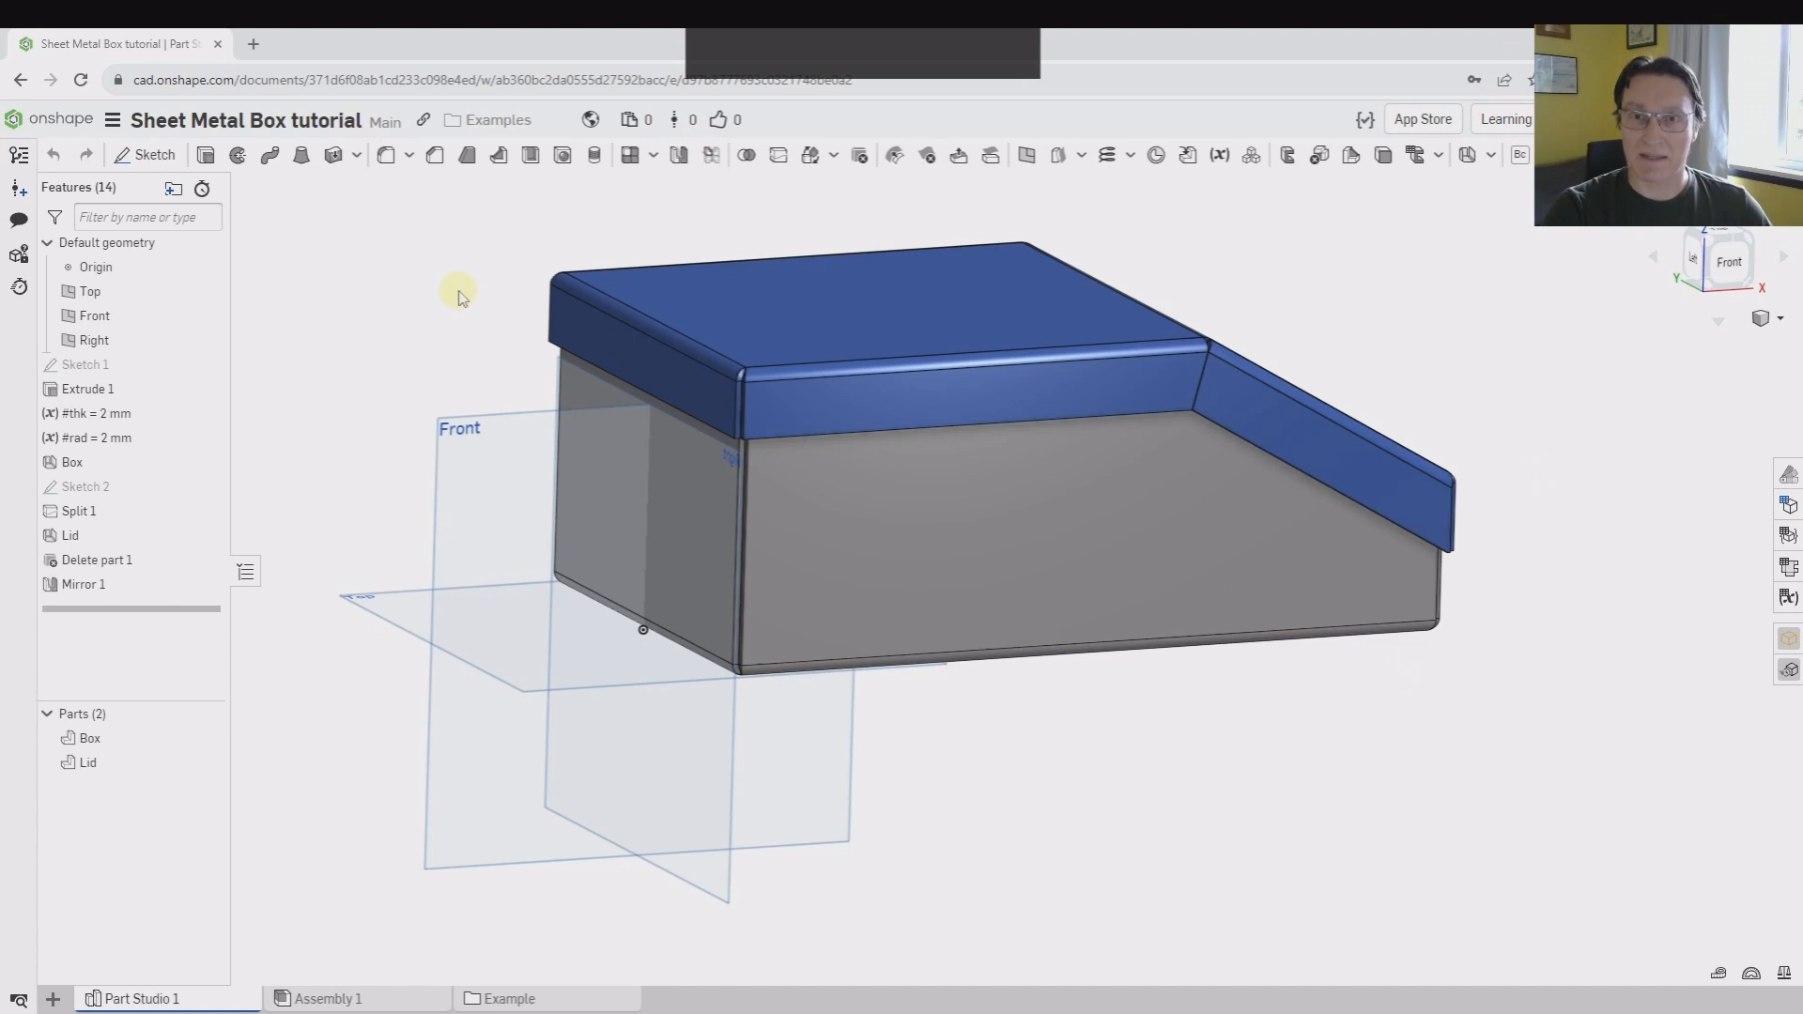
Insert the whole Part Studio 1, with its Box and Lid parts, into Assembly 1
{"action": "mouse_move", "coordinate": [454, 291]}
{"action": "right_mouse_down"}
{"action": "mouse_move", "coordinate": [447, 262]}
{"action": "mouse_move", "coordinate": [467, 270]}
{"action": "mouse_move", "coordinate": [469, 315]}
{"action": "right_mouse_up"}
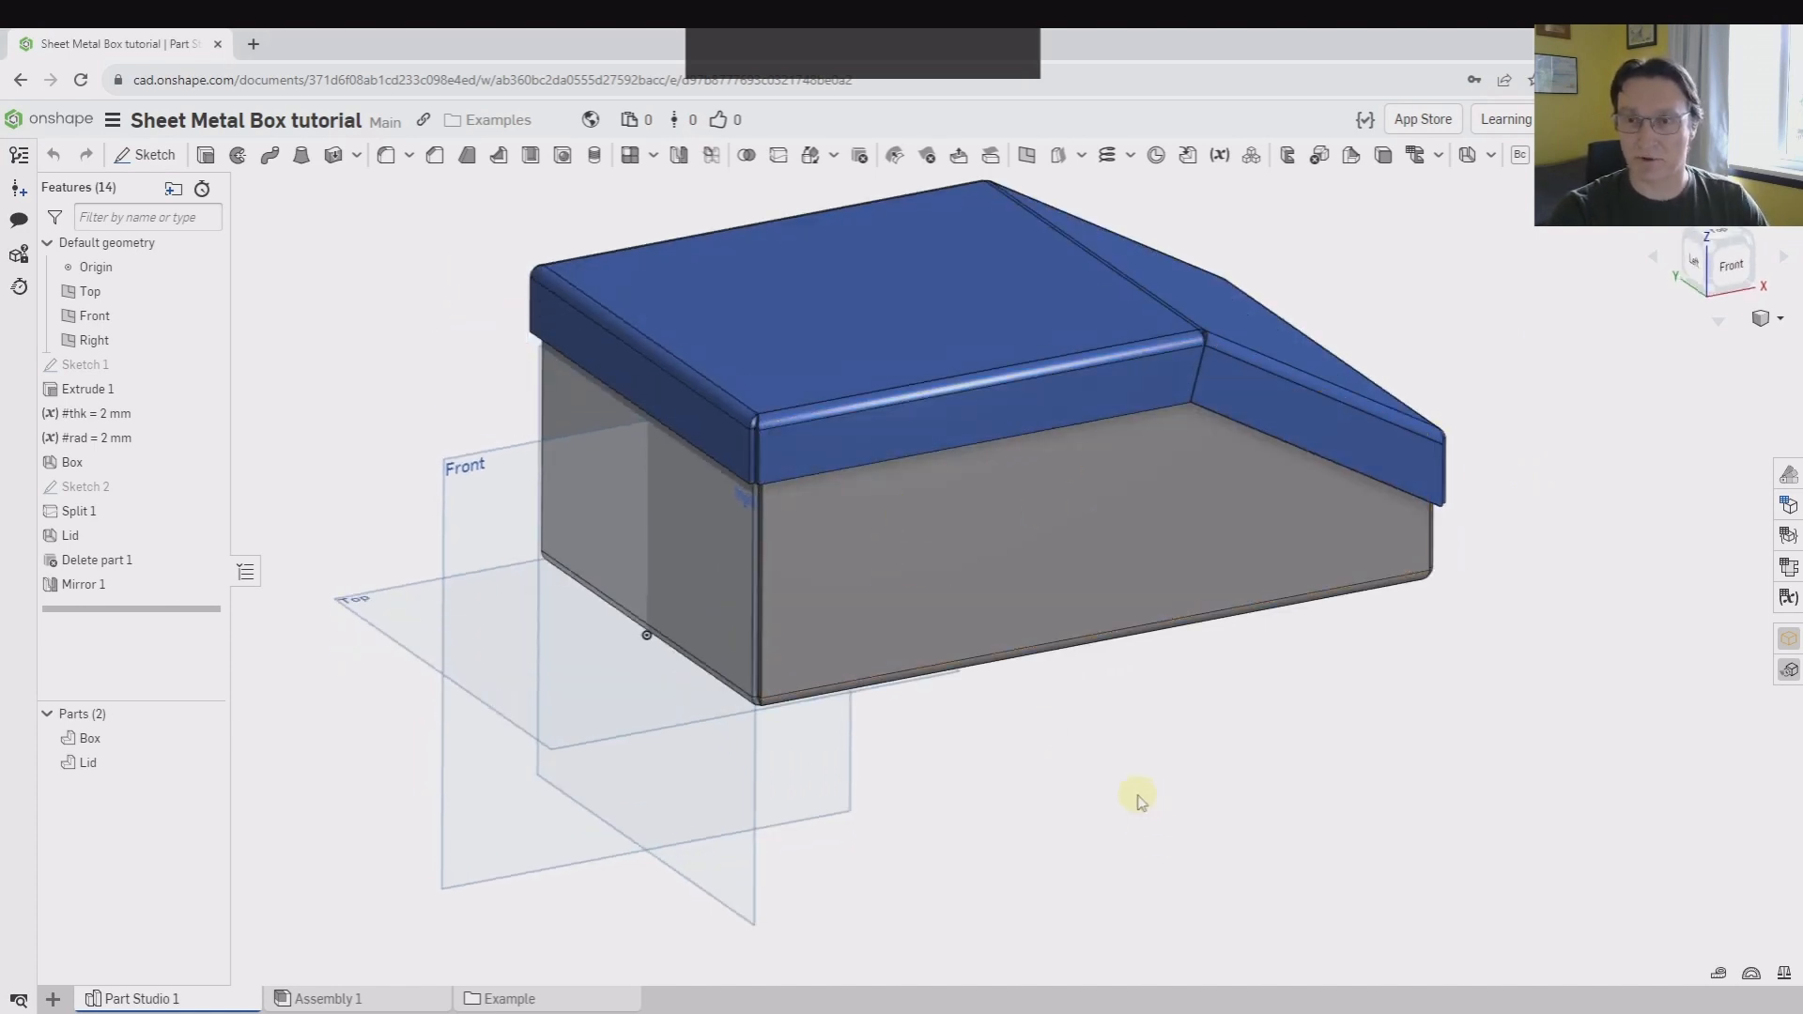
{"action": "right_click_drag", "start_coordinate": [1108, 730], "coordinate": [974, 713]}
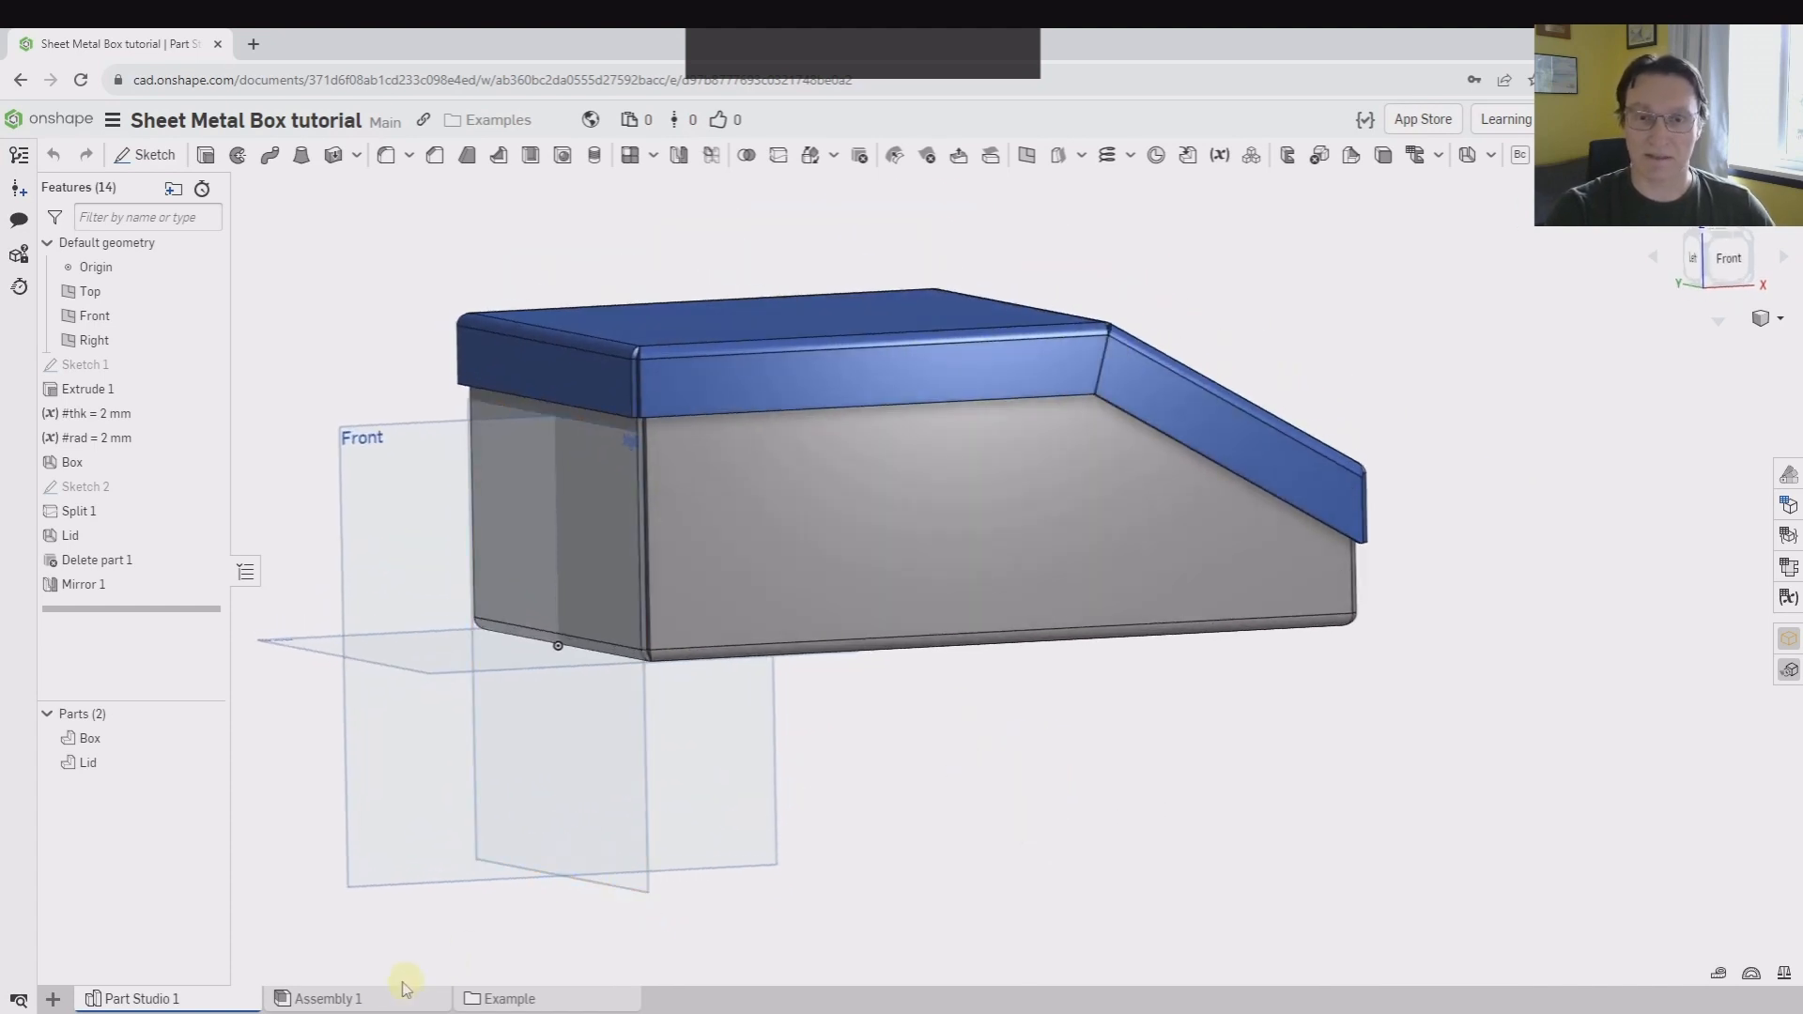
{"action": "left_click", "coordinate": [357, 998]}
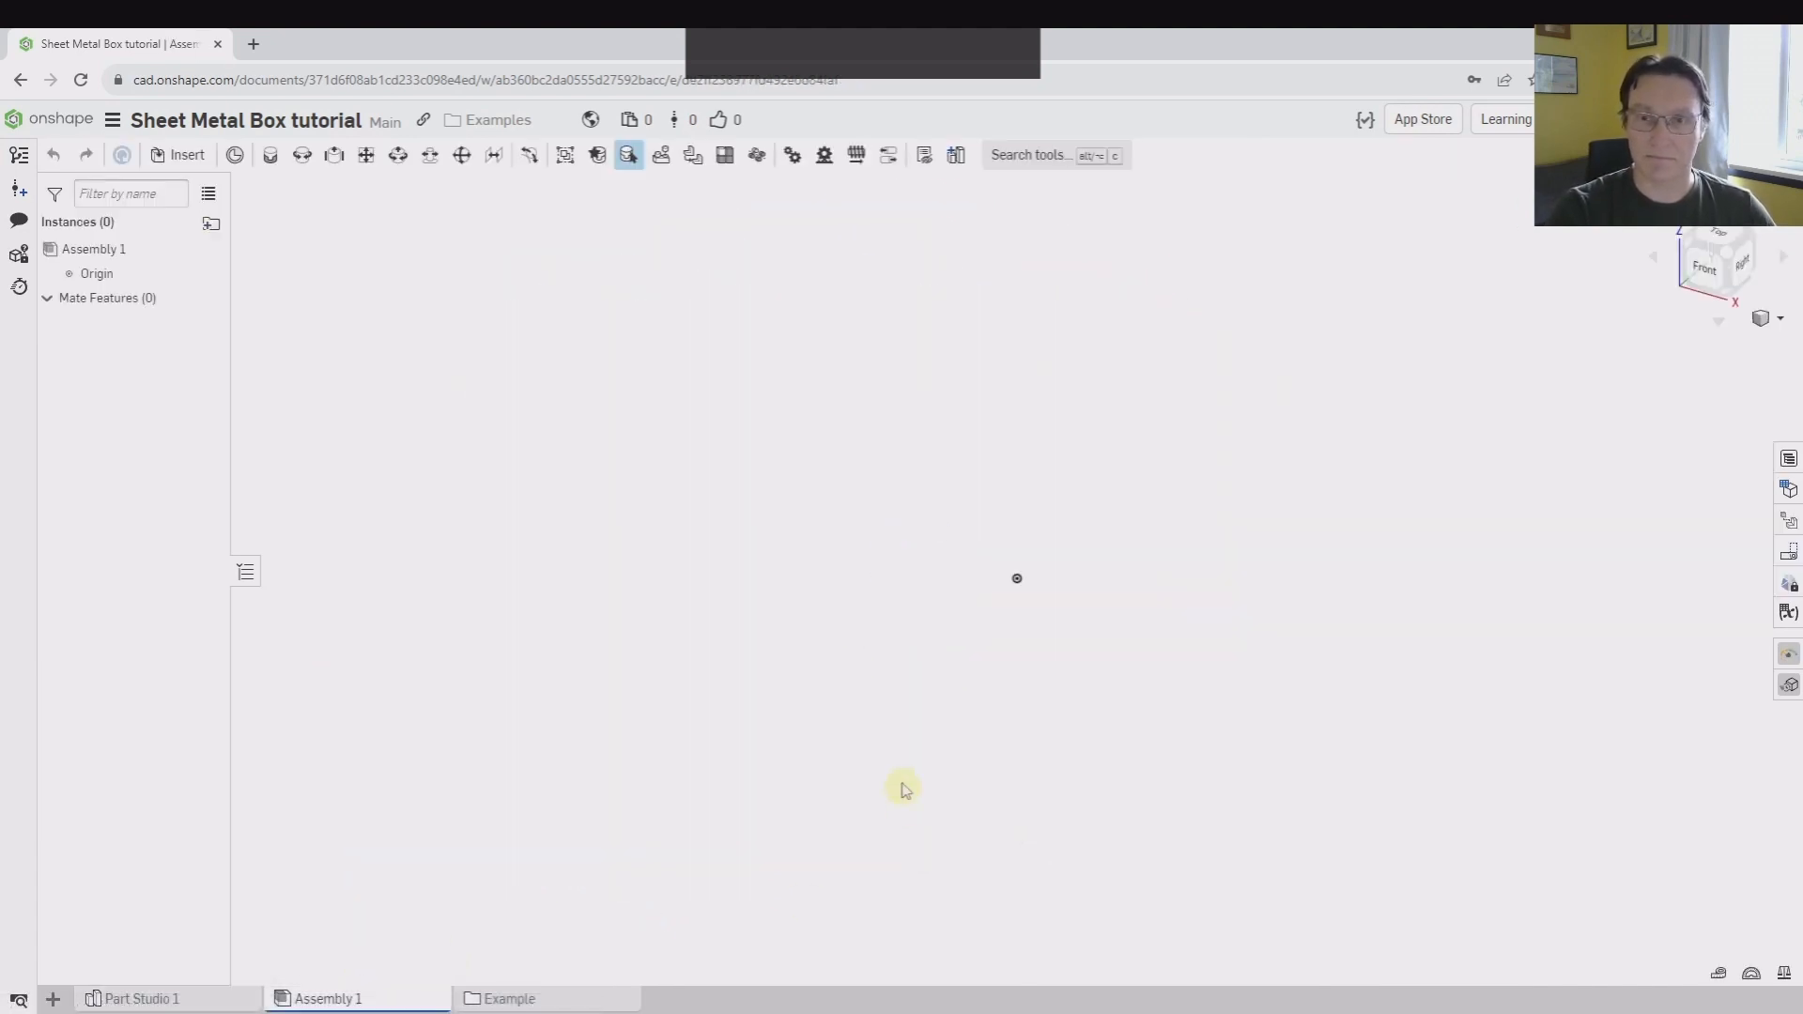
{"action": "left_click", "coordinate": [180, 155]}
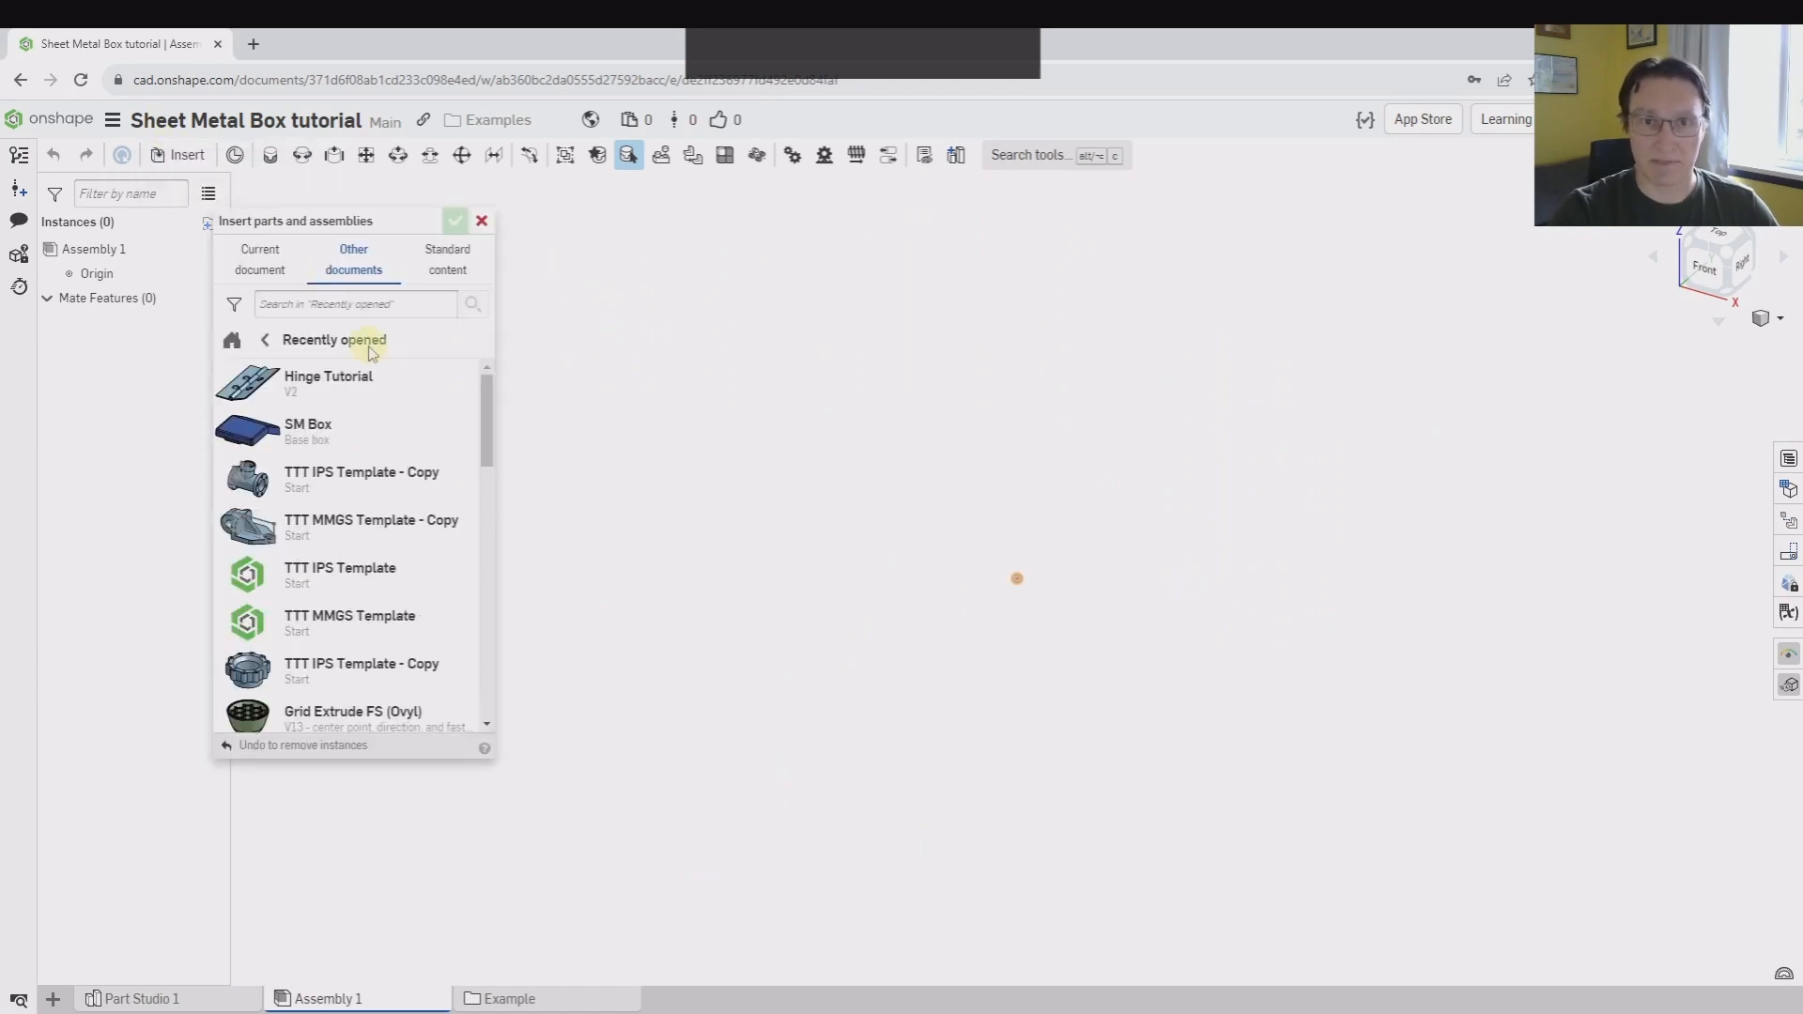
{"action": "left_click", "coordinate": [259, 259]}
{"action": "left_click", "coordinate": [305, 455]}
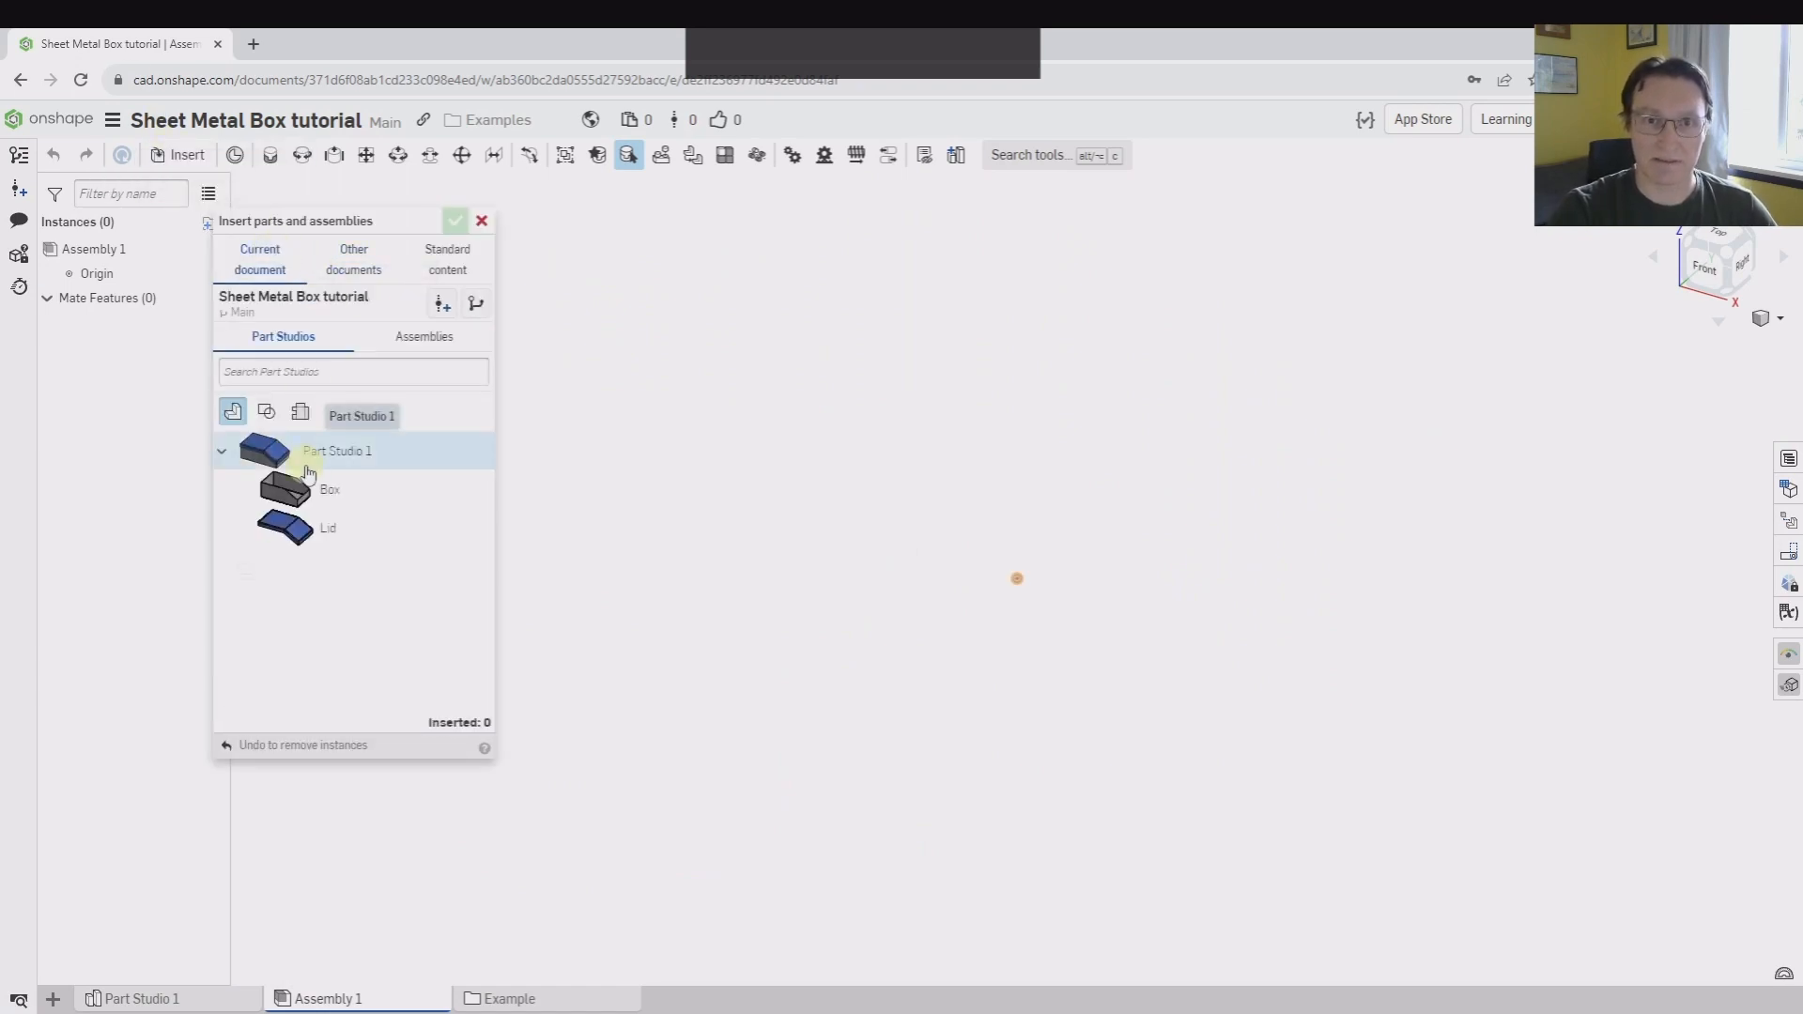
{"action": "left_click", "coordinate": [455, 222]}
Fix the Box instance in place in the assembly
{"action": "right_click", "coordinate": [676, 709]}
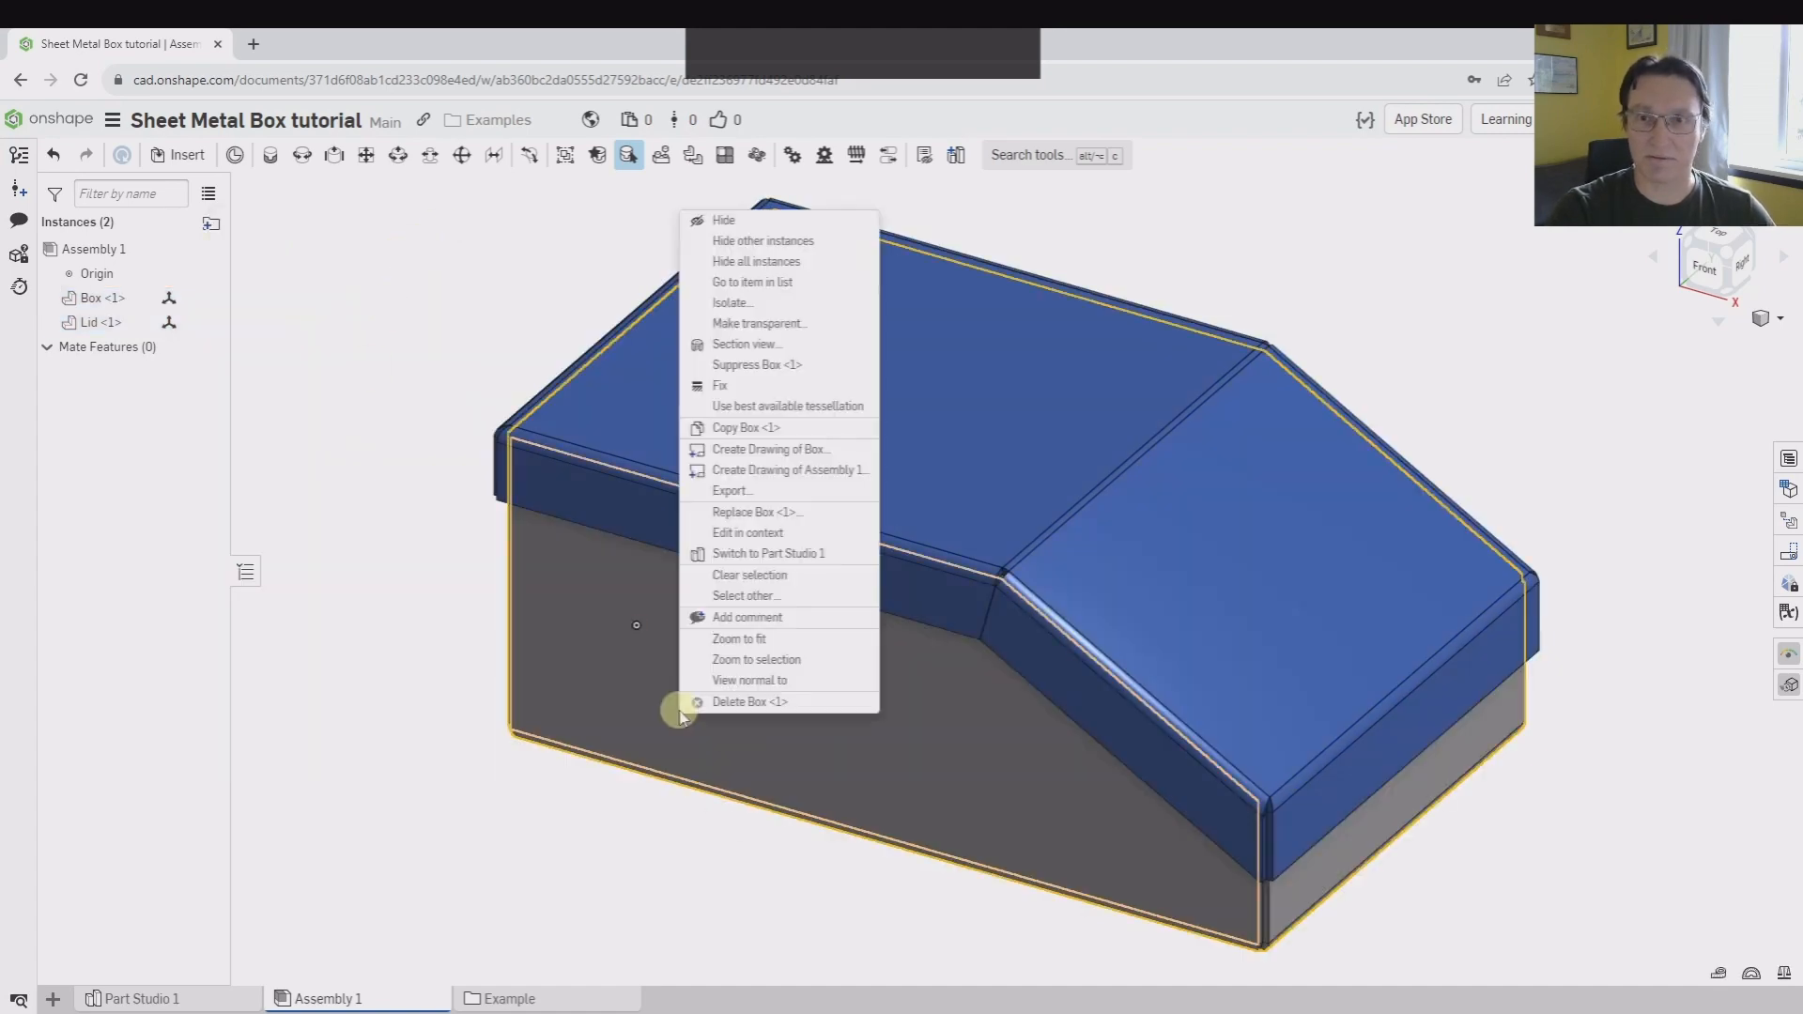
{"action": "left_click", "coordinate": [722, 391]}
{"action": "right_click_drag", "start_coordinate": [380, 325], "coordinate": [538, 284]}
Insert the 1"x.75" Hinge assembly from the Hinge Tutorial document and place it in free space beside the box
{"action": "left_click", "coordinate": [184, 155]}
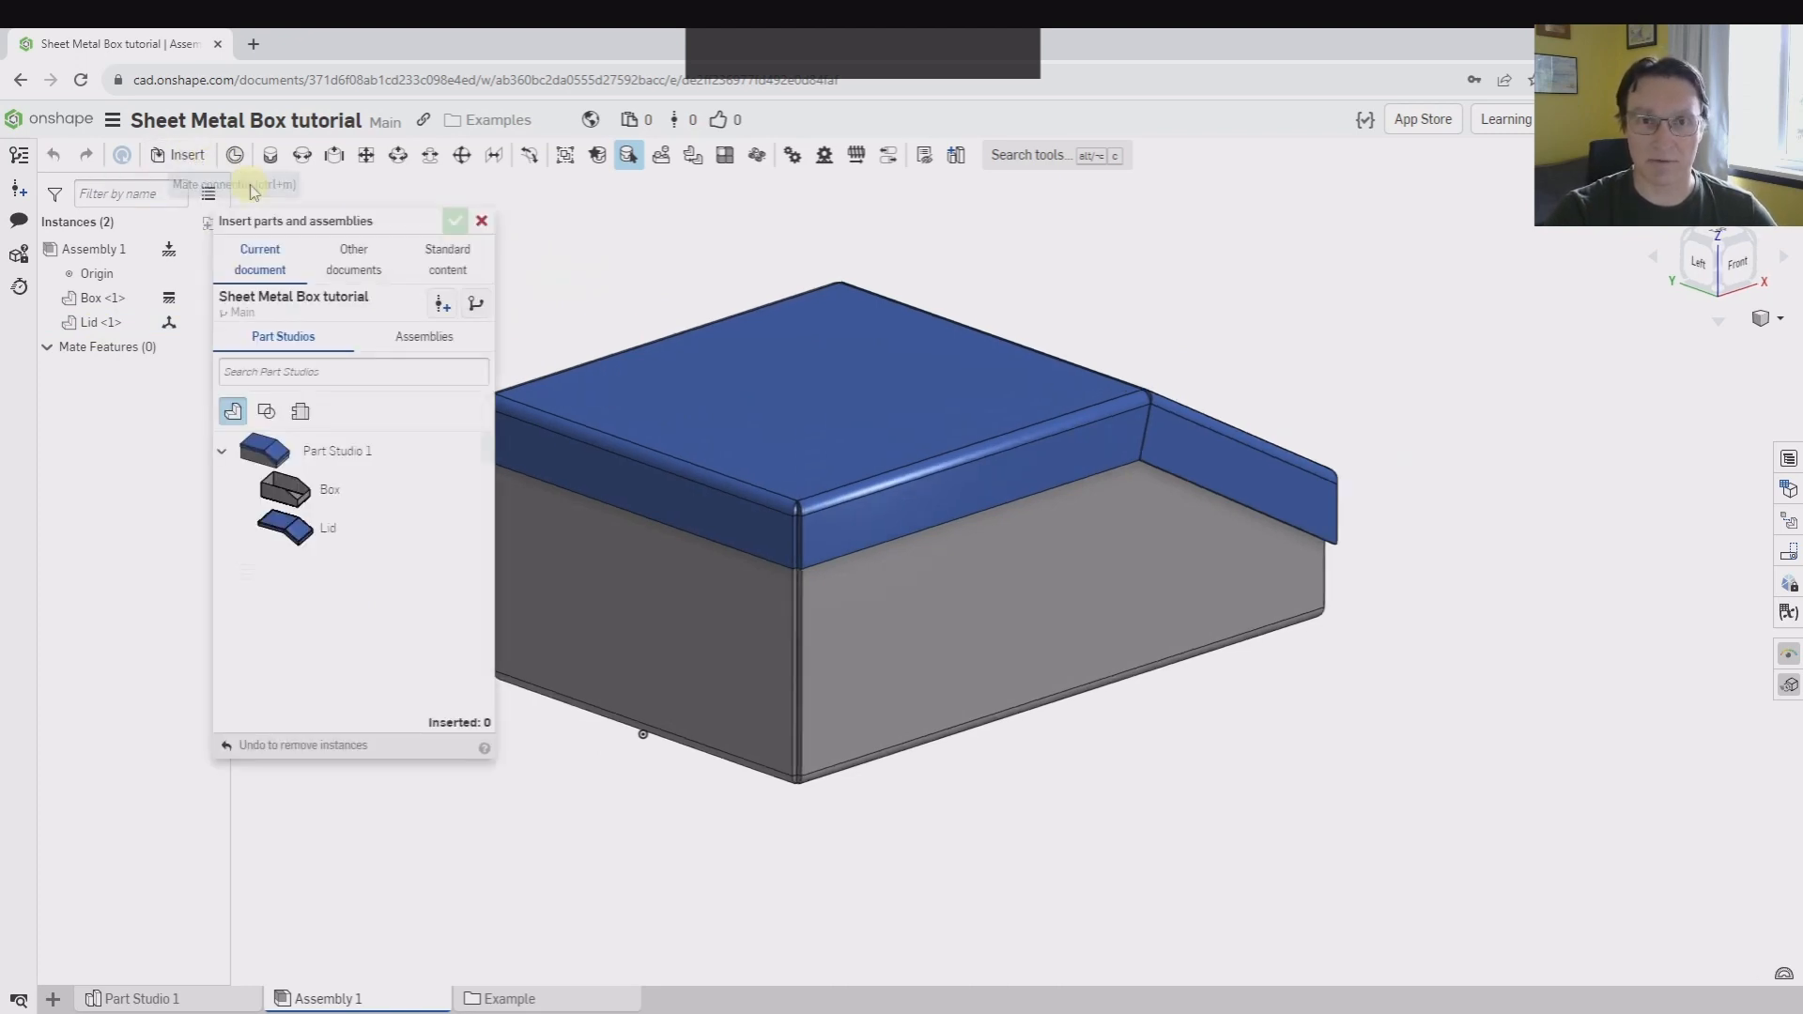
{"action": "left_click", "coordinate": [354, 260]}
{"action": "left_click", "coordinate": [312, 387]}
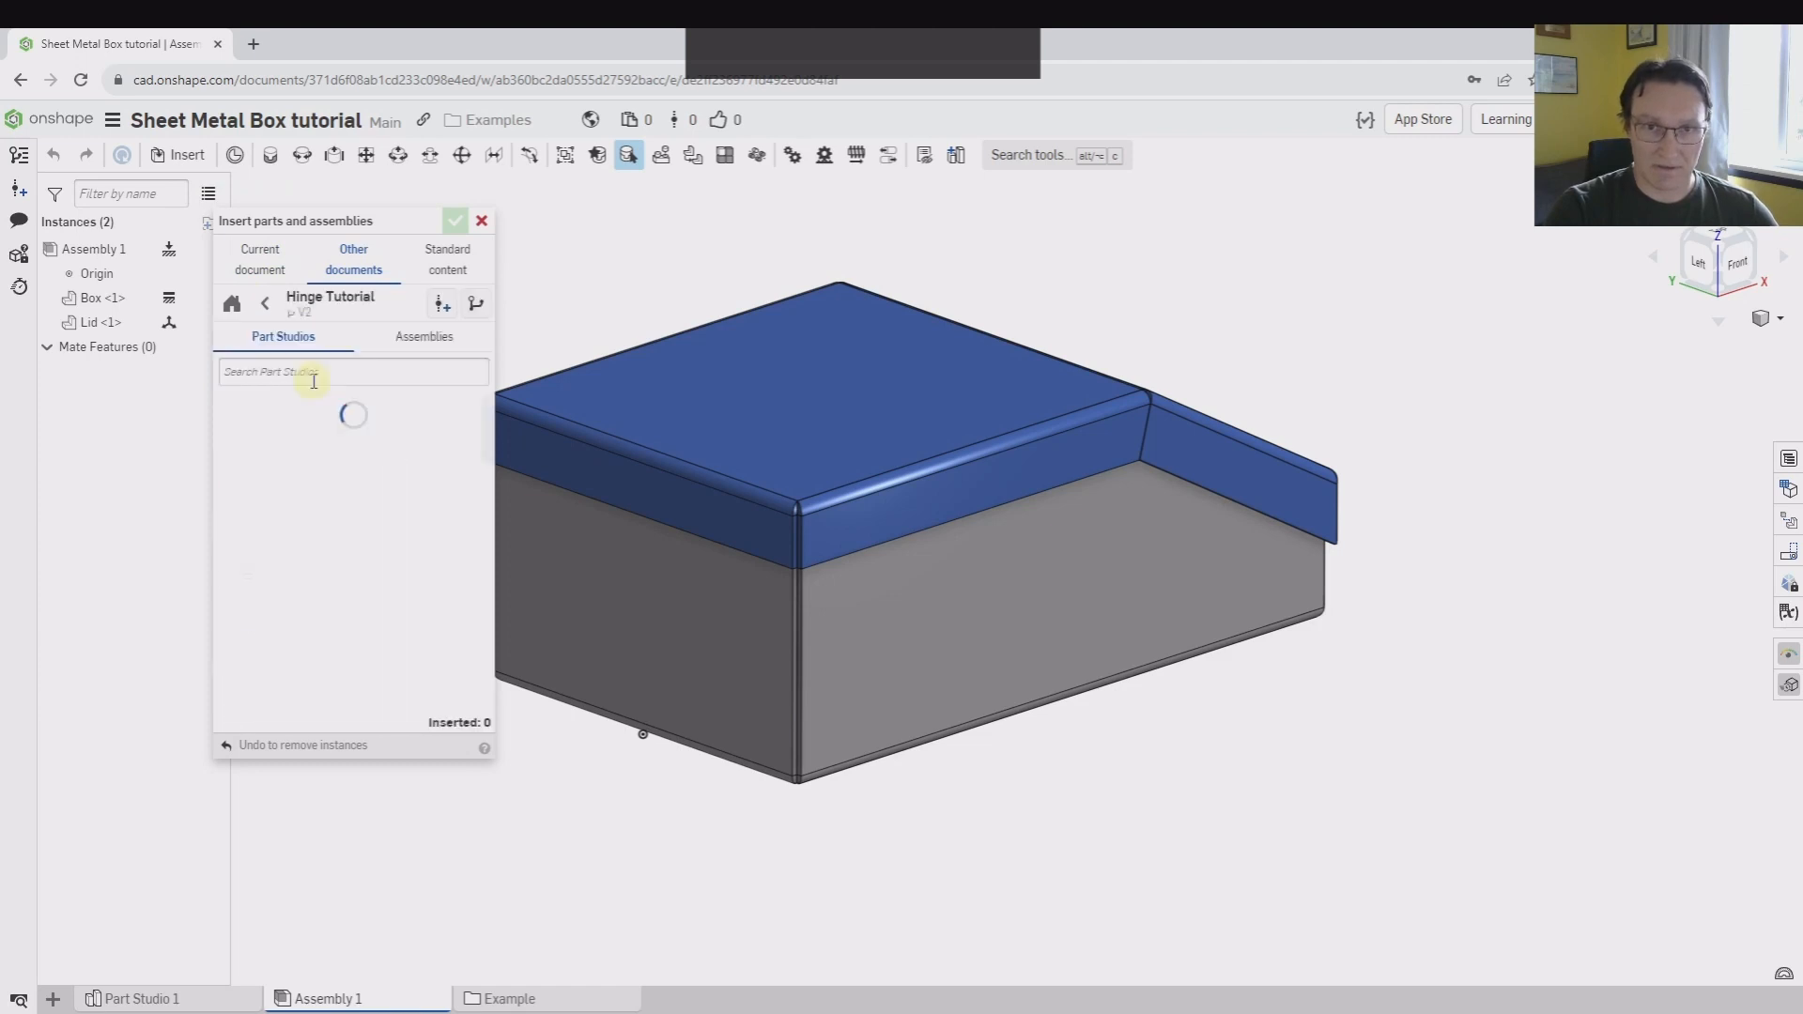
{"action": "left_click", "coordinate": [416, 338]}
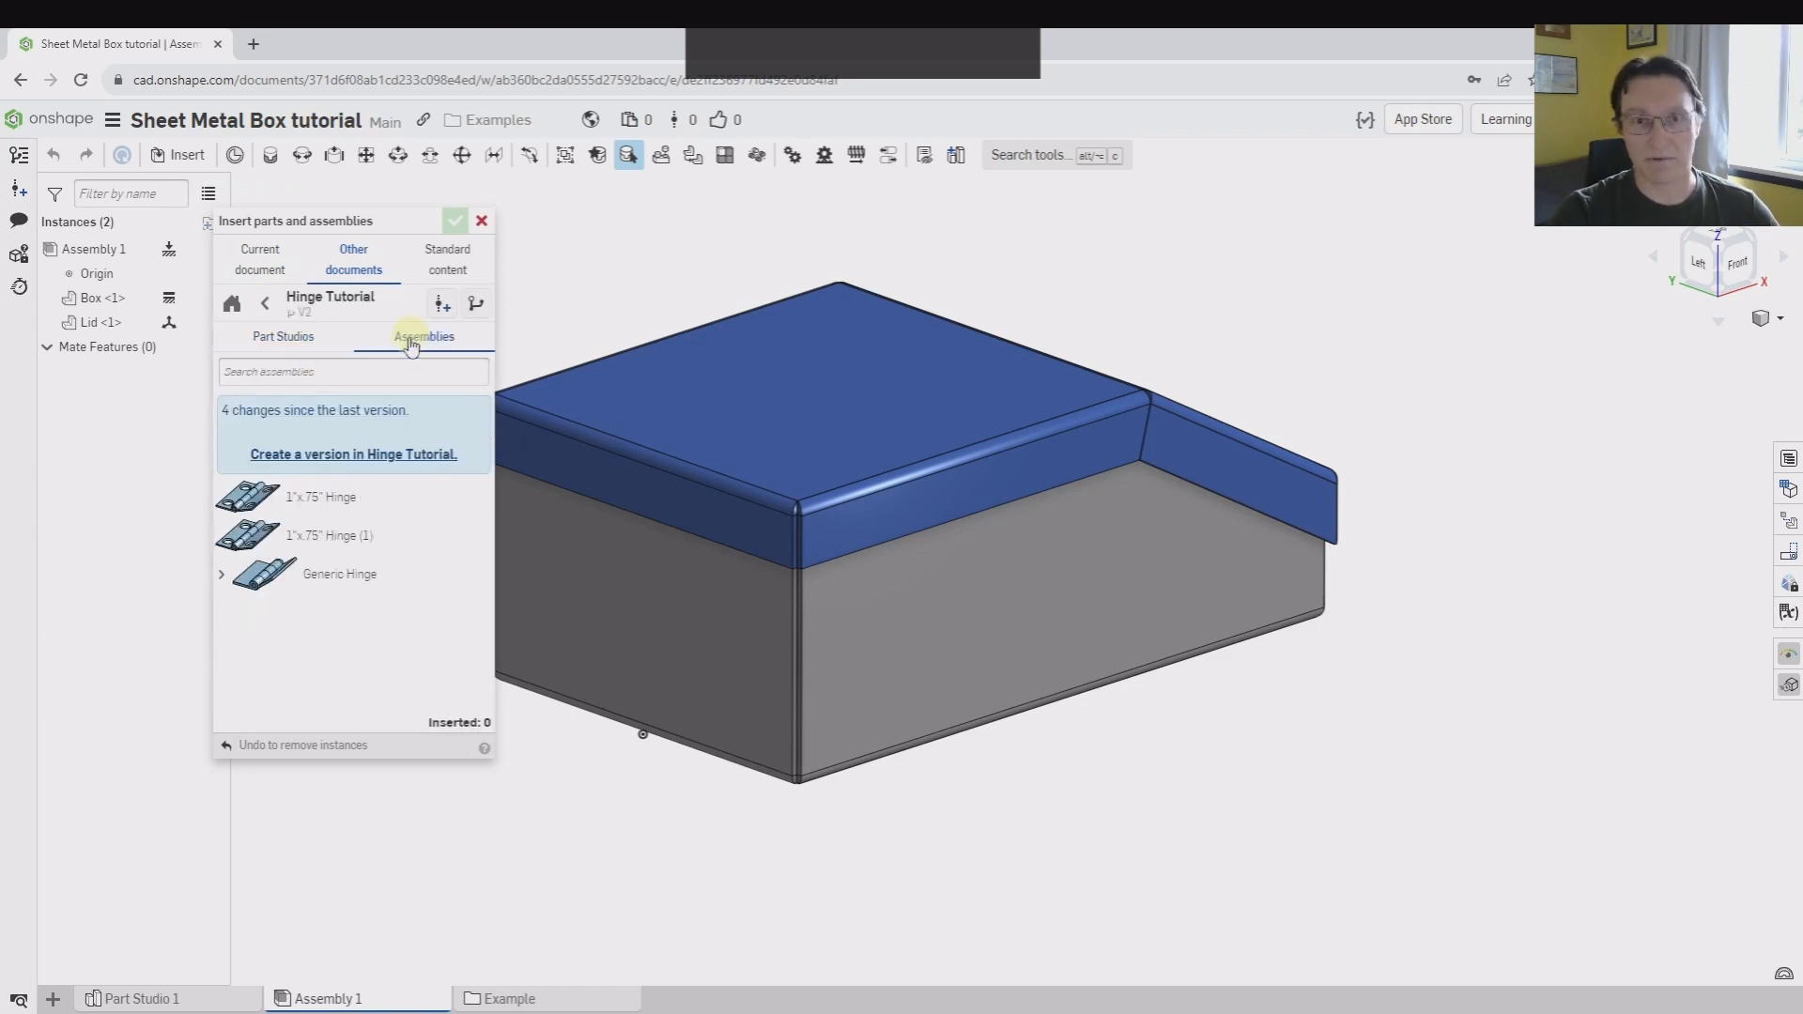
{"action": "left_click", "coordinate": [299, 505]}
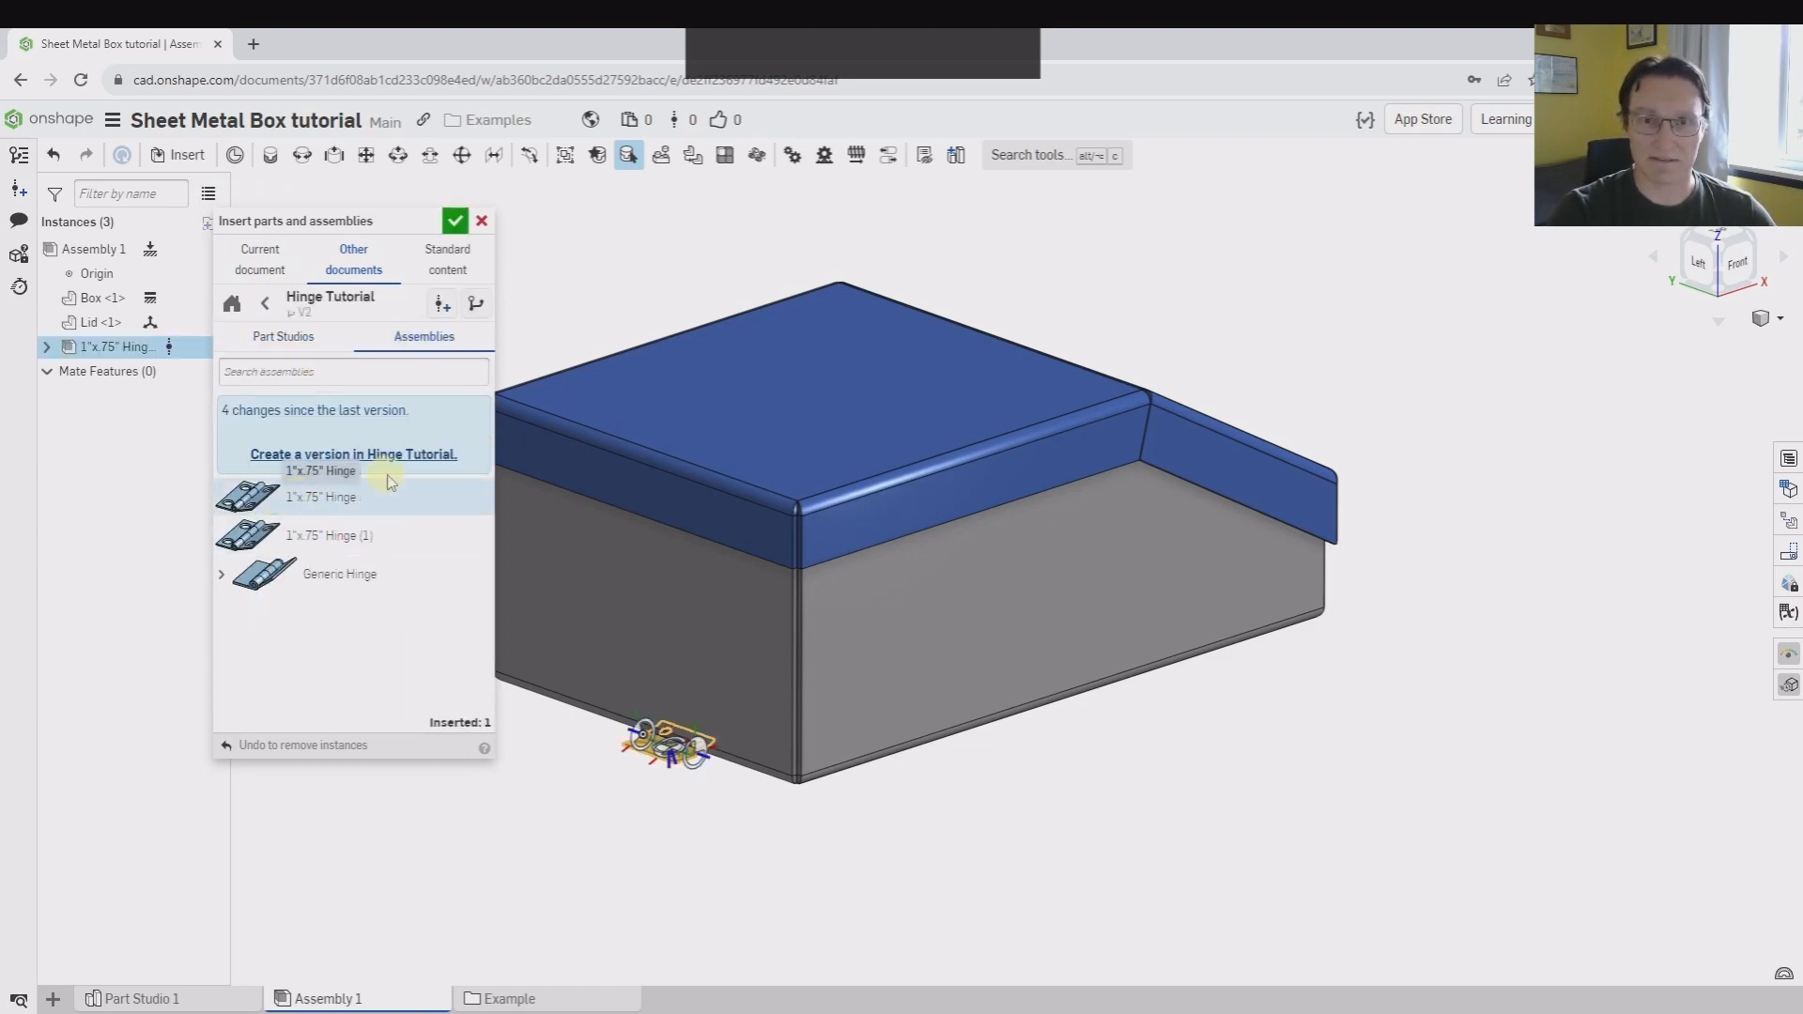
{"action": "left_click", "coordinate": [704, 500]}
{"action": "left_click", "coordinate": [691, 813]}
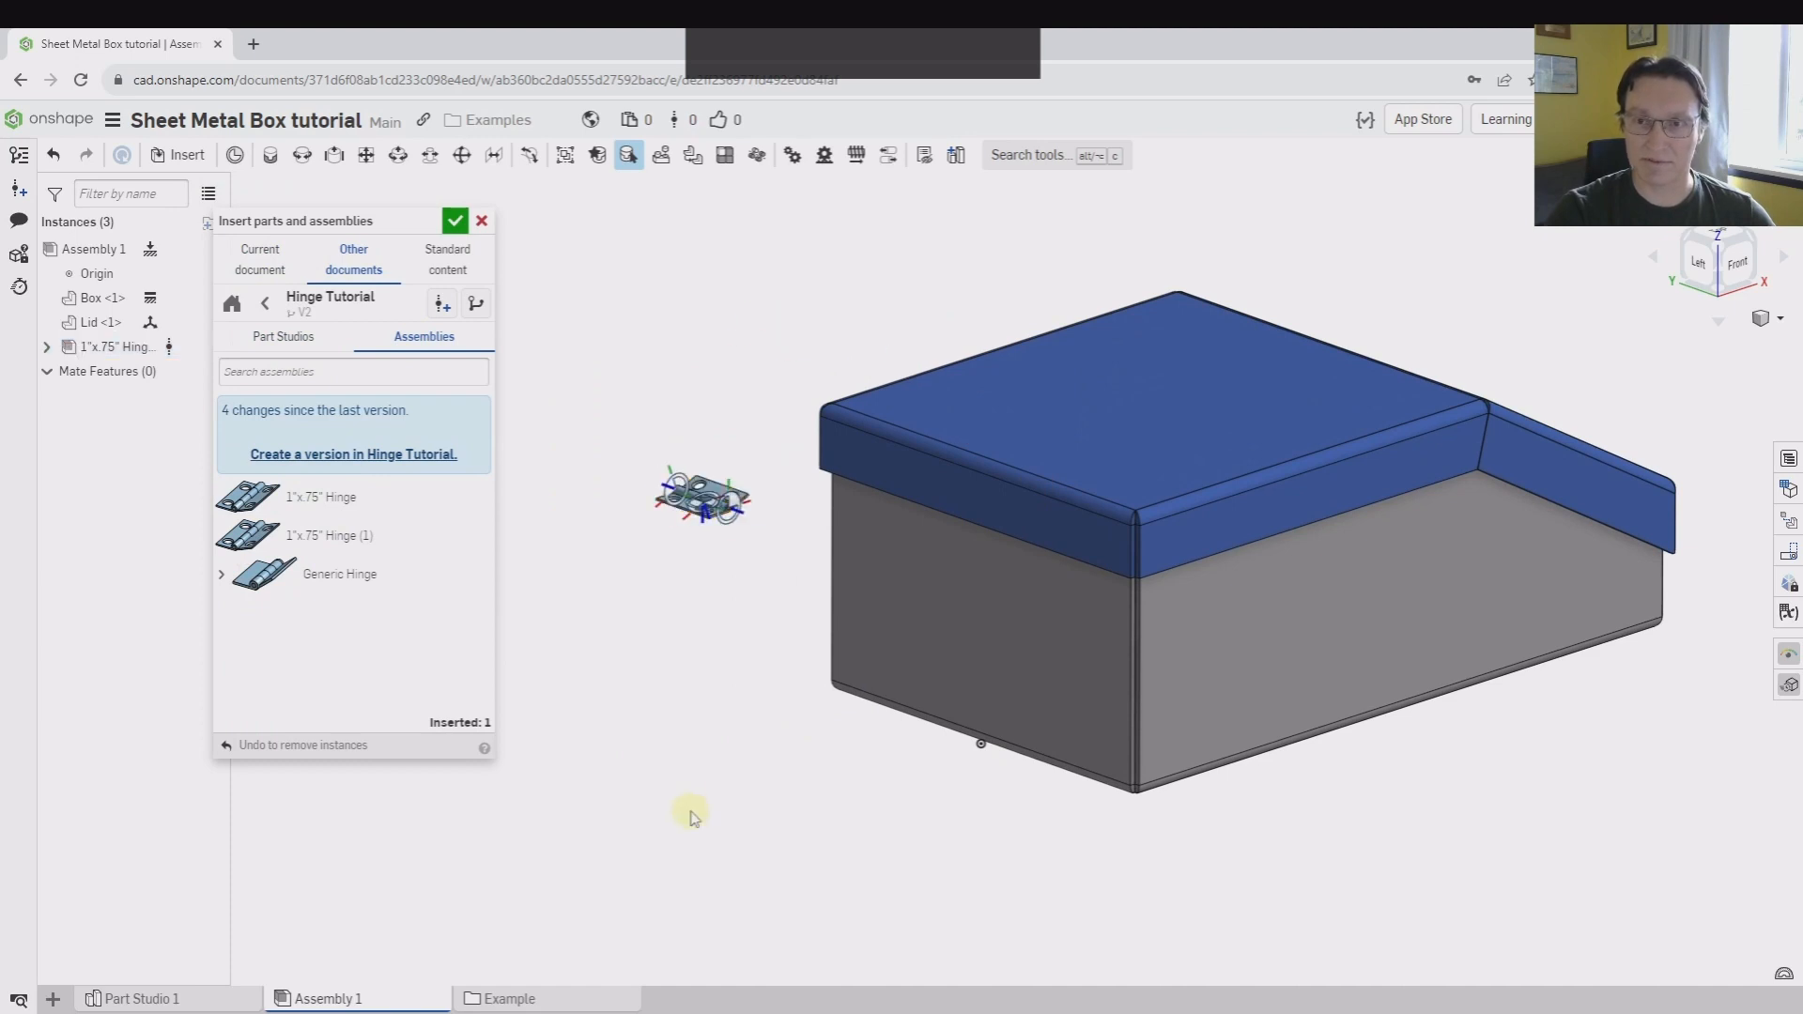
{"action": "left_click", "coordinate": [457, 222]}
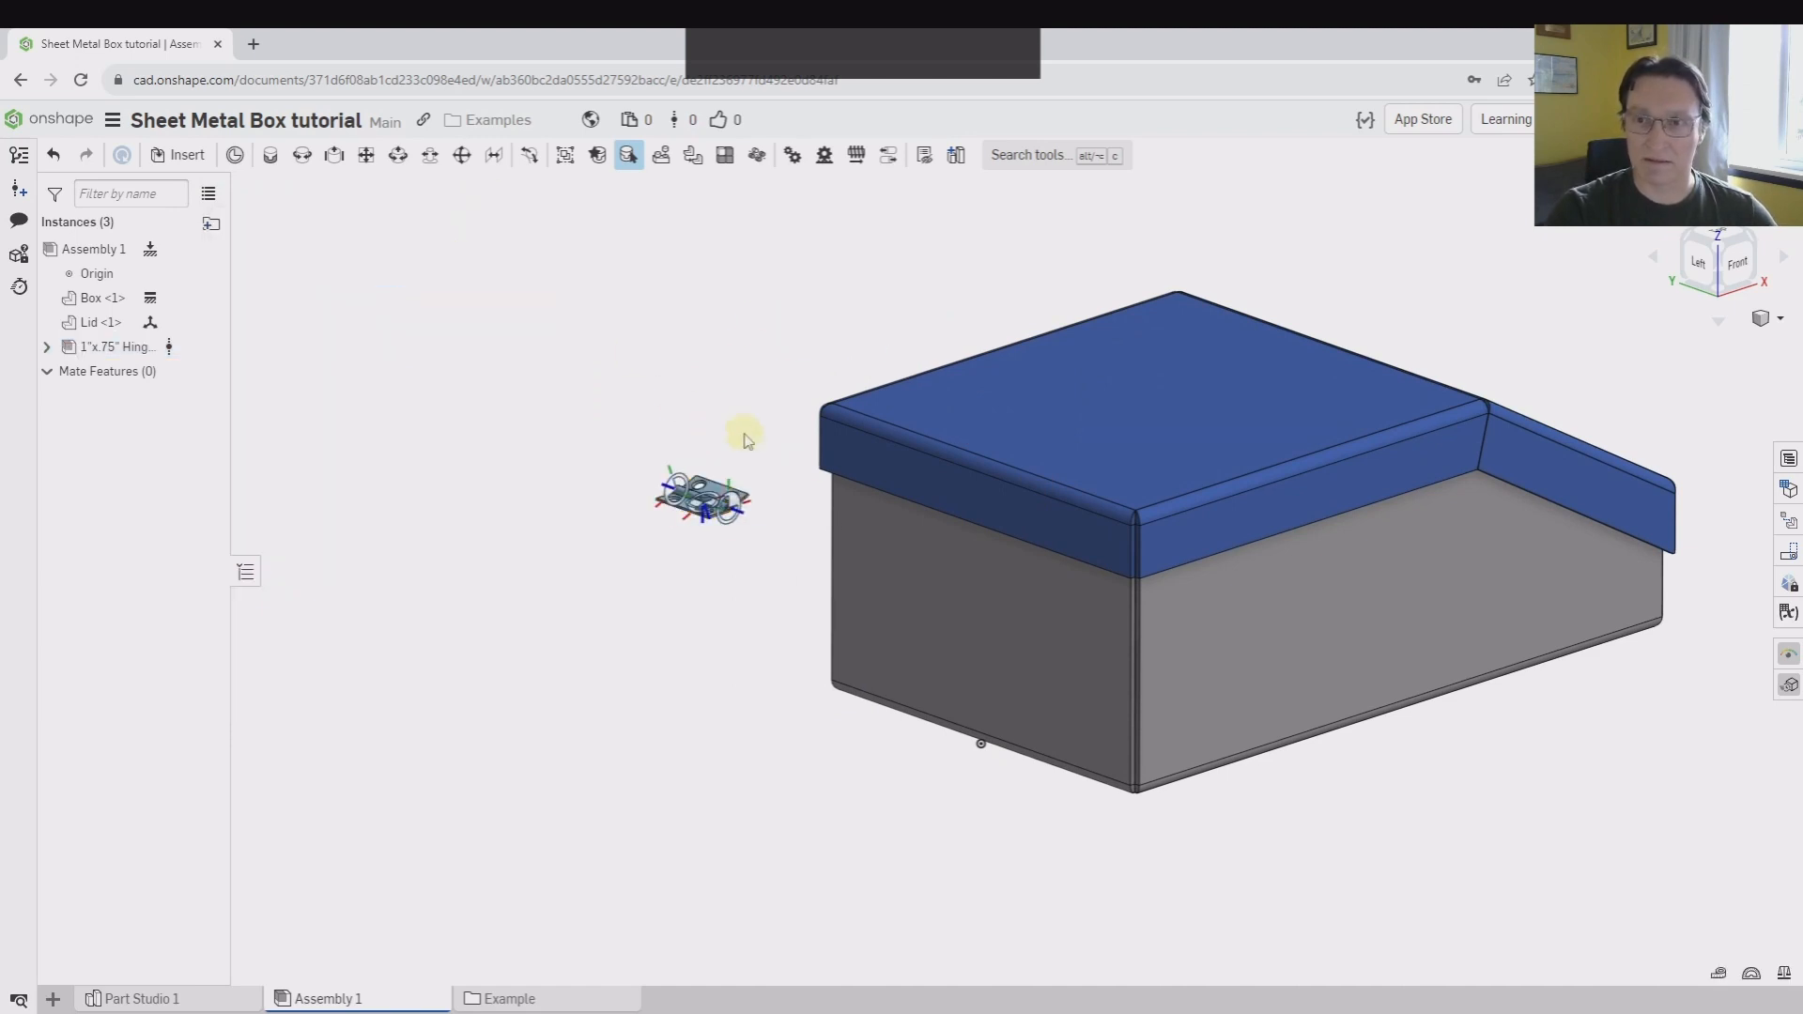
Examine the hinge and the end of the box where the lid's flange overlaps the wall
{"action": "scroll", "coordinate": [990, 574], "scroll_direction": "down", "scroll_amount": 3}
{"action": "scroll", "coordinate": [512, 442], "scroll_direction": "down", "scroll_amount": 3}
{"action": "scroll", "coordinate": [821, 536], "scroll_direction": "down", "scroll_amount": 2}
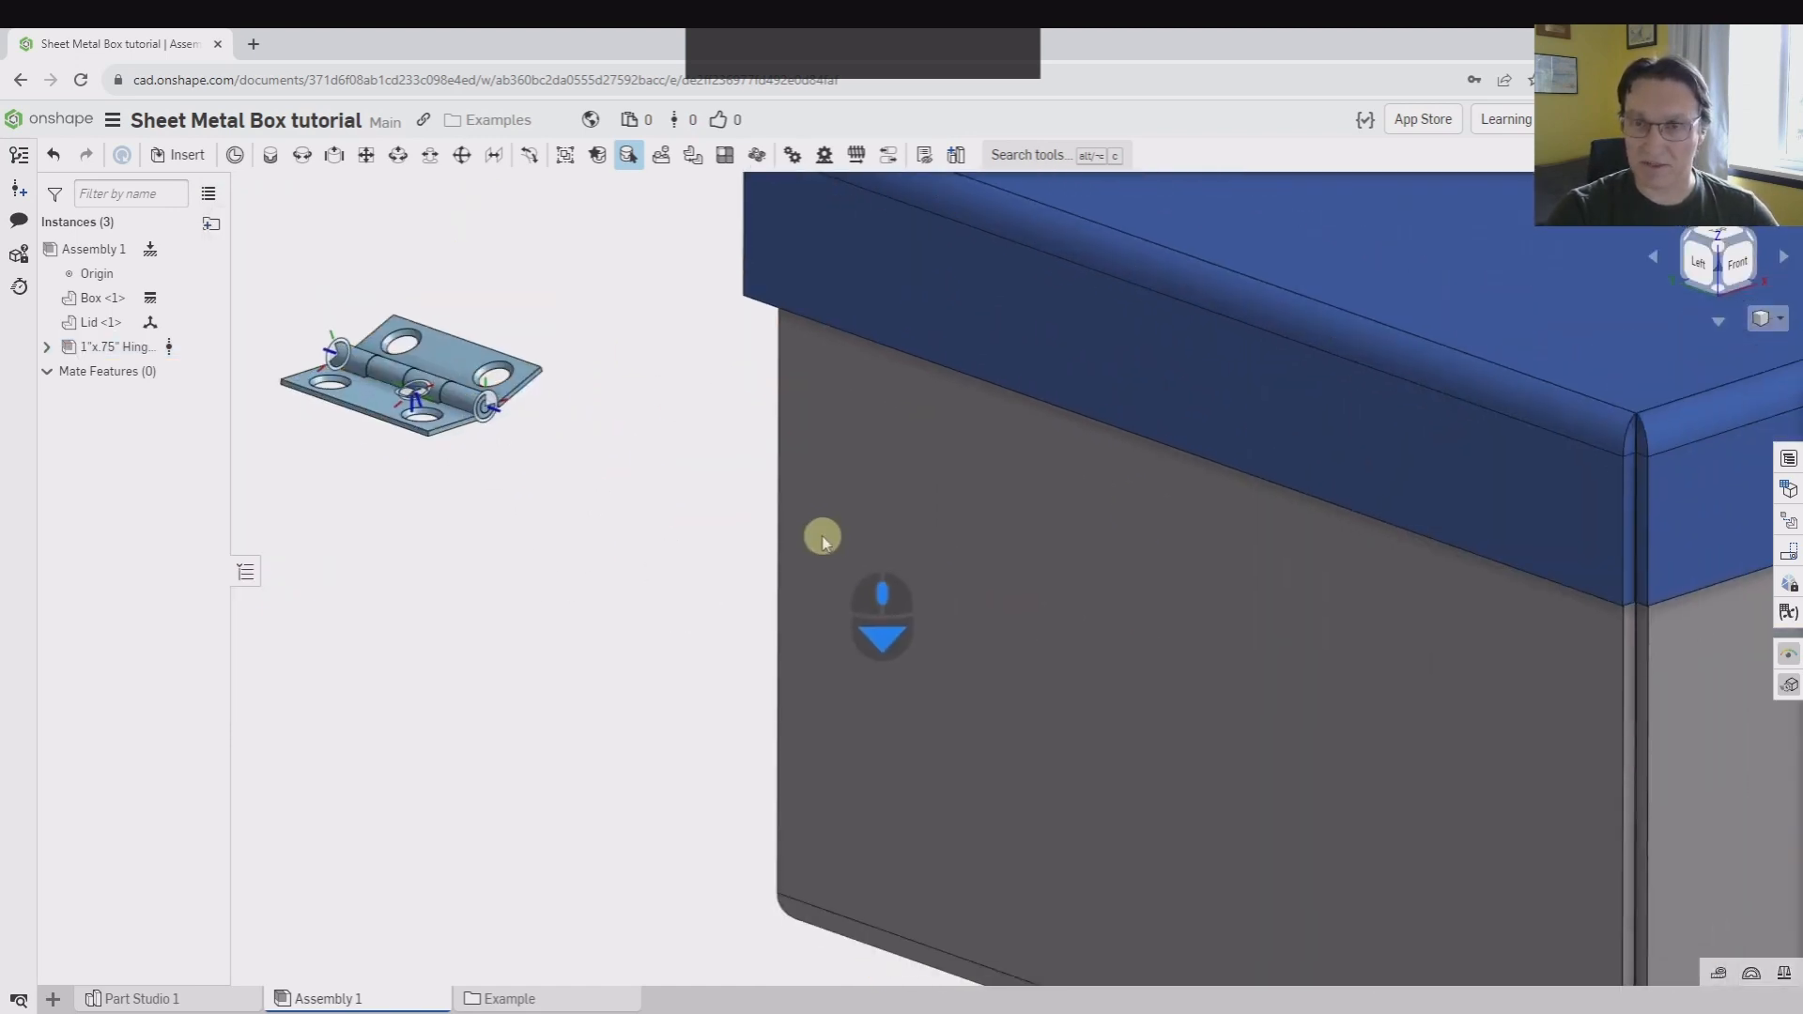
{"action": "right_click_drag", "start_coordinate": [671, 558], "coordinate": [784, 479]}
{"action": "middle_click_drag", "start_coordinate": [1446, 632], "coordinate": [1177, 565]}
{"action": "scroll", "coordinate": [1178, 566], "scroll_direction": "up", "scroll_amount": 4}
{"action": "right_click_drag", "start_coordinate": [1178, 565], "coordinate": [1187, 608]}
{"action": "middle_click_drag", "start_coordinate": [1210, 544], "coordinate": [1087, 603]}
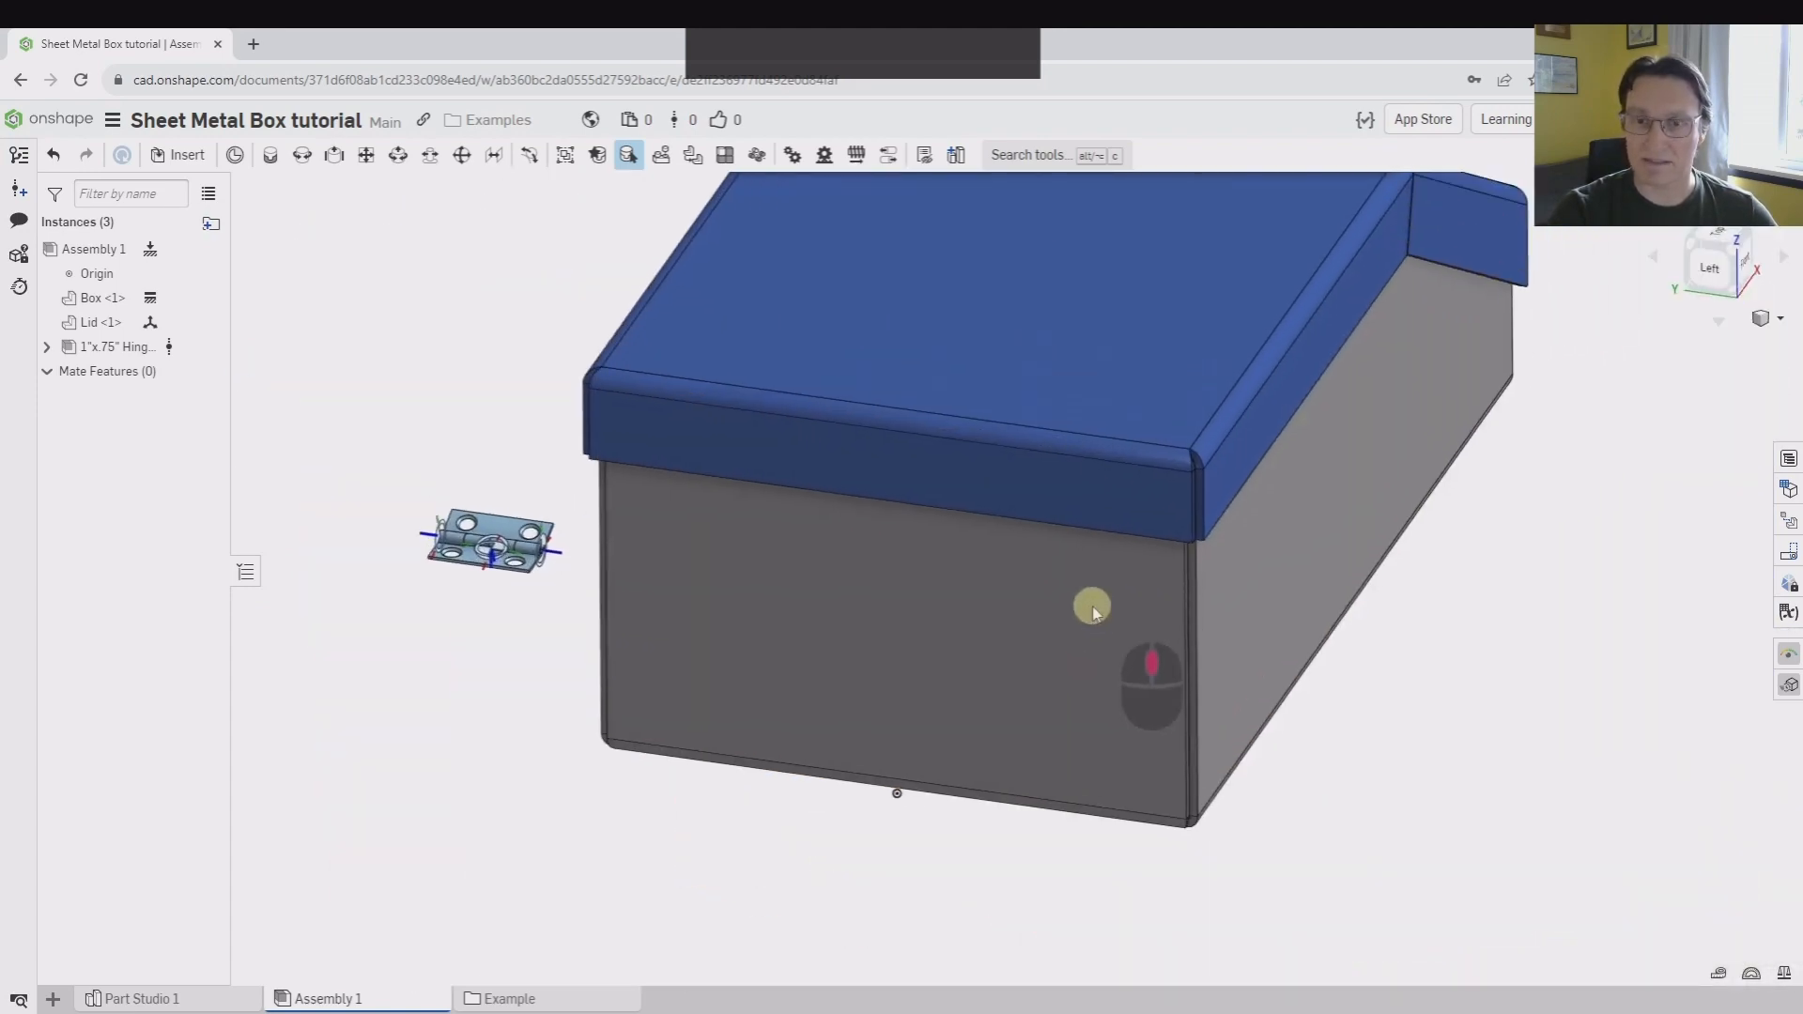
In Part Studio 1, roll the feature history back to just after Split 1 and hide the Box part
{"action": "left_click", "coordinate": [136, 999]}
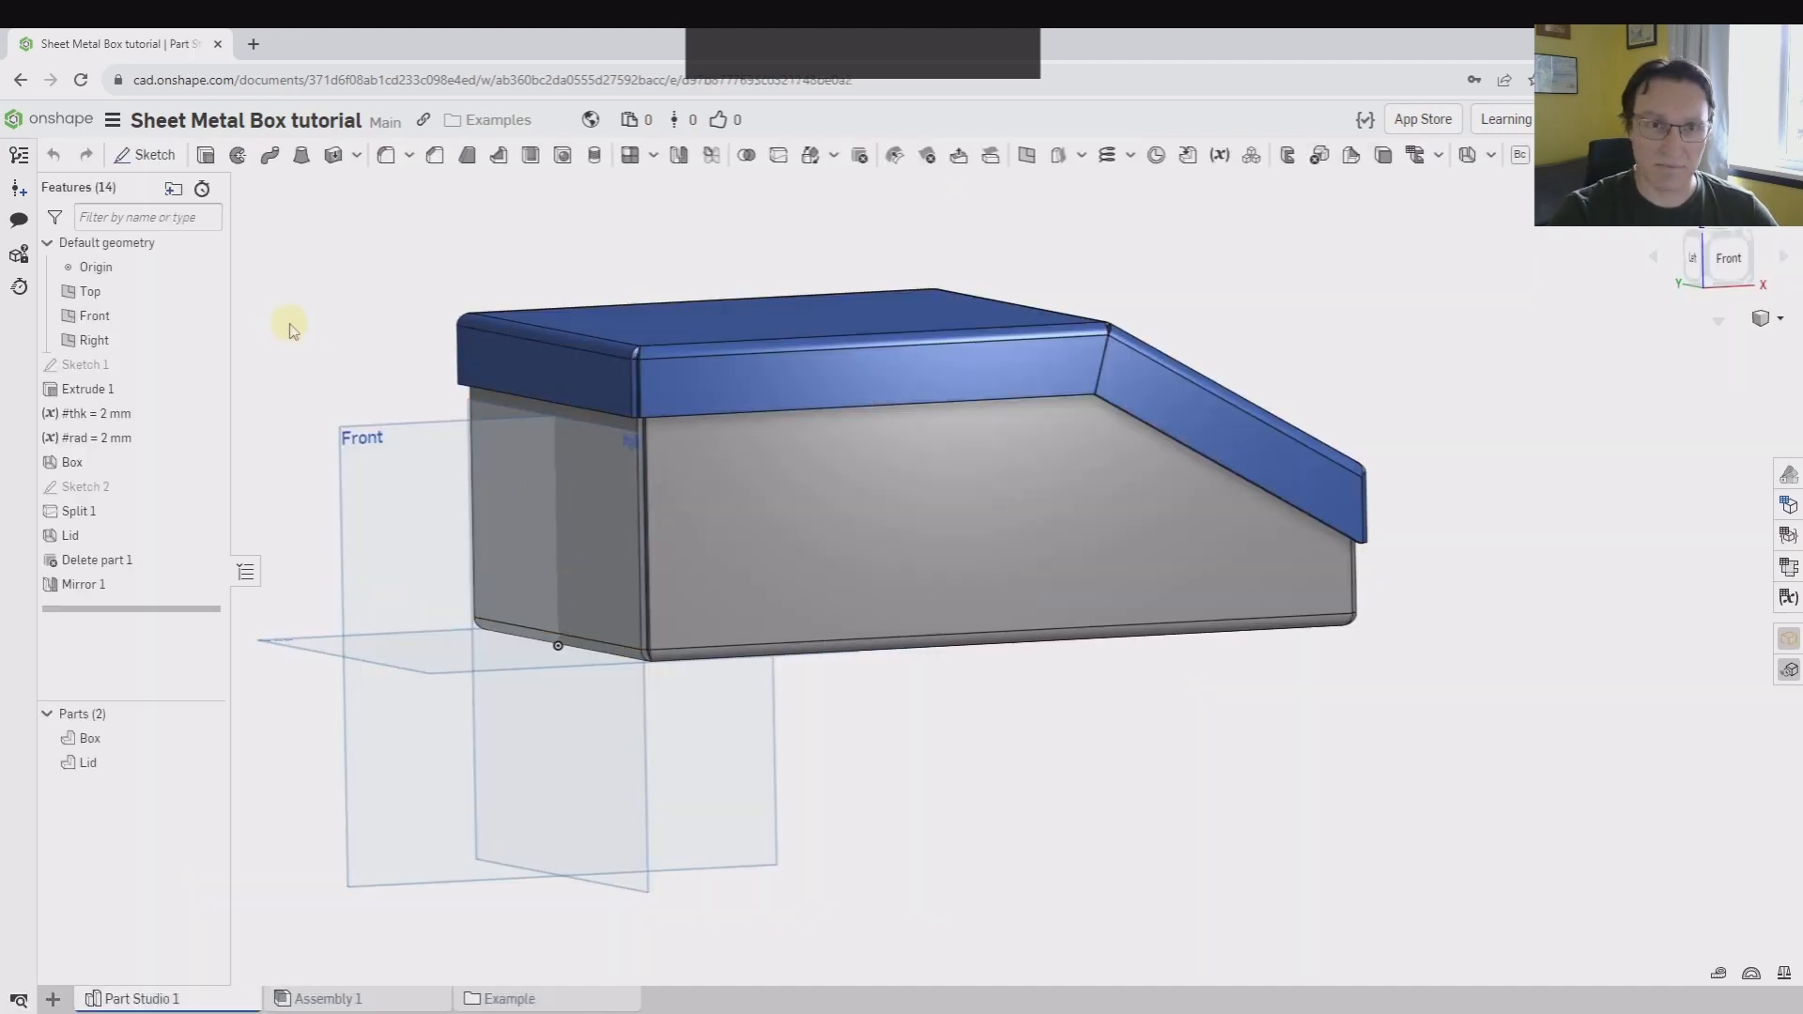
{"action": "left_click_drag", "start_coordinate": [139, 623], "coordinate": [148, 522]}
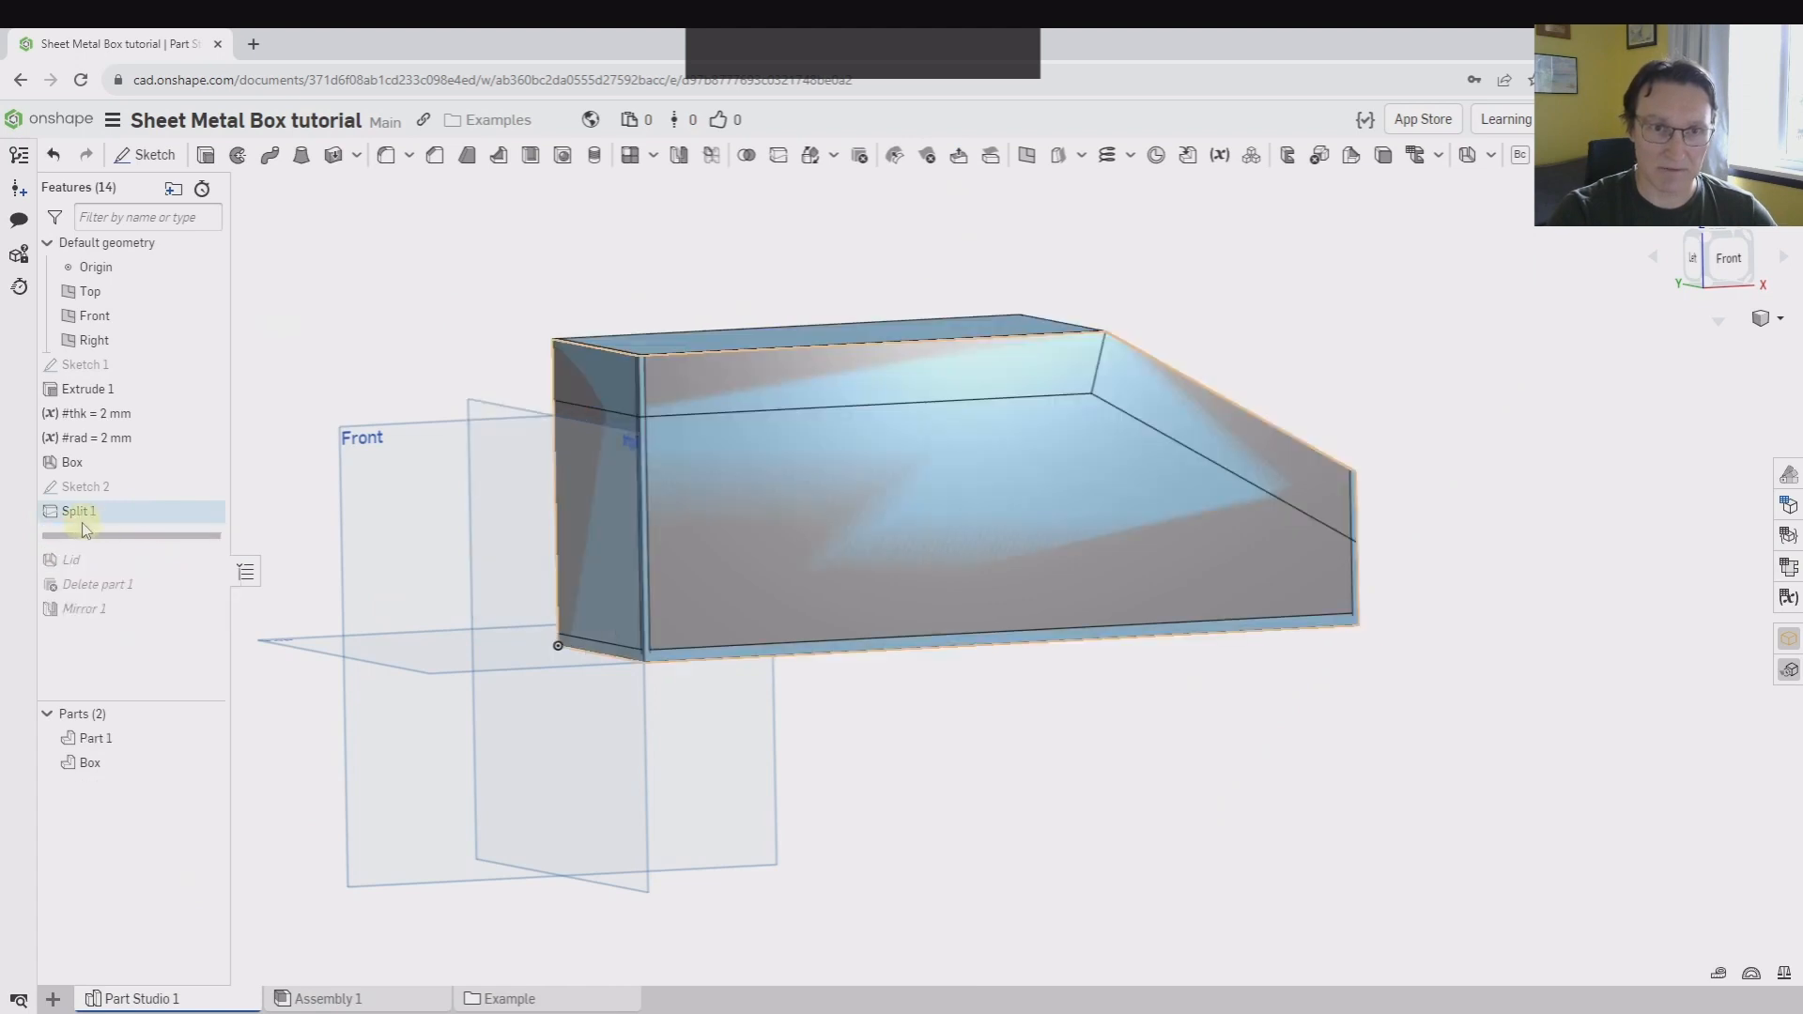
{"action": "right_click_drag", "start_coordinate": [347, 303], "coordinate": [376, 395]}
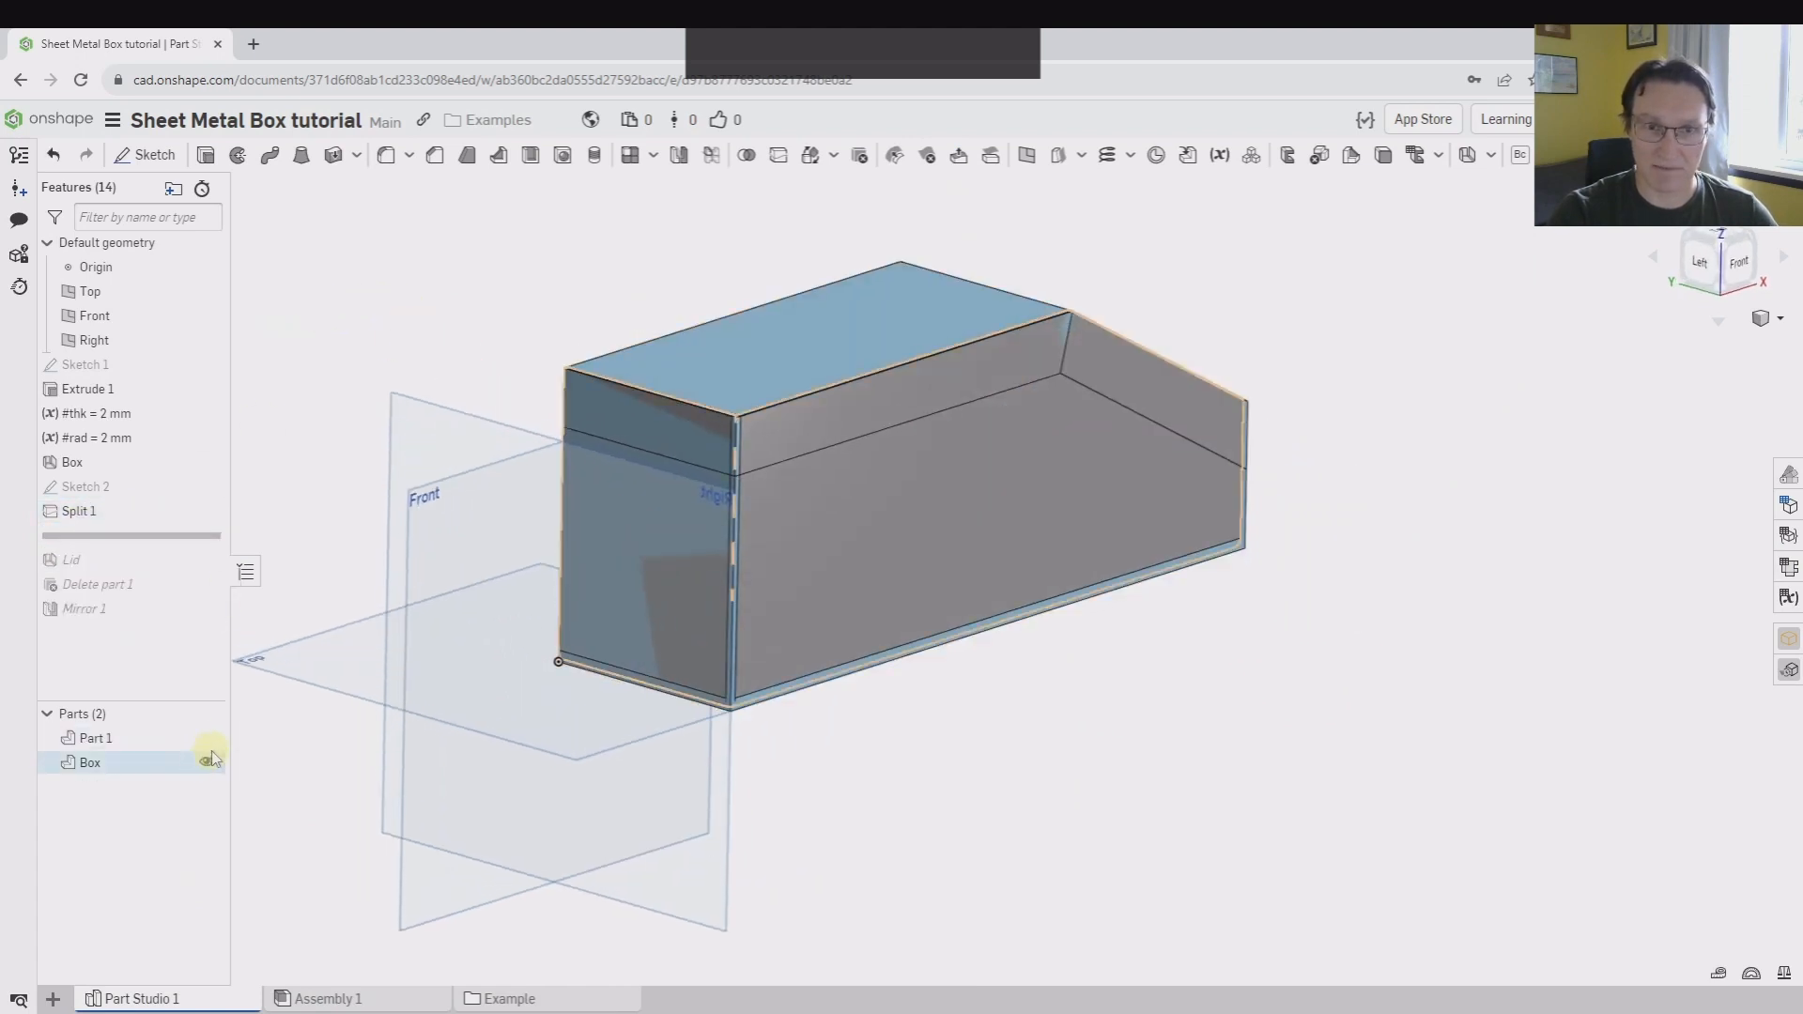
{"action": "left_click", "coordinate": [207, 762]}
{"action": "scroll", "coordinate": [1002, 294], "scroll_direction": "up", "scroll_amount": 5}
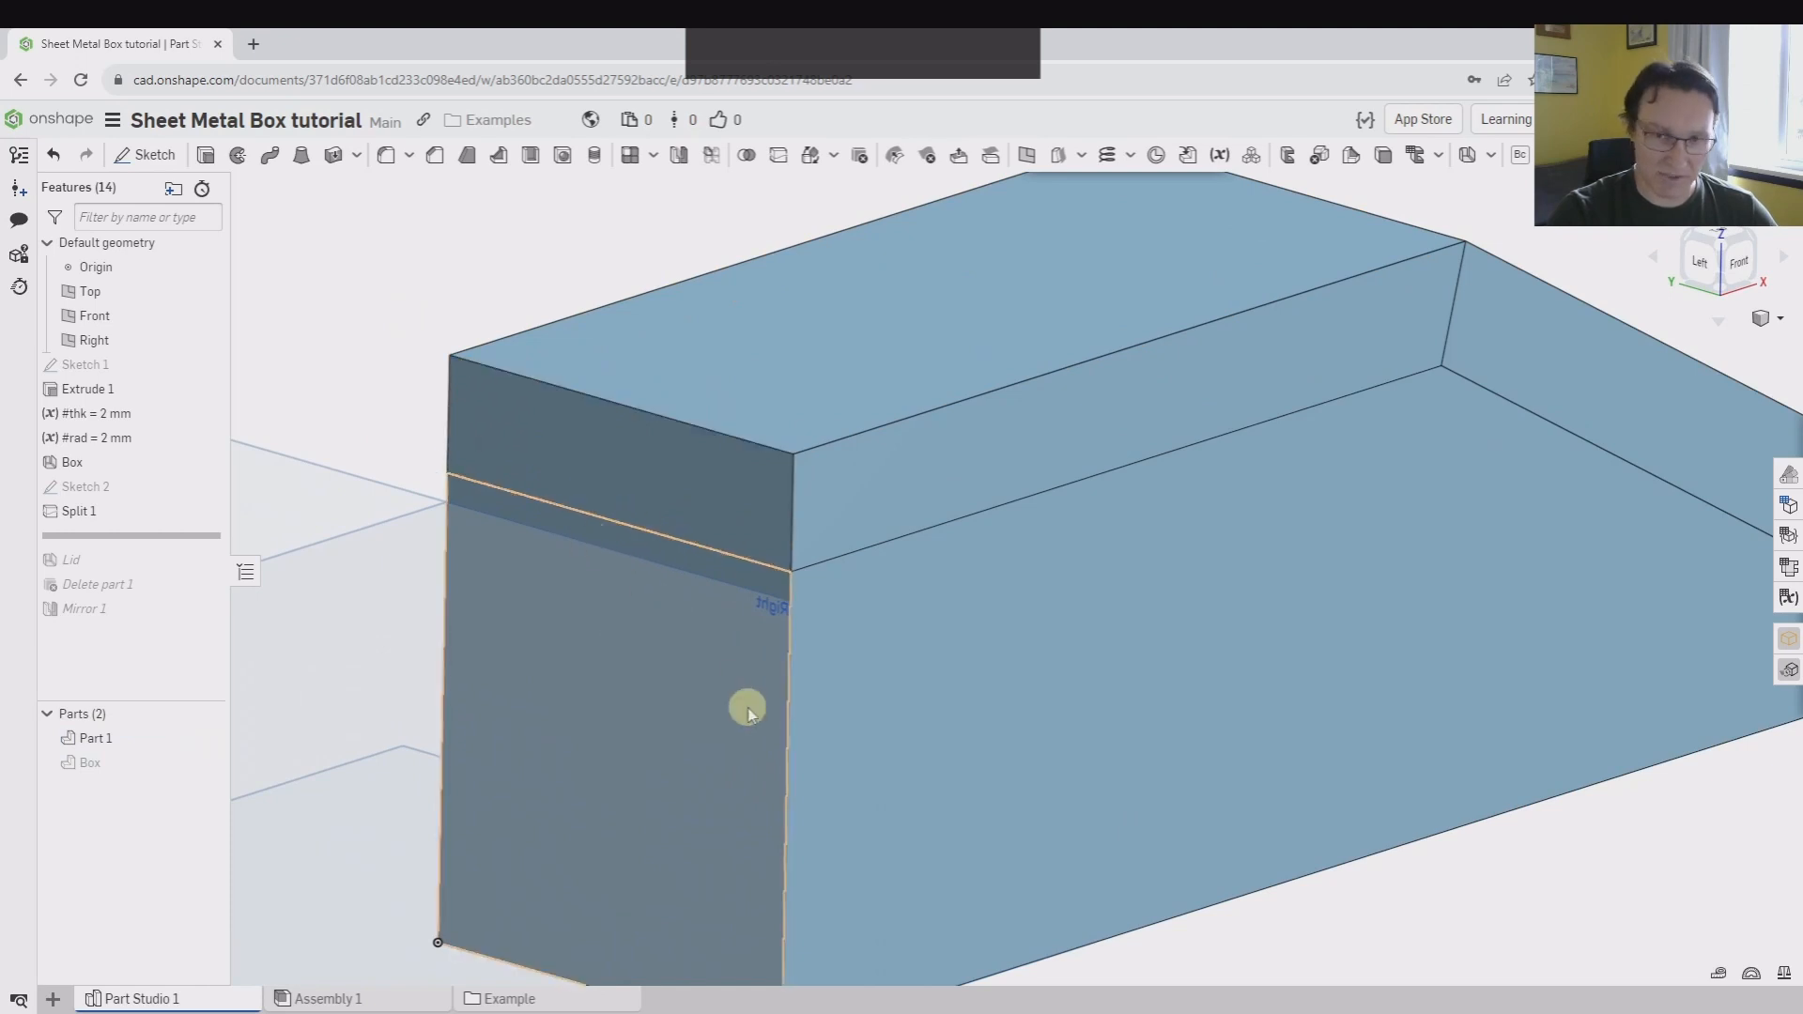
{"action": "scroll", "coordinate": [763, 782], "scroll_direction": "down", "scroll_amount": 5}
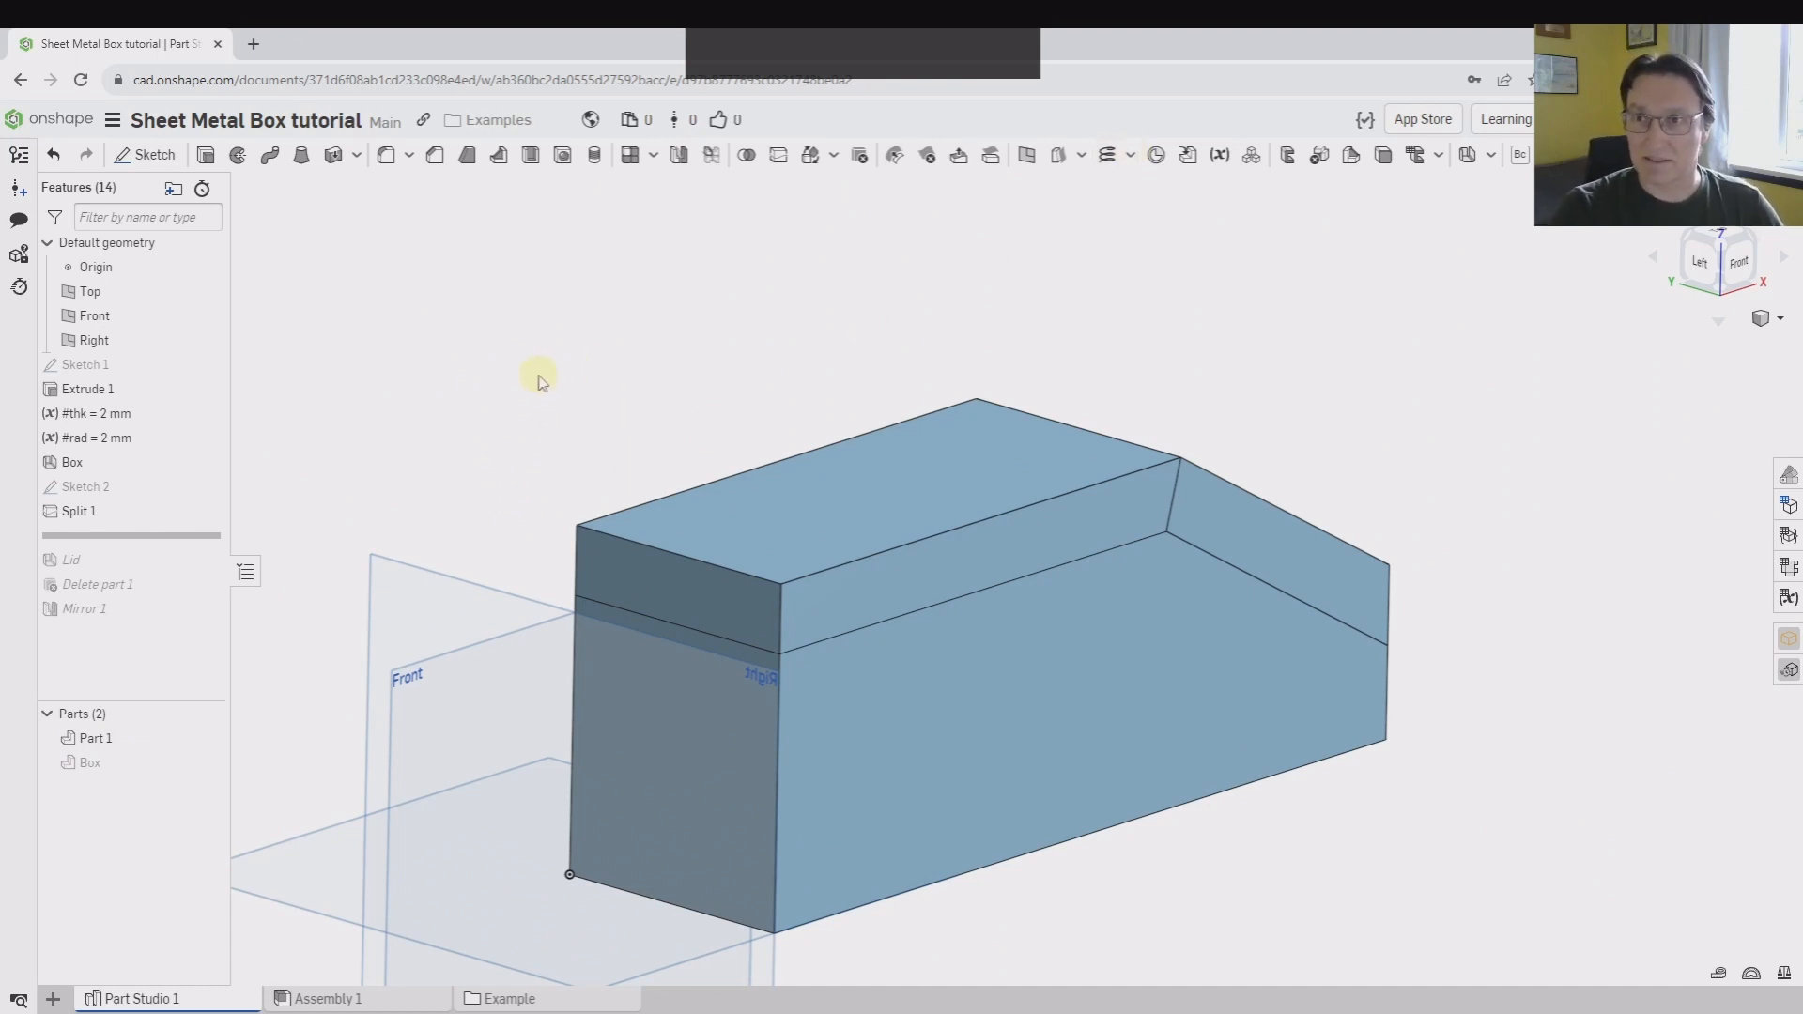
Add a mate connector at the midpoint of the split line on the end face, with Box as the owner part
{"action": "left_click", "coordinate": [1156, 167]}
{"action": "scroll", "coordinate": [624, 646], "scroll_direction": "down", "scroll_amount": 3}
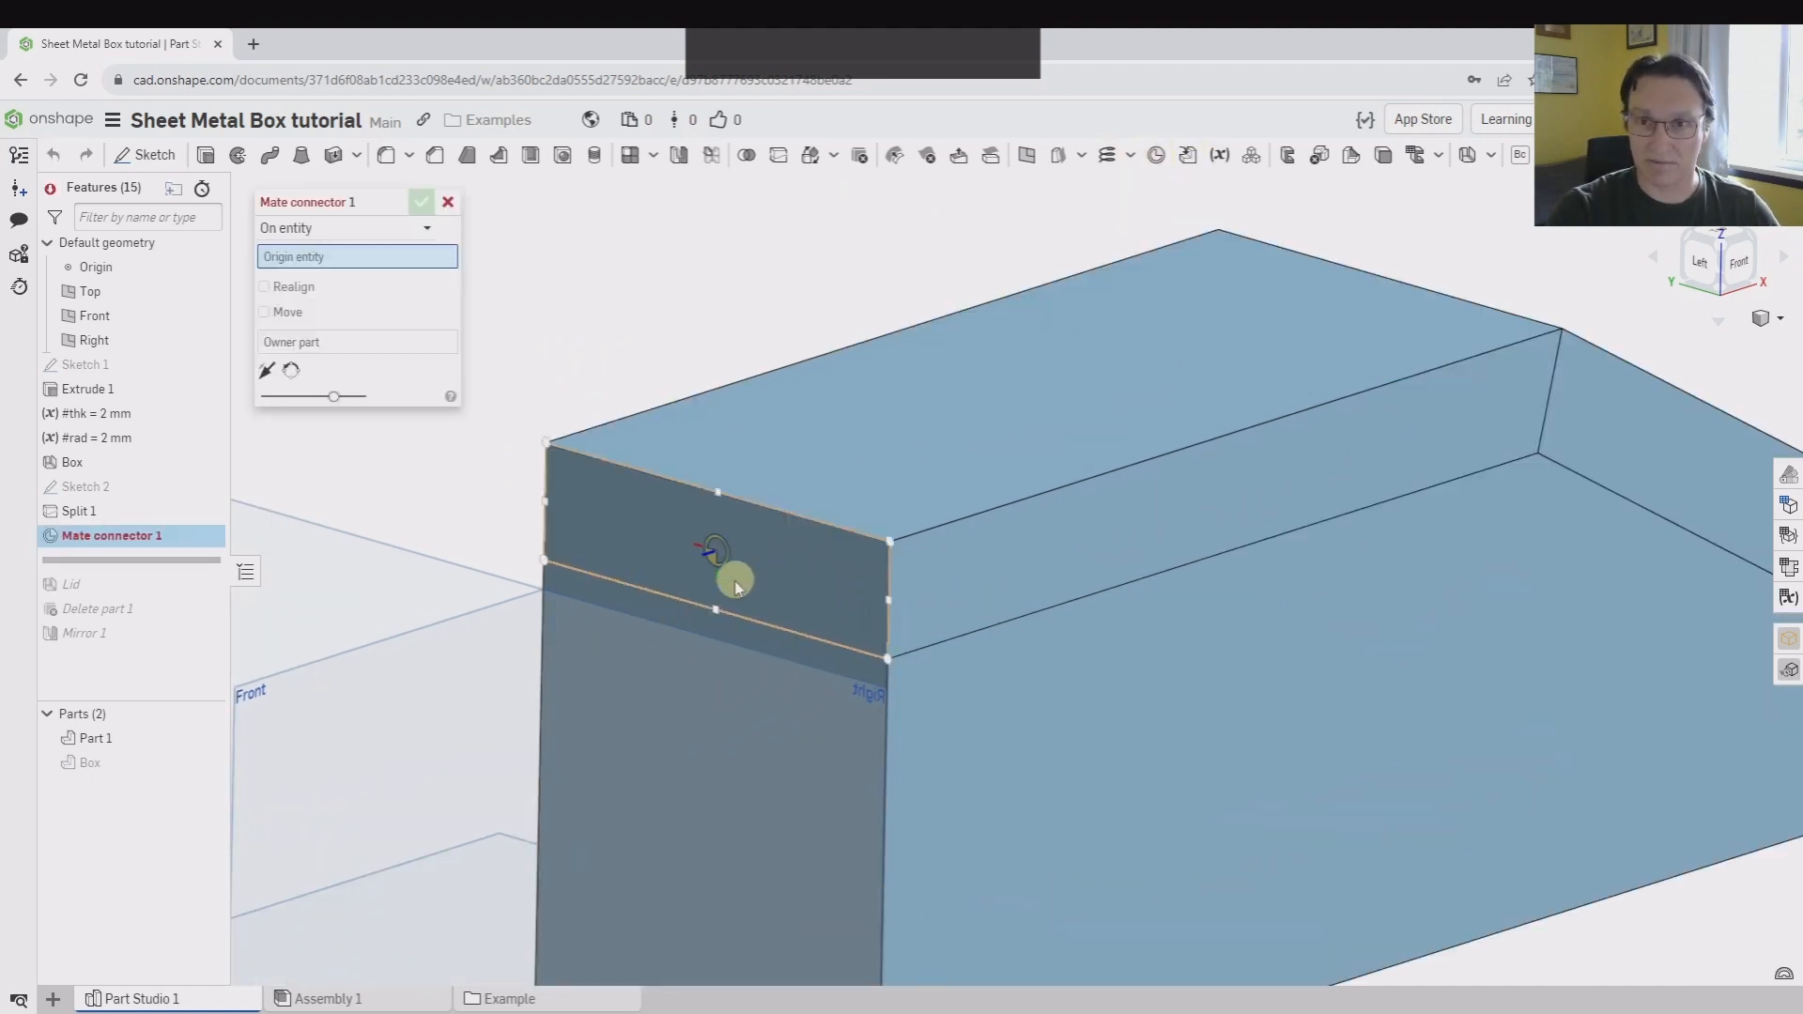
{"action": "left_click", "coordinate": [724, 586]}
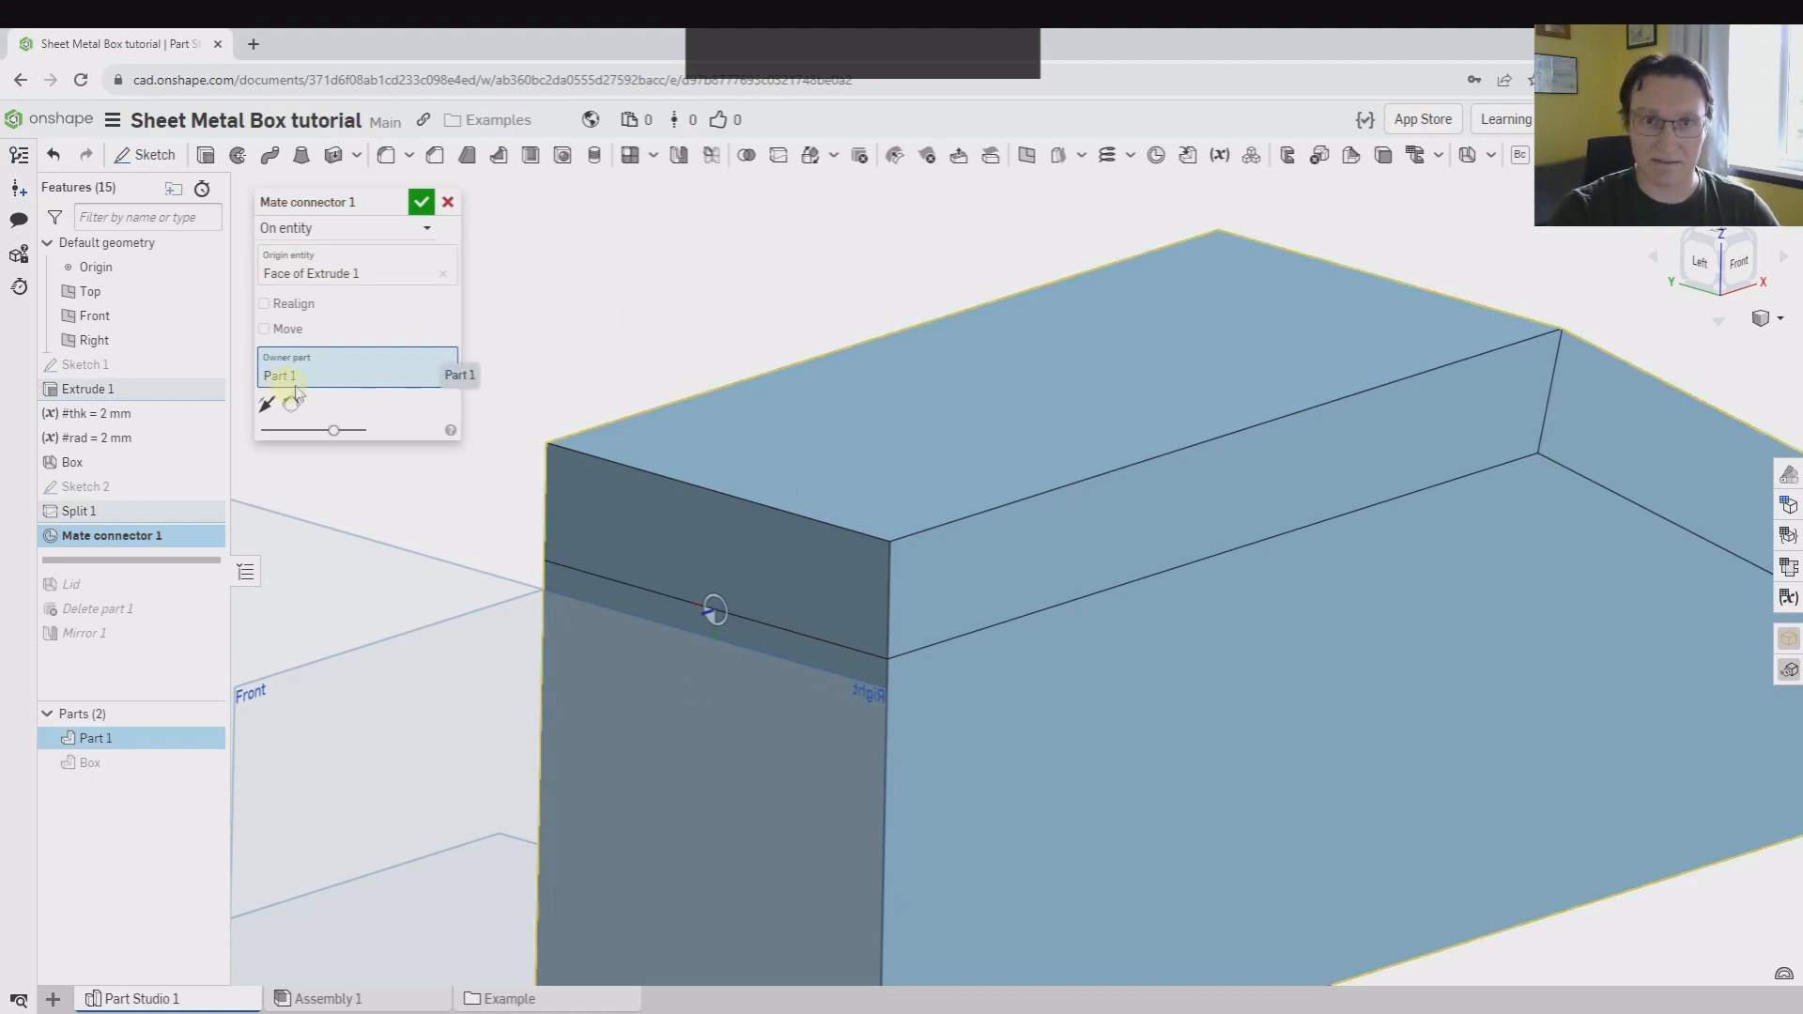
{"action": "left_click", "coordinate": [443, 377]}
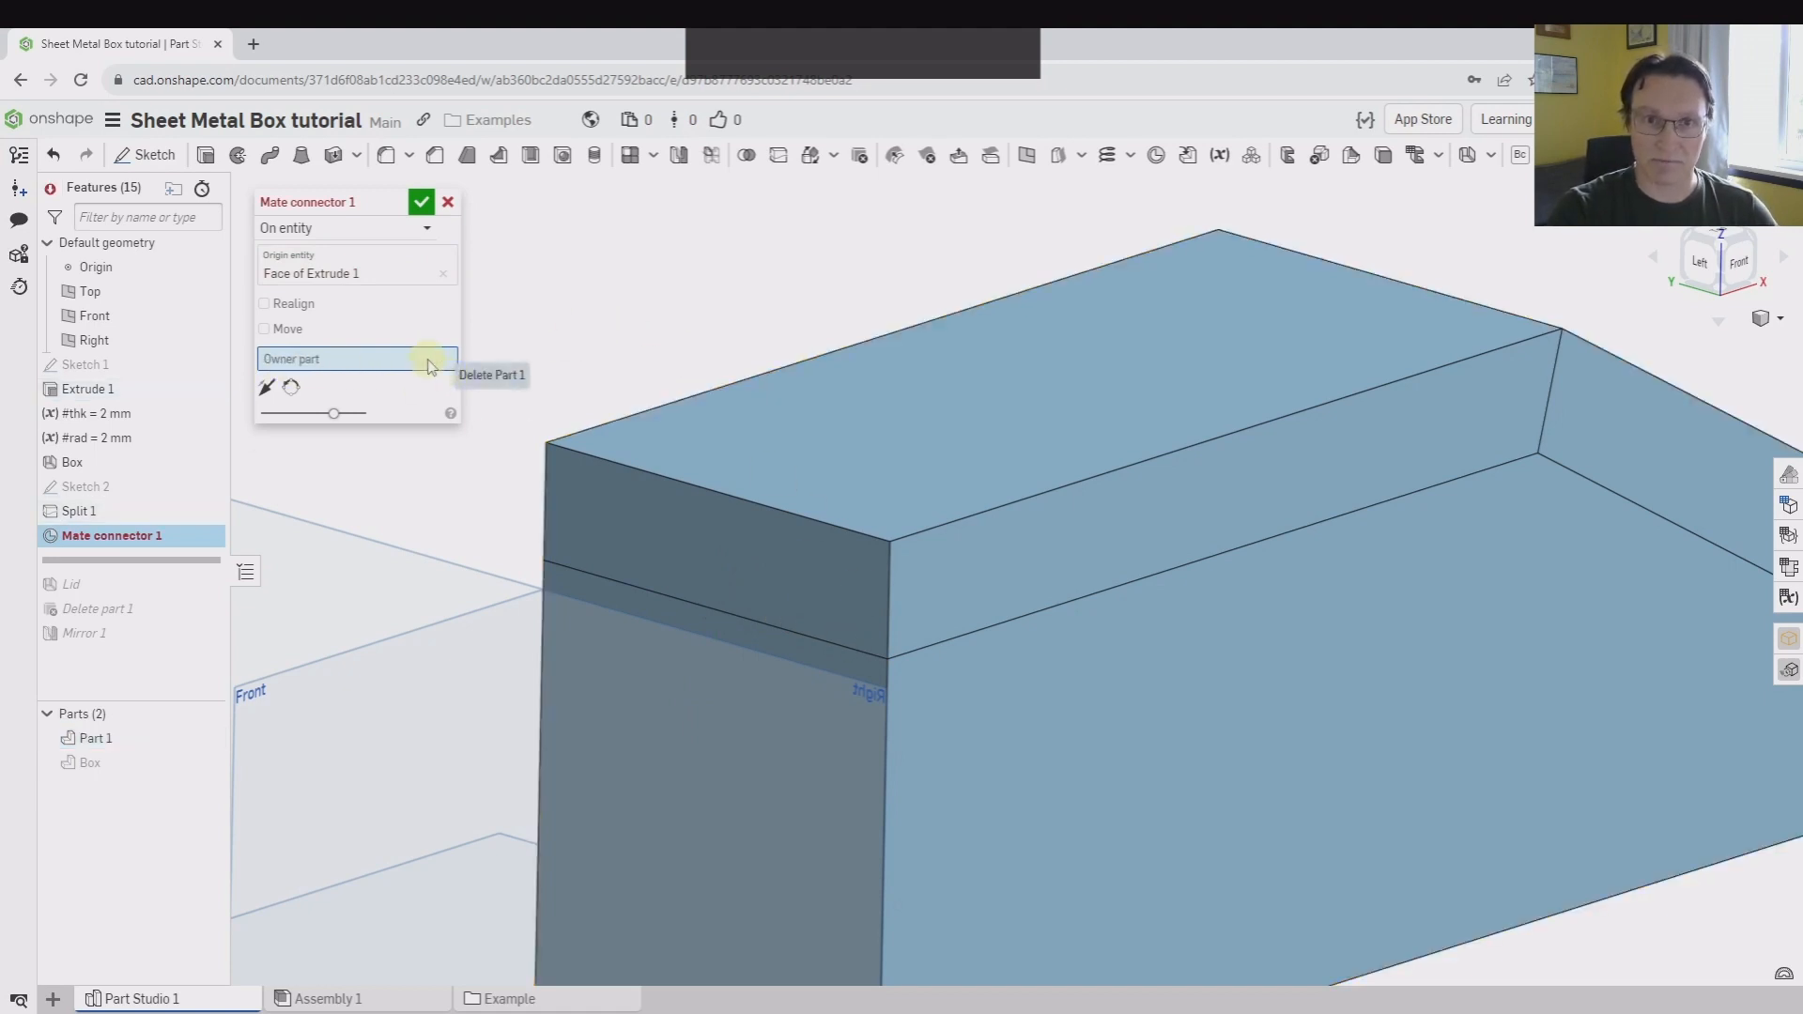
{"action": "left_click", "coordinate": [93, 766]}
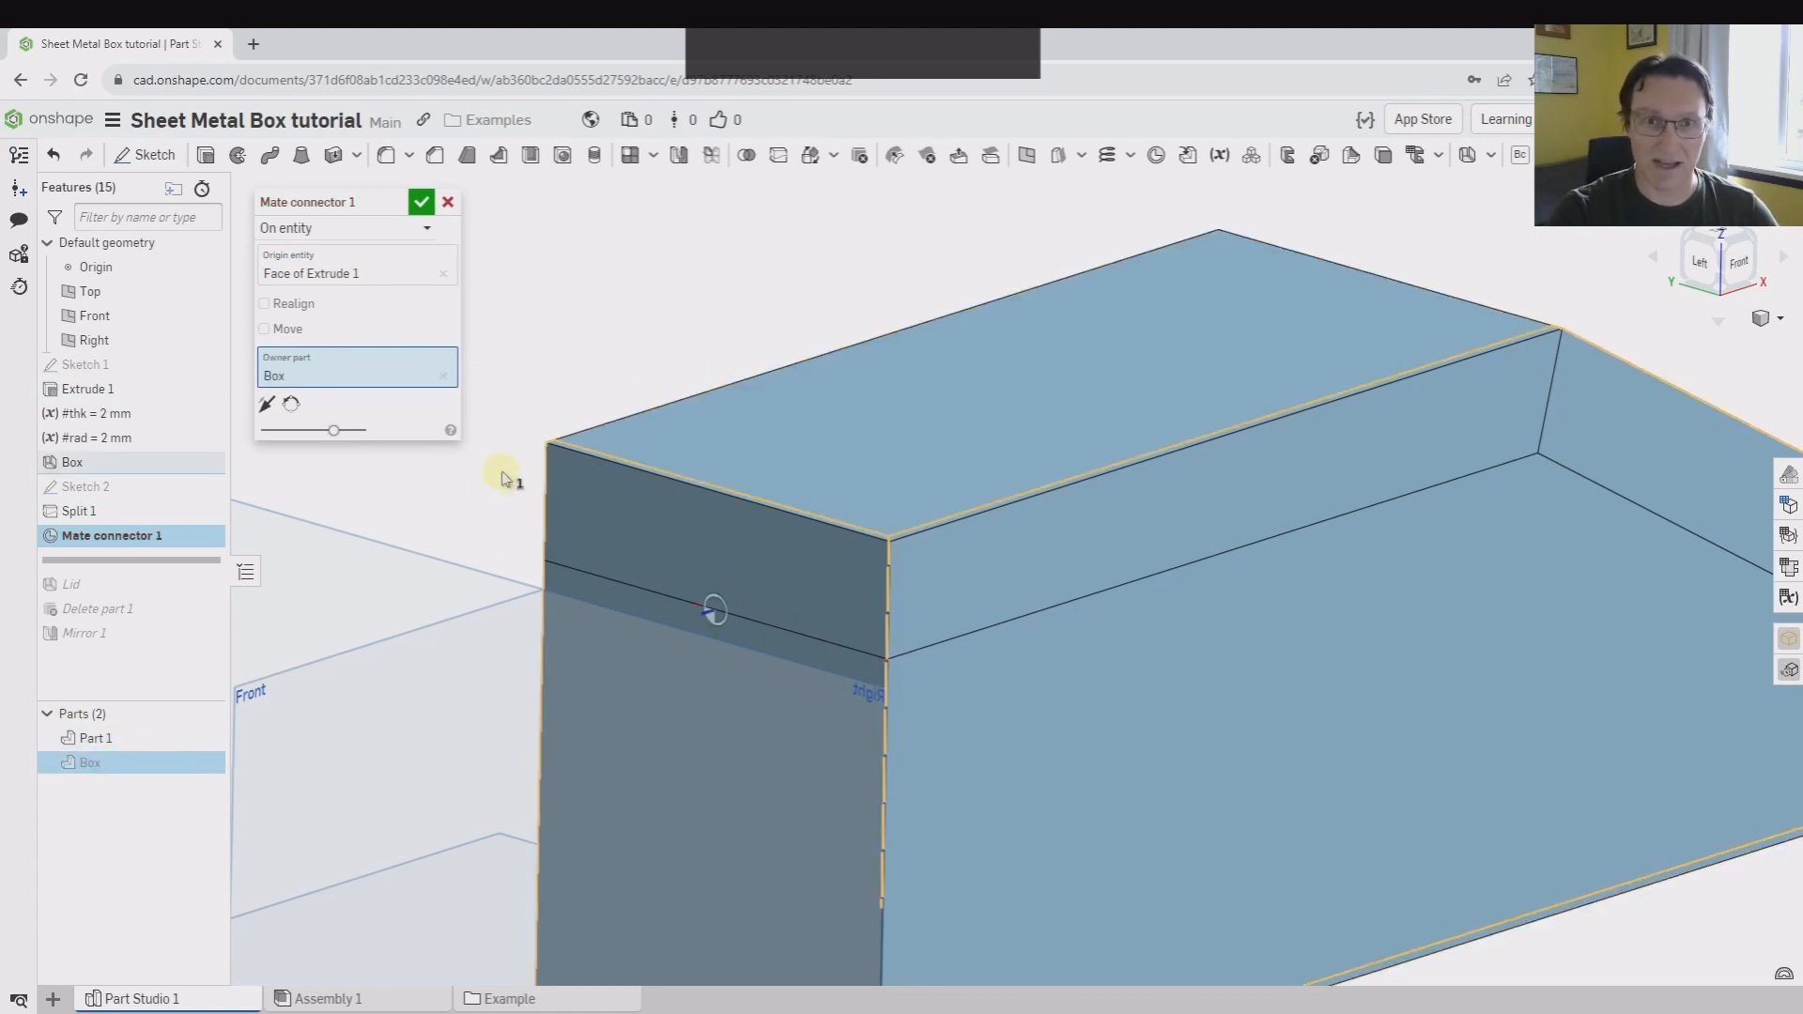
{"action": "left_click", "coordinate": [420, 203]}
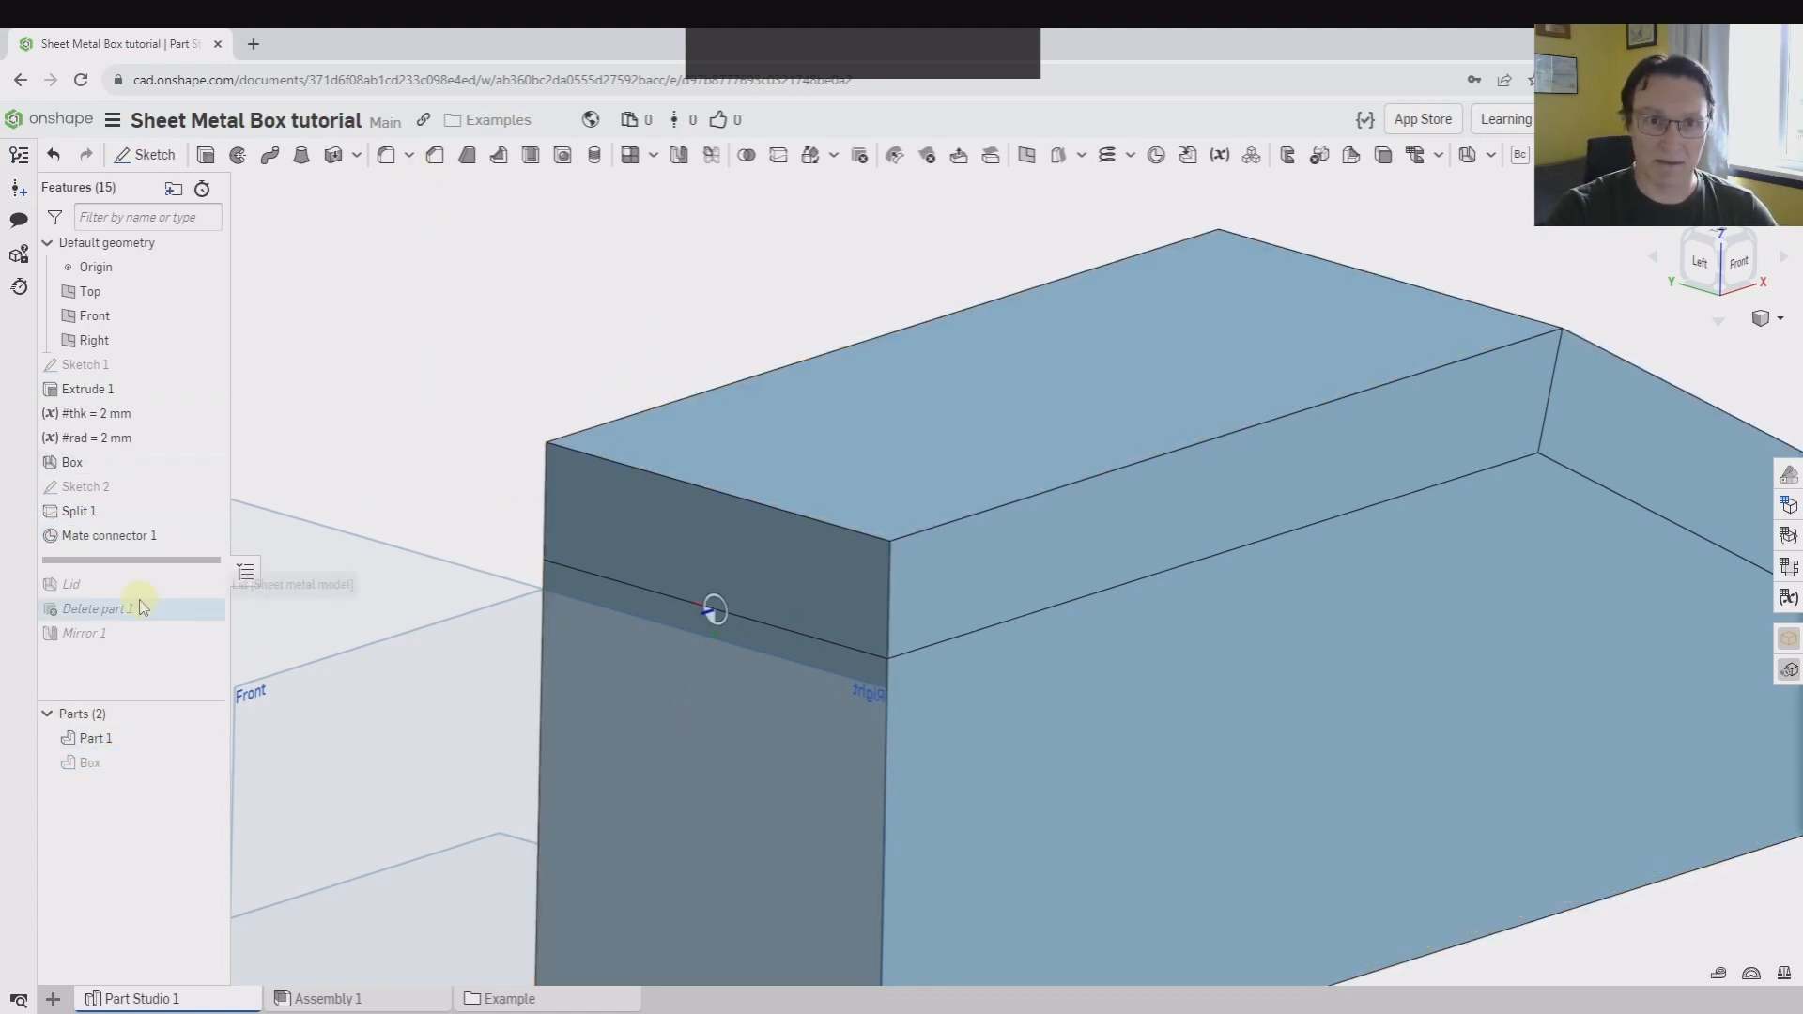
Roll the feature history forward past Mirror 1 to the end and return to Assembly 1
{"action": "left_click_drag", "start_coordinate": [170, 567], "coordinate": [192, 676]}
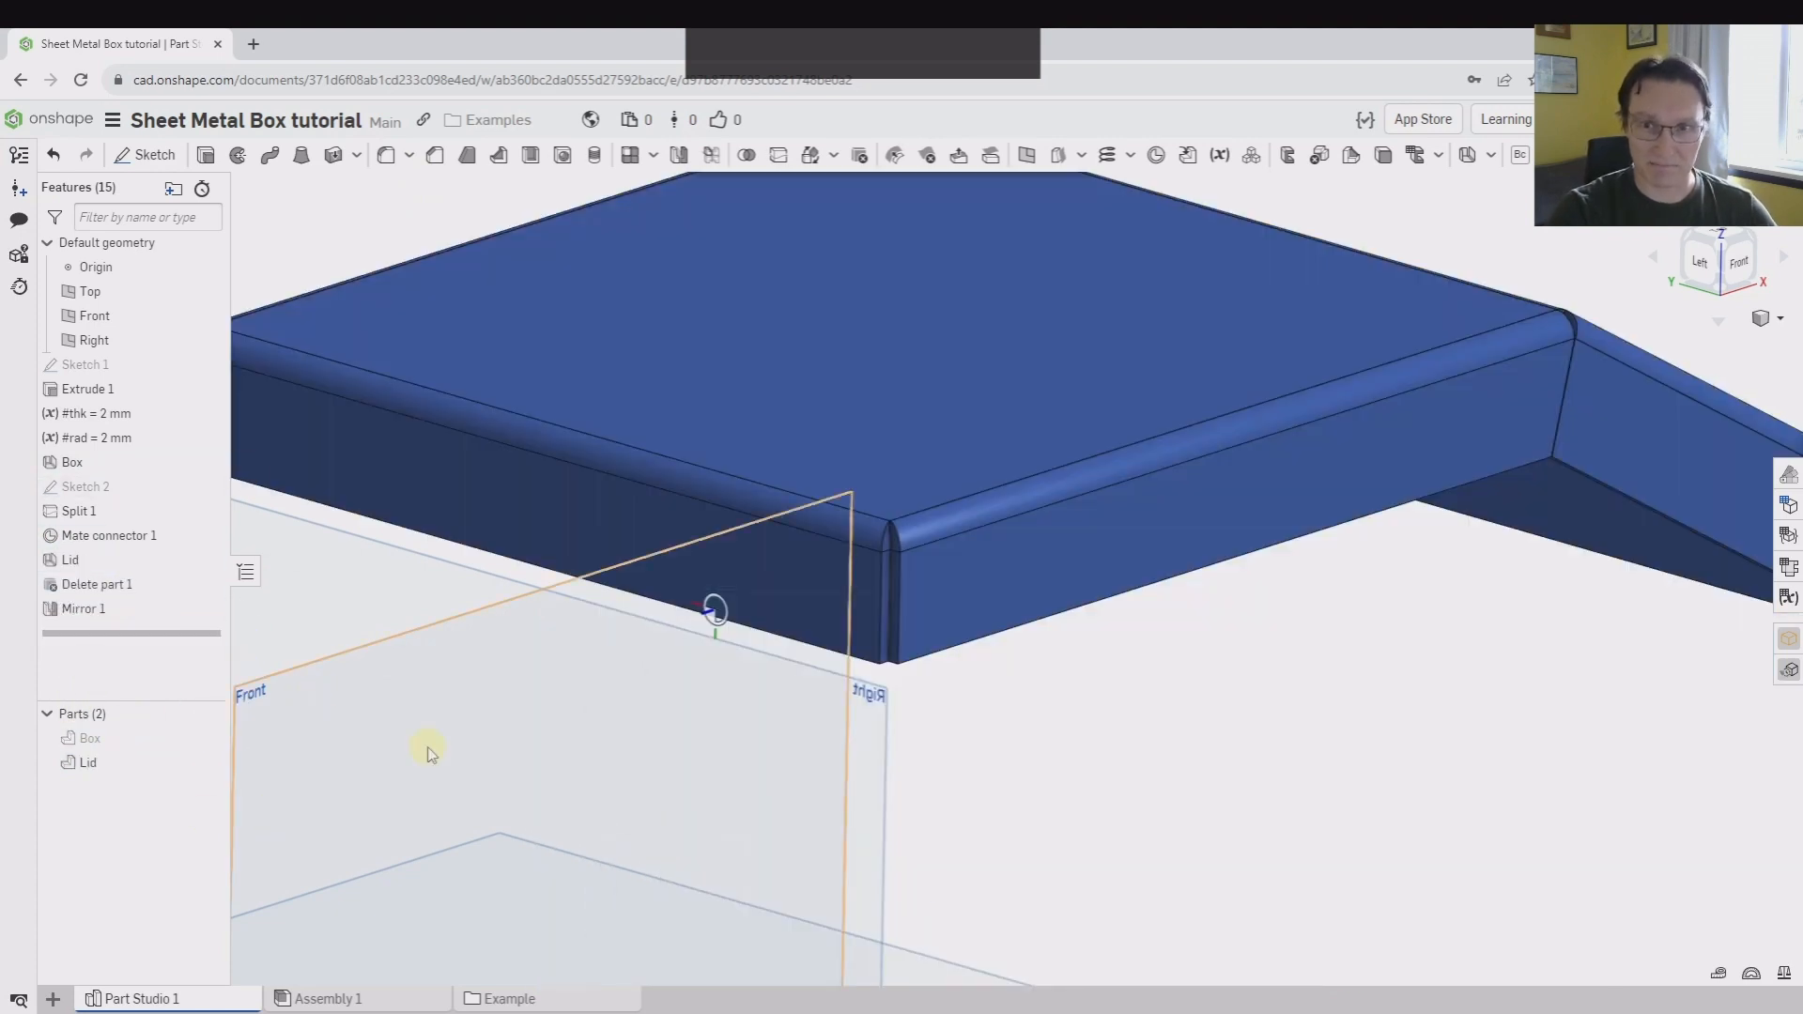
{"action": "scroll", "coordinate": [428, 780], "scroll_direction": "down", "scroll_amount": 3}
{"action": "left_click", "coordinate": [334, 999]}
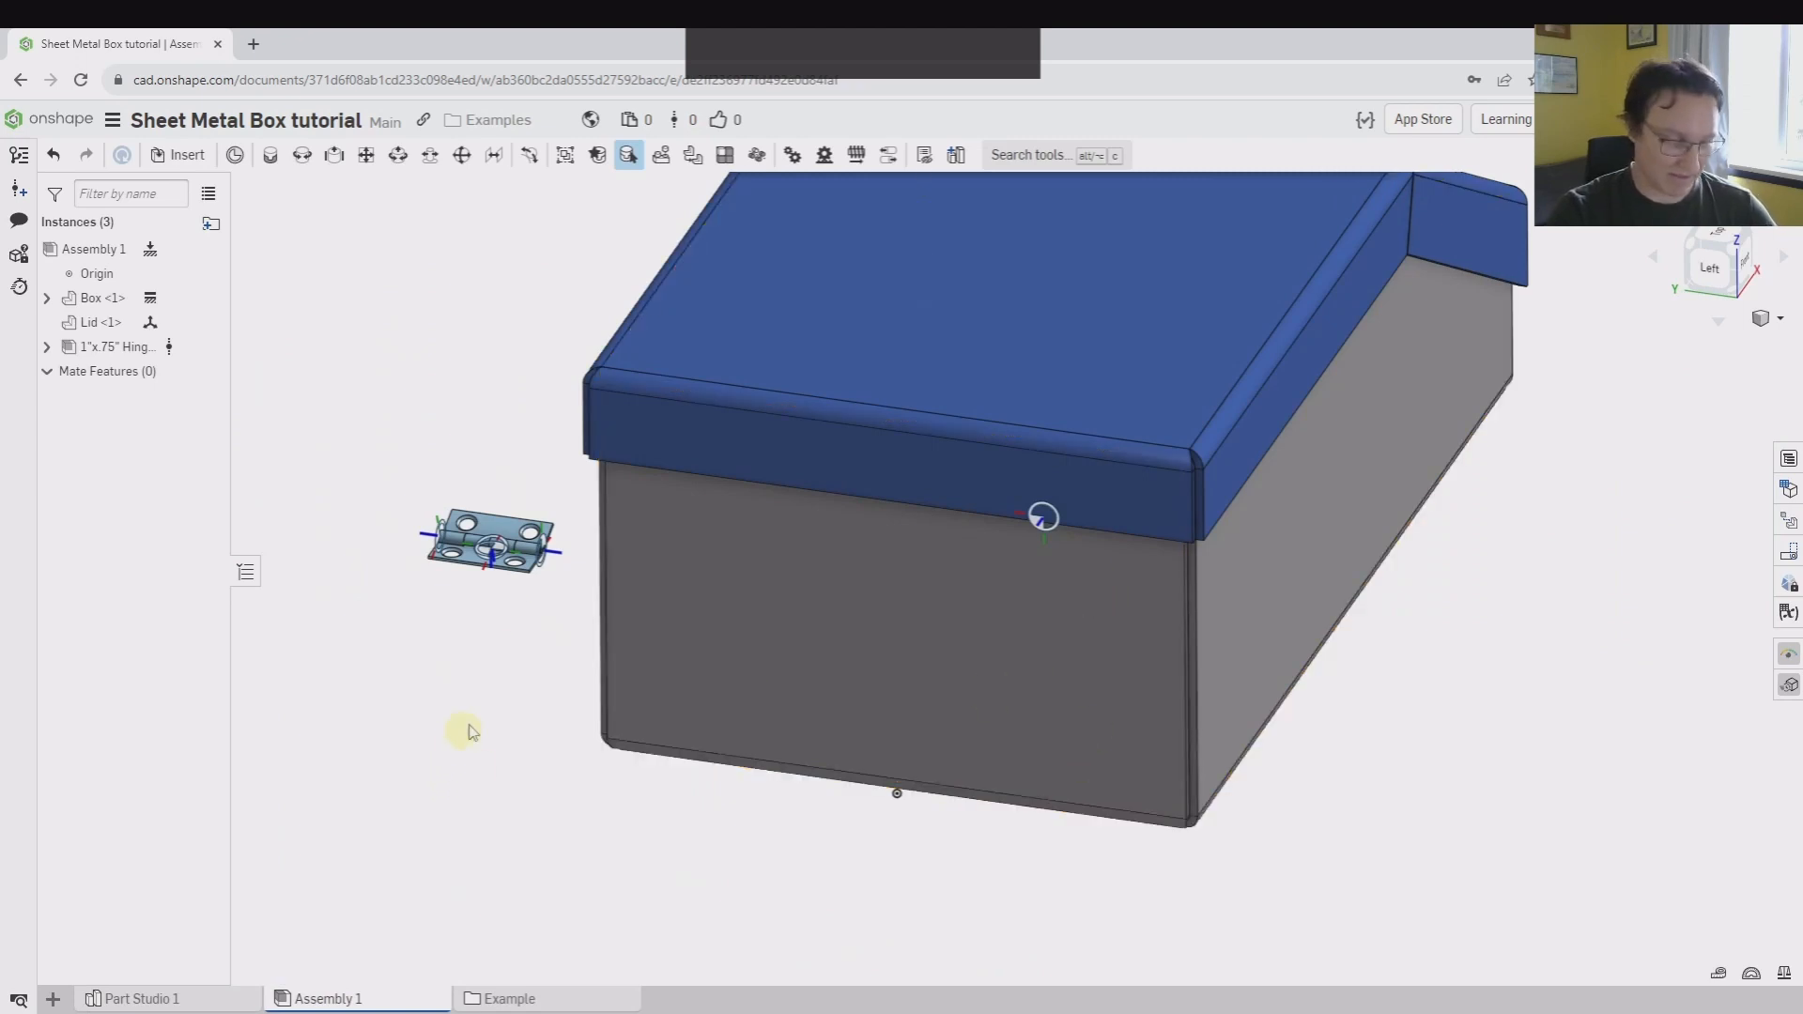
Create a Fastened mate between Mate connector 2 of the hinge's Leaf and Mate connector 1 of the Box
{"action": "scroll", "coordinate": [487, 605], "scroll_direction": "up", "scroll_amount": 5}
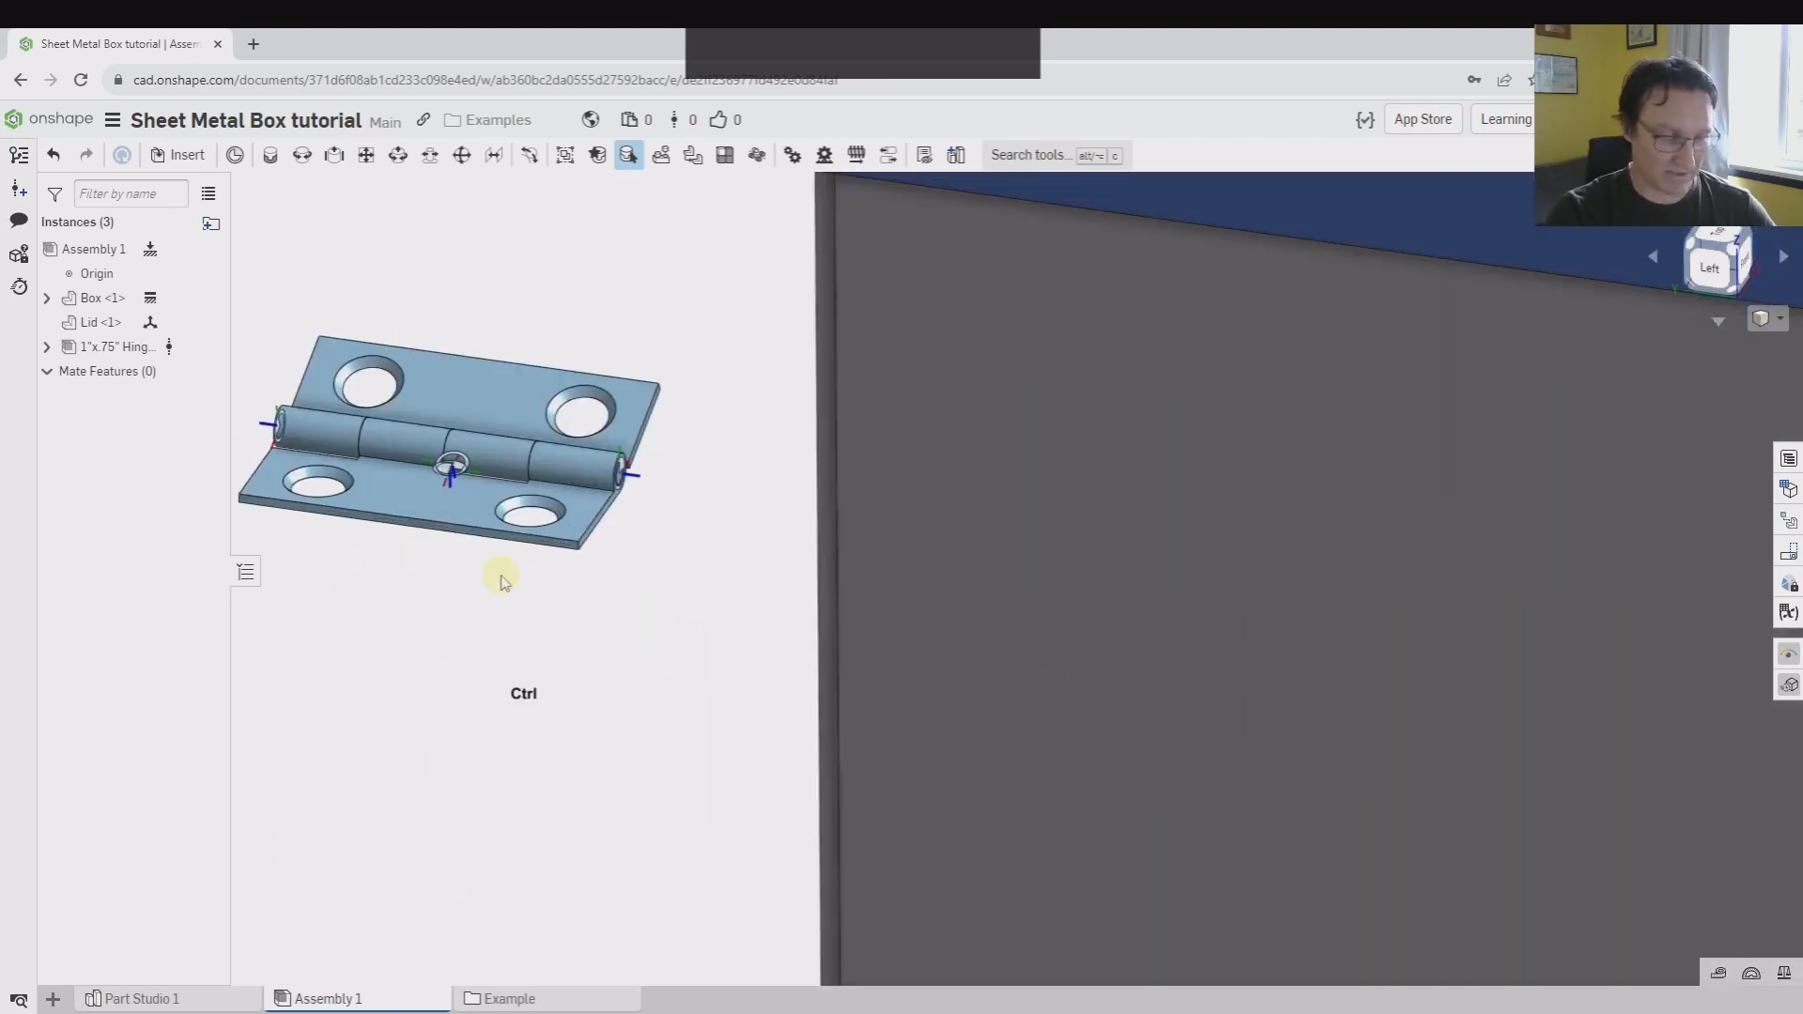
{"action": "key", "text": "m"}
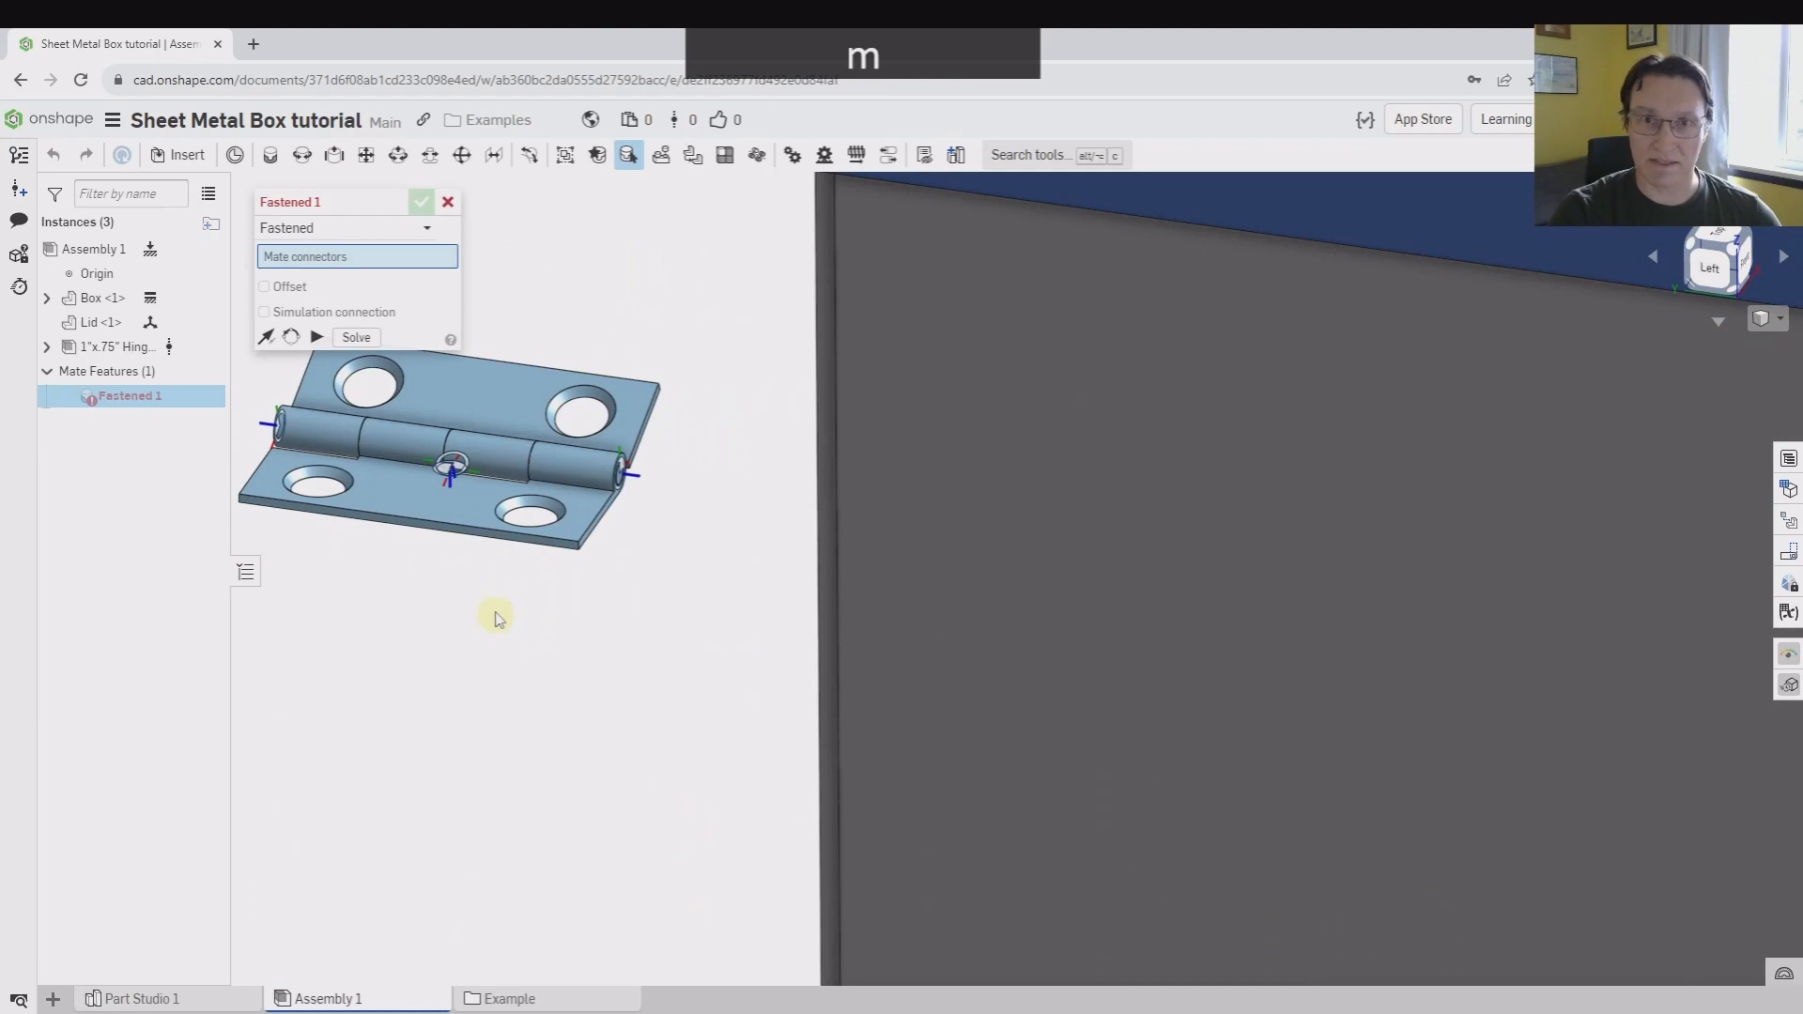
{"action": "scroll", "coordinate": [448, 470], "scroll_direction": "up", "scroll_amount": 8}
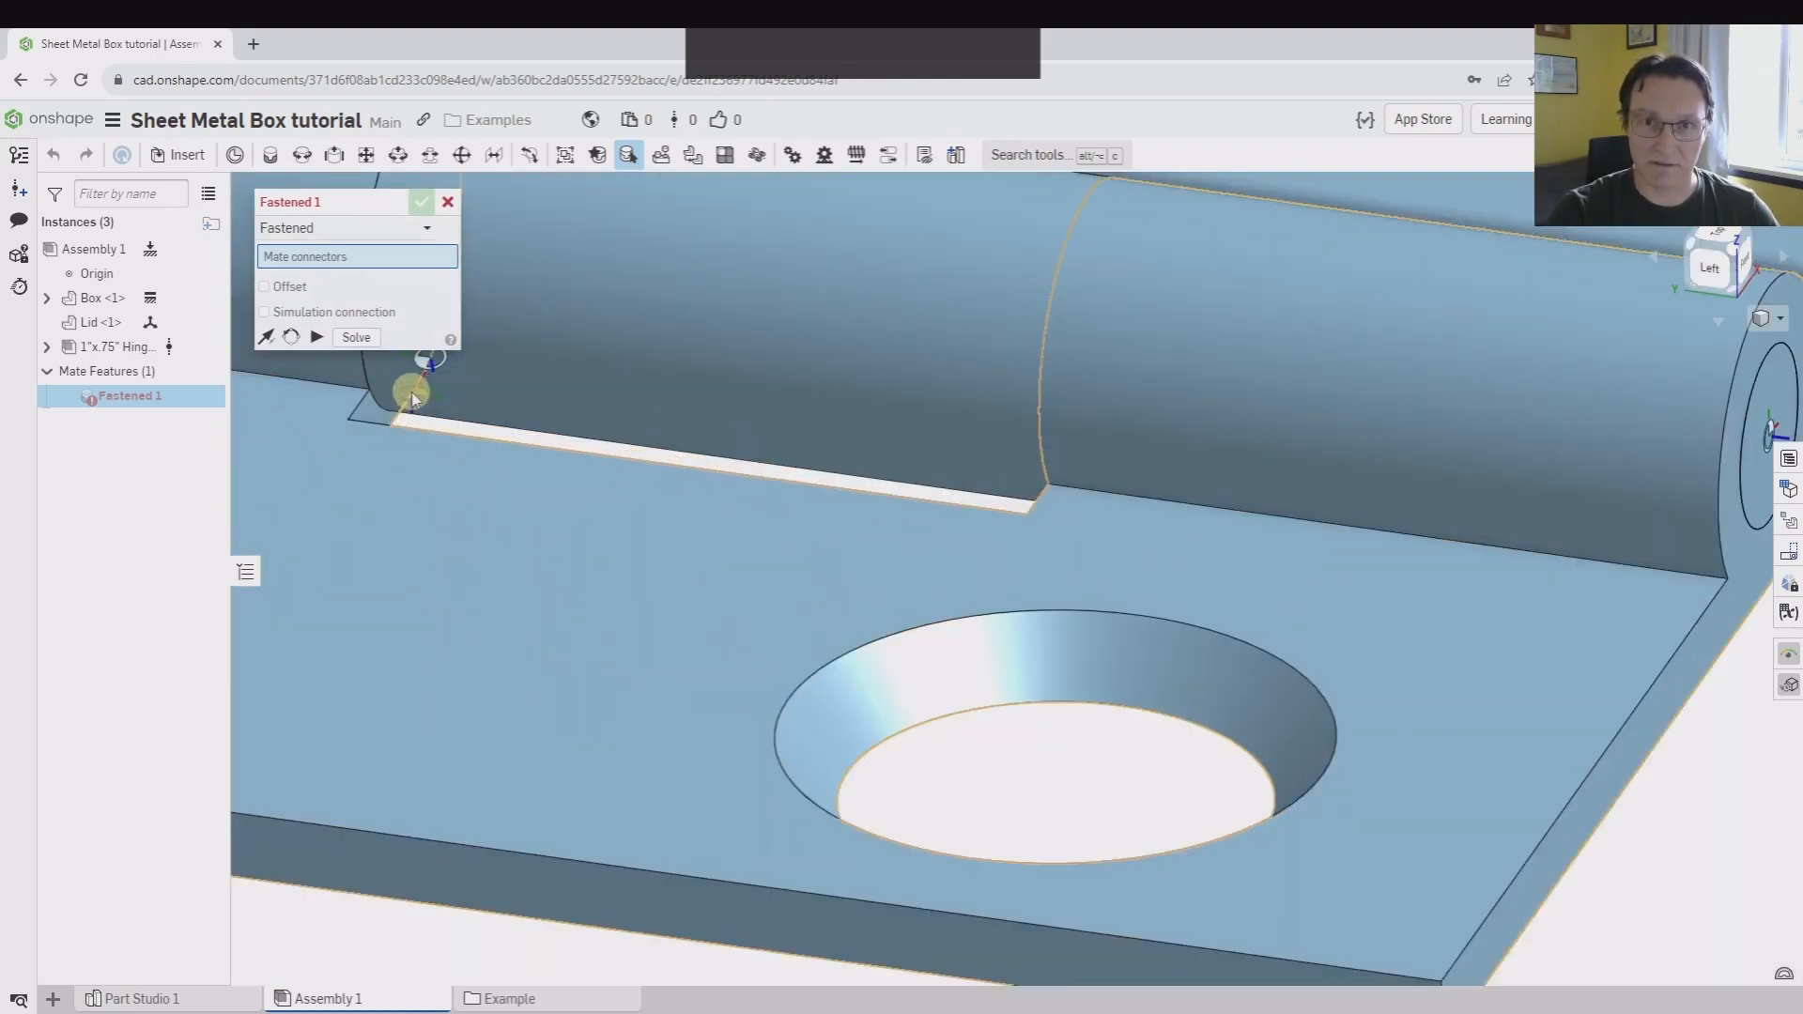
{"action": "left_click", "coordinate": [414, 399]}
{"action": "scroll", "coordinate": [539, 623], "scroll_direction": "down", "scroll_amount": 10}
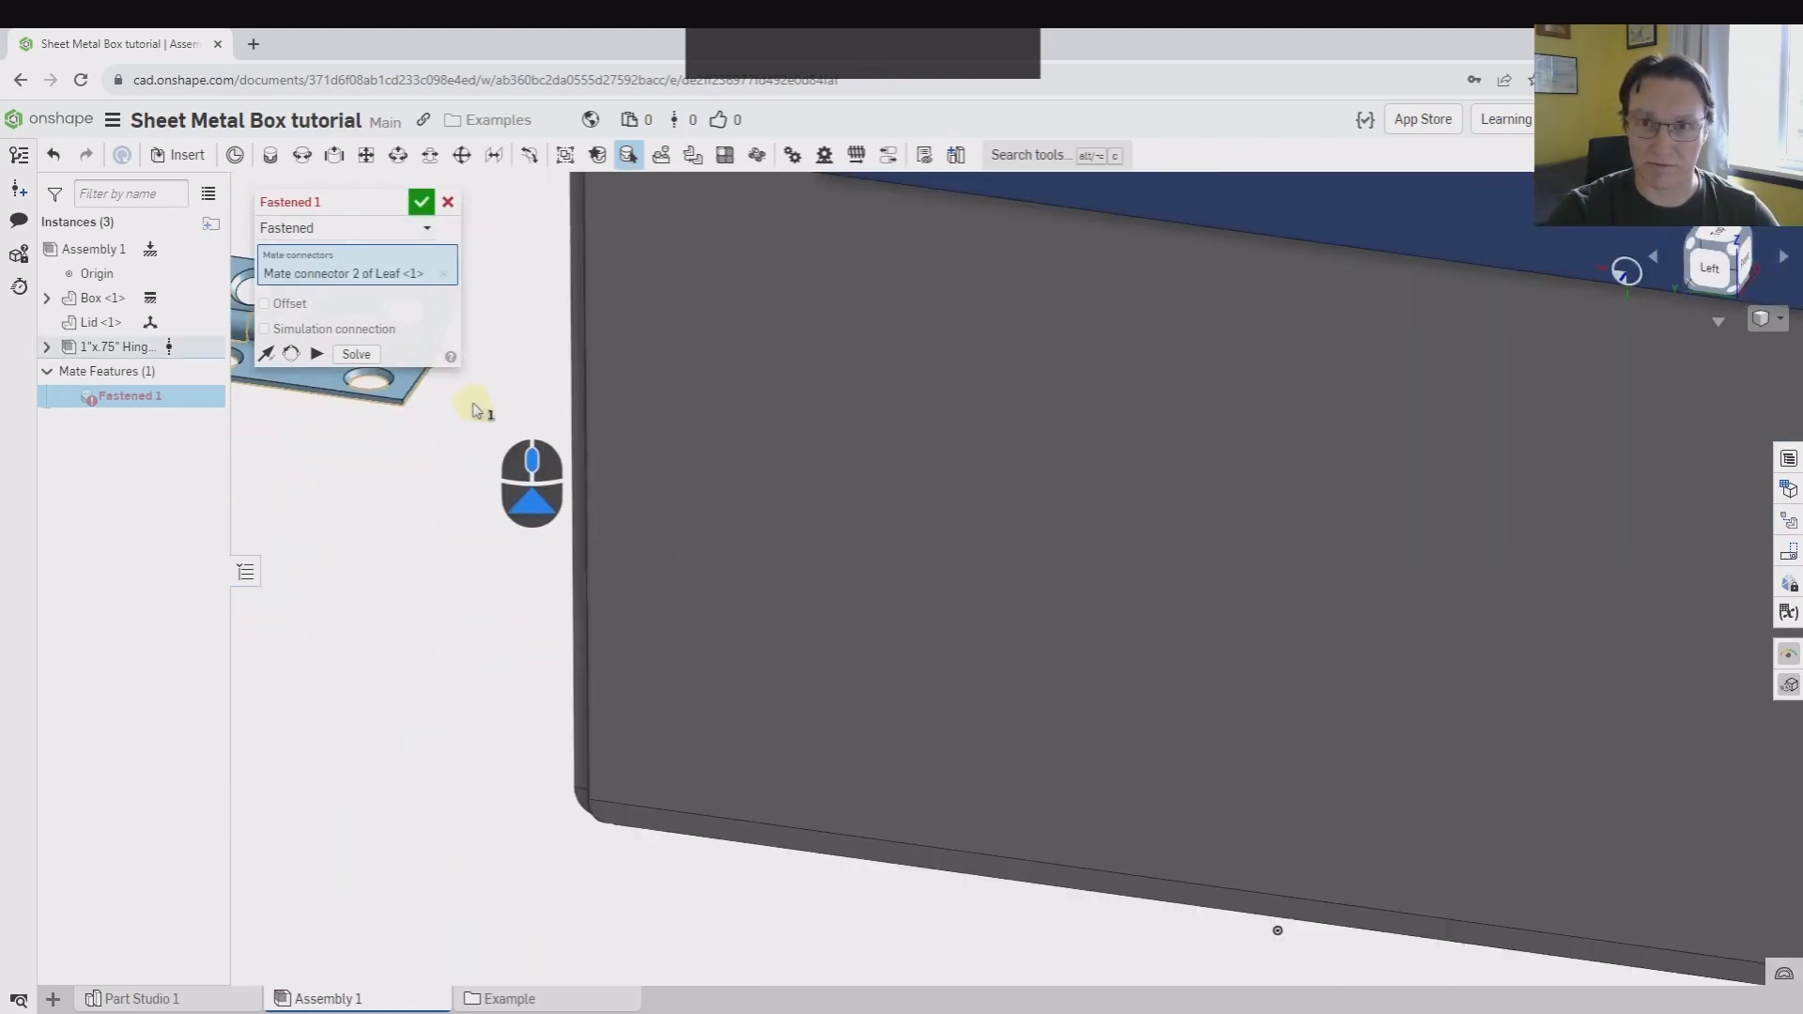
{"action": "scroll", "coordinate": [1038, 403], "scroll_direction": "down", "scroll_amount": 5}
{"action": "scroll", "coordinate": [1054, 314], "scroll_direction": "up", "scroll_amount": 8}
{"action": "left_click", "coordinate": [1068, 320]}
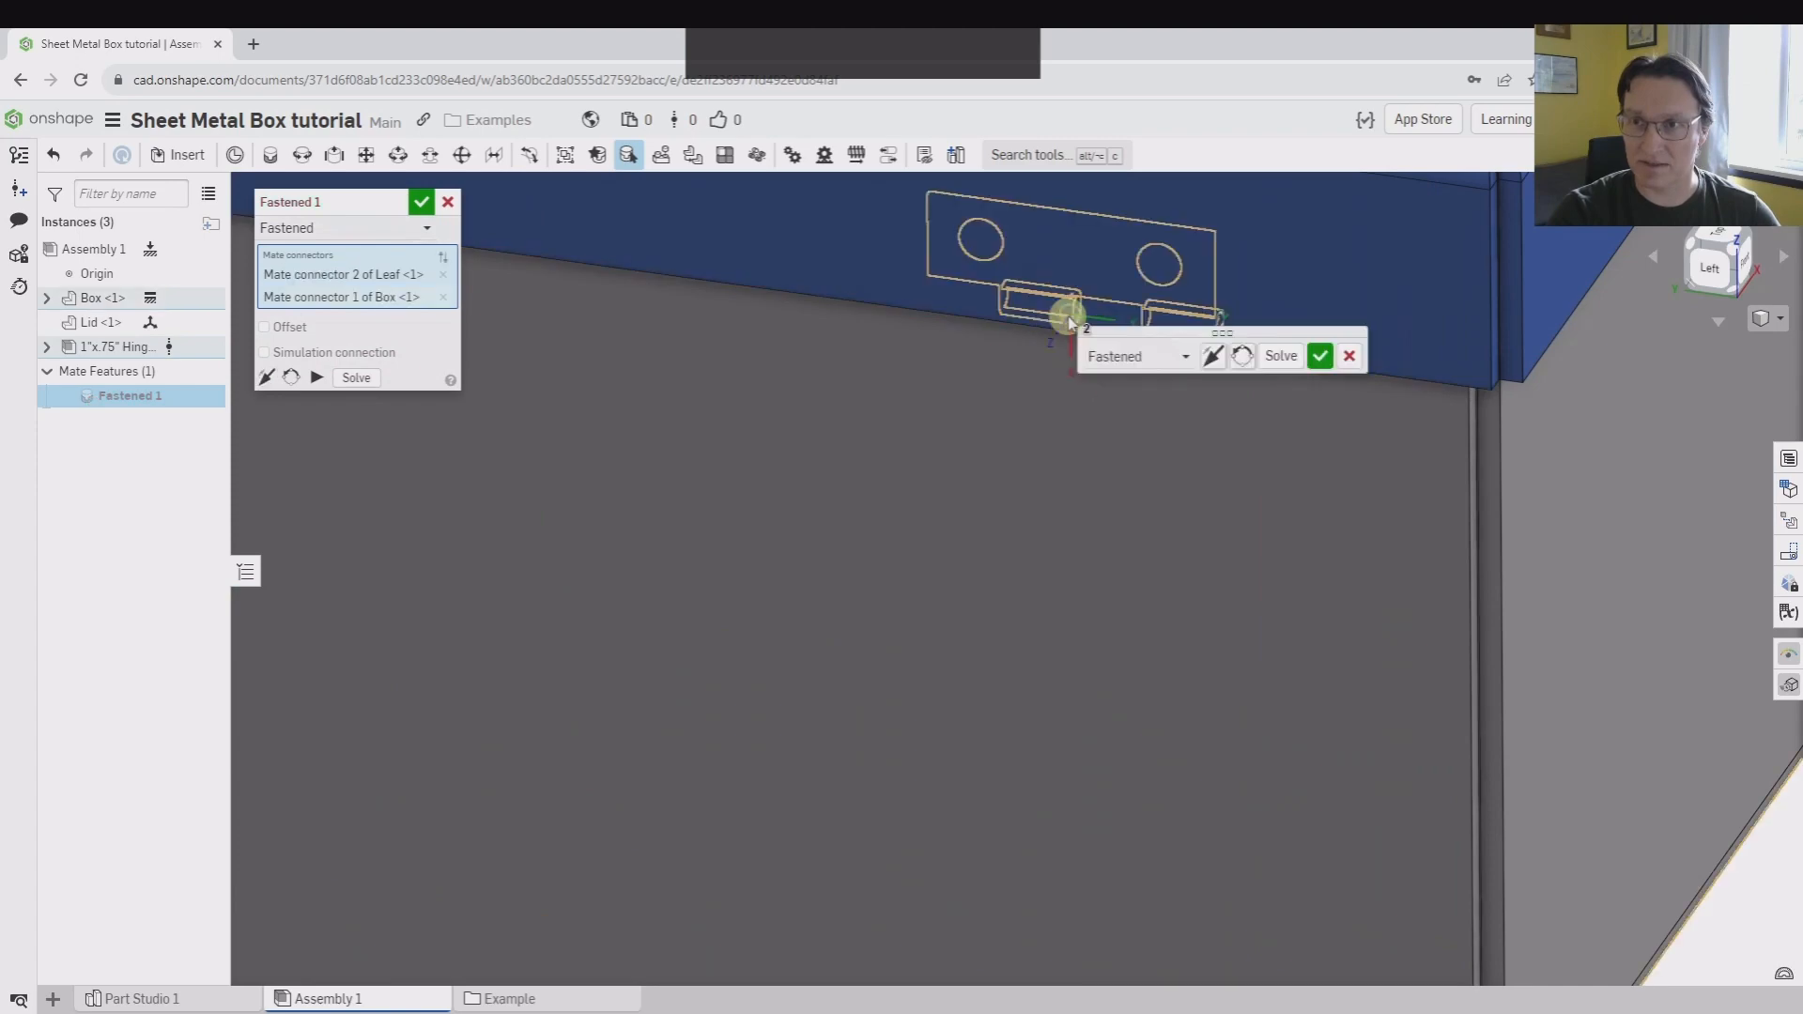
Name the Fastened mate "Hinge to box" and accept it
{"action": "right_click_drag", "start_coordinate": [1067, 319], "coordinate": [1022, 495]}
{"action": "scroll", "coordinate": [1154, 274], "scroll_direction": "down", "scroll_amount": 6}
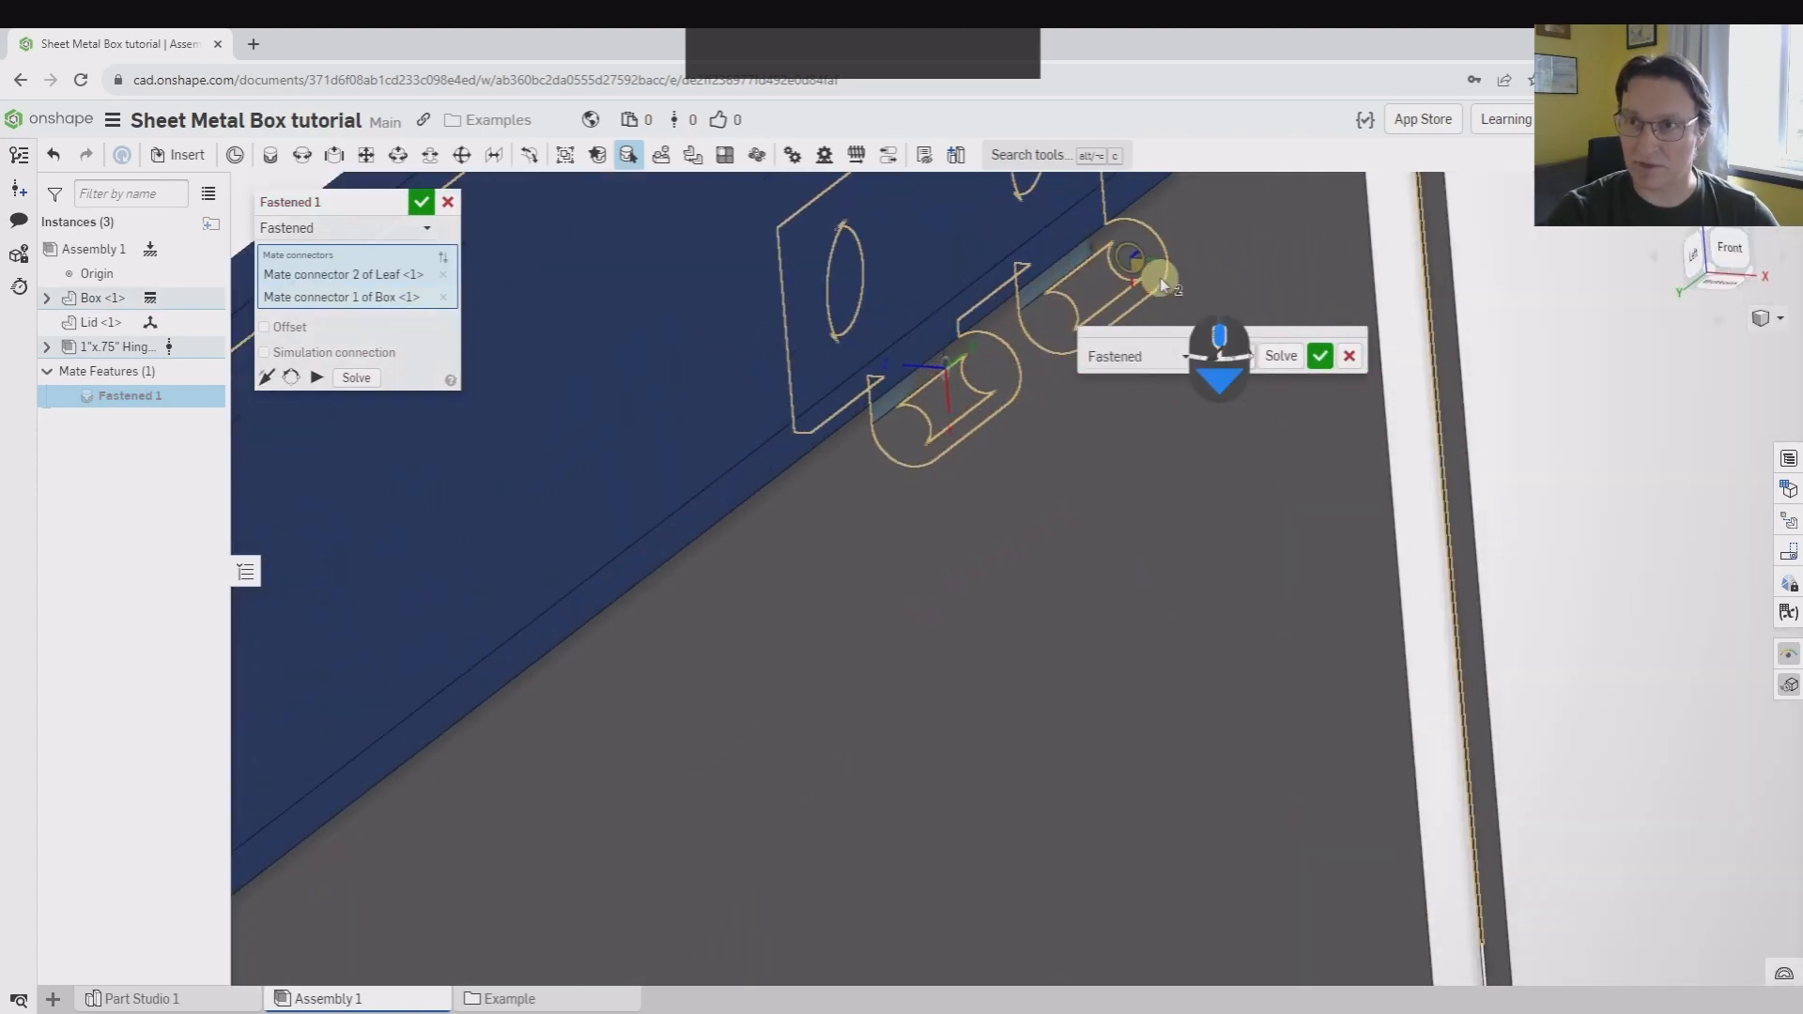
{"action": "right_click_drag", "start_coordinate": [905, 376], "coordinate": [845, 470]}
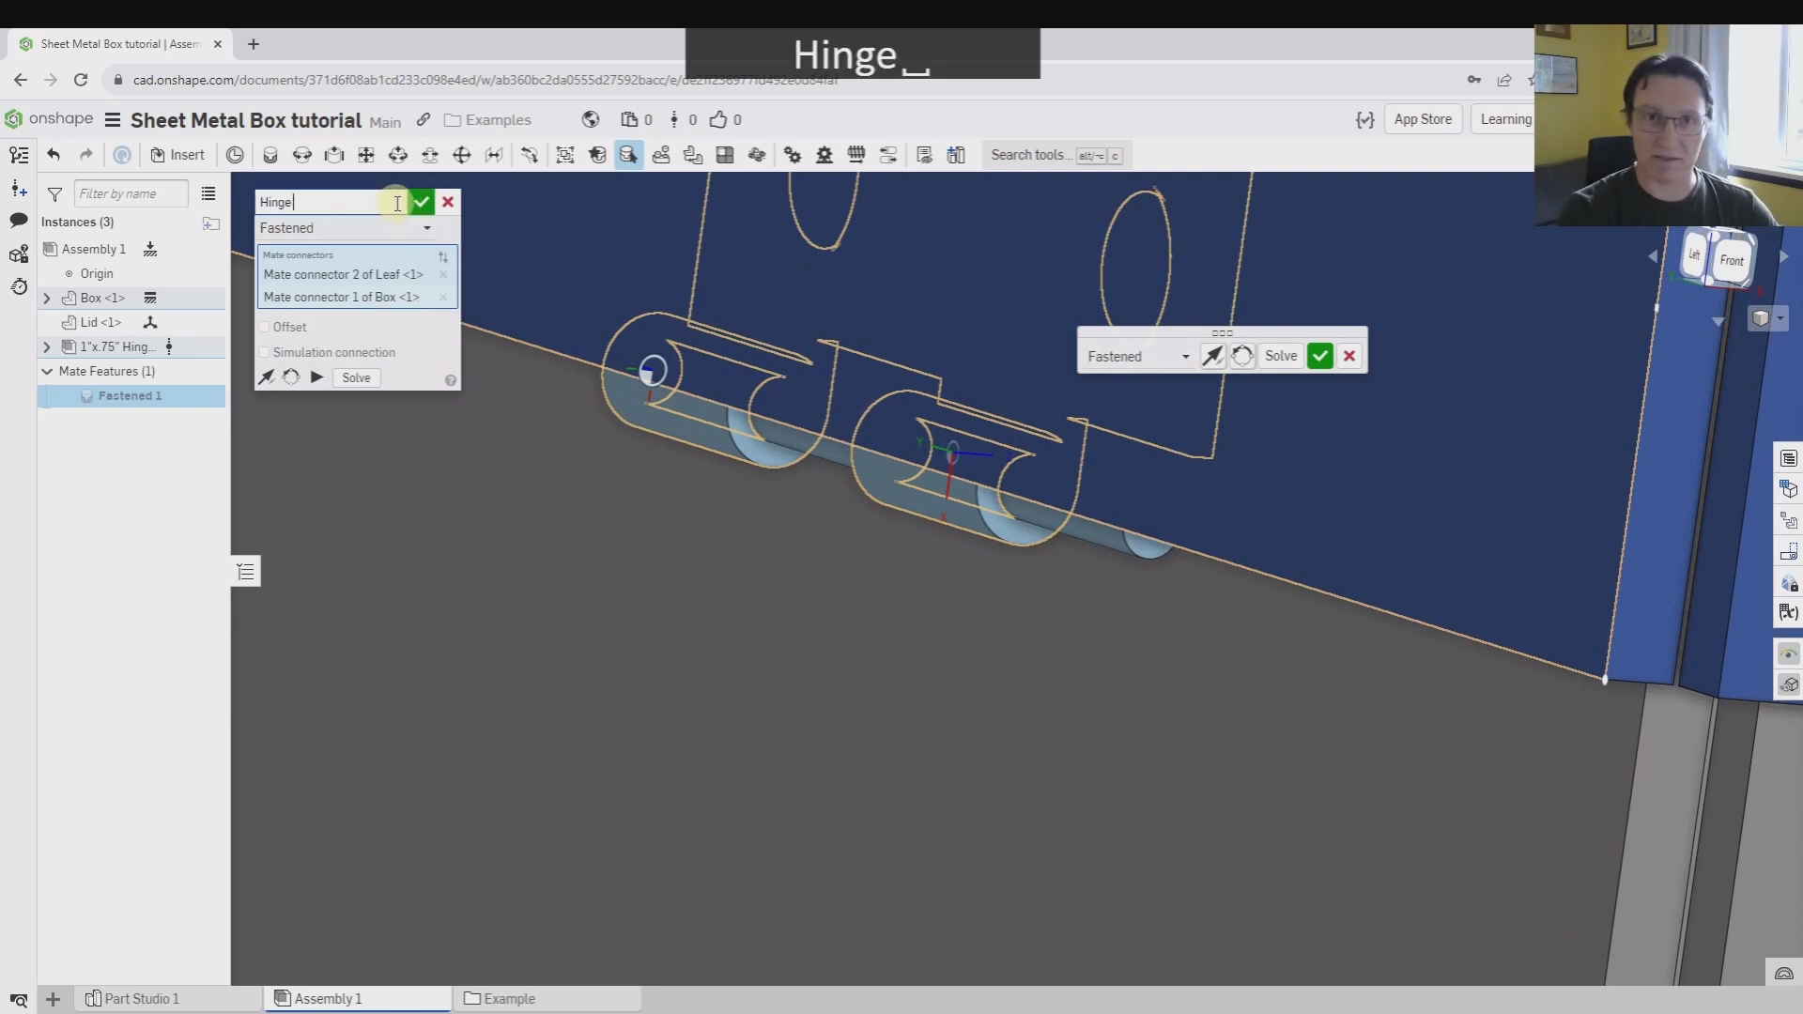
{"action": "type", "text": "to box"}
{"action": "key", "text": "Return"}
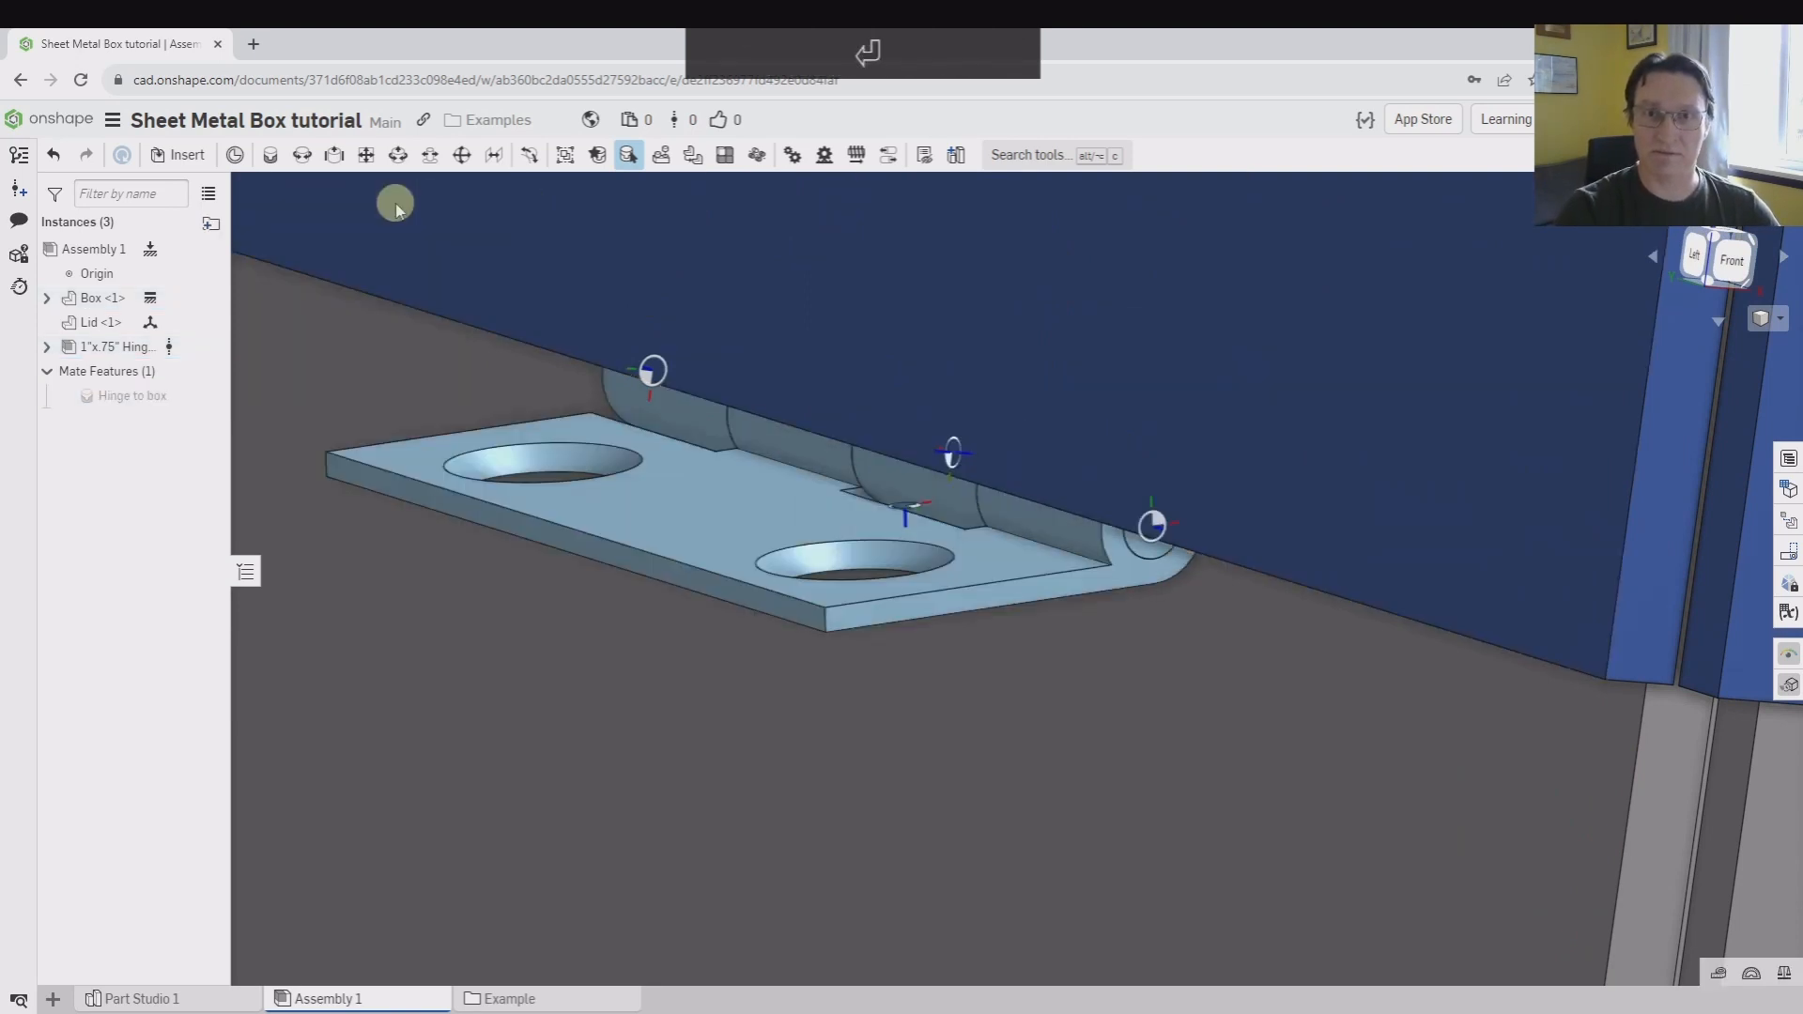
{"action": "scroll", "coordinate": [1022, 555], "scroll_direction": "down", "scroll_amount": 10}
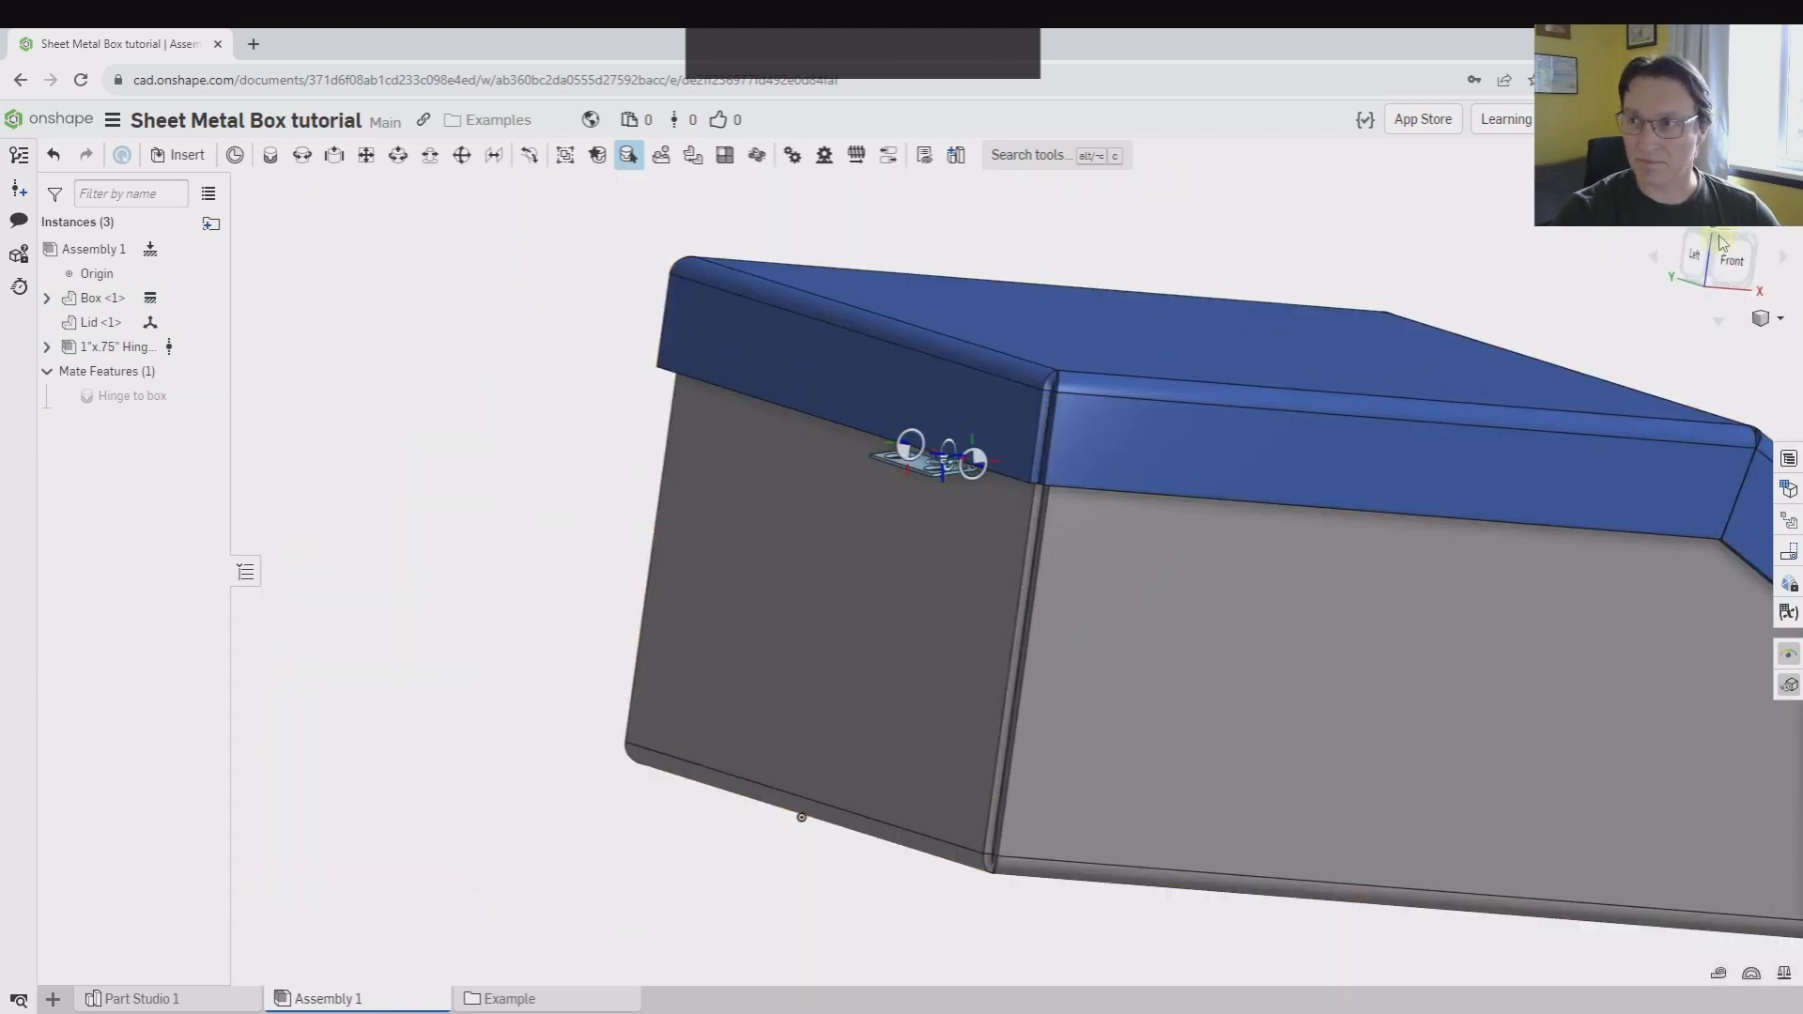
Inspect how the hinge sits between the lid and box from the front and at an angle, with Show mates mode on
{"action": "left_click", "coordinate": [1739, 261]}
{"action": "scroll", "coordinate": [667, 338], "scroll_direction": "down", "scroll_amount": 6}
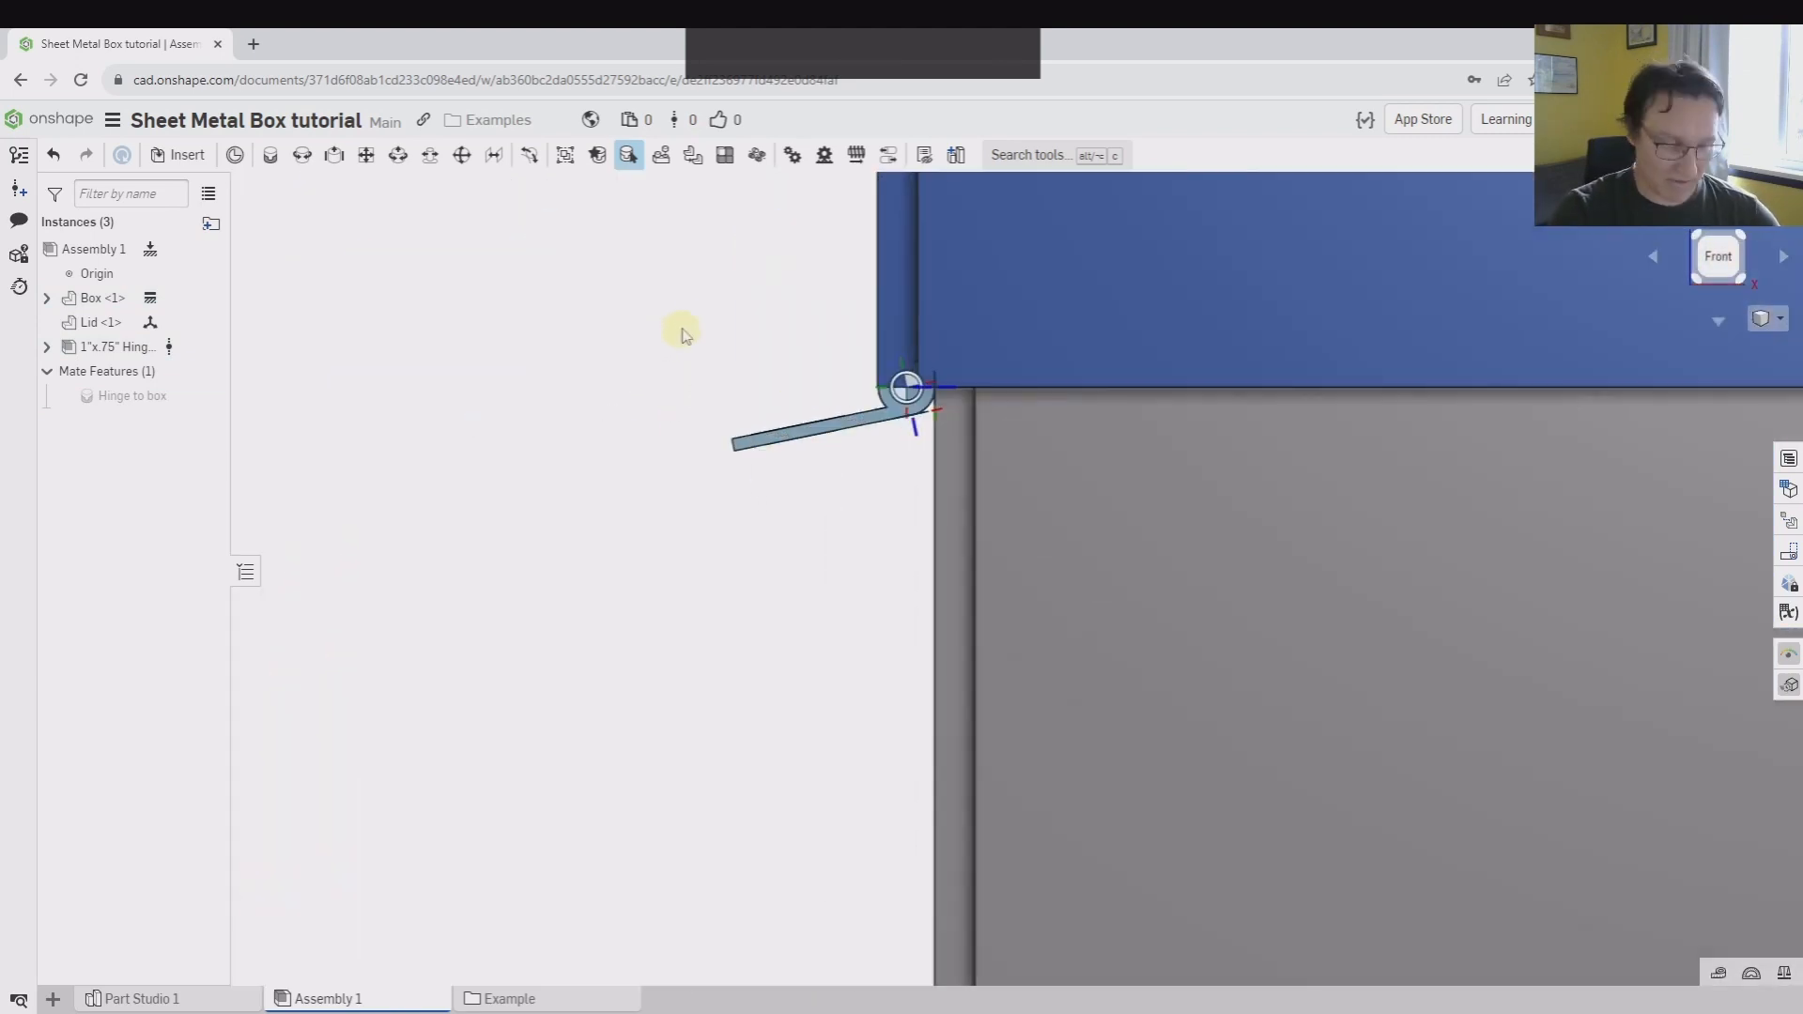
{"action": "scroll", "coordinate": [804, 443], "scroll_direction": "down", "scroll_amount": 3}
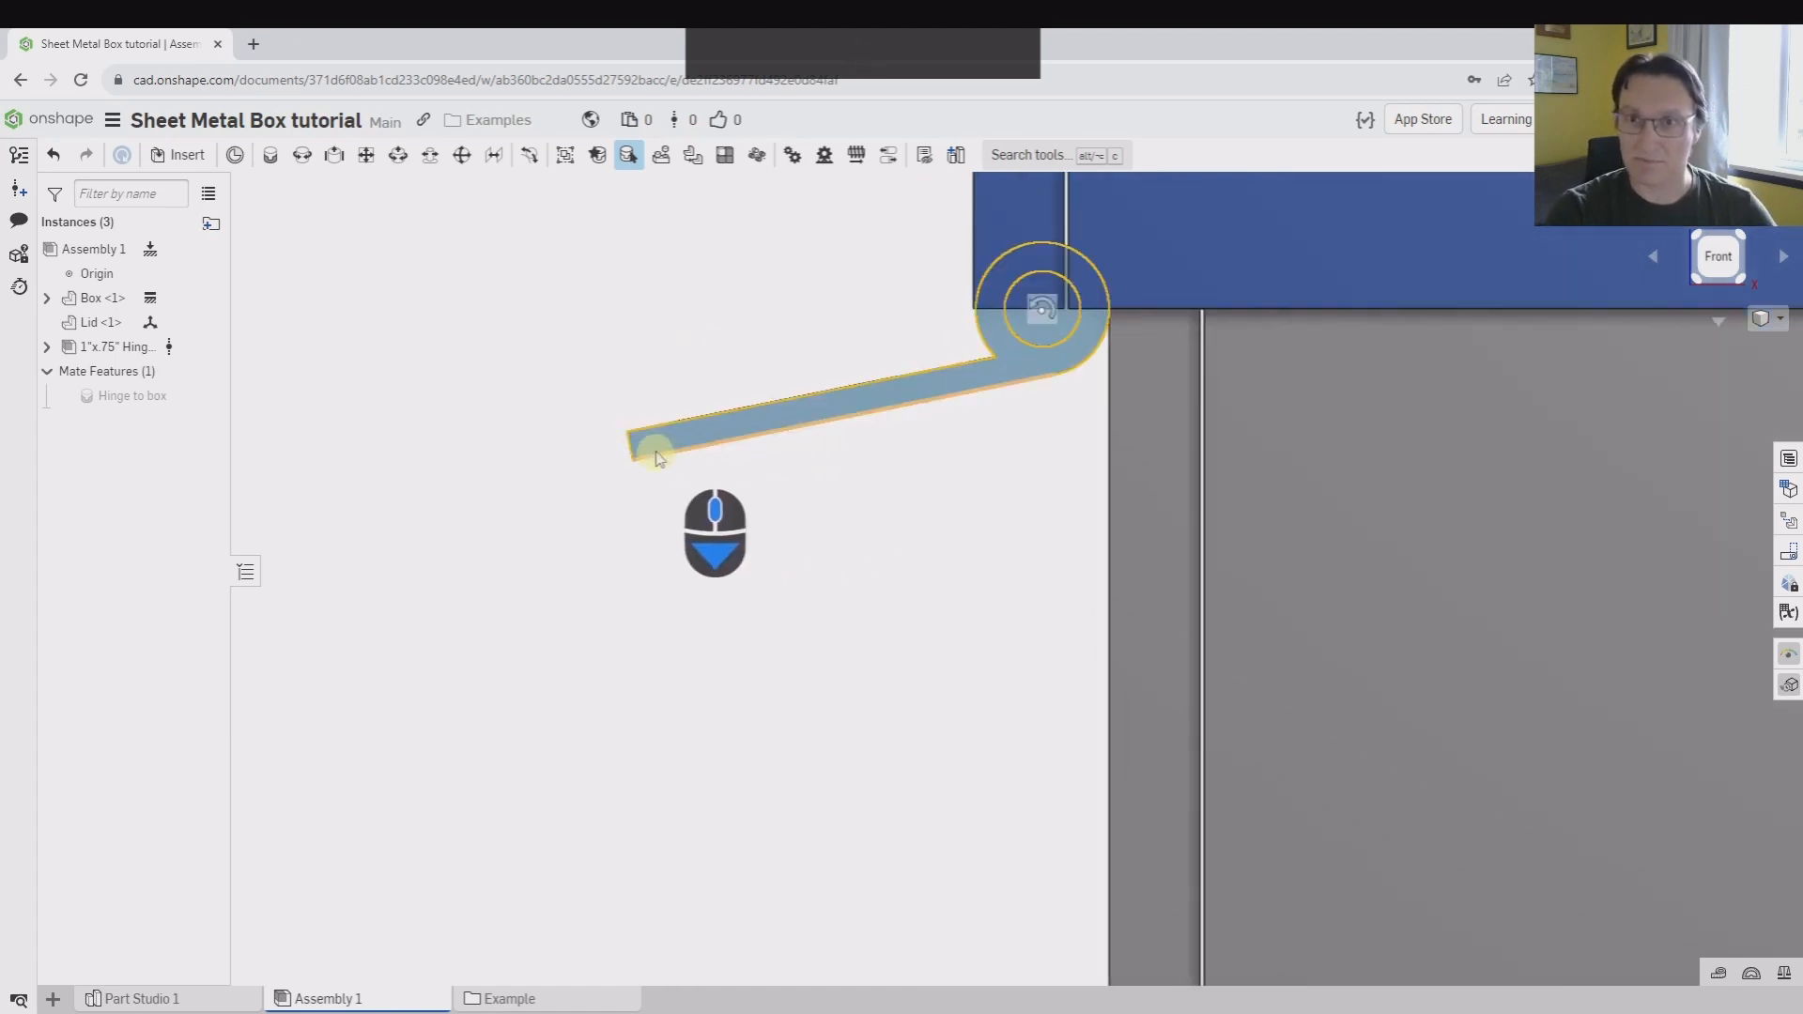
{"action": "left_click_drag", "start_coordinate": [652, 451], "coordinate": [829, 591]}
{"action": "scroll", "coordinate": [552, 702], "scroll_direction": "down", "scroll_amount": 2}
{"action": "scroll", "coordinate": [552, 702], "scroll_direction": "down", "scroll_amount": 1}
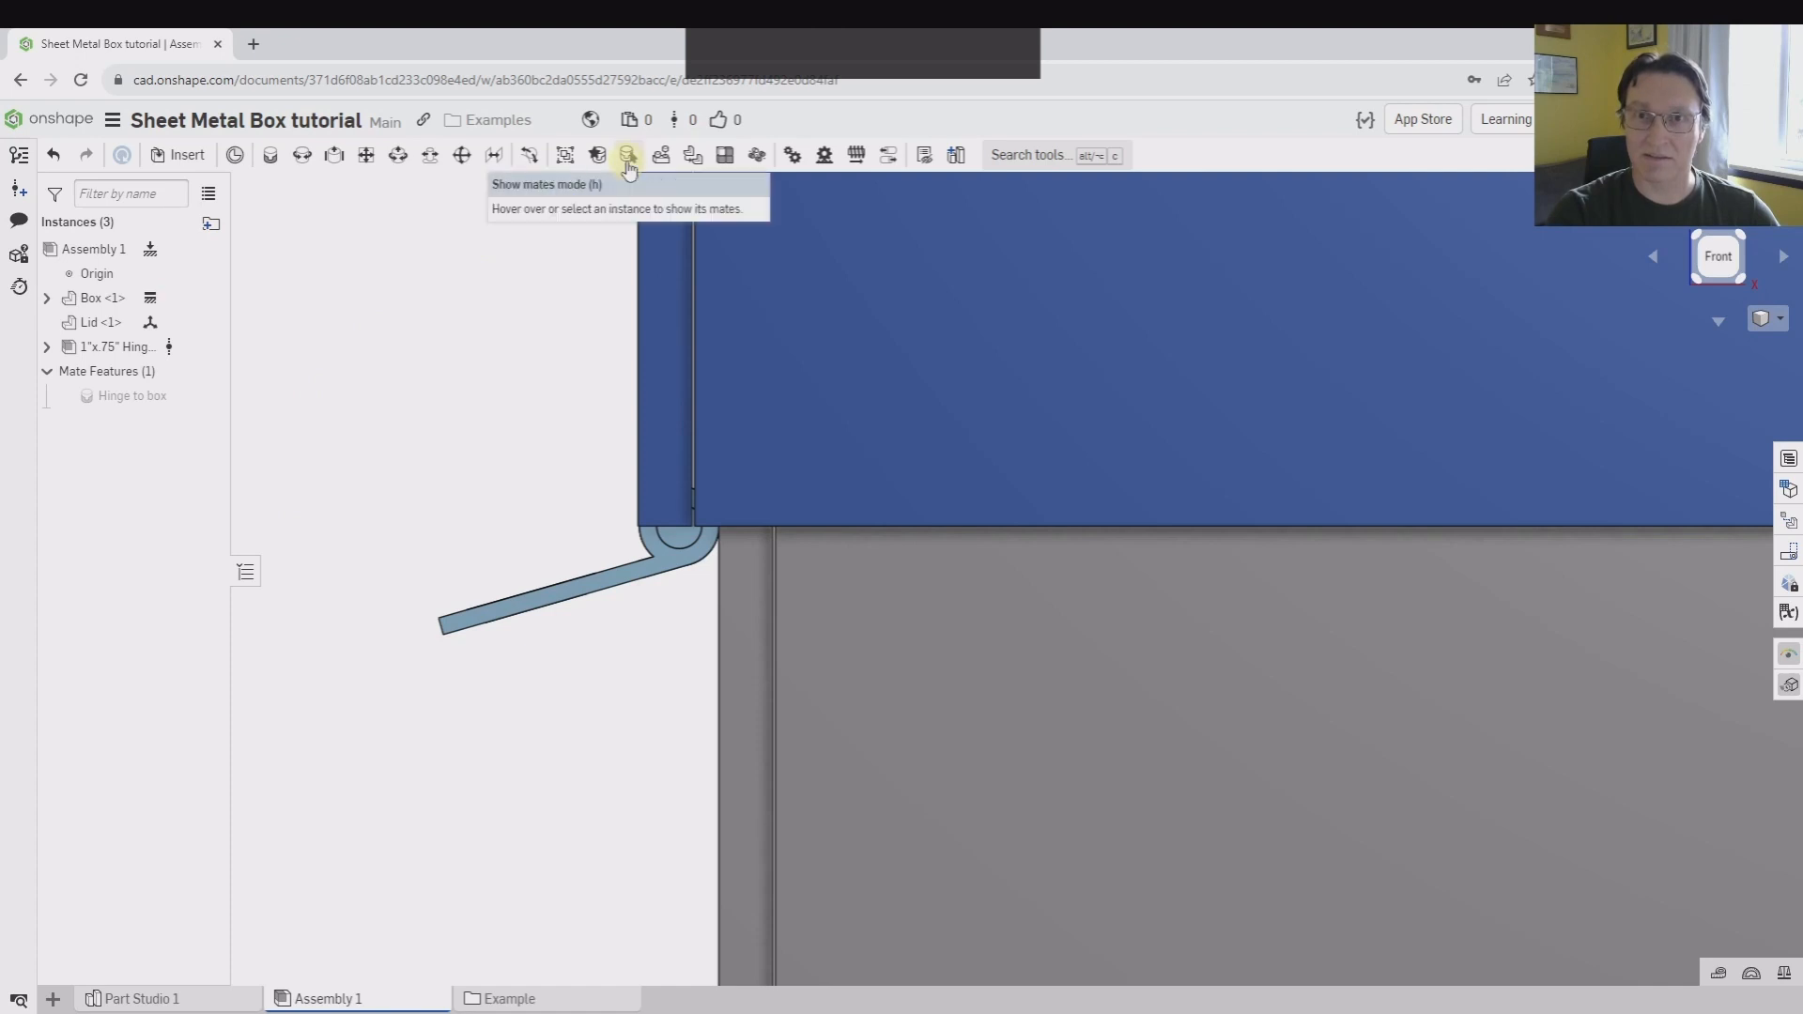
{"action": "left_click", "coordinate": [628, 157]}
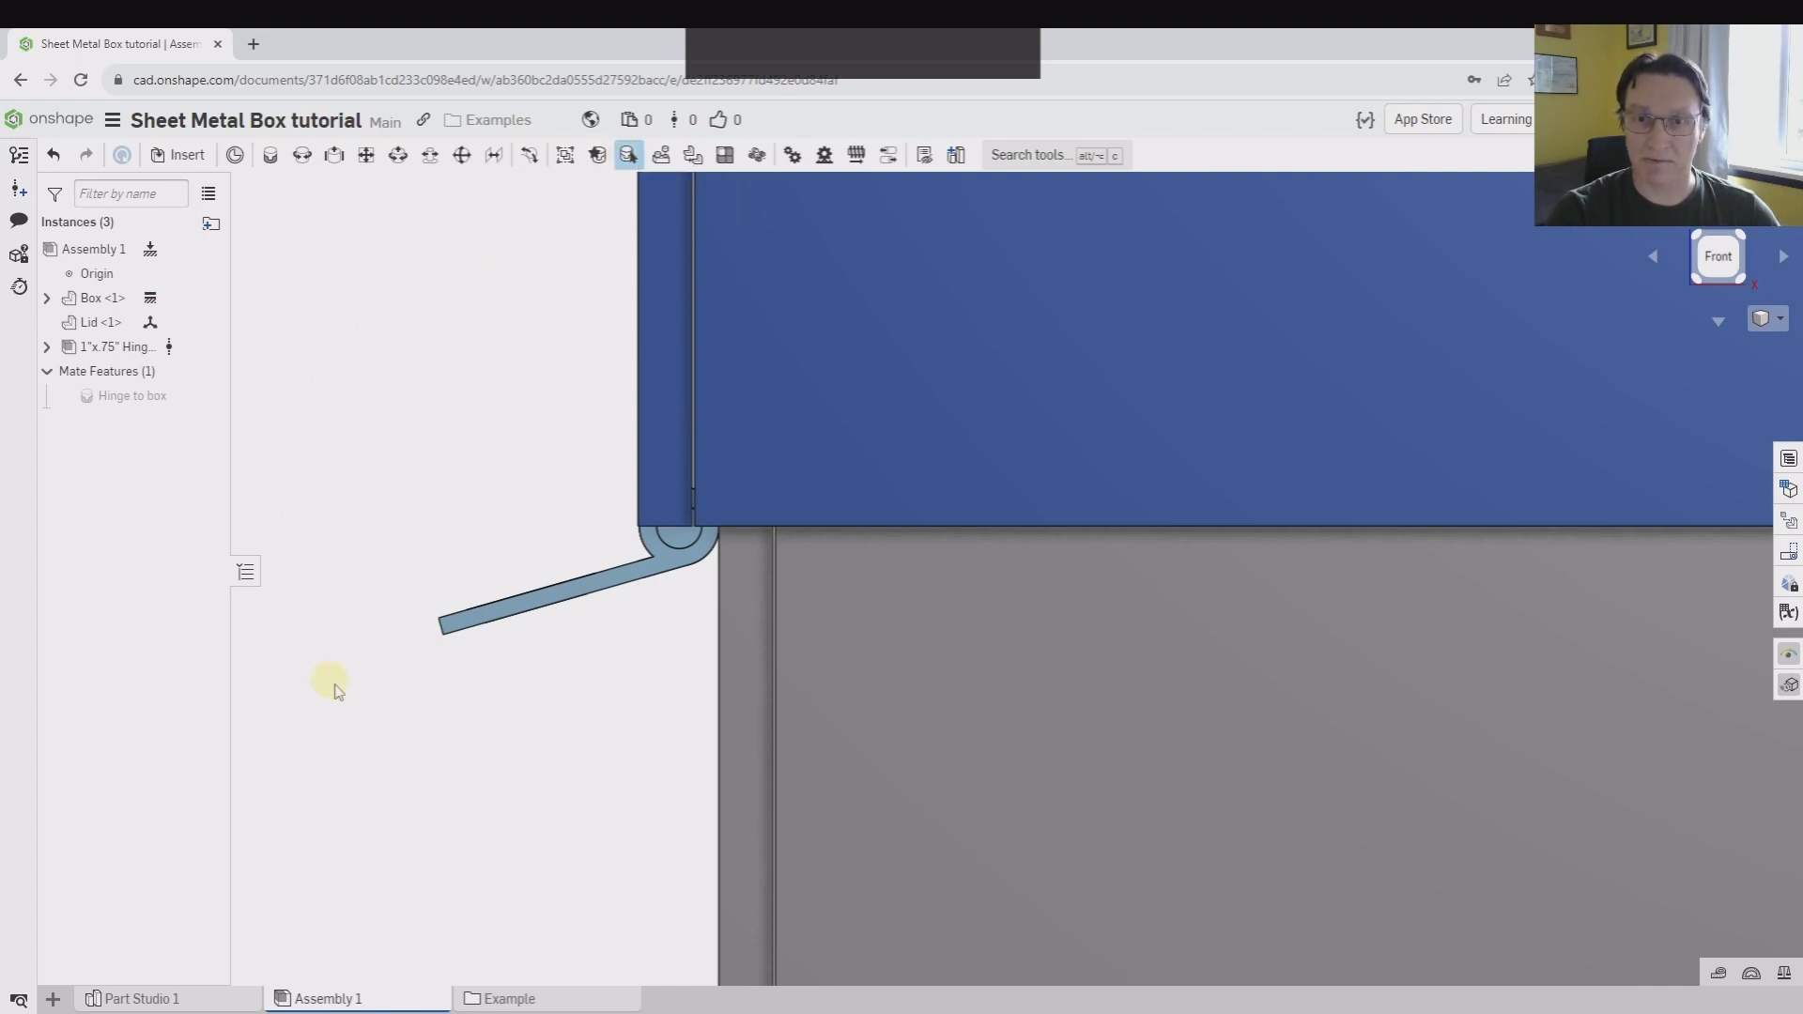
{"action": "right_click_drag", "start_coordinate": [678, 537], "coordinate": [623, 488]}
{"action": "scroll", "coordinate": [623, 489], "scroll_direction": "up", "scroll_amount": 3}
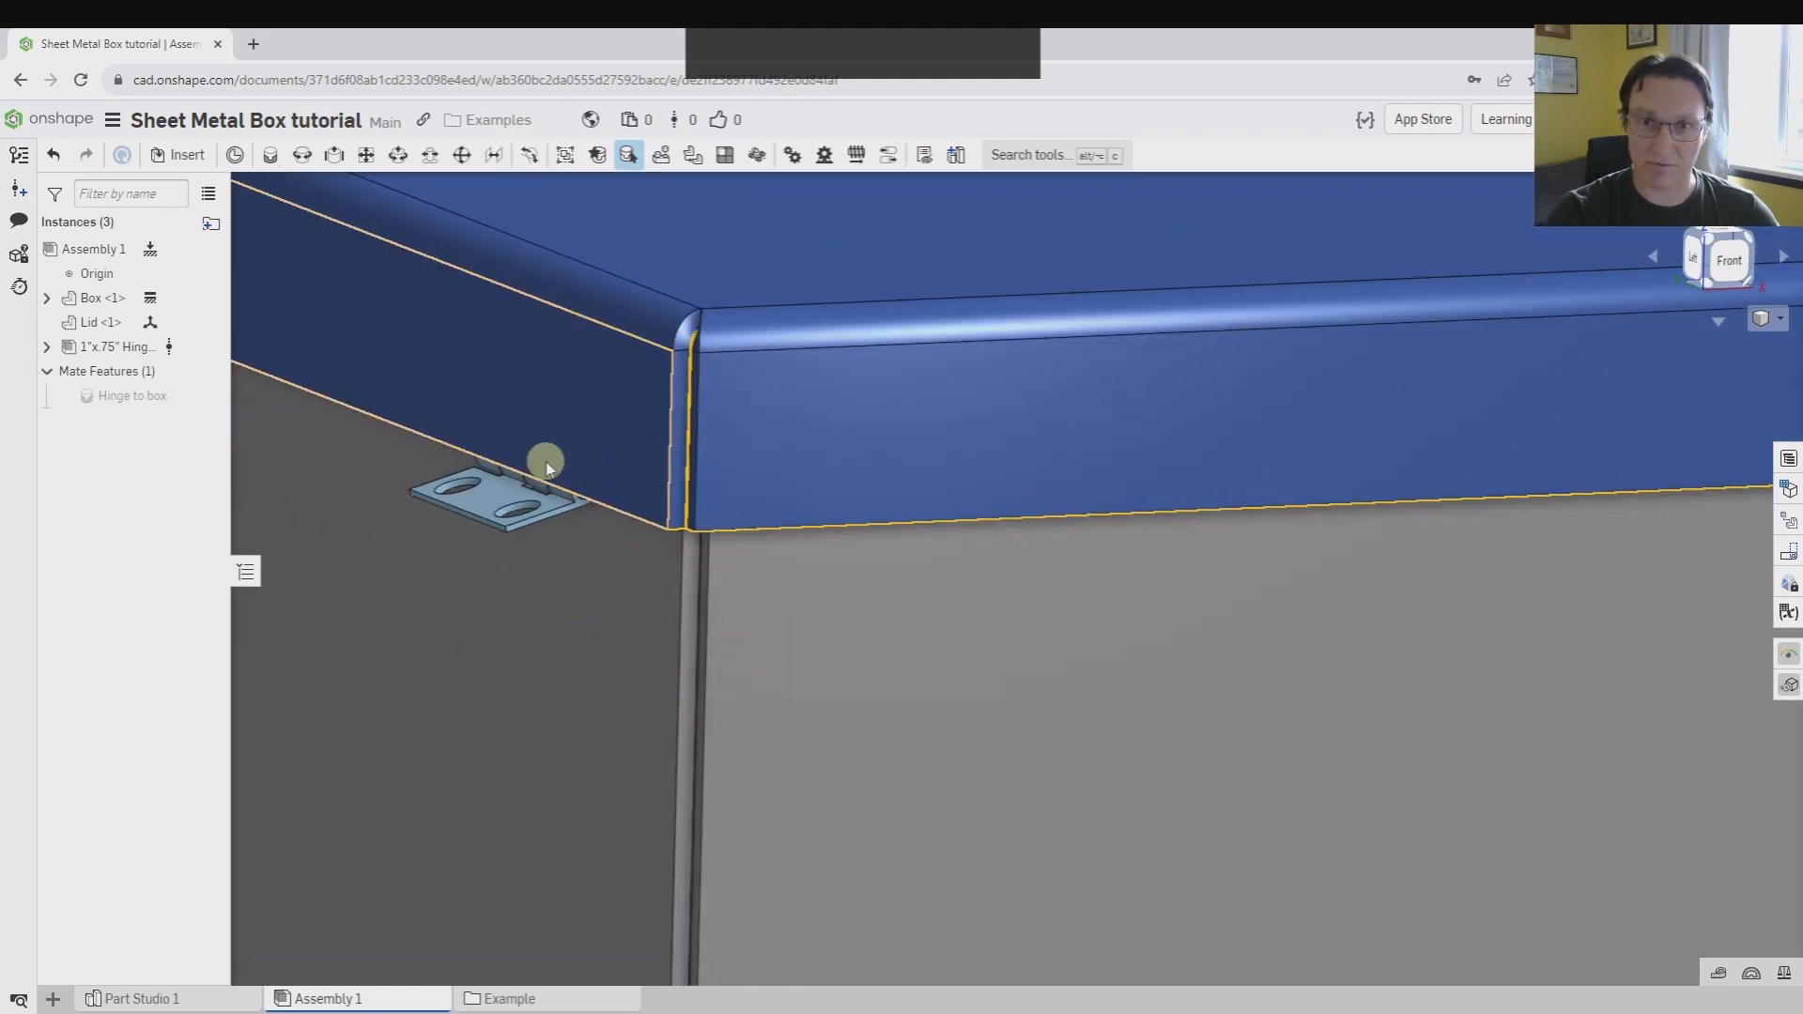
{"action": "scroll", "coordinate": [537, 516], "scroll_direction": "down", "scroll_amount": 5}
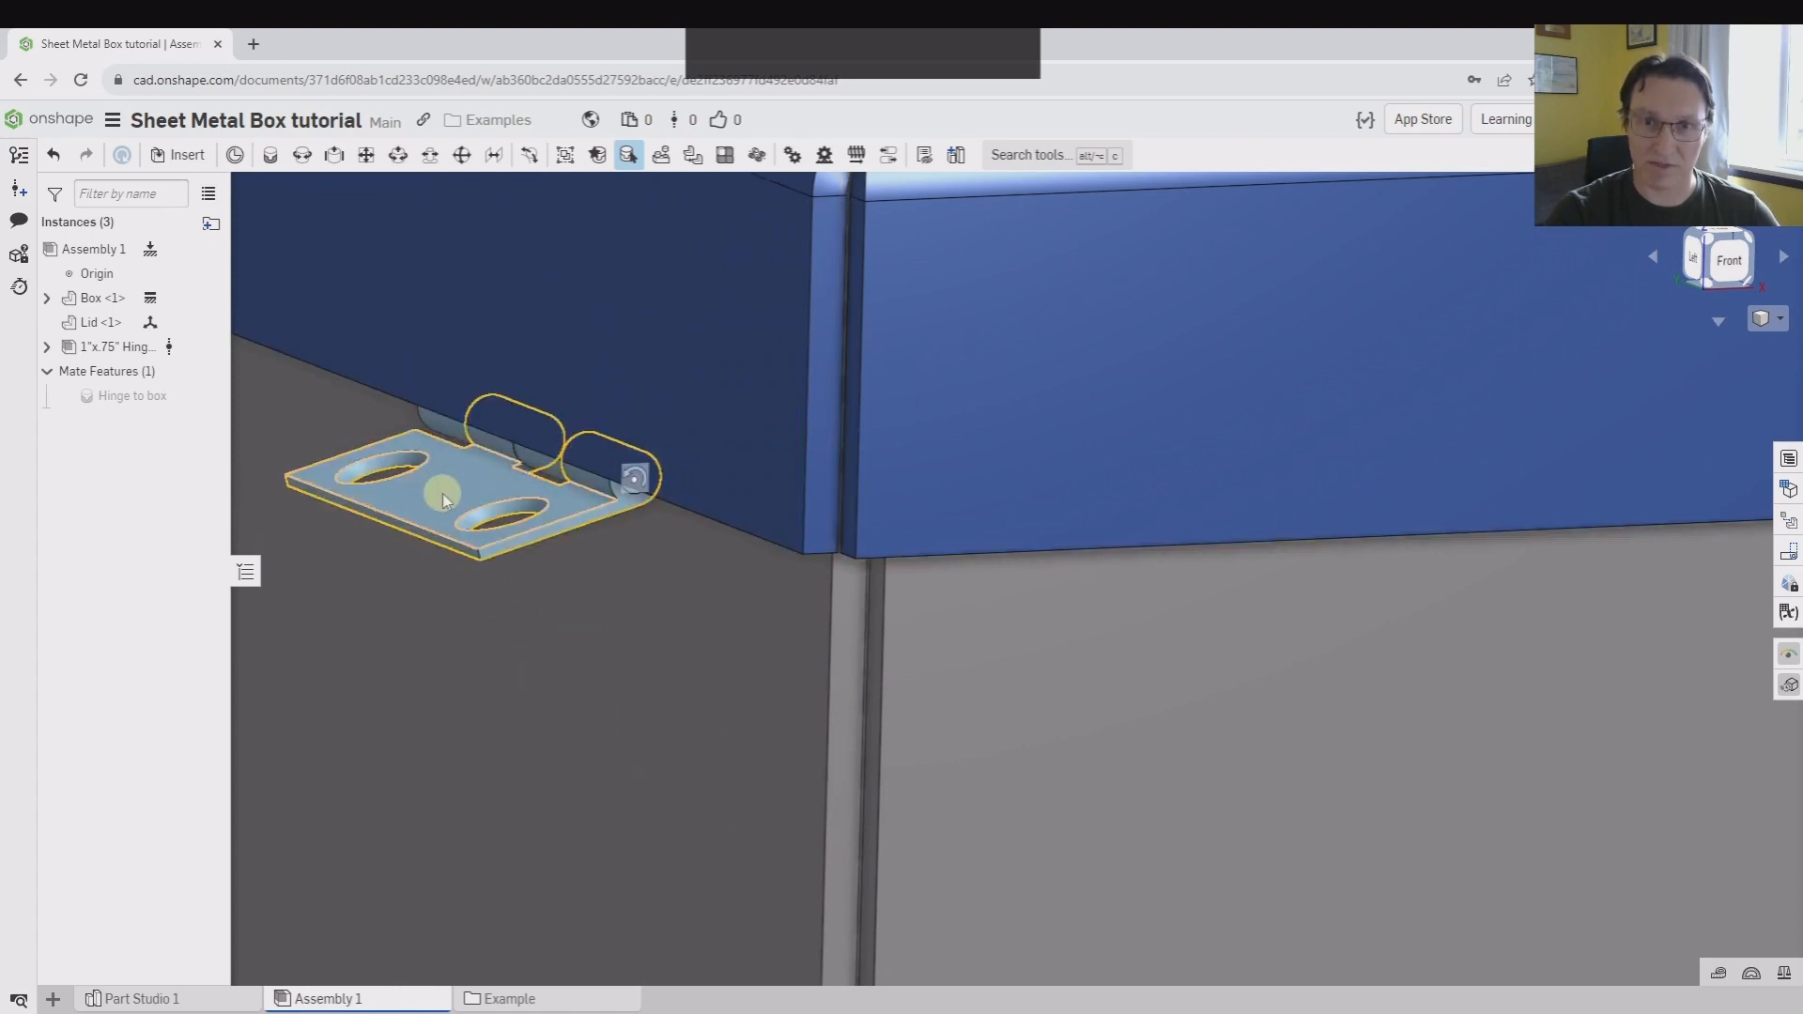
Swing the free hinge leaf towards the lid and set its rotation angle to 180 degrees
{"action": "left_click", "coordinate": [495, 489]}
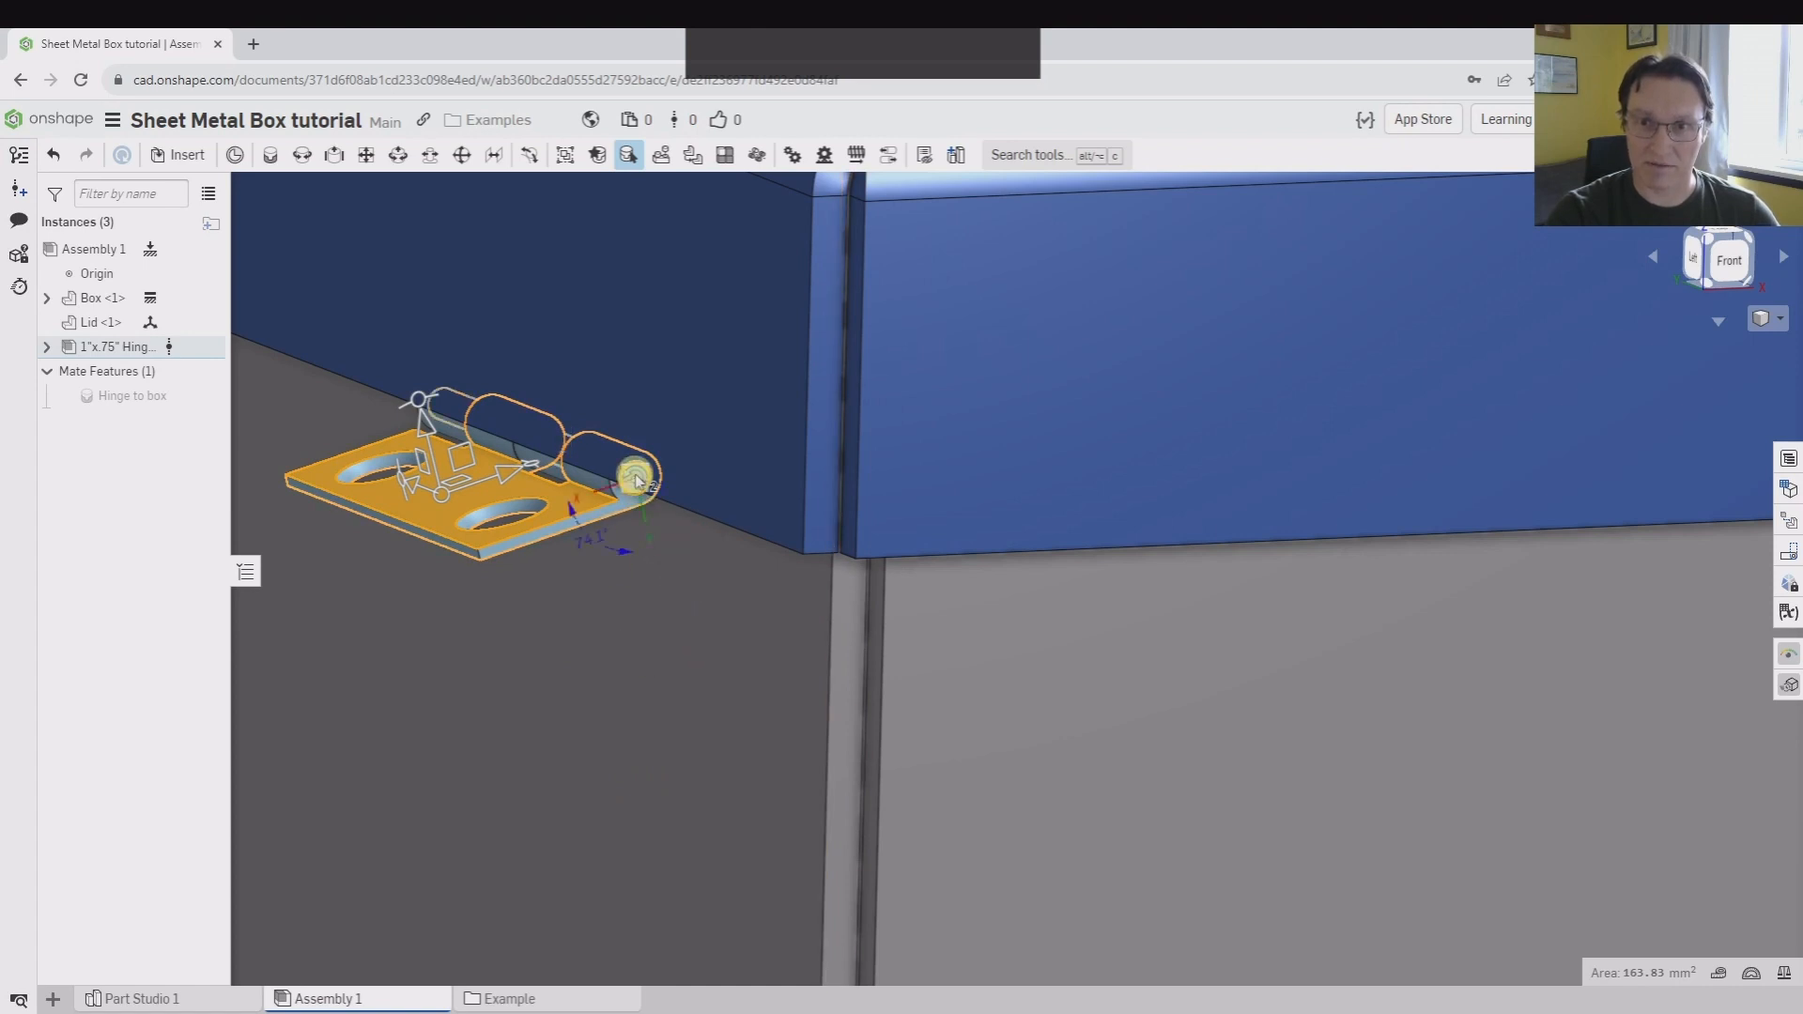
{"action": "scroll", "coordinate": [635, 484], "scroll_direction": "up", "scroll_amount": 3}
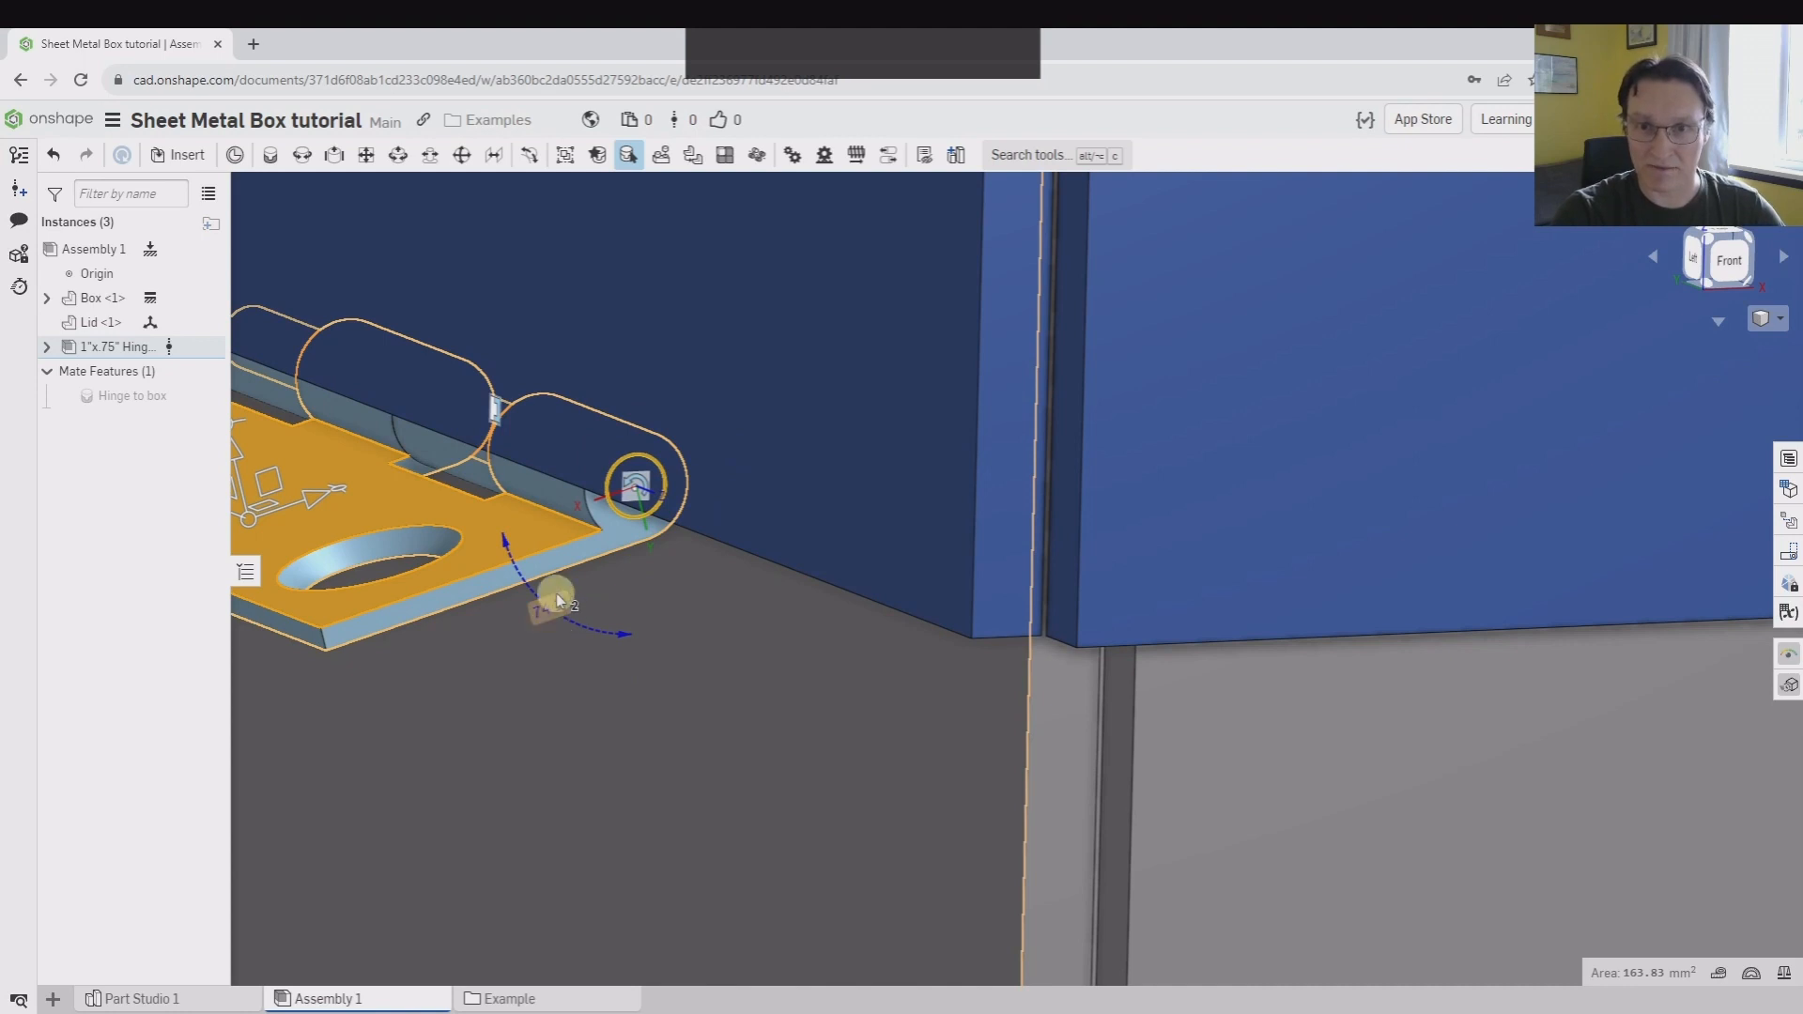
{"action": "left_click_drag", "start_coordinate": [477, 605], "coordinate": [400, 776]}
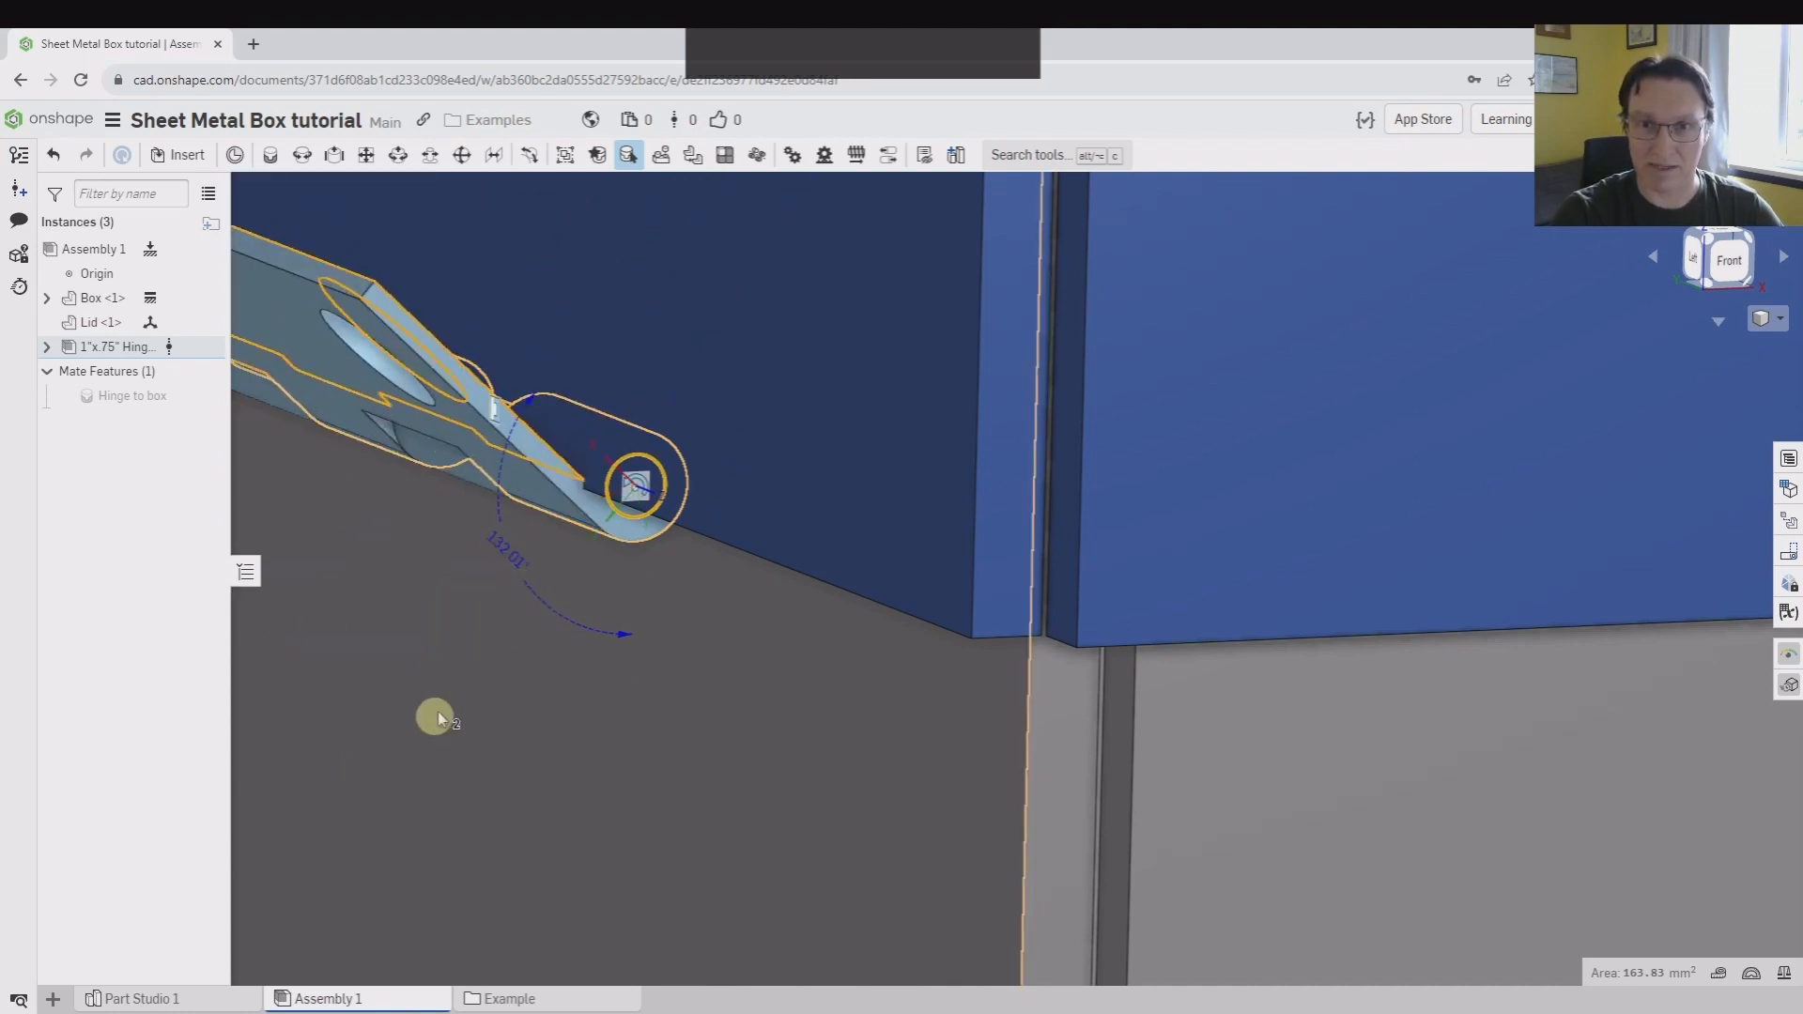
{"action": "left_click", "coordinate": [511, 554]}
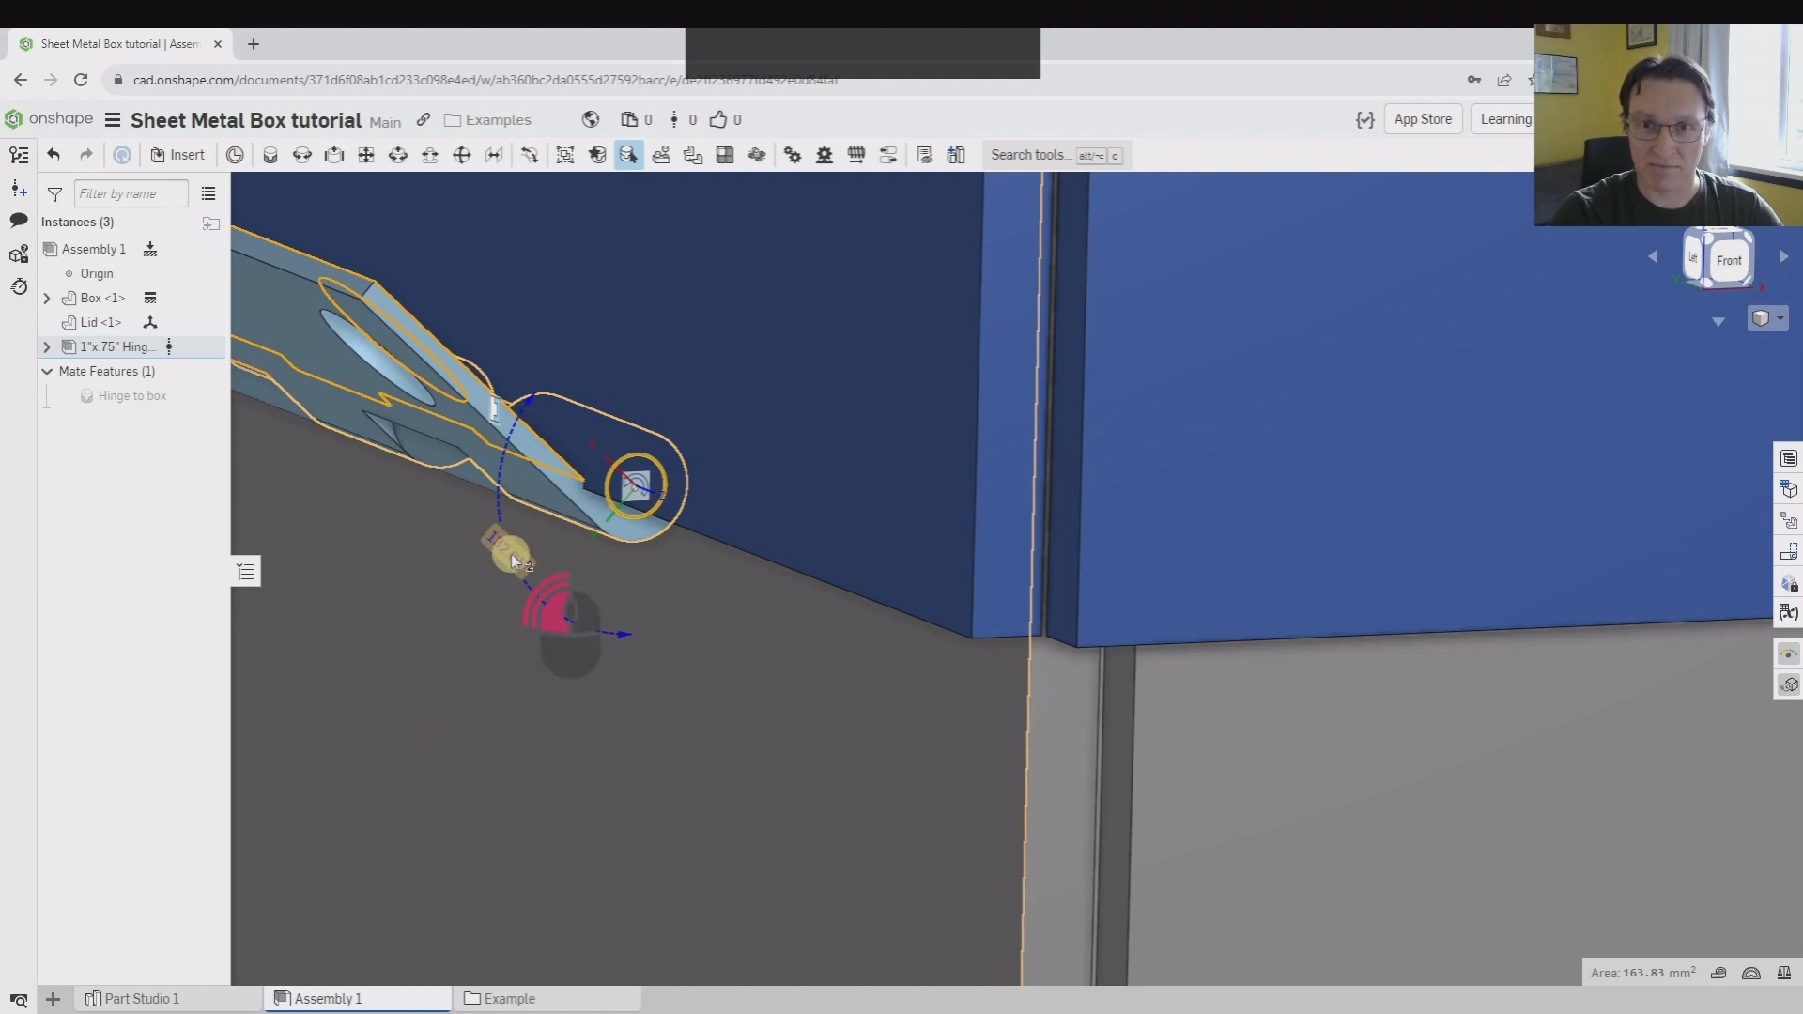
{"action": "type", "text": "180"}
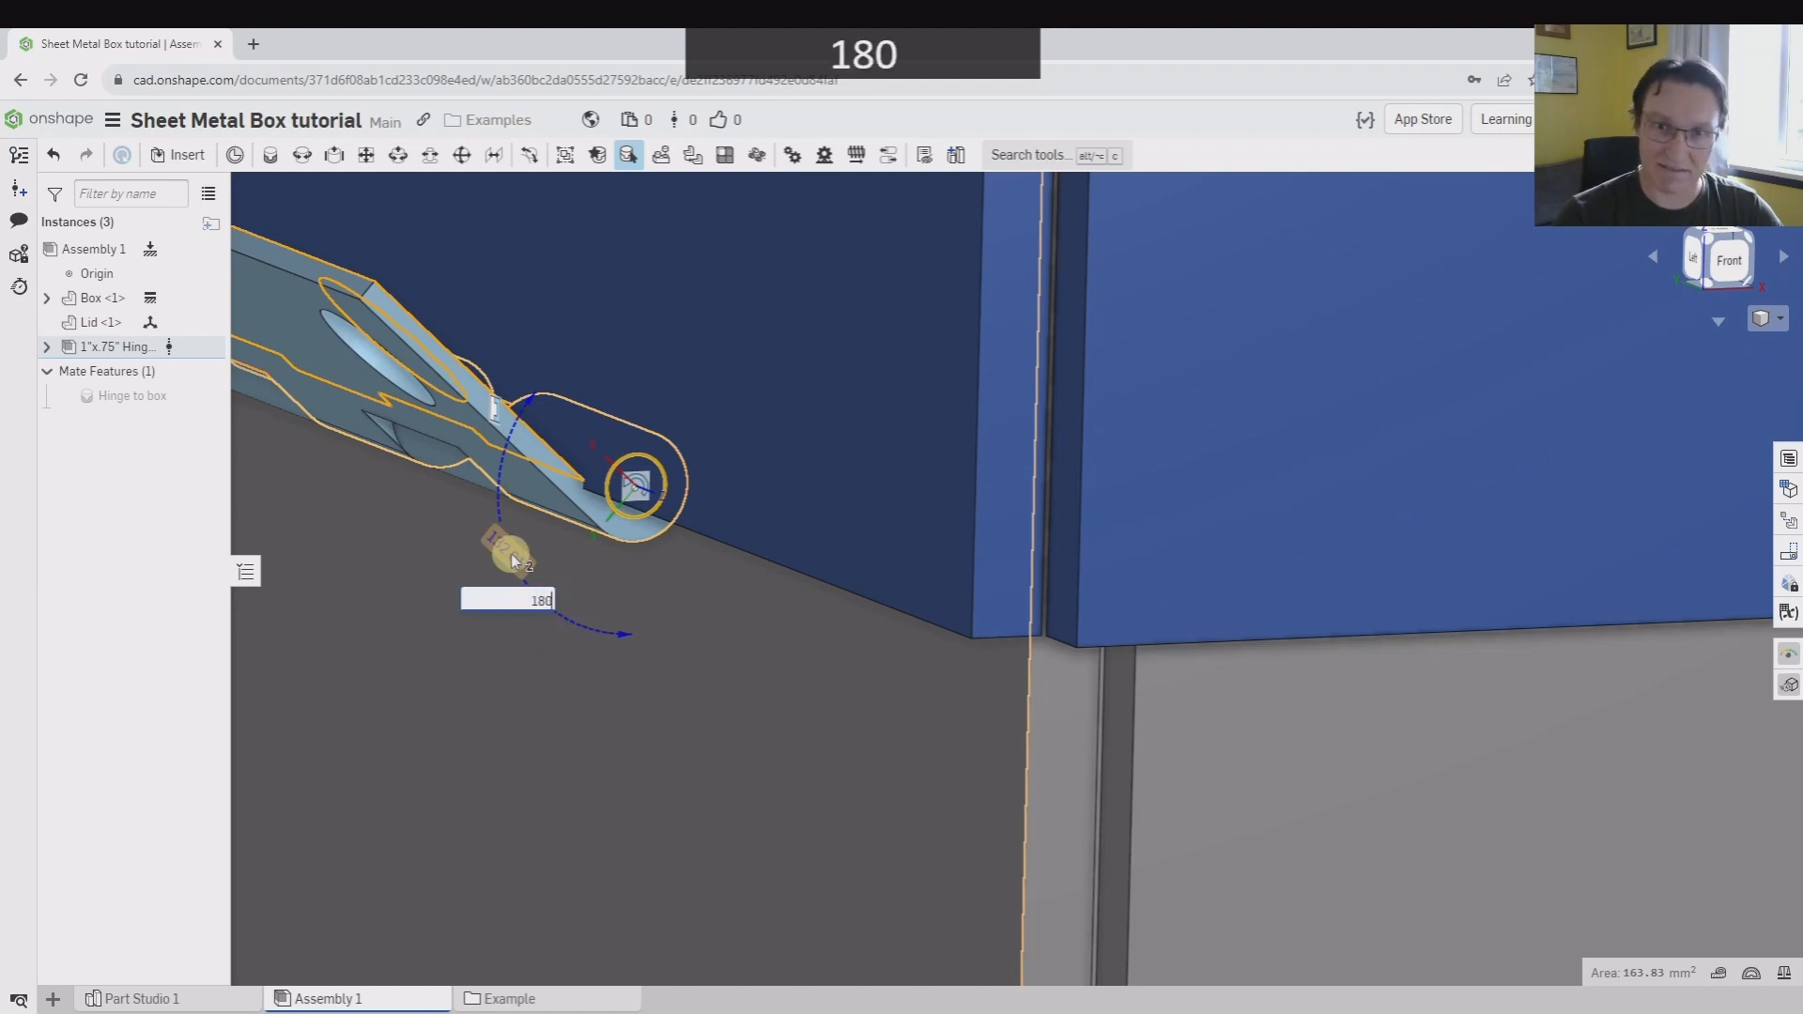
{"action": "key", "text": "Return"}
{"action": "scroll", "coordinate": [713, 737], "scroll_direction": "up", "scroll_amount": 5}
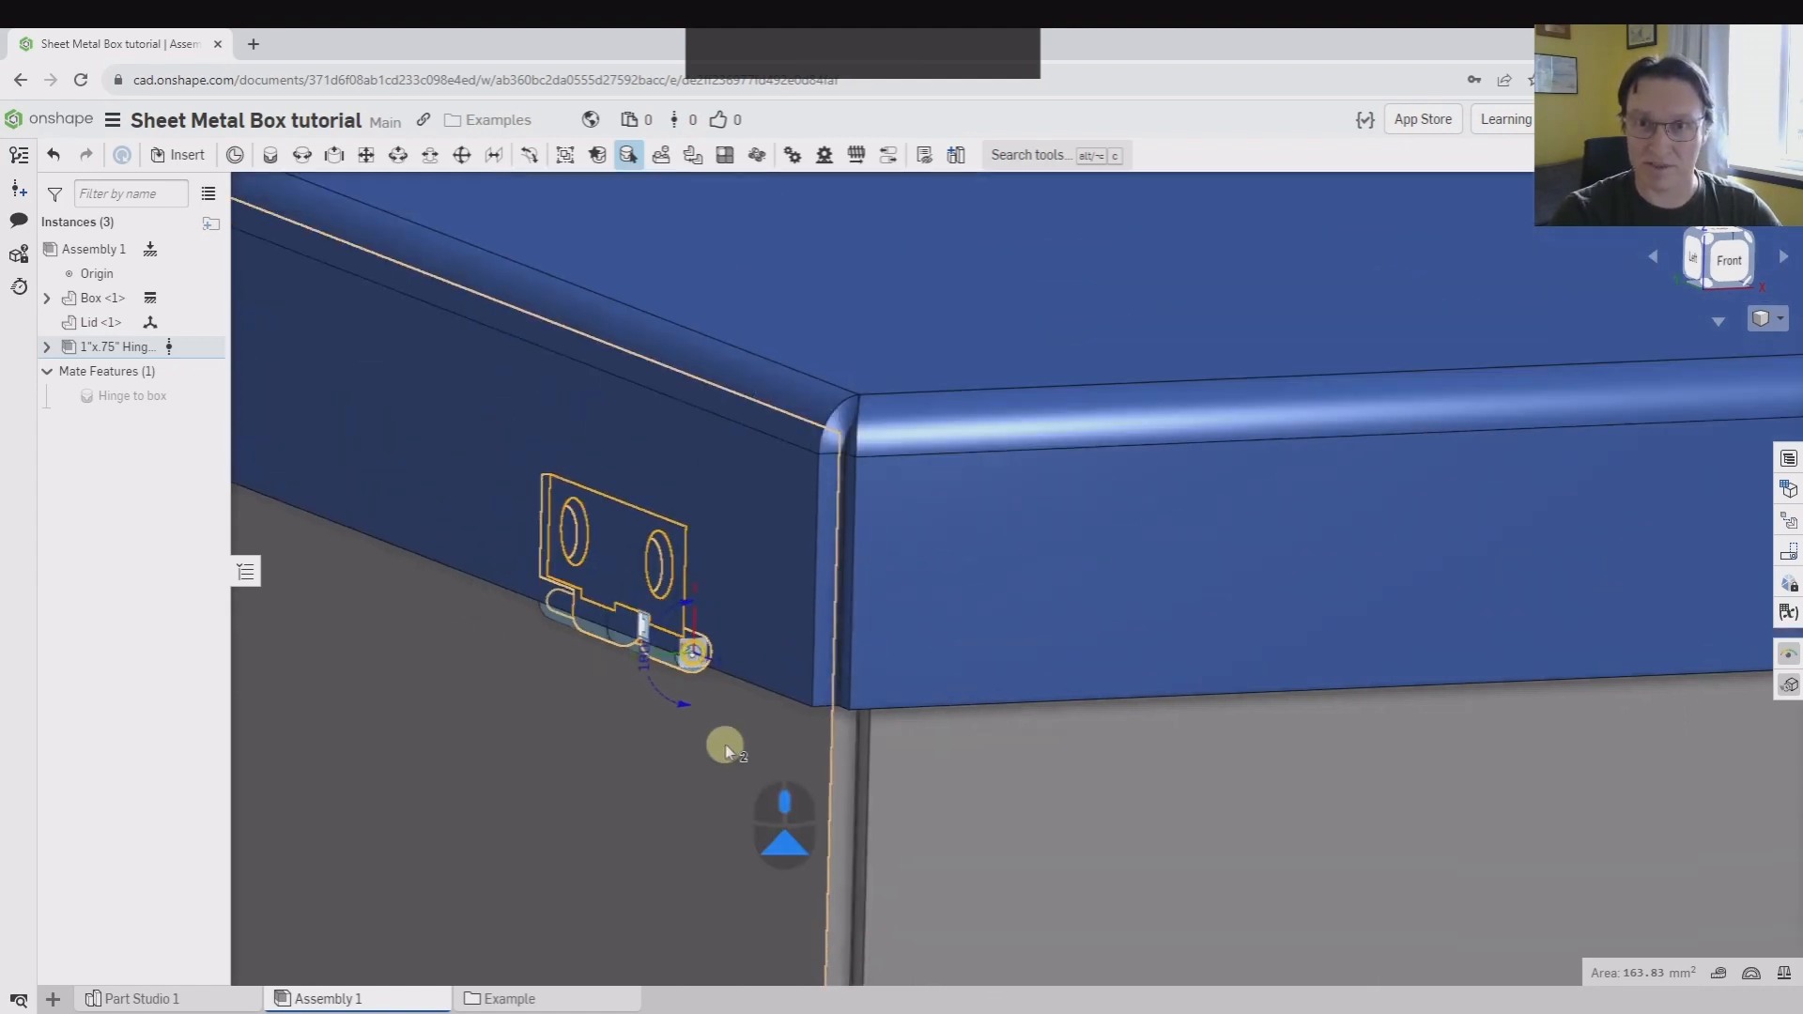
Examine the closed hinge from the front, from below and at an angle to compare its leaves with the lid and box walls
{"action": "left_click", "coordinate": [1710, 270]}
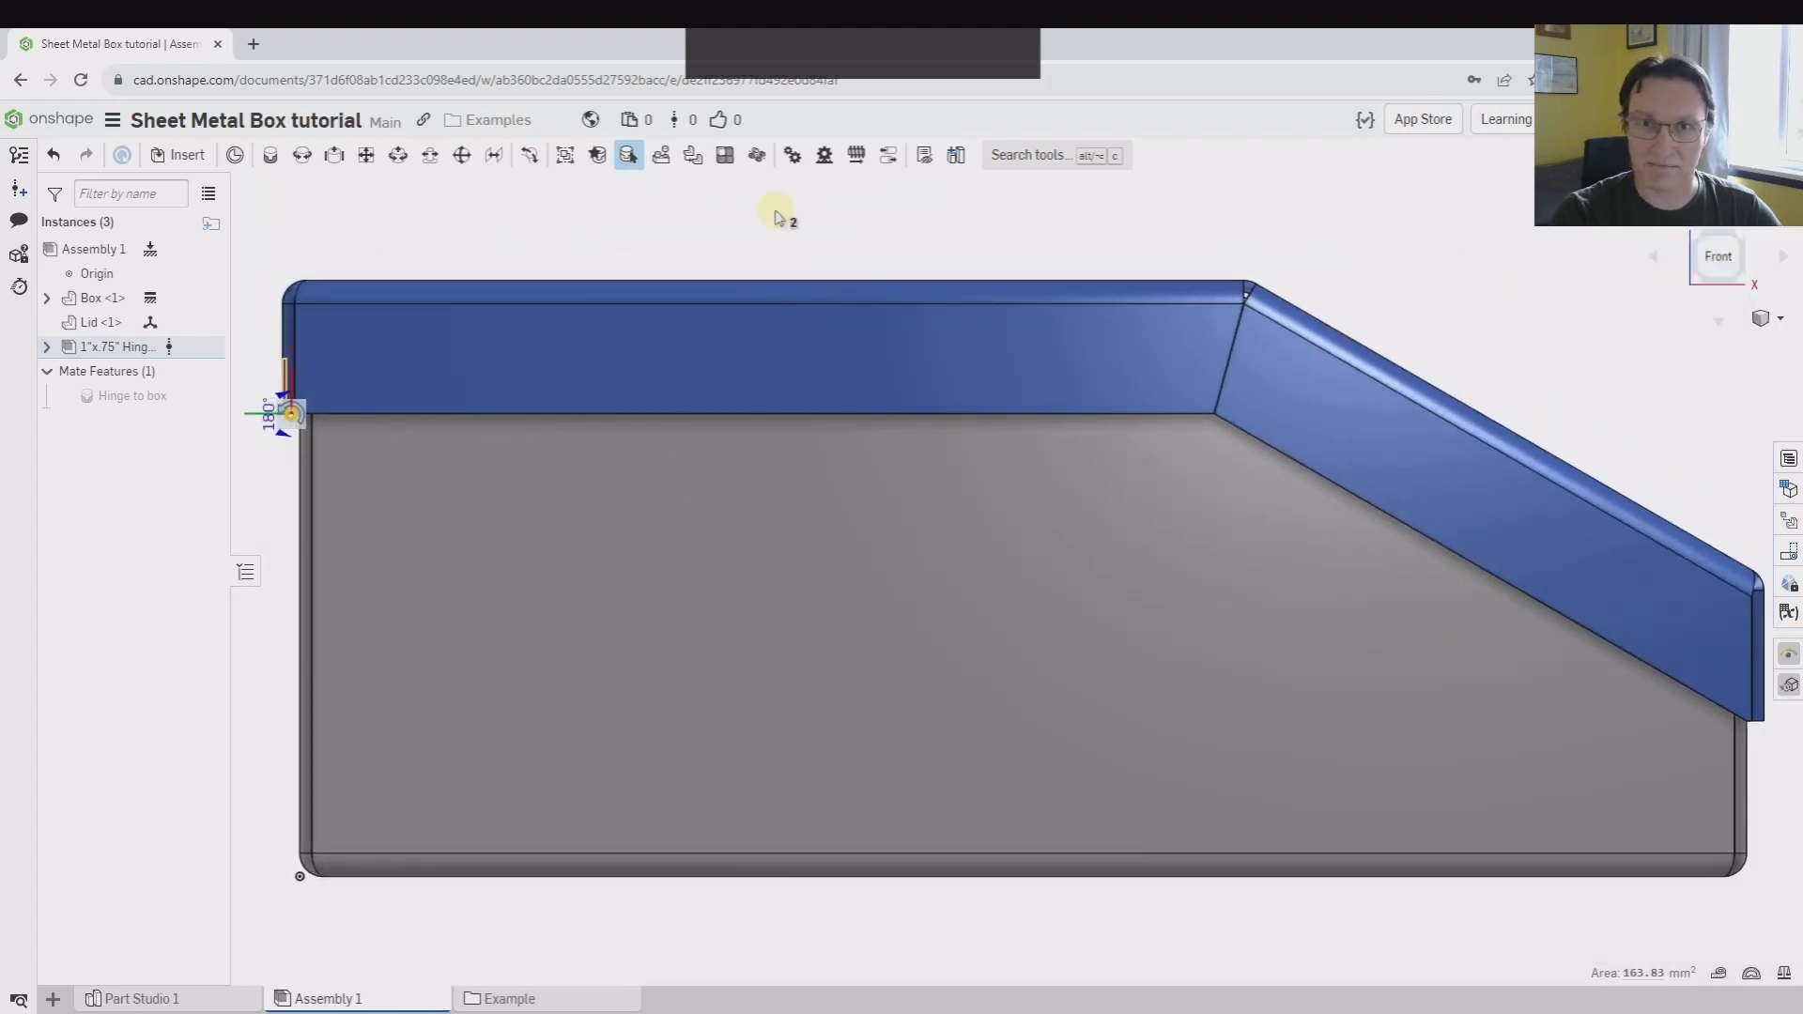
{"action": "left_click", "coordinate": [757, 209]}
{"action": "middle_click_drag", "start_coordinate": [515, 195], "coordinate": [899, 225]}
{"action": "scroll", "coordinate": [575, 535], "scroll_direction": "down", "scroll_amount": 10}
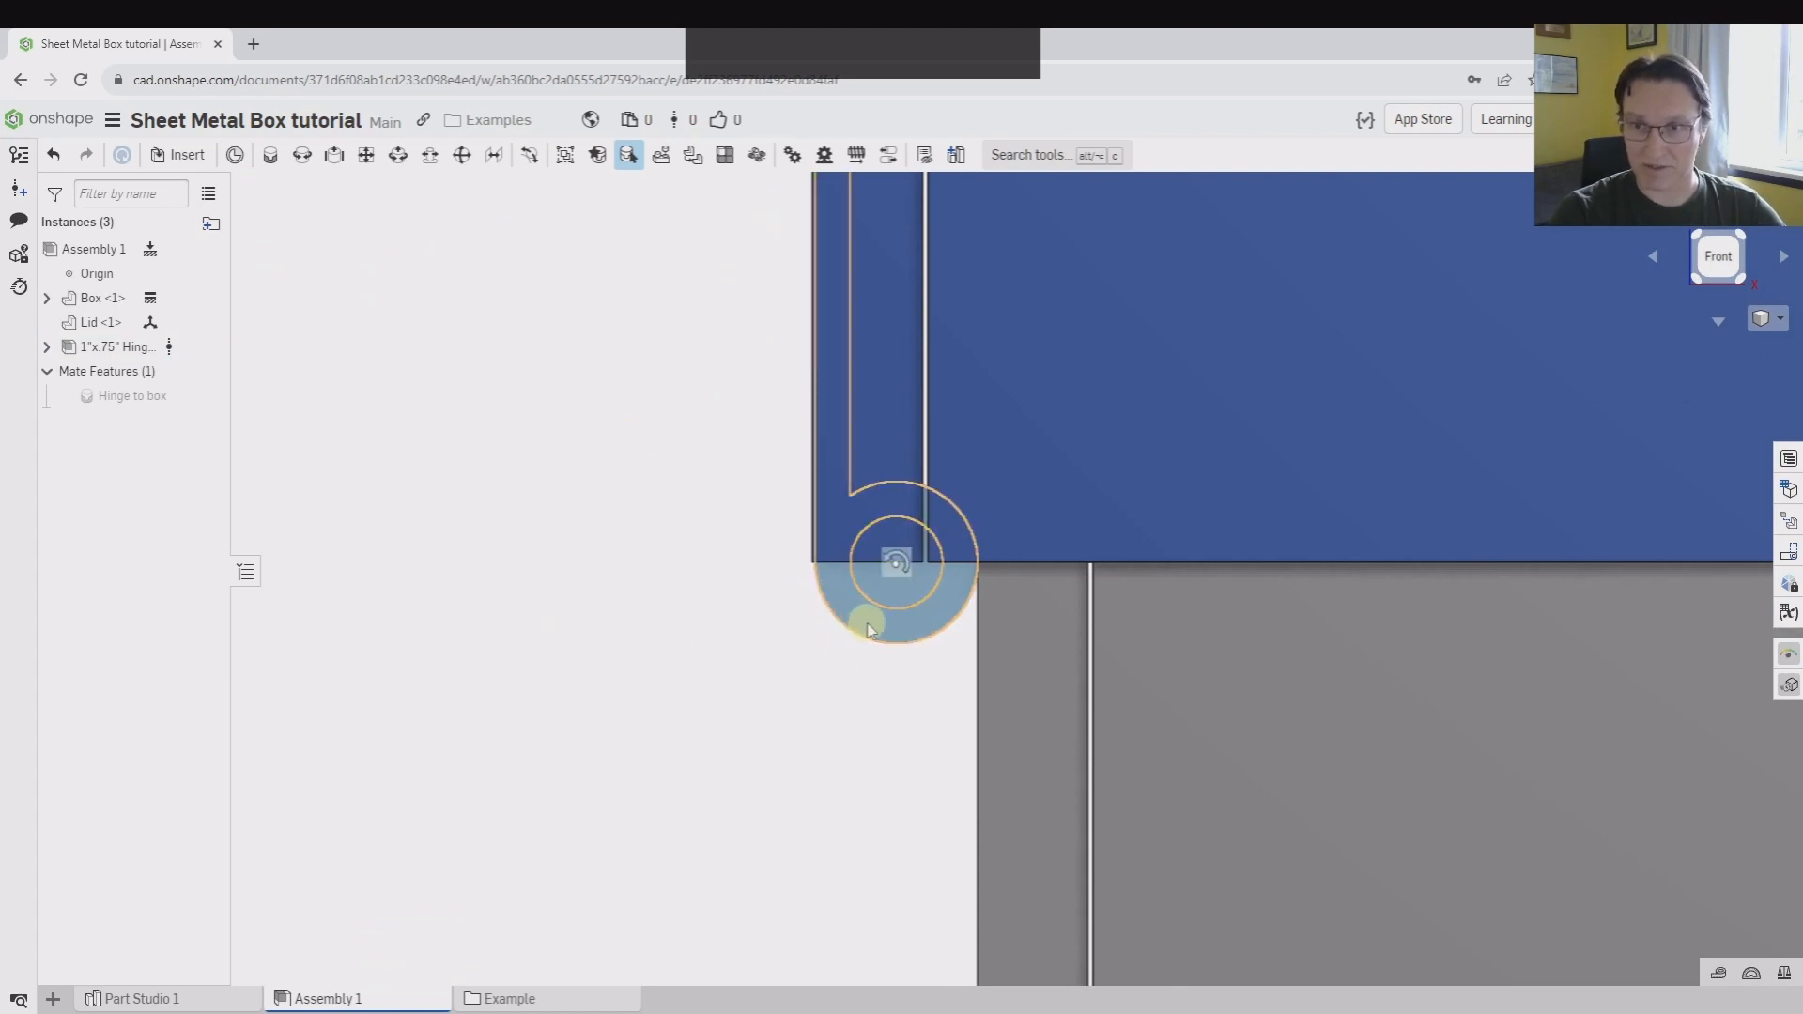
{"action": "scroll", "coordinate": [905, 418], "scroll_direction": "down", "scroll_amount": 3}
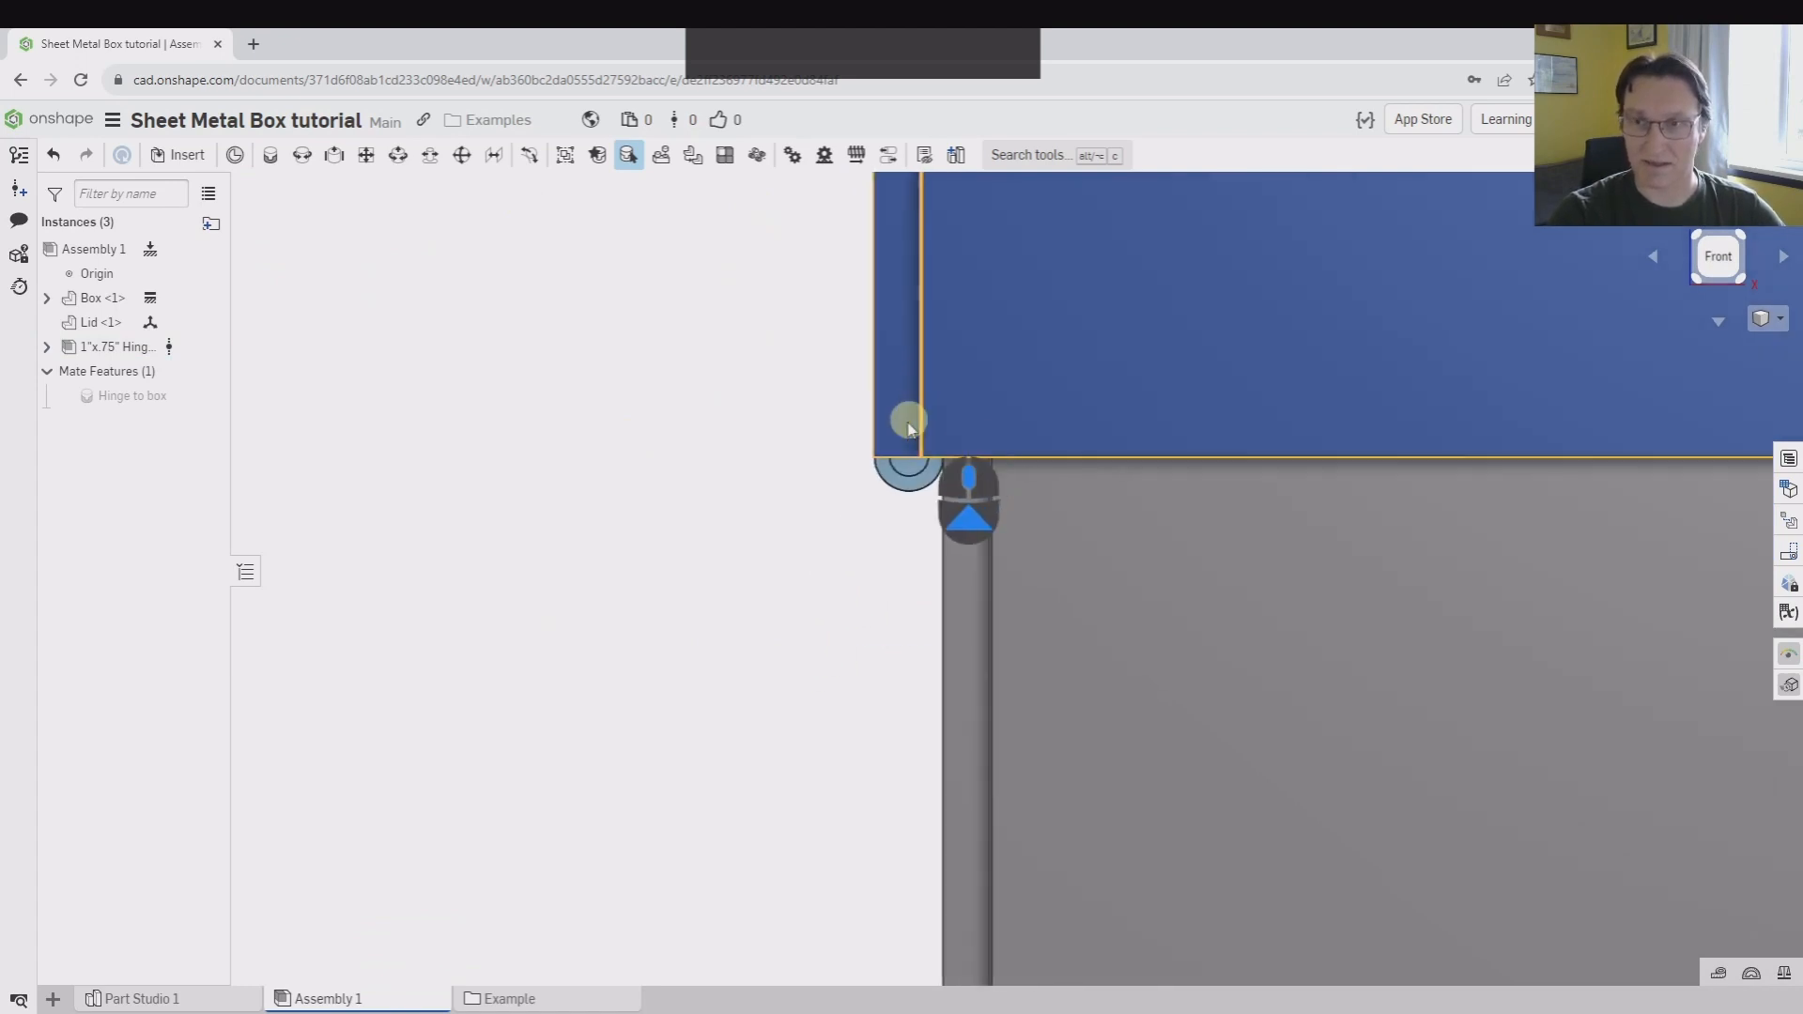
{"action": "mouse_move", "coordinate": [906, 418]}
{"action": "right_mouse_down"}
{"action": "mouse_move", "coordinate": [503, 621]}
{"action": "mouse_move", "coordinate": [502, 582]}
{"action": "right_mouse_up"}
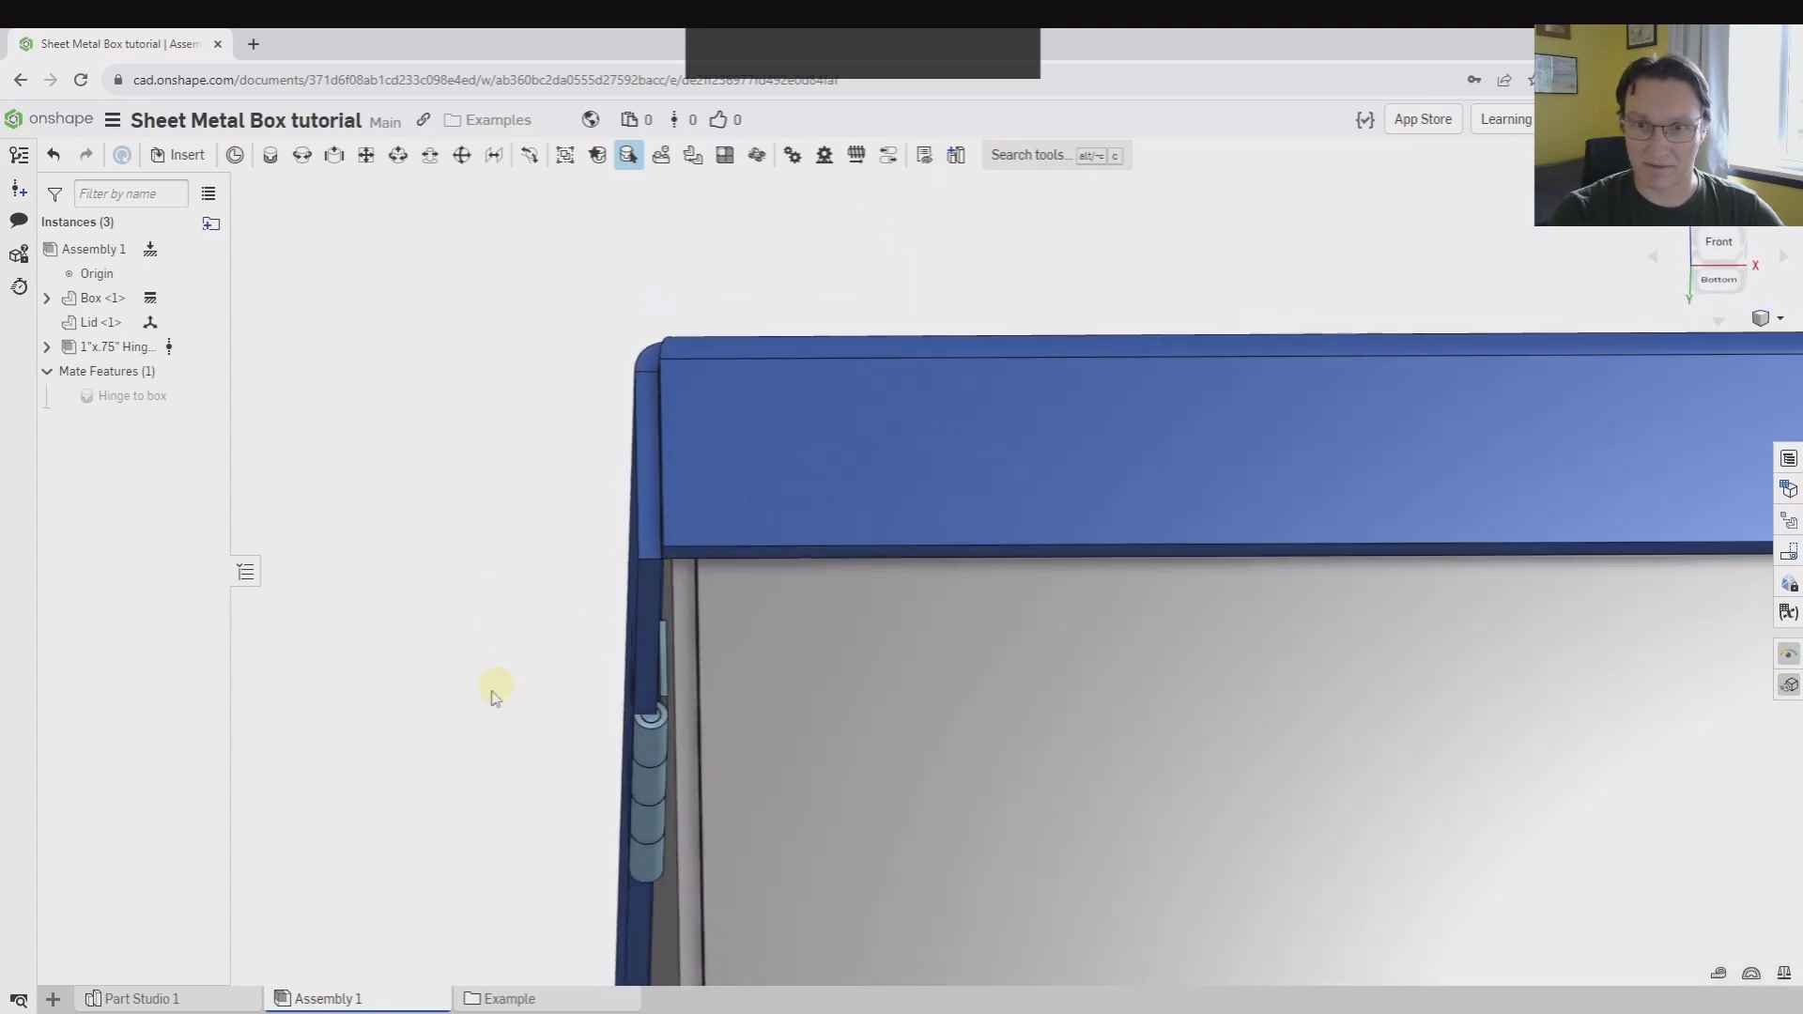
{"action": "left_click", "coordinate": [1736, 246]}
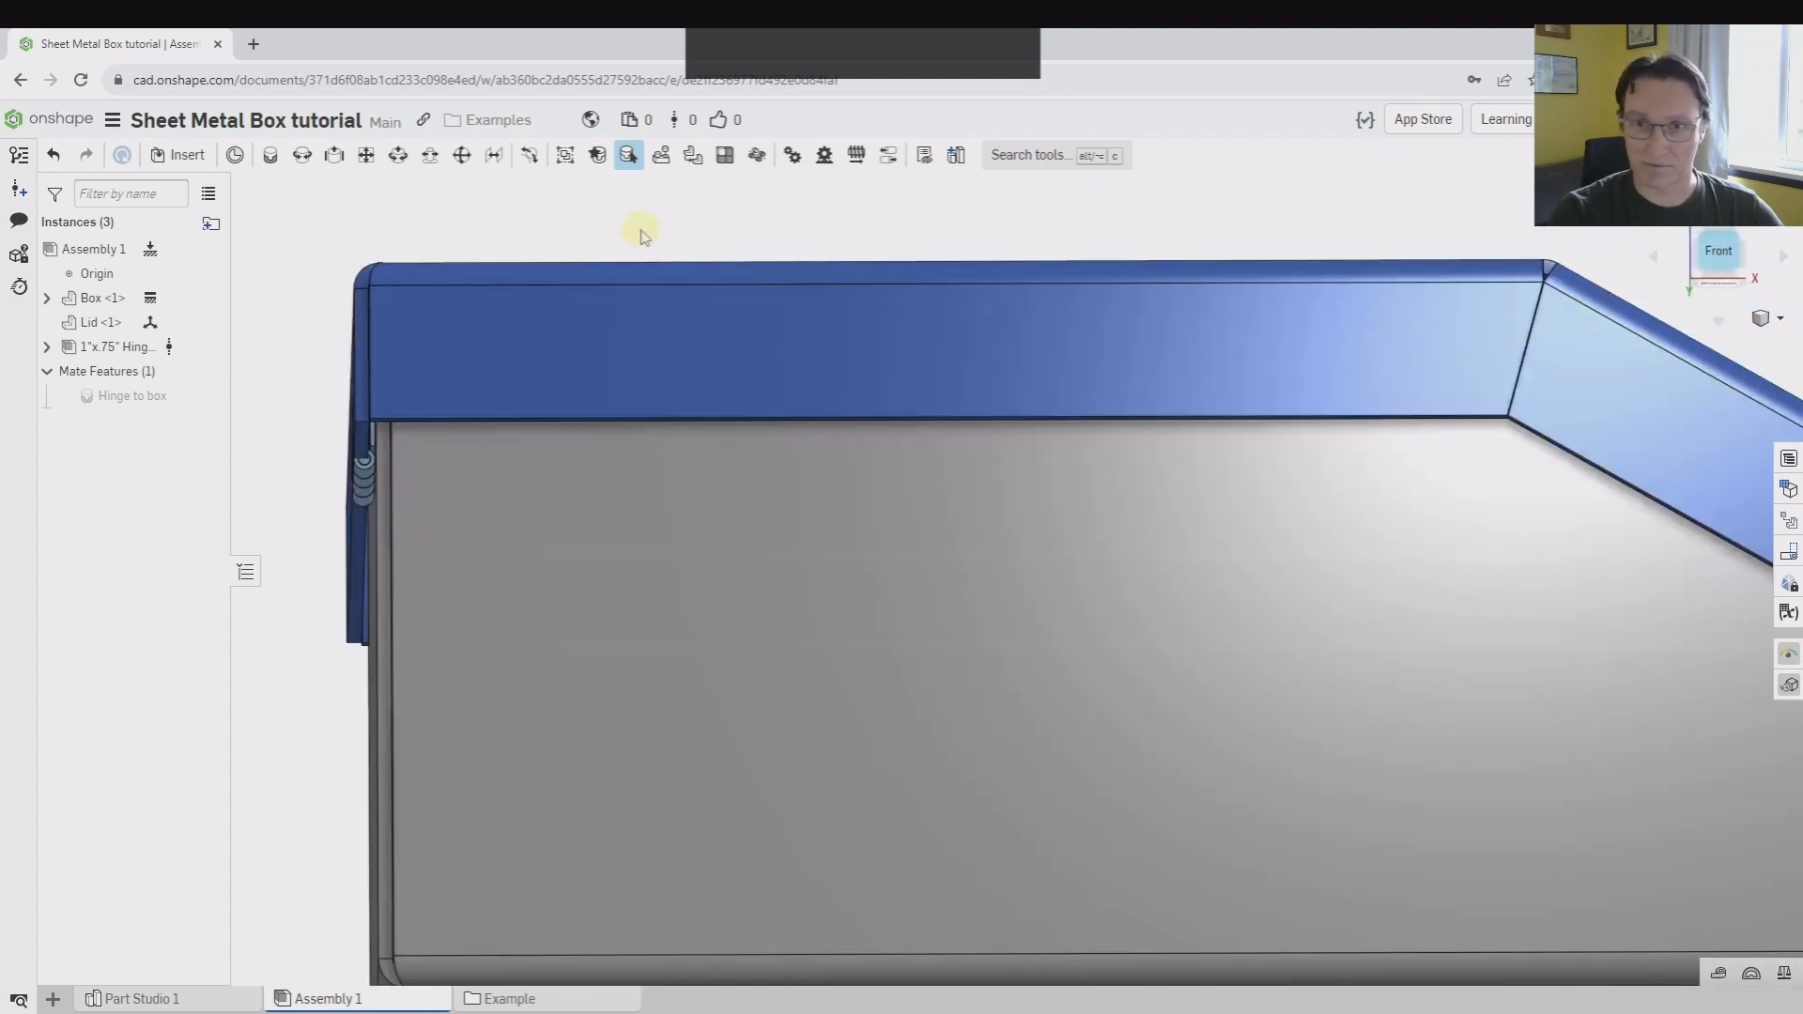
{"action": "right_click_drag", "start_coordinate": [576, 290], "coordinate": [680, 318]}
{"action": "scroll", "coordinate": [829, 560], "scroll_direction": "down", "scroll_amount": 5}
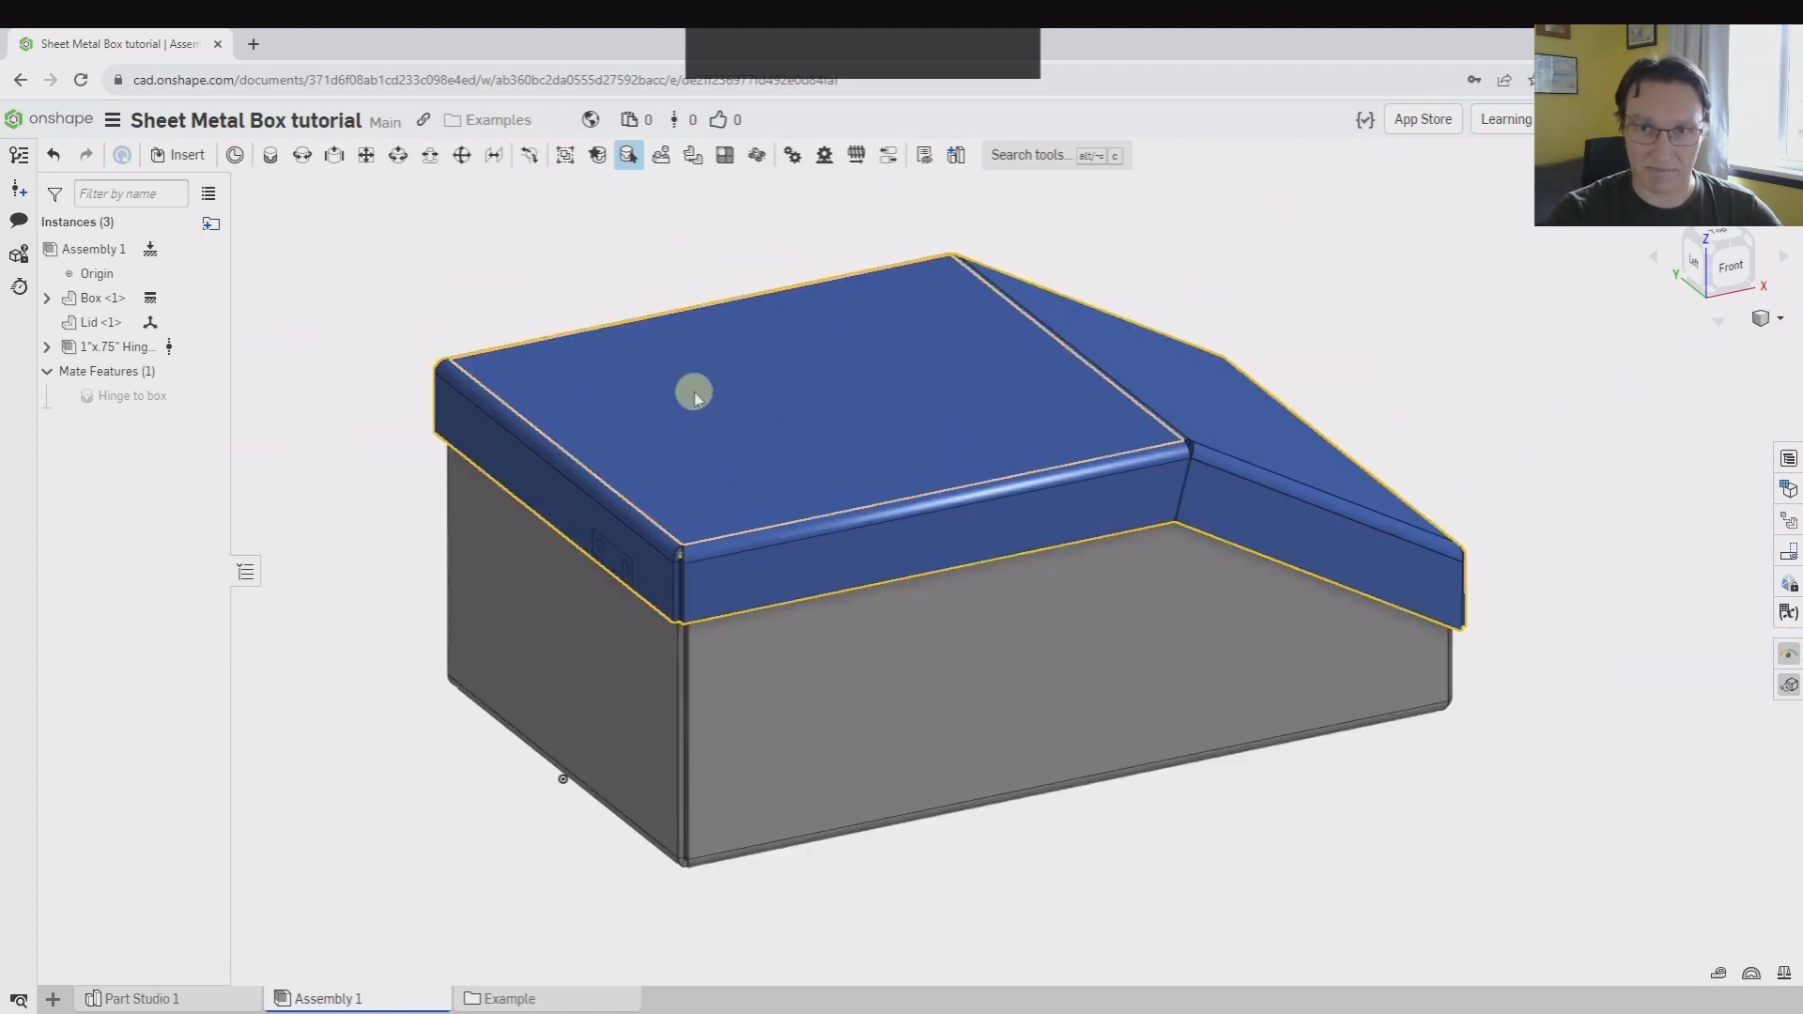
Edit the Lid in its part studio with Assembly 1 displayed, and adjust the visibility of the surrounding assembly
{"action": "right_click", "coordinate": [695, 397]}
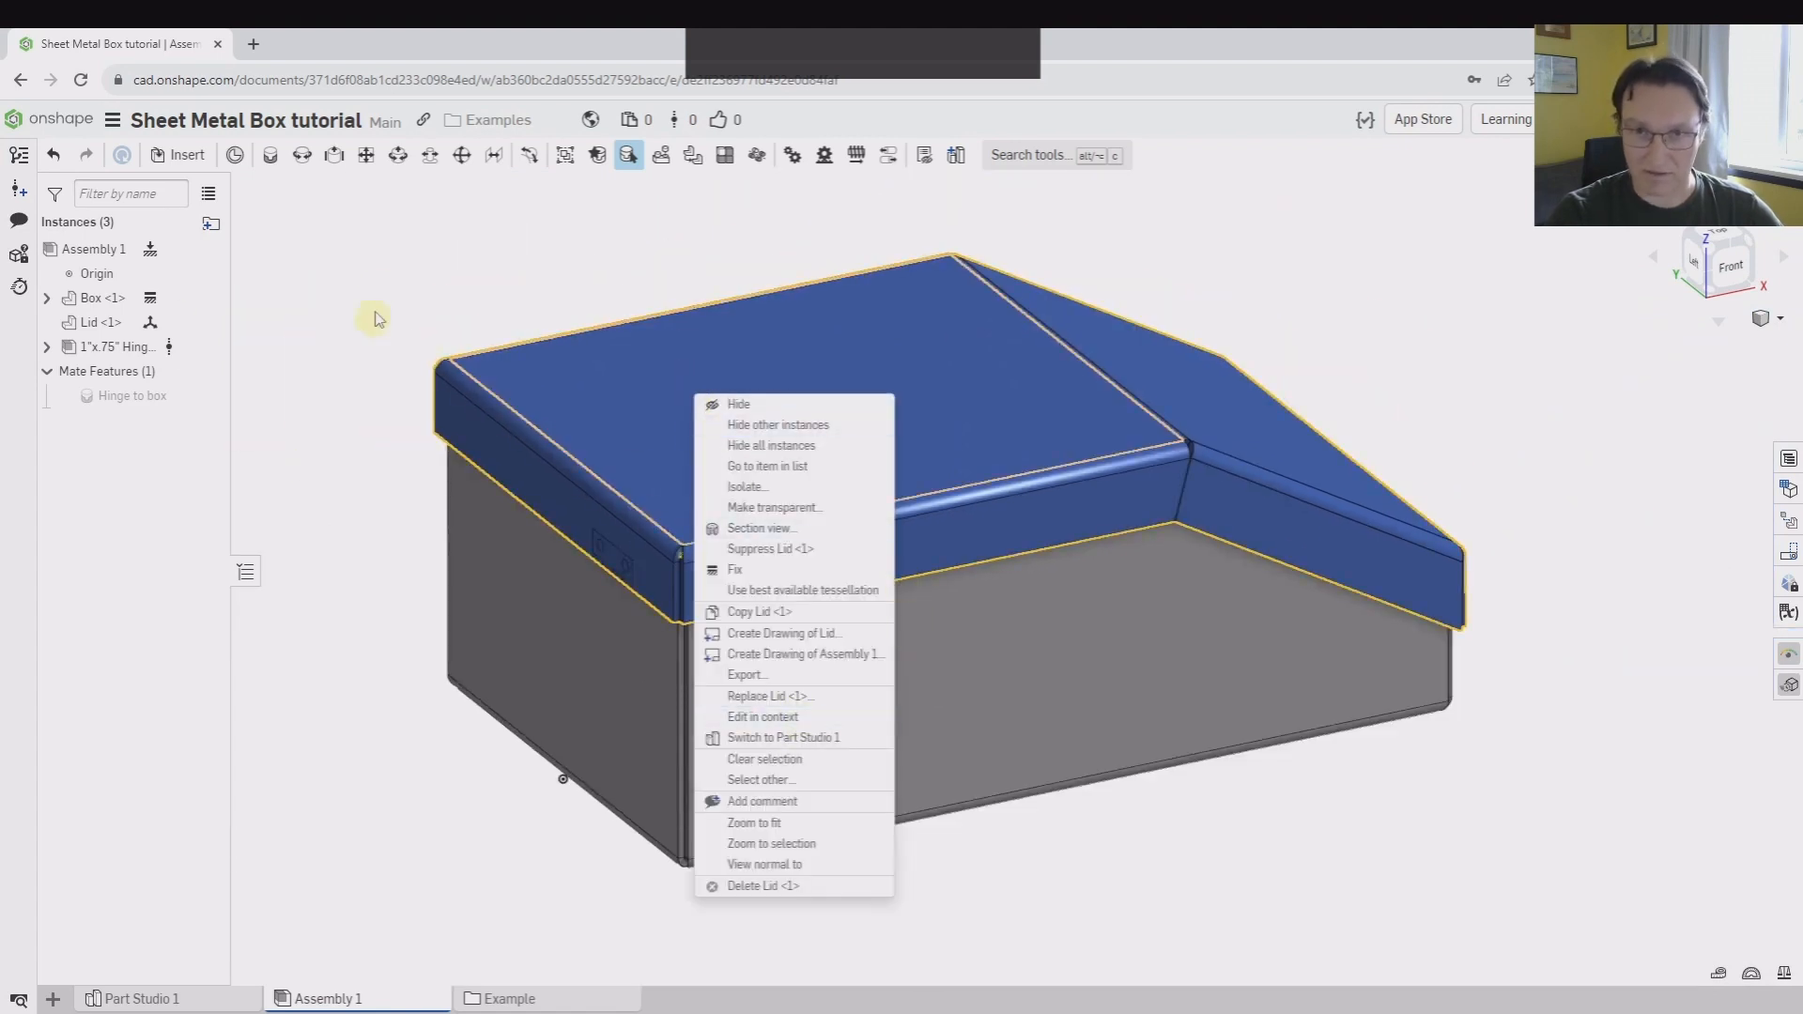
{"action": "left_click", "coordinate": [362, 275]}
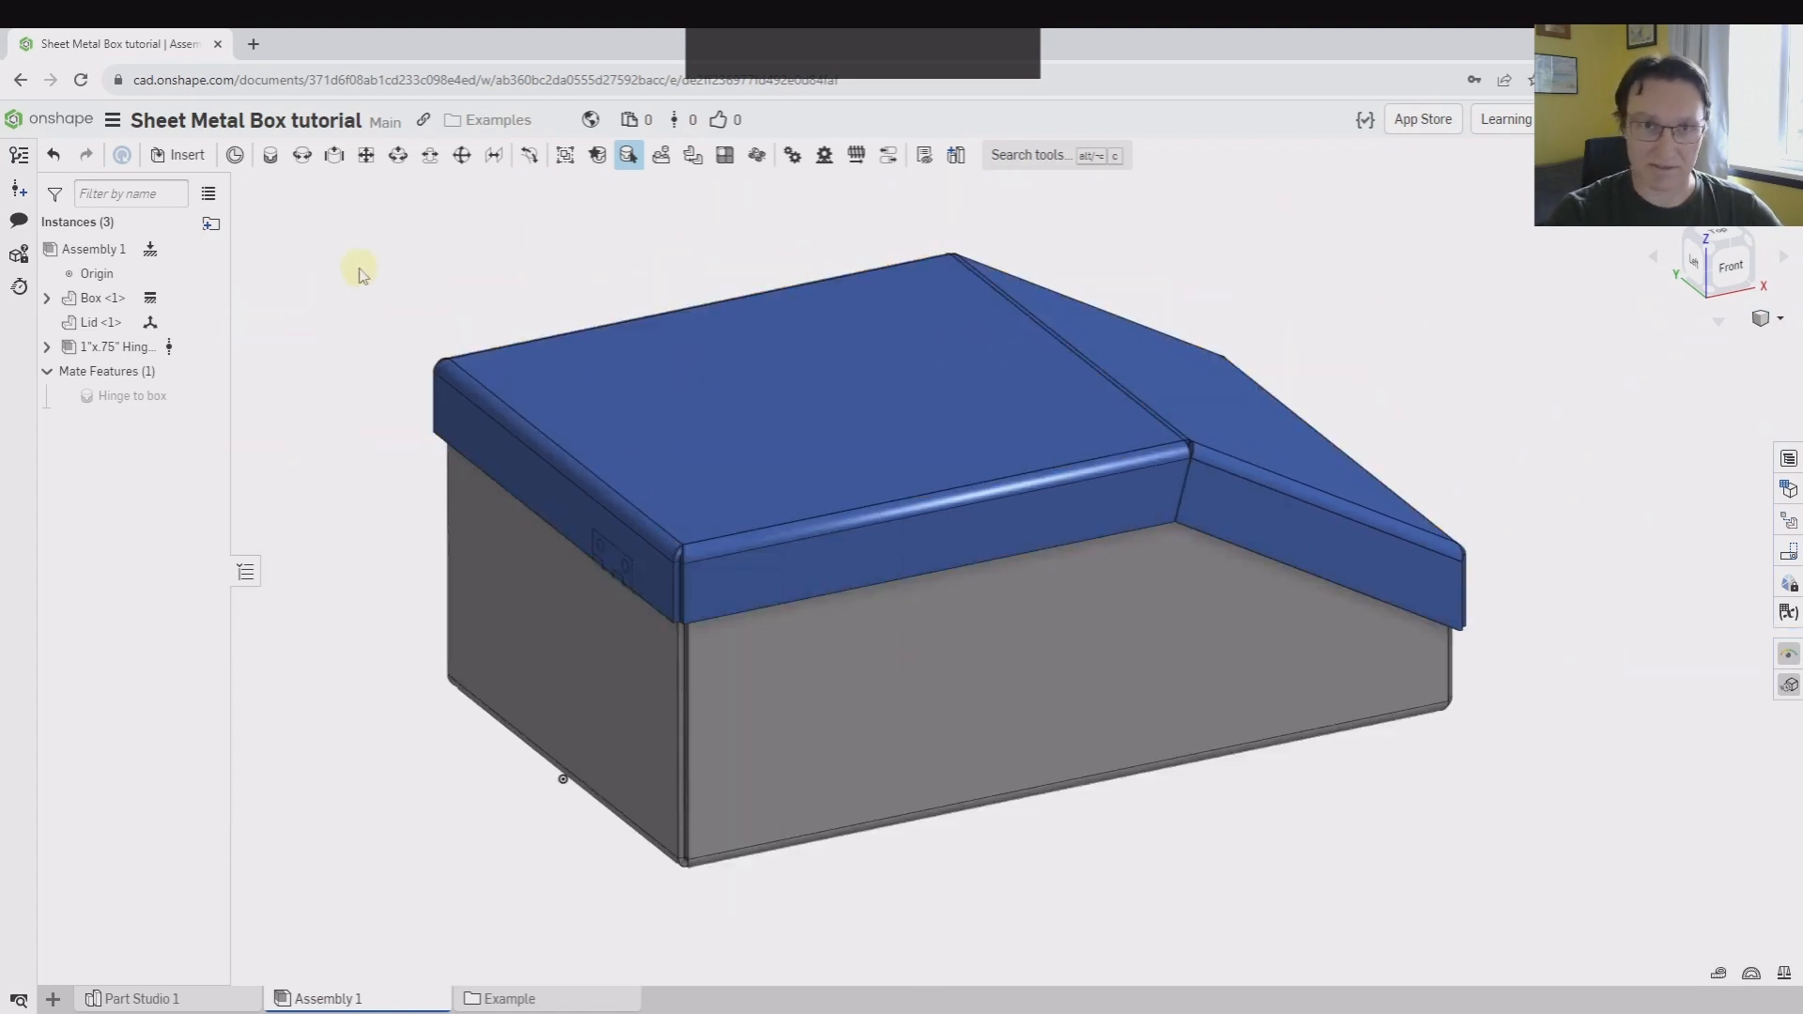
{"action": "double_click", "coordinate": [91, 324]}
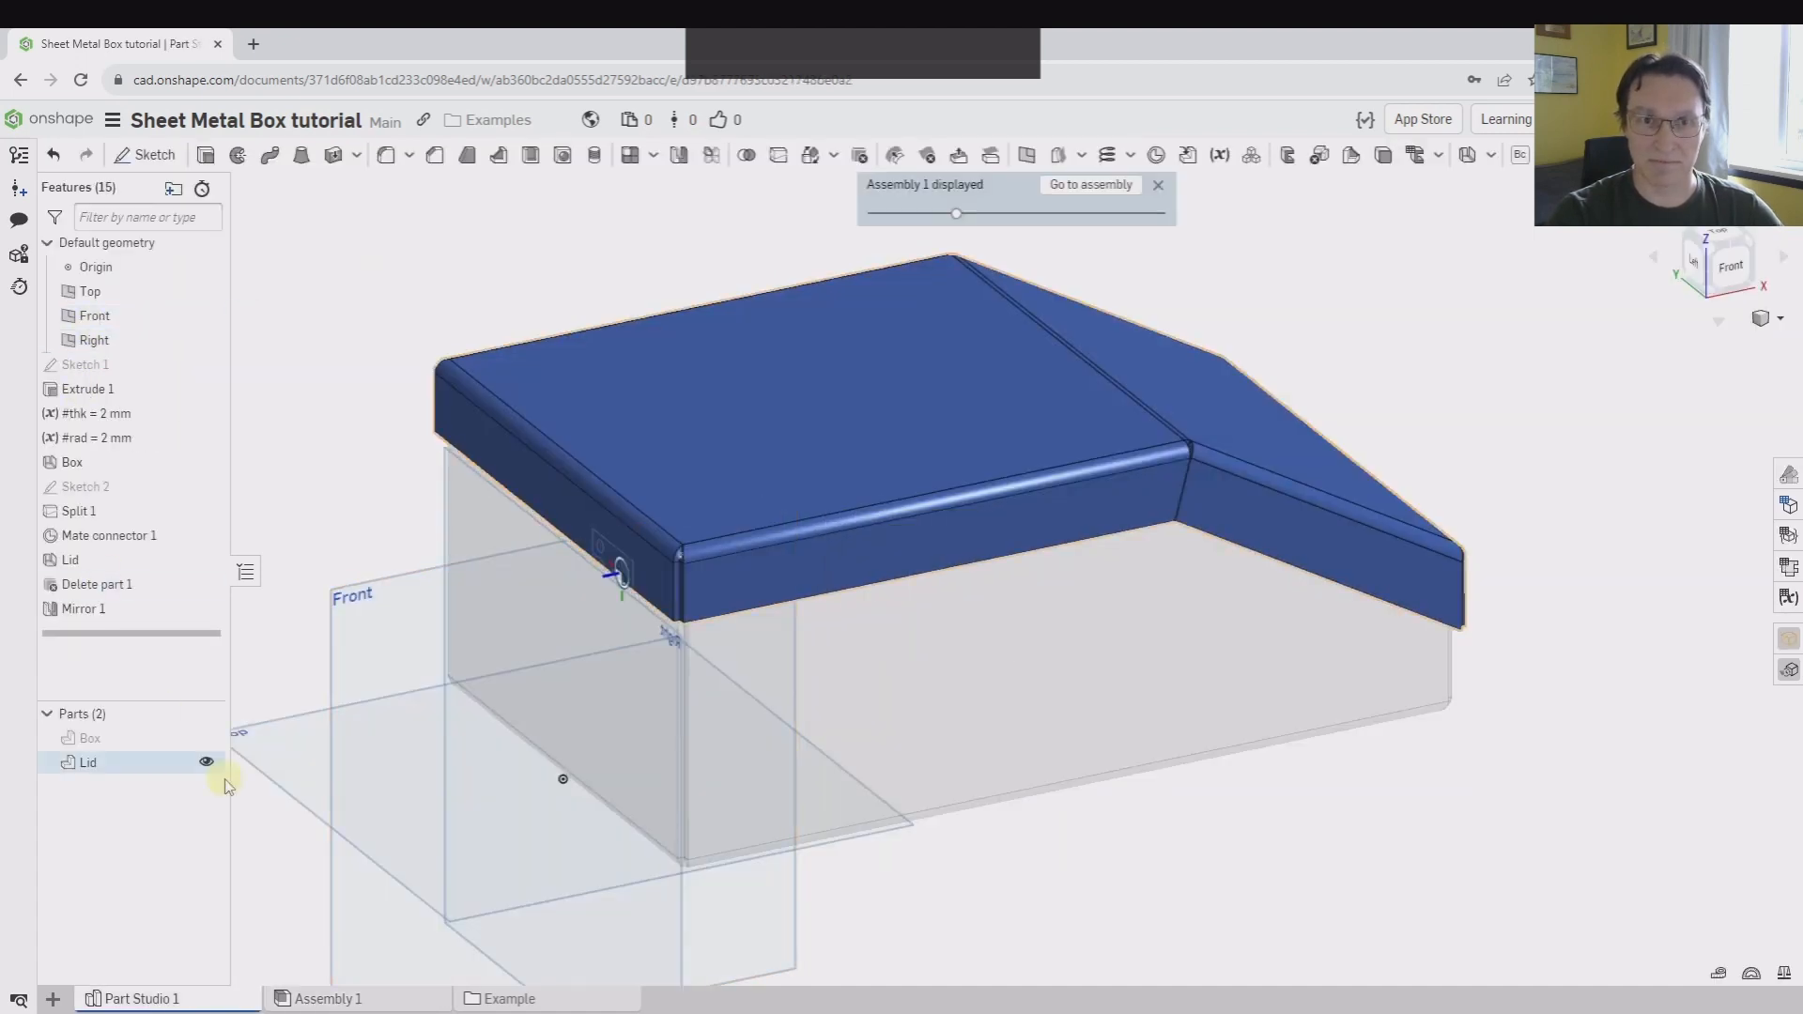
{"action": "left_click", "coordinate": [225, 785]}
{"action": "middle_click_drag", "start_coordinate": [266, 375], "coordinate": [375, 399]}
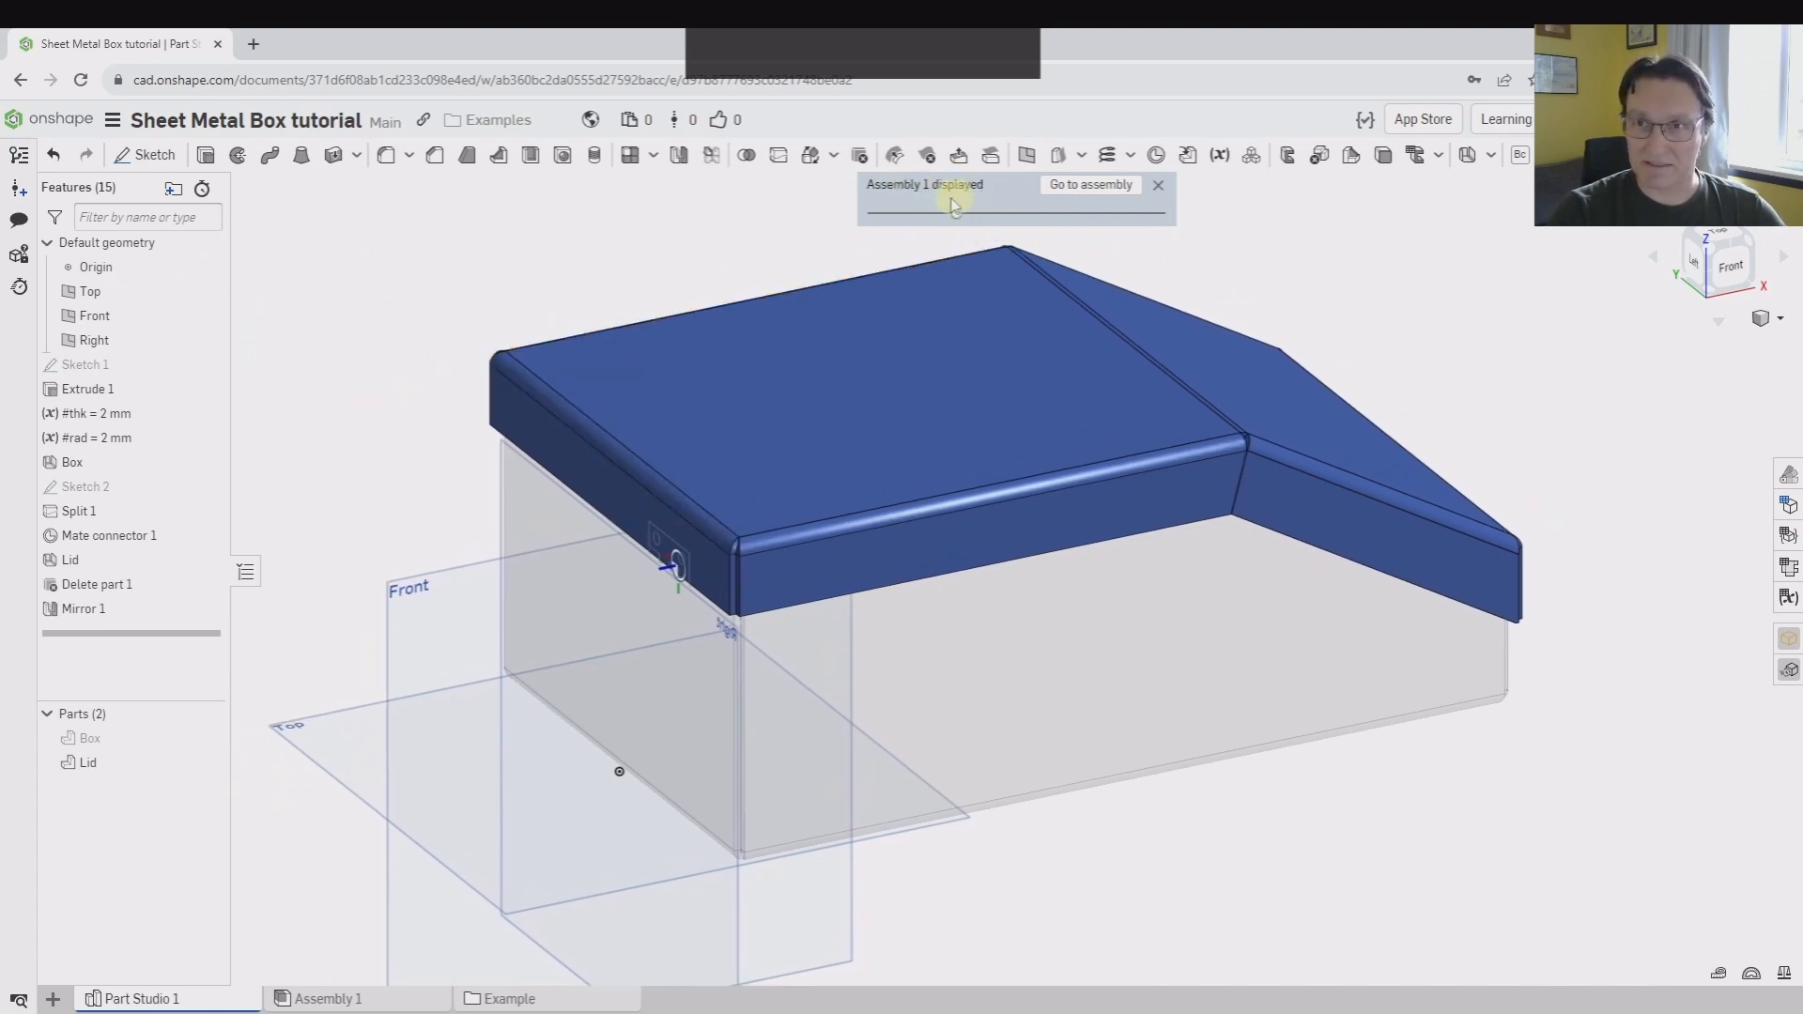
{"action": "mouse_move", "coordinate": [964, 219]}
{"action": "left_mouse_down"}
{"action": "mouse_move", "coordinate": [1191, 282]}
{"action": "mouse_move", "coordinate": [1079, 282]}
{"action": "mouse_move", "coordinate": [976, 192]}
{"action": "mouse_move", "coordinate": [916, 216]}
{"action": "mouse_move", "coordinate": [1153, 213]}
{"action": "mouse_move", "coordinate": [986, 214]}
{"action": "left_mouse_up"}
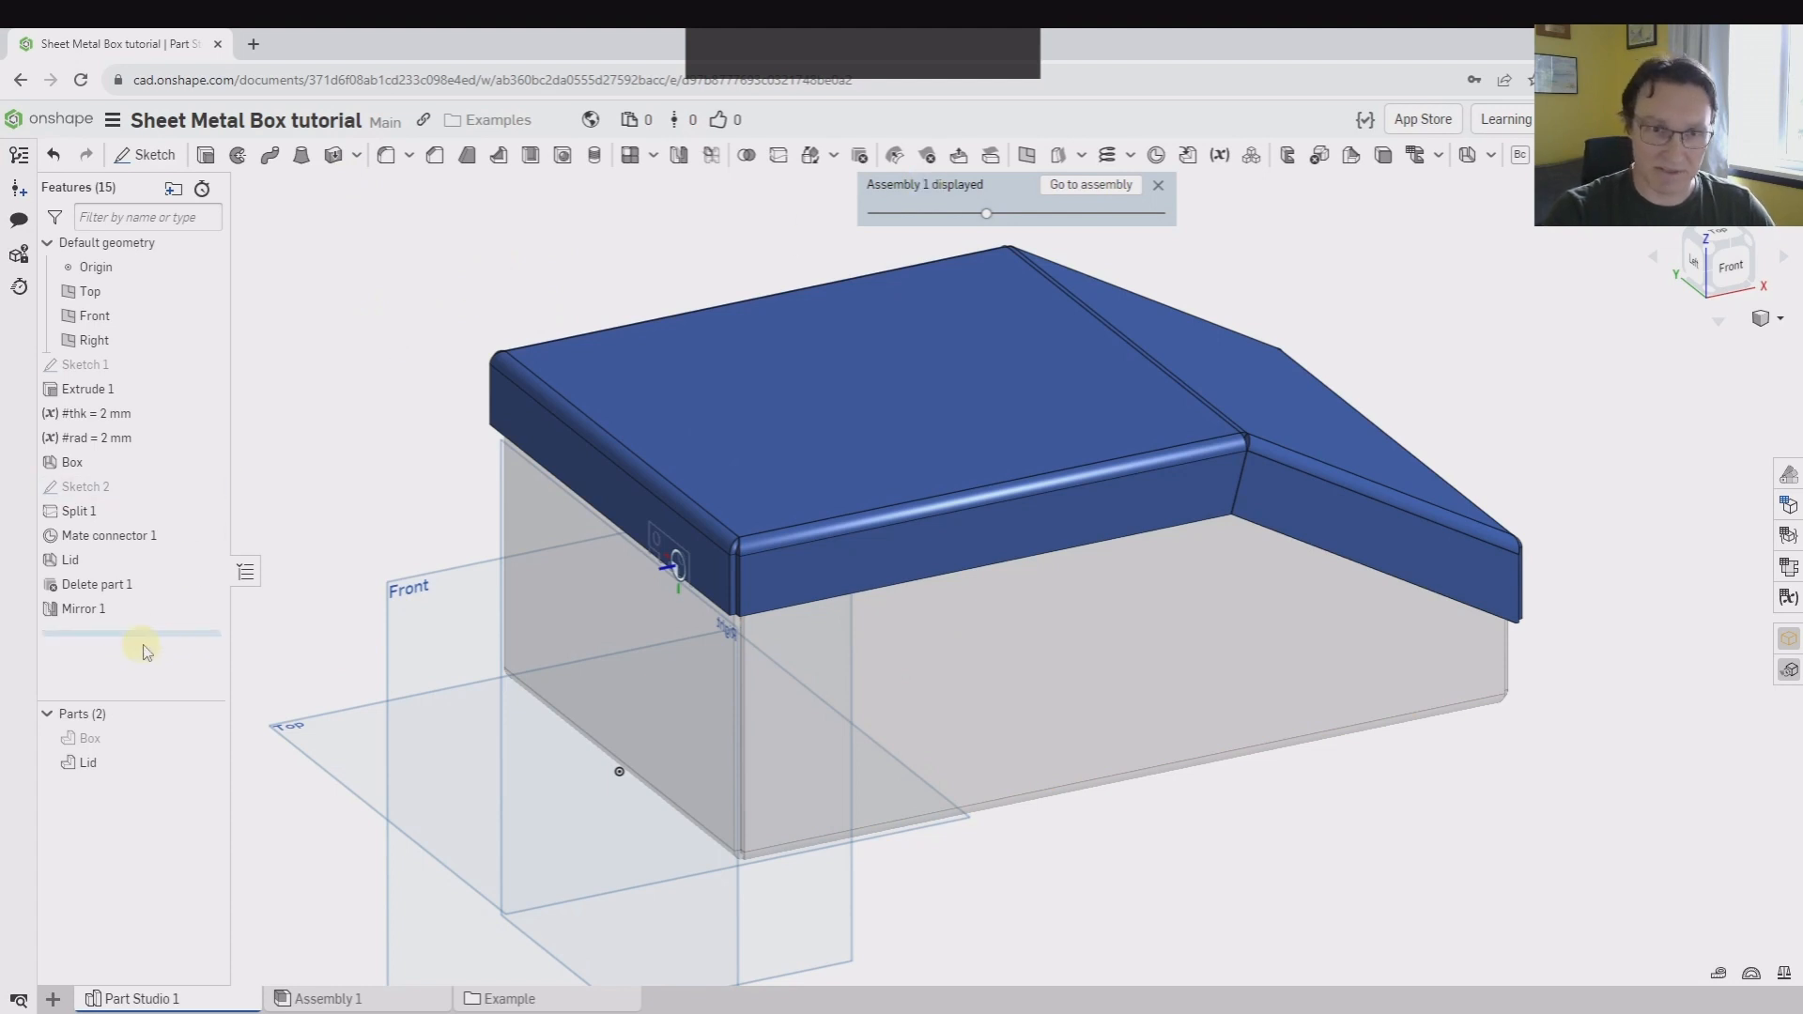
Roll the history back before Mirror 1 and set up an Offset Move face on the lid's inner end face with end type Up to entity
{"action": "left_click_drag", "start_coordinate": [167, 644], "coordinate": [162, 608]}
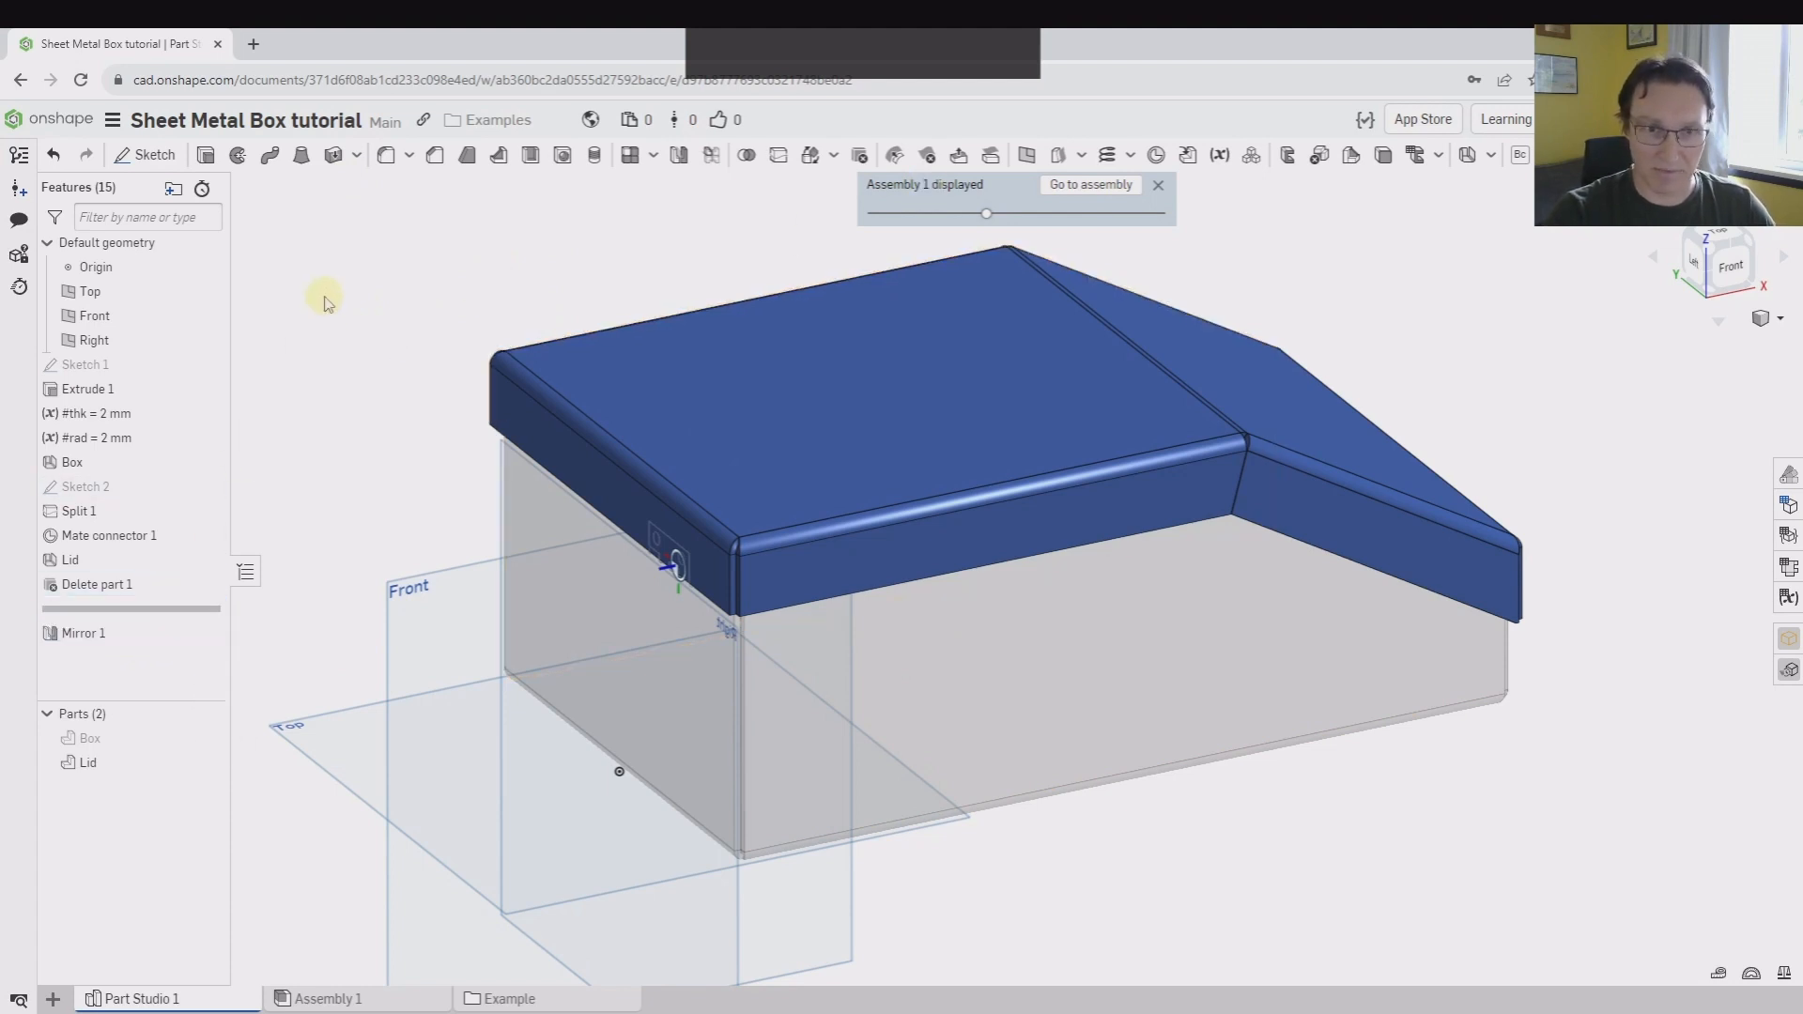
{"action": "left_click", "coordinate": [960, 157]}
{"action": "scroll", "coordinate": [632, 554], "scroll_direction": "down", "scroll_amount": 5}
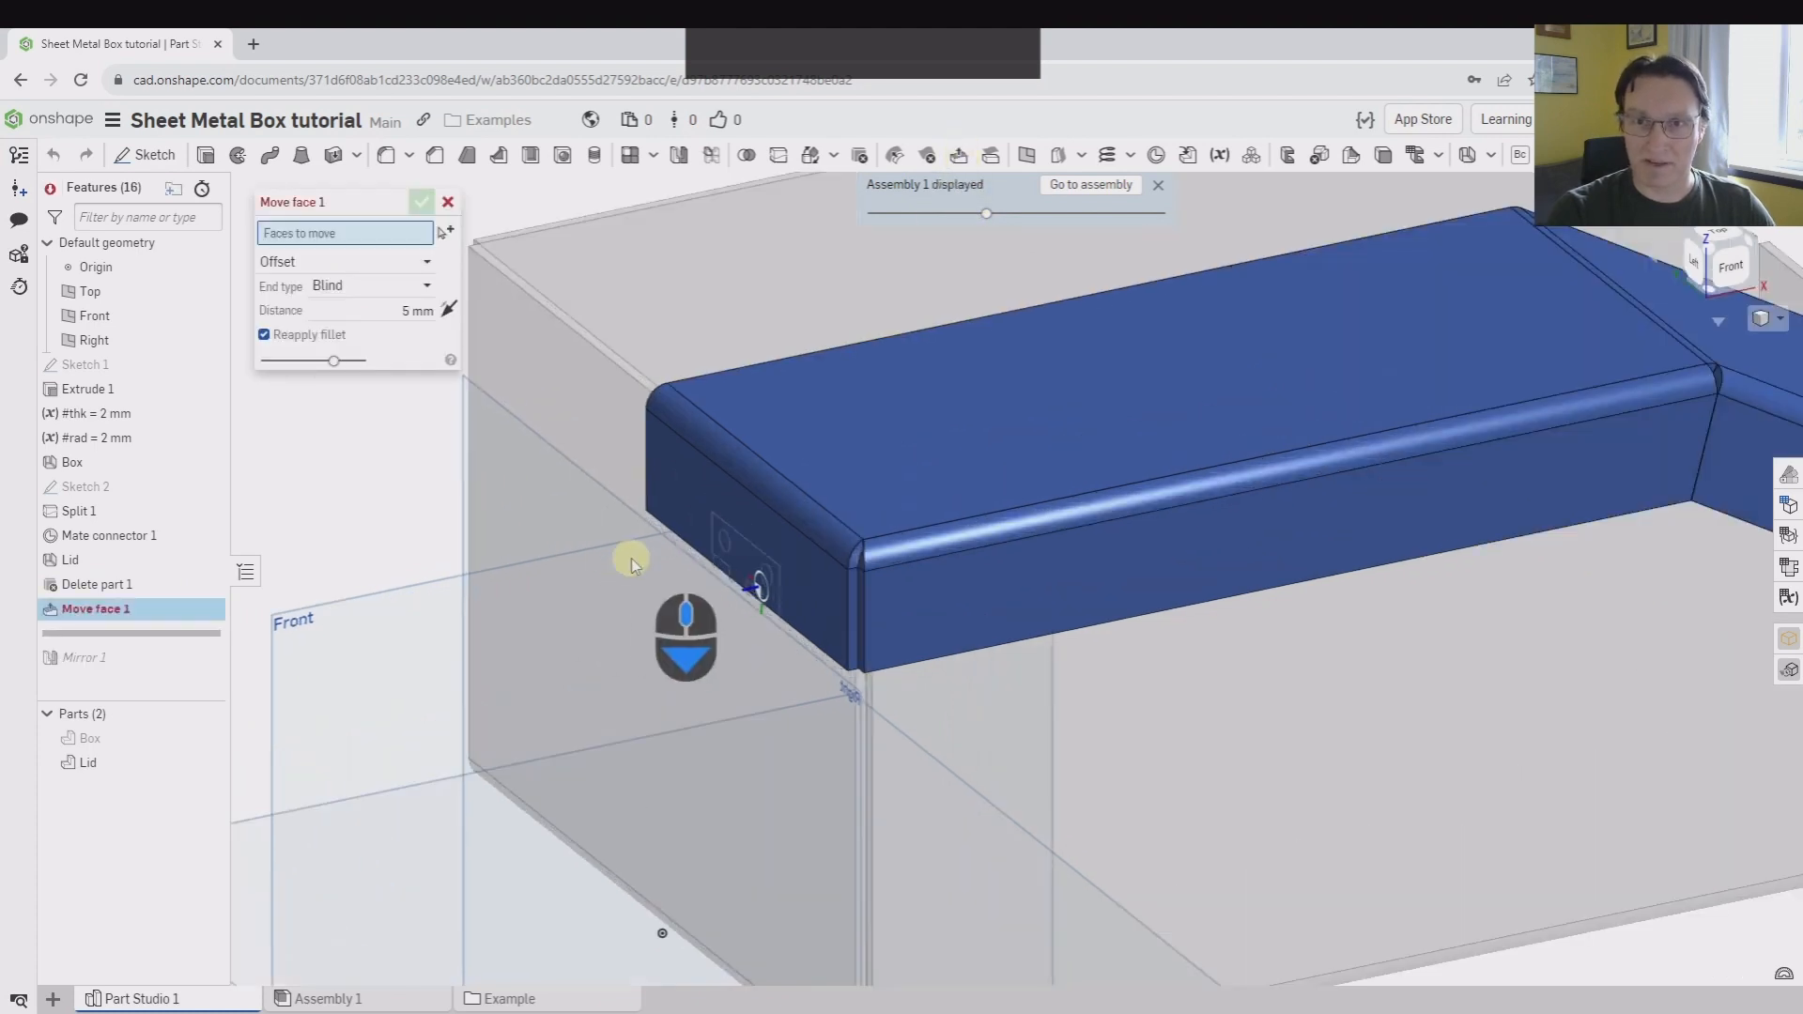
{"action": "right_click_drag", "start_coordinate": [706, 516], "coordinate": [736, 544]}
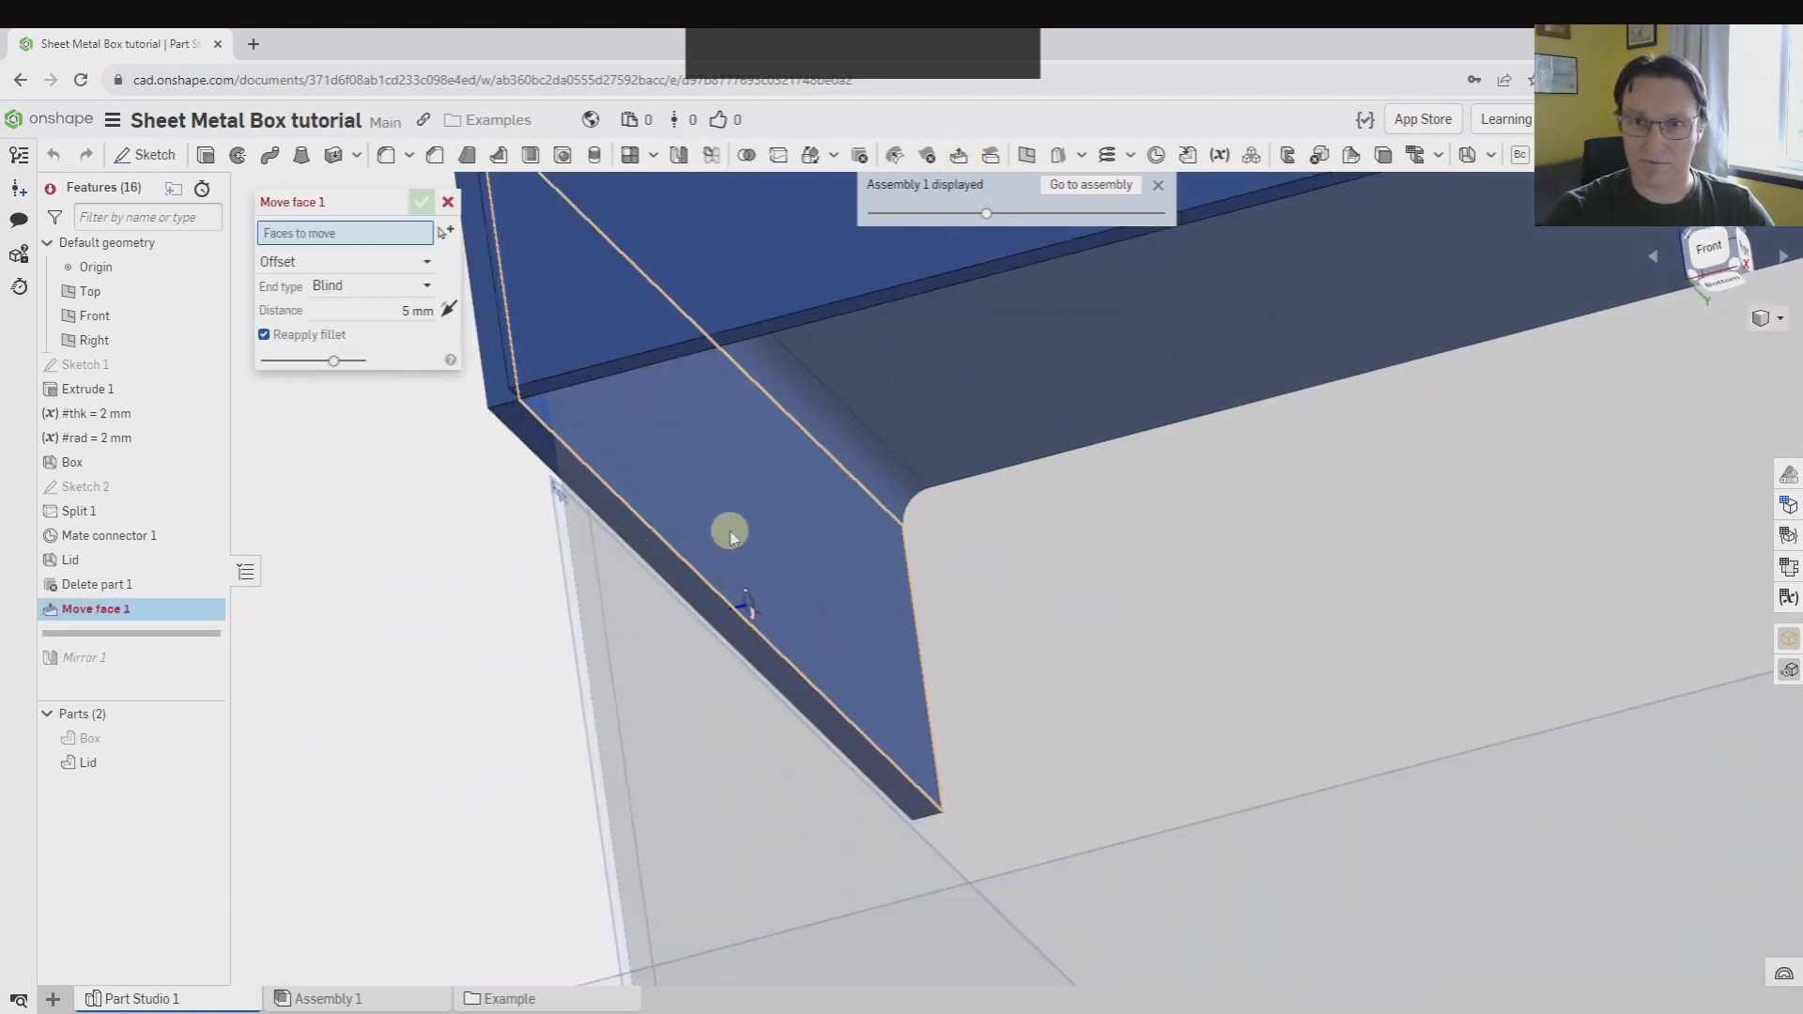
{"action": "left_click", "coordinate": [731, 536]}
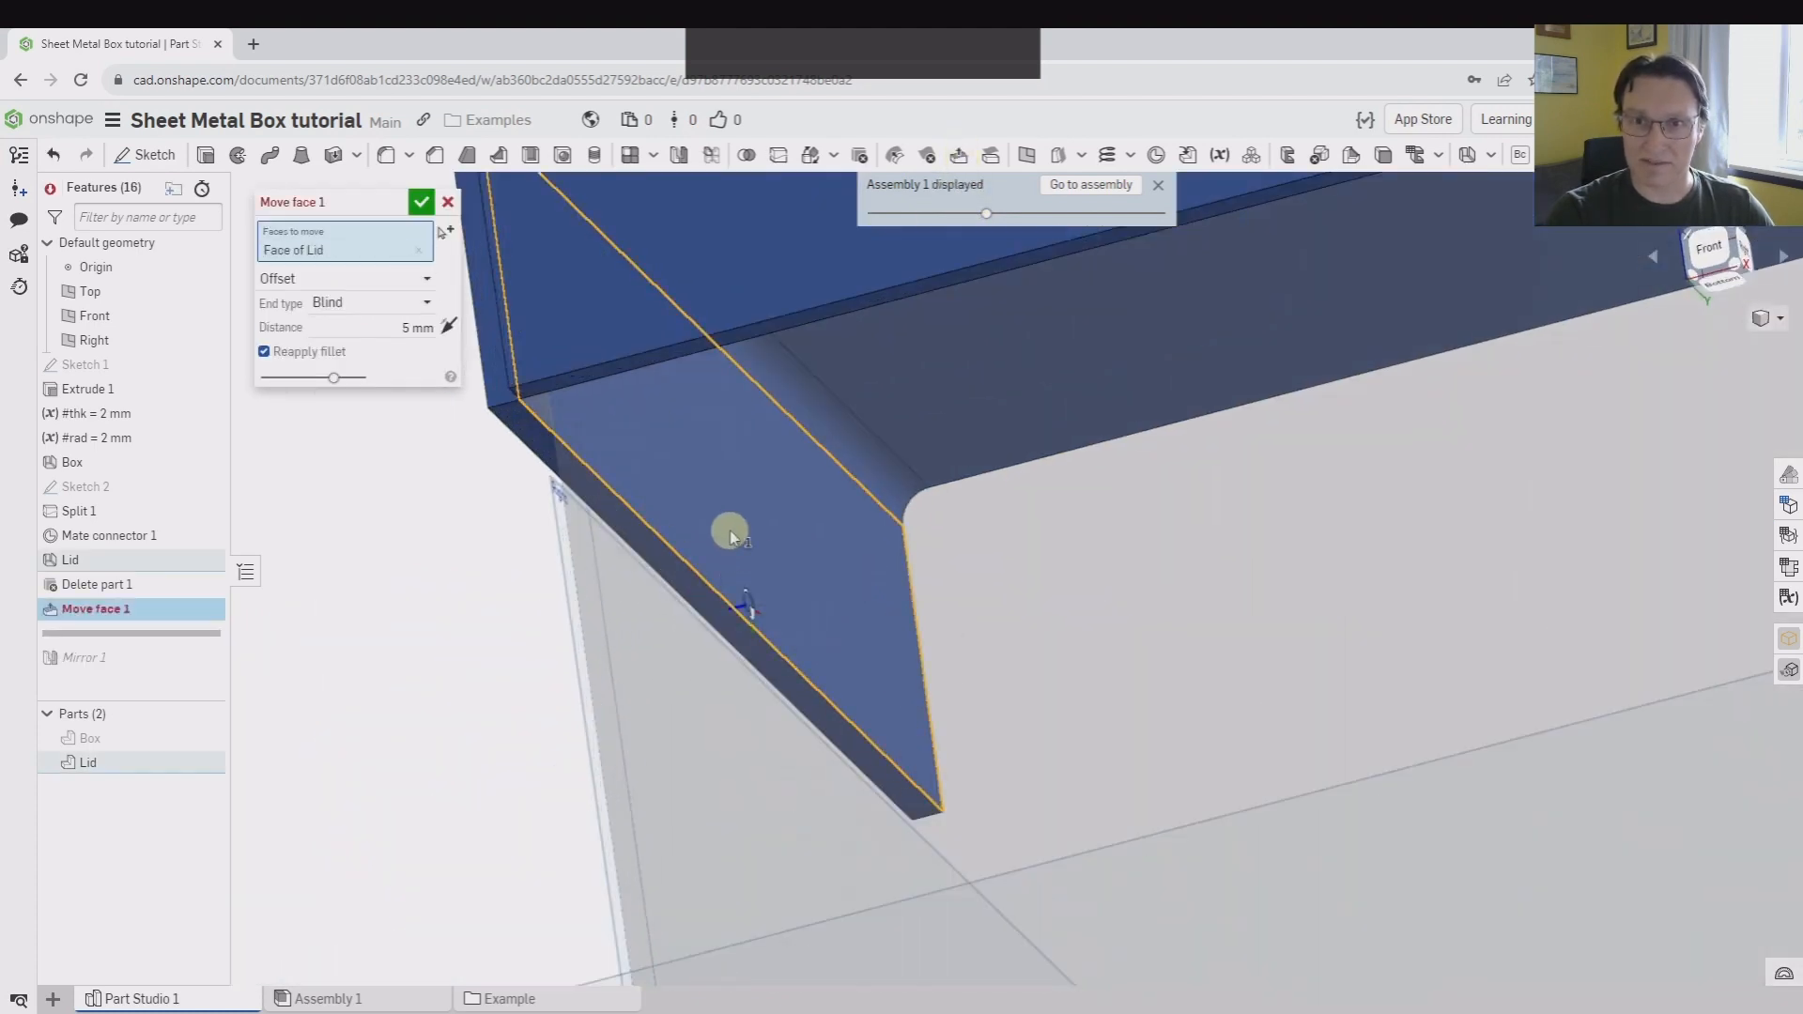
{"action": "left_click", "coordinate": [376, 301]}
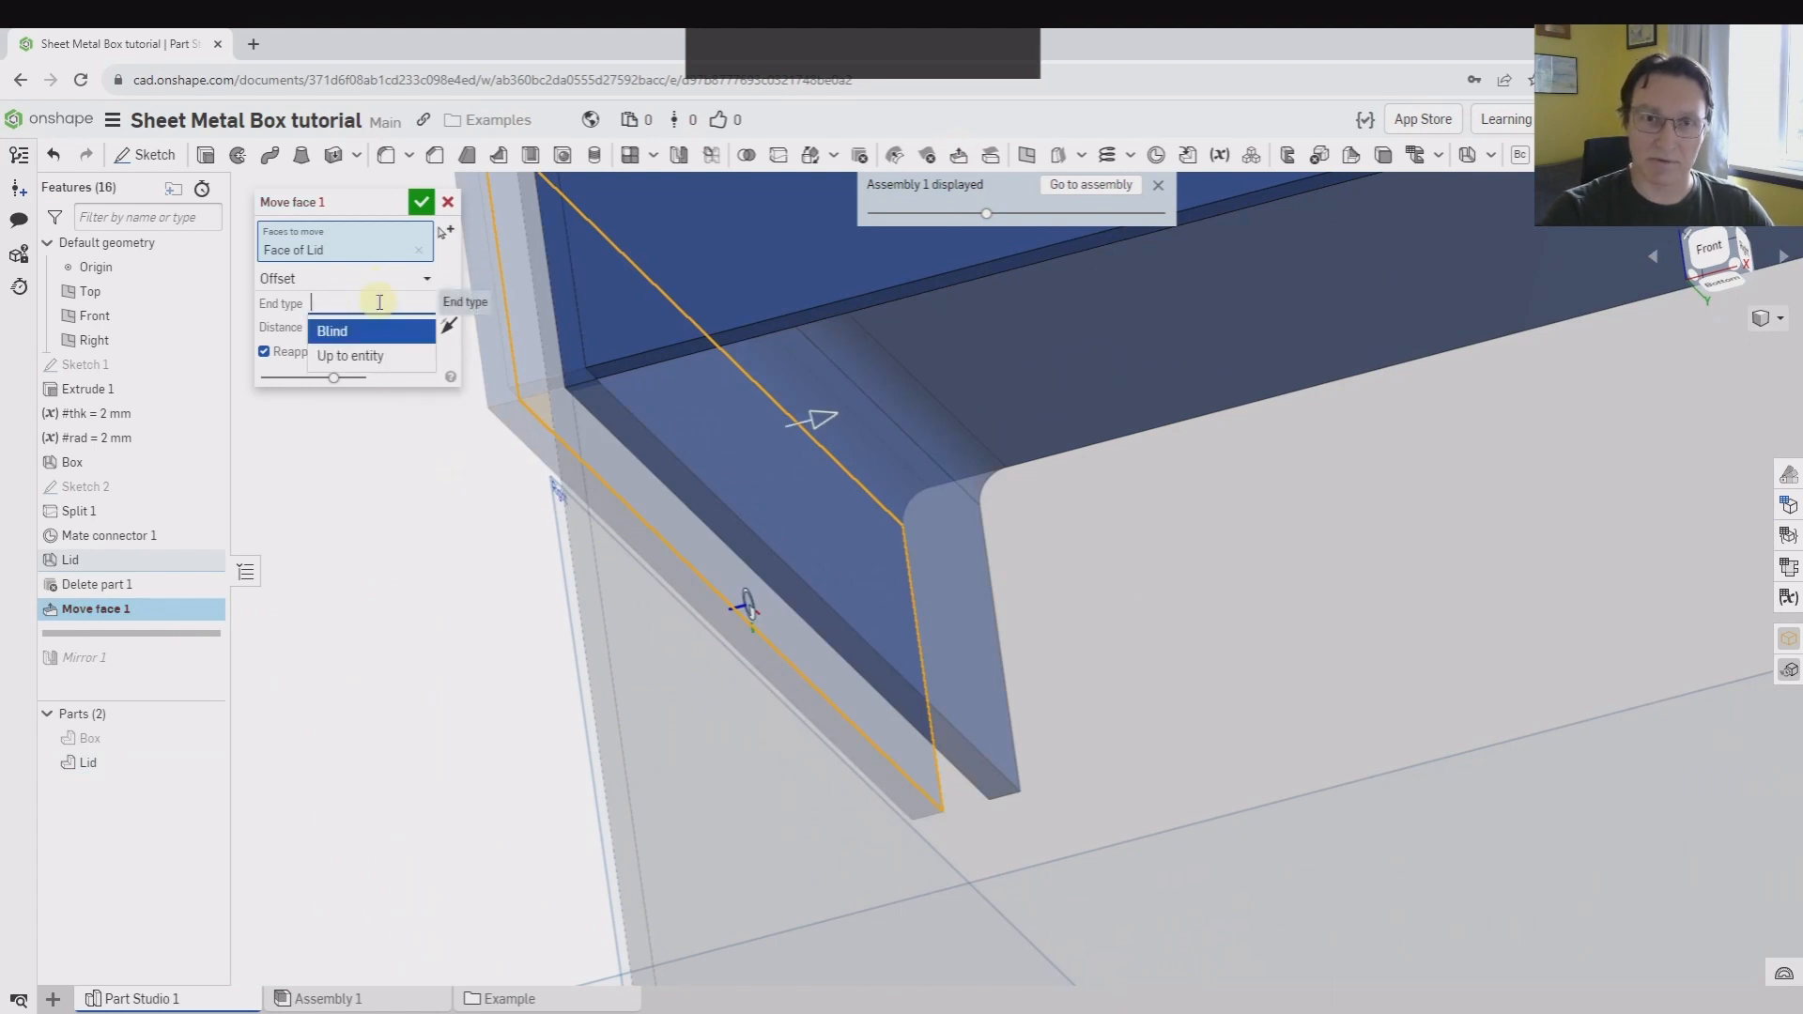
{"action": "left_click", "coordinate": [364, 353]}
Use the flat face of the hinge leaf as the Up to entity reference and accept the Move face feature
{"action": "right_click_drag", "start_coordinate": [526, 604], "coordinate": [615, 656]}
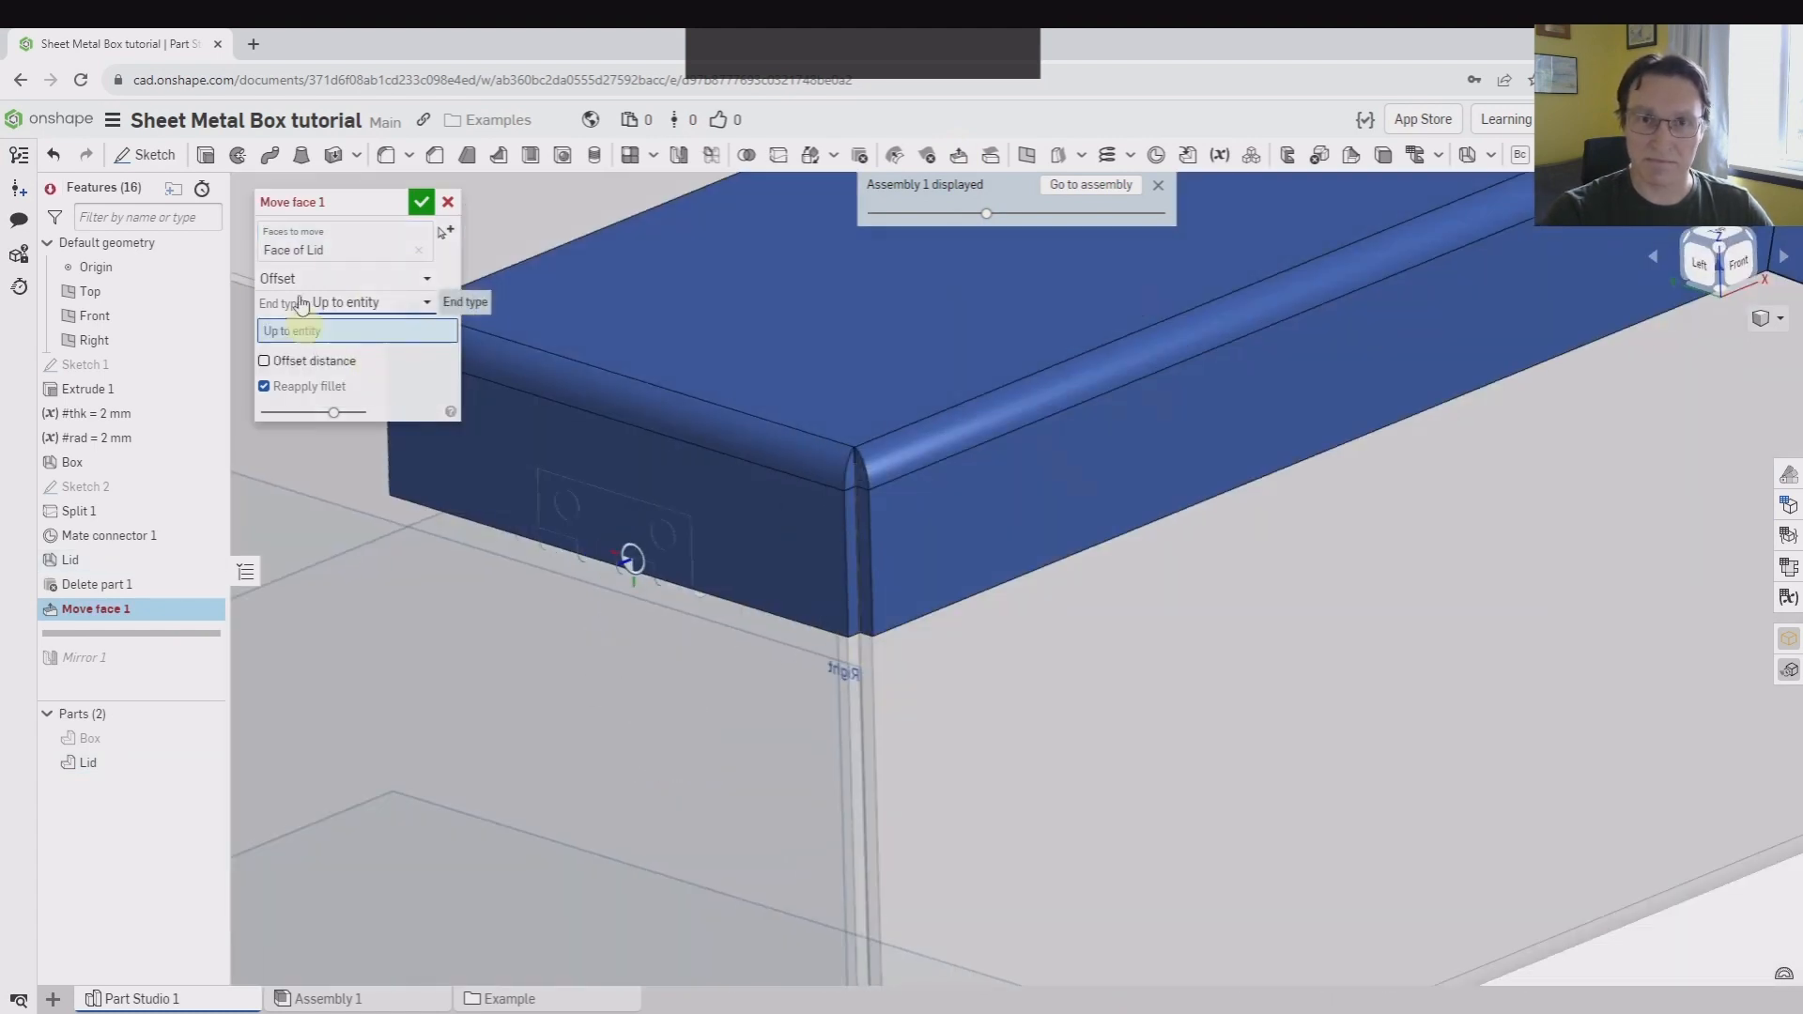
{"action": "middle_click_drag", "start_coordinate": [490, 394], "coordinate": [771, 358]}
{"action": "scroll", "coordinate": [930, 516], "scroll_direction": "down", "scroll_amount": 3}
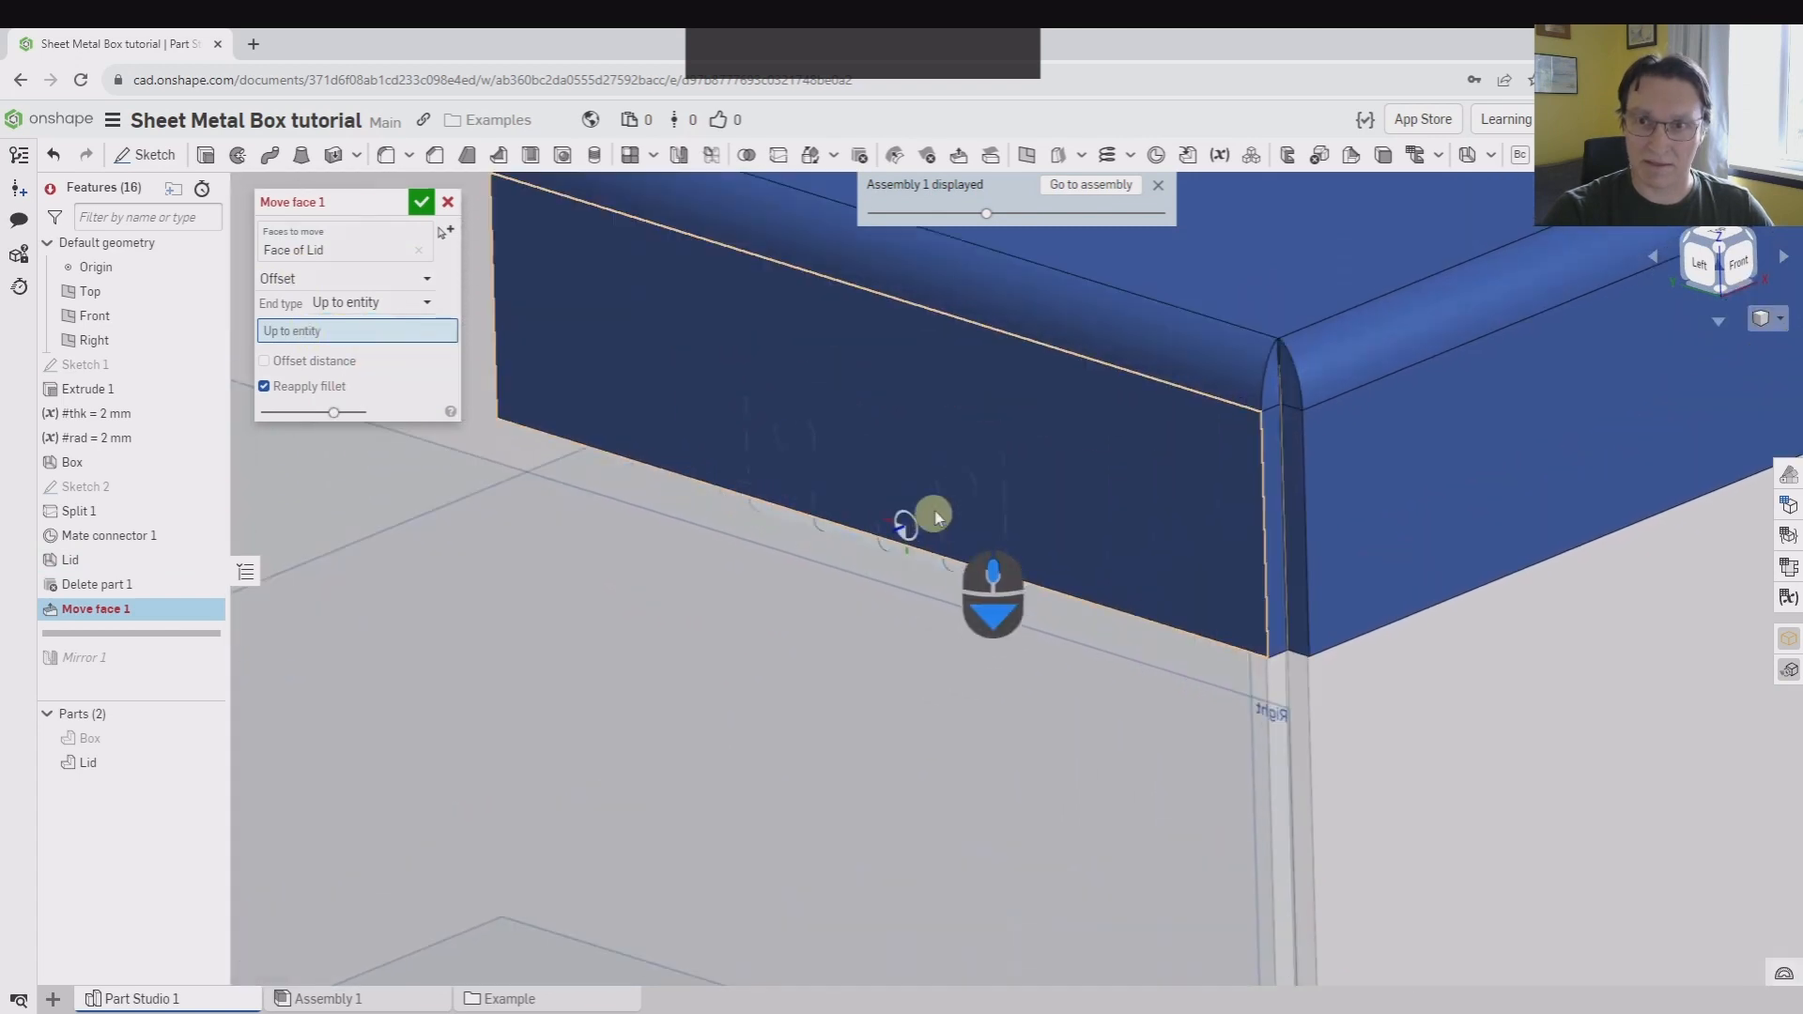
{"action": "left_click", "coordinate": [872, 466]}
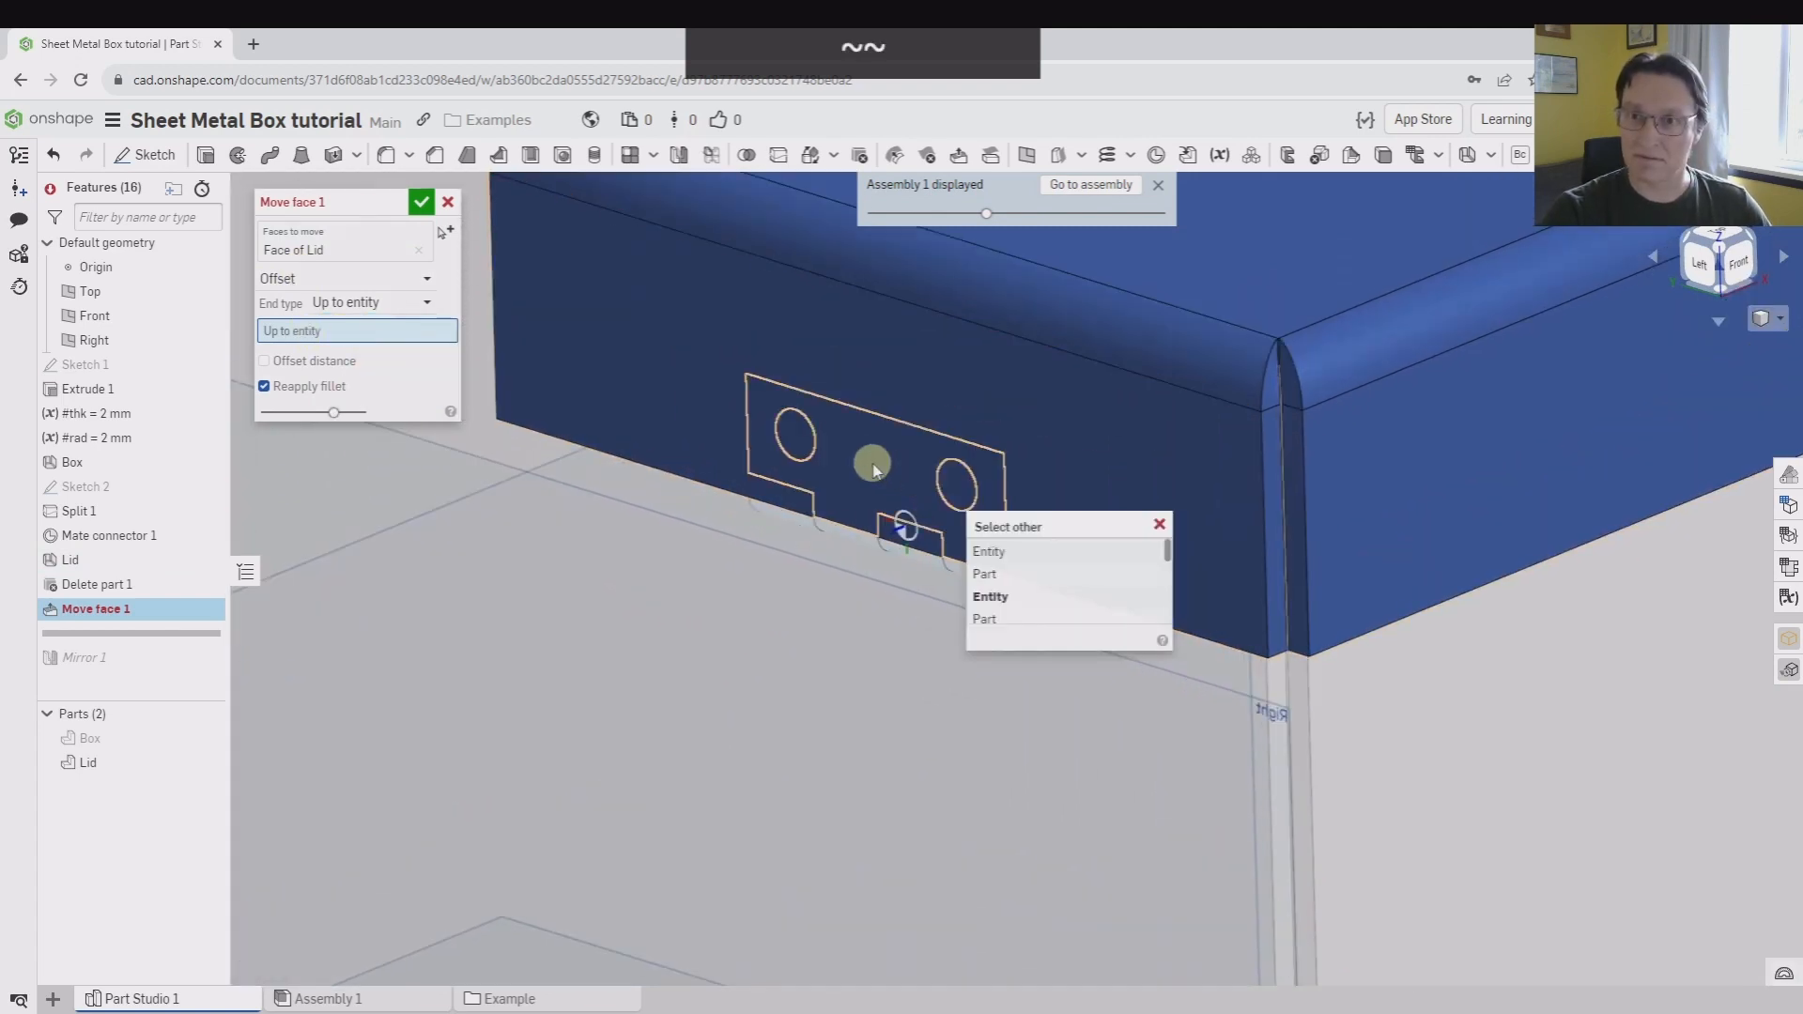
{"action": "left_click", "coordinate": [876, 472]}
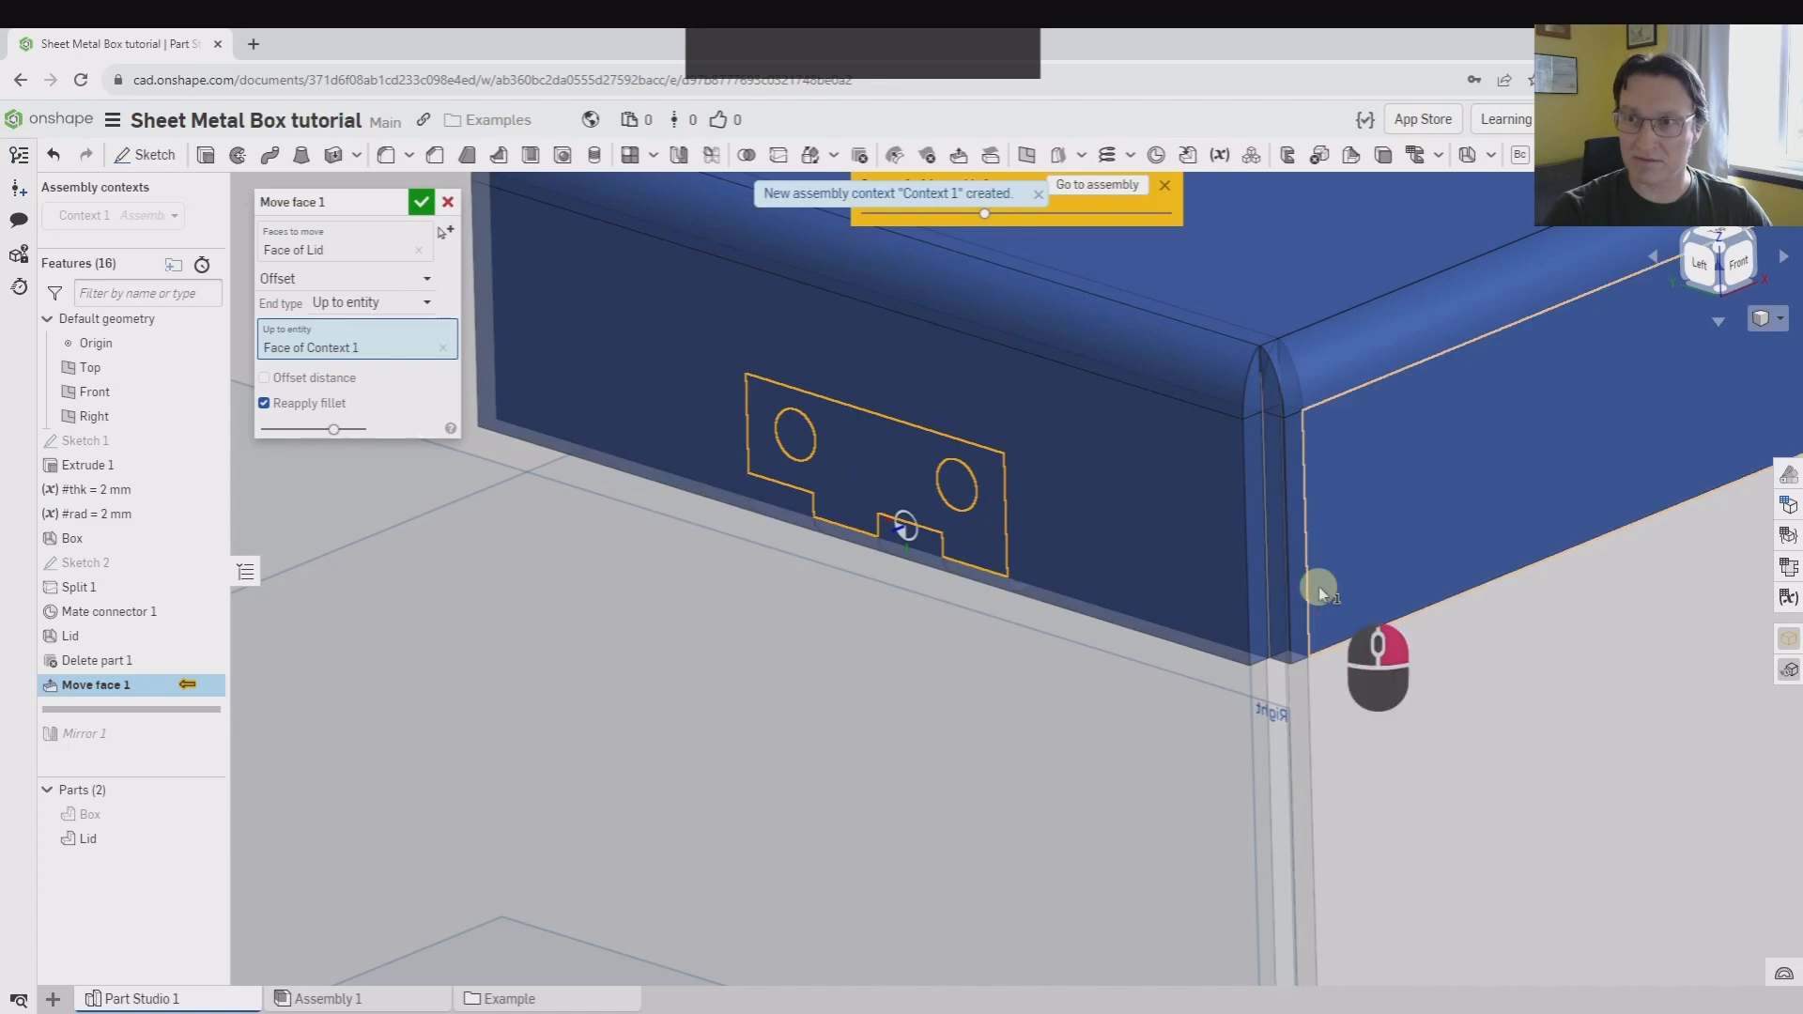
{"action": "right_click_drag", "start_coordinate": [1319, 594], "coordinate": [1321, 543]}
{"action": "scroll", "coordinate": [1287, 518], "scroll_direction": "down", "scroll_amount": 3}
{"action": "scroll", "coordinate": [1320, 543], "scroll_direction": "up", "scroll_amount": 3}
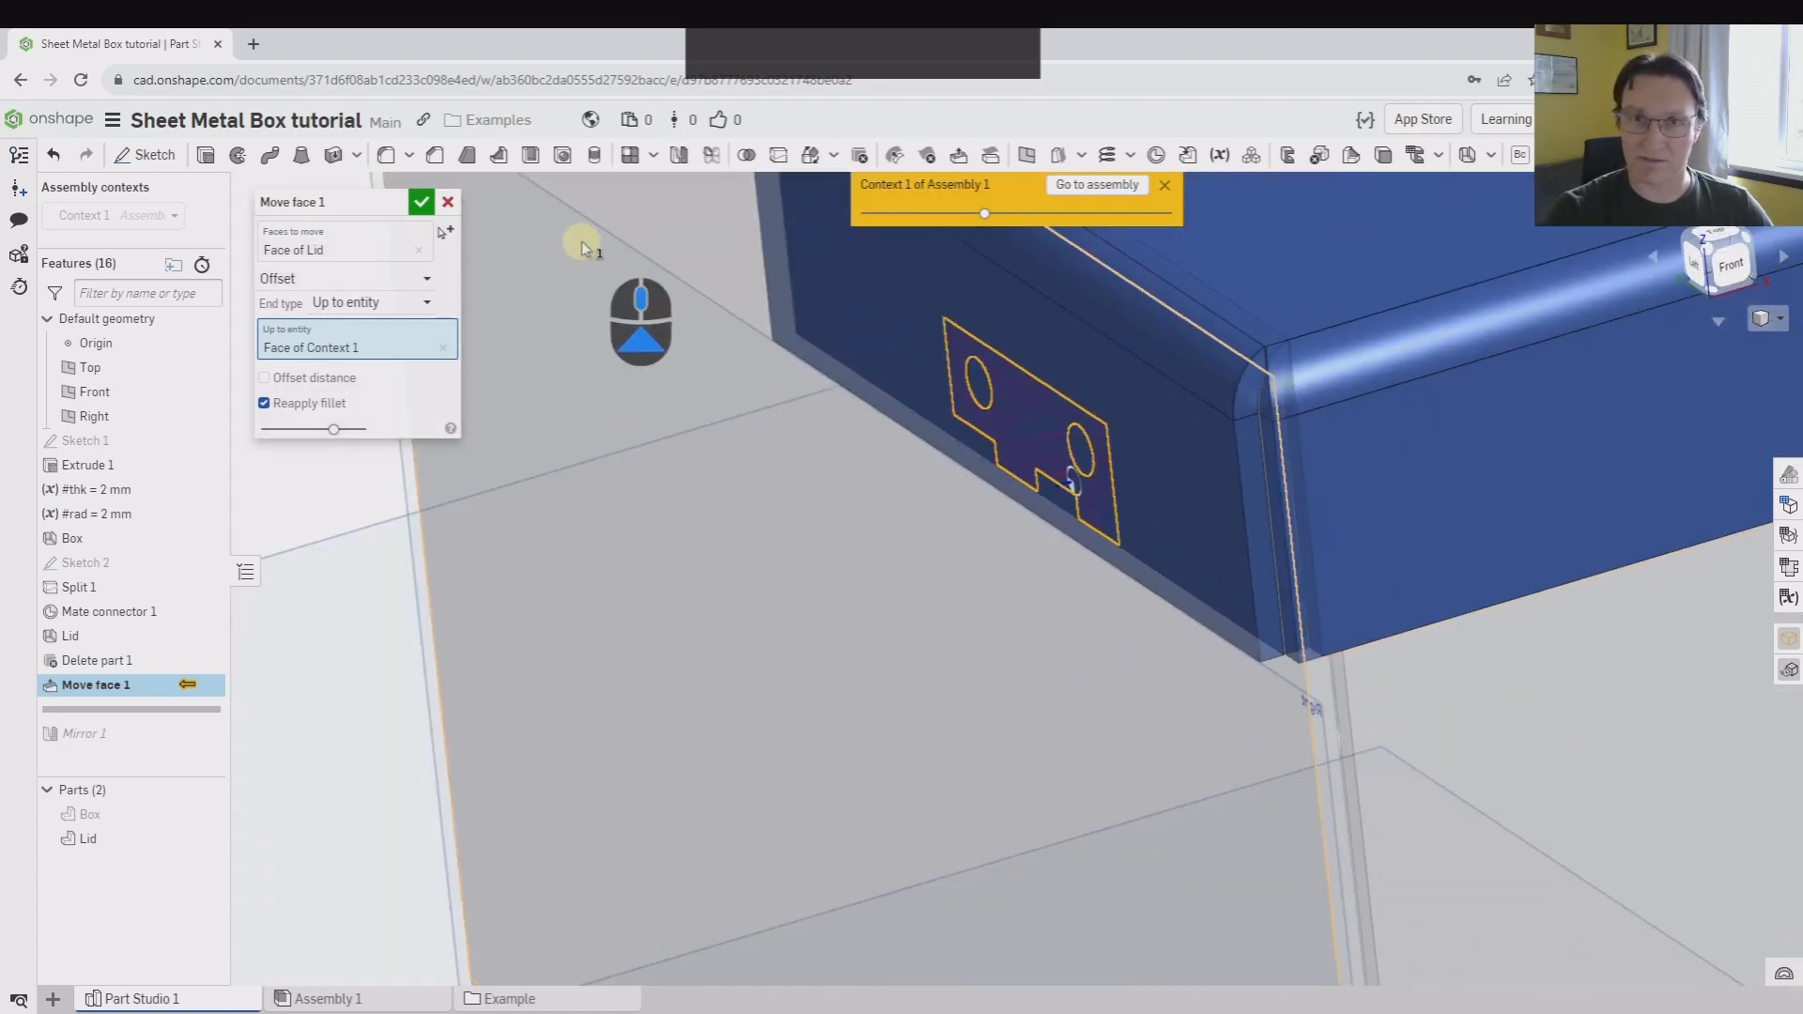
{"action": "left_click", "coordinate": [422, 204]}
{"action": "right_click_drag", "start_coordinate": [422, 207], "coordinate": [918, 559]}
{"action": "middle_click_drag", "start_coordinate": [1646, 614], "coordinate": [1413, 584]}
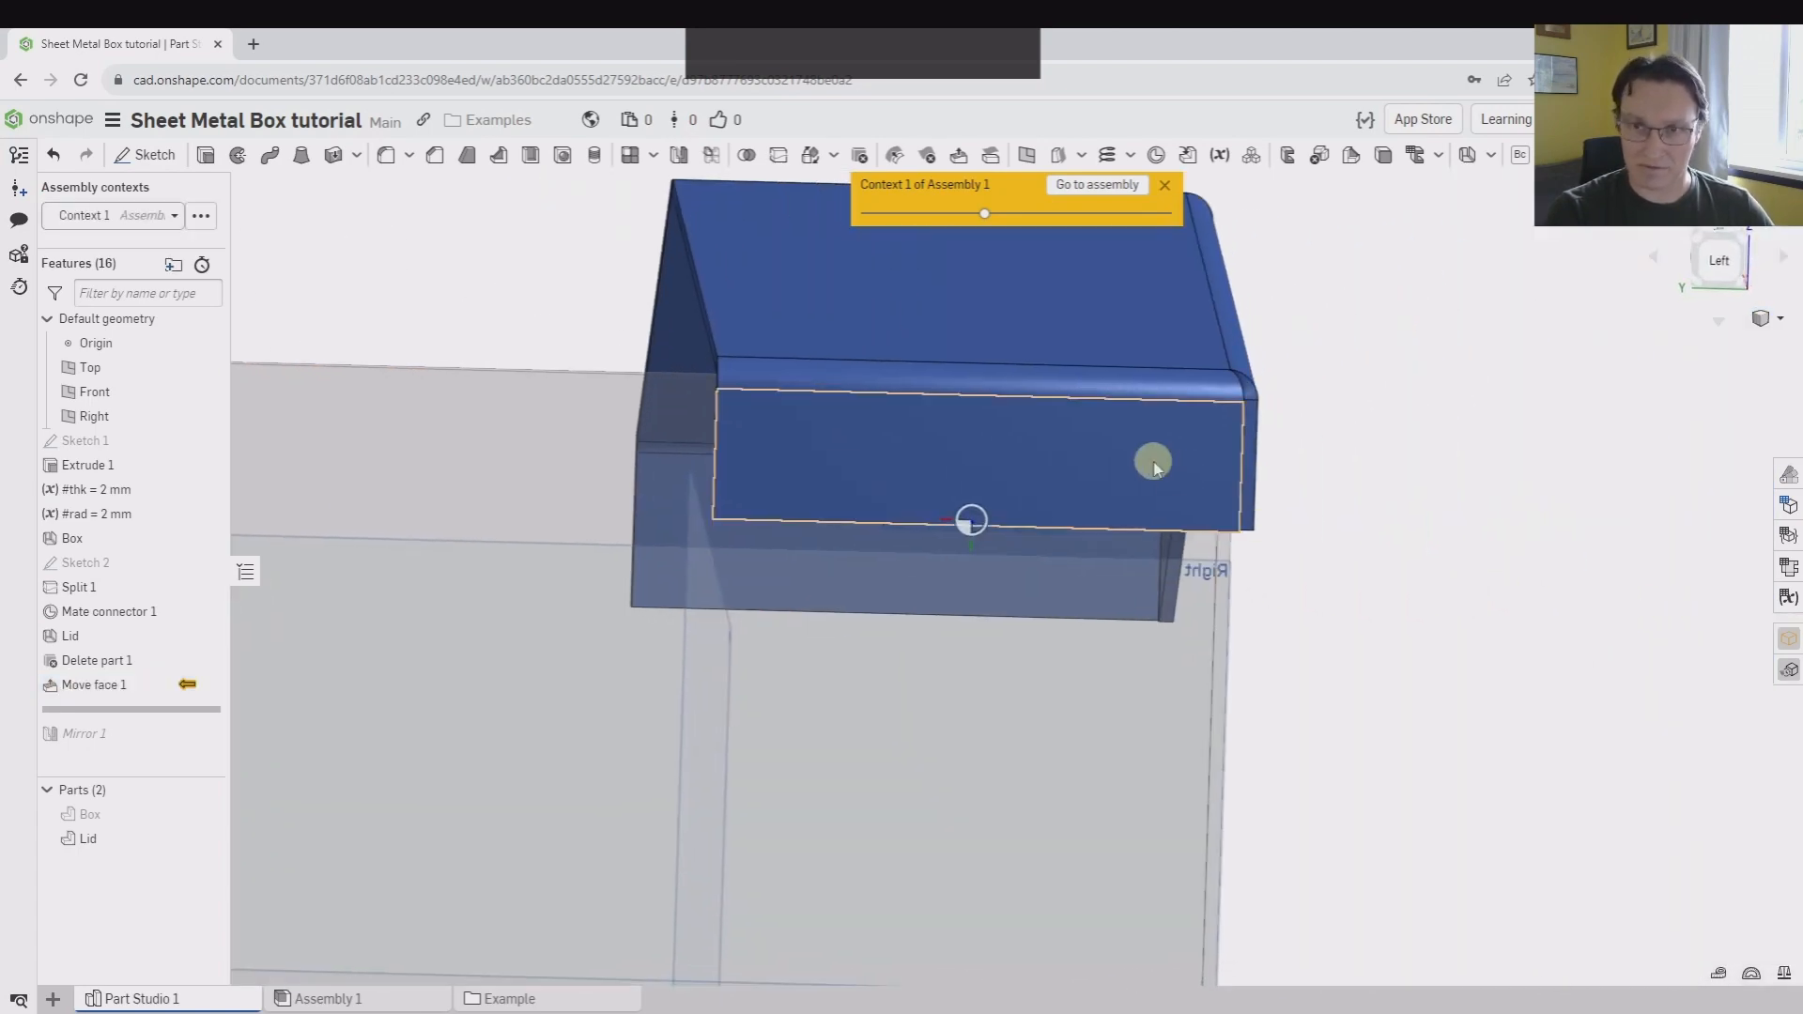
{"action": "mouse_move", "coordinate": [1515, 553]}
{"action": "right_mouse_down"}
{"action": "mouse_move", "coordinate": [1465, 486]}
{"action": "mouse_move", "coordinate": [1490, 527]}
{"action": "right_mouse_up"}
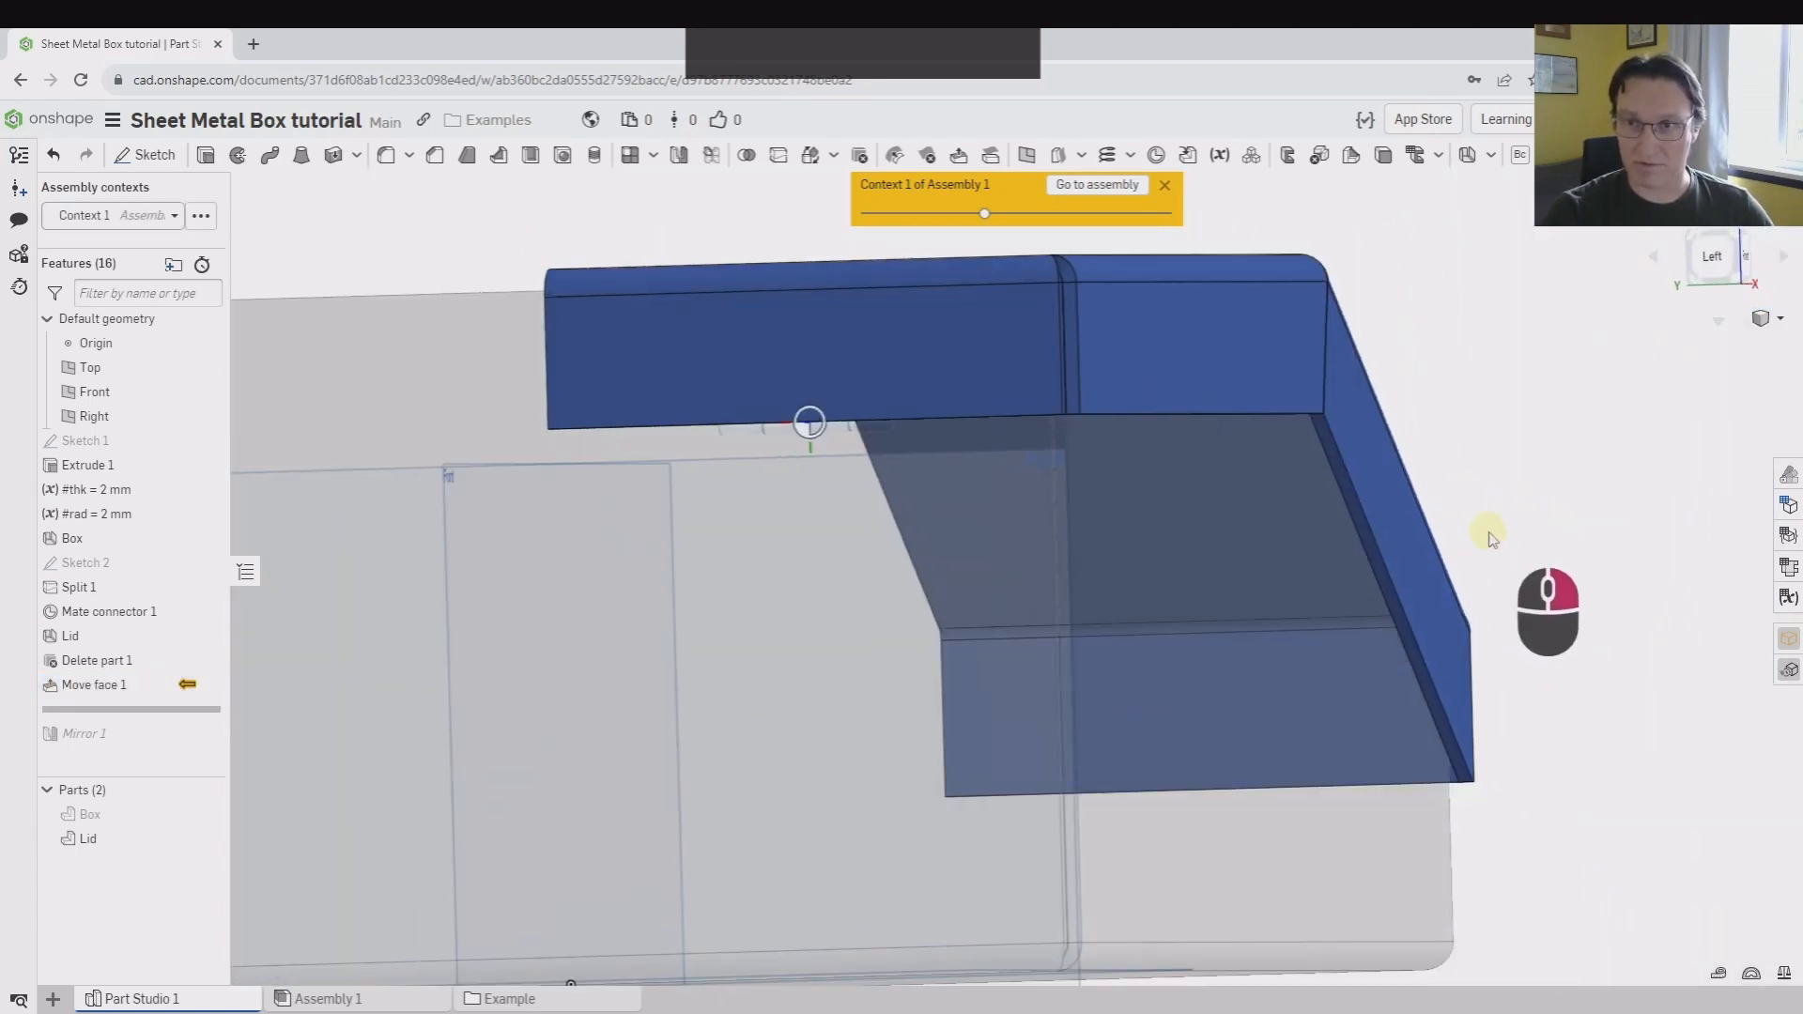
Sketch on the lid's outer end face and project the edges of the hinge leaf's two screw holes into it with Use
{"action": "left_click", "coordinate": [791, 343]}
{"action": "key", "text": "shift+s"}
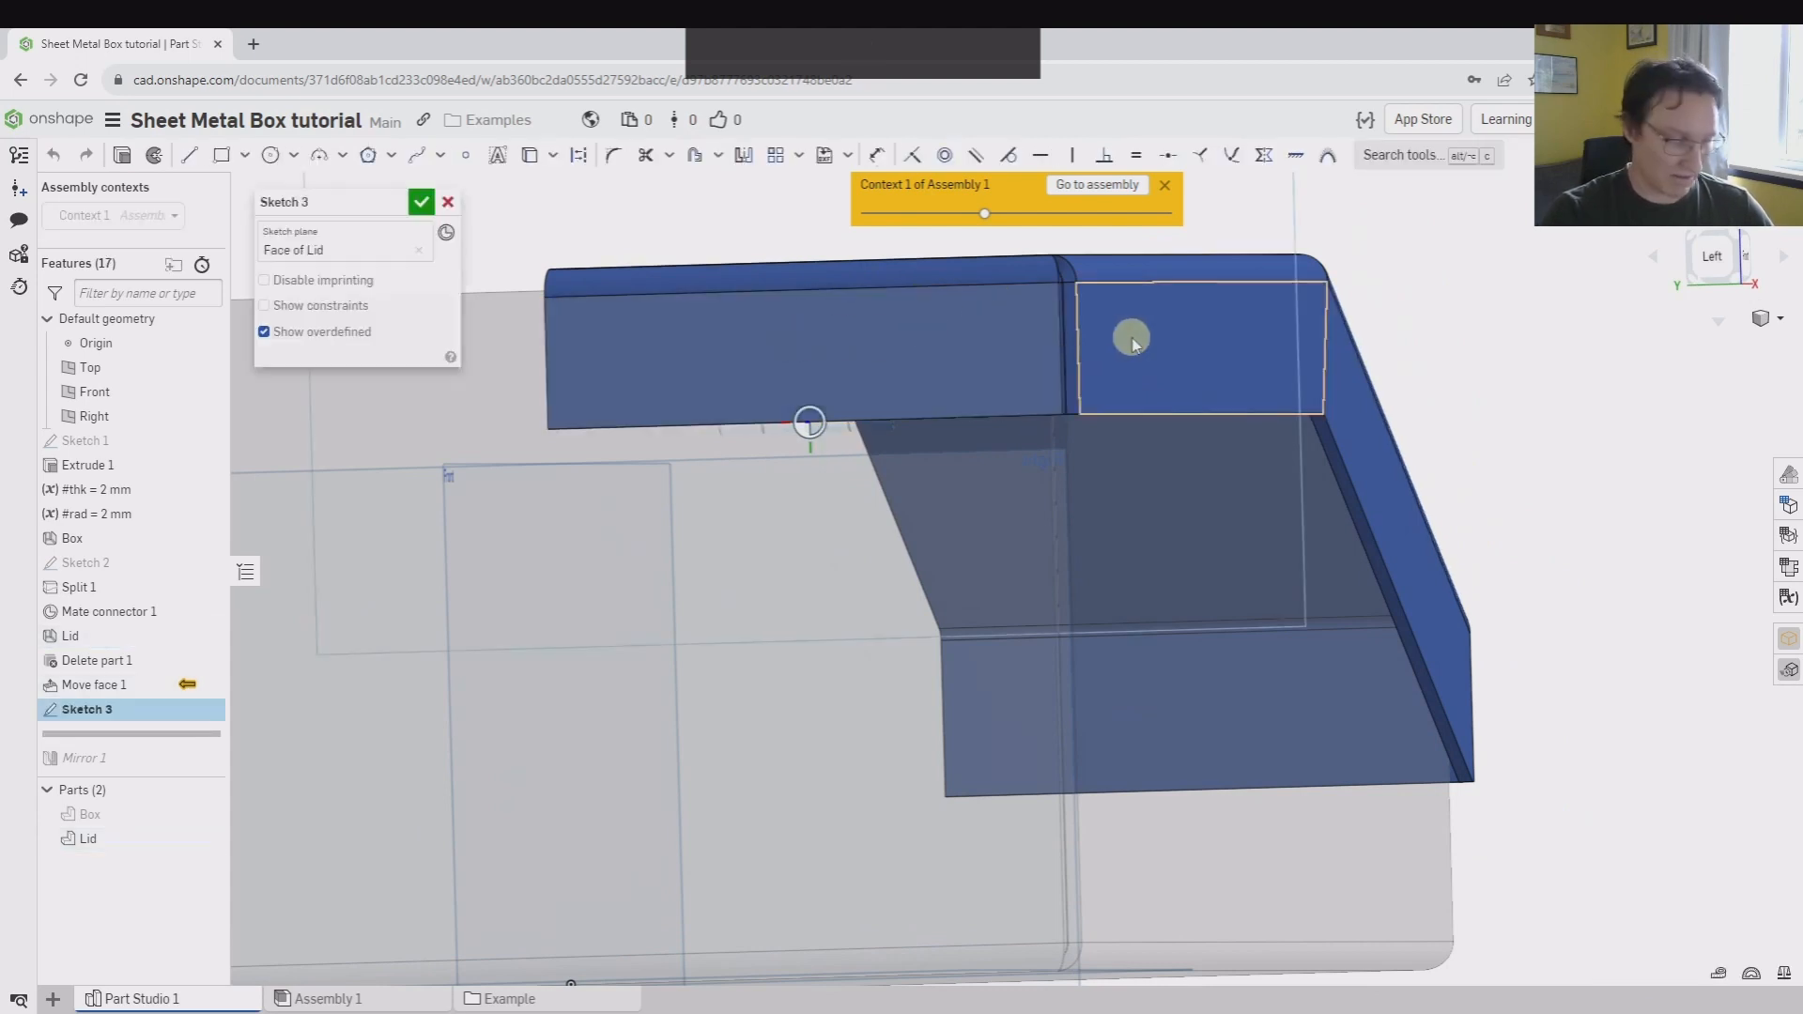
{"action": "key", "text": "shift+t"}
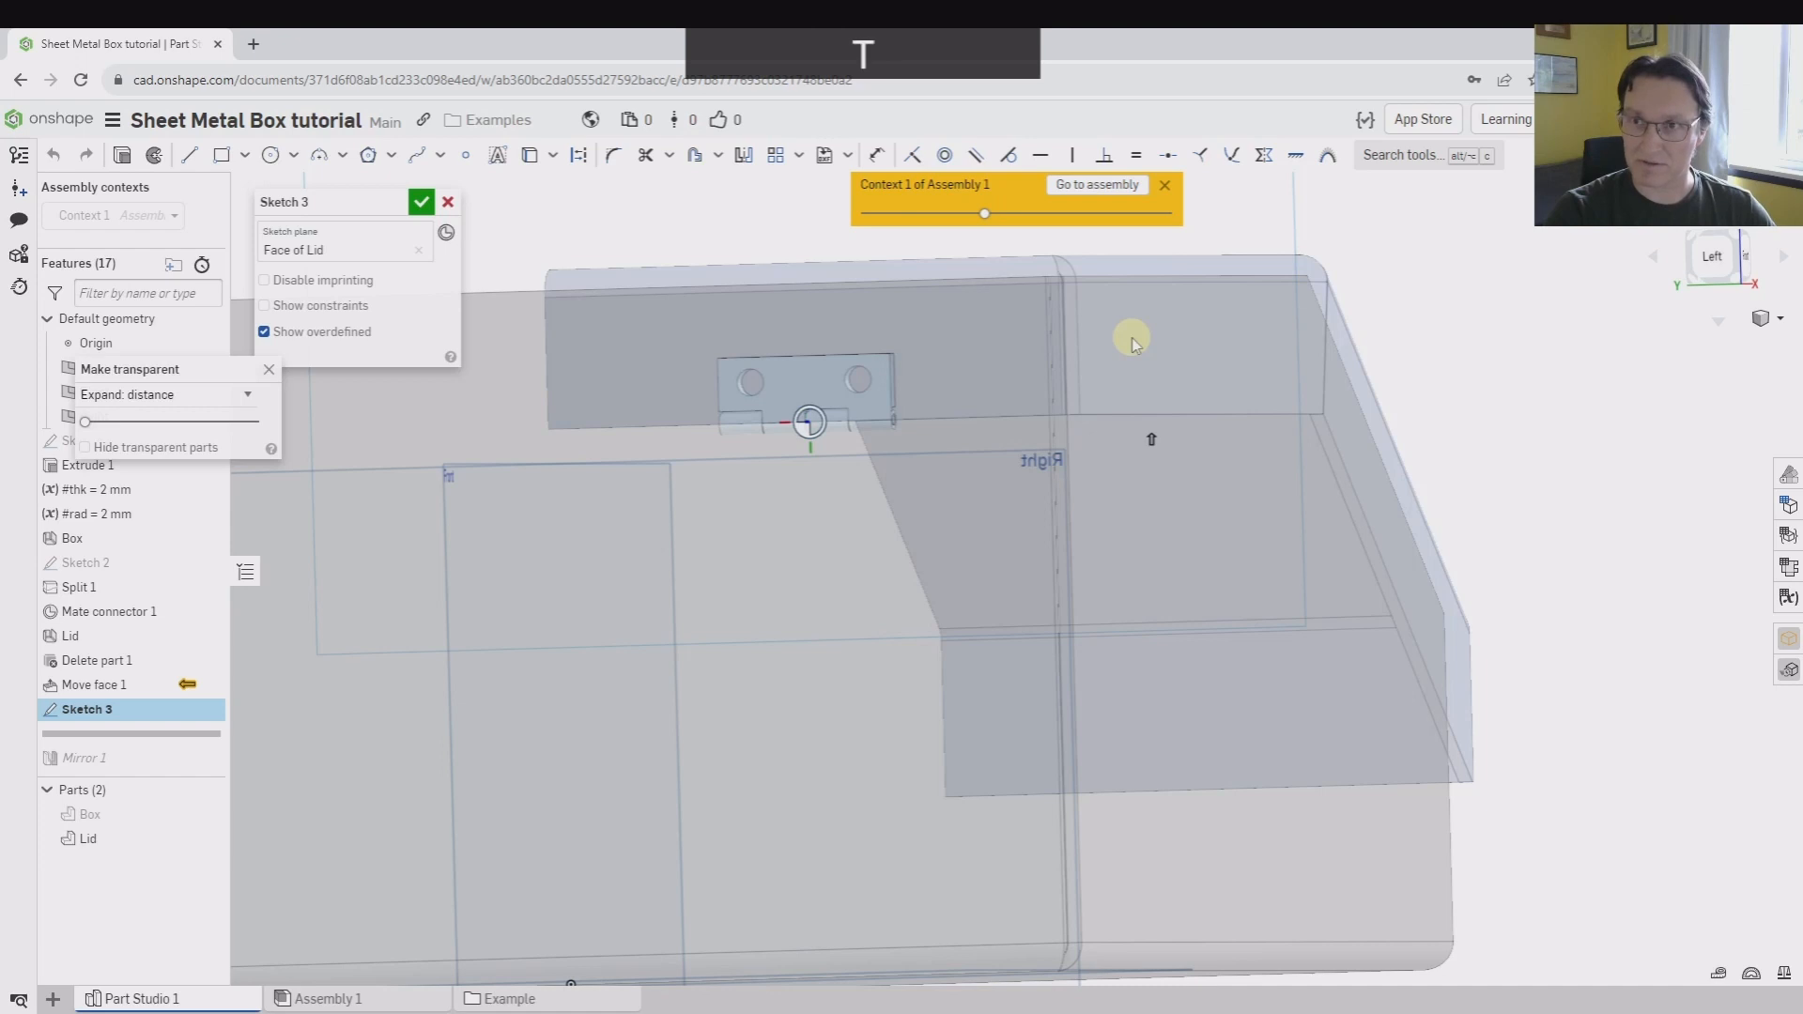
{"action": "scroll", "coordinate": [764, 407], "scroll_direction": "up", "scroll_amount": 3}
{"action": "left_click", "coordinate": [692, 372]}
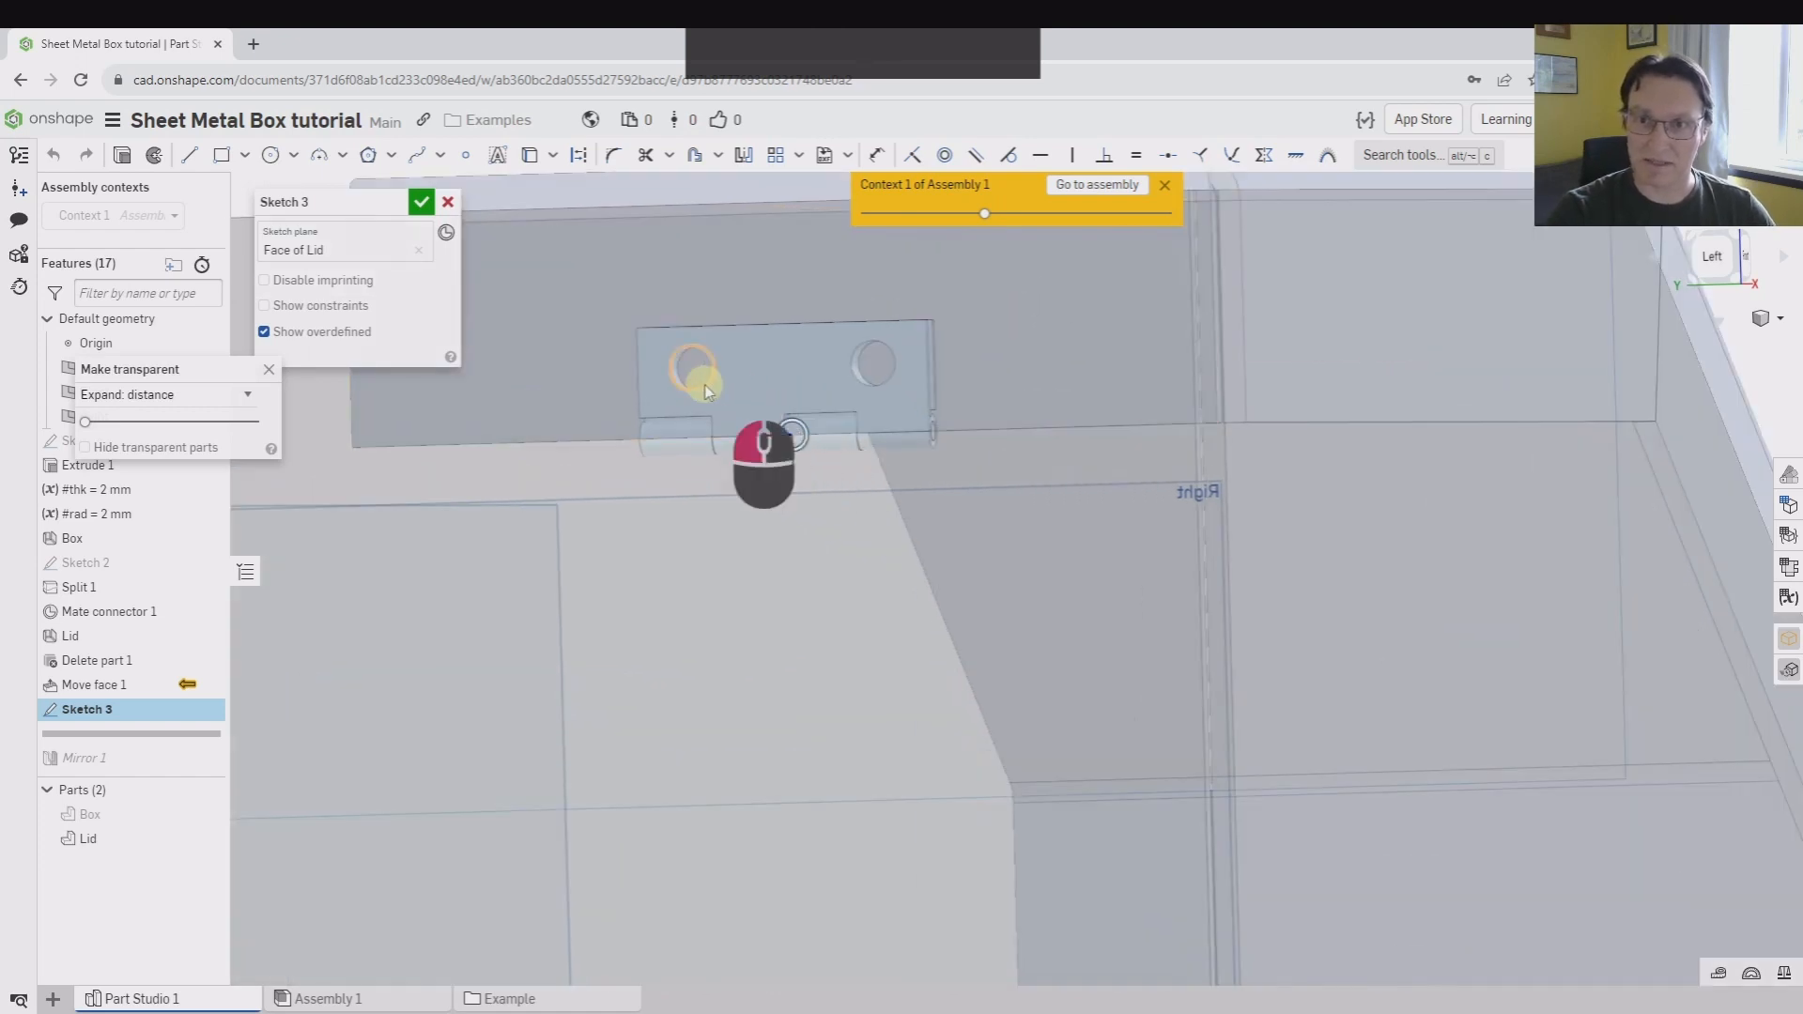
{"action": "left_click", "coordinate": [876, 387]}
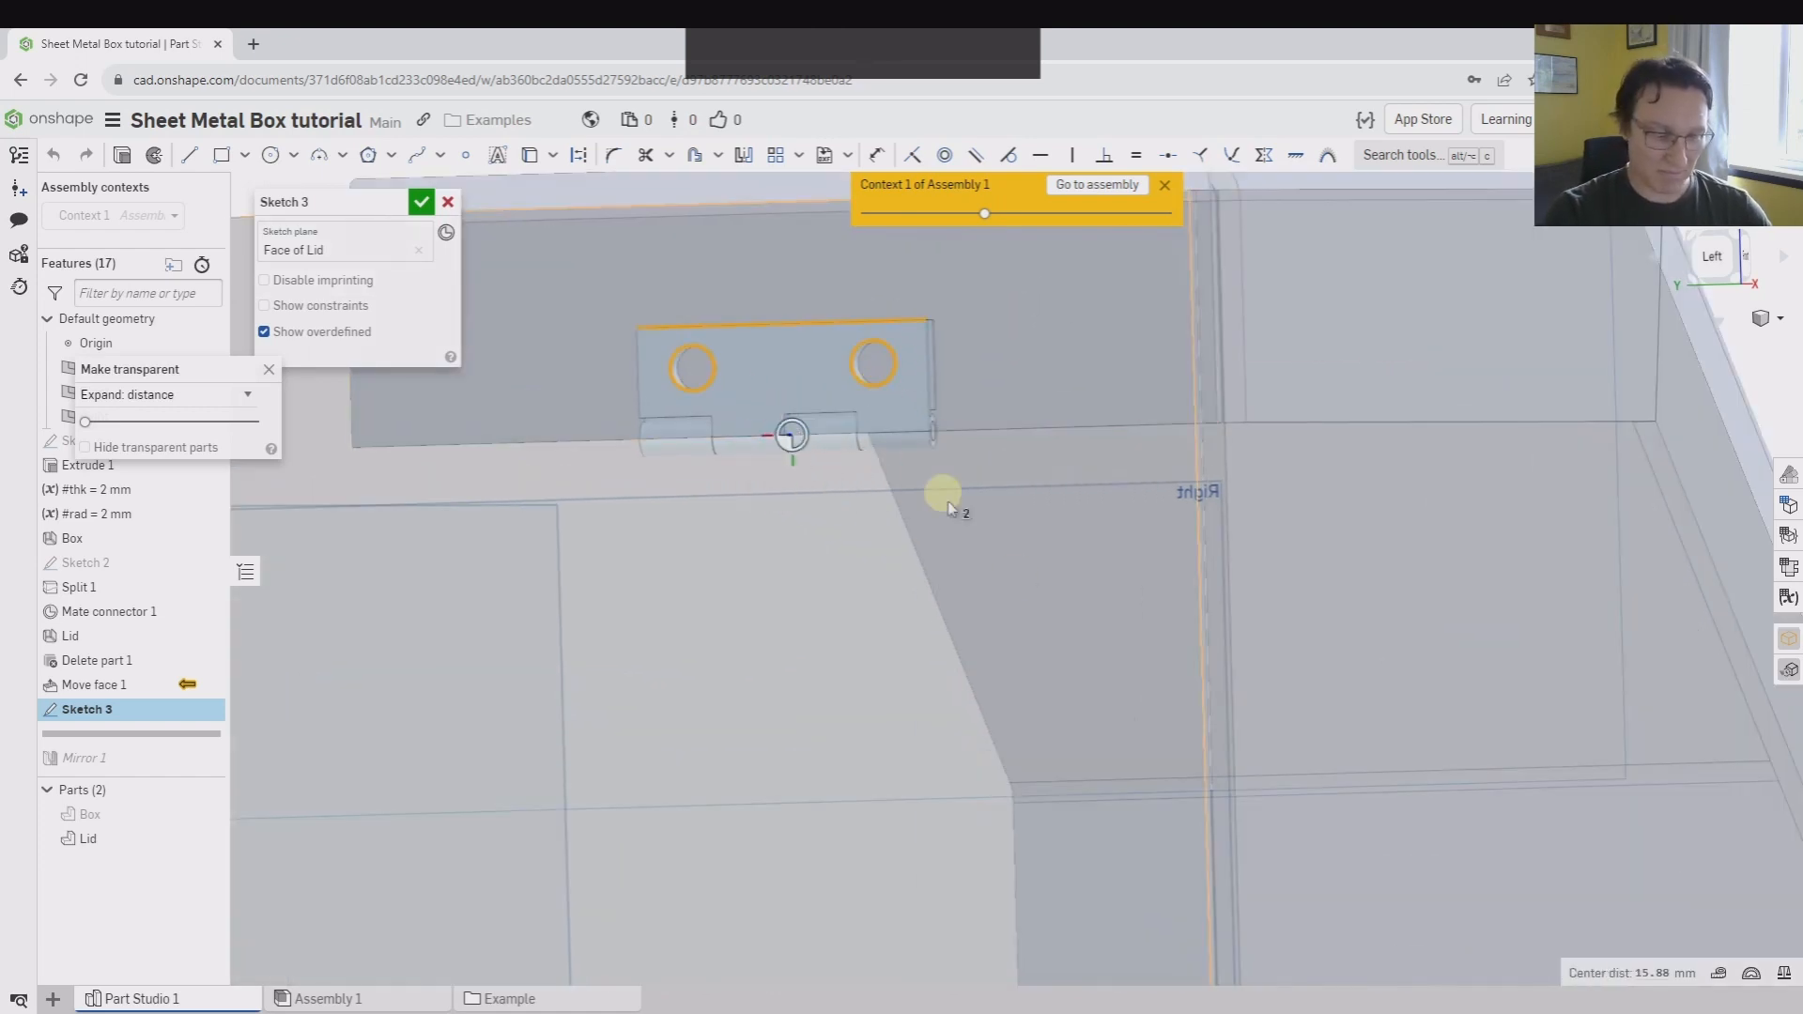
{"action": "key", "text": "u"}
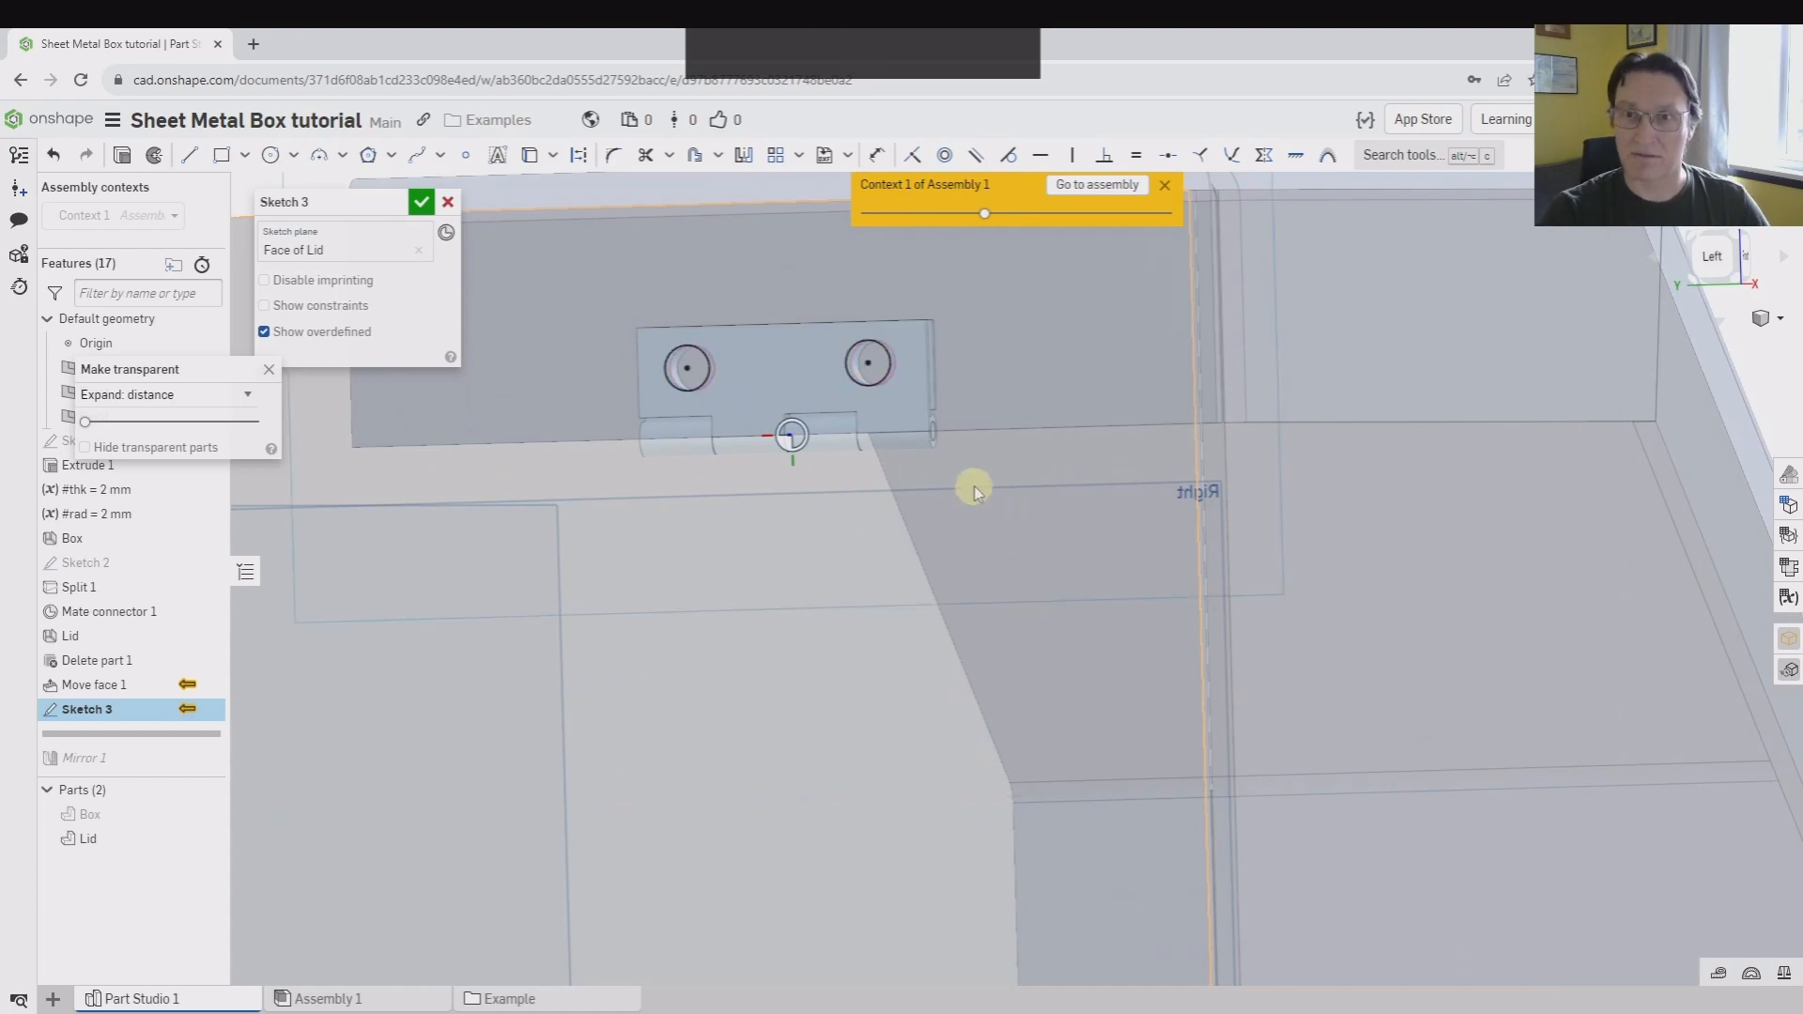
{"action": "left_click", "coordinate": [419, 203]}
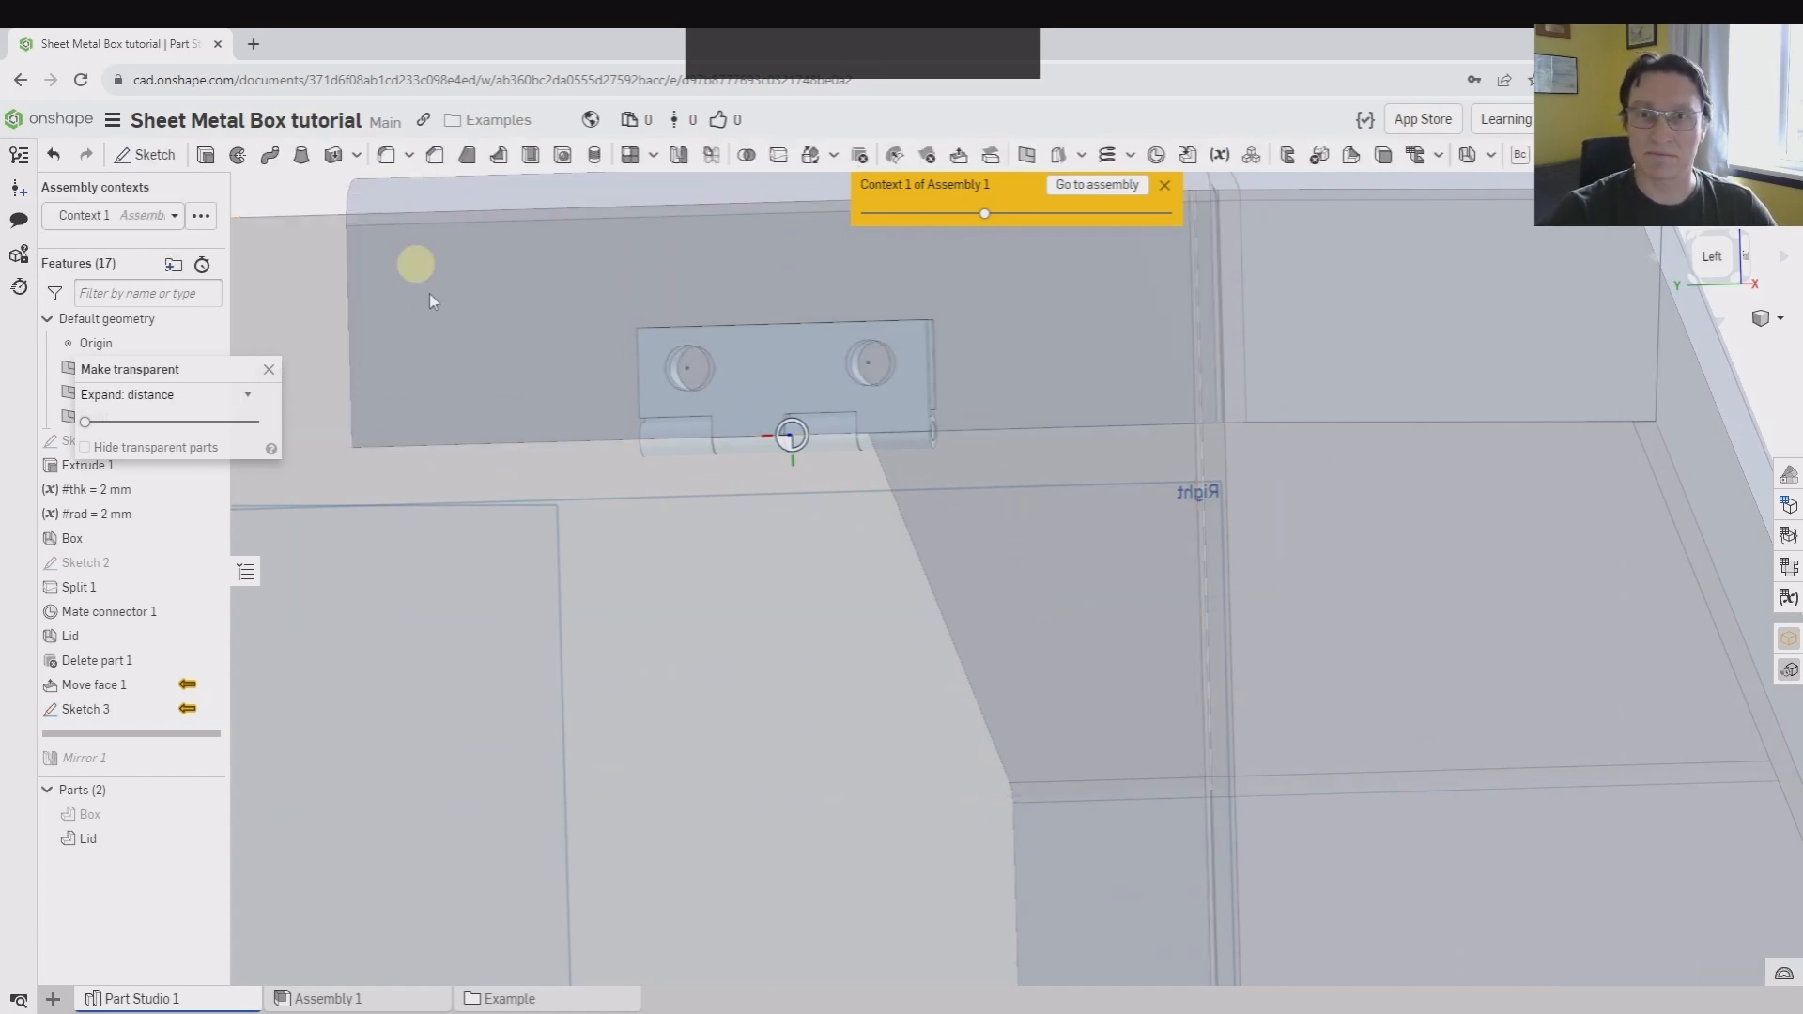
End the transparent display of the lid and show the Box part
{"action": "mouse_move", "coordinate": [1127, 656]}
{"action": "right_mouse_down"}
{"action": "mouse_move", "coordinate": [1010, 587]}
{"action": "mouse_move", "coordinate": [1079, 614]}
{"action": "right_mouse_up"}
{"action": "scroll", "coordinate": [1080, 615], "scroll_direction": "down", "scroll_amount": 3}
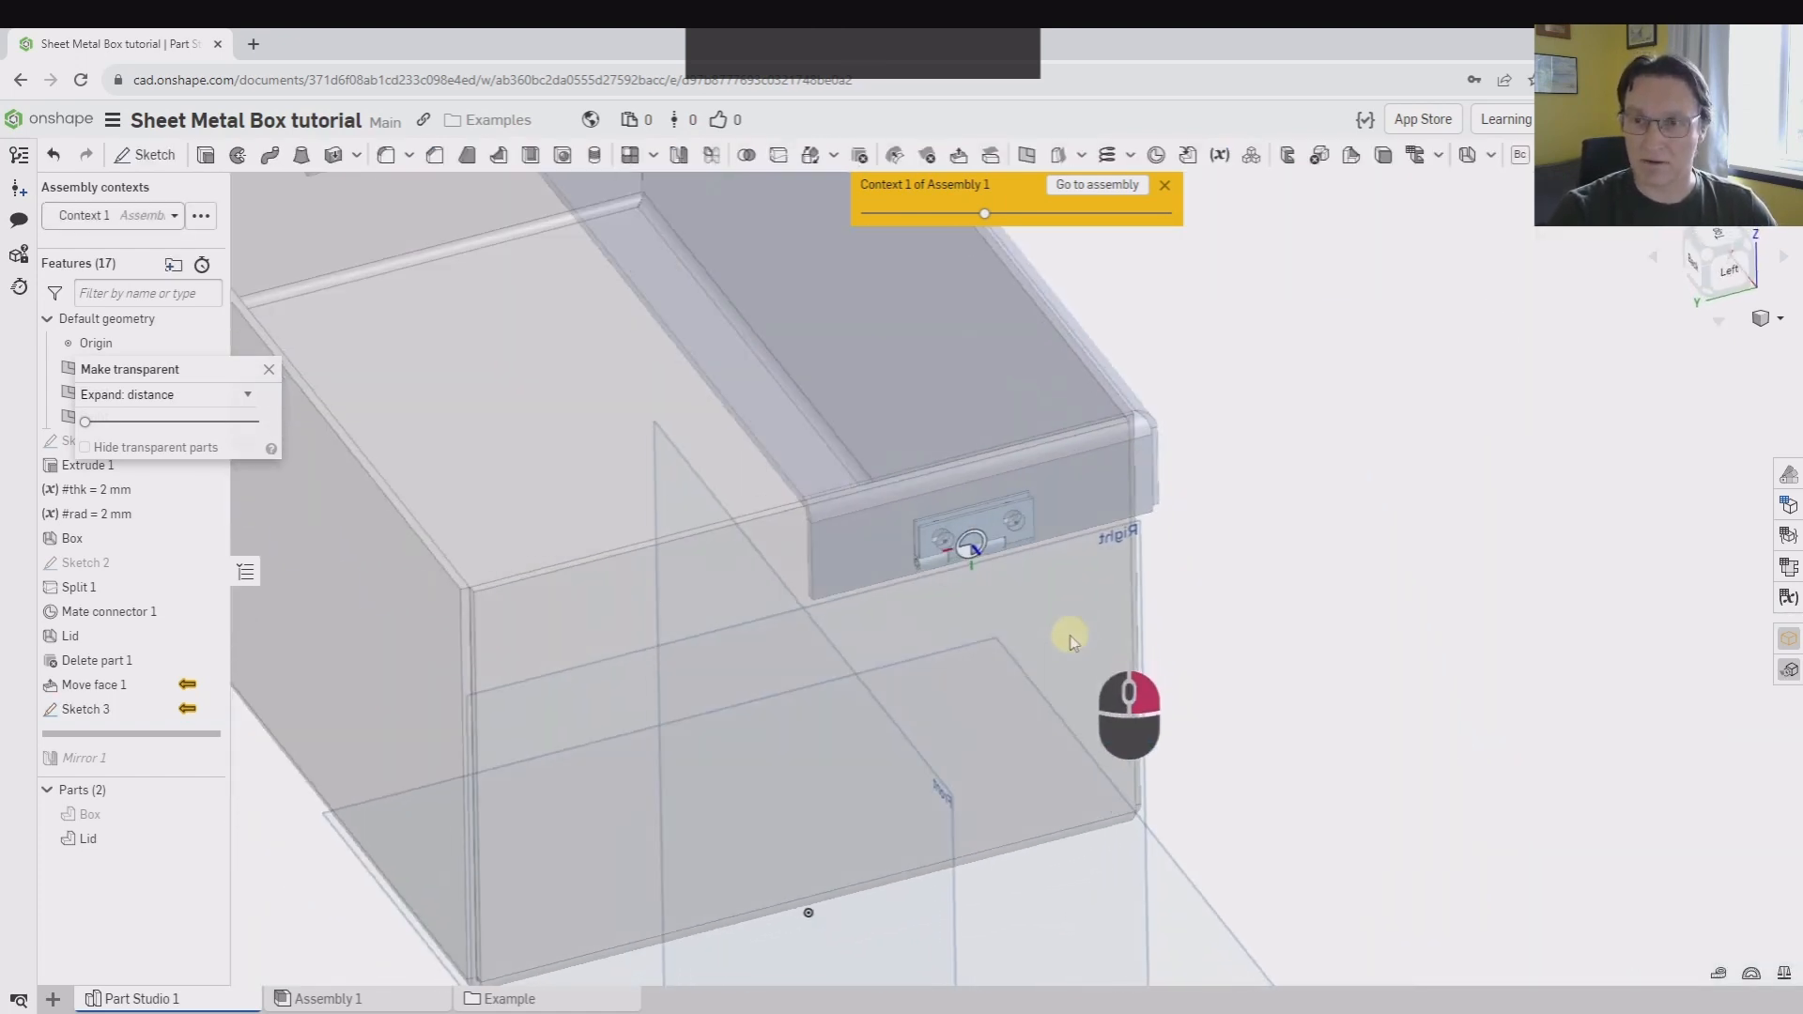
{"action": "left_click", "coordinate": [271, 373]}
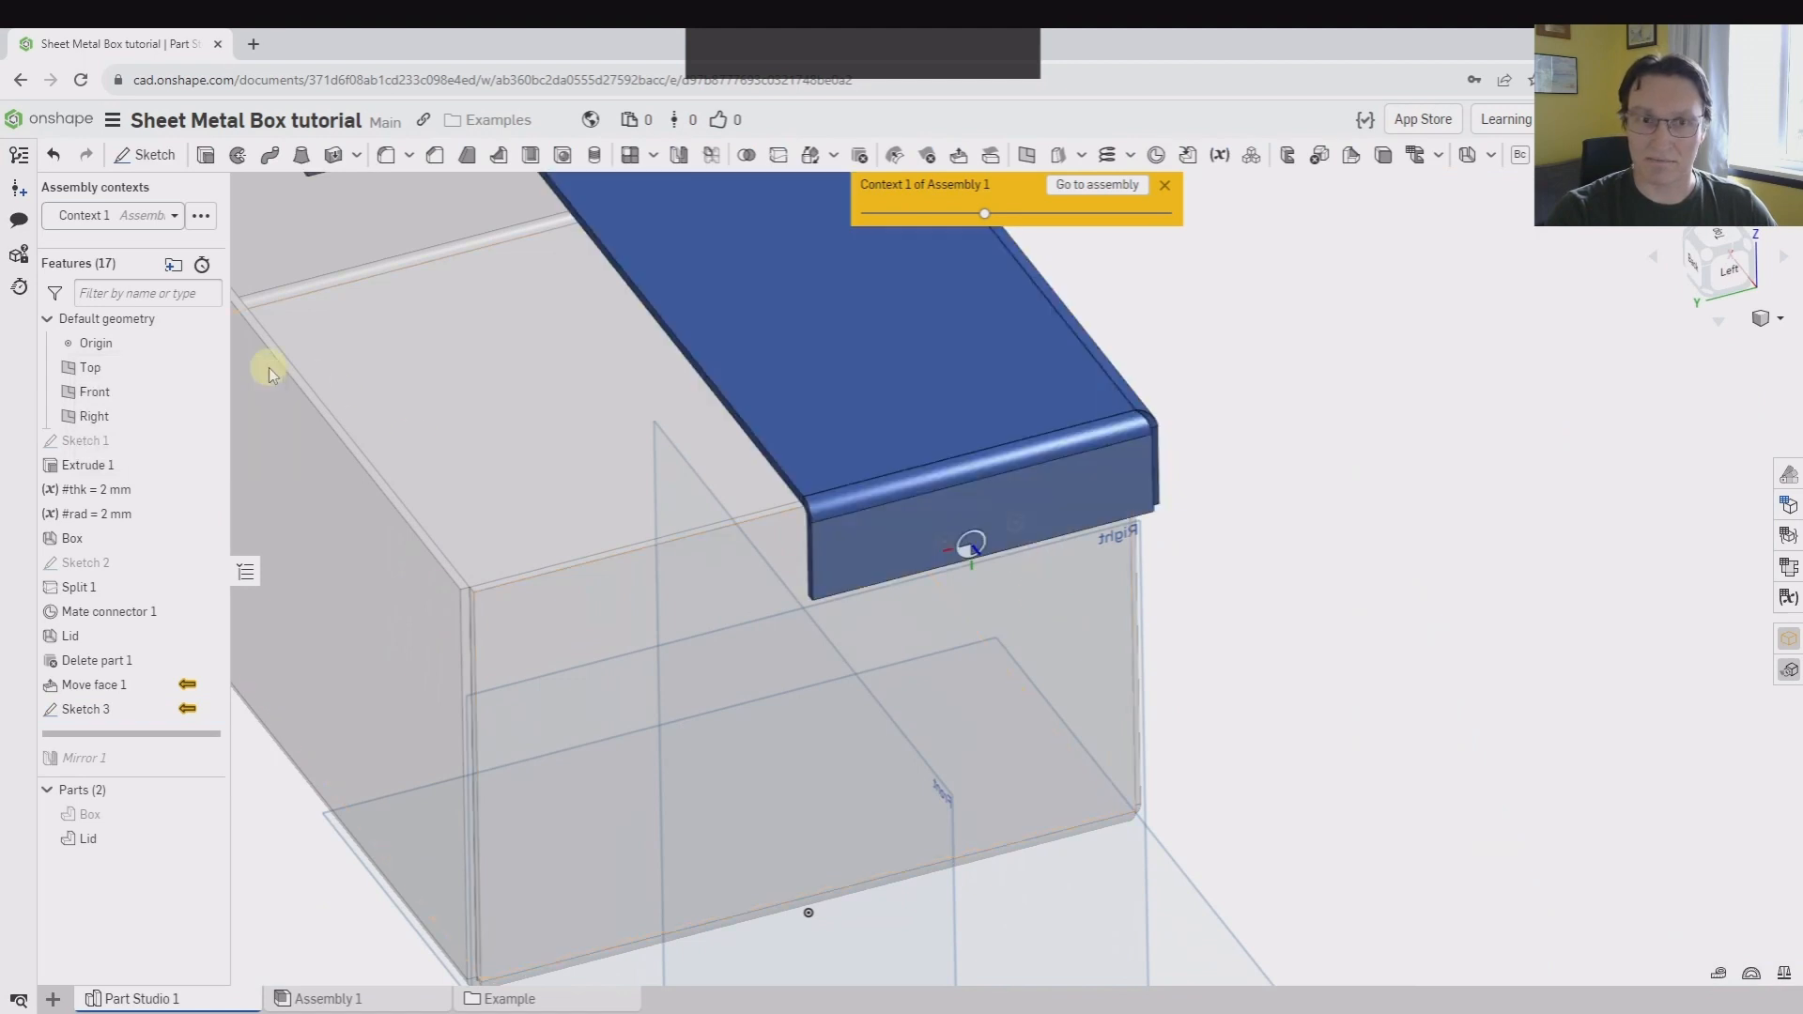
{"action": "left_click", "coordinate": [208, 814]}
{"action": "right_click_drag", "start_coordinate": [1409, 601], "coordinate": [1474, 629]}
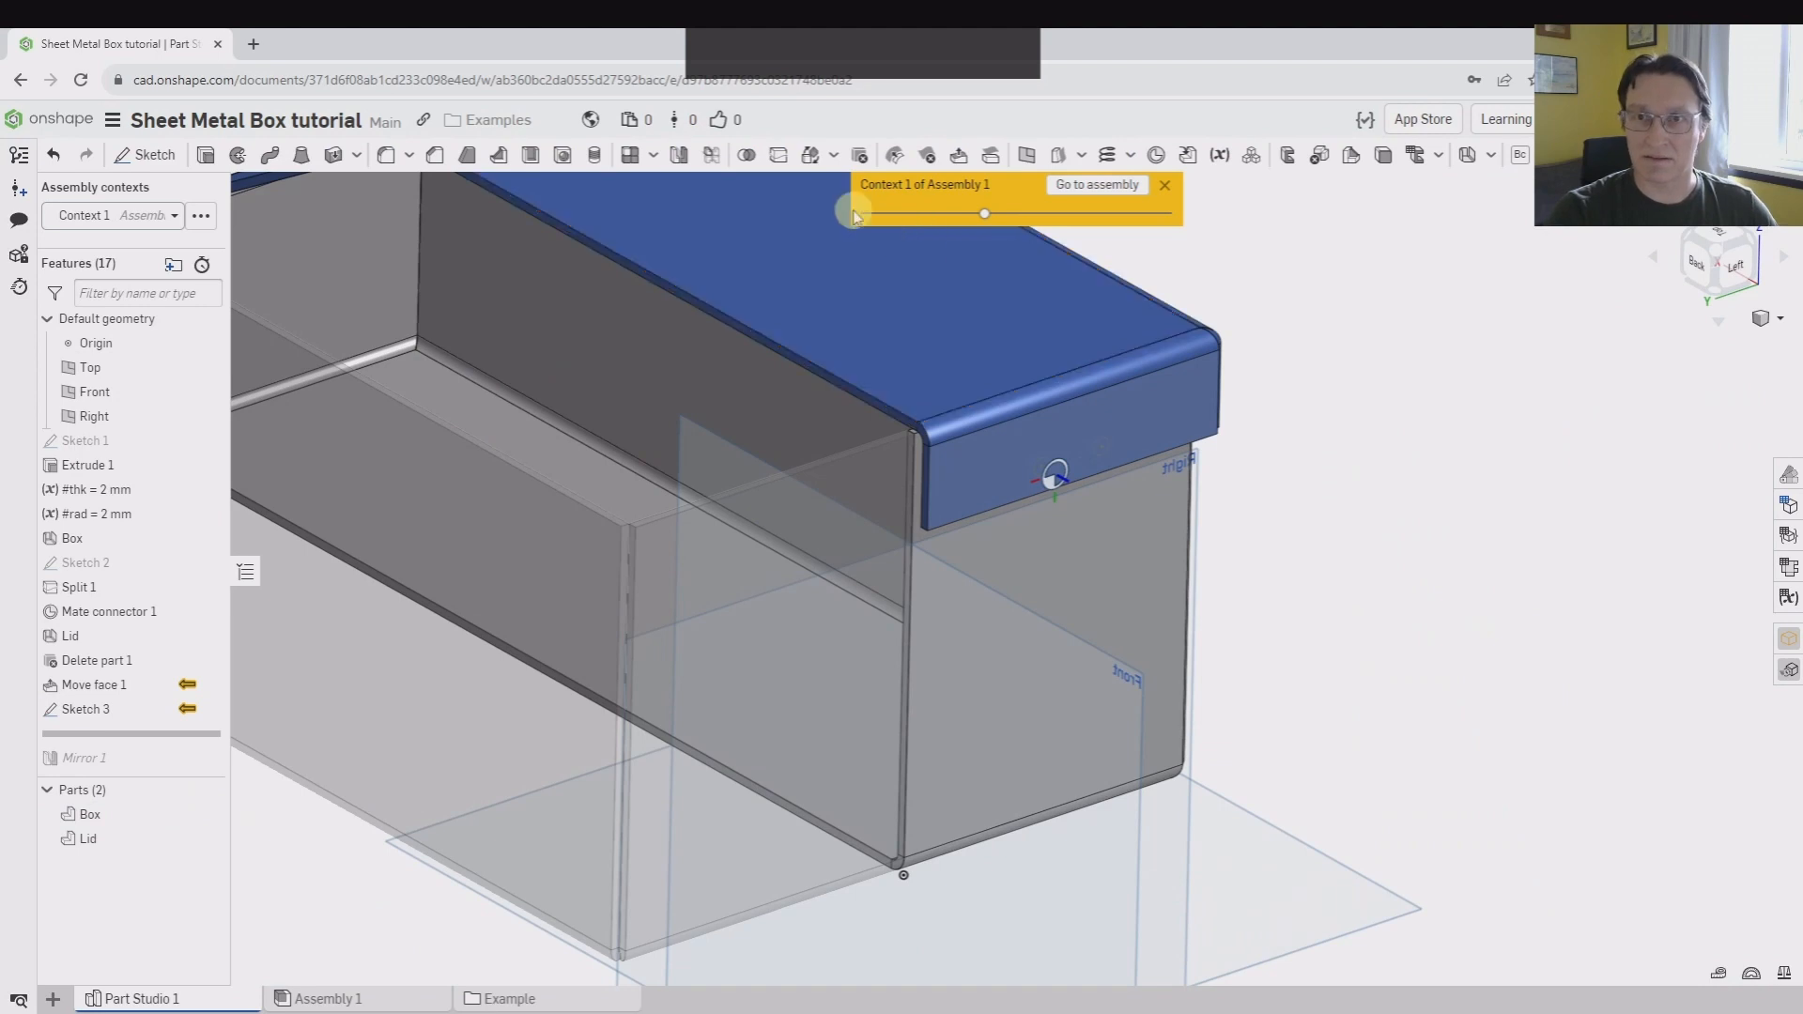
Set up a simple Hole with end type Up to entity, using the inner face of the box's end wall as the limit
{"action": "left_click", "coordinate": [279, 161]}
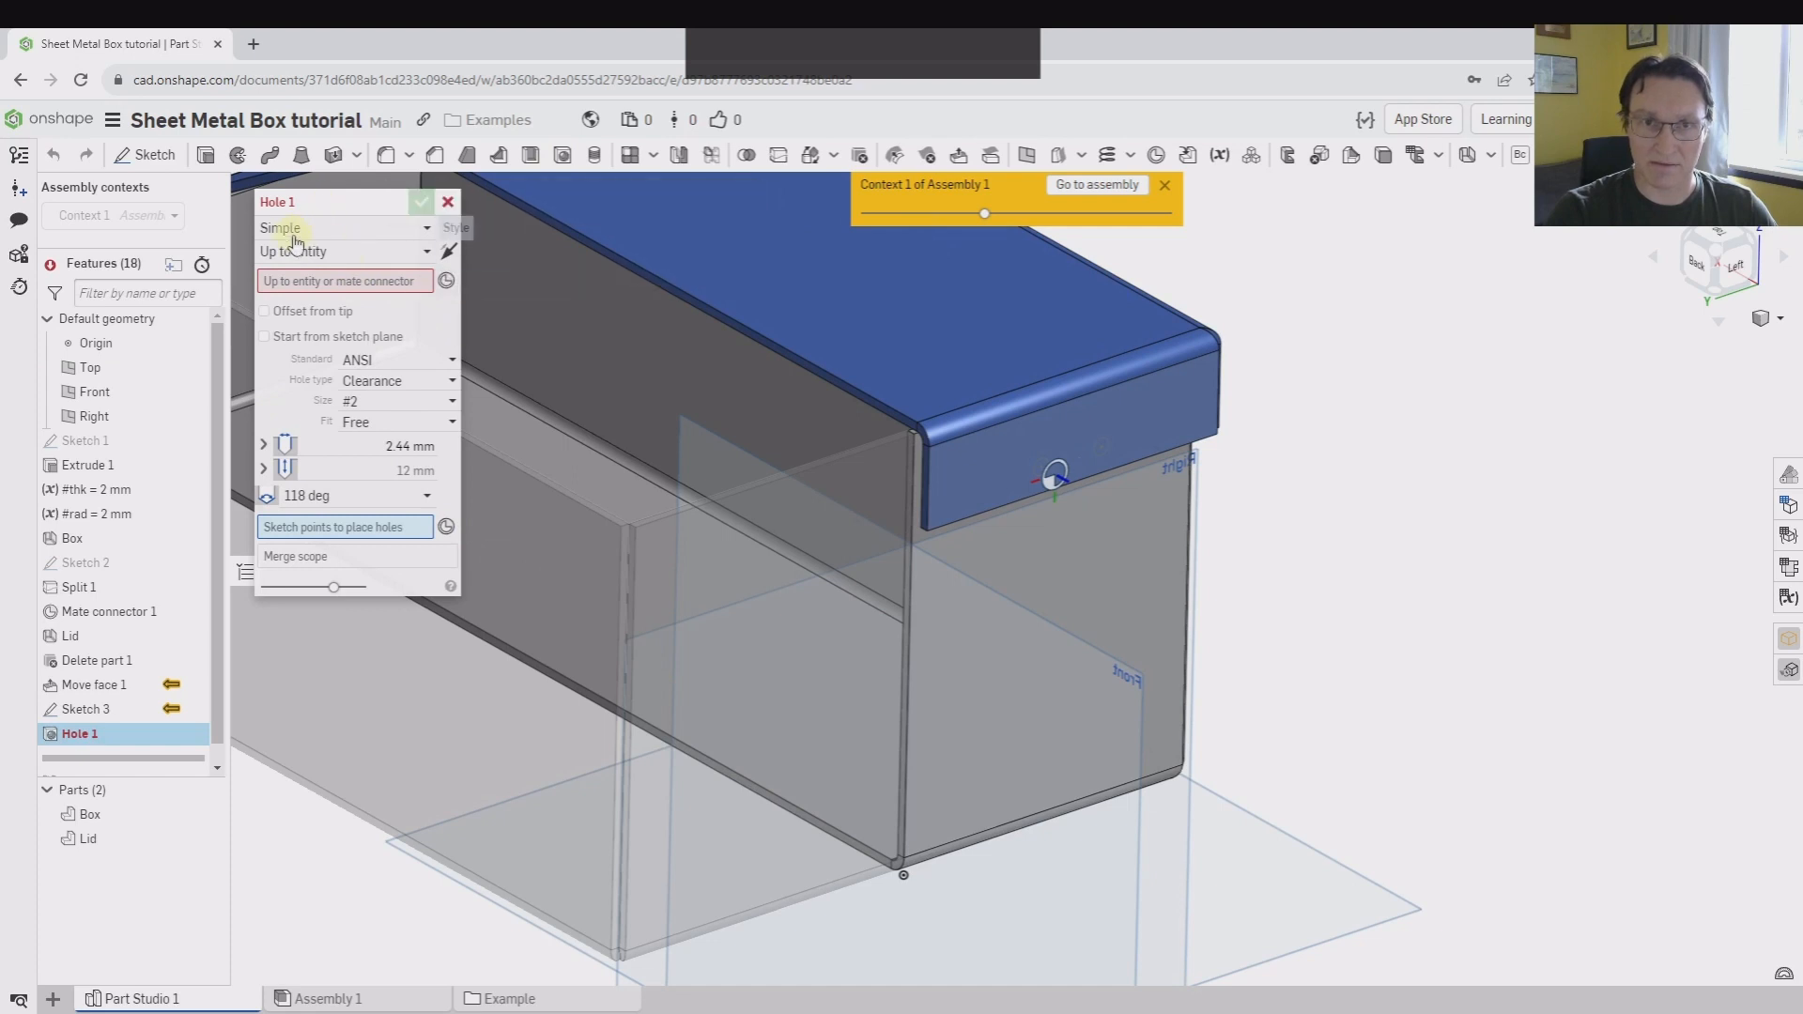
{"action": "scroll", "coordinate": [719, 404], "scroll_direction": "up", "scroll_amount": 3}
{"action": "left_click", "coordinate": [305, 280]}
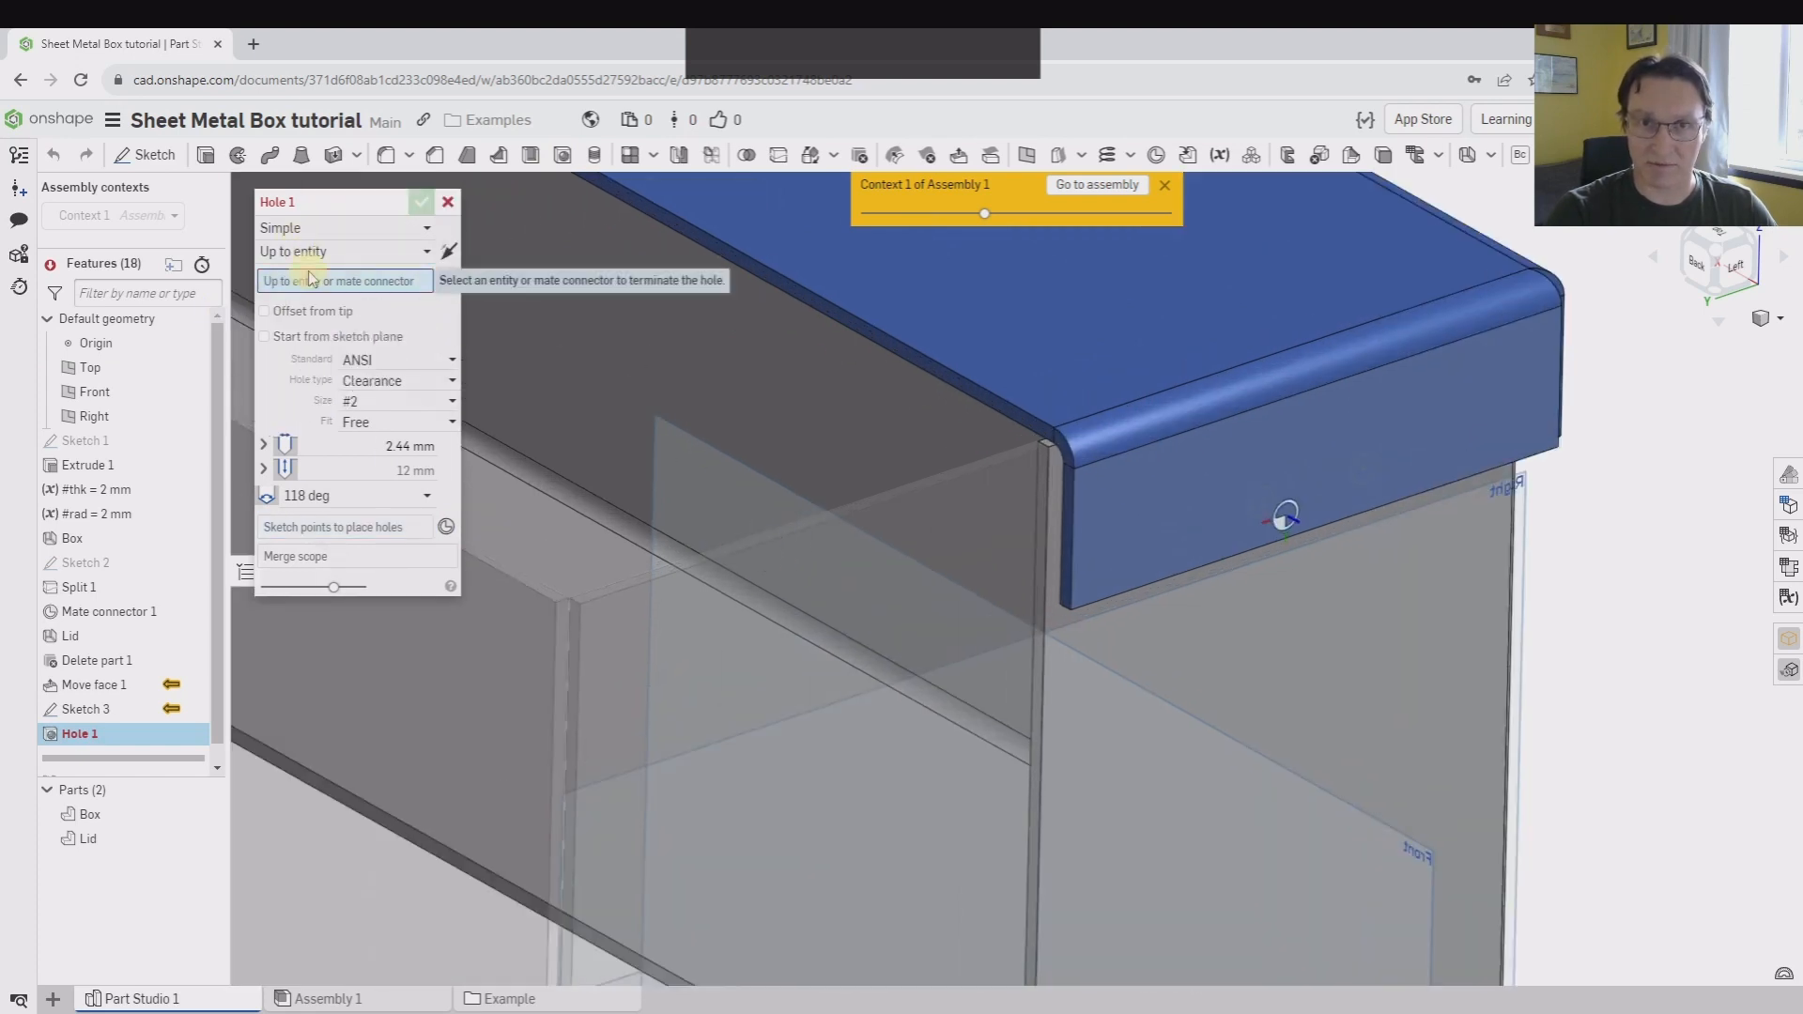
{"action": "right_click_drag", "start_coordinate": [1294, 622], "coordinate": [1406, 606]}
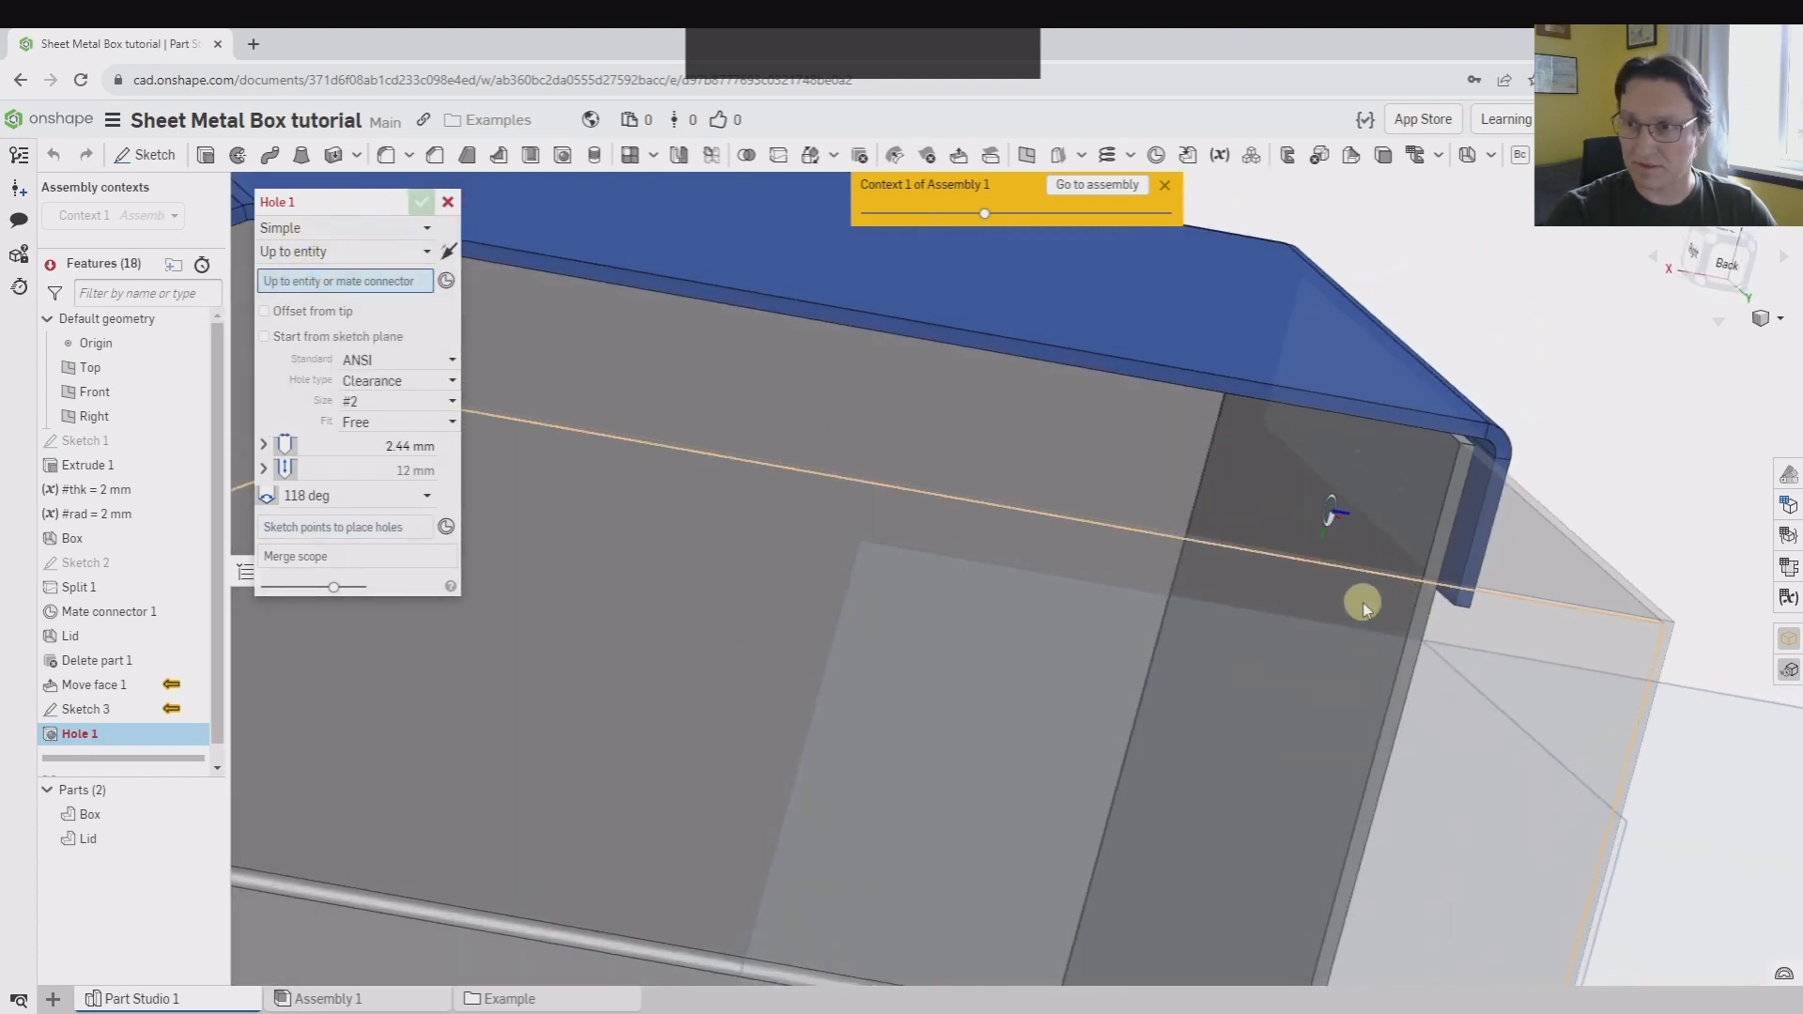
{"action": "scroll", "coordinate": [1310, 490], "scroll_direction": "down", "scroll_amount": 2}
{"action": "left_click", "coordinate": [1199, 453]}
{"action": "scroll", "coordinate": [1434, 507], "scroll_direction": "up", "scroll_amount": 3}
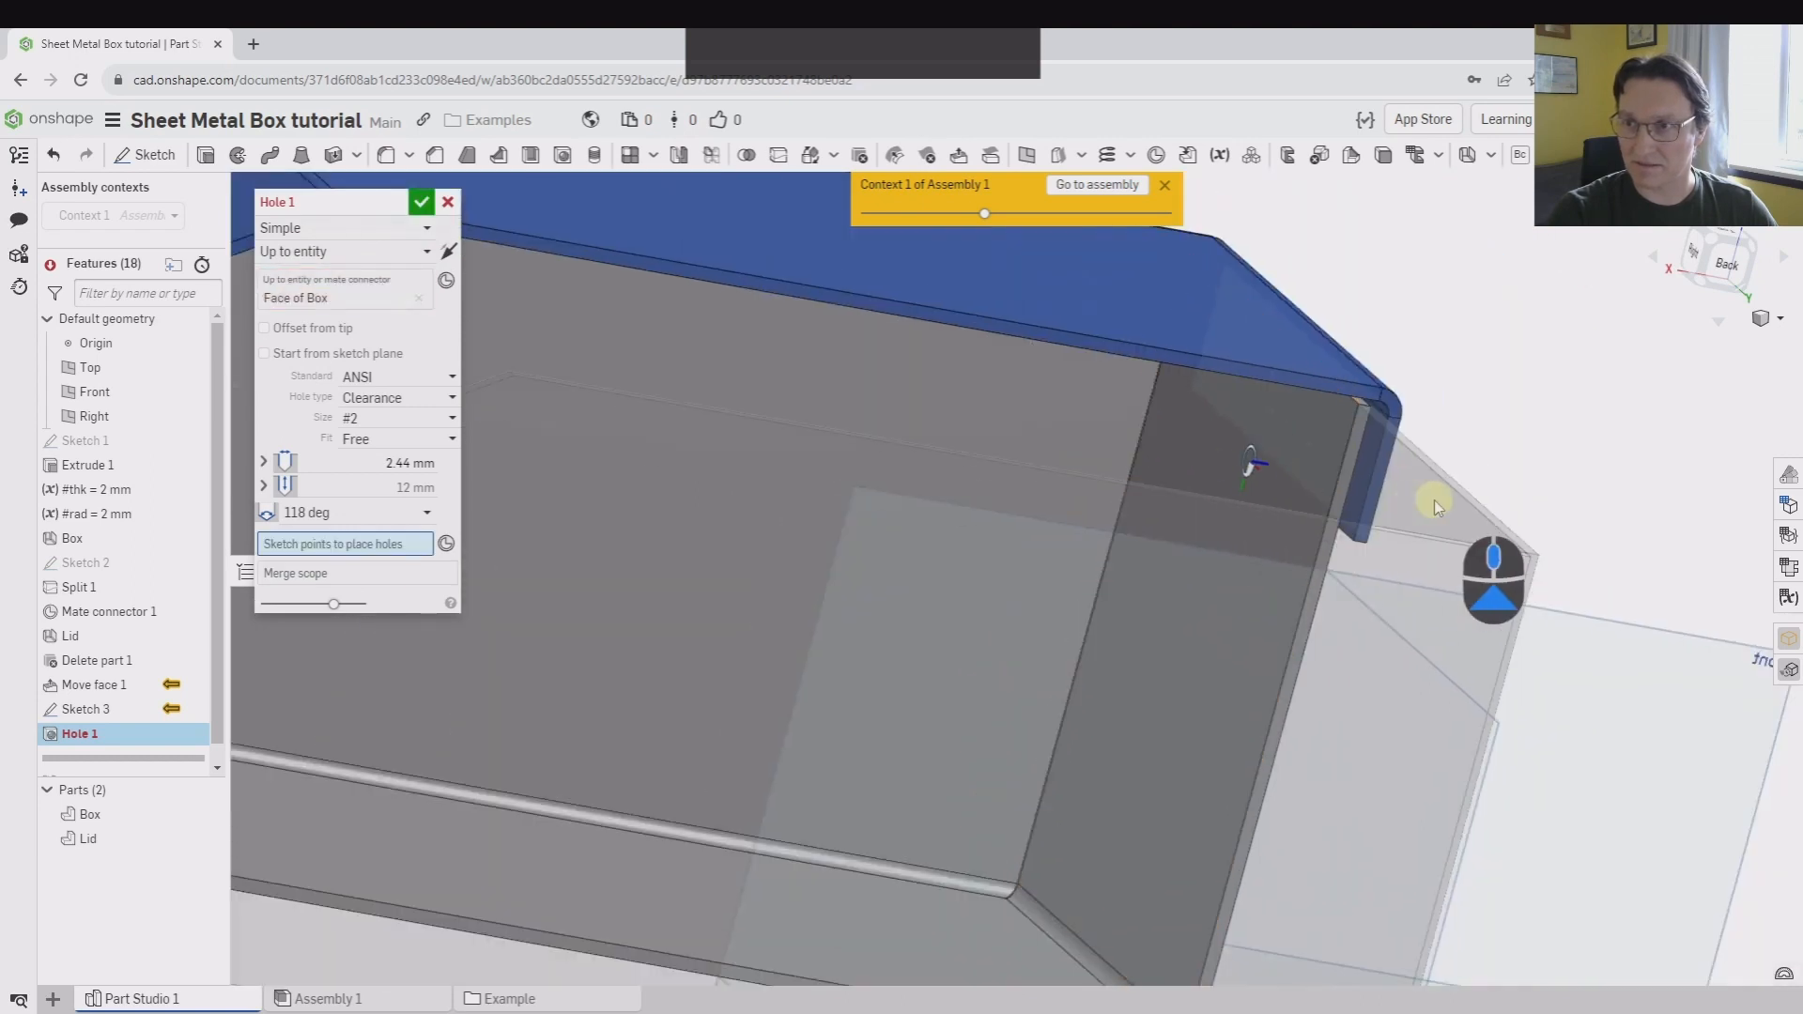
{"action": "right_click_drag", "start_coordinate": [1434, 503], "coordinate": [1361, 482]}
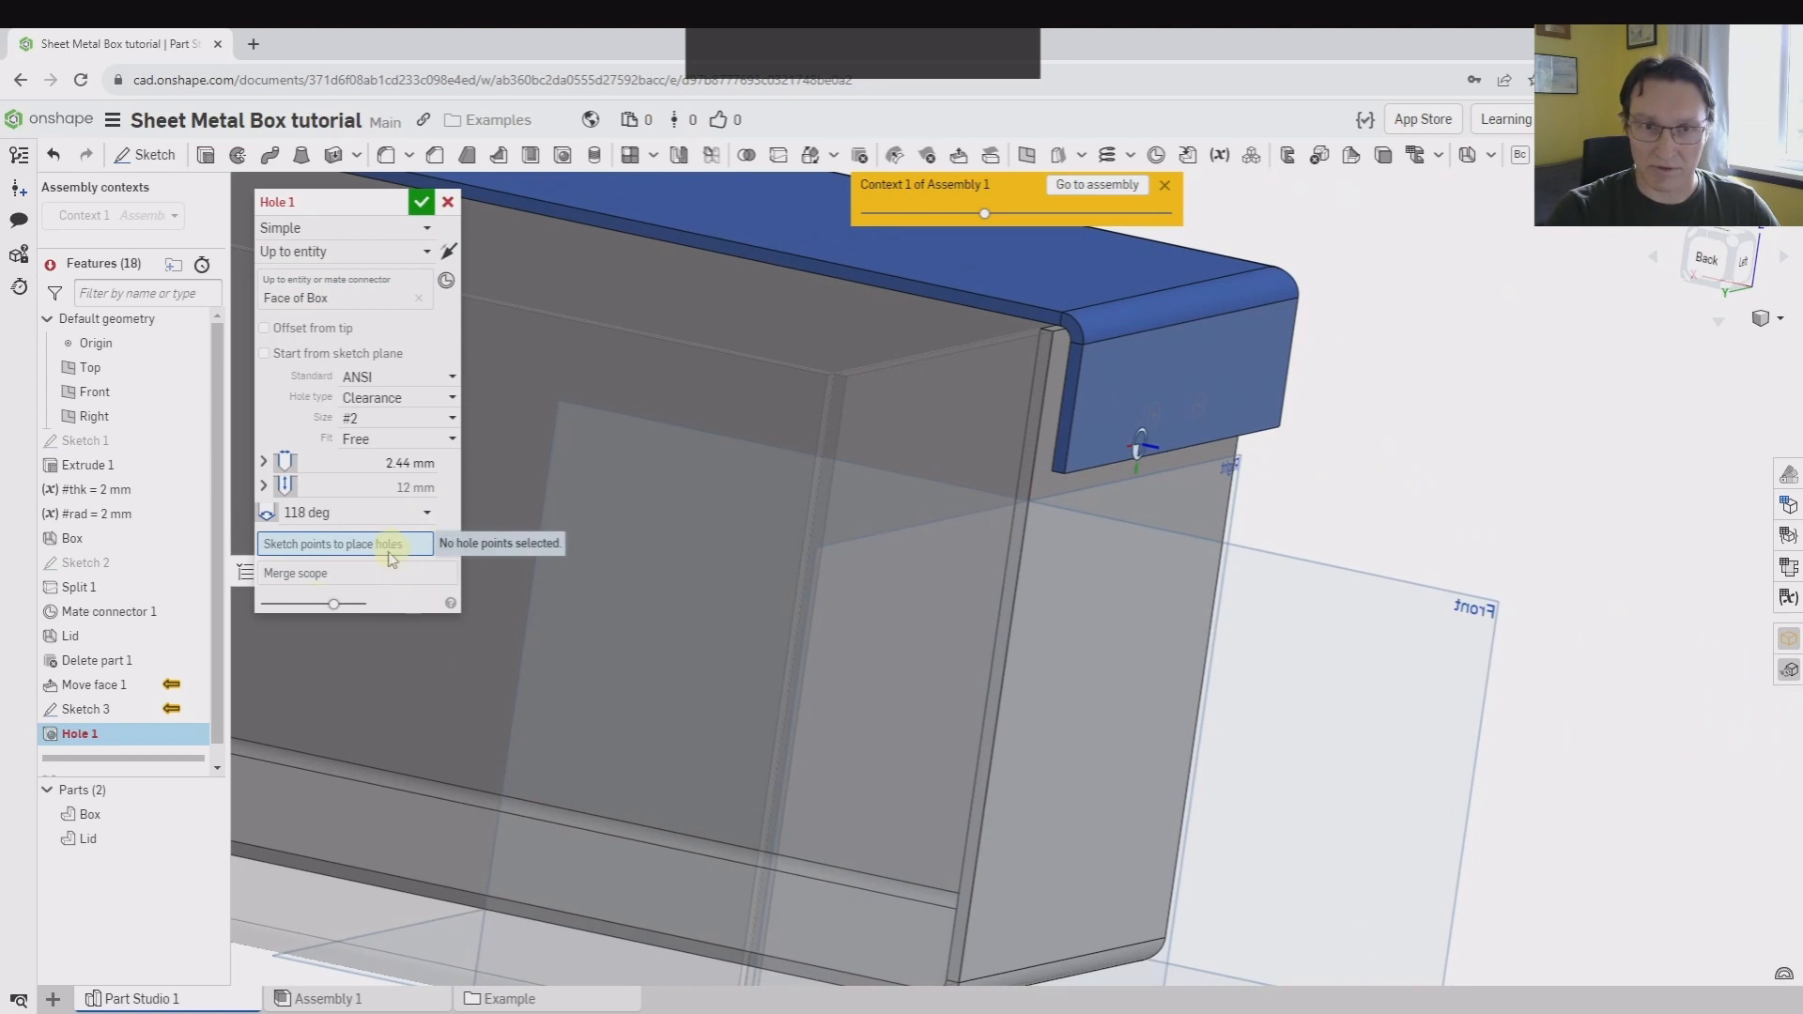
{"action": "left_click", "coordinate": [202, 709]}
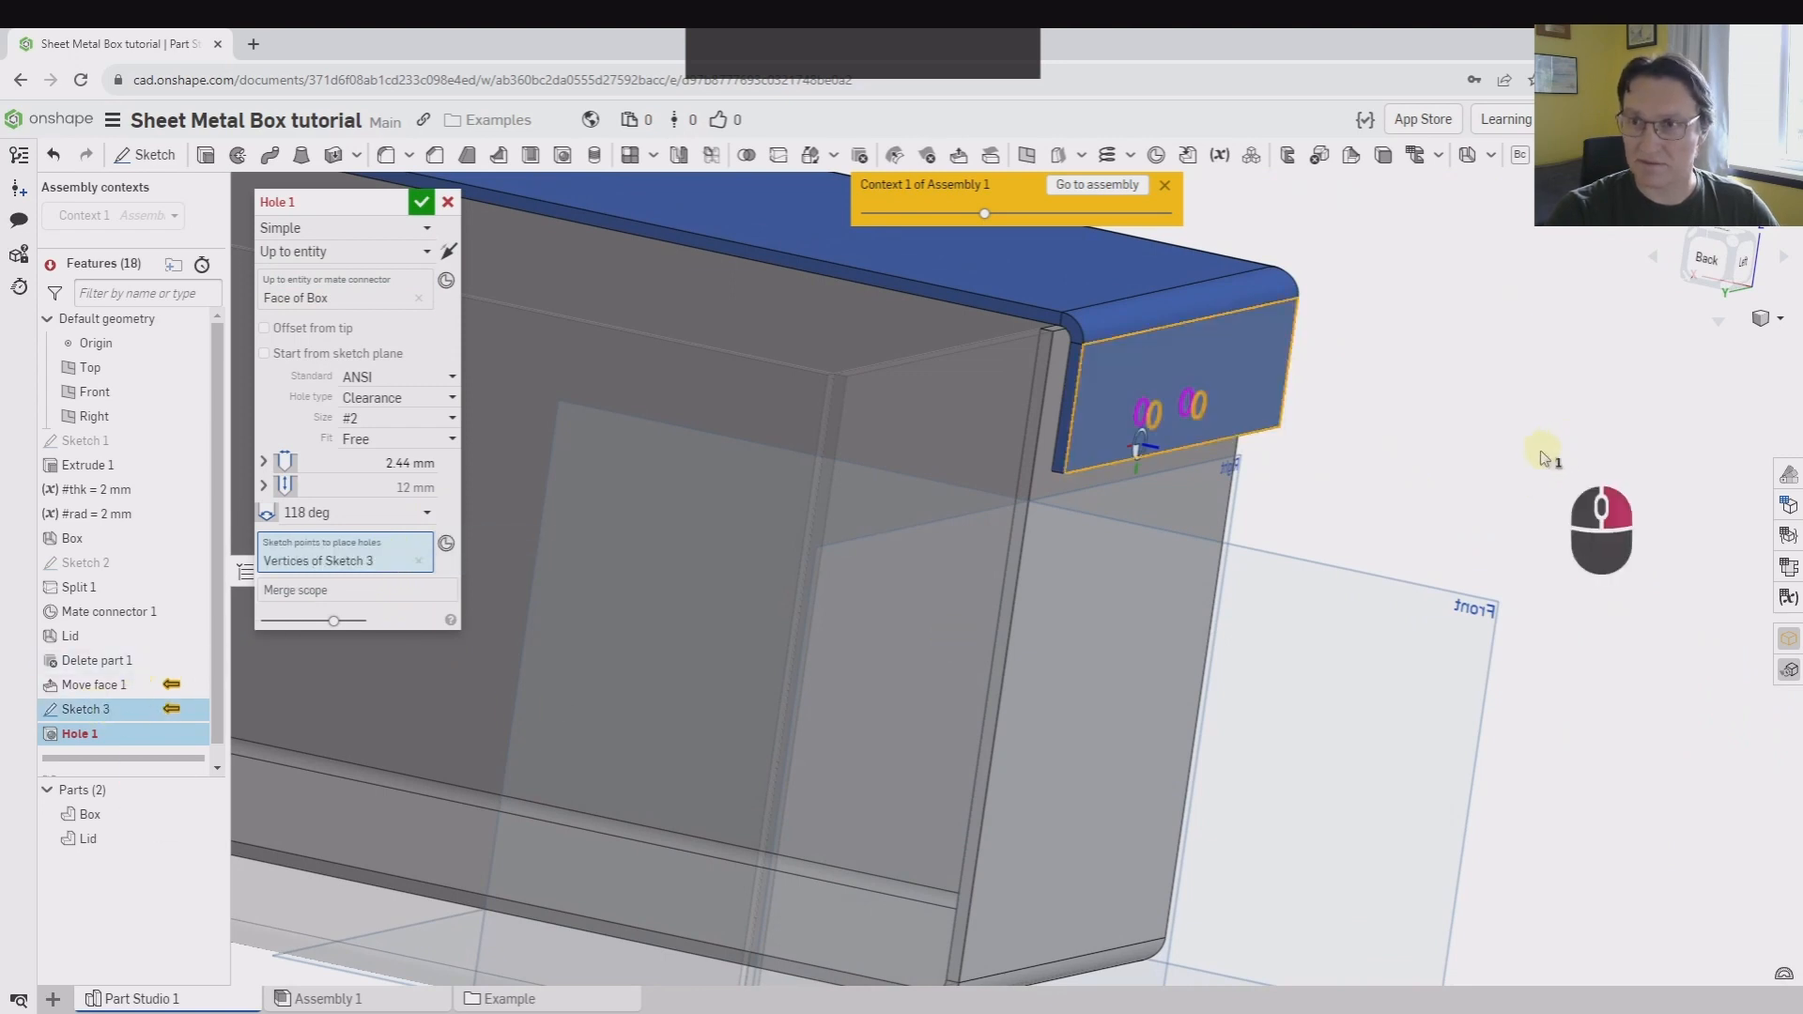
{"action": "right_click_drag", "start_coordinate": [1543, 458], "coordinate": [1489, 454]}
{"action": "left_click", "coordinate": [423, 562]}
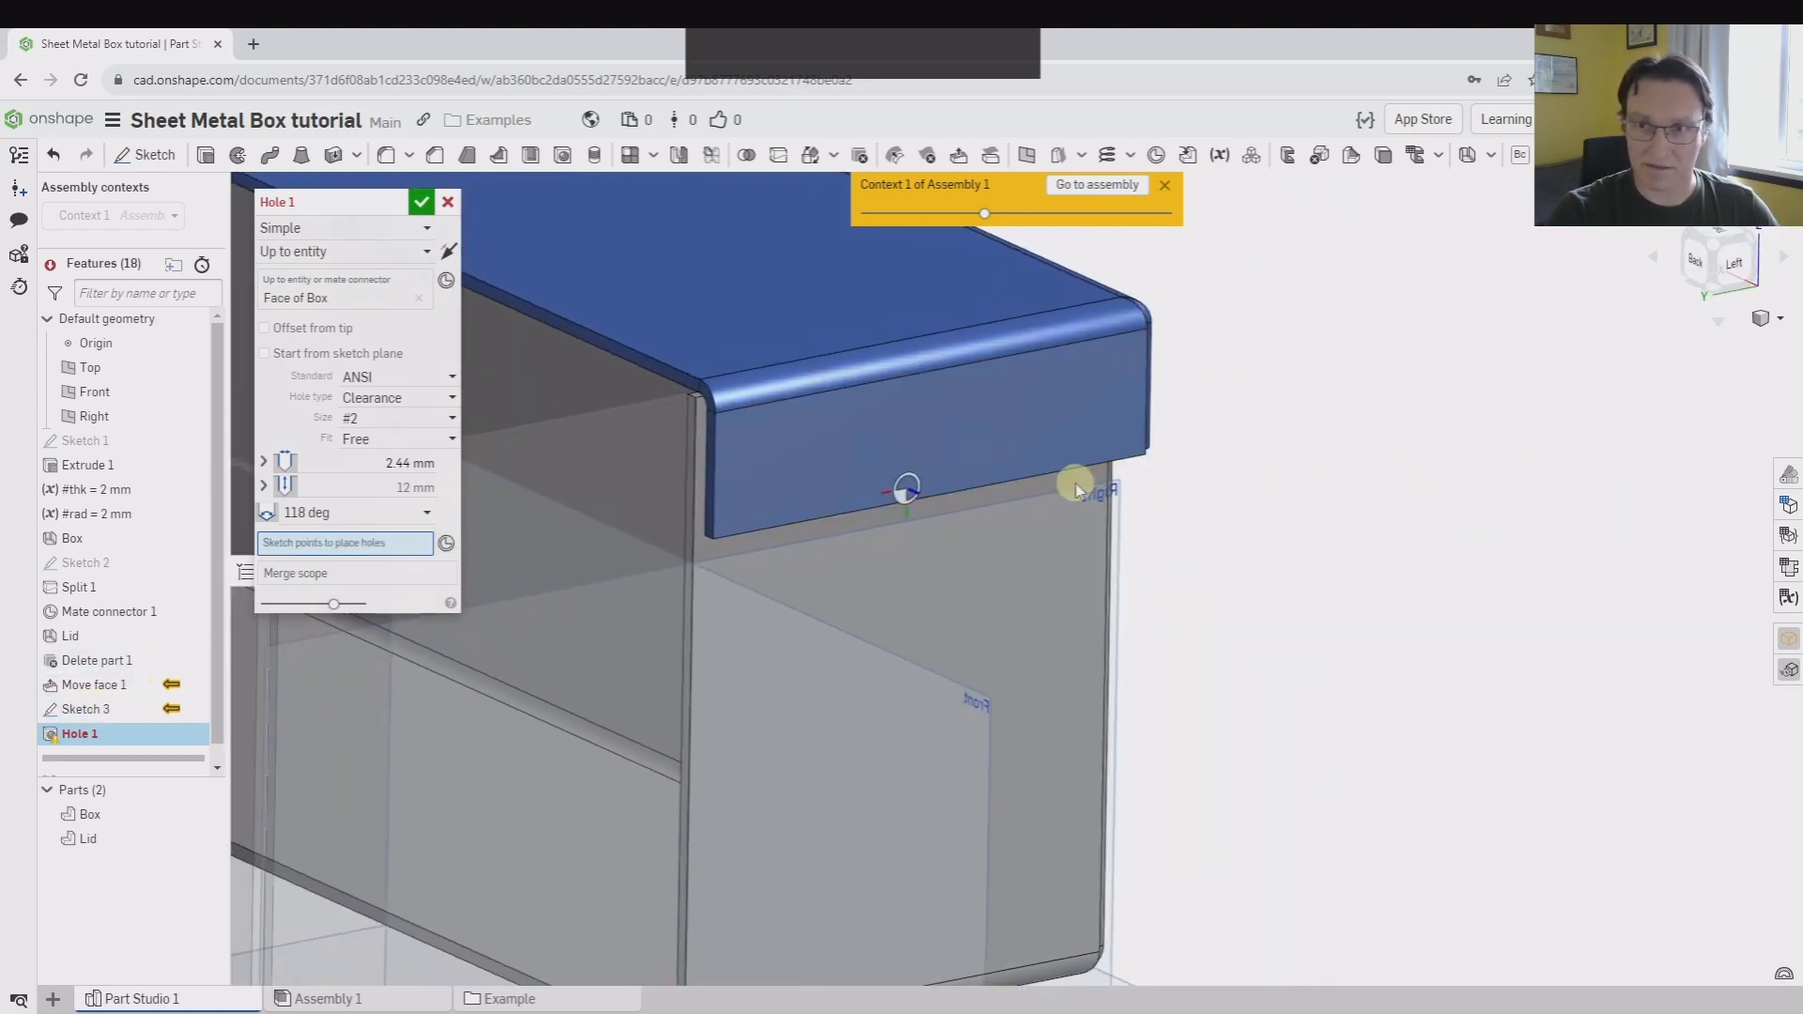
Place holes at the two projected circle centres of Sketch 3, cutting through the lid and box, and accept the Hole feature
{"action": "scroll", "coordinate": [721, 427], "scroll_direction": "up", "scroll_amount": 5}
{"action": "left_click", "coordinate": [695, 459]}
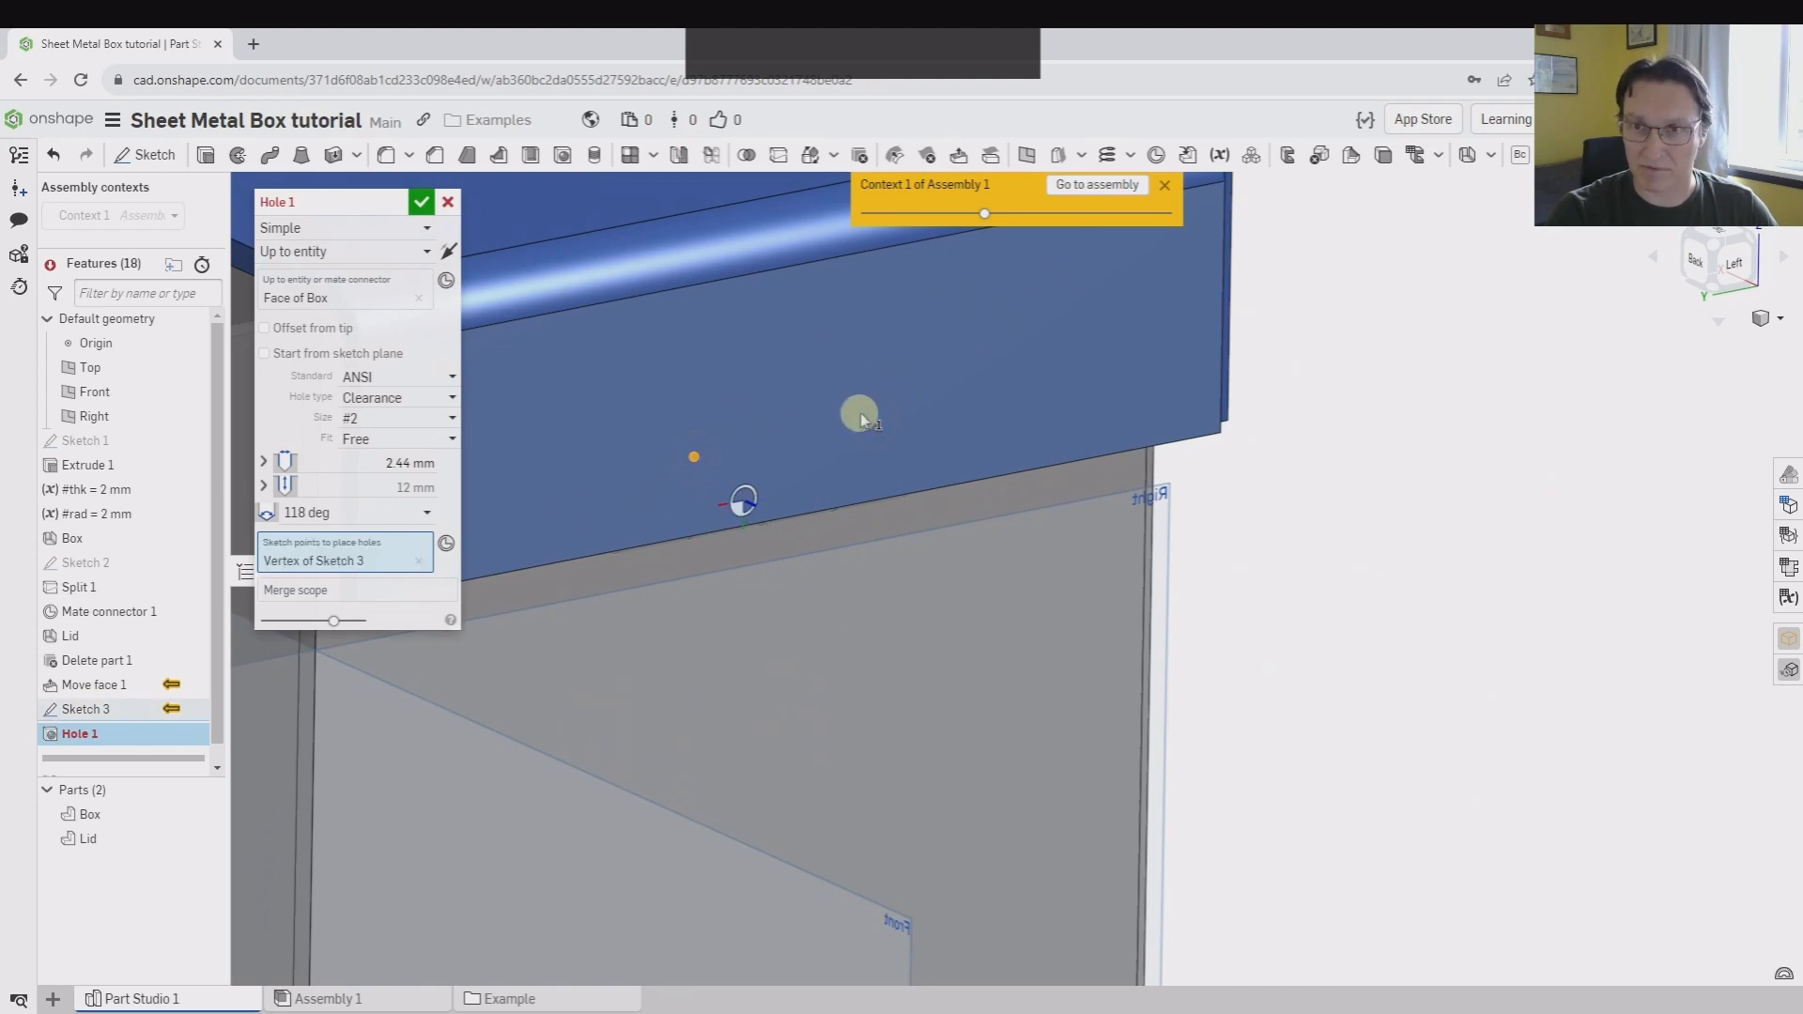
{"action": "left_click", "coordinate": [877, 425]}
{"action": "mouse_move", "coordinate": [1139, 523]}
{"action": "right_mouse_down"}
{"action": "mouse_move", "coordinate": [1300, 583]}
{"action": "mouse_move", "coordinate": [1441, 582]}
{"action": "mouse_move", "coordinate": [1352, 576]}
{"action": "right_mouse_up"}
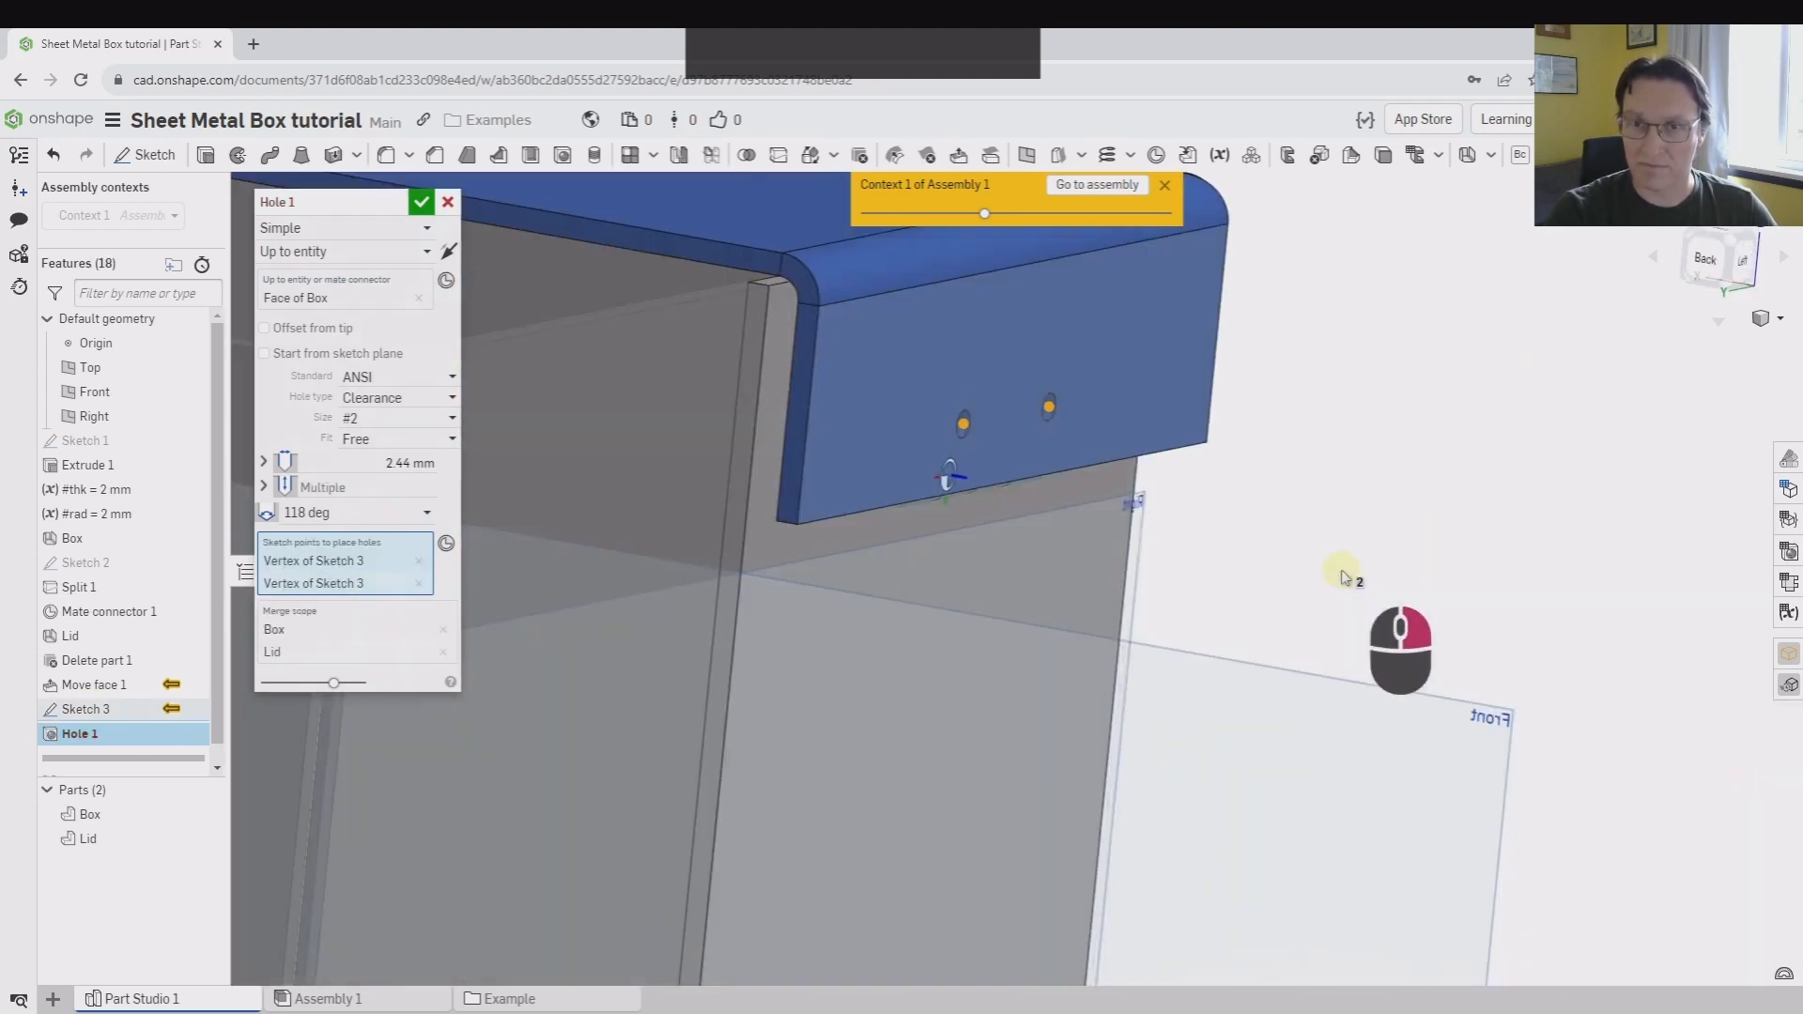
{"action": "left_click", "coordinate": [419, 202]}
Roll the feature history forward past Mirror 1
{"action": "right_click_drag", "start_coordinate": [607, 314], "coordinate": [1474, 583]}
{"action": "scroll", "coordinate": [161, 742], "scroll_direction": "down", "scroll_amount": 1}
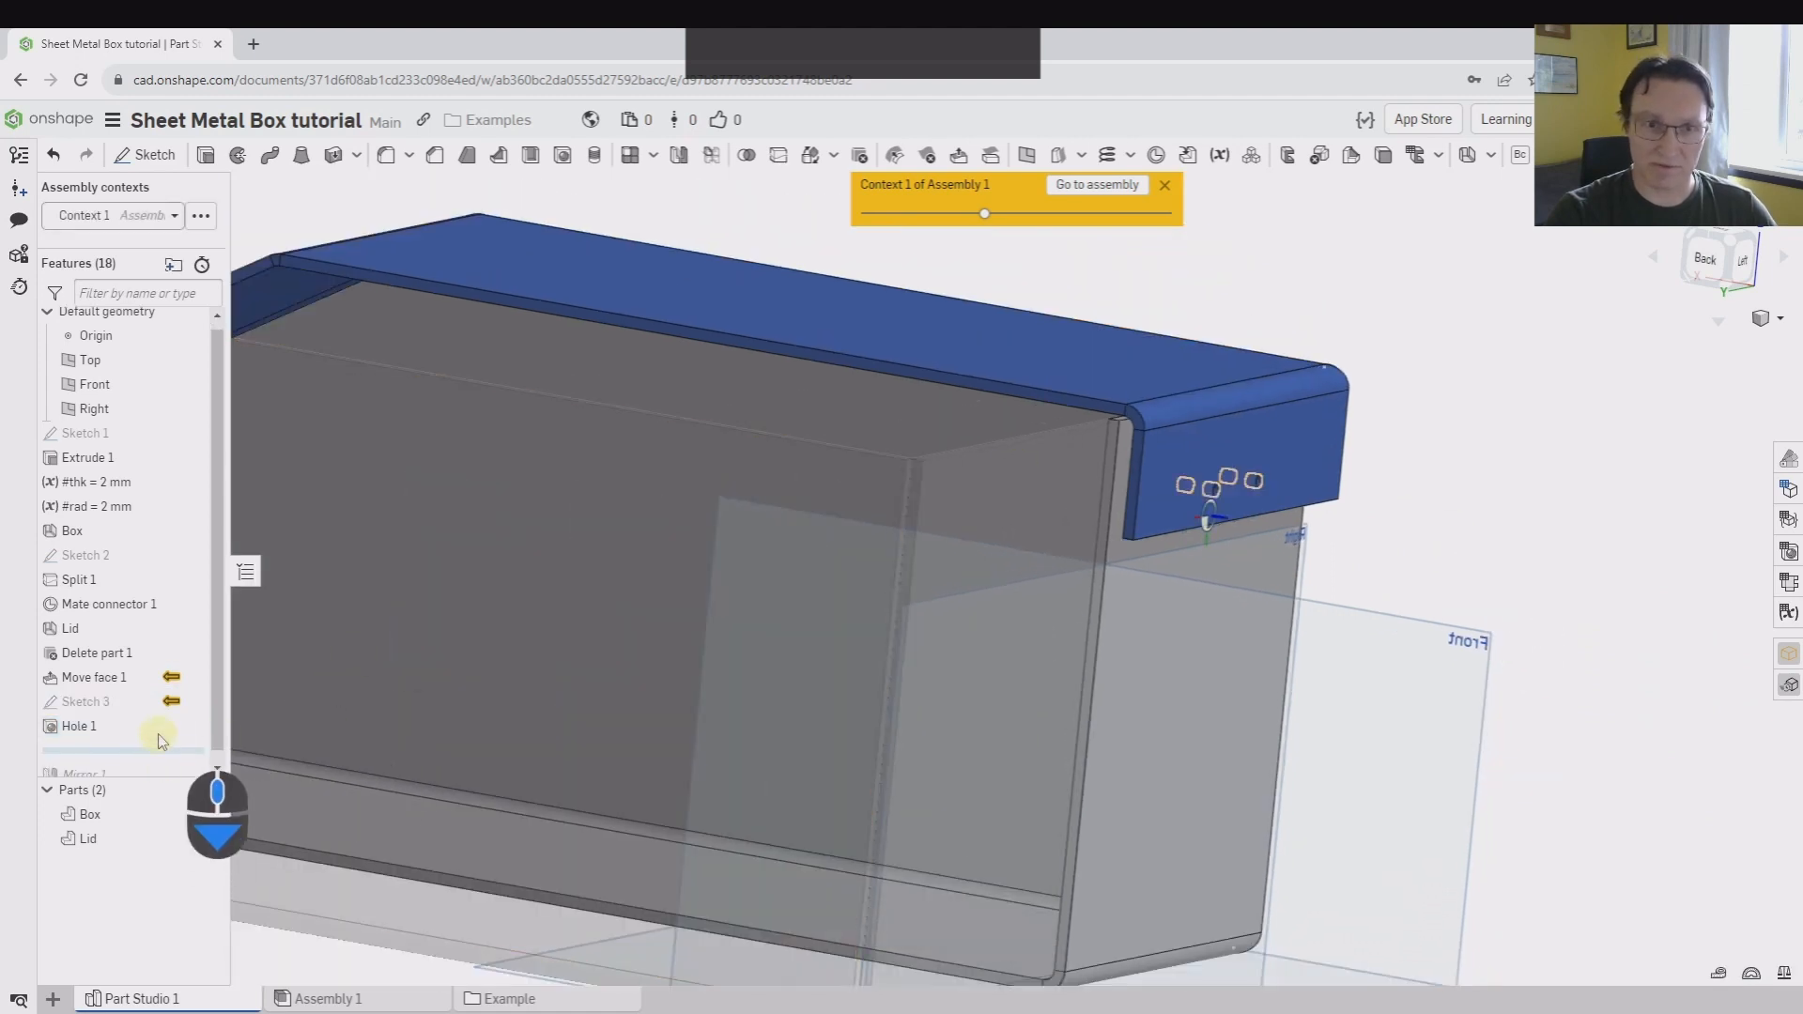
{"action": "scroll", "coordinate": [158, 734], "scroll_direction": "down", "scroll_amount": 1}
{"action": "left_click_drag", "start_coordinate": [159, 740], "coordinate": [155, 774]}
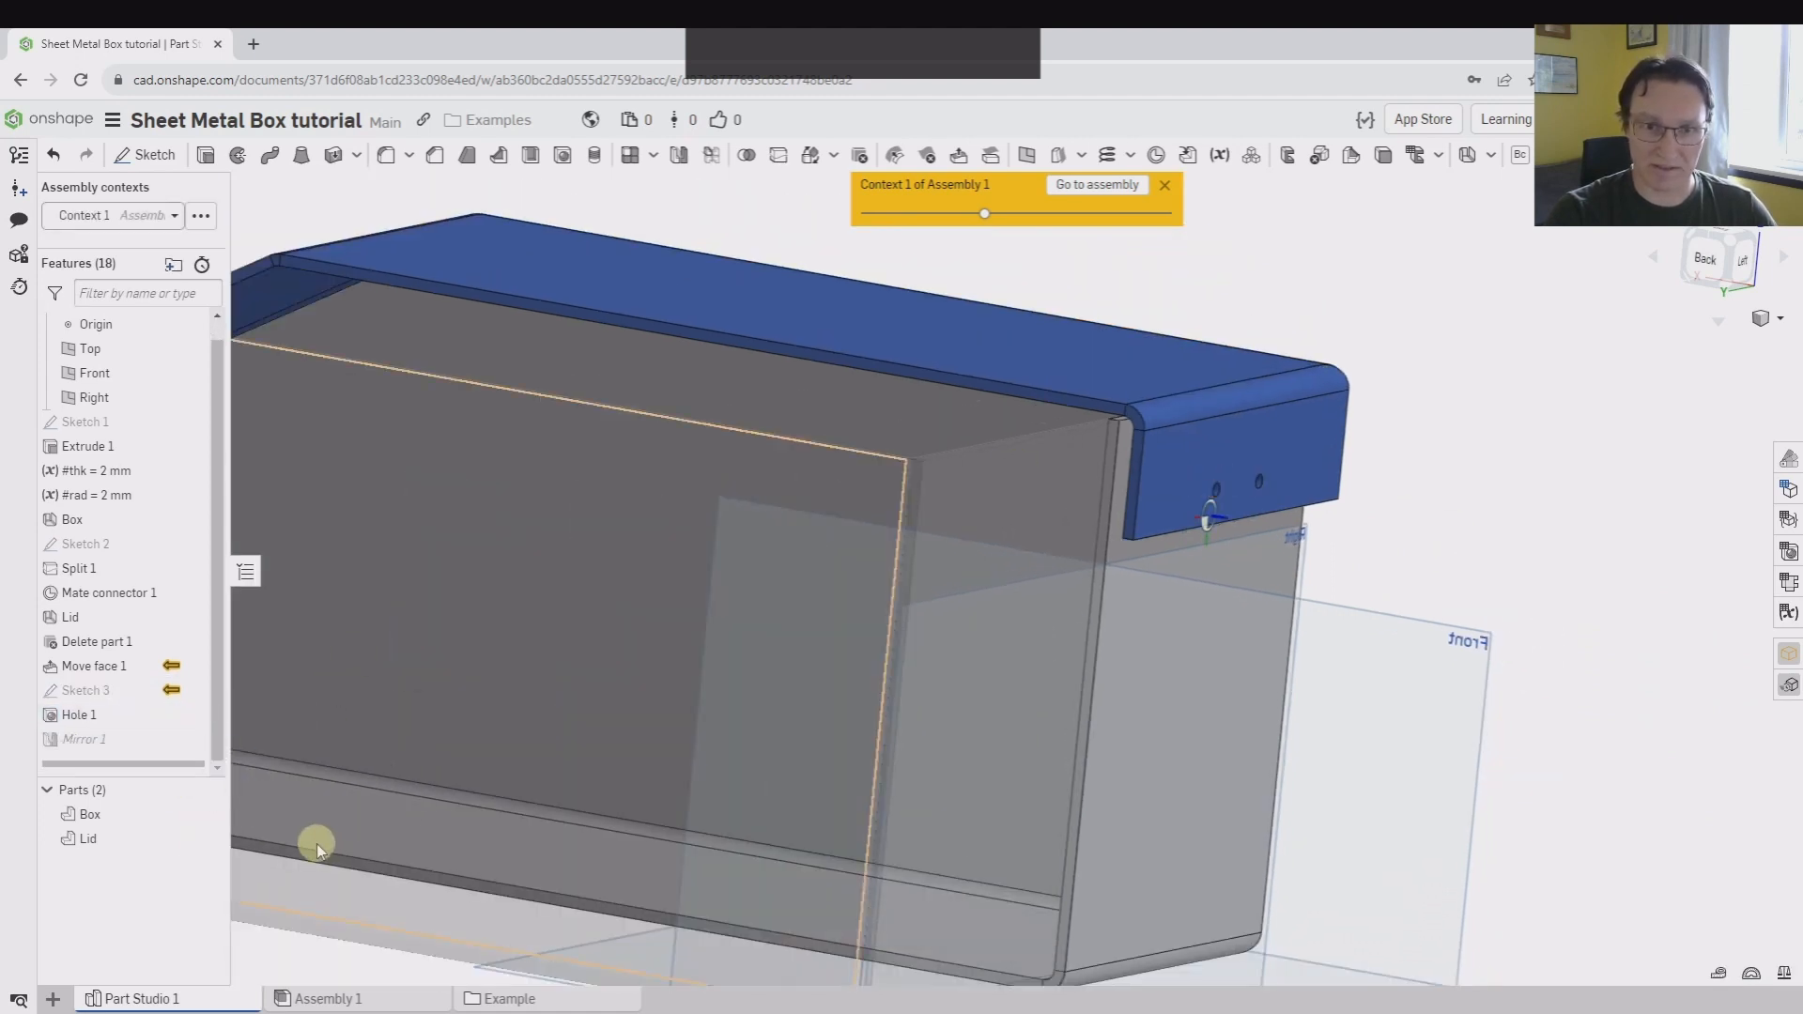
Return to Assembly 1 and move the lid up off the box to expose the hinge leaves and the lid's screw holes
{"action": "left_click", "coordinate": [320, 997]}
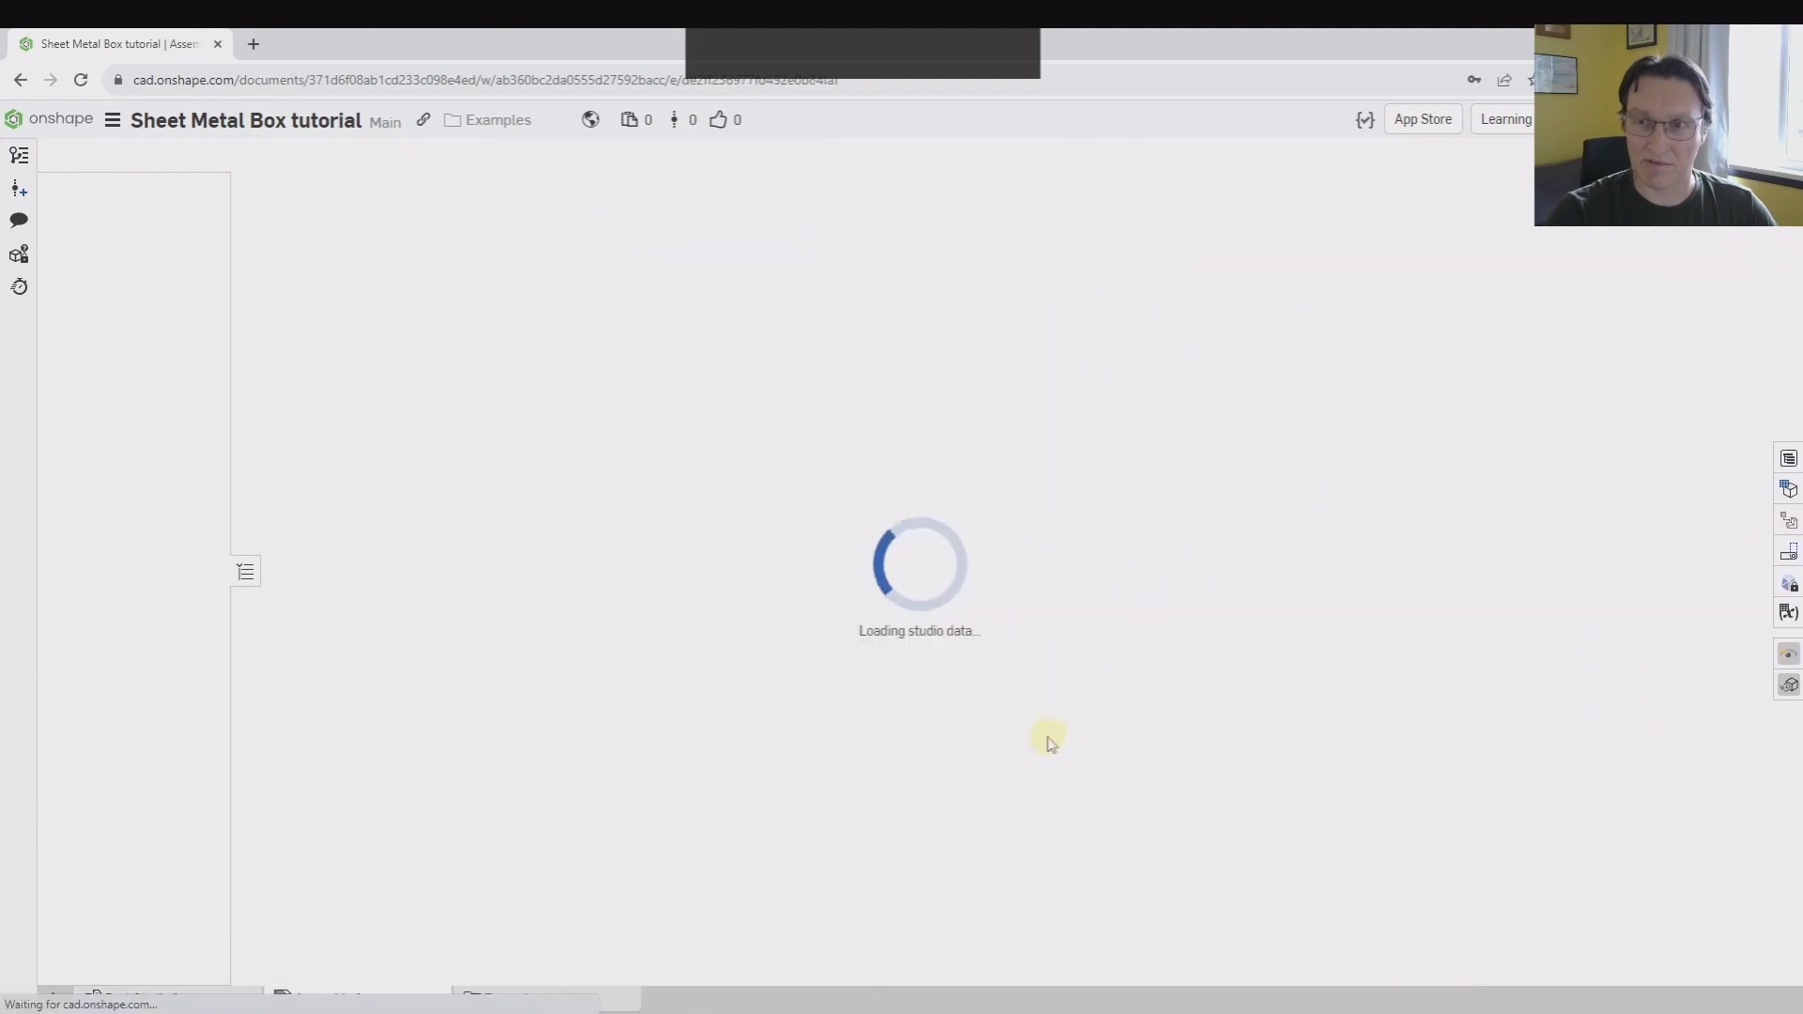
{"action": "scroll", "coordinate": [516, 599], "scroll_direction": "up", "scroll_amount": 3}
{"action": "right_click_drag", "start_coordinate": [531, 668], "coordinate": [546, 546]}
{"action": "scroll", "coordinate": [743, 377], "scroll_direction": "down", "scroll_amount": 1}
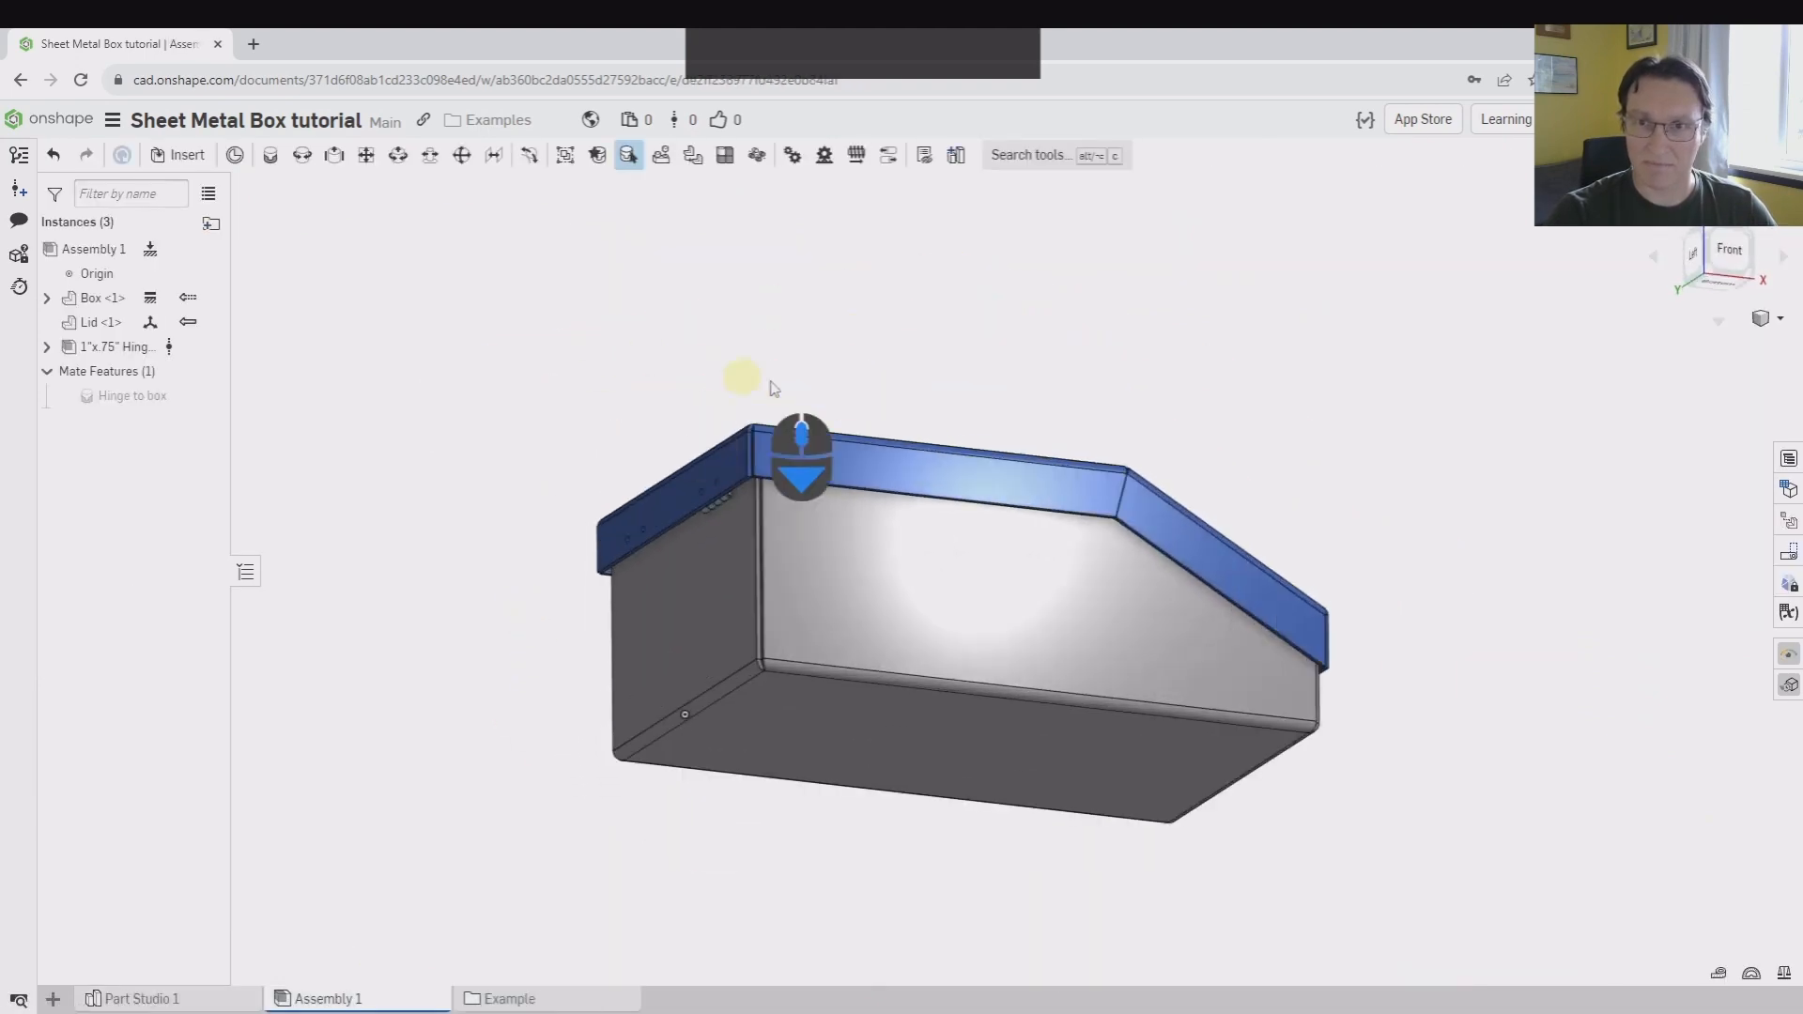
{"action": "scroll", "coordinate": [807, 384], "scroll_direction": "down", "scroll_amount": 4}
{"action": "middle_click_drag", "start_coordinate": [764, 370], "coordinate": [831, 239]}
{"action": "right_click_drag", "start_coordinate": [831, 239], "coordinate": [805, 209]}
{"action": "scroll", "coordinate": [676, 563], "scroll_direction": "down", "scroll_amount": 8}
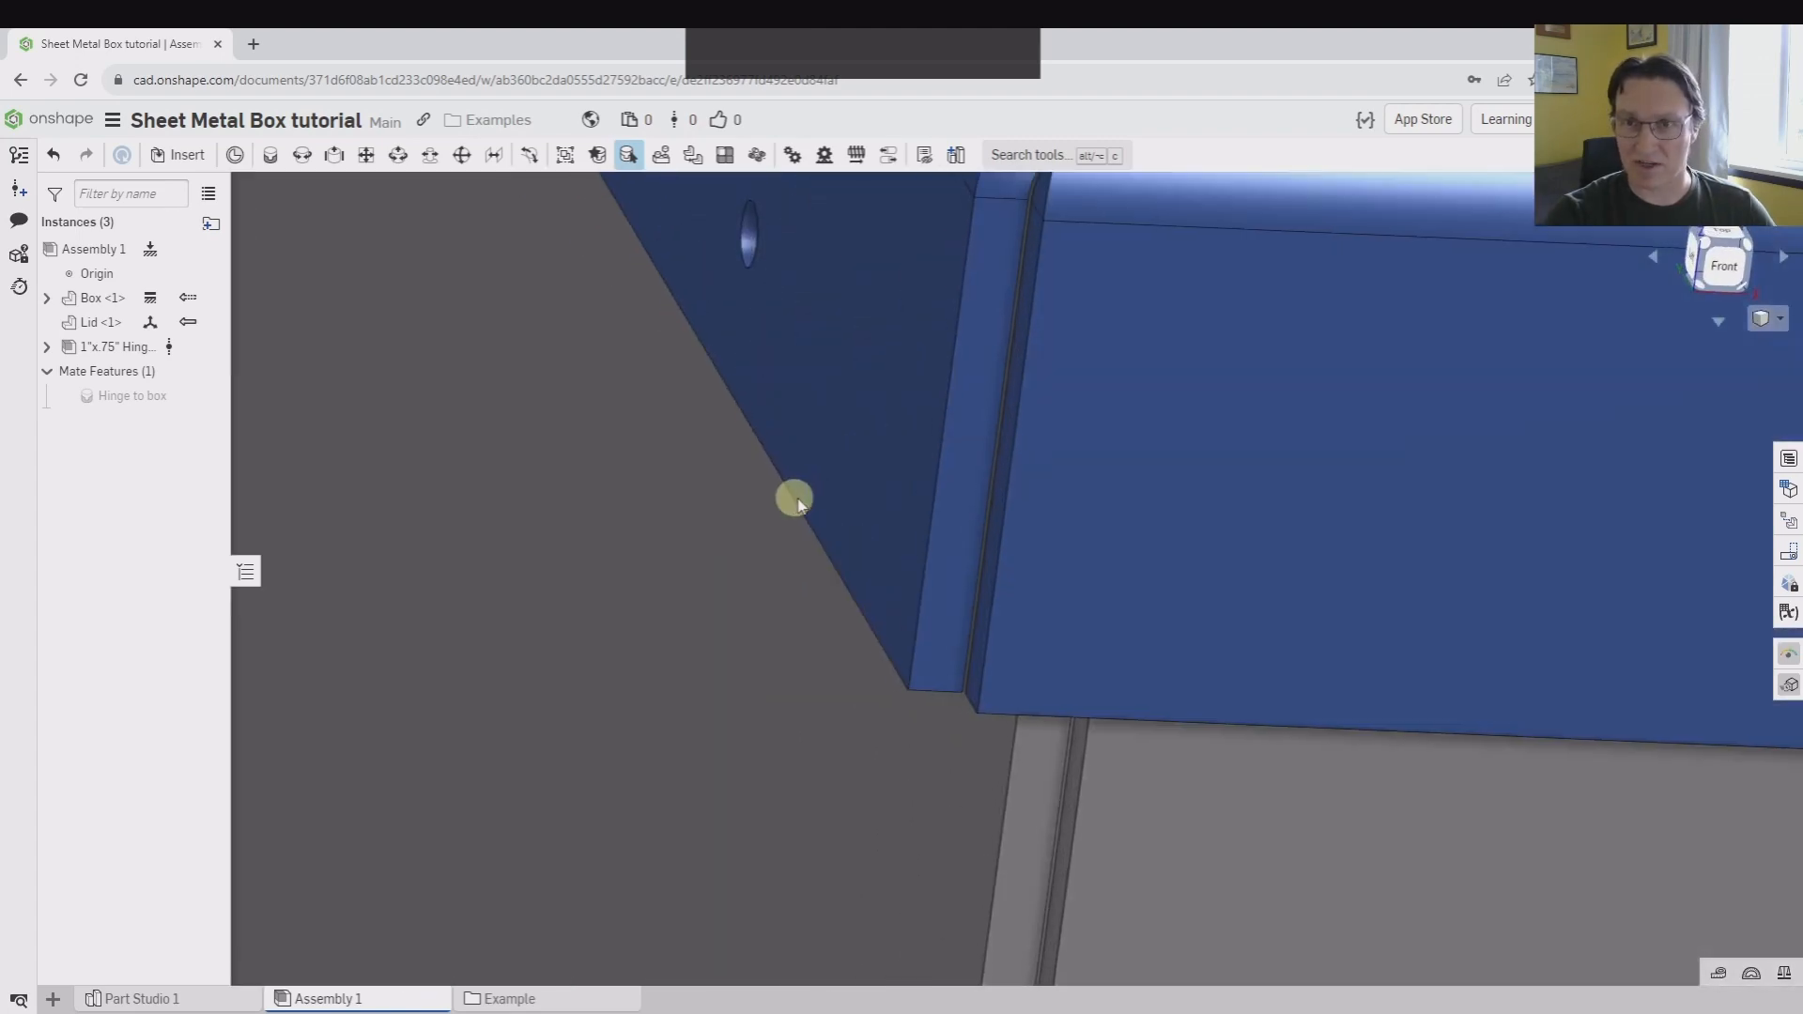
{"action": "scroll", "coordinate": [796, 500], "scroll_direction": "up", "scroll_amount": 5}
{"action": "middle_click_drag", "start_coordinate": [1085, 563], "coordinate": [845, 628]}
{"action": "scroll", "coordinate": [845, 627], "scroll_direction": "up", "scroll_amount": 2}
{"action": "right_click_drag", "start_coordinate": [845, 627], "coordinate": [752, 431]}
{"action": "scroll", "coordinate": [657, 375], "scroll_direction": "down", "scroll_amount": 5}
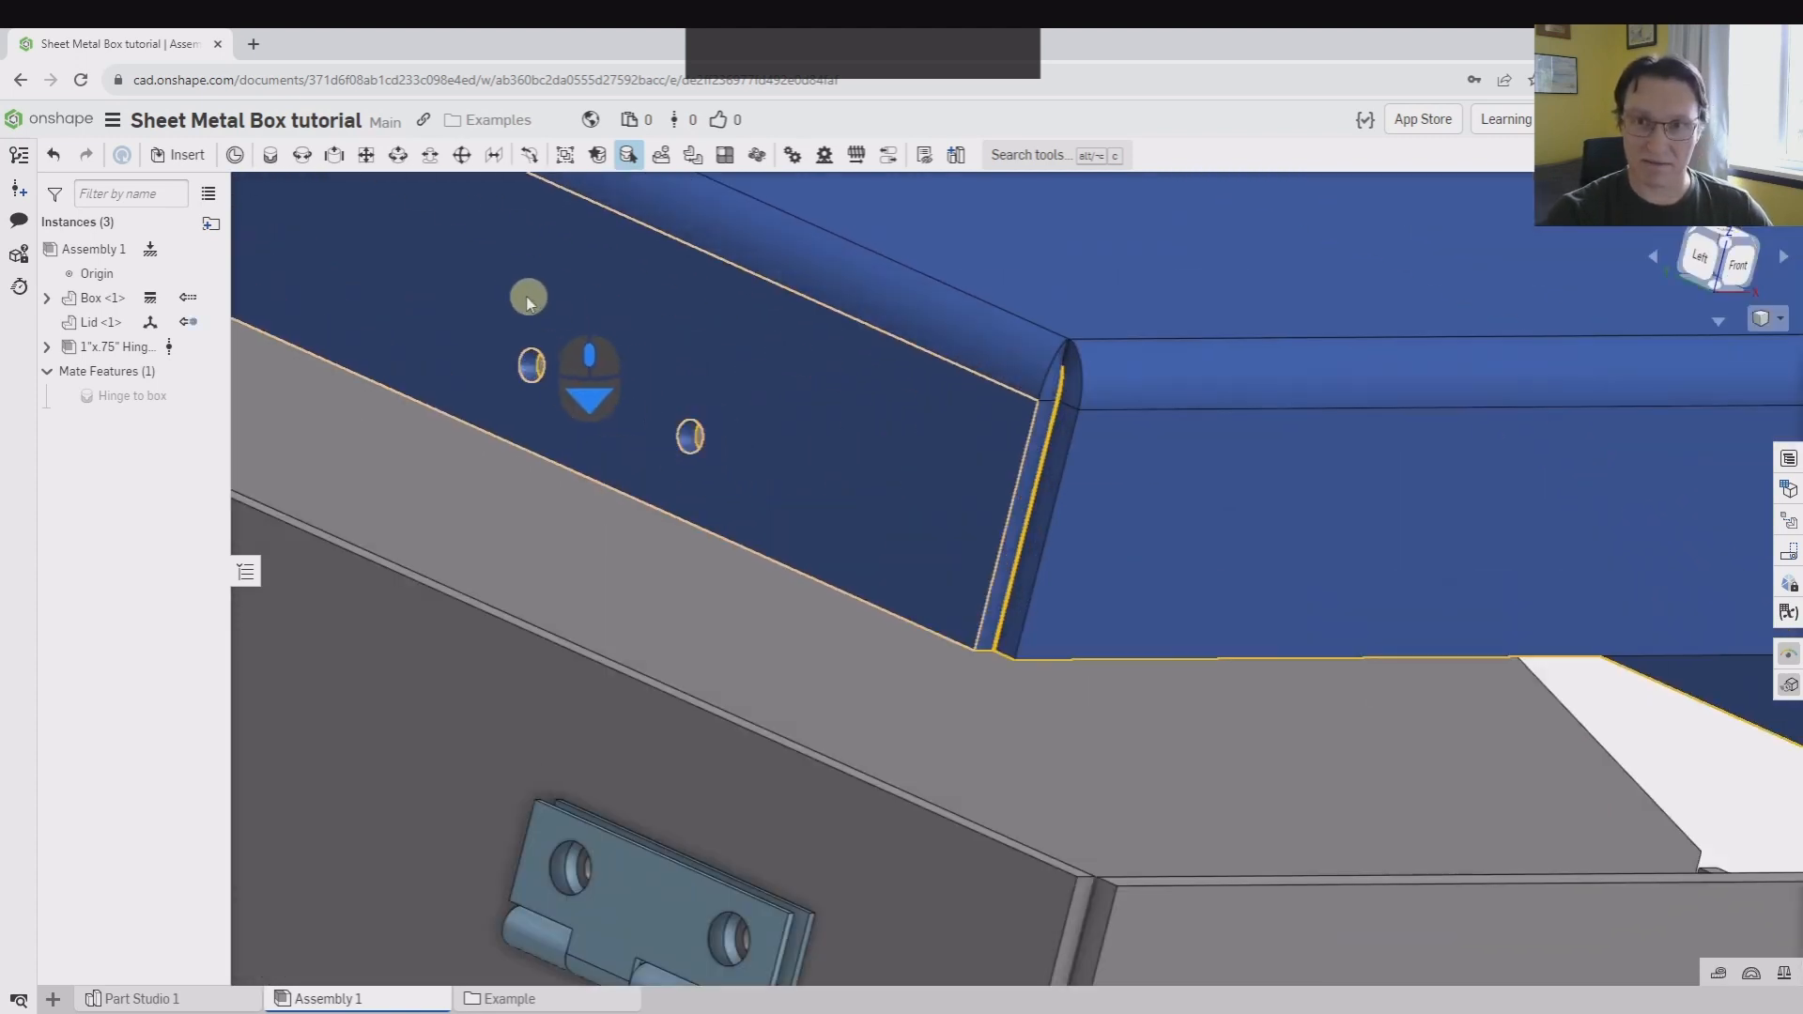
Set up a Fastened mate between a screw hole in the lid's end wall and the matching hole in the hinge's outer leaf
{"action": "key", "text": "m"}
{"action": "scroll", "coordinate": [617, 363], "scroll_direction": "down", "scroll_amount": 6}
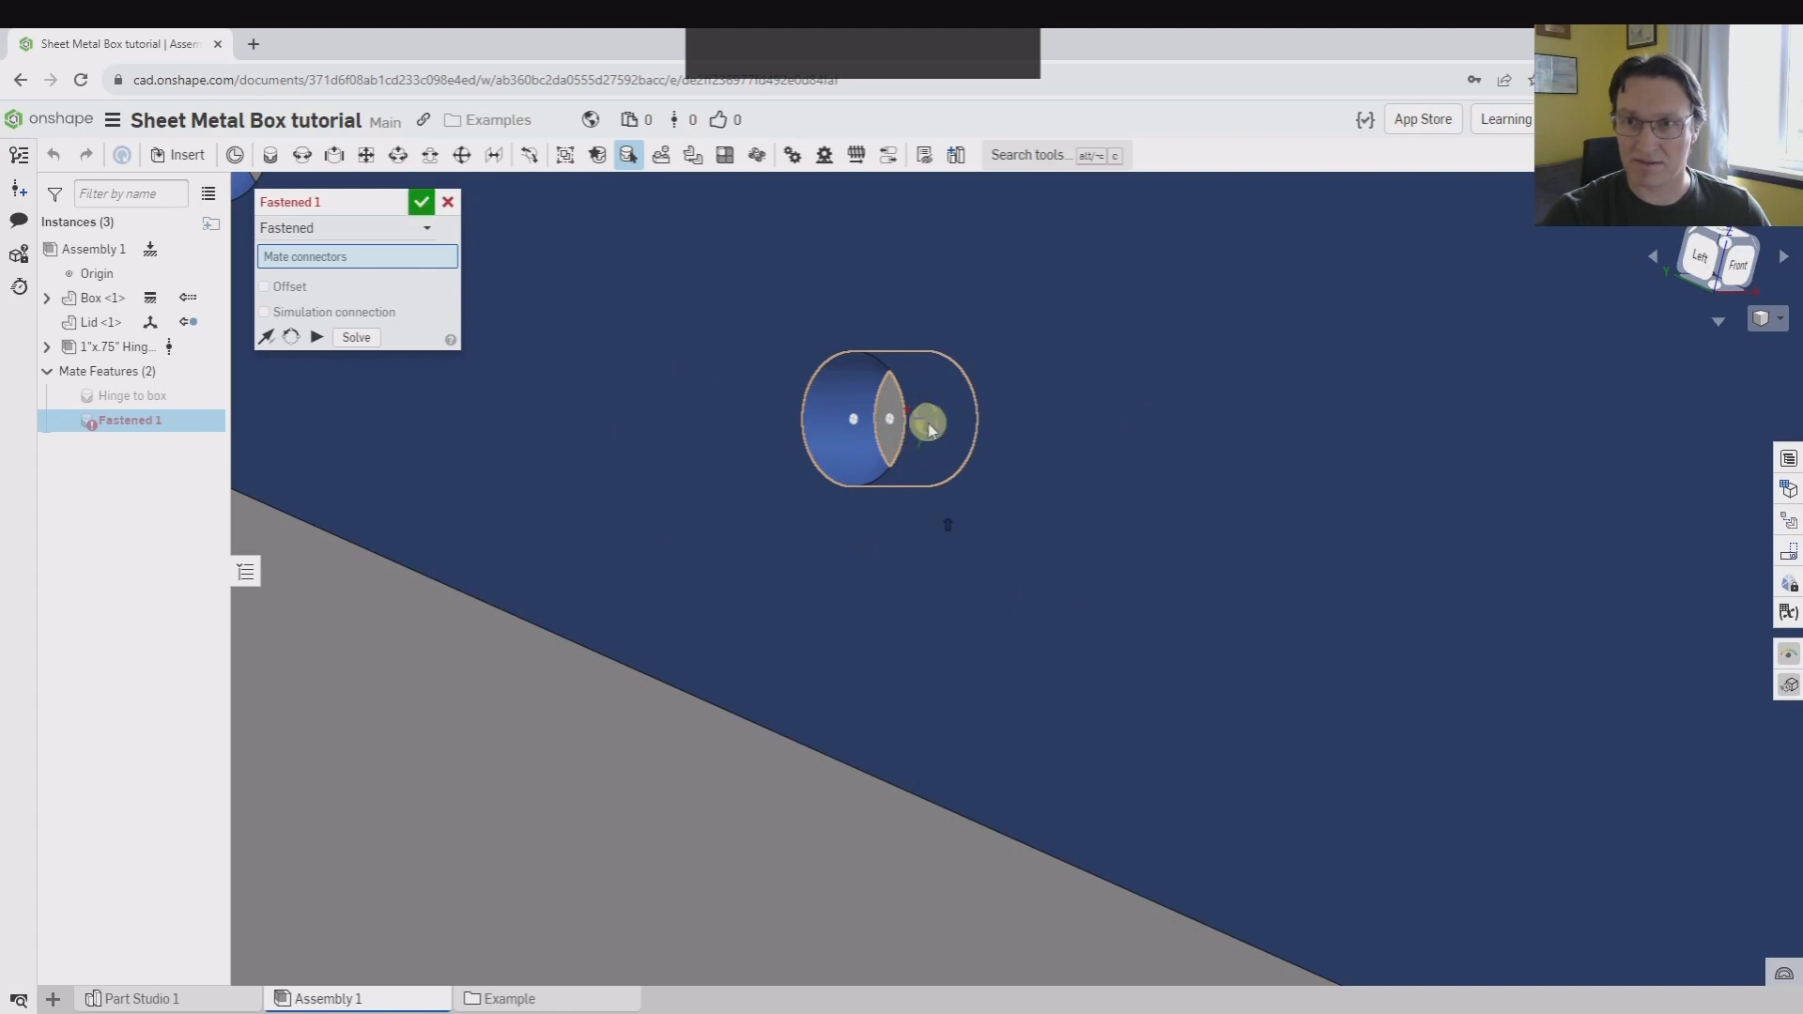
{"action": "left_click", "coordinate": [930, 429]}
{"action": "scroll", "coordinate": [928, 423], "scroll_direction": "up", "scroll_amount": 6}
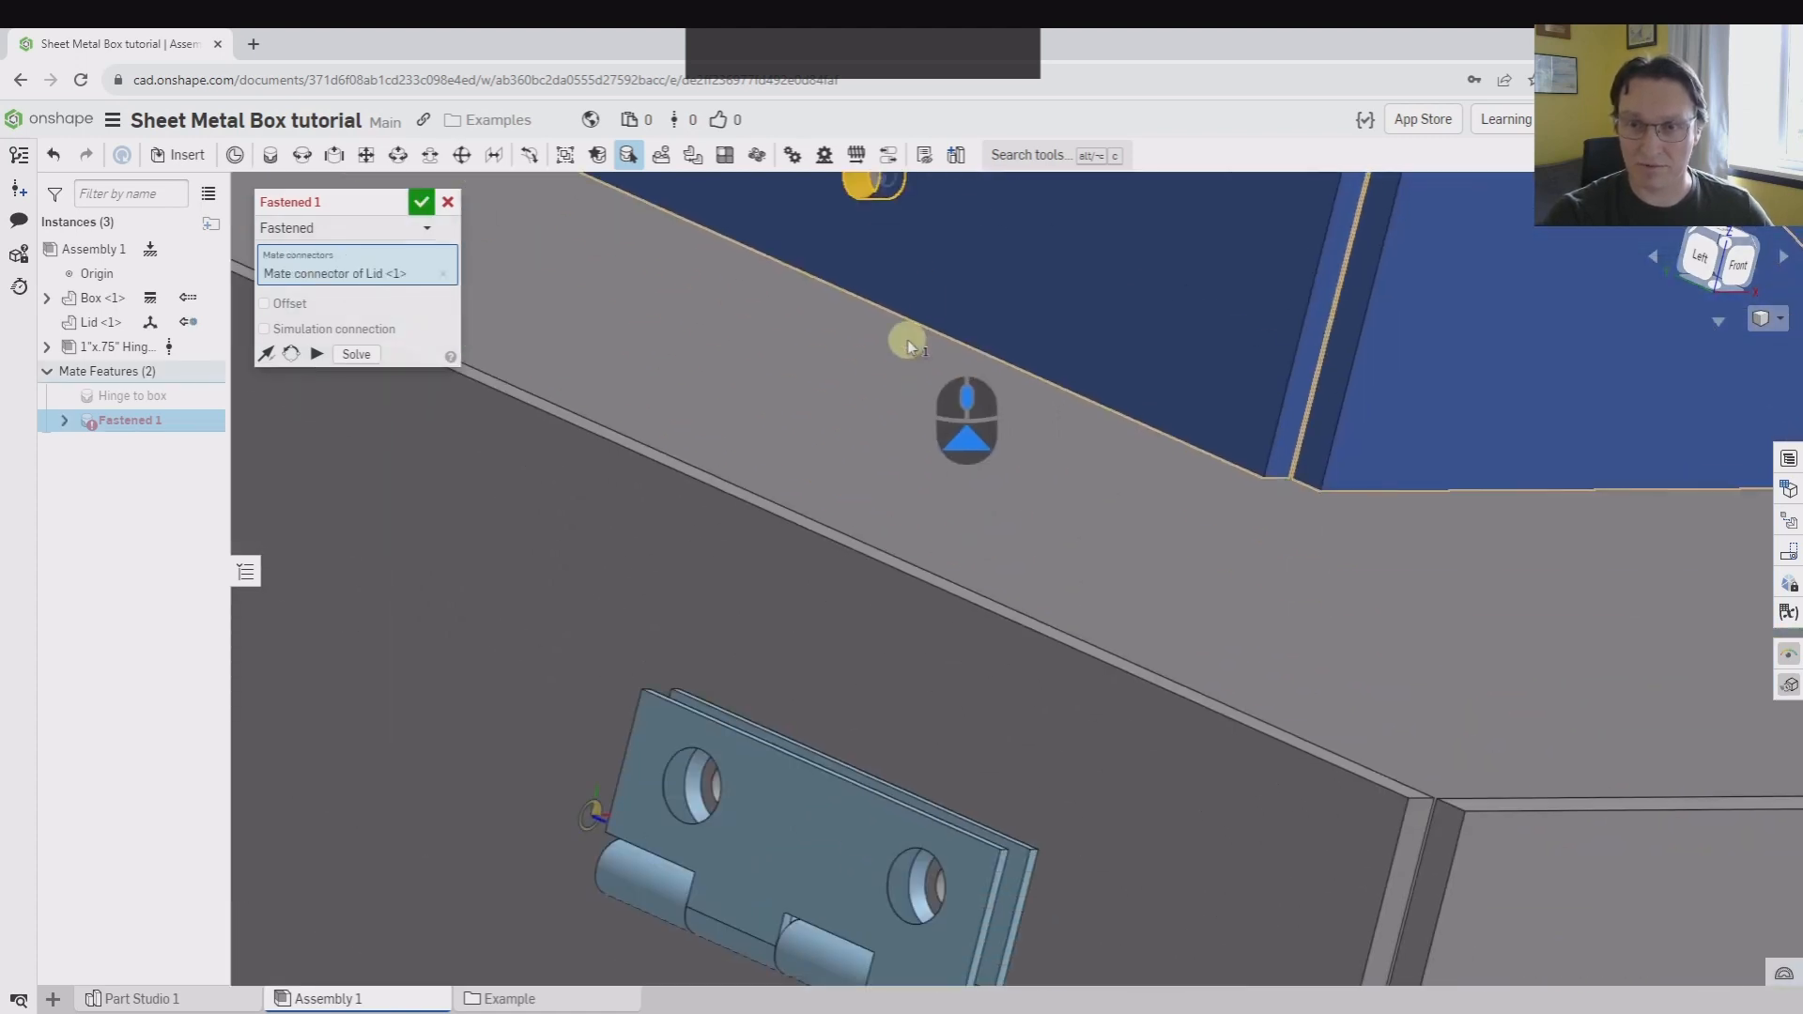
{"action": "scroll", "coordinate": [909, 892], "scroll_direction": "down", "scroll_amount": 3}
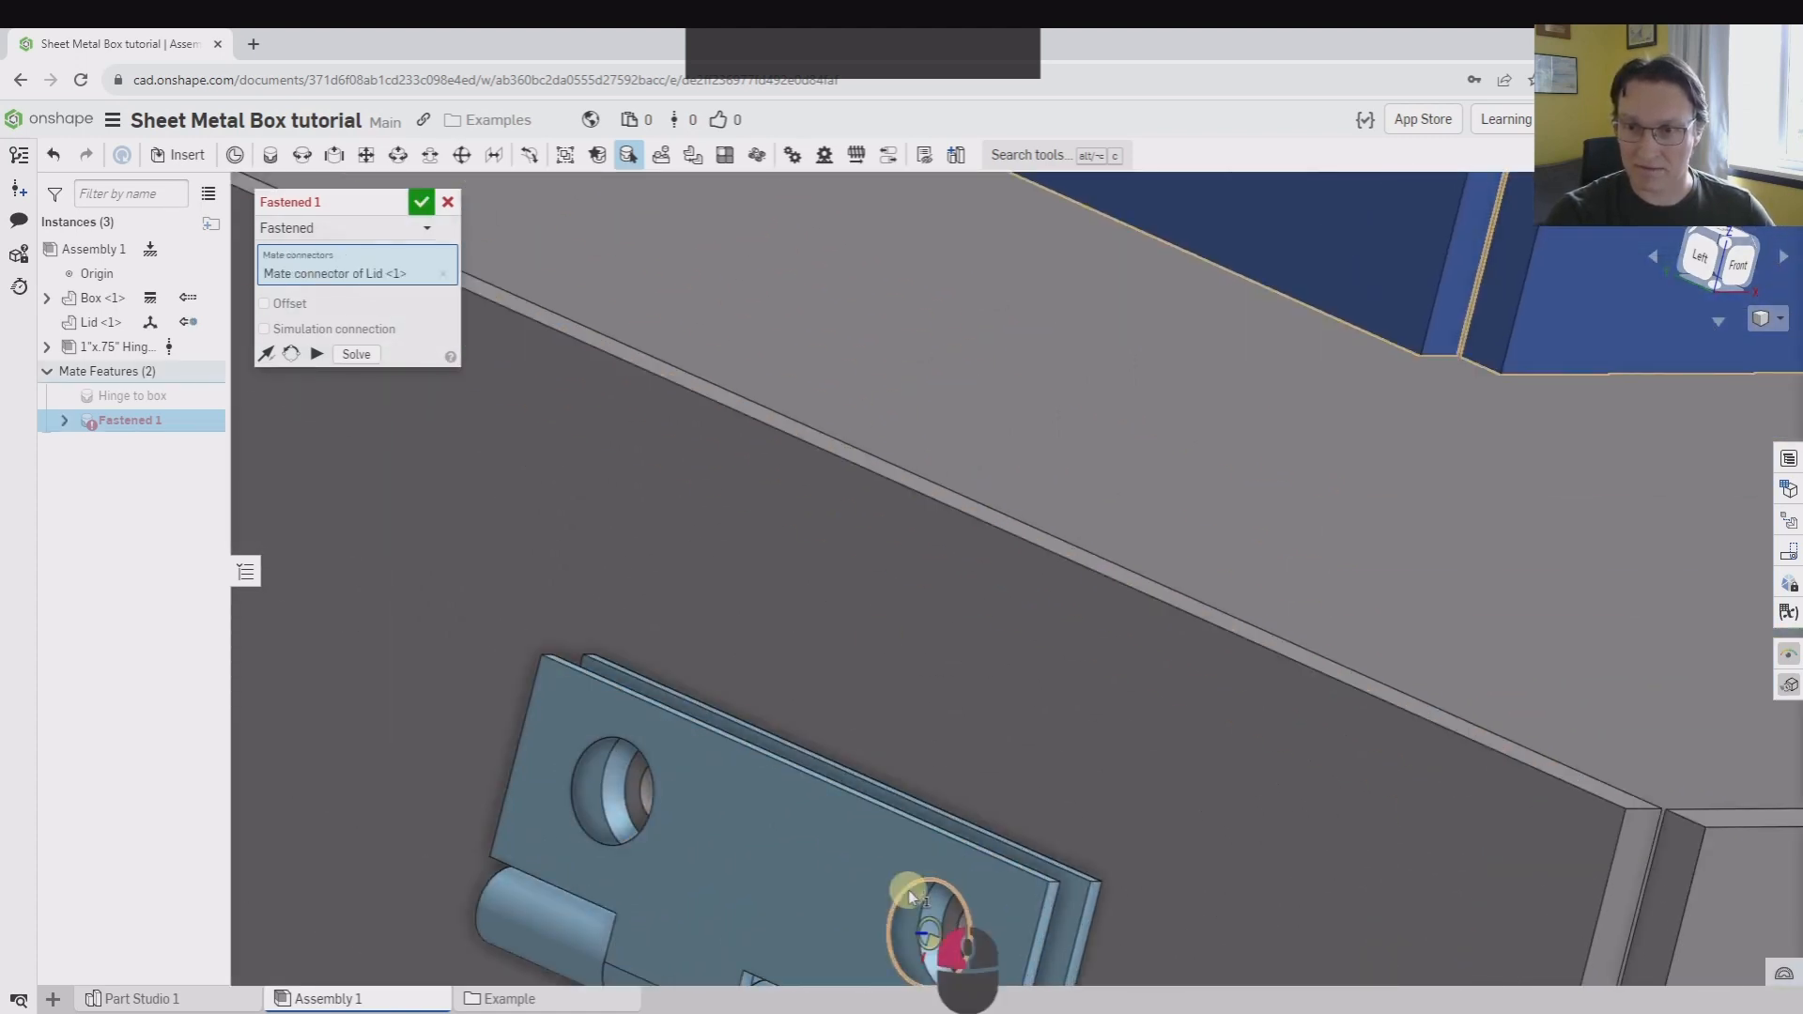
{"action": "left_click", "coordinate": [909, 895]}
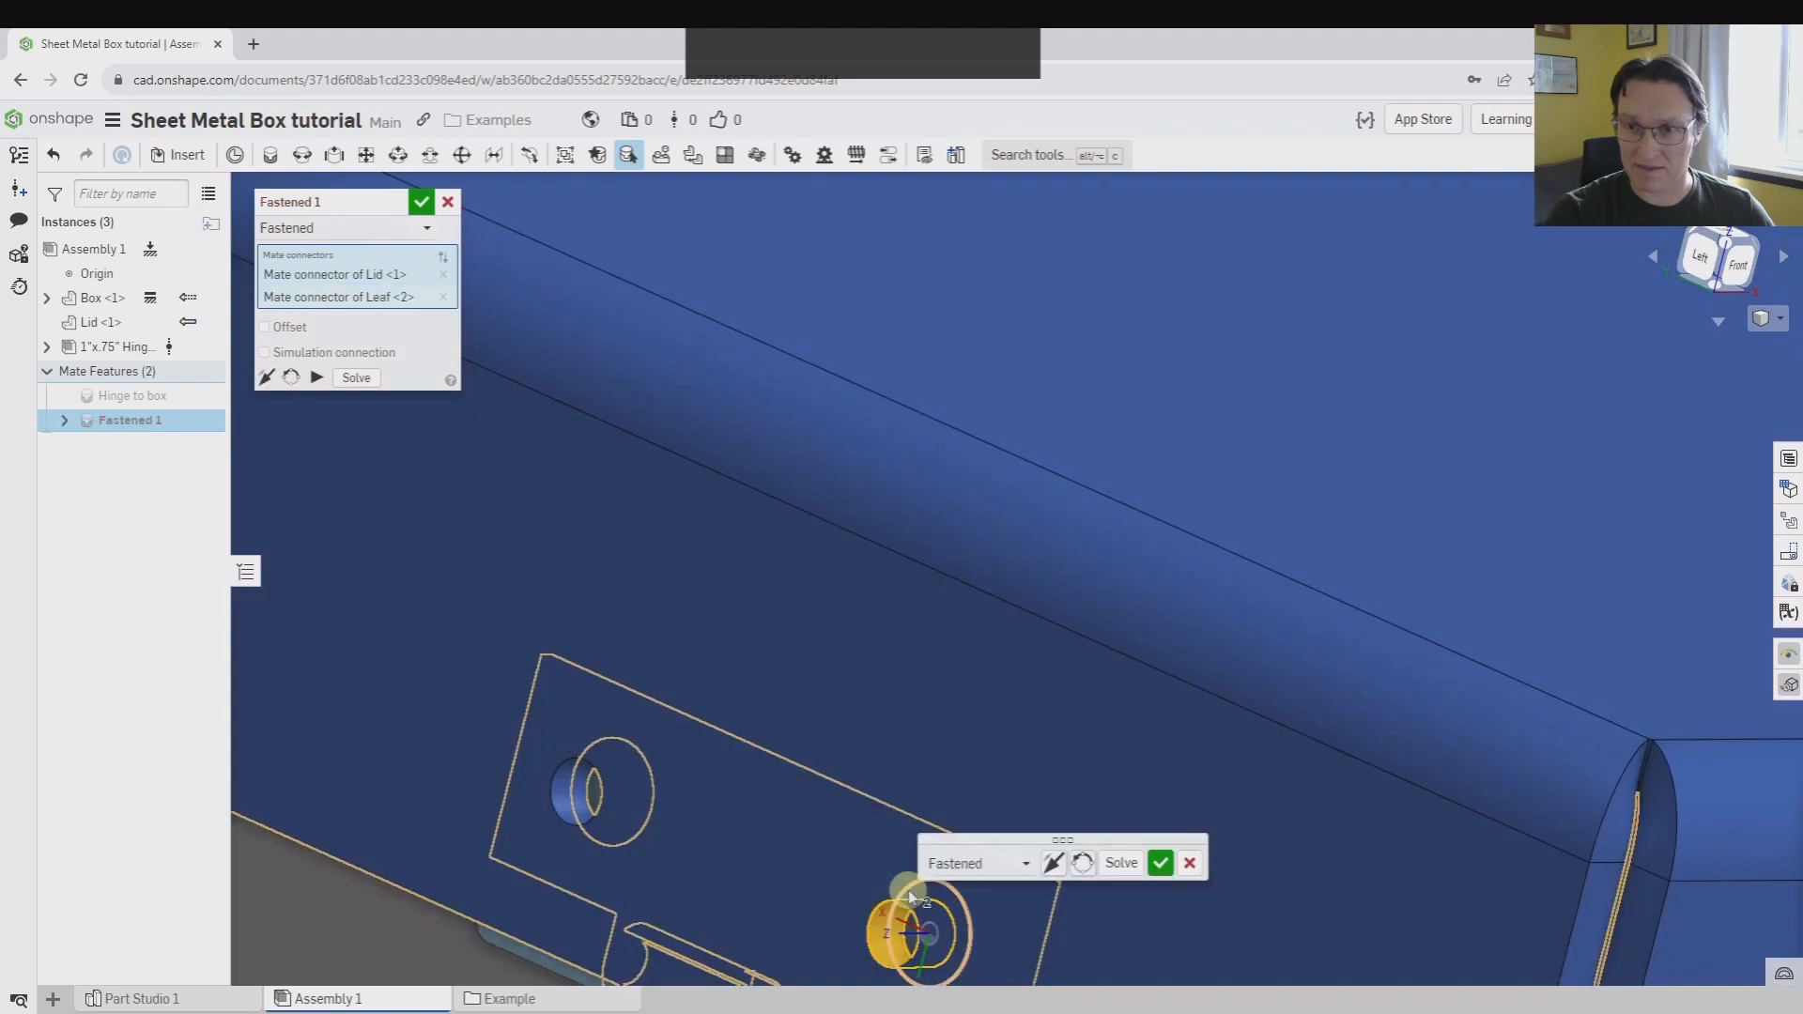
Name the Fastened mate "Lid to hinge" and accept it
{"action": "left_click", "coordinate": [401, 210]}
{"action": "type", "text": "Lid to hinge"}
{"action": "key", "text": "Return"}
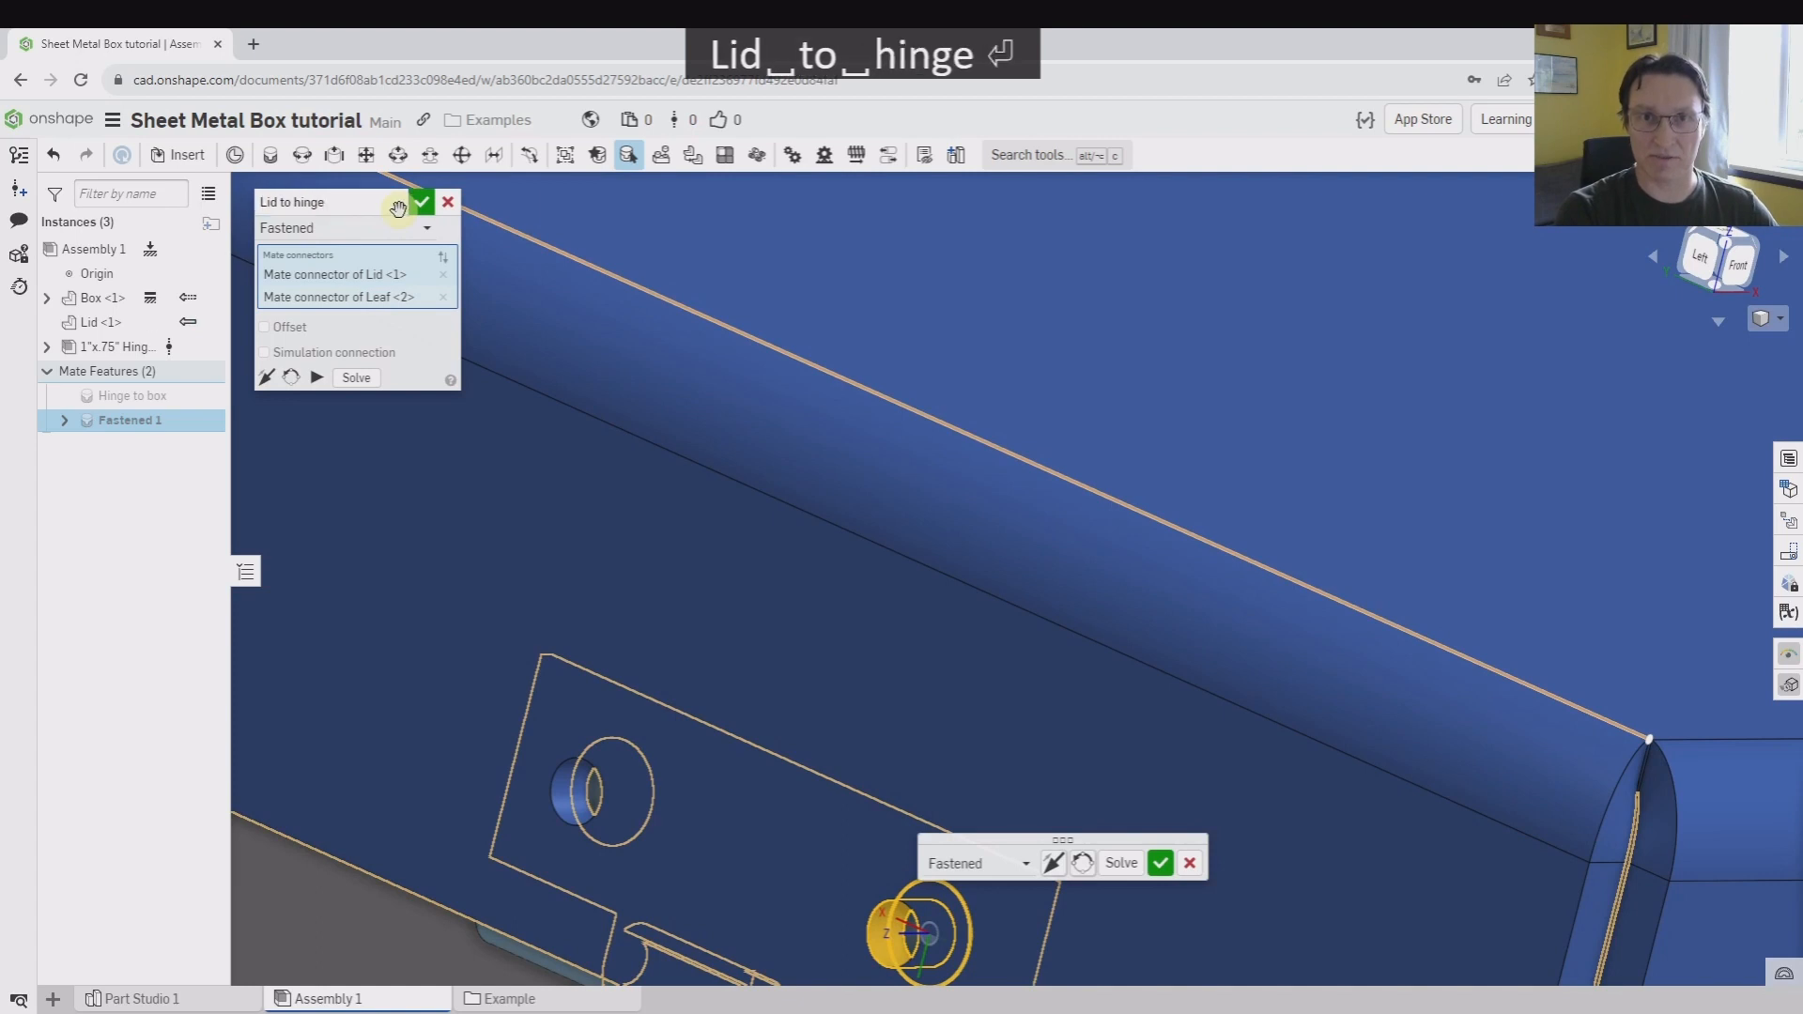
Swing the lid open about its hinge from the front view to test the motion
{"action": "left_click", "coordinate": [1734, 280]}
{"action": "scroll", "coordinate": [1155, 709], "scroll_direction": "down", "scroll_amount": 4}
{"action": "left_click", "coordinate": [1411, 646]}
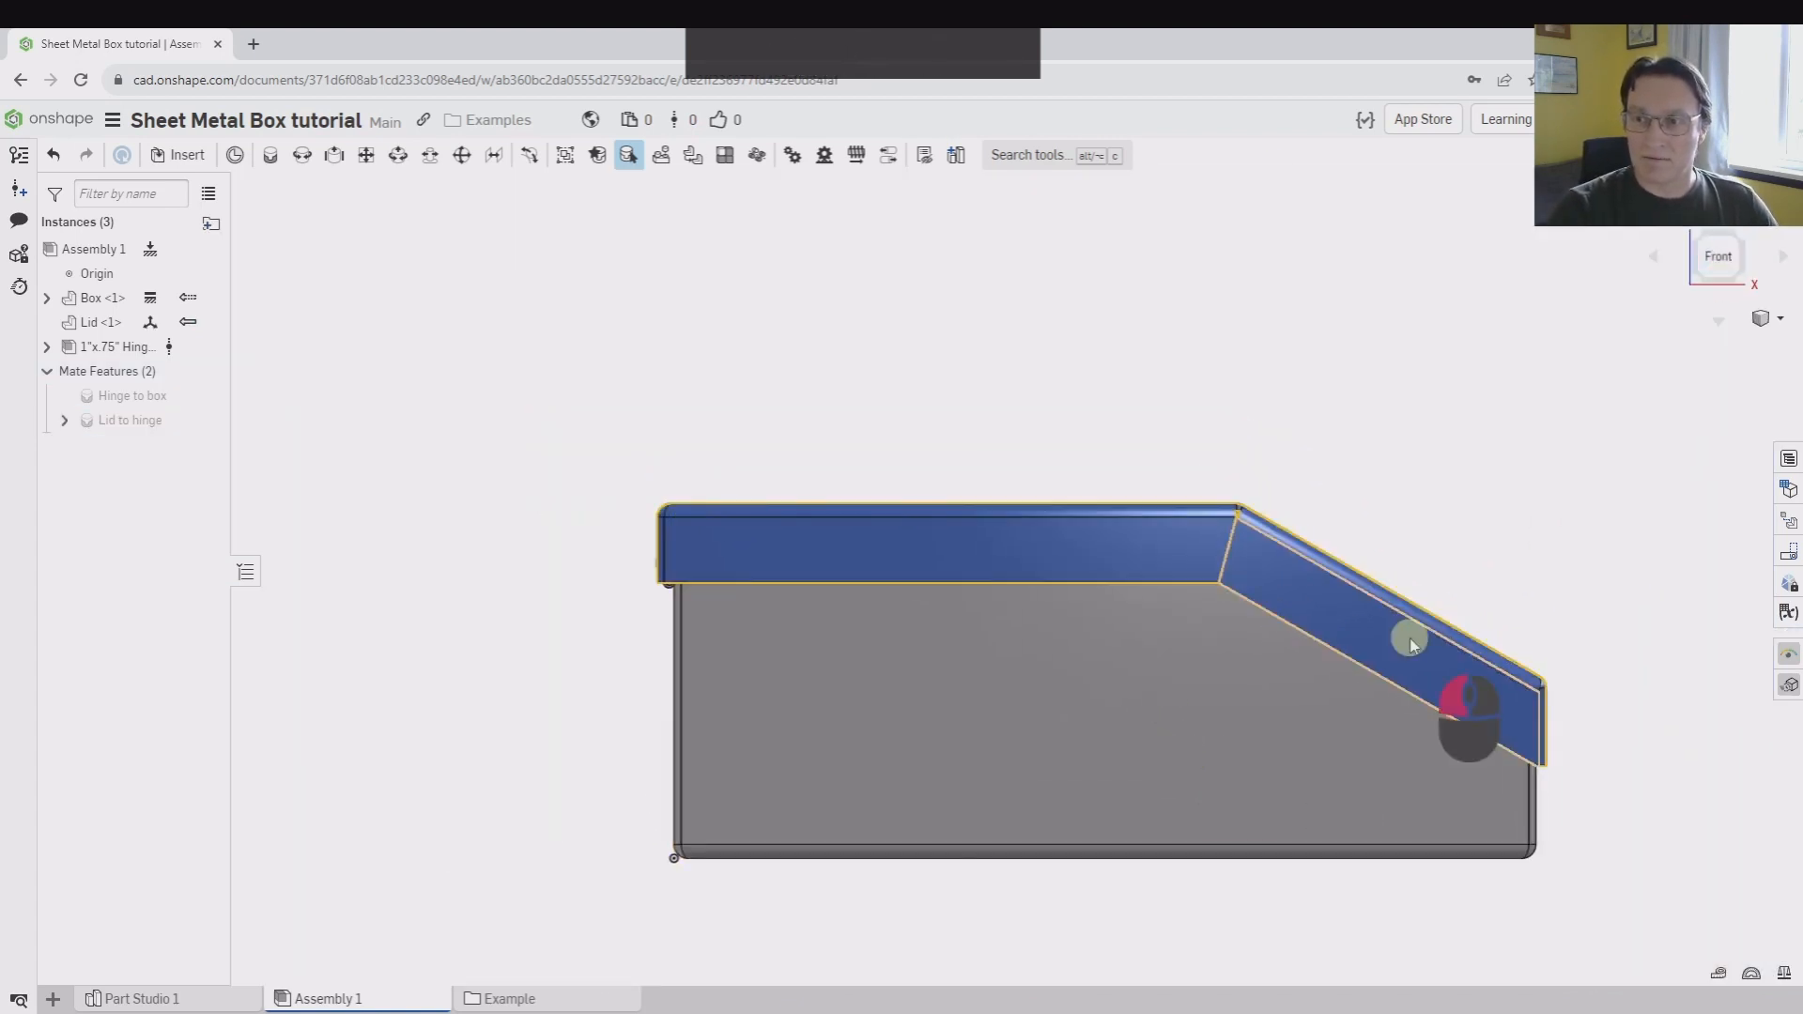
{"action": "left_click_drag", "start_coordinate": [1412, 646], "coordinate": [986, 350]}
{"action": "middle_click_drag", "start_coordinate": [568, 334], "coordinate": [643, 552]}
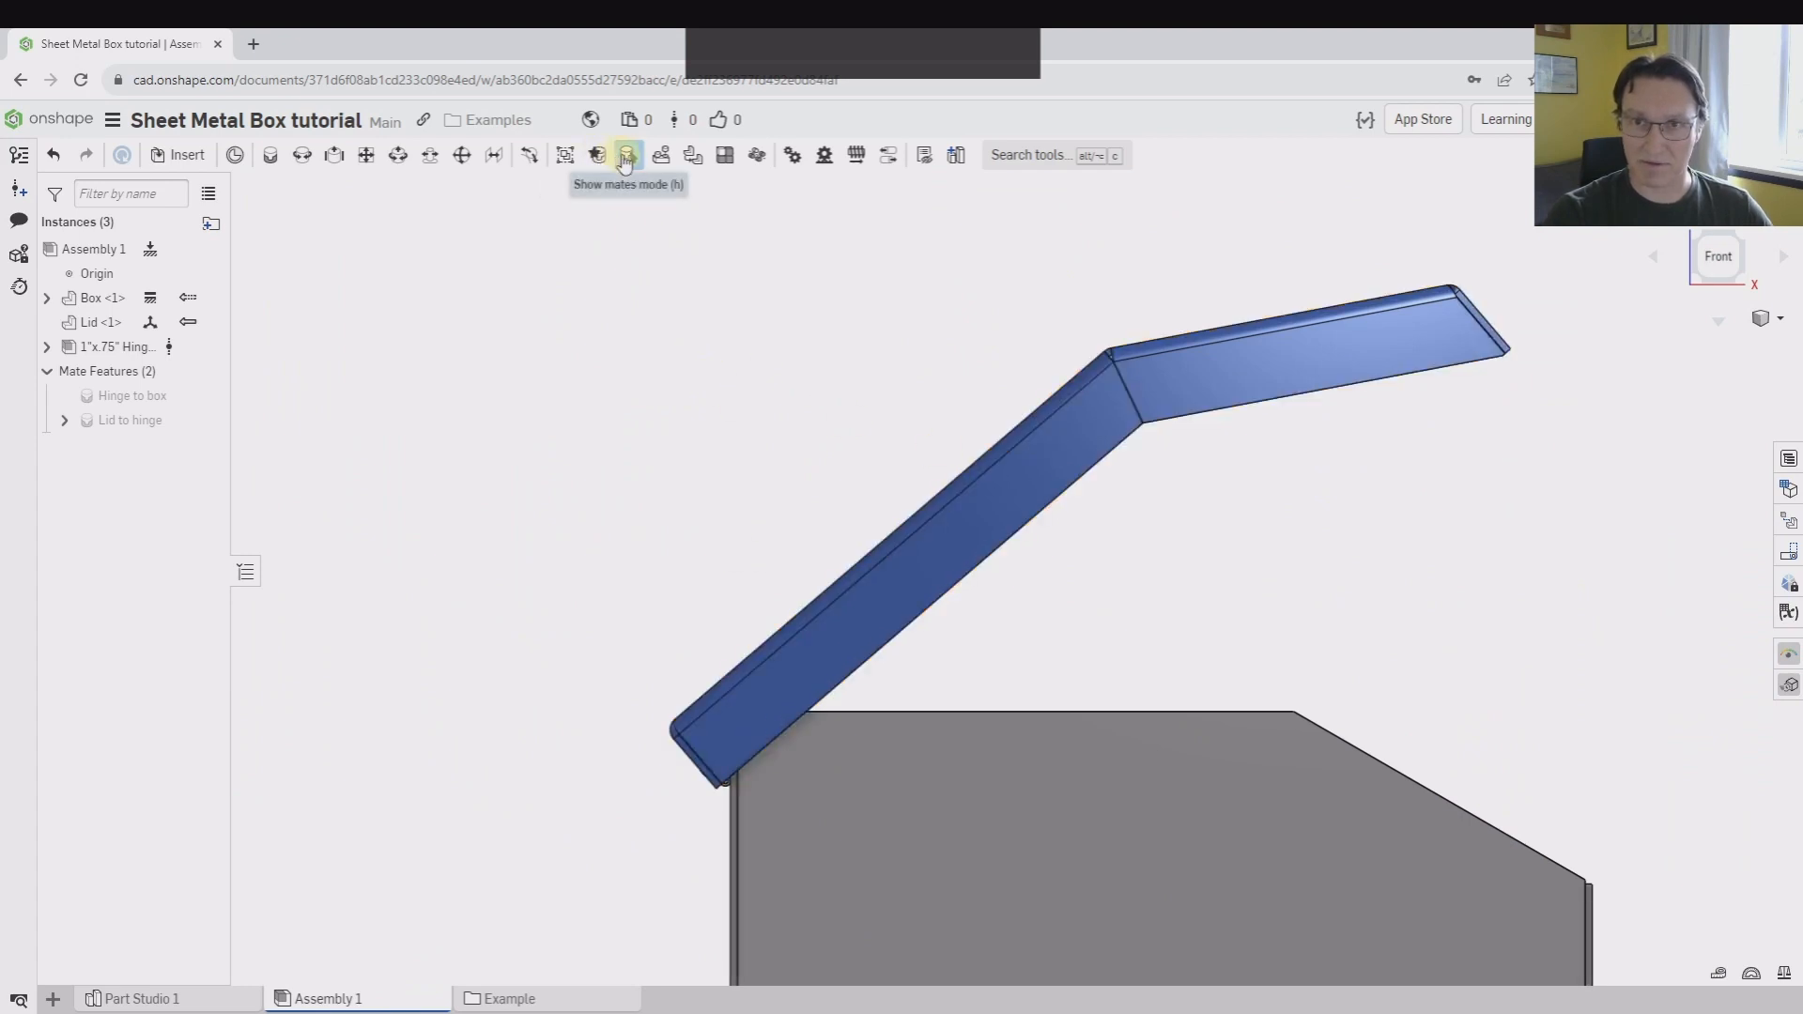
{"action": "left_click_drag", "start_coordinate": [1328, 379], "coordinate": [1166, 522]}
{"action": "middle_click_drag", "start_coordinate": [851, 608], "coordinate": [792, 399]}
{"action": "right_click_drag", "start_coordinate": [622, 608], "coordinate": [655, 573]}
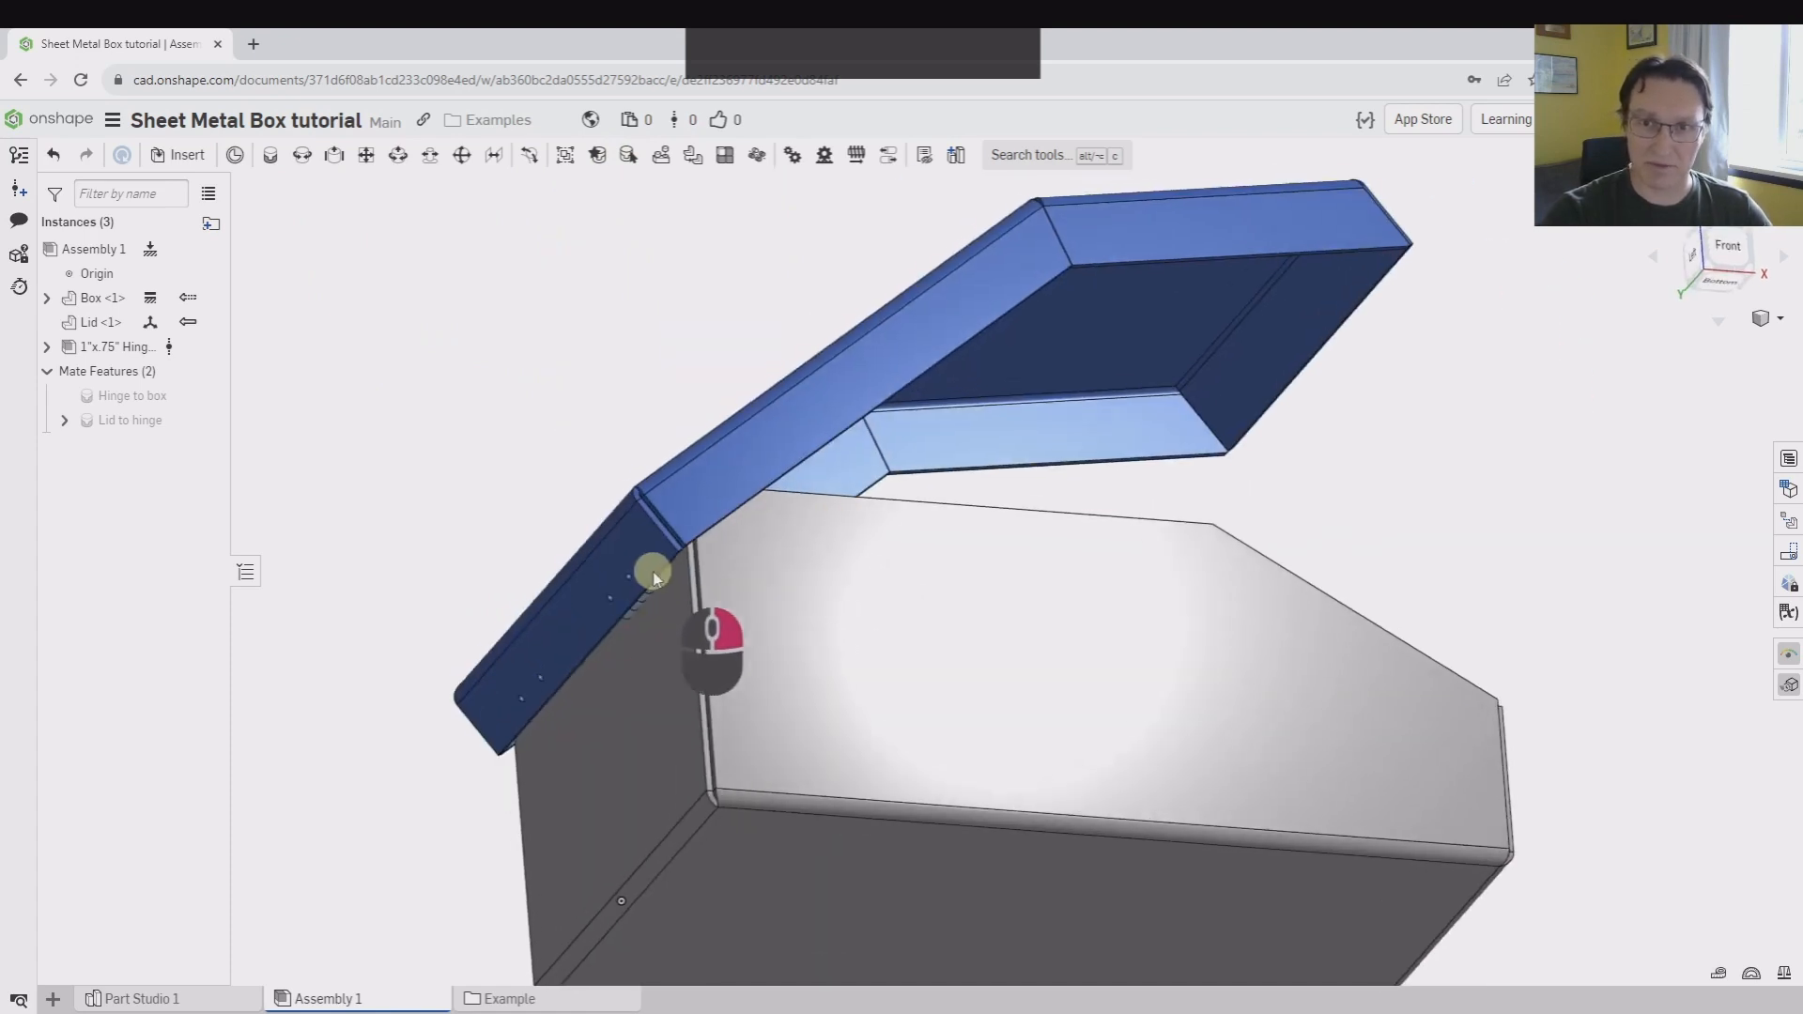
Examine the hinge and the screw holes in the lid and box end walls with the lid open
{"action": "scroll", "coordinate": [655, 574], "scroll_direction": "down", "scroll_amount": 5}
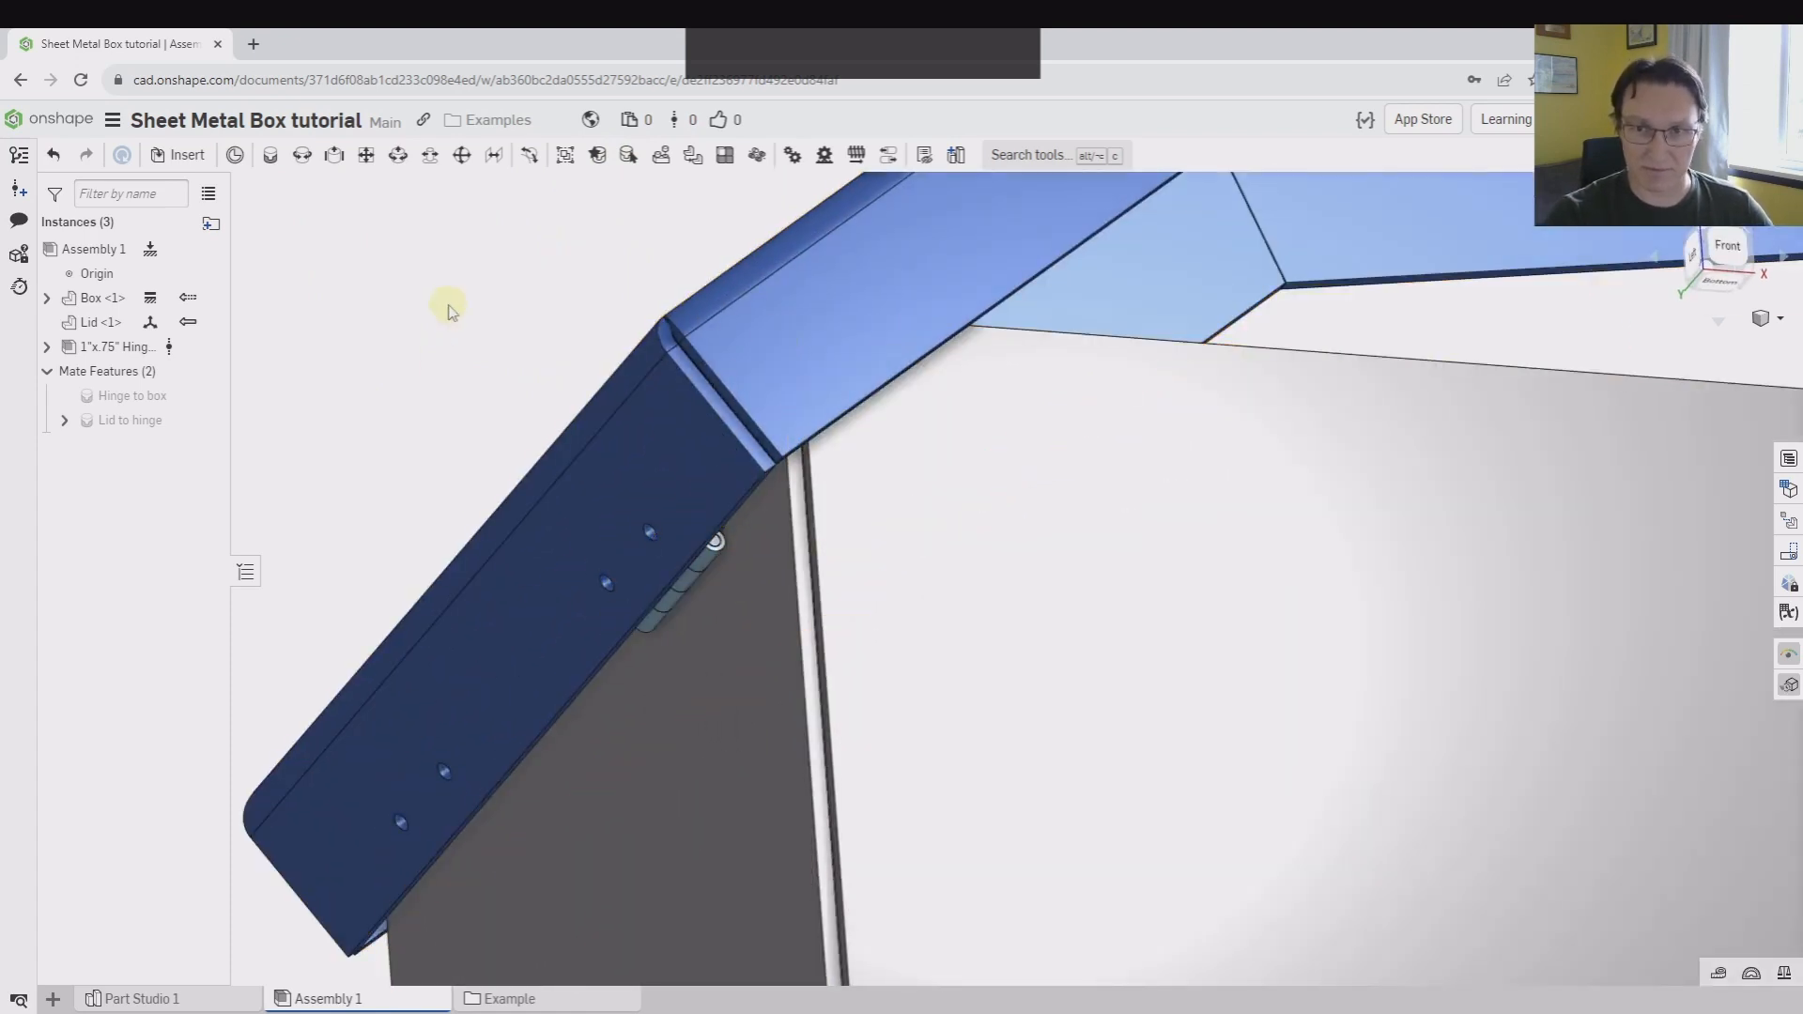
{"action": "middle_click_drag", "start_coordinate": [449, 306], "coordinate": [552, 429]}
{"action": "scroll", "coordinate": [736, 443], "scroll_direction": "up", "scroll_amount": 3}
{"action": "middle_click_drag", "start_coordinate": [736, 443], "coordinate": [588, 297]}
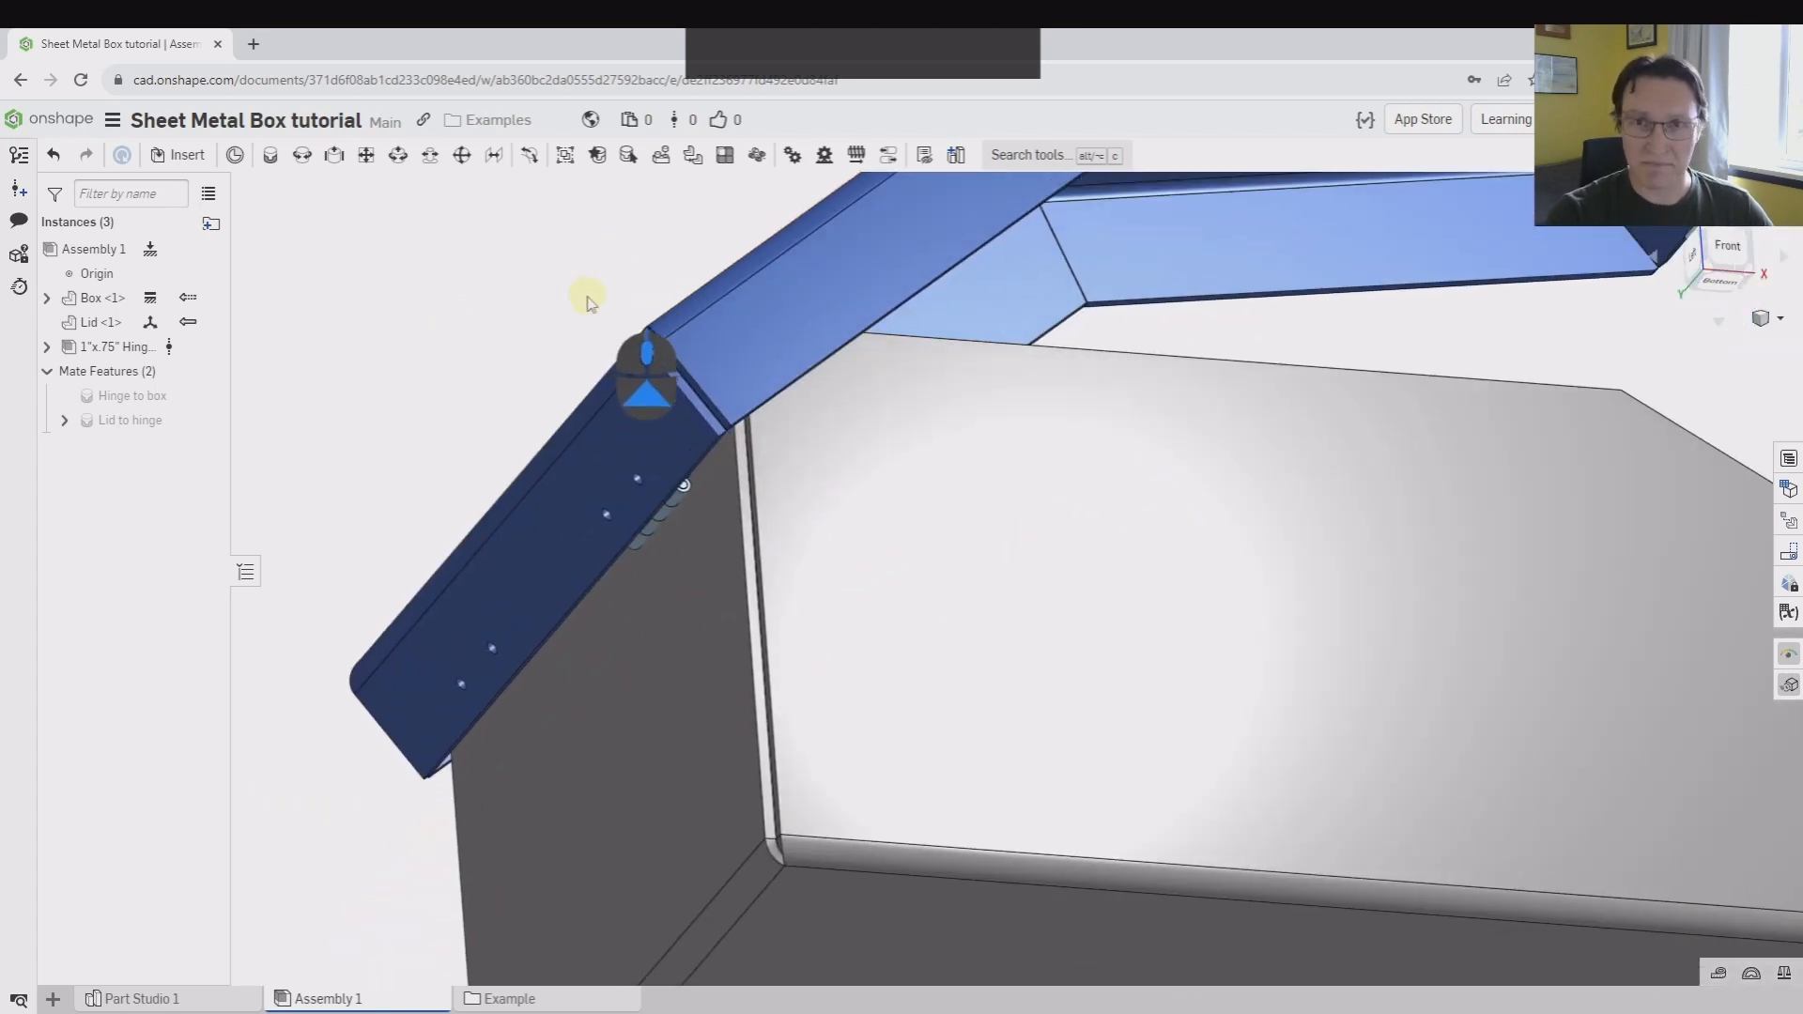
{"action": "right_click_drag", "start_coordinate": [588, 296], "coordinate": [544, 286]}
{"action": "scroll", "coordinate": [604, 551], "scroll_direction": "down", "scroll_amount": 2}
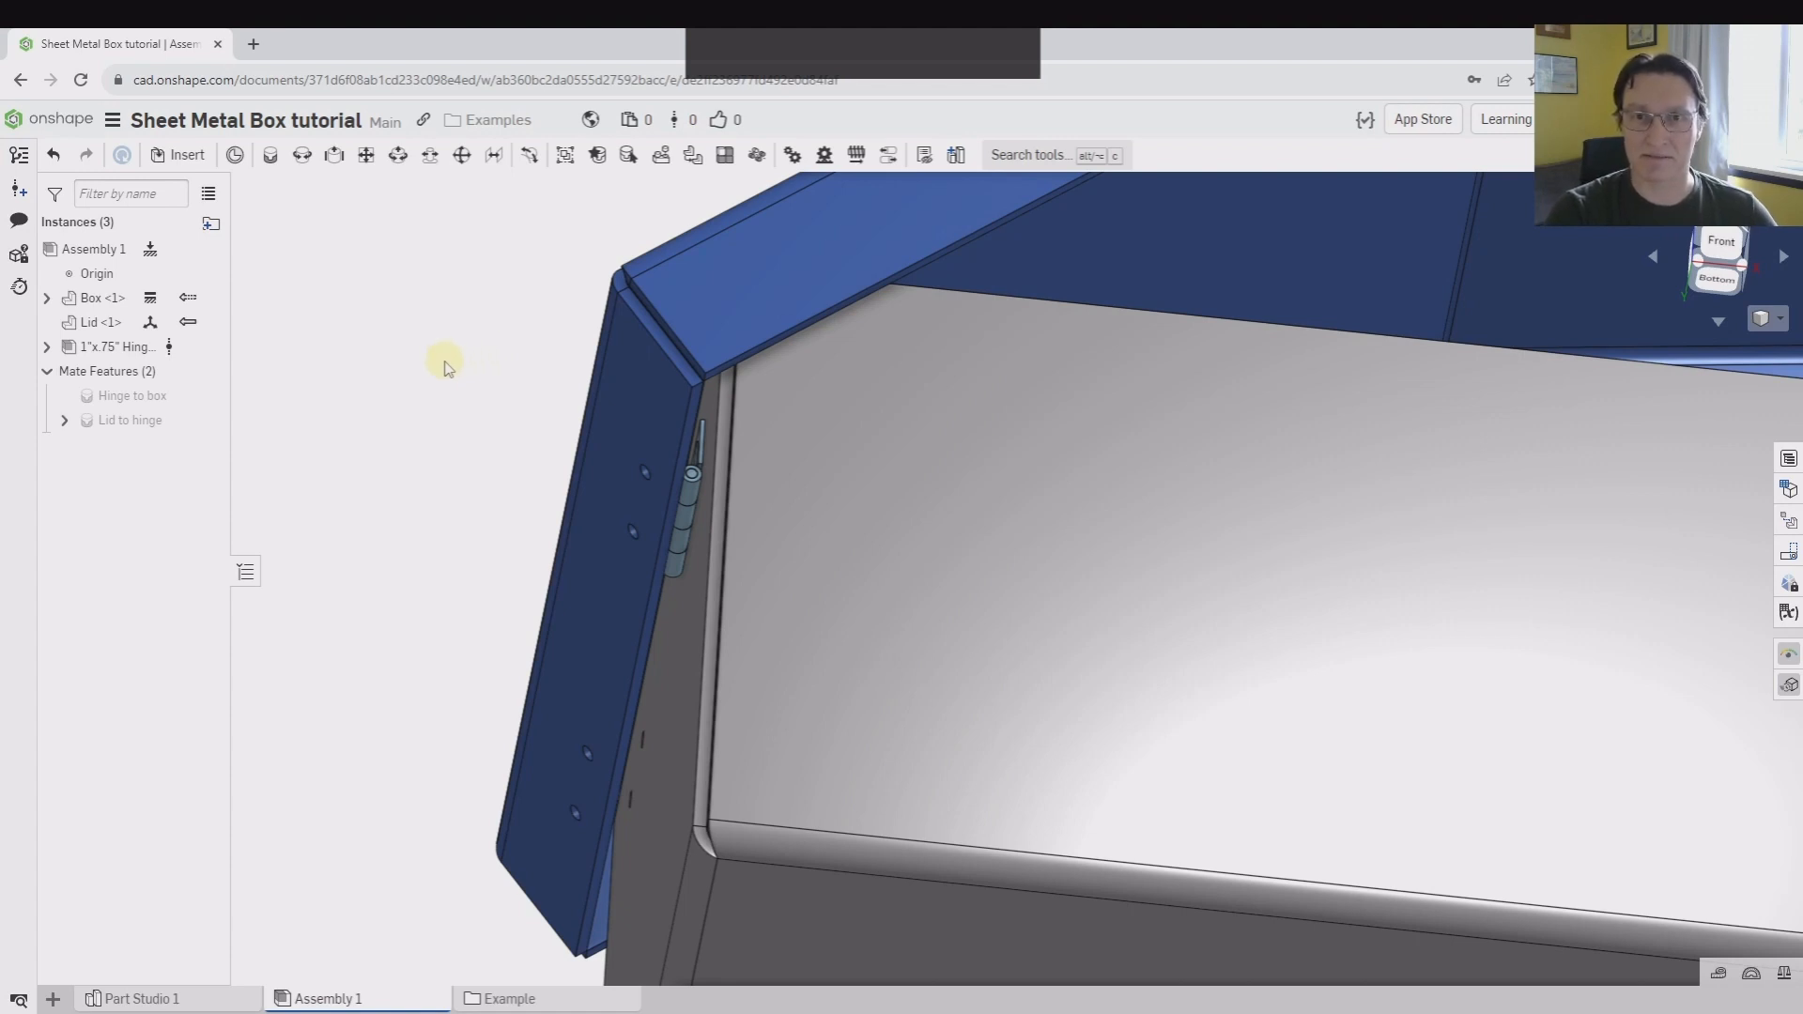
Set up a Cylindrical mate between adjacent knuckles of the hinge's two leaves
{"action": "left_click", "coordinate": [413, 150]}
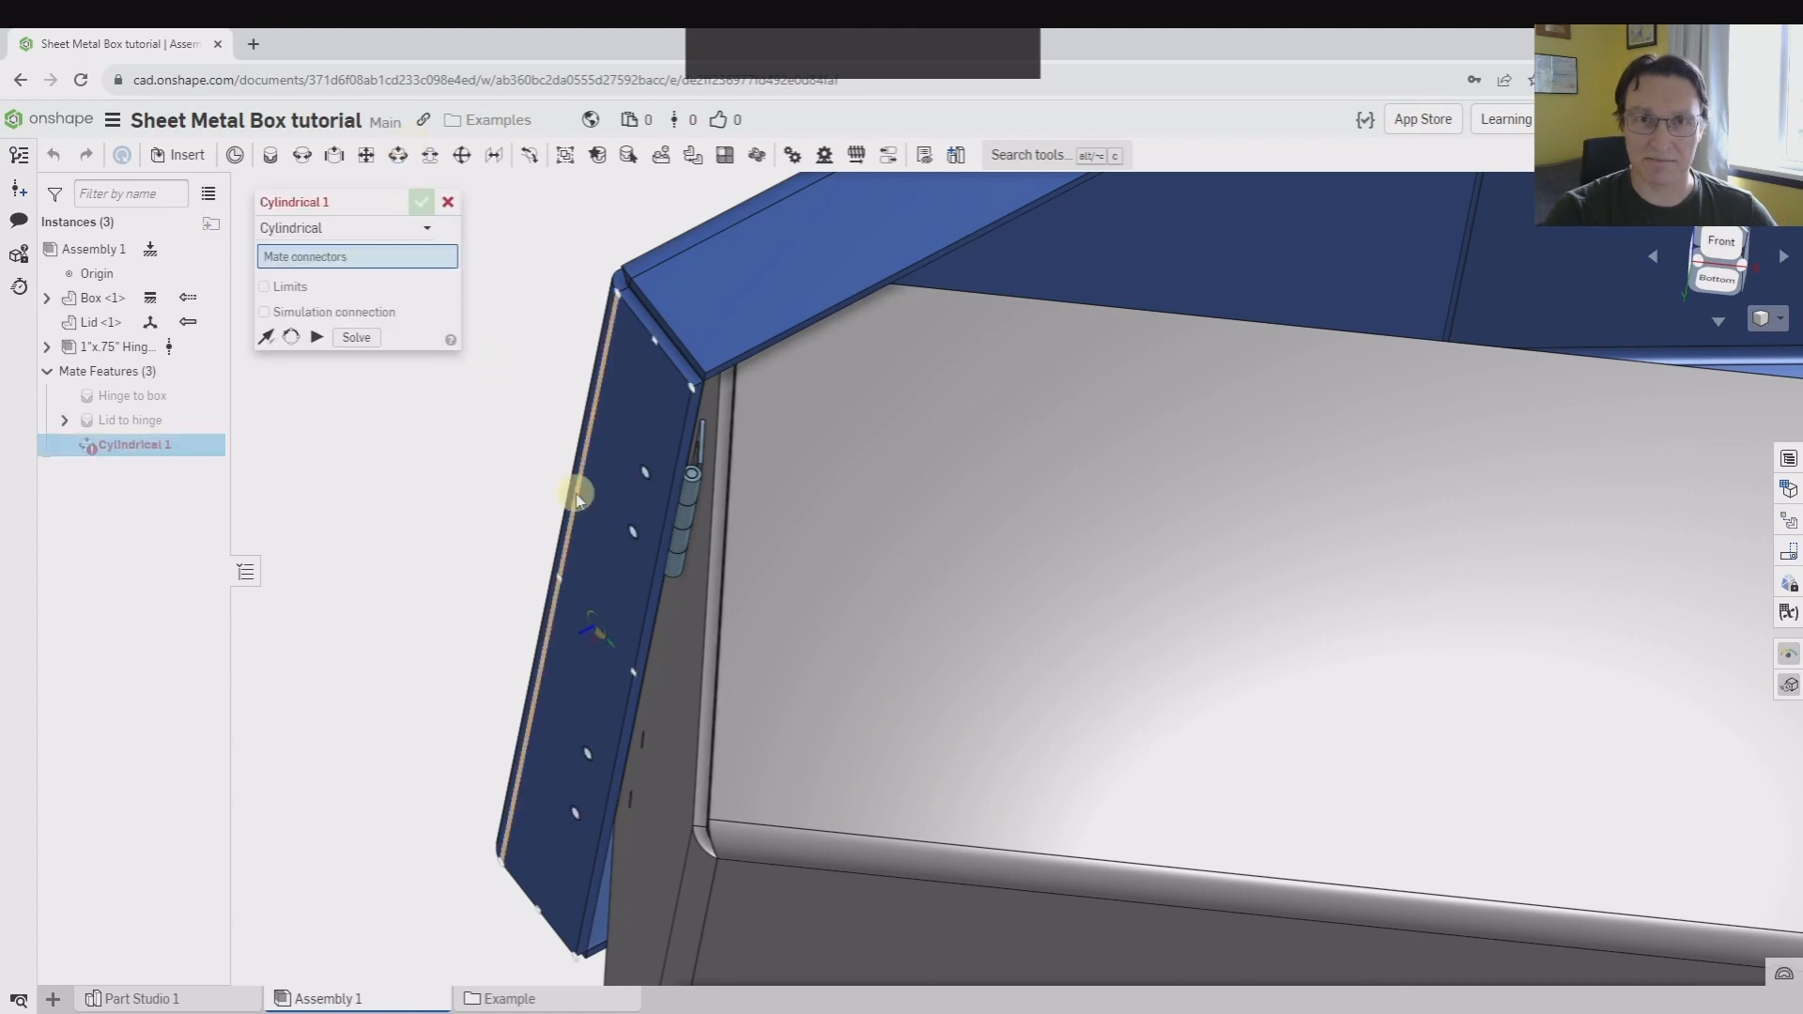
{"action": "scroll", "coordinate": [656, 414], "scroll_direction": "down", "scroll_amount": 5}
{"action": "scroll", "coordinate": [628, 531], "scroll_direction": "down", "scroll_amount": 3}
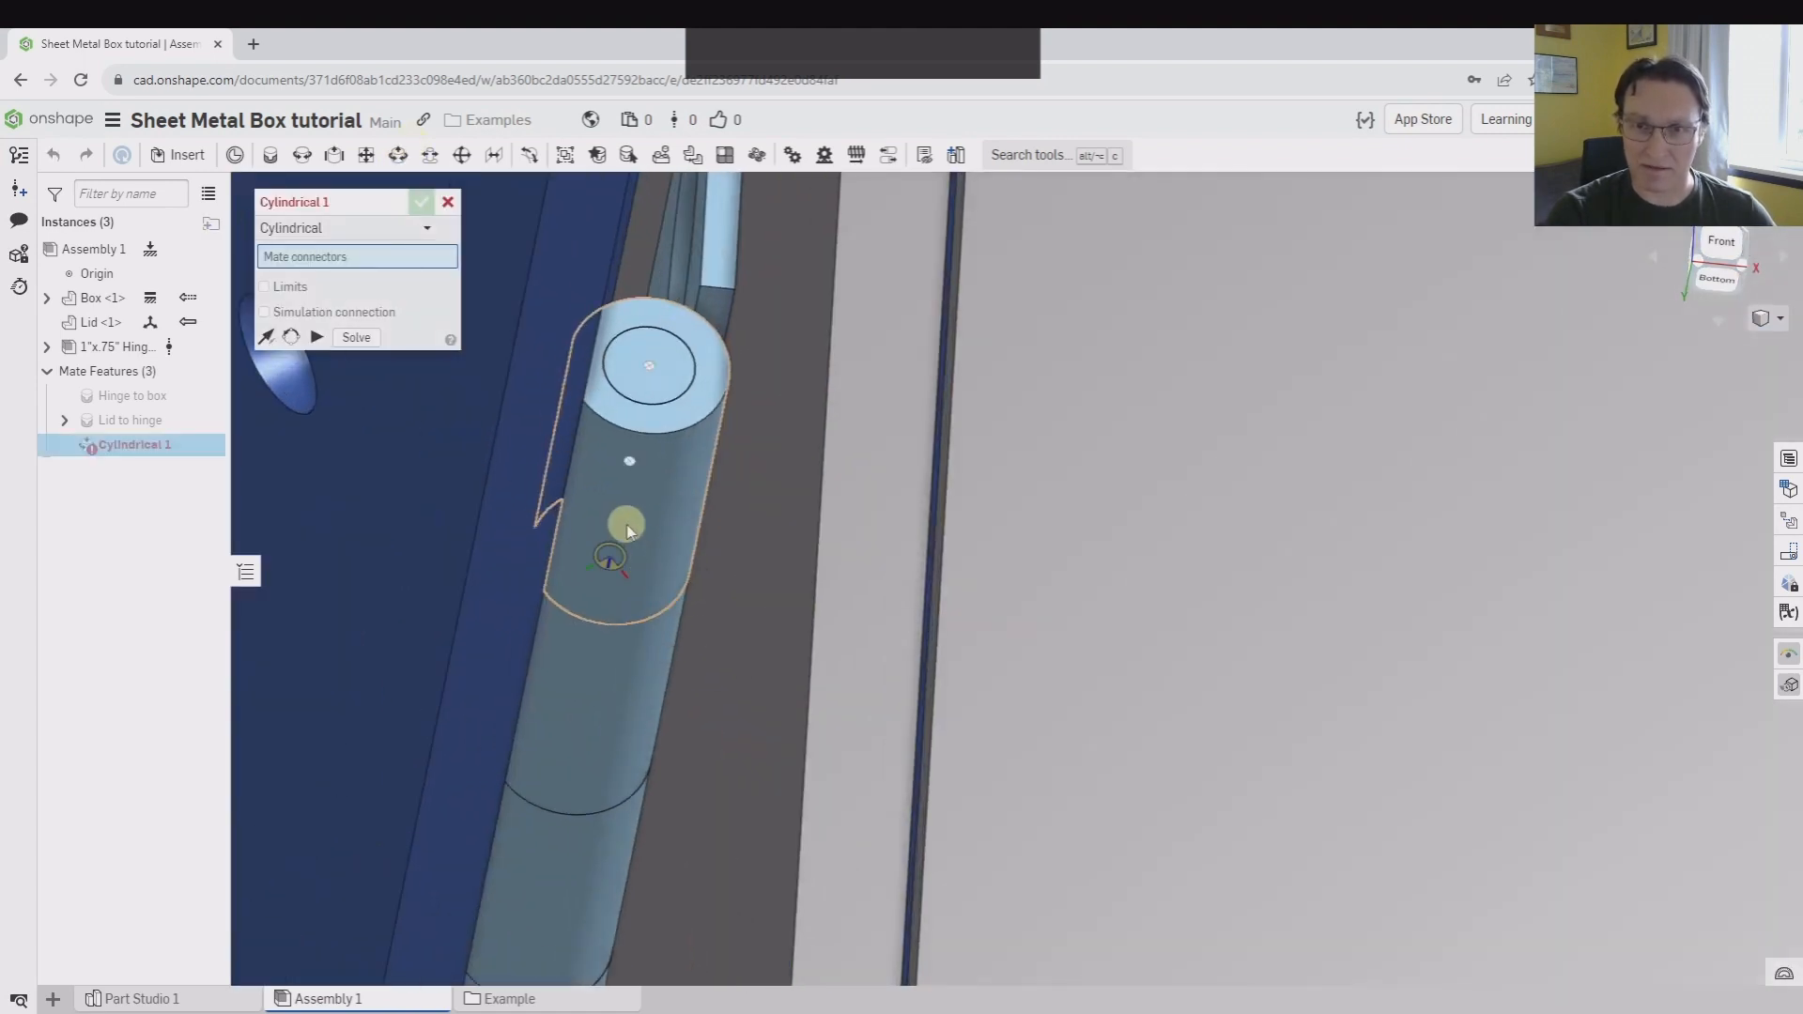
{"action": "left_click", "coordinate": [628, 529]}
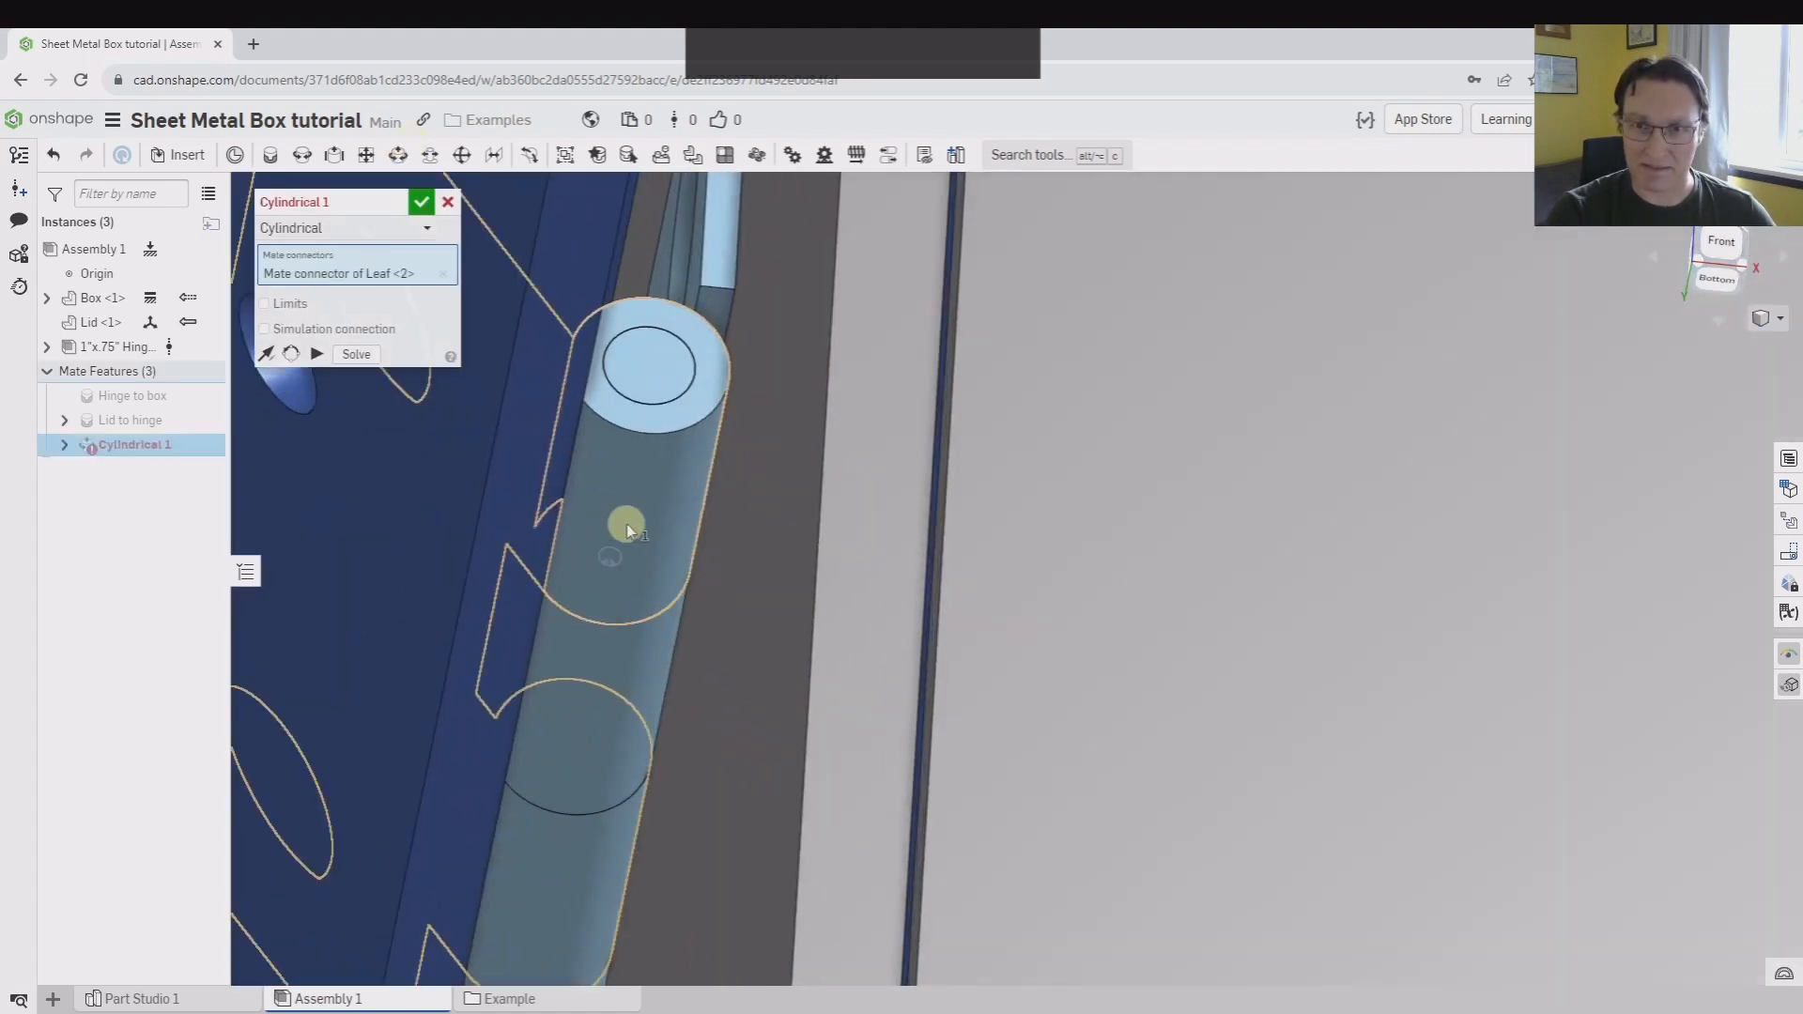
{"action": "left_click", "coordinate": [599, 691]}
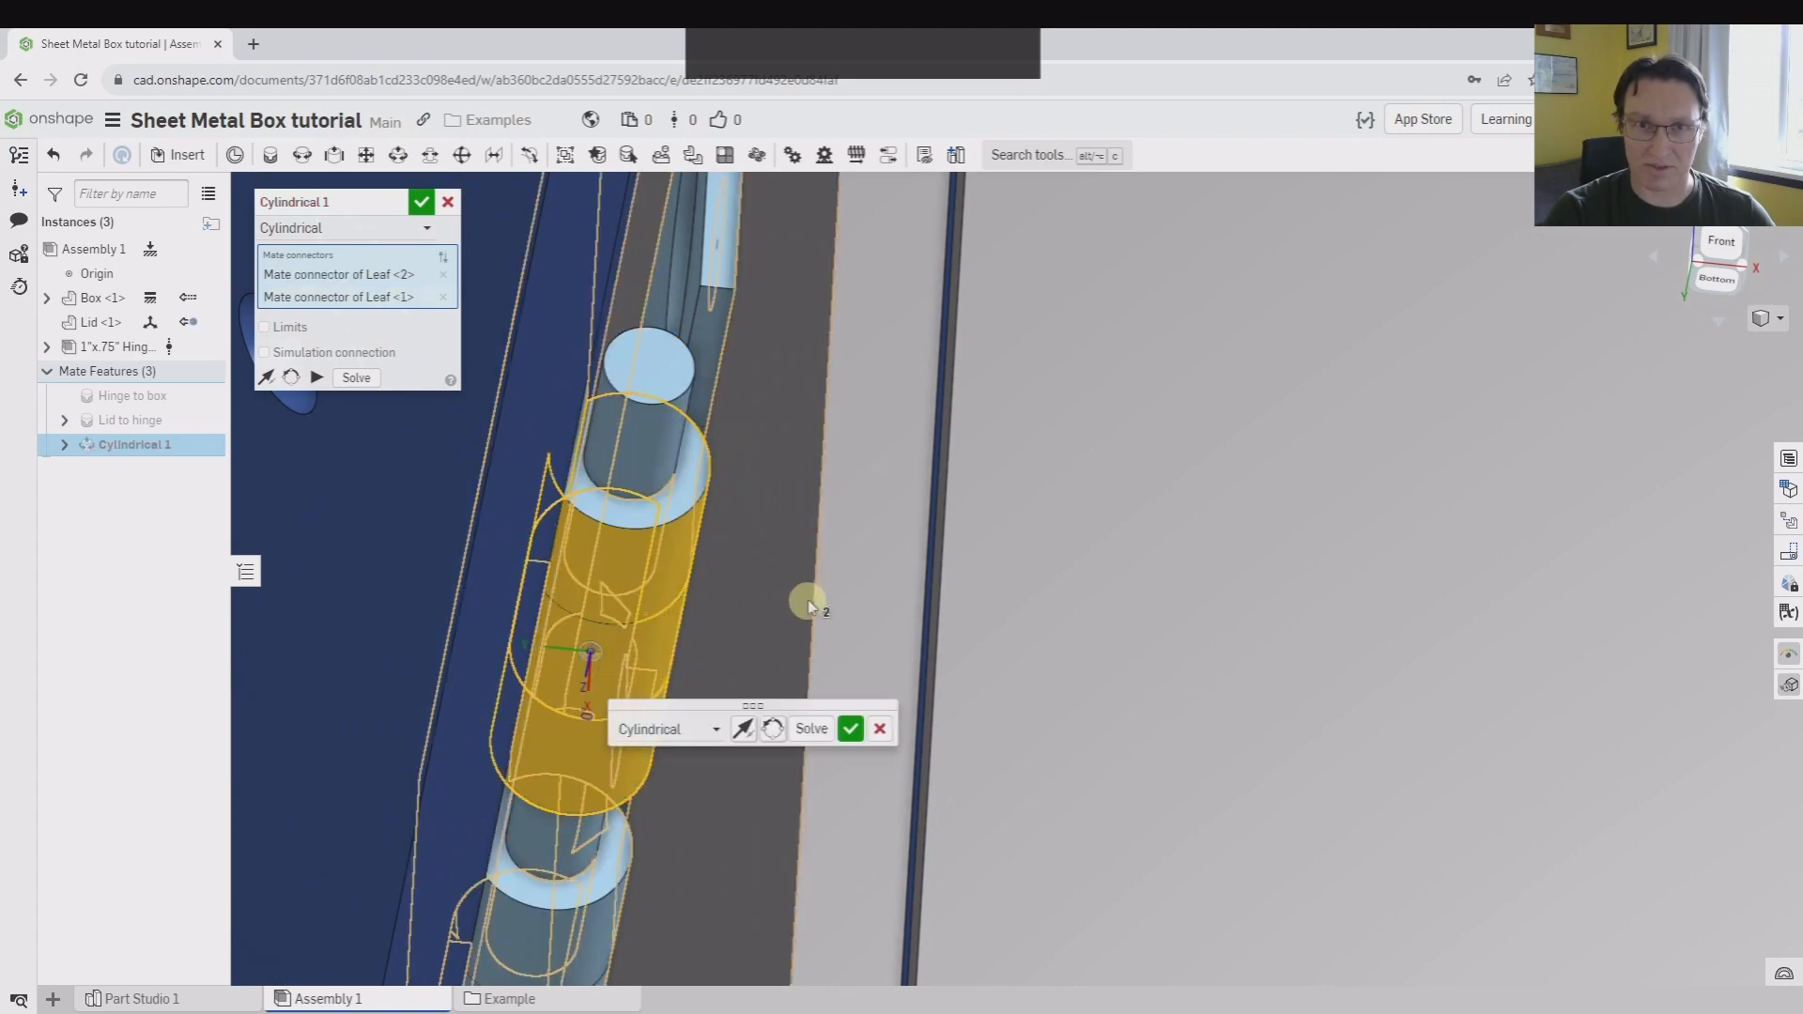
Enable limits on the Cylindrical mate with a minimum Z angle of -100 degrees and a maximum of 0 degrees
{"action": "scroll", "coordinate": [845, 572], "scroll_direction": "up", "scroll_amount": 5}
{"action": "right_click_drag", "start_coordinate": [901, 535], "coordinate": [1540, 313]}
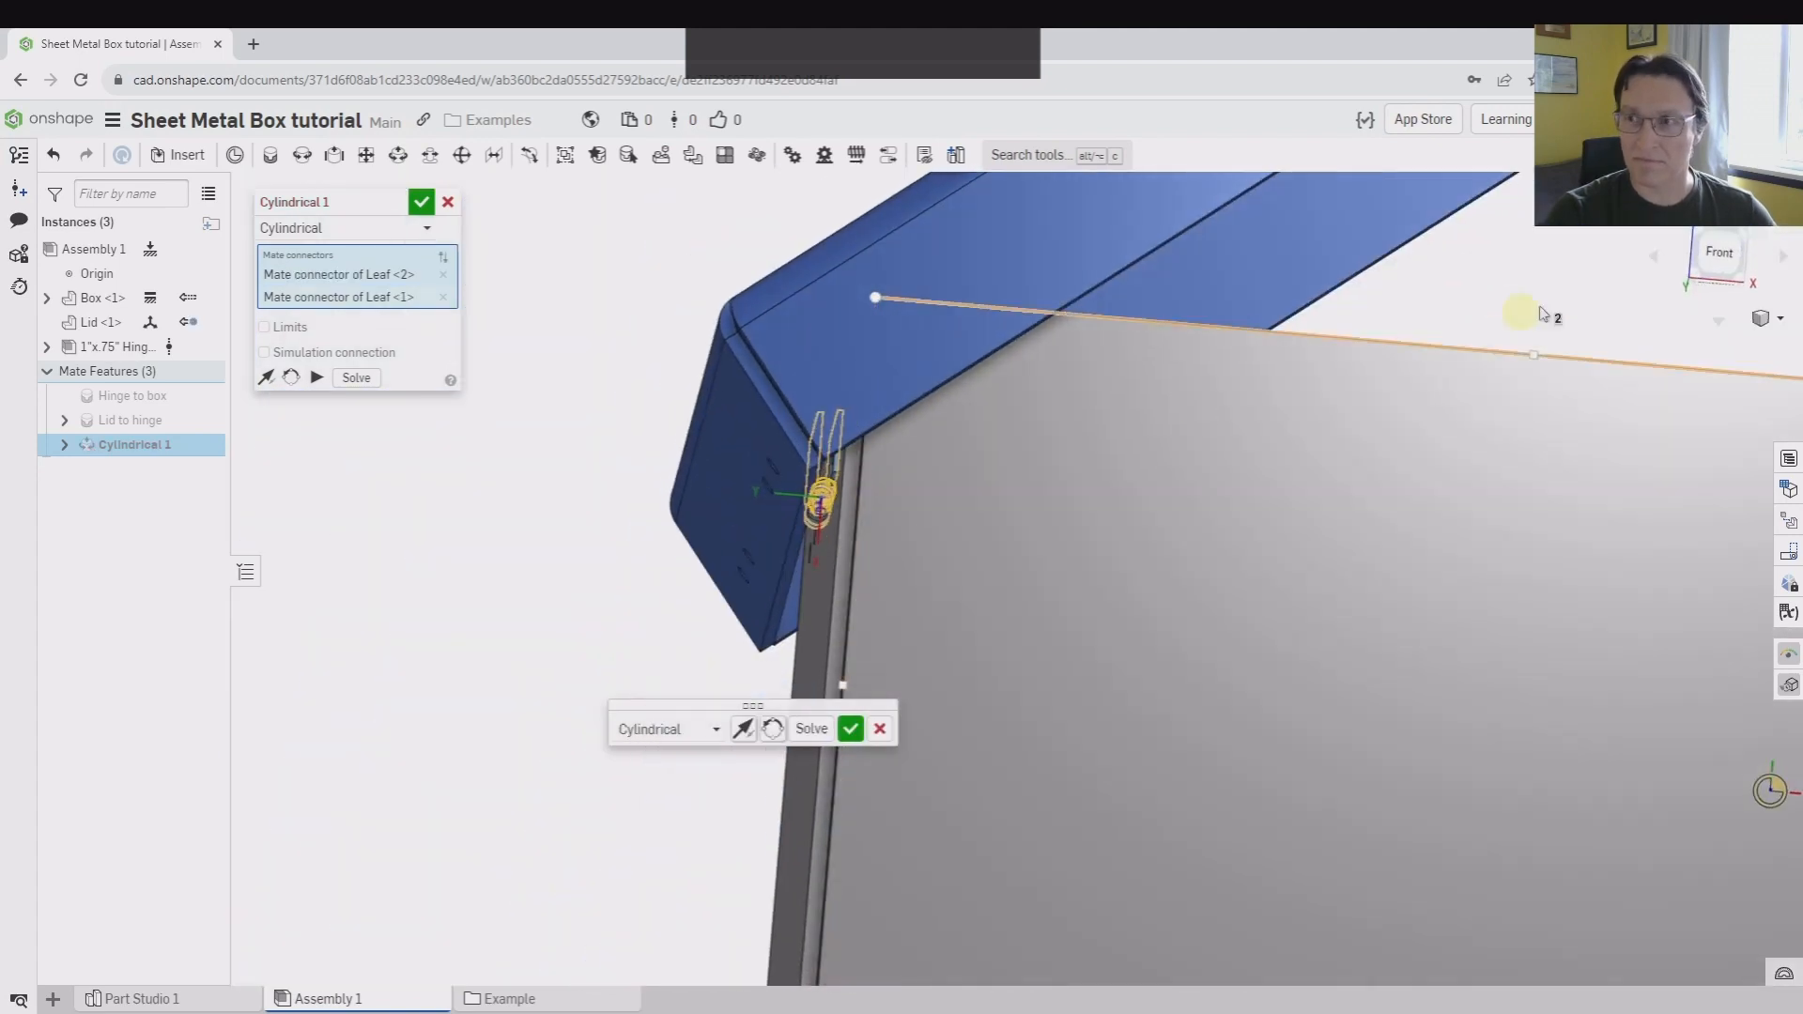
{"action": "left_click", "coordinate": [1711, 267]}
{"action": "scroll", "coordinate": [723, 488], "scroll_direction": "down", "scroll_amount": 4}
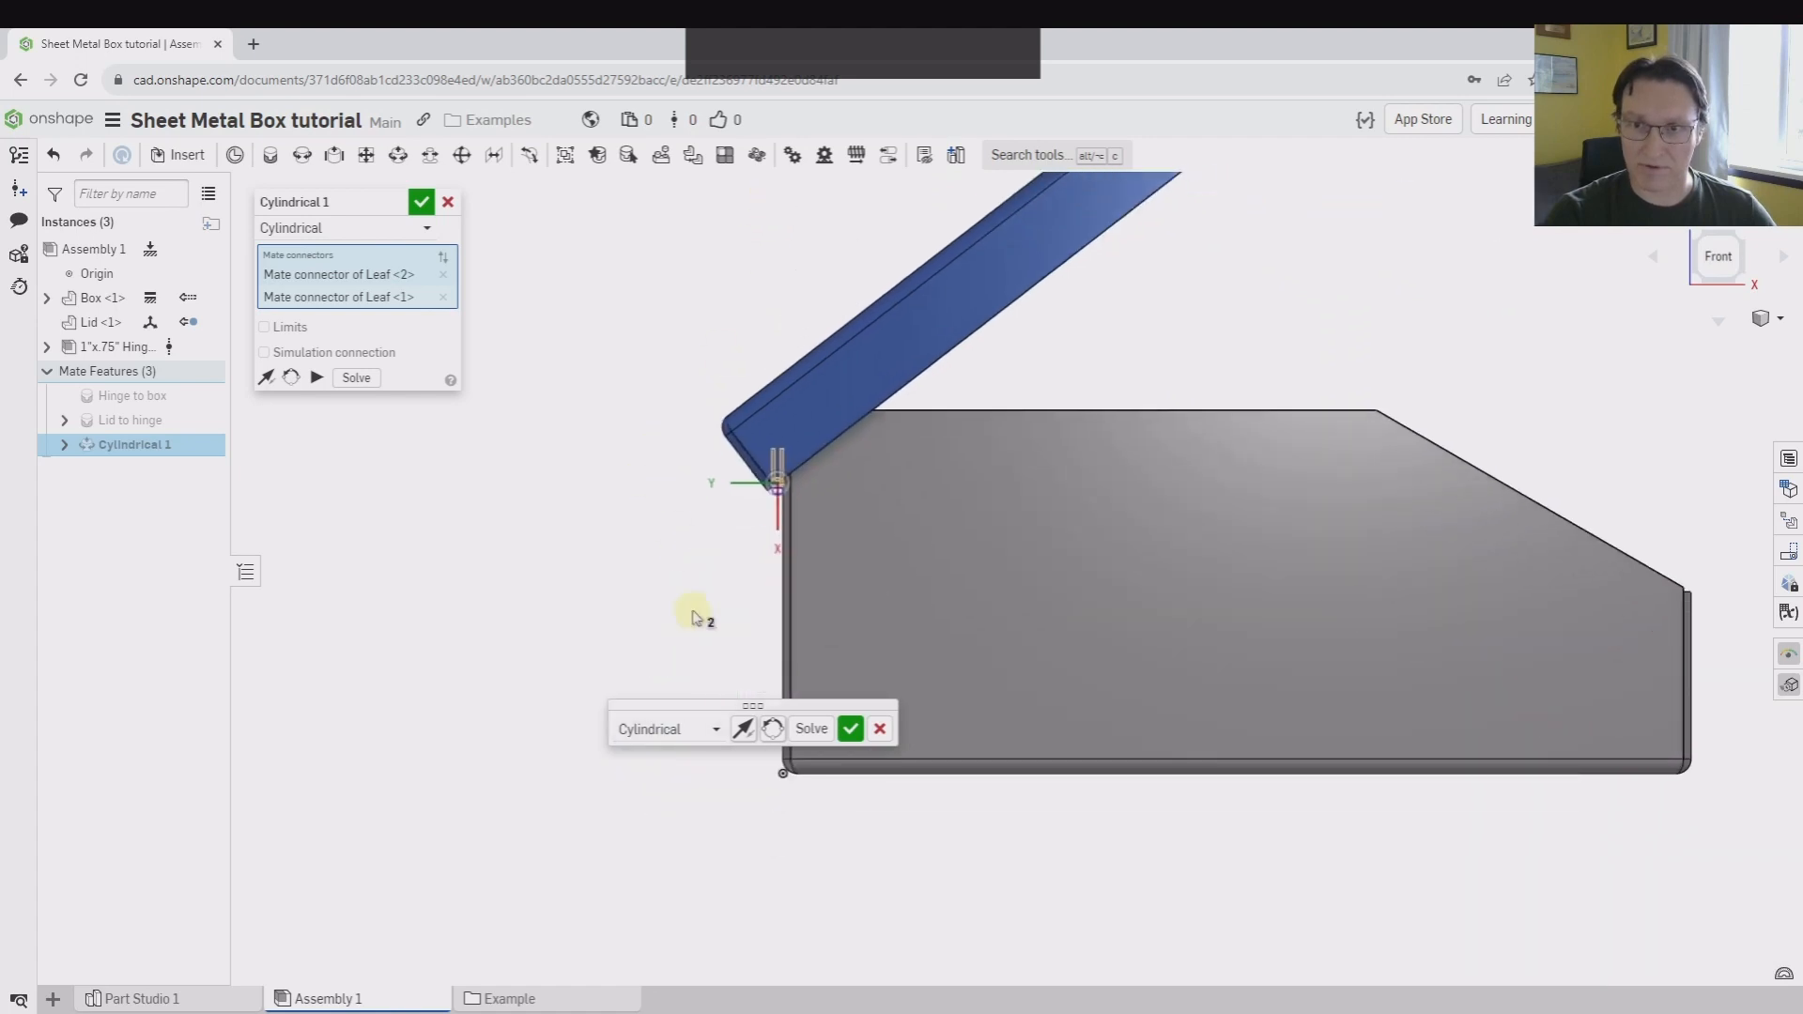
{"action": "scroll", "coordinate": [695, 617], "scroll_direction": "down", "scroll_amount": 6}
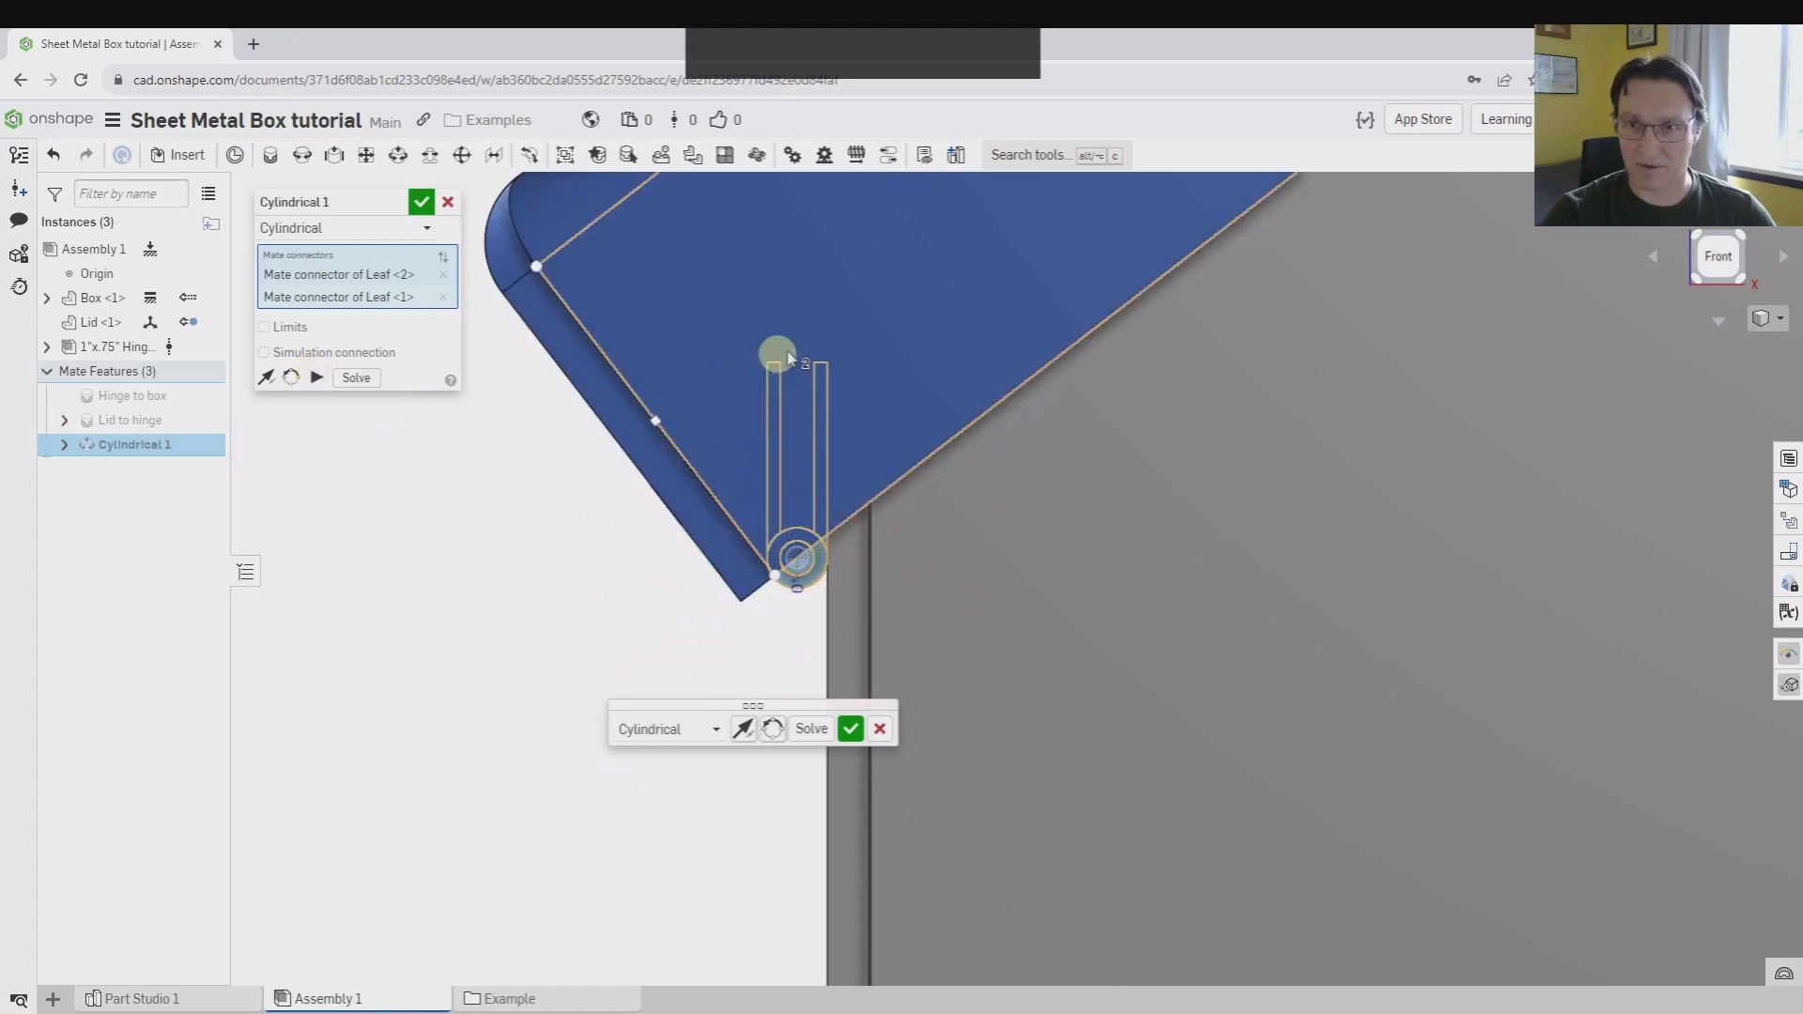
{"action": "left_click", "coordinate": [284, 329]}
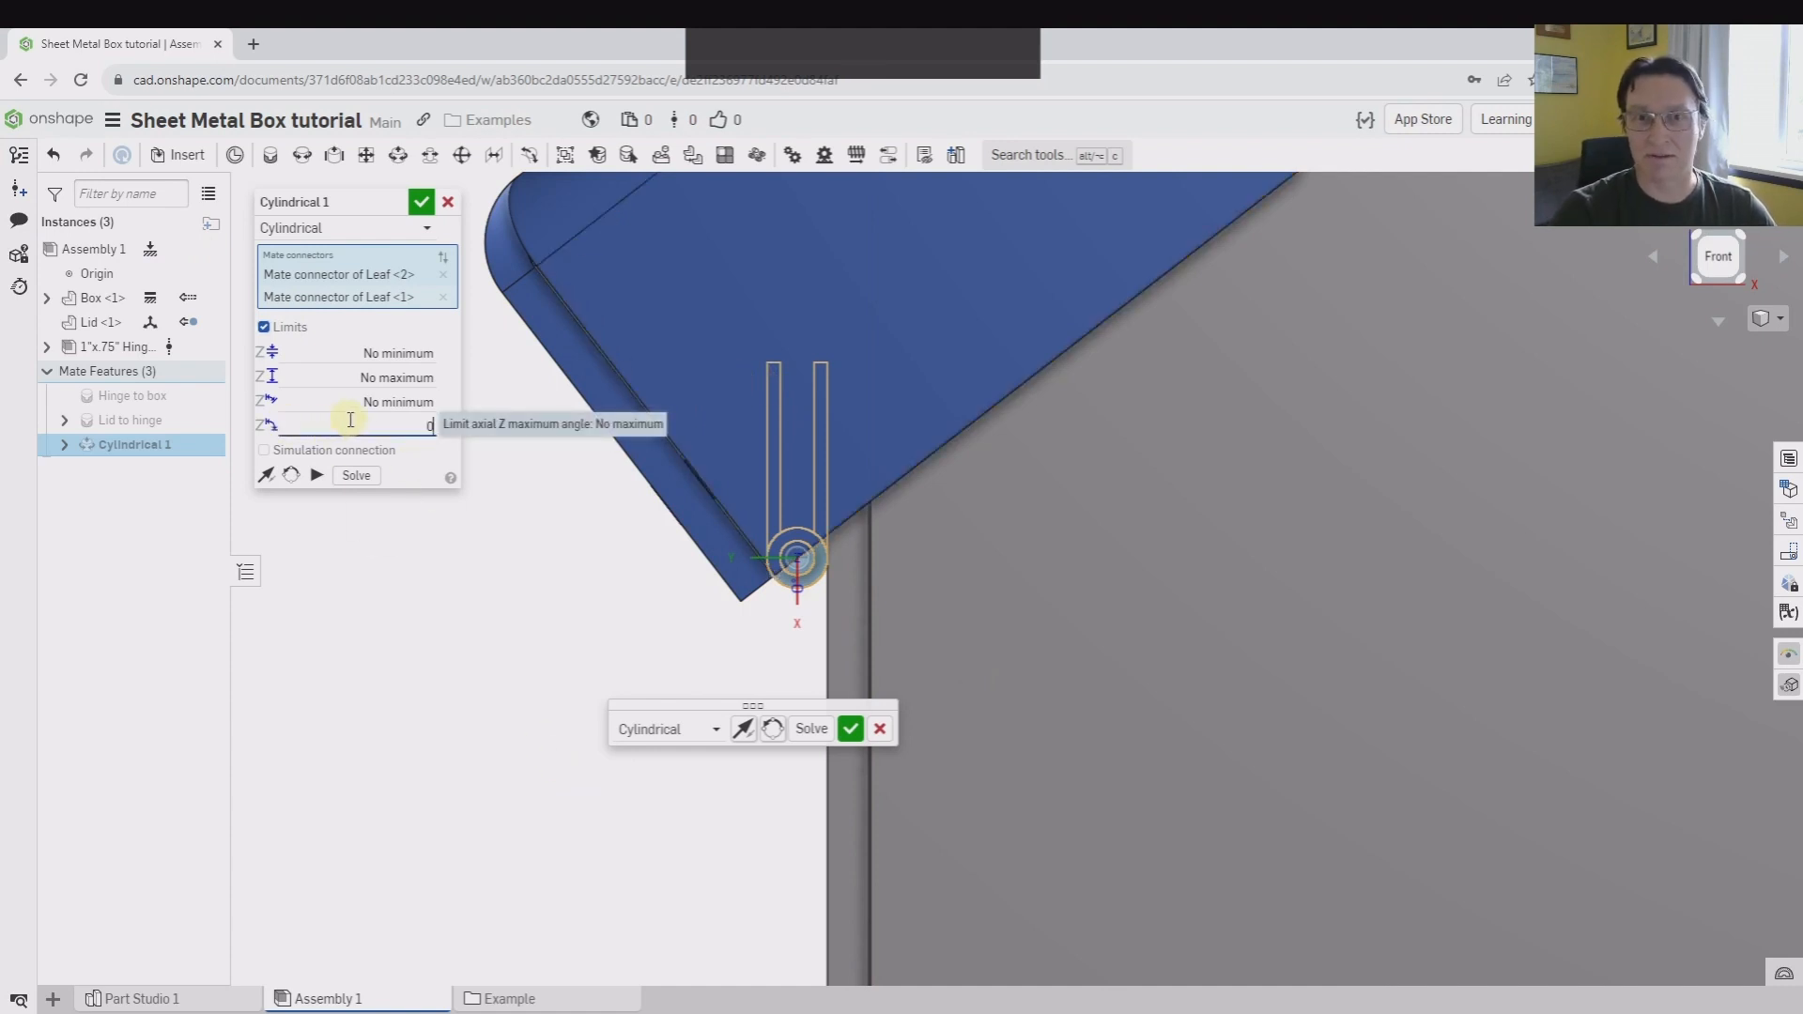
{"action": "scroll", "coordinate": [794, 764], "scroll_direction": "up", "scroll_amount": 6}
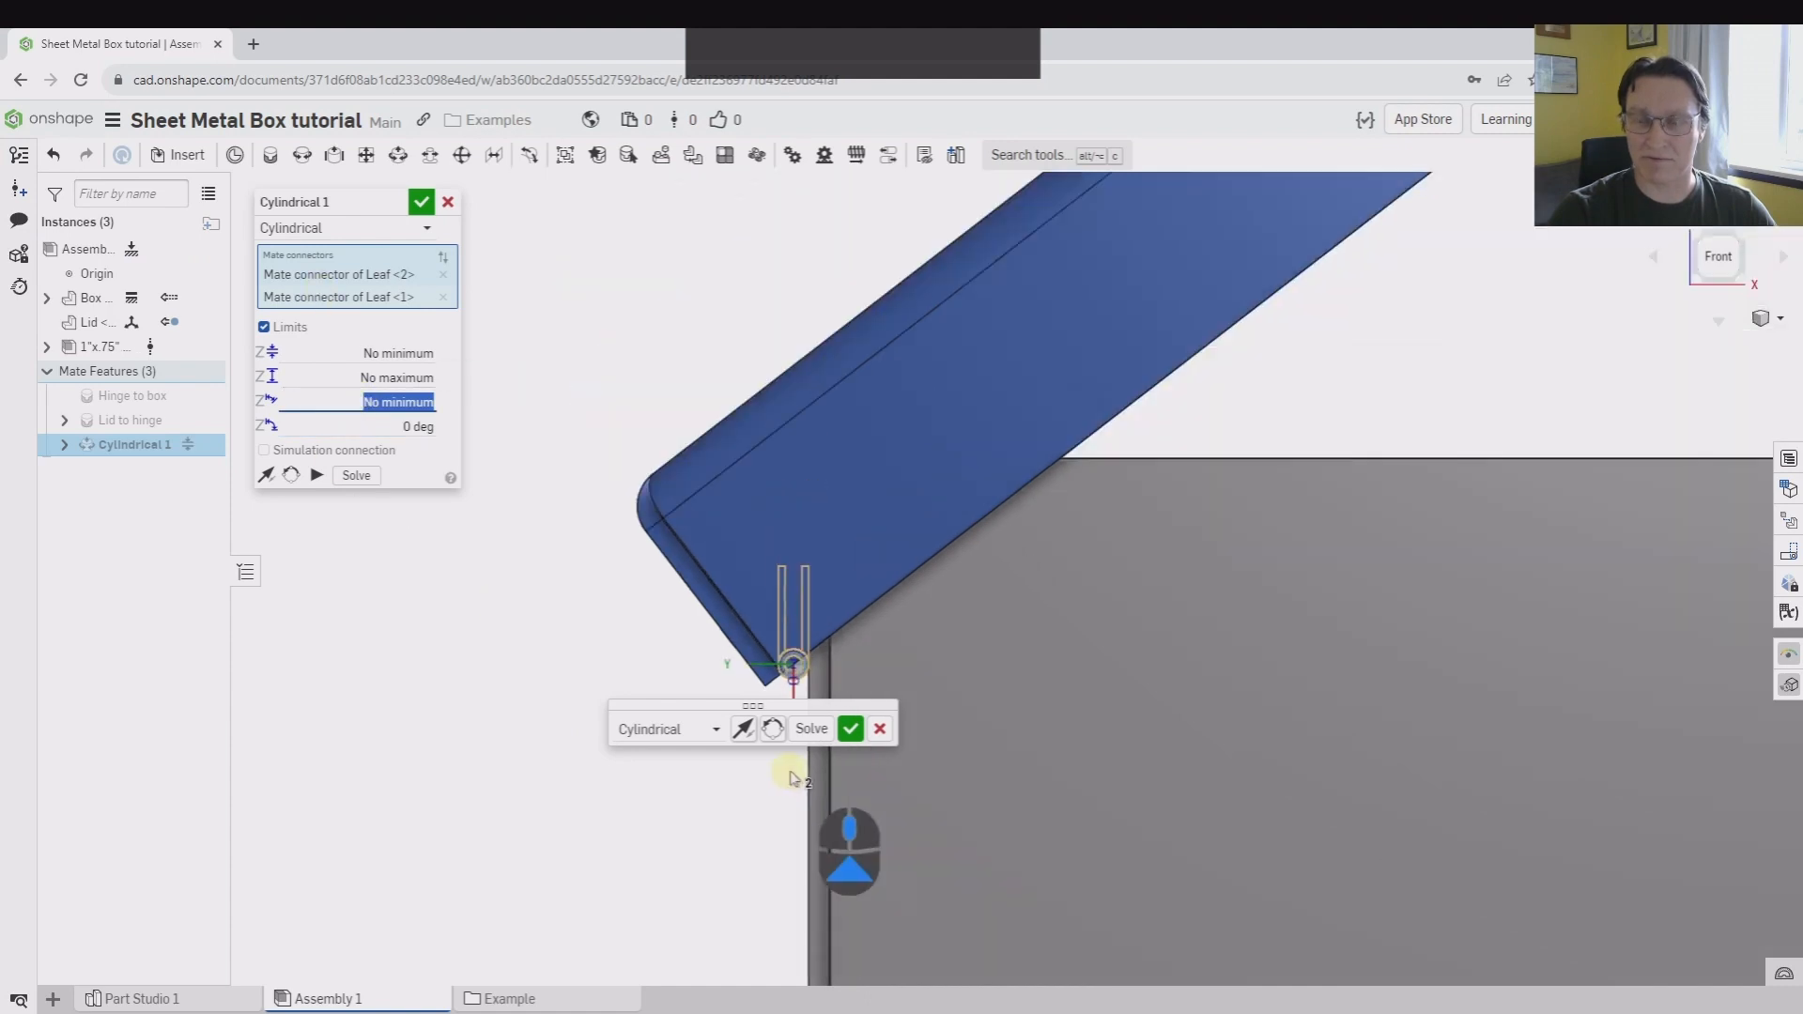
{"action": "middle_click_drag", "start_coordinate": [511, 760], "coordinate": [986, 503]}
{"action": "scroll", "coordinate": [1009, 290], "scroll_direction": "down", "scroll_amount": 2}
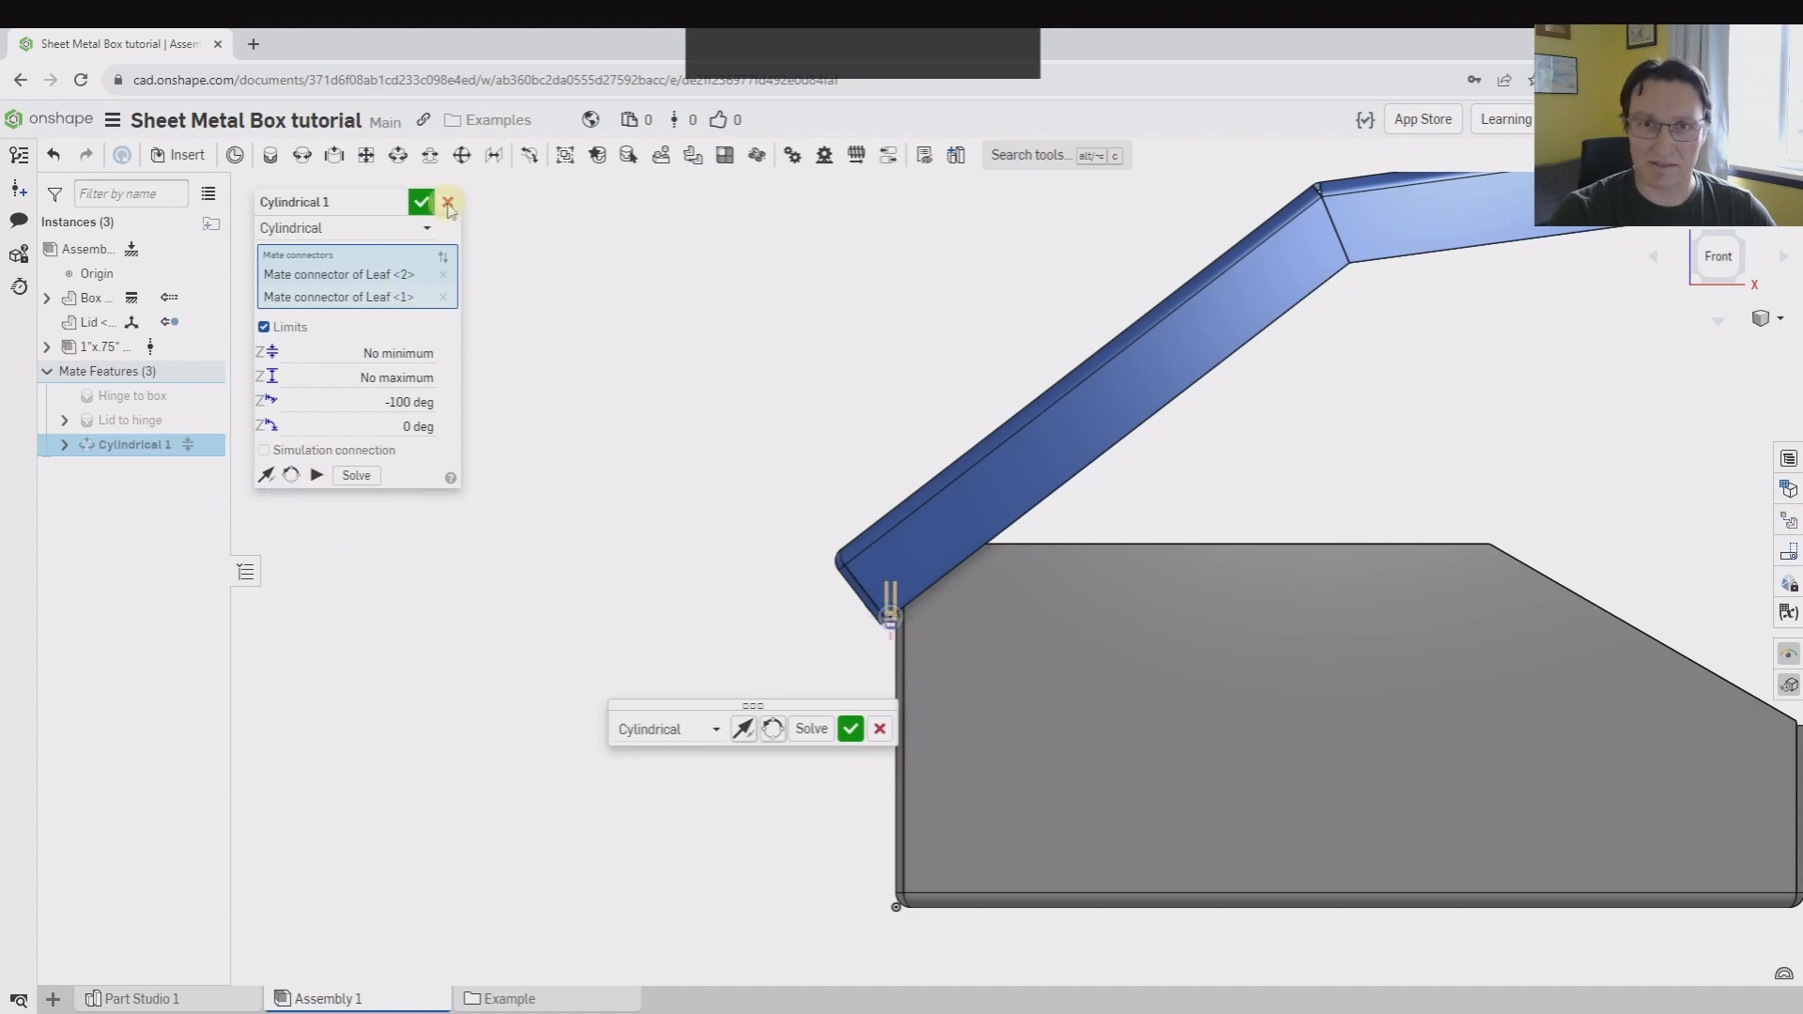
Name the Cylindrical mate "Hinge limit" and accept it
{"action": "left_click", "coordinate": [397, 203]}
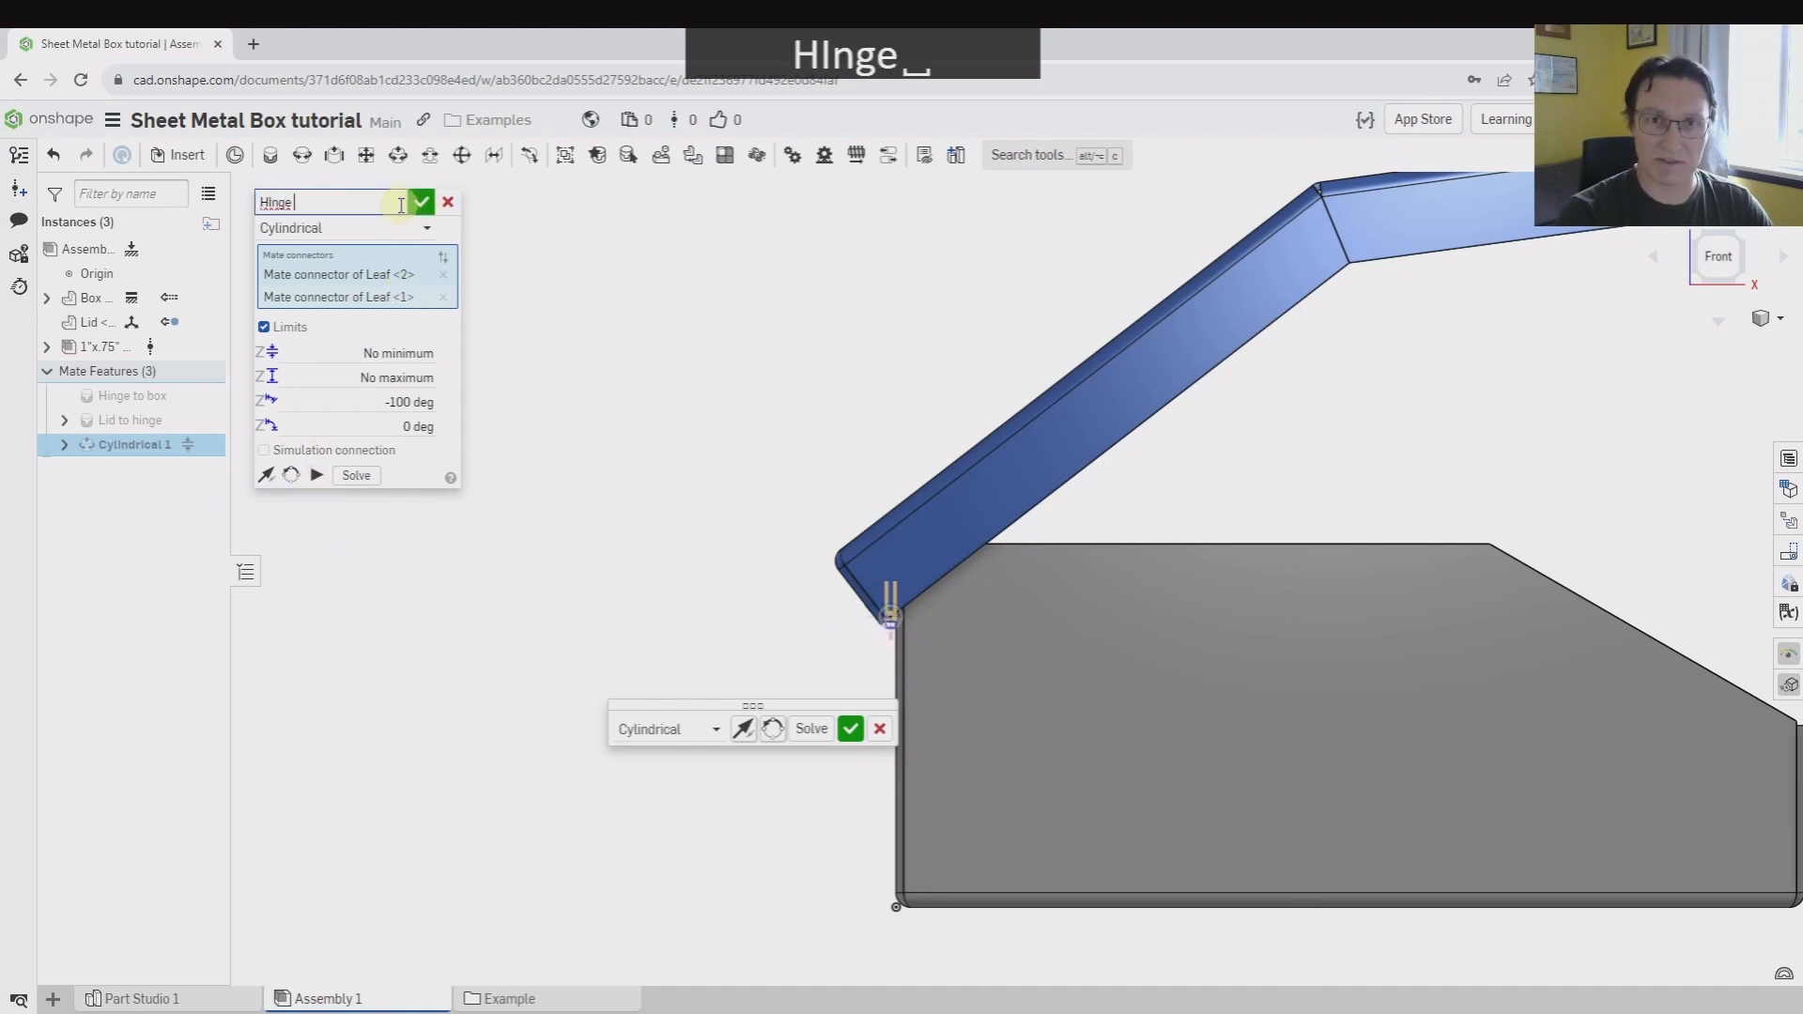
{"action": "type", "text": "Hin"}
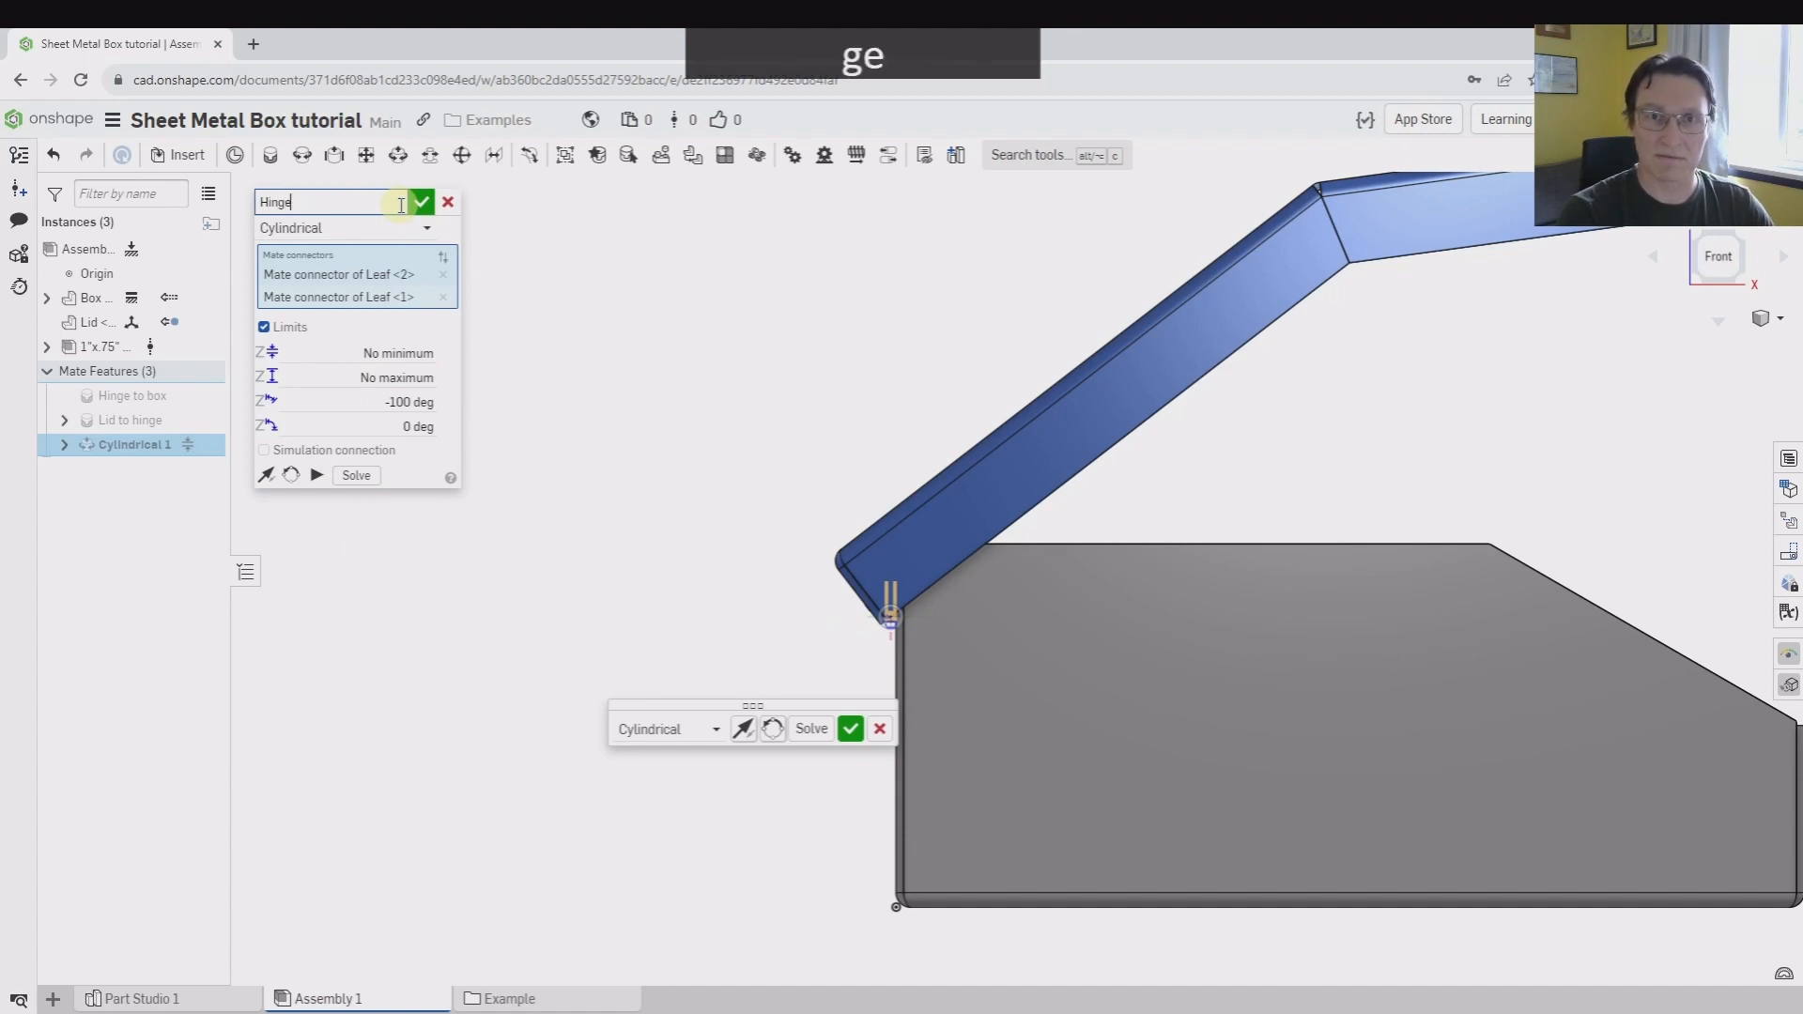
{"action": "key", "text": "Return"}
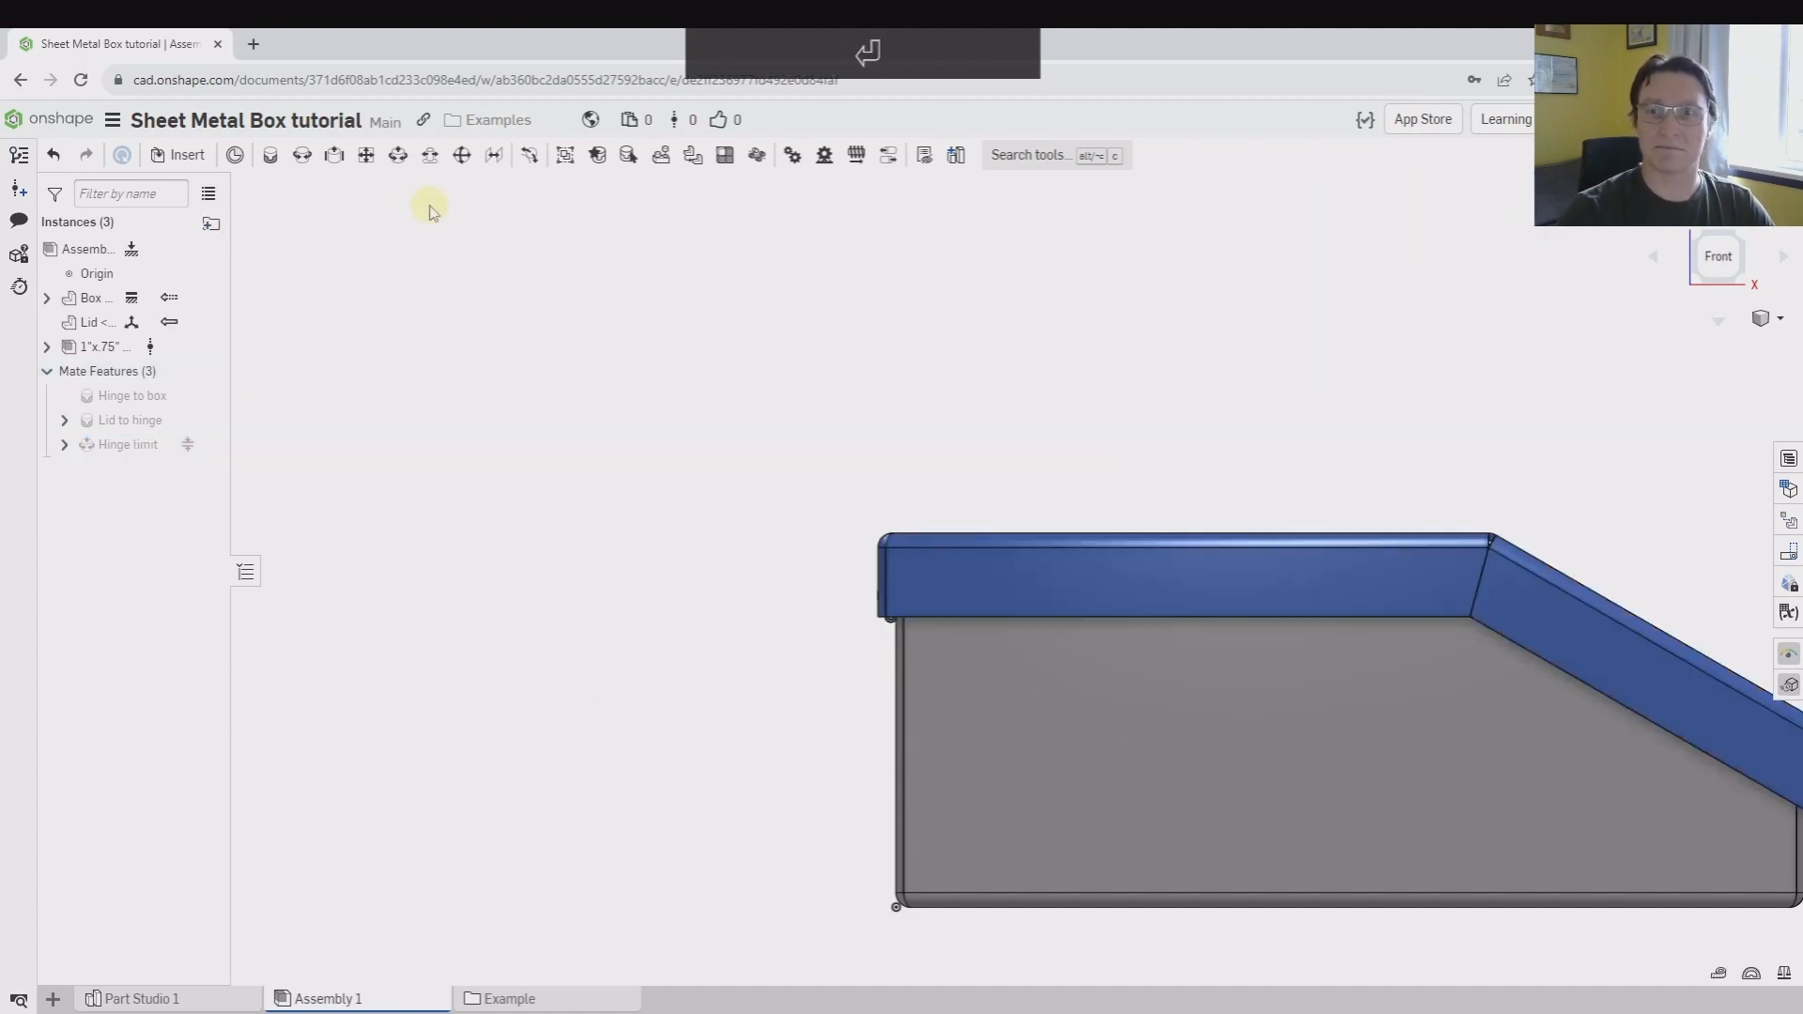
Swing the lid open and closed to test the hinge limits, and inspect the closed lid around the hinge end
{"action": "scroll", "coordinate": [1014, 459], "scroll_direction": "down", "scroll_amount": 3}
{"action": "middle_click_drag", "start_coordinate": [1093, 401], "coordinate": [1056, 431]}
{"action": "left_click_drag", "start_coordinate": [1397, 627], "coordinate": [553, 411]}
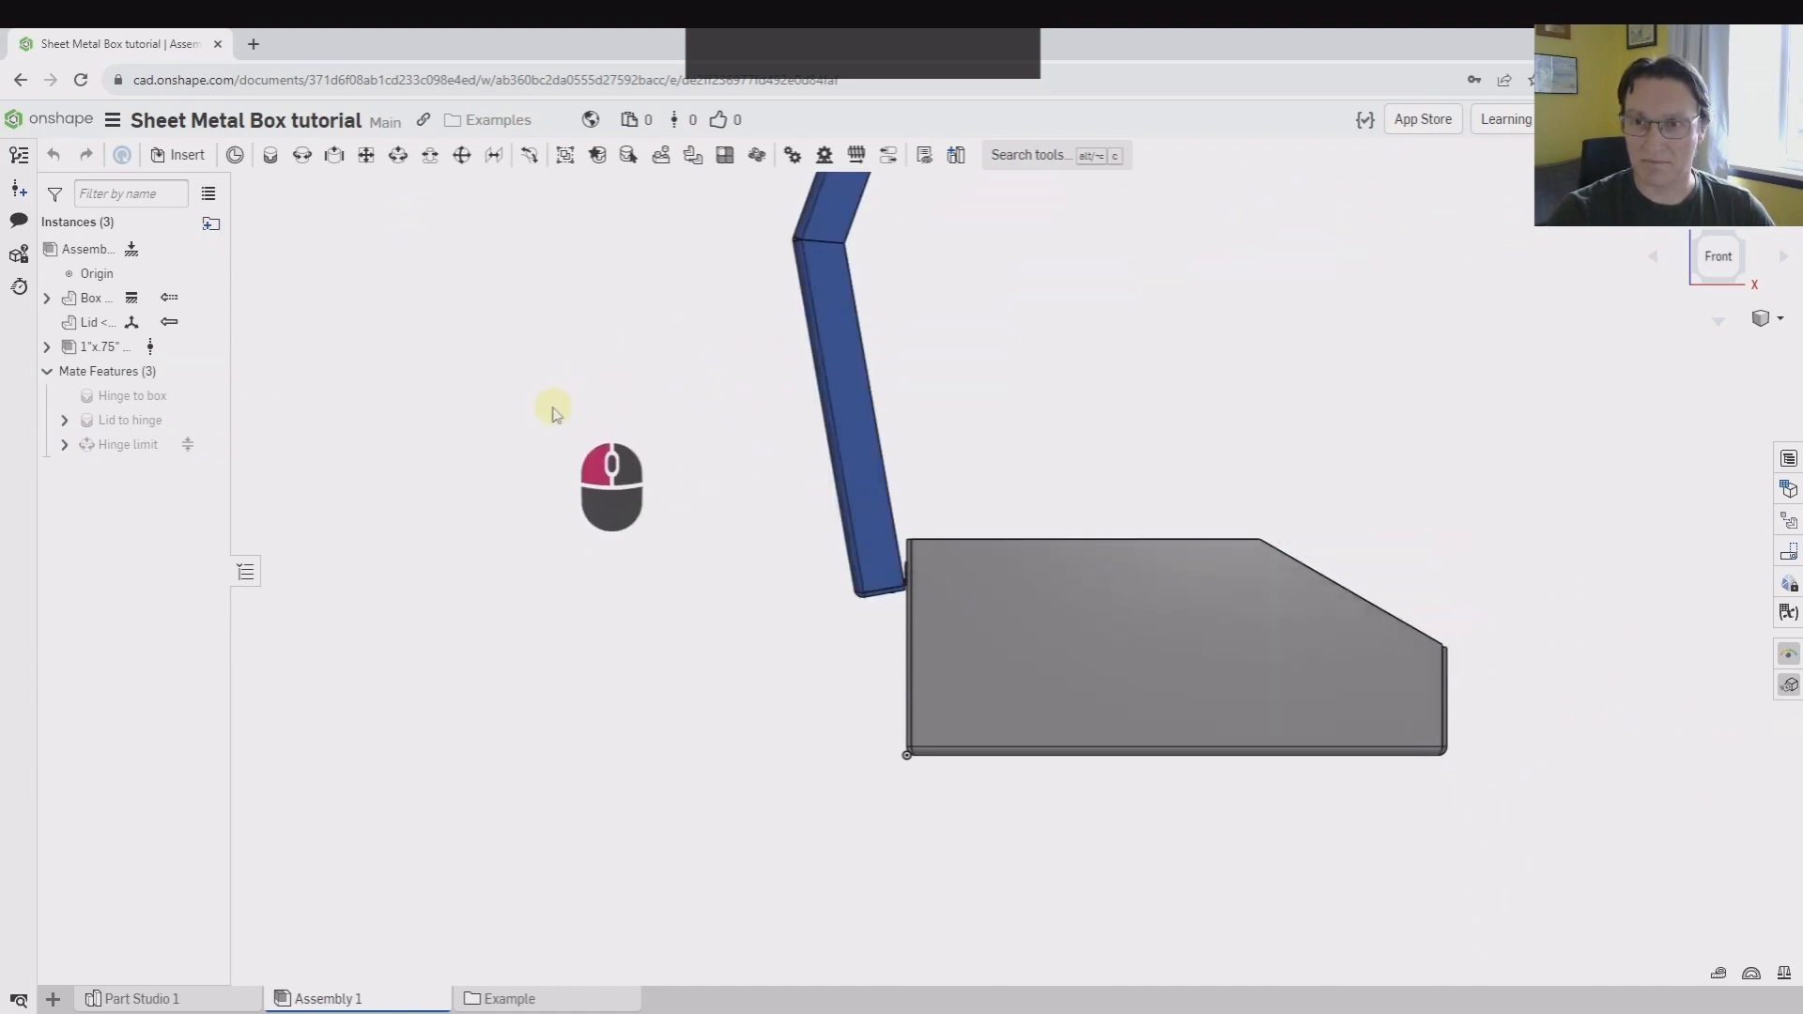
{"action": "middle_click_drag", "start_coordinate": [682, 470], "coordinate": [555, 623]}
{"action": "right_click_drag", "start_coordinate": [555, 623], "coordinate": [652, 582]}
{"action": "left_click_drag", "start_coordinate": [651, 582], "coordinate": [1151, 921]}
{"action": "scroll", "coordinate": [688, 757], "scroll_direction": "down", "scroll_amount": 5}
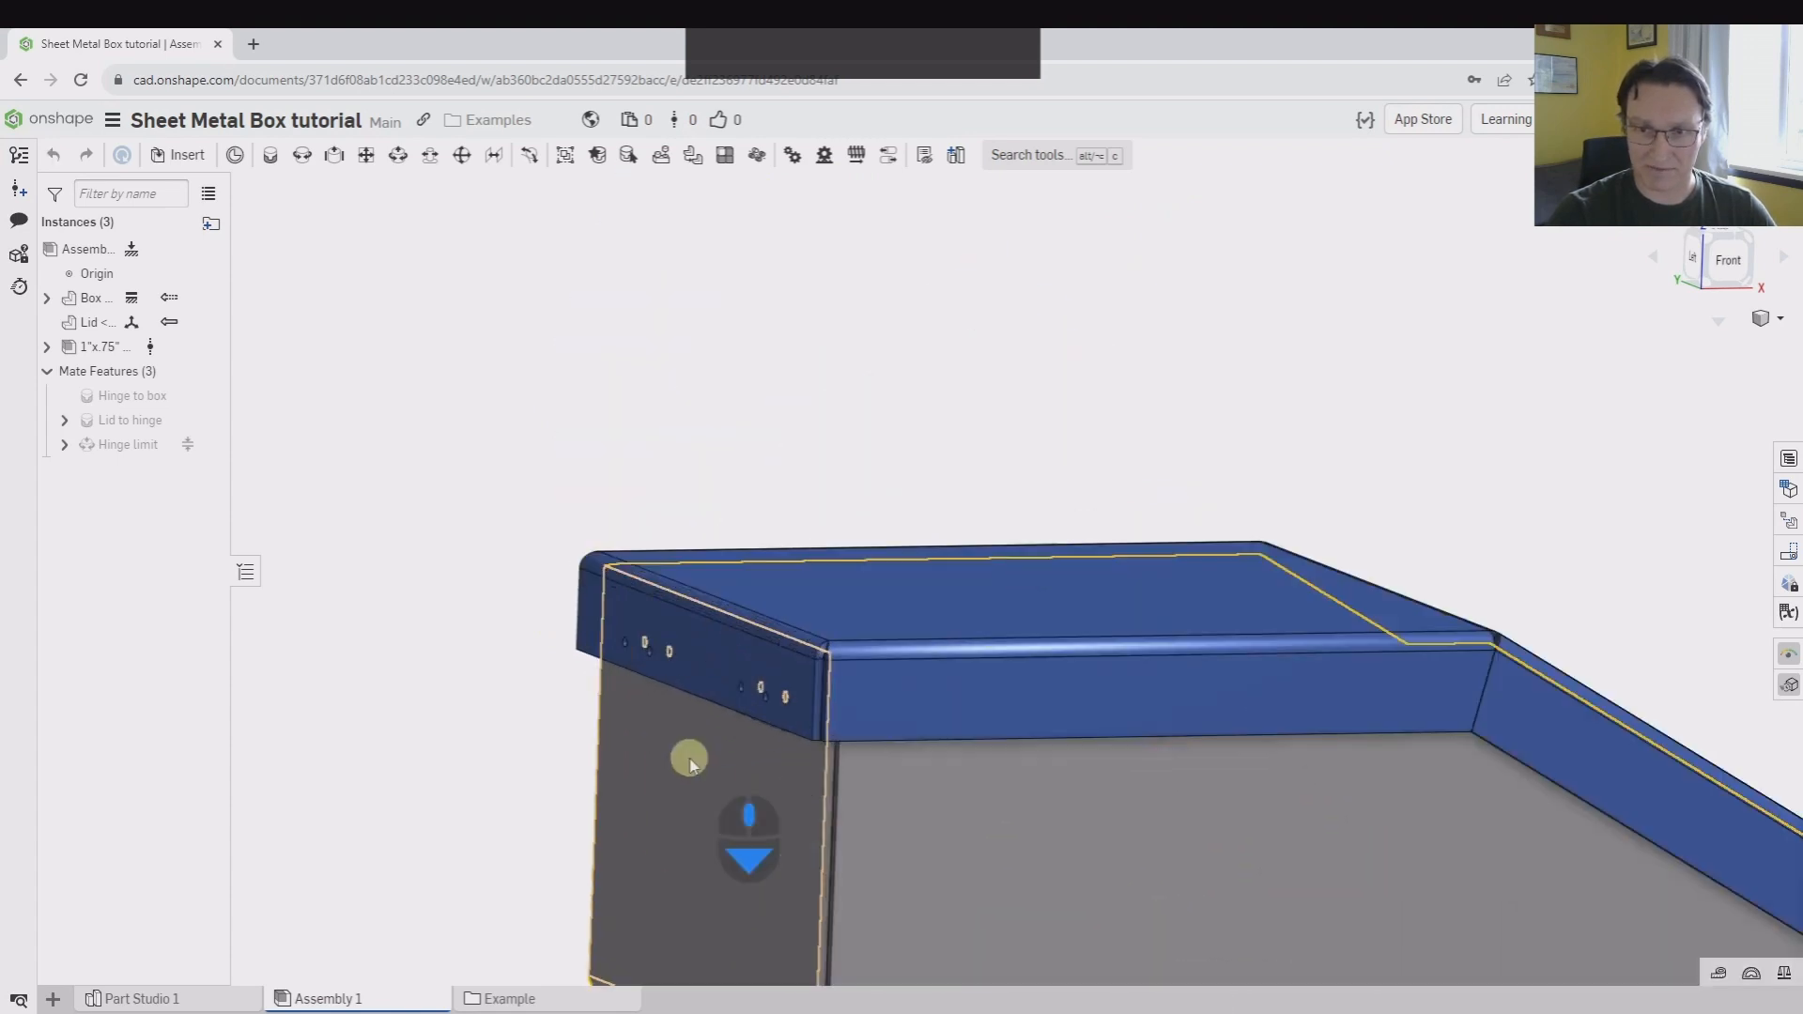
{"action": "right_click_drag", "start_coordinate": [777, 701], "coordinate": [737, 644]}
{"action": "scroll", "coordinate": [750, 648], "scroll_direction": "down", "scroll_amount": 4}
{"action": "scroll", "coordinate": [770, 680], "scroll_direction": "up", "scroll_amount": 5}
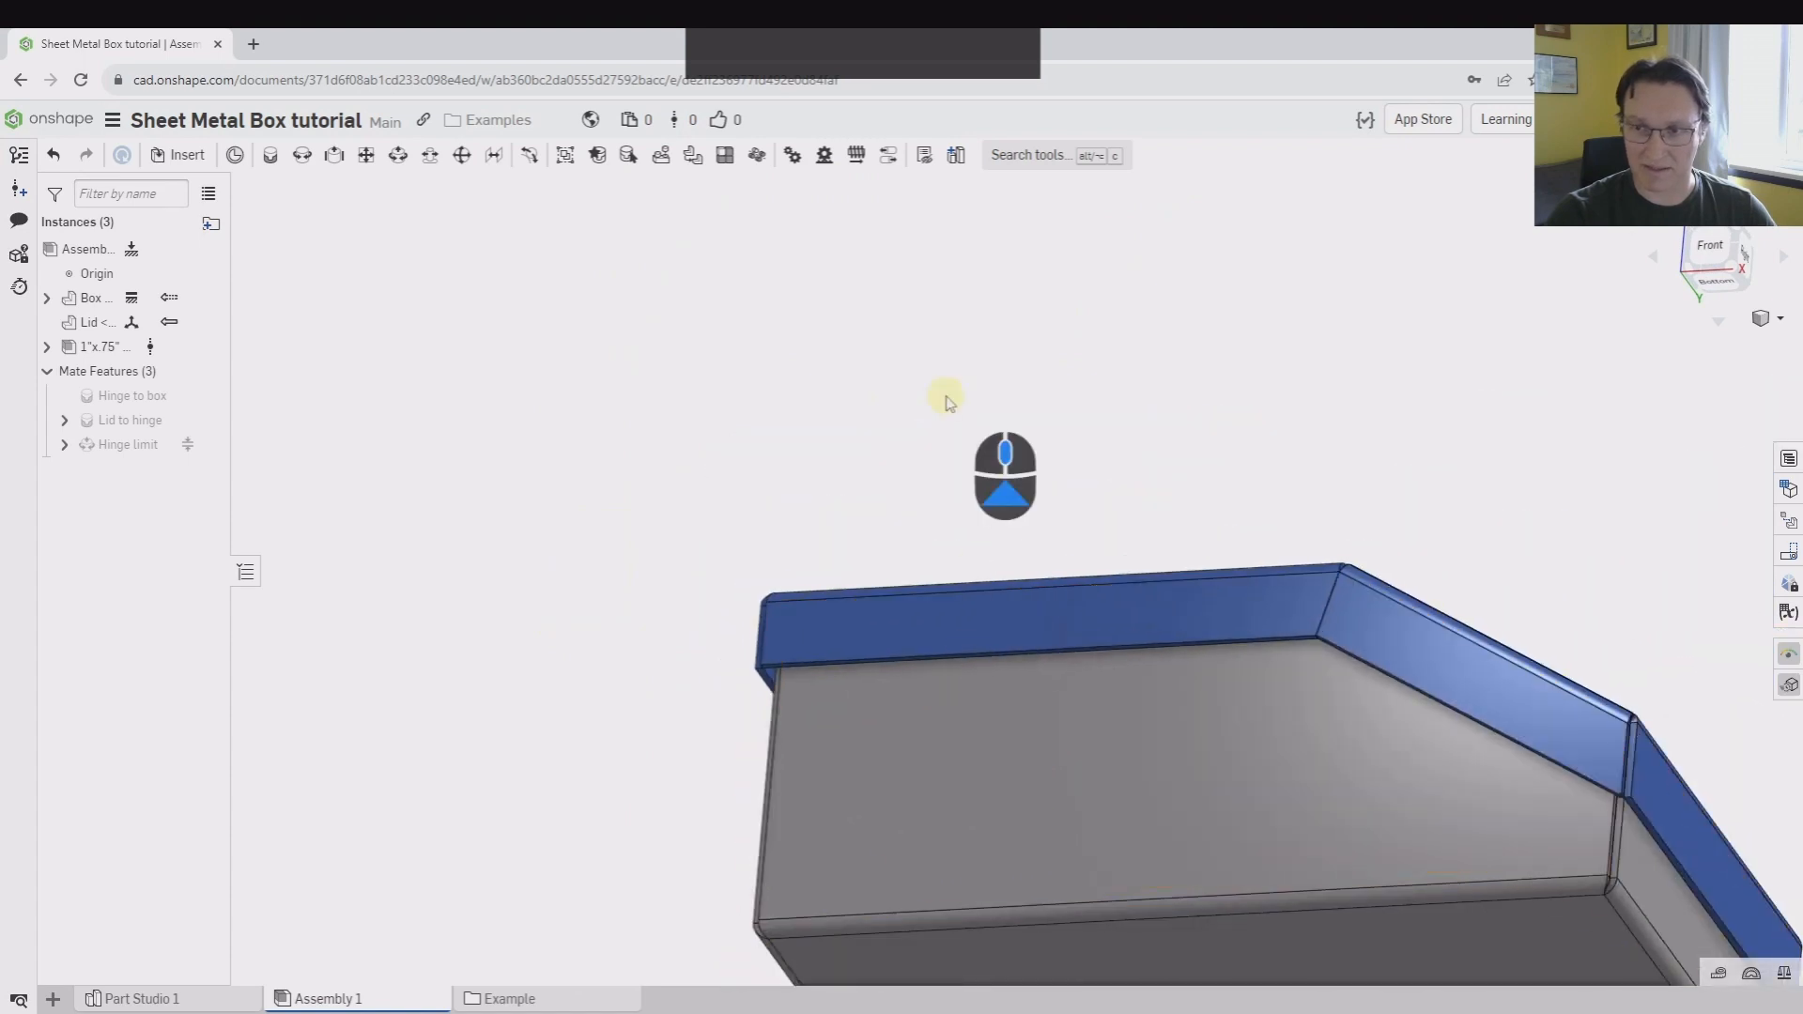
Swing the lid fully open until it reaches its rotation limit
{"action": "scroll", "coordinate": [946, 399], "scroll_direction": "up", "scroll_amount": 4}
{"action": "right_click_drag", "start_coordinate": [1496, 491], "coordinate": [1349, 370]}
{"action": "left_click_drag", "start_coordinate": [1368, 483], "coordinate": [454, 354]}
{"action": "mouse_move", "coordinate": [507, 510]}
{"action": "right_mouse_down"}
{"action": "mouse_move", "coordinate": [532, 552]}
{"action": "mouse_move", "coordinate": [504, 519]}
{"action": "mouse_move", "coordinate": [531, 526]}
{"action": "right_mouse_up"}
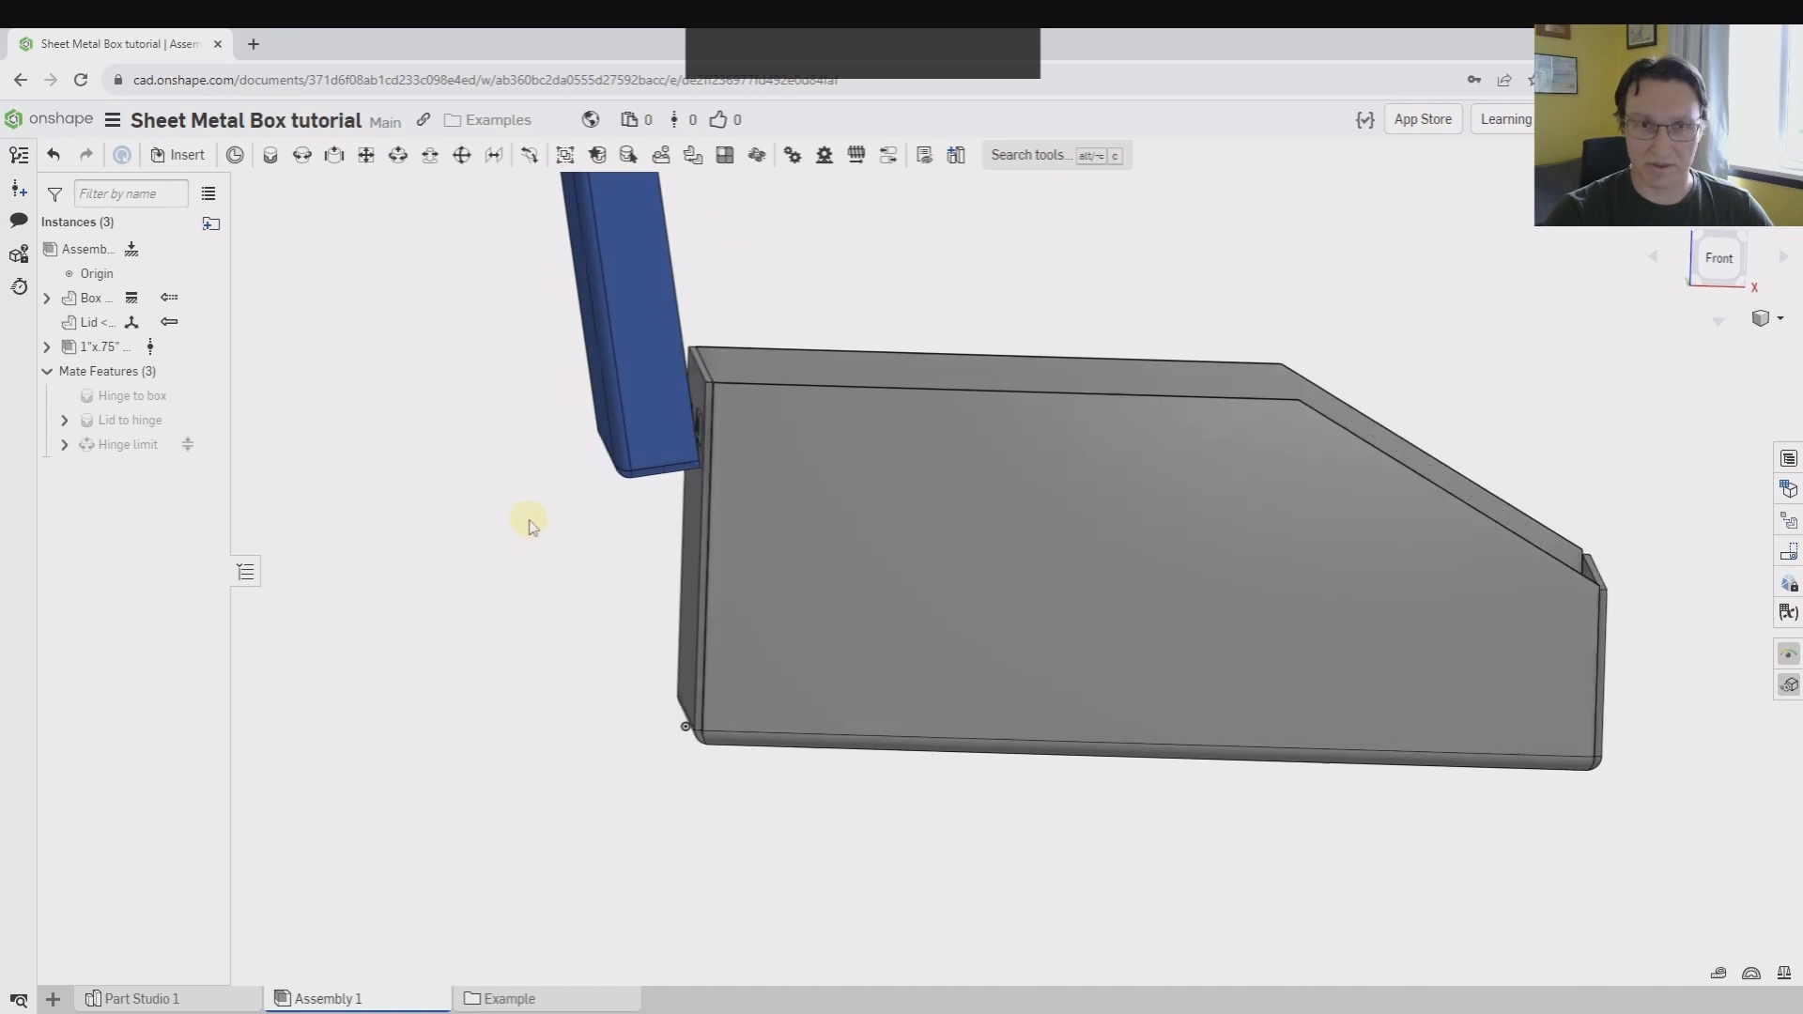
{"action": "middle_click_drag", "start_coordinate": [529, 522], "coordinate": [513, 644]}
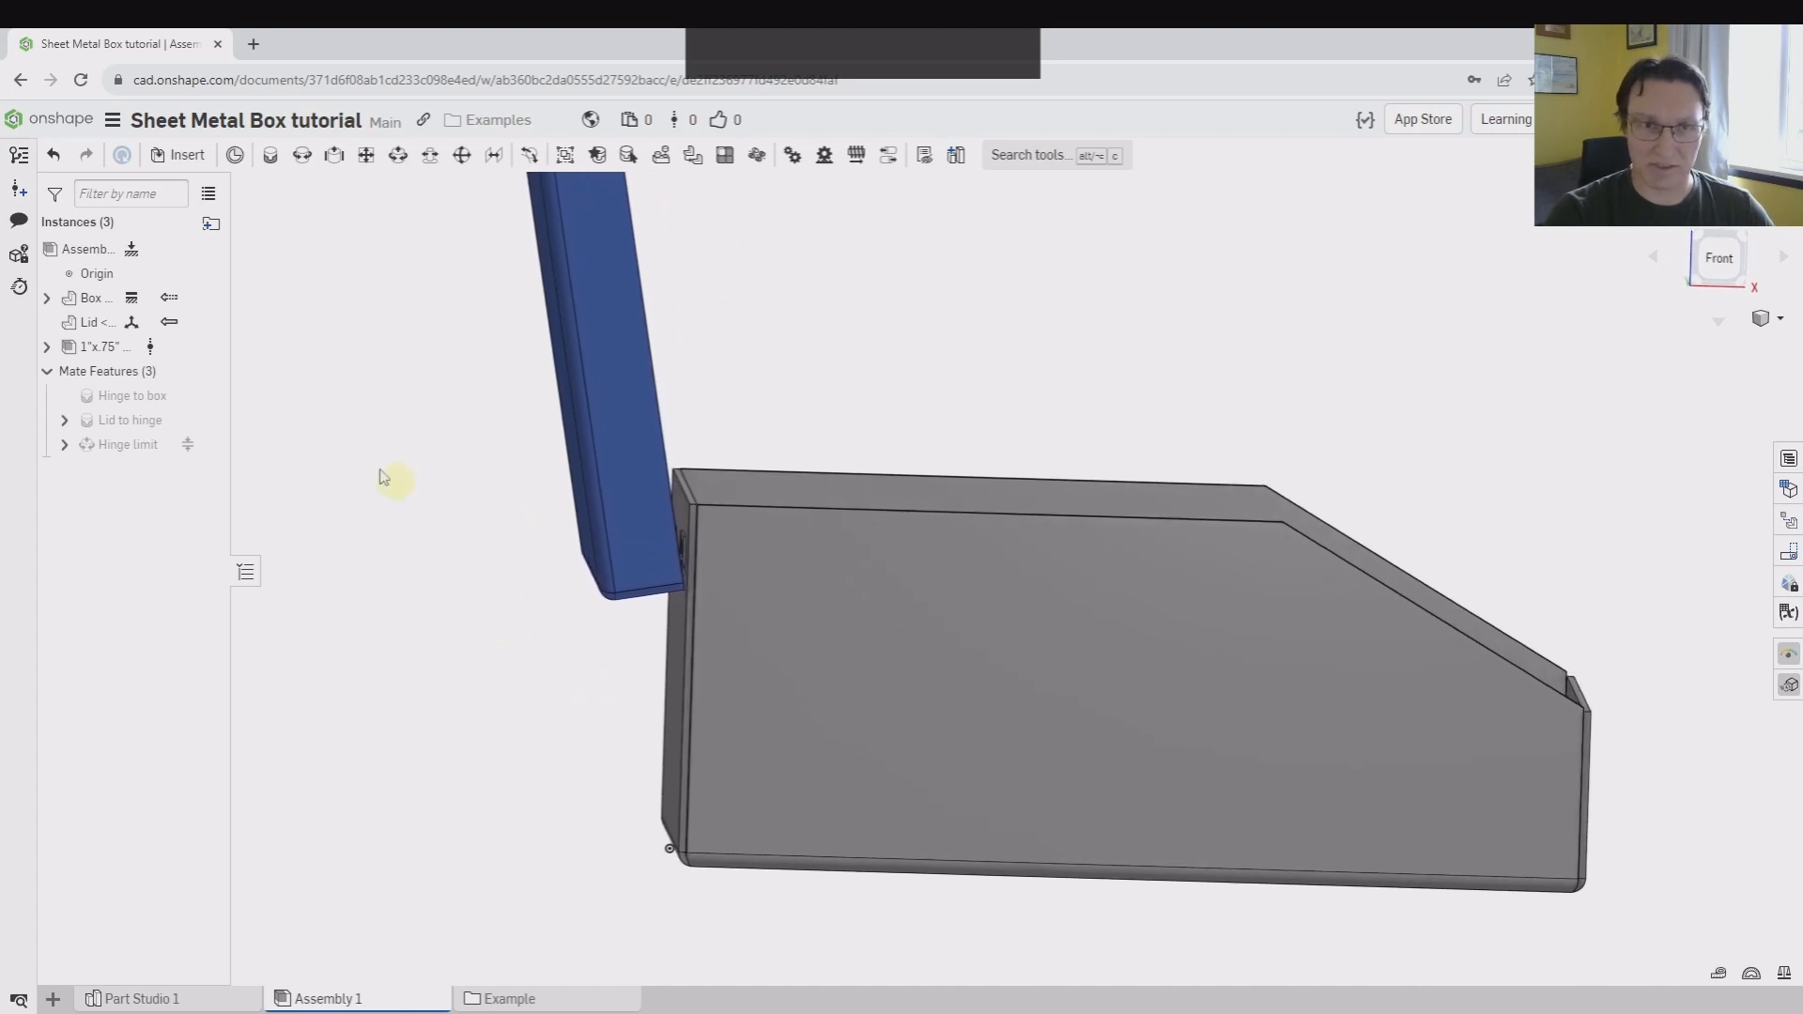
Edit the lid in a newly created assembly context
{"action": "right_click", "coordinate": [107, 331]}
{"action": "mouse_move", "coordinate": [212, 583]}
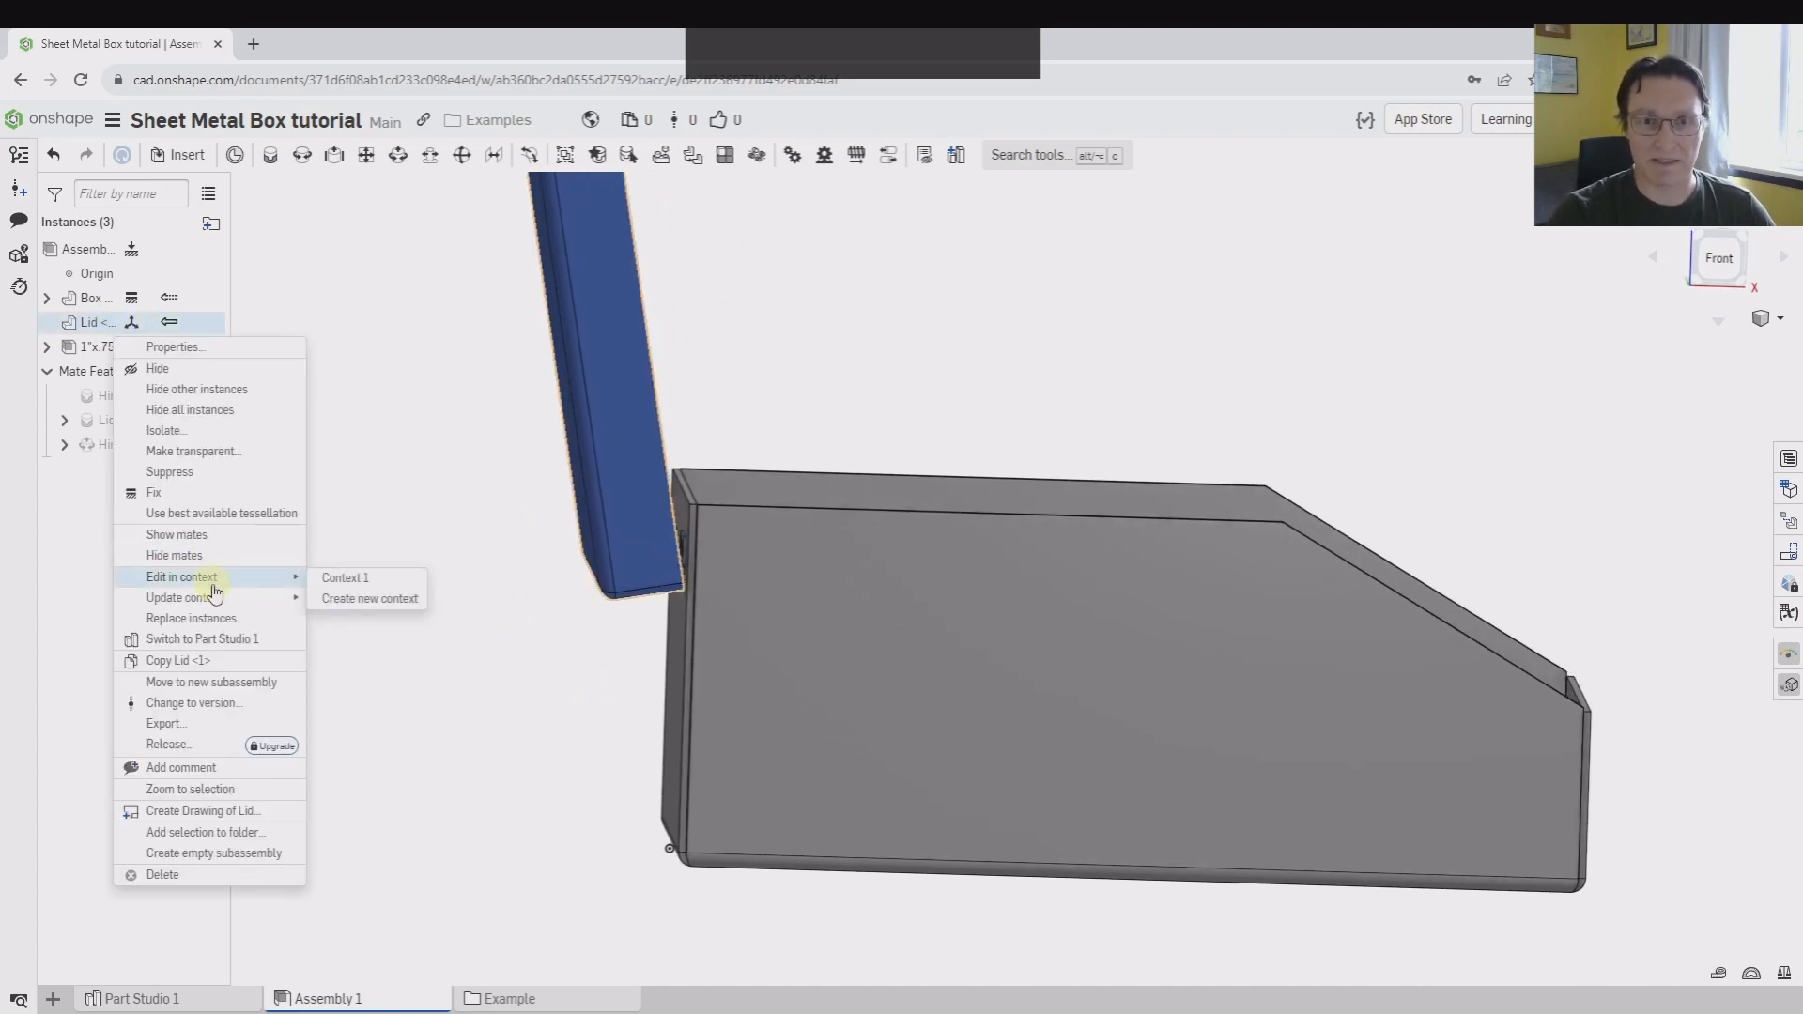
{"action": "left_click", "coordinate": [392, 601]}
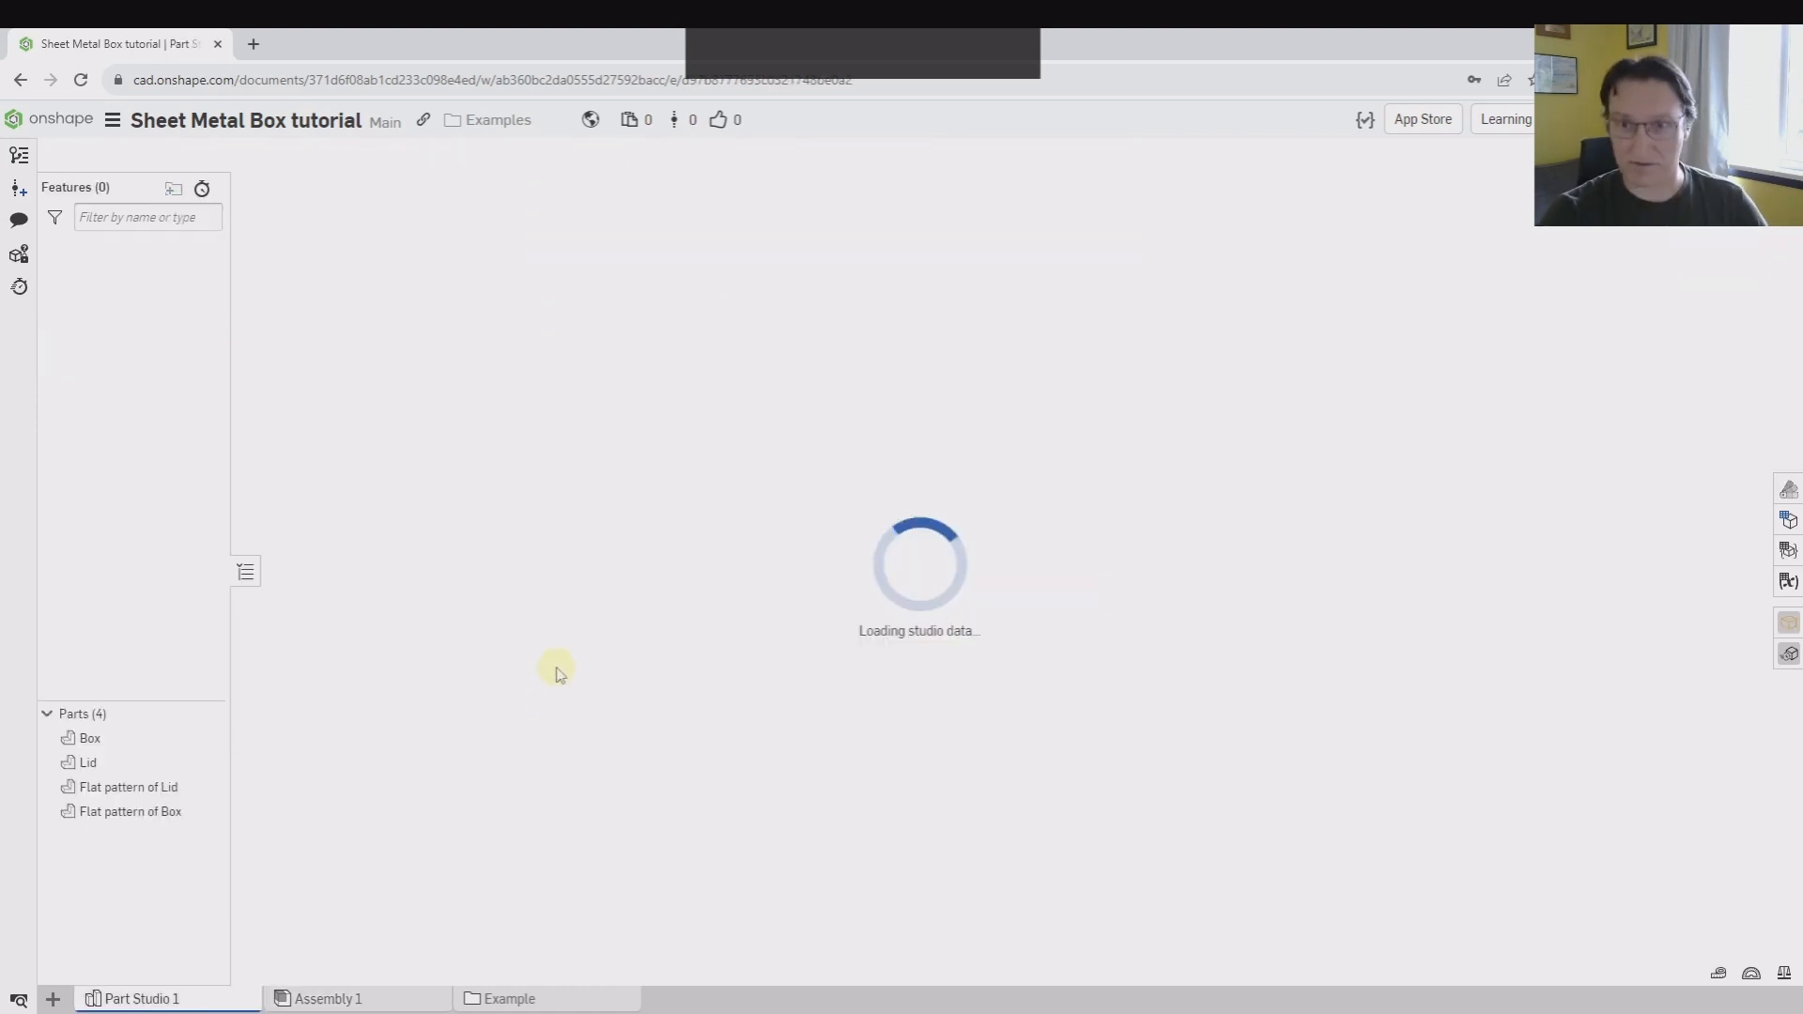
Examine the lid and box together with the ghosted assembly that shows the box relative to the open lid
{"action": "right_click_drag", "start_coordinate": [511, 657], "coordinate": [700, 595]}
{"action": "scroll", "coordinate": [544, 471], "scroll_direction": "down", "scroll_amount": 3}
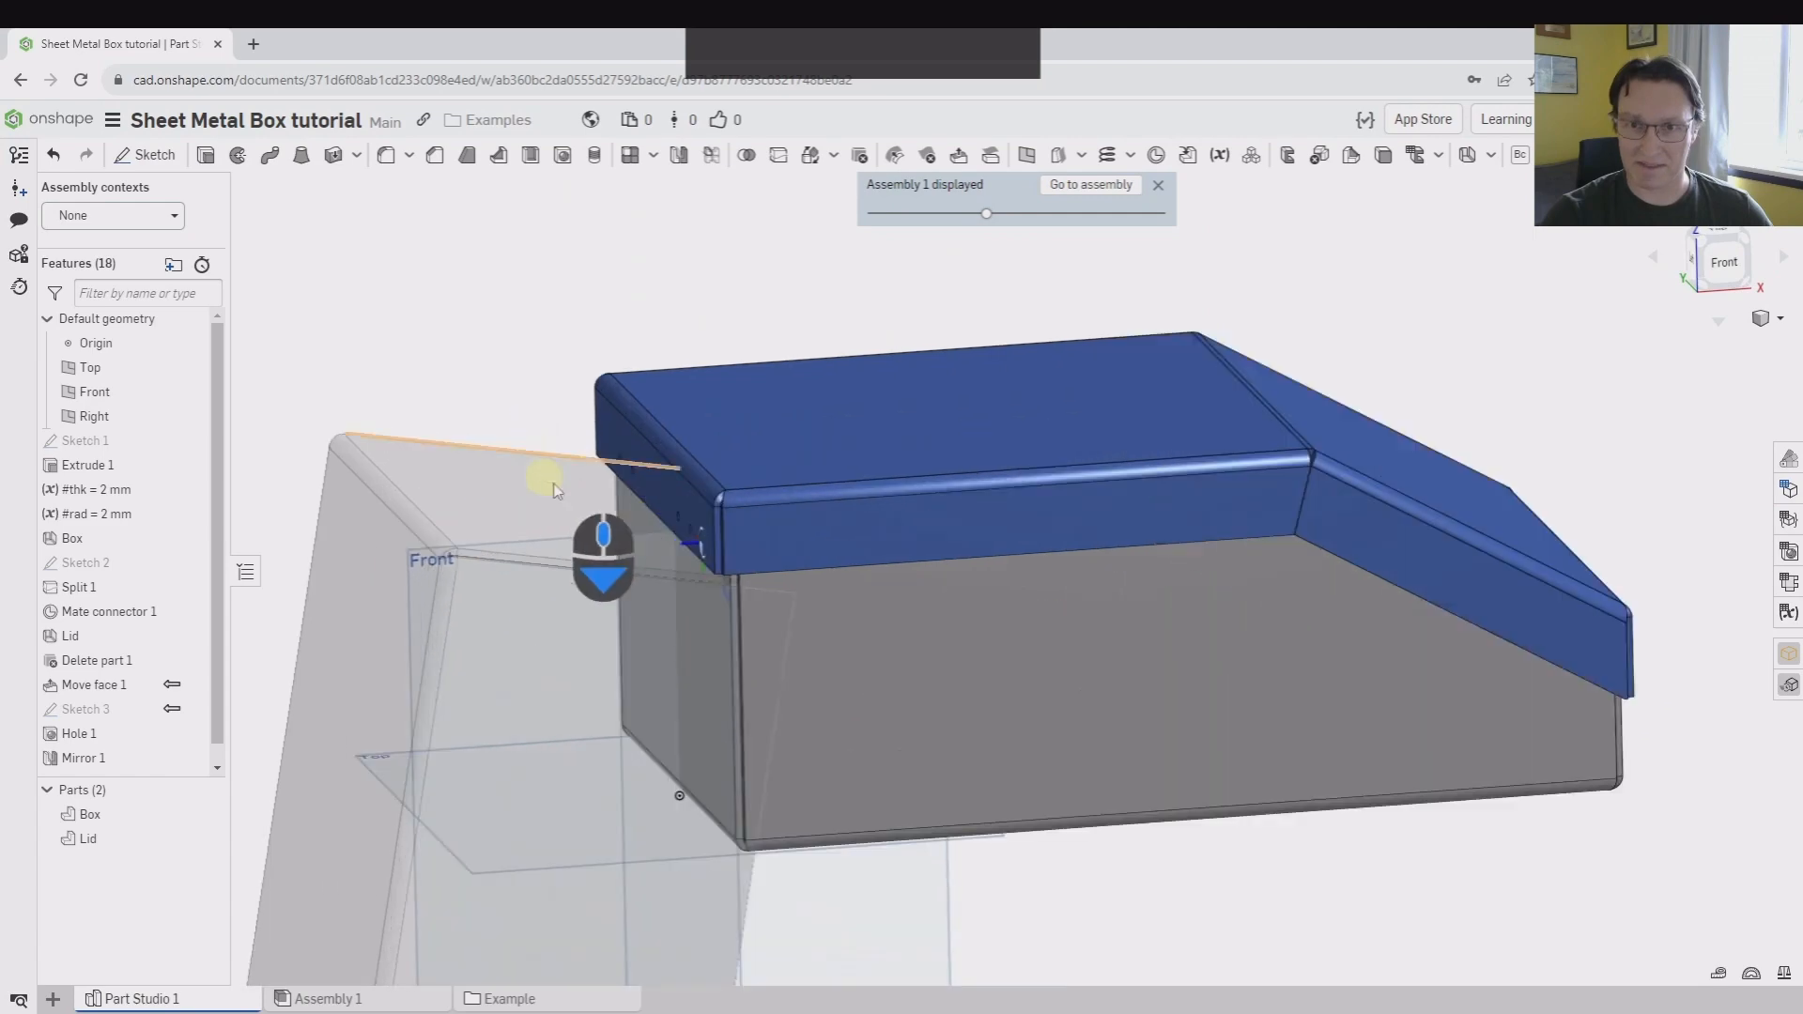
{"action": "scroll", "coordinate": [913, 531], "scroll_direction": "down", "scroll_amount": 3}
{"action": "right_click_drag", "start_coordinate": [912, 531], "coordinate": [964, 581]}
{"action": "middle_click_drag", "start_coordinate": [910, 664], "coordinate": [946, 482]}
{"action": "scroll", "coordinate": [946, 482], "scroll_direction": "up", "scroll_amount": 2}
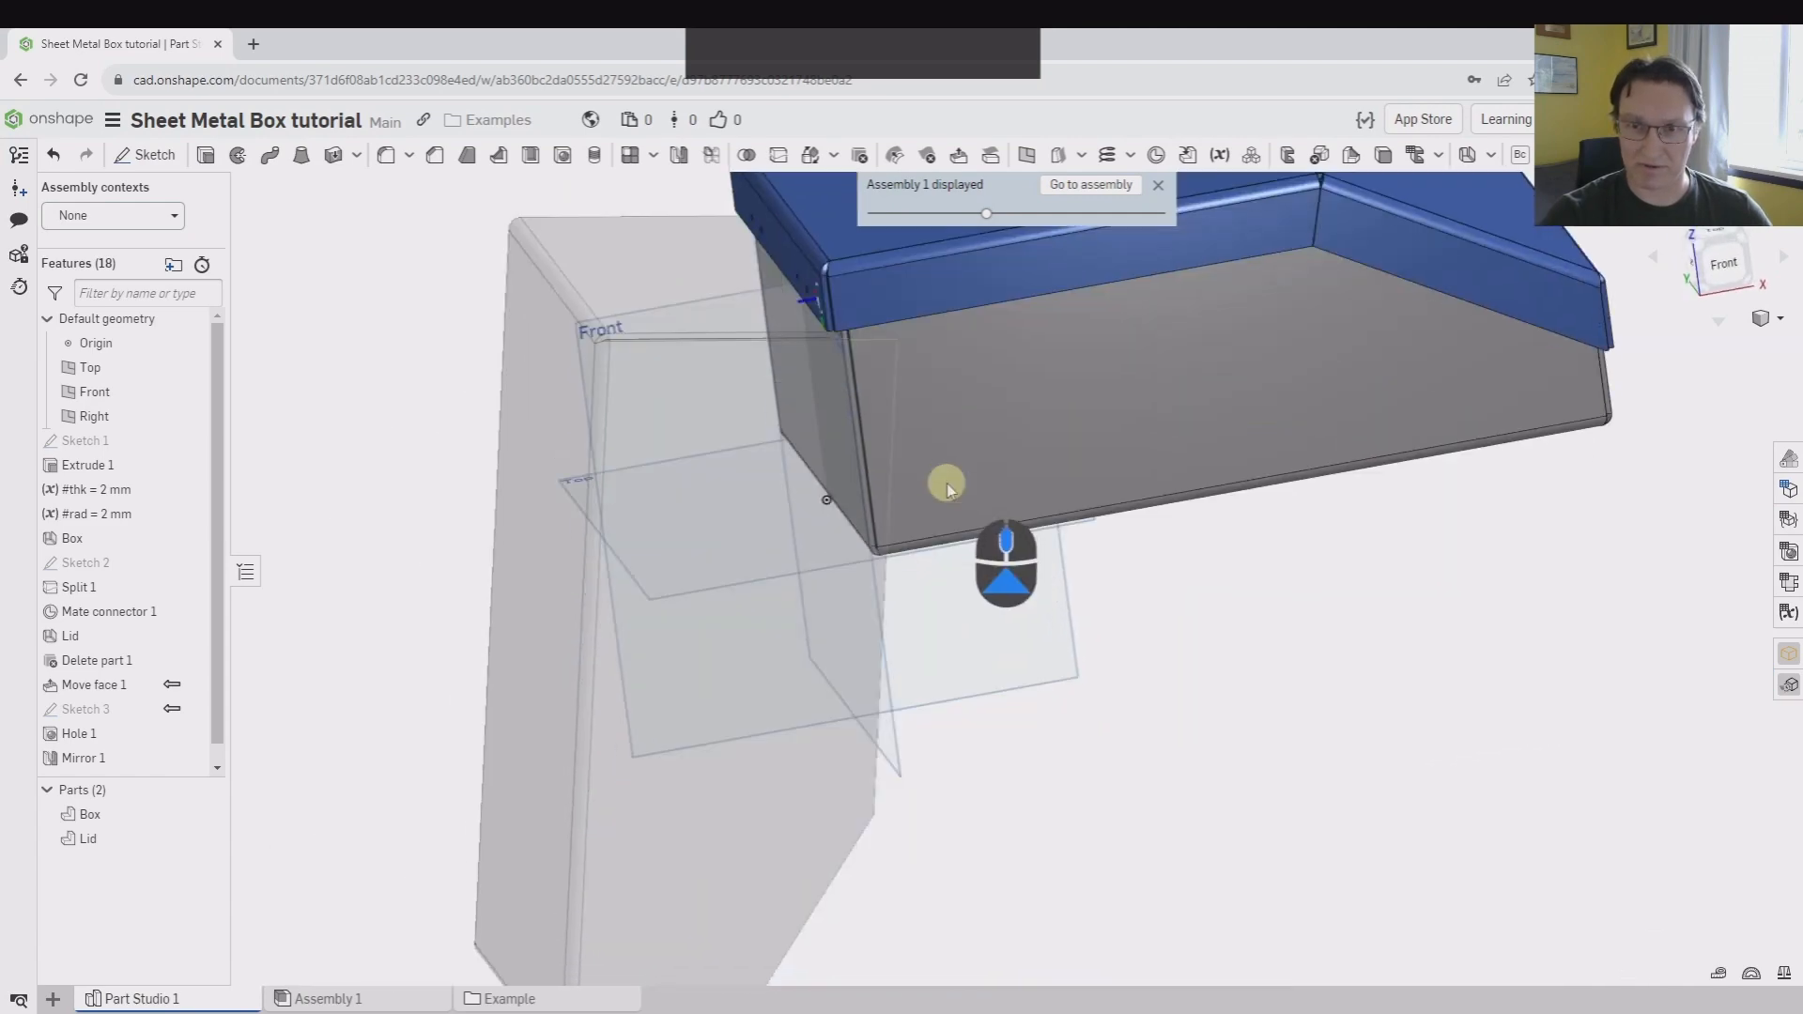
{"action": "scroll", "coordinate": [630, 839], "scroll_direction": "up", "scroll_amount": 3}
{"action": "scroll", "coordinate": [607, 802], "scroll_direction": "down", "scroll_amount": 4}
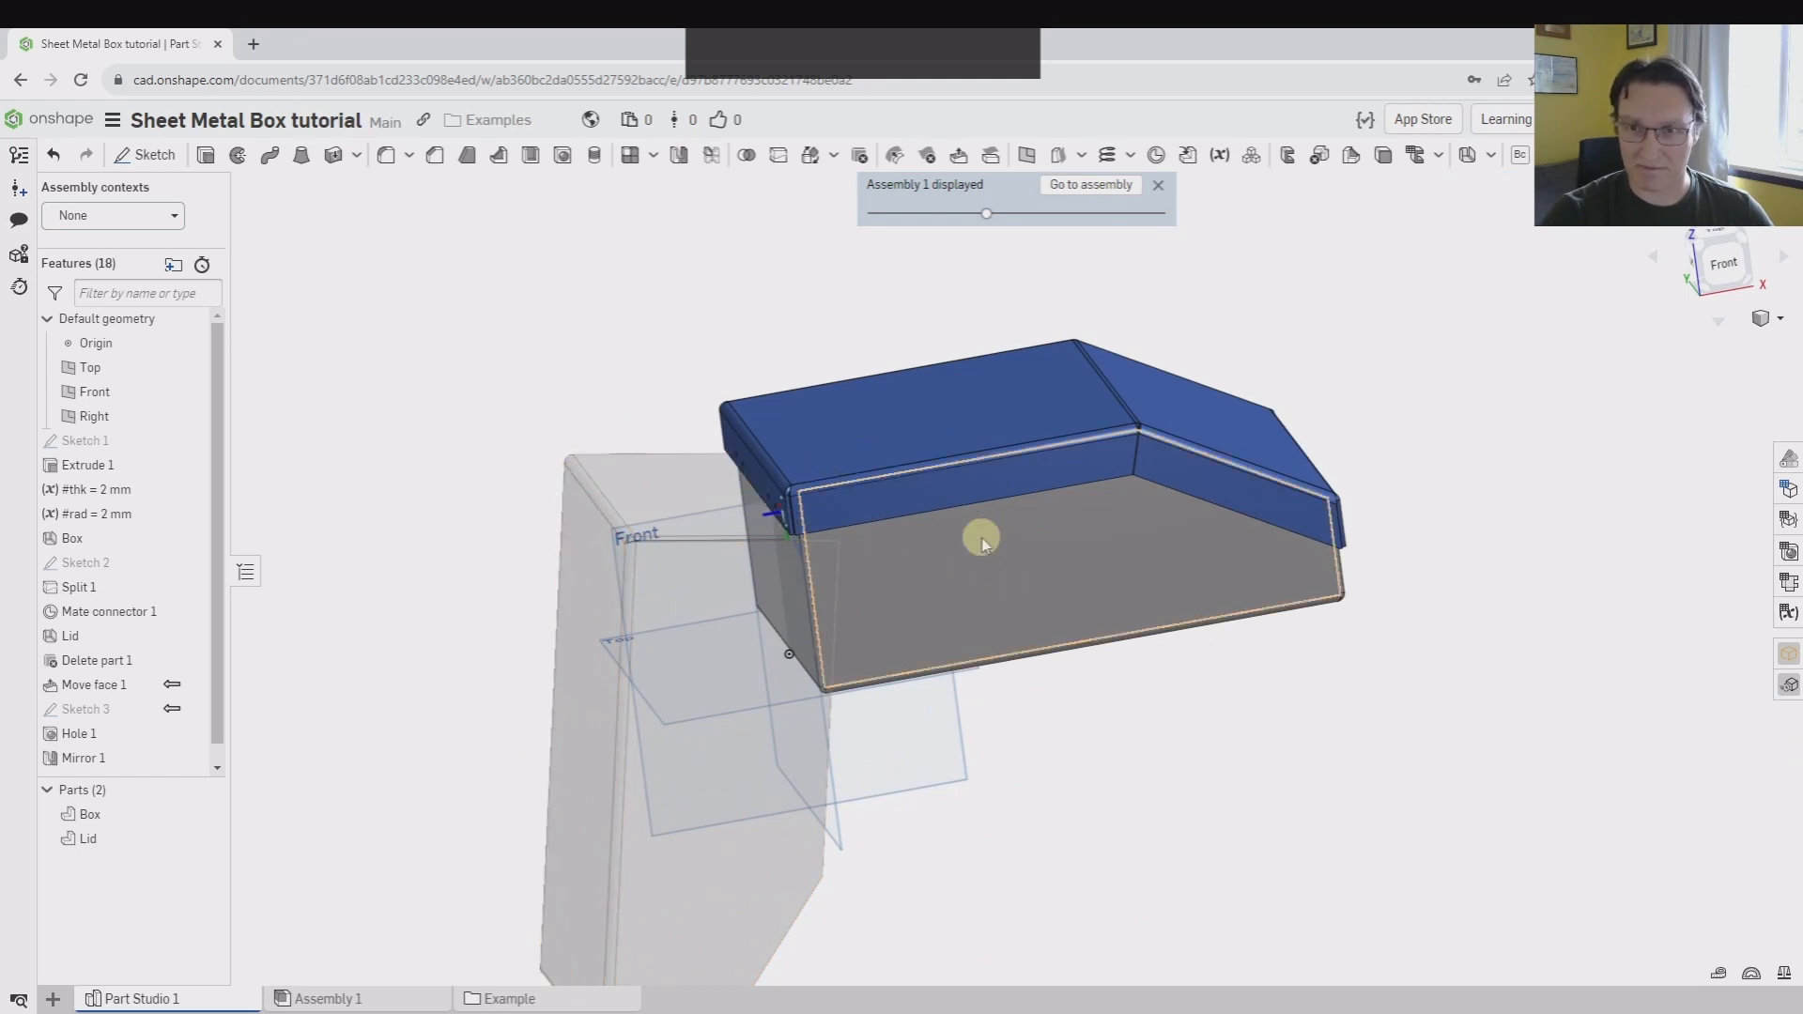
Roll the feature history back to between Hole 1 and Mirror 1
{"action": "middle_click_drag", "start_coordinate": [660, 293], "coordinate": [525, 324]}
{"action": "scroll", "coordinate": [128, 767], "scroll_direction": "down", "scroll_amount": 2}
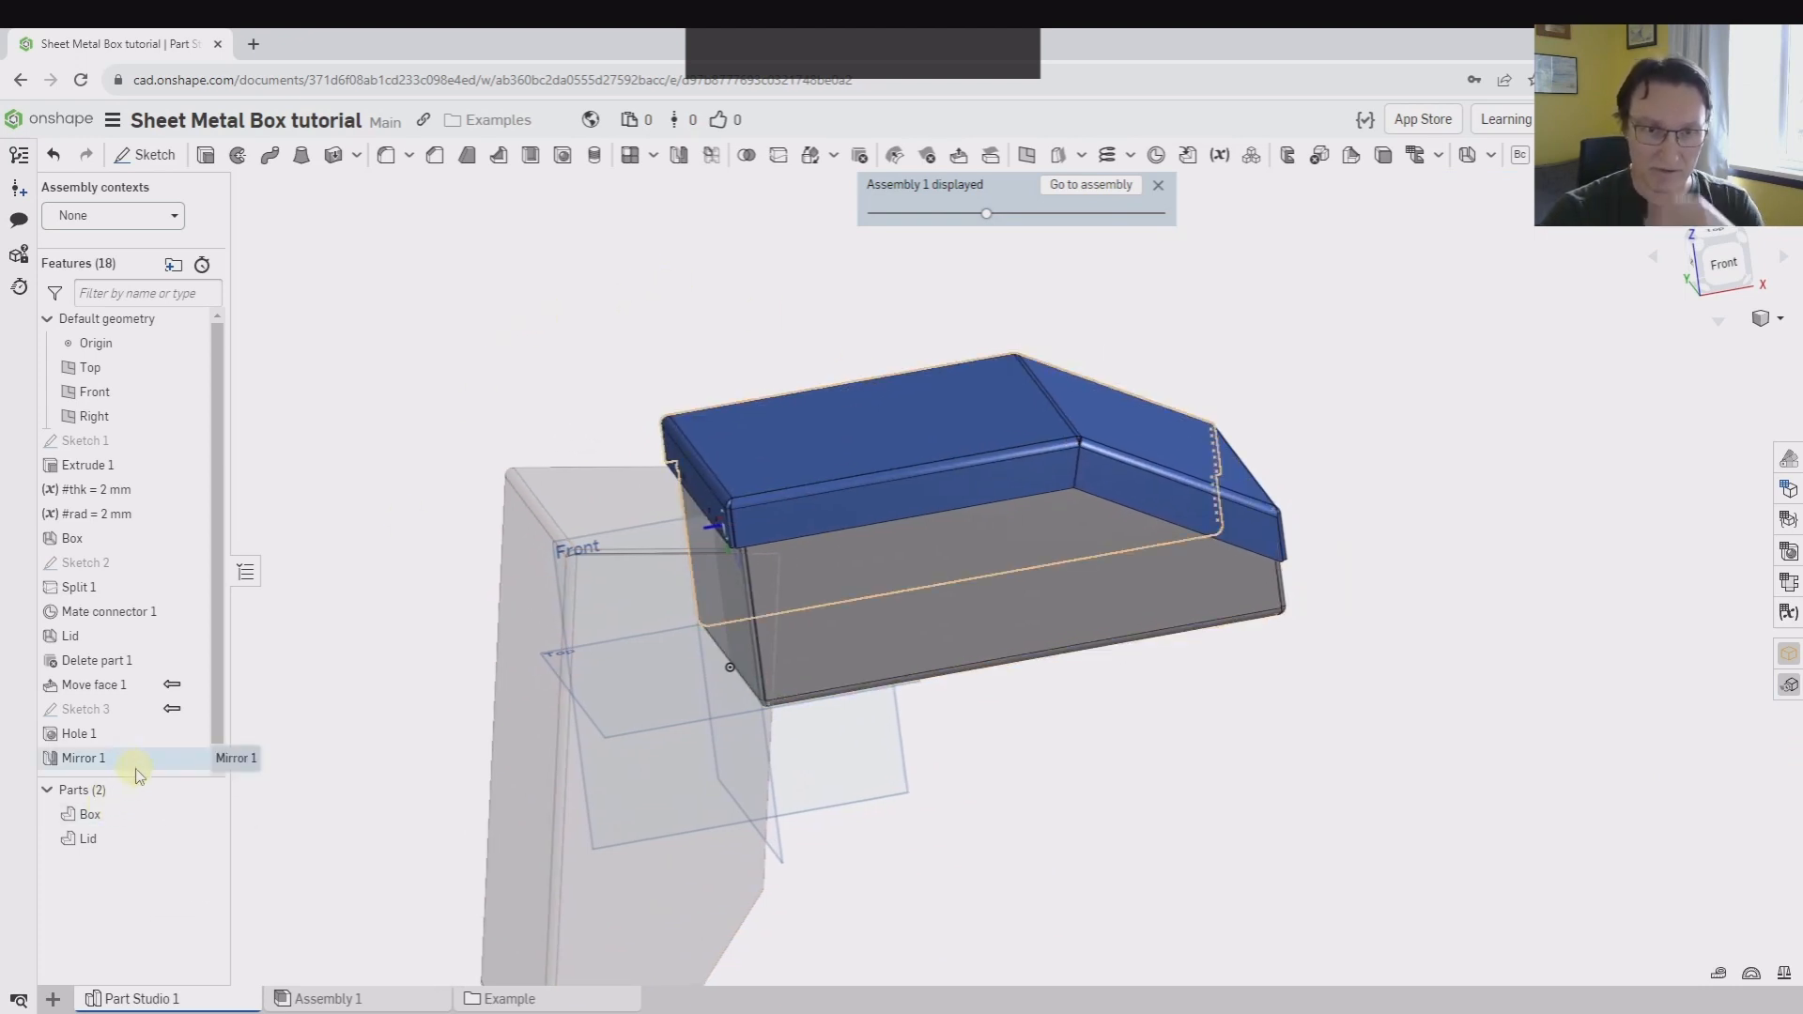
{"action": "left_click_drag", "start_coordinate": [136, 775], "coordinate": [141, 740]}
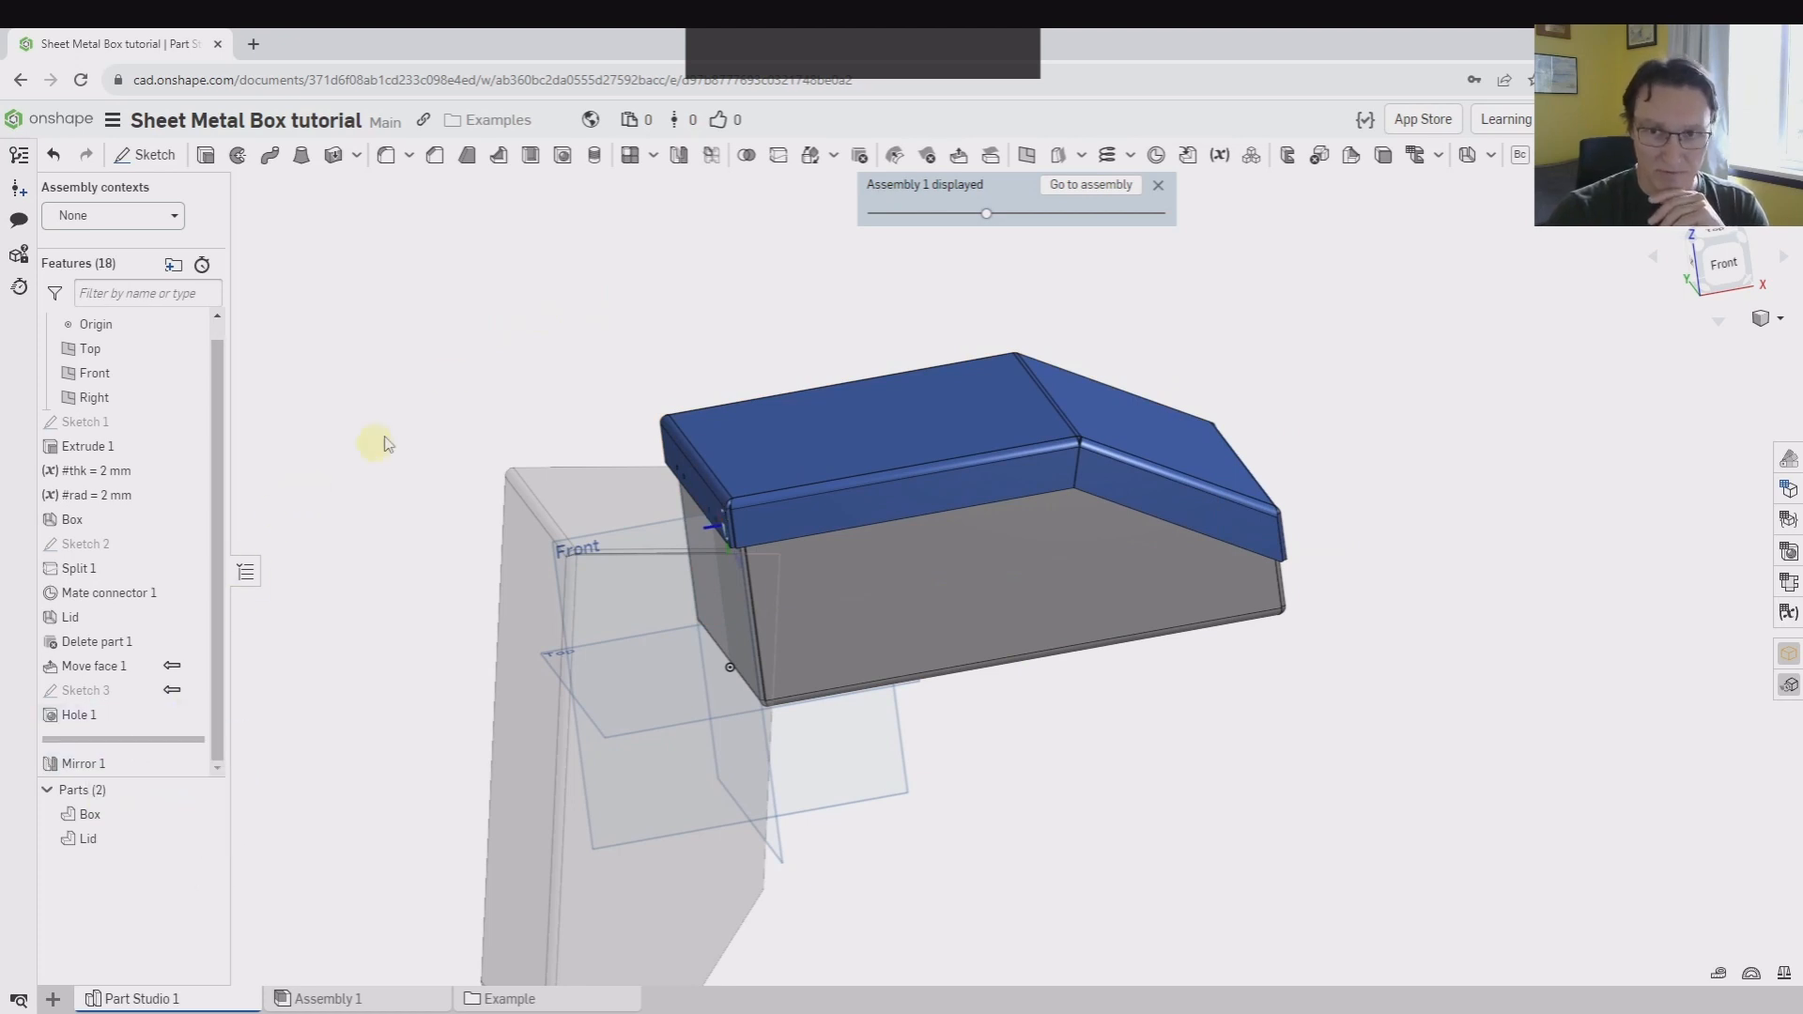
Start a sheet metal flange on the lower edge of the lid's end wall and flip its bend direction outward
{"action": "right_click_drag", "start_coordinate": [559, 342], "coordinate": [776, 319]}
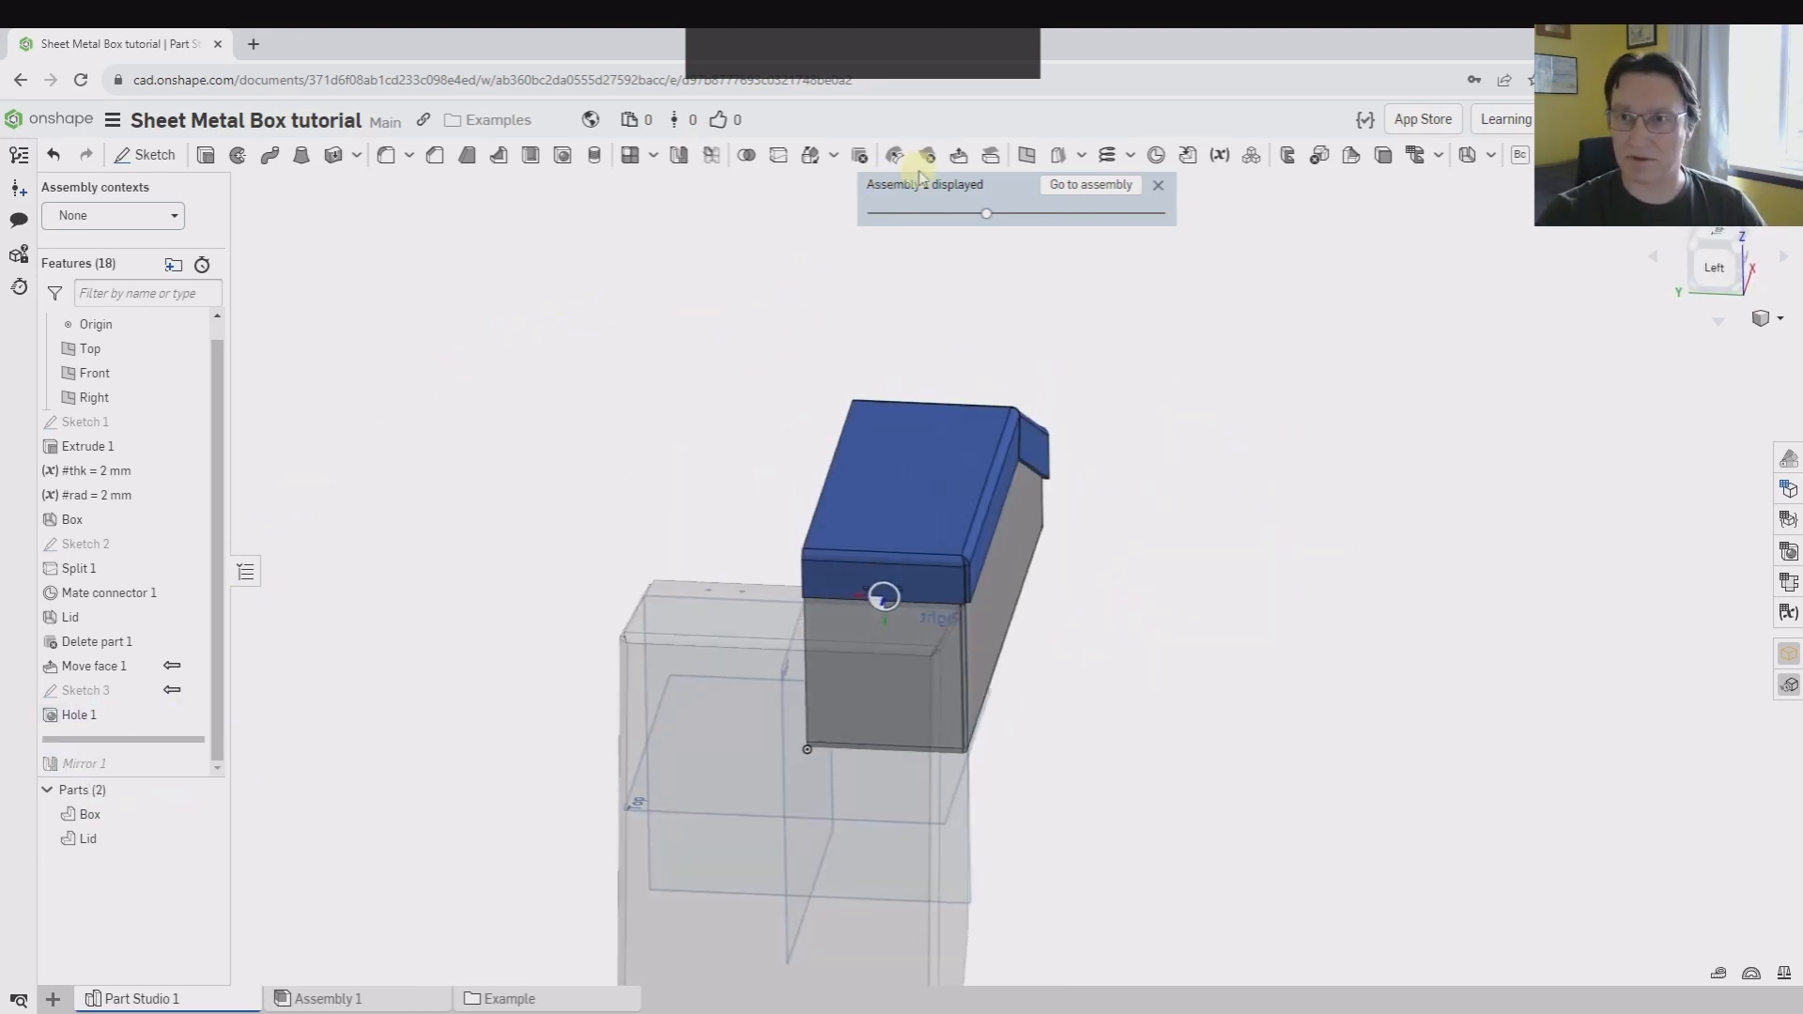
{"action": "left_click", "coordinate": [1490, 159]}
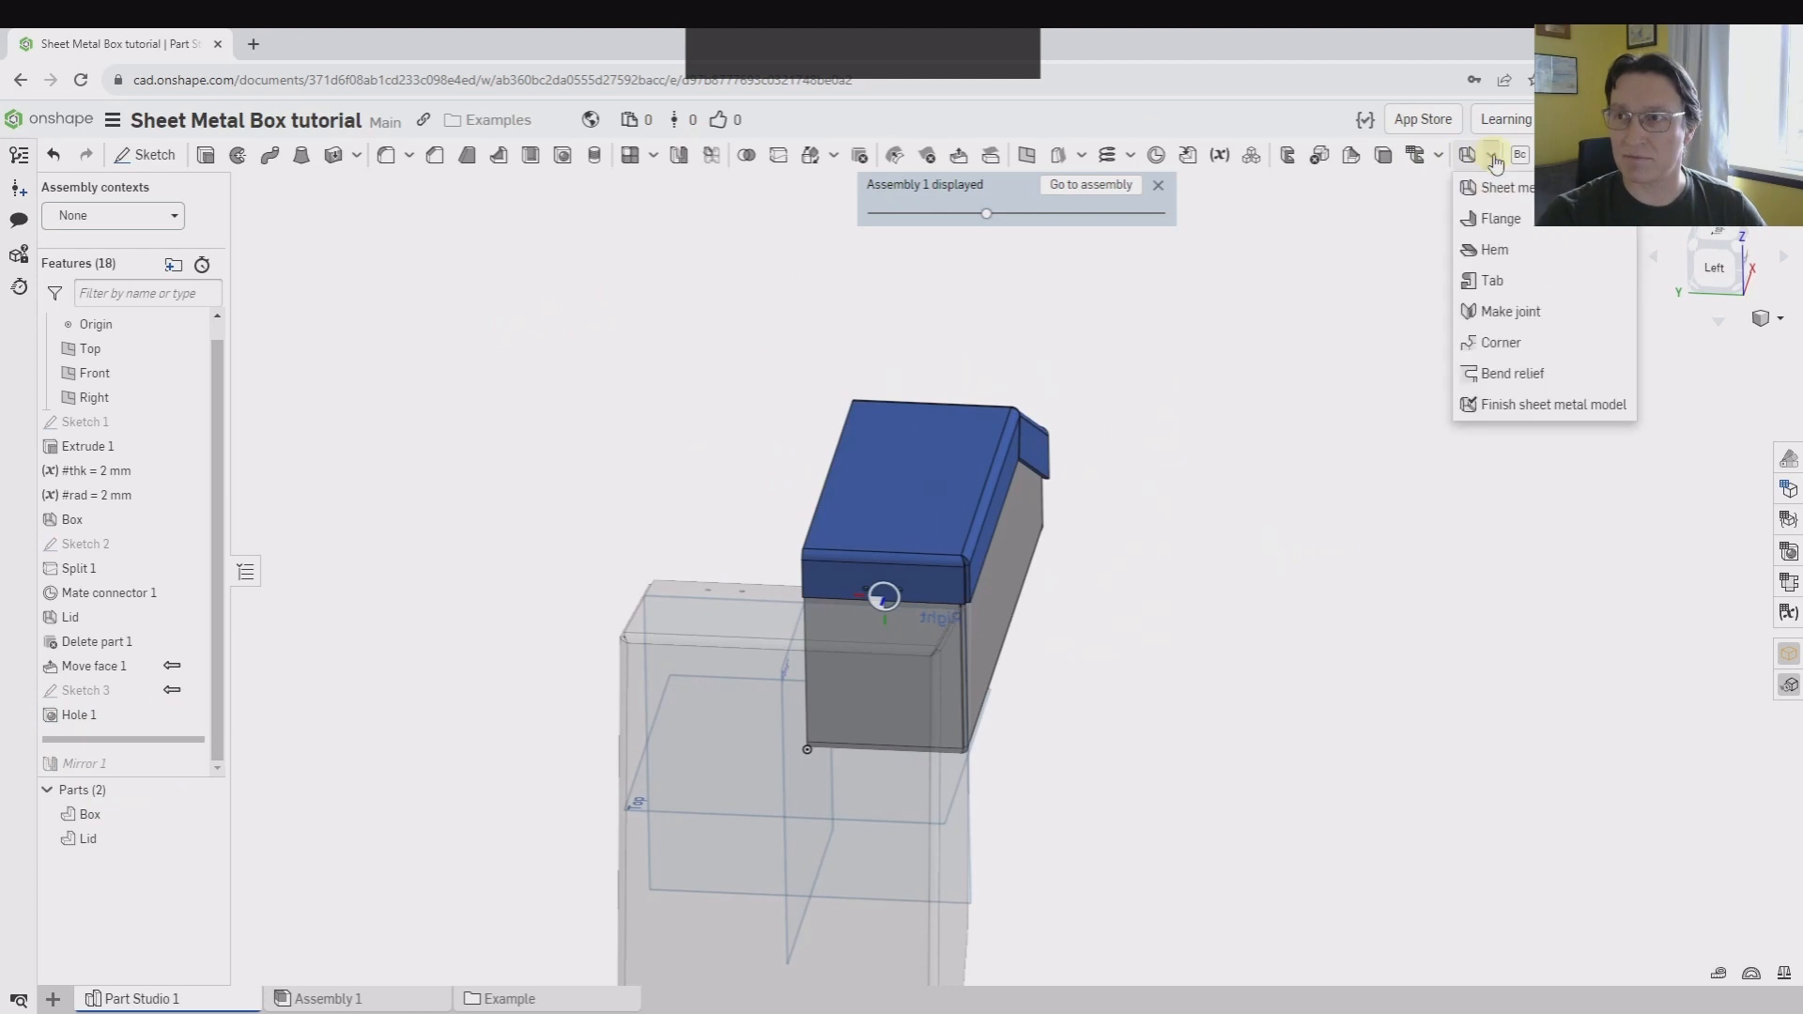
{"action": "left_click", "coordinate": [1493, 219]}
{"action": "scroll", "coordinate": [939, 601], "scroll_direction": "up", "scroll_amount": 5}
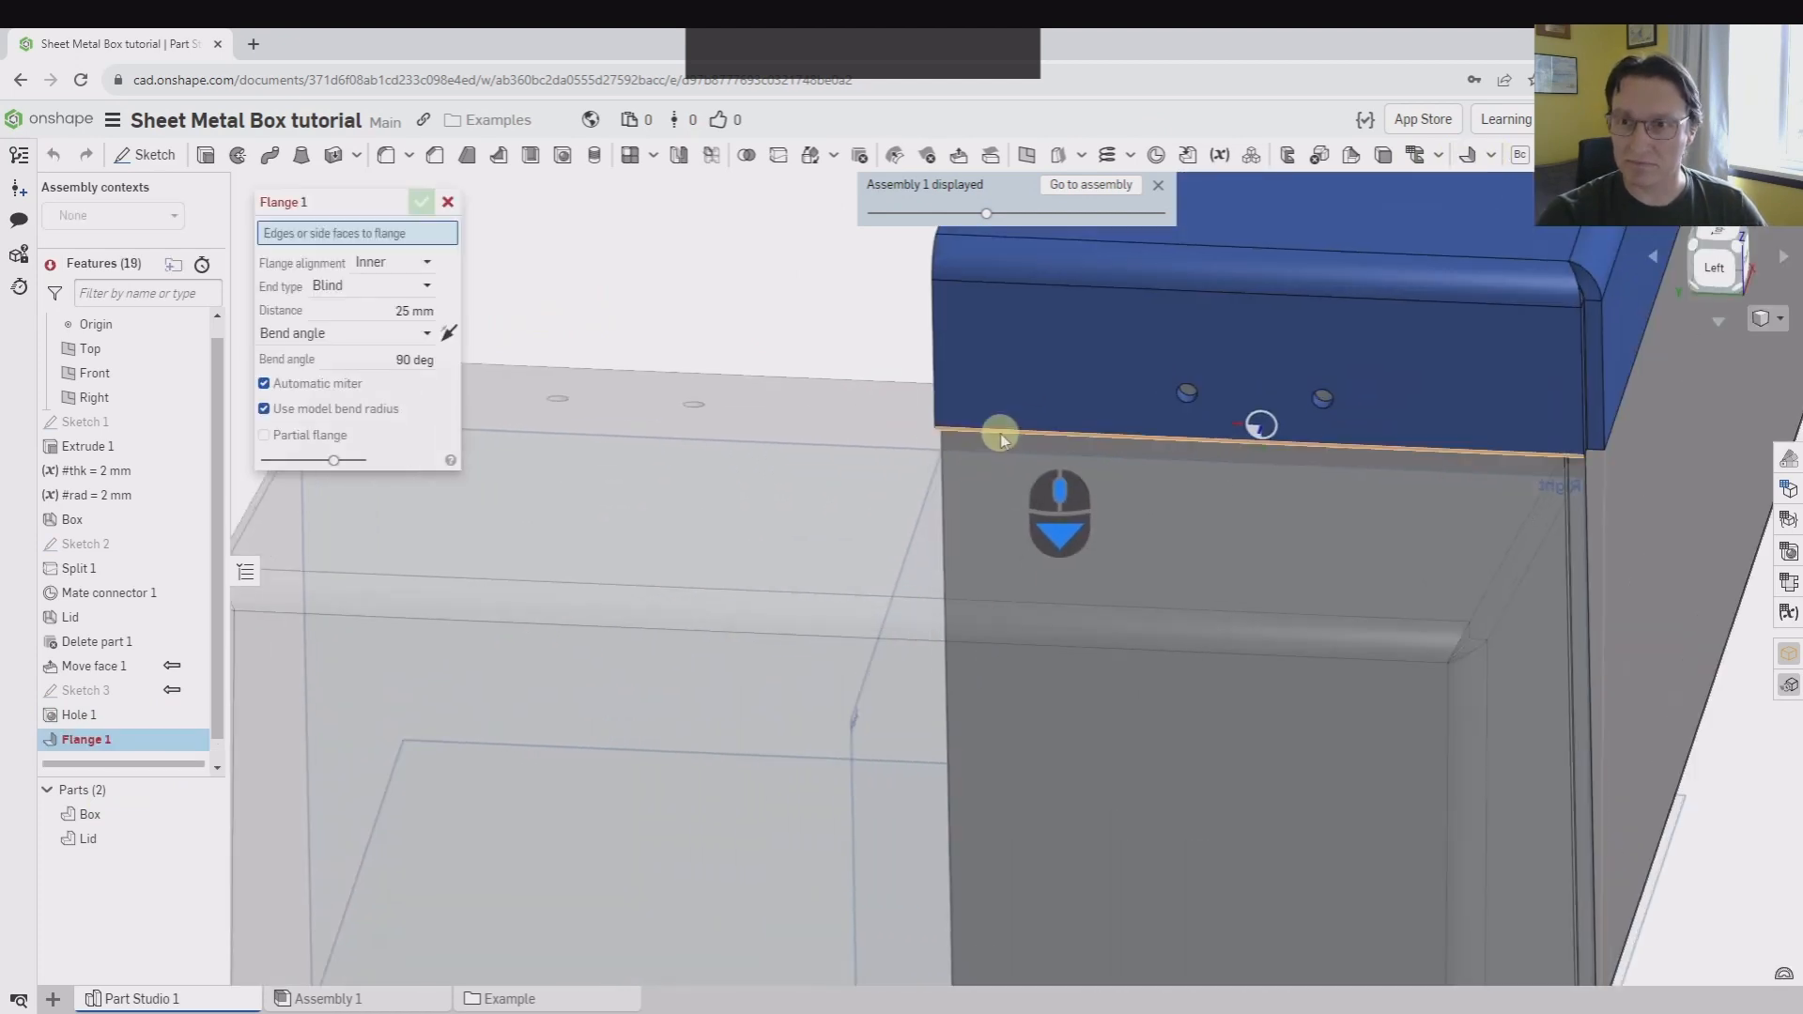
{"action": "left_click", "coordinate": [1001, 434]}
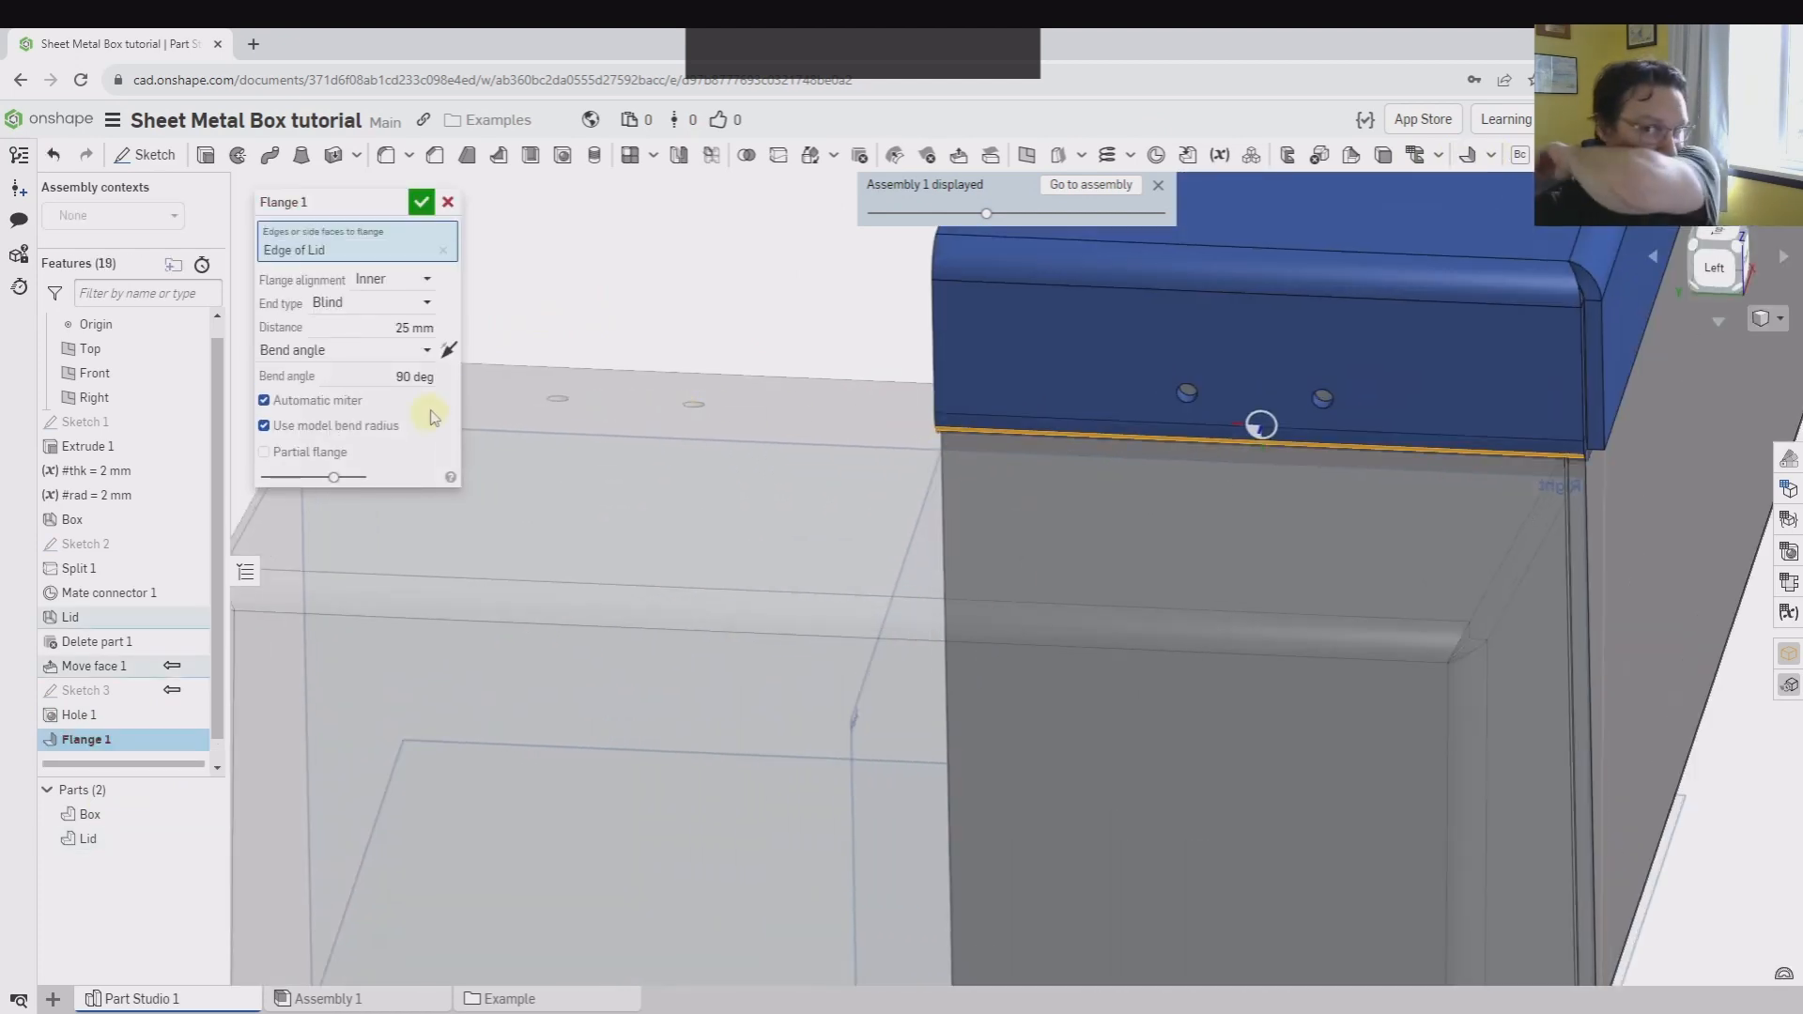
{"action": "left_click", "coordinate": [449, 351]}
Set the flange angle to Align to geometry, parallel to the end wall face of the ghosted box
{"action": "left_click", "coordinate": [316, 353]}
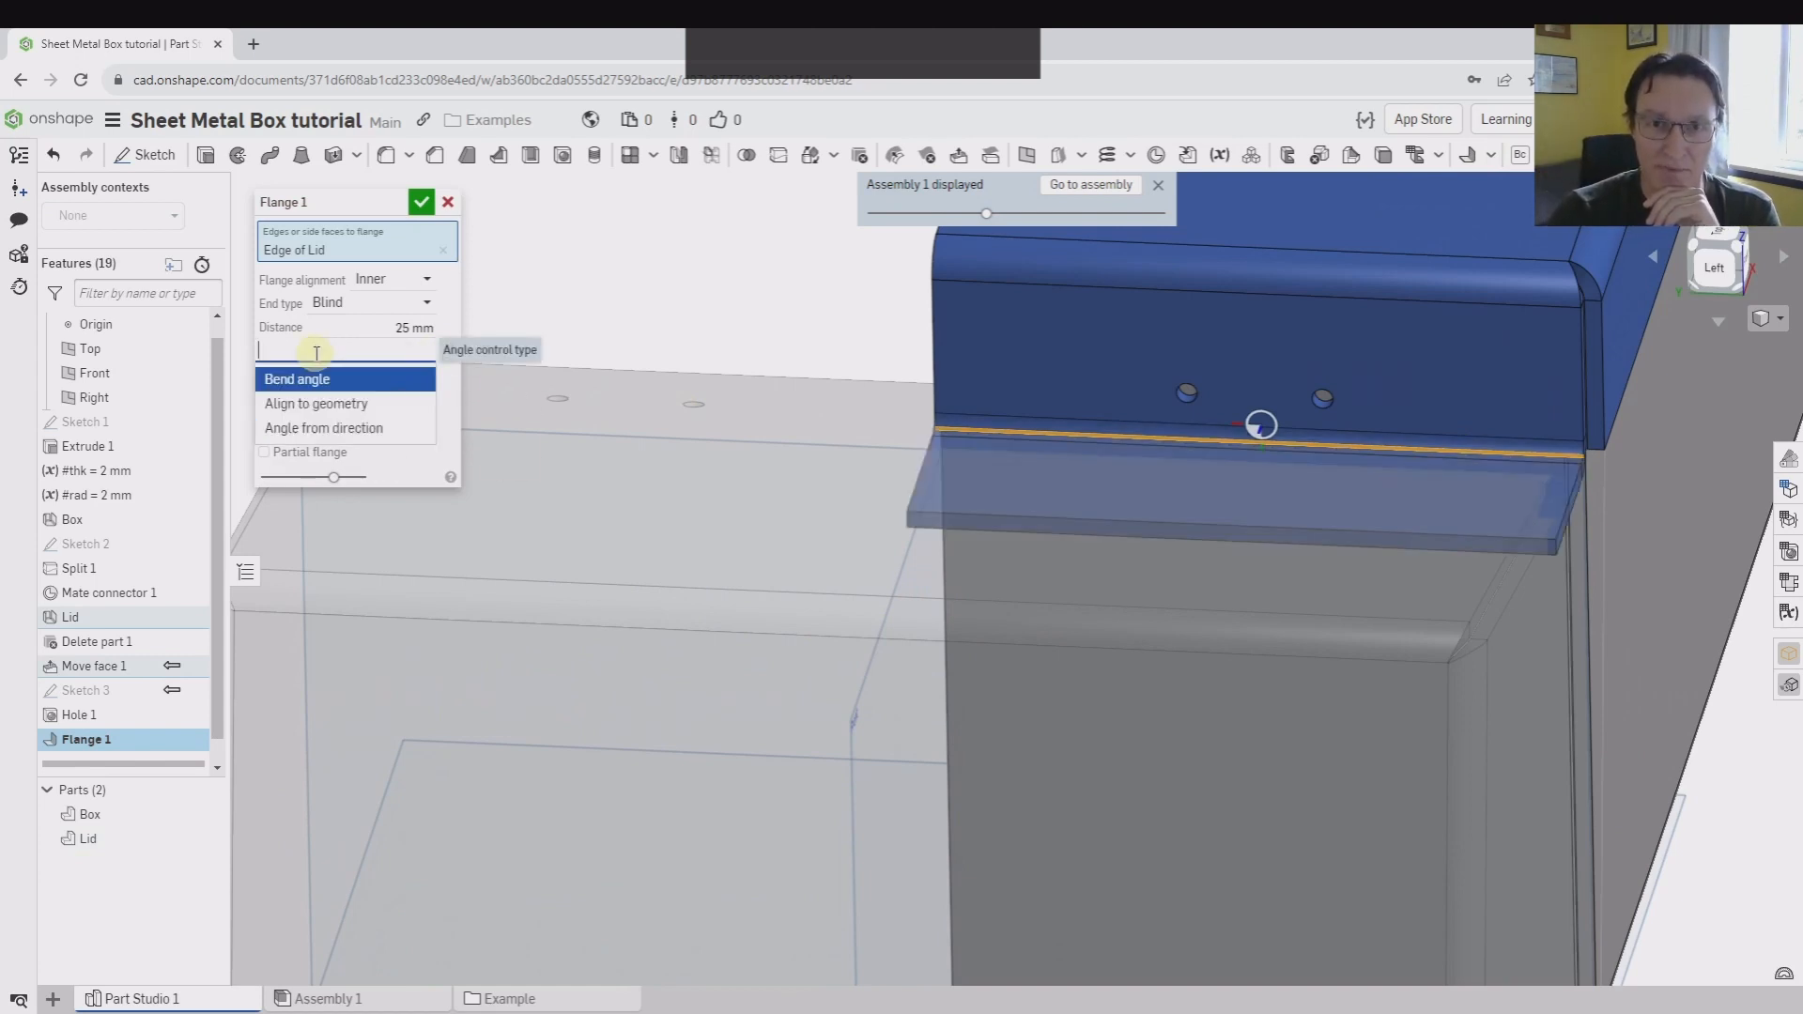
{"action": "left_click", "coordinate": [316, 404]}
{"action": "right_click_drag", "start_coordinate": [826, 595], "coordinate": [1138, 705]}
{"action": "middle_click_drag", "start_coordinate": [1138, 700], "coordinate": [980, 692]}
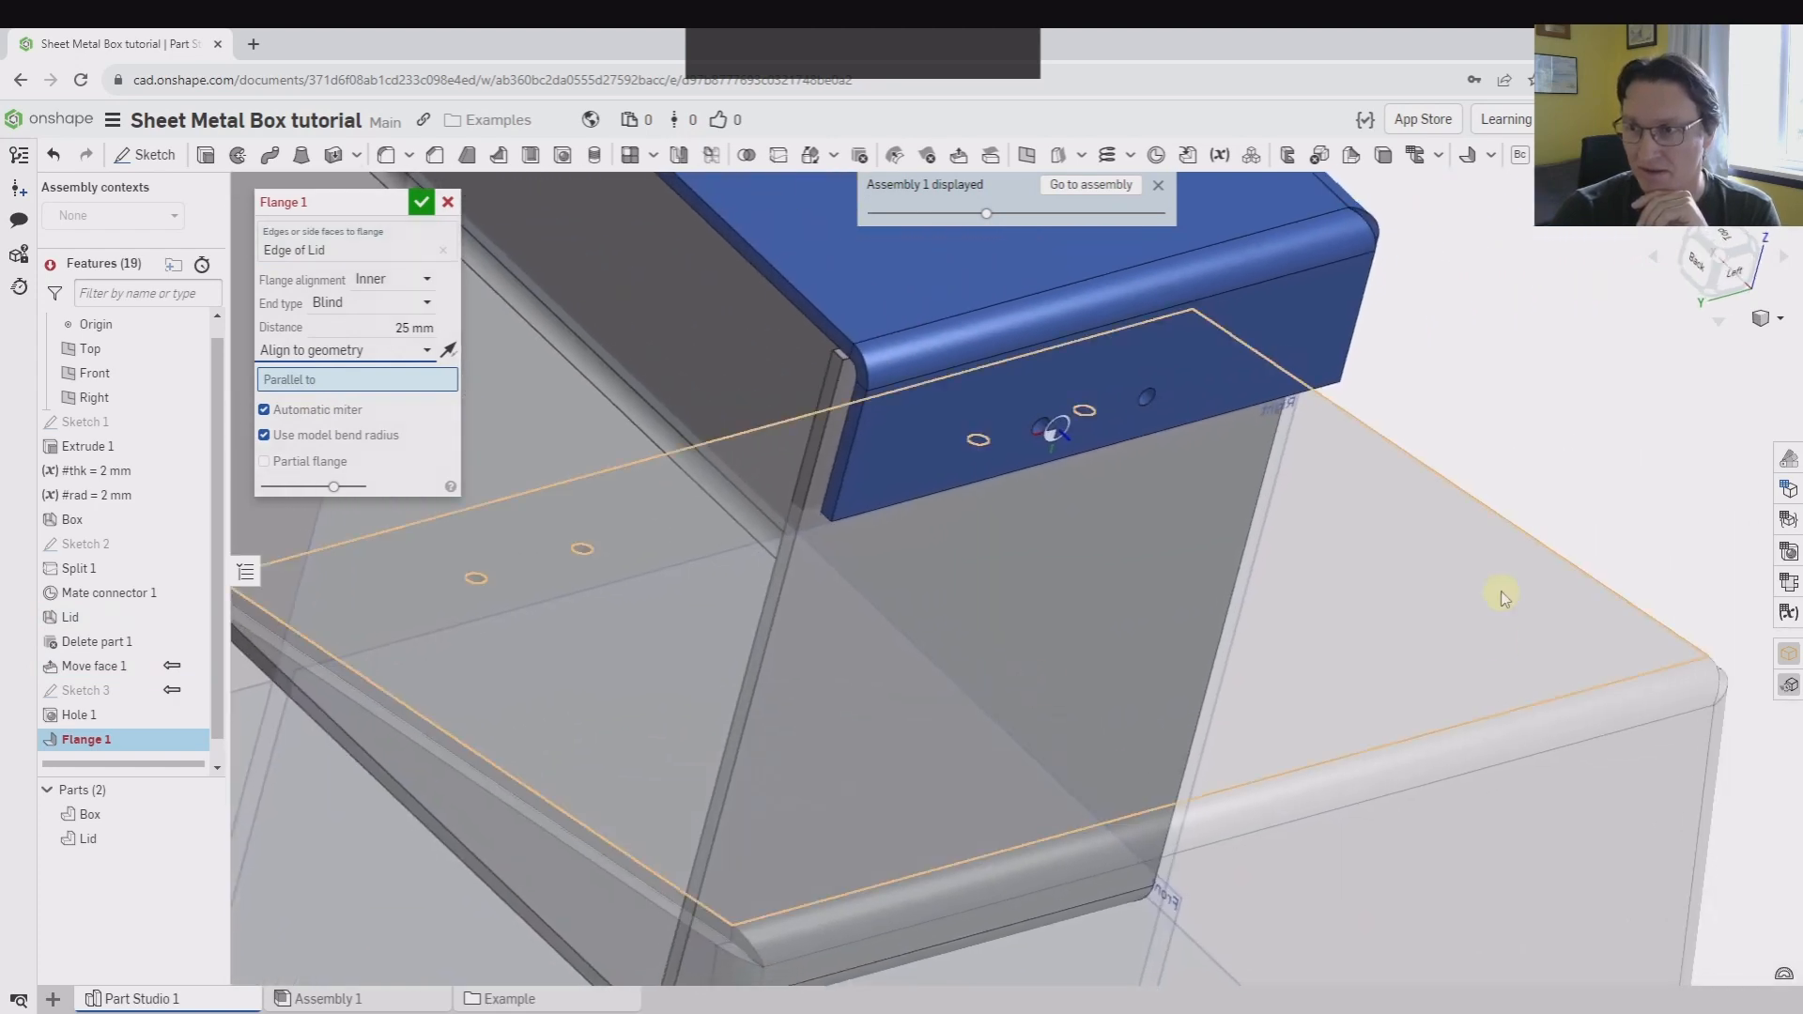
{"action": "left_click", "coordinate": [1429, 630]}
{"action": "right_click_drag", "start_coordinate": [1232, 629], "coordinate": [1109, 620]}
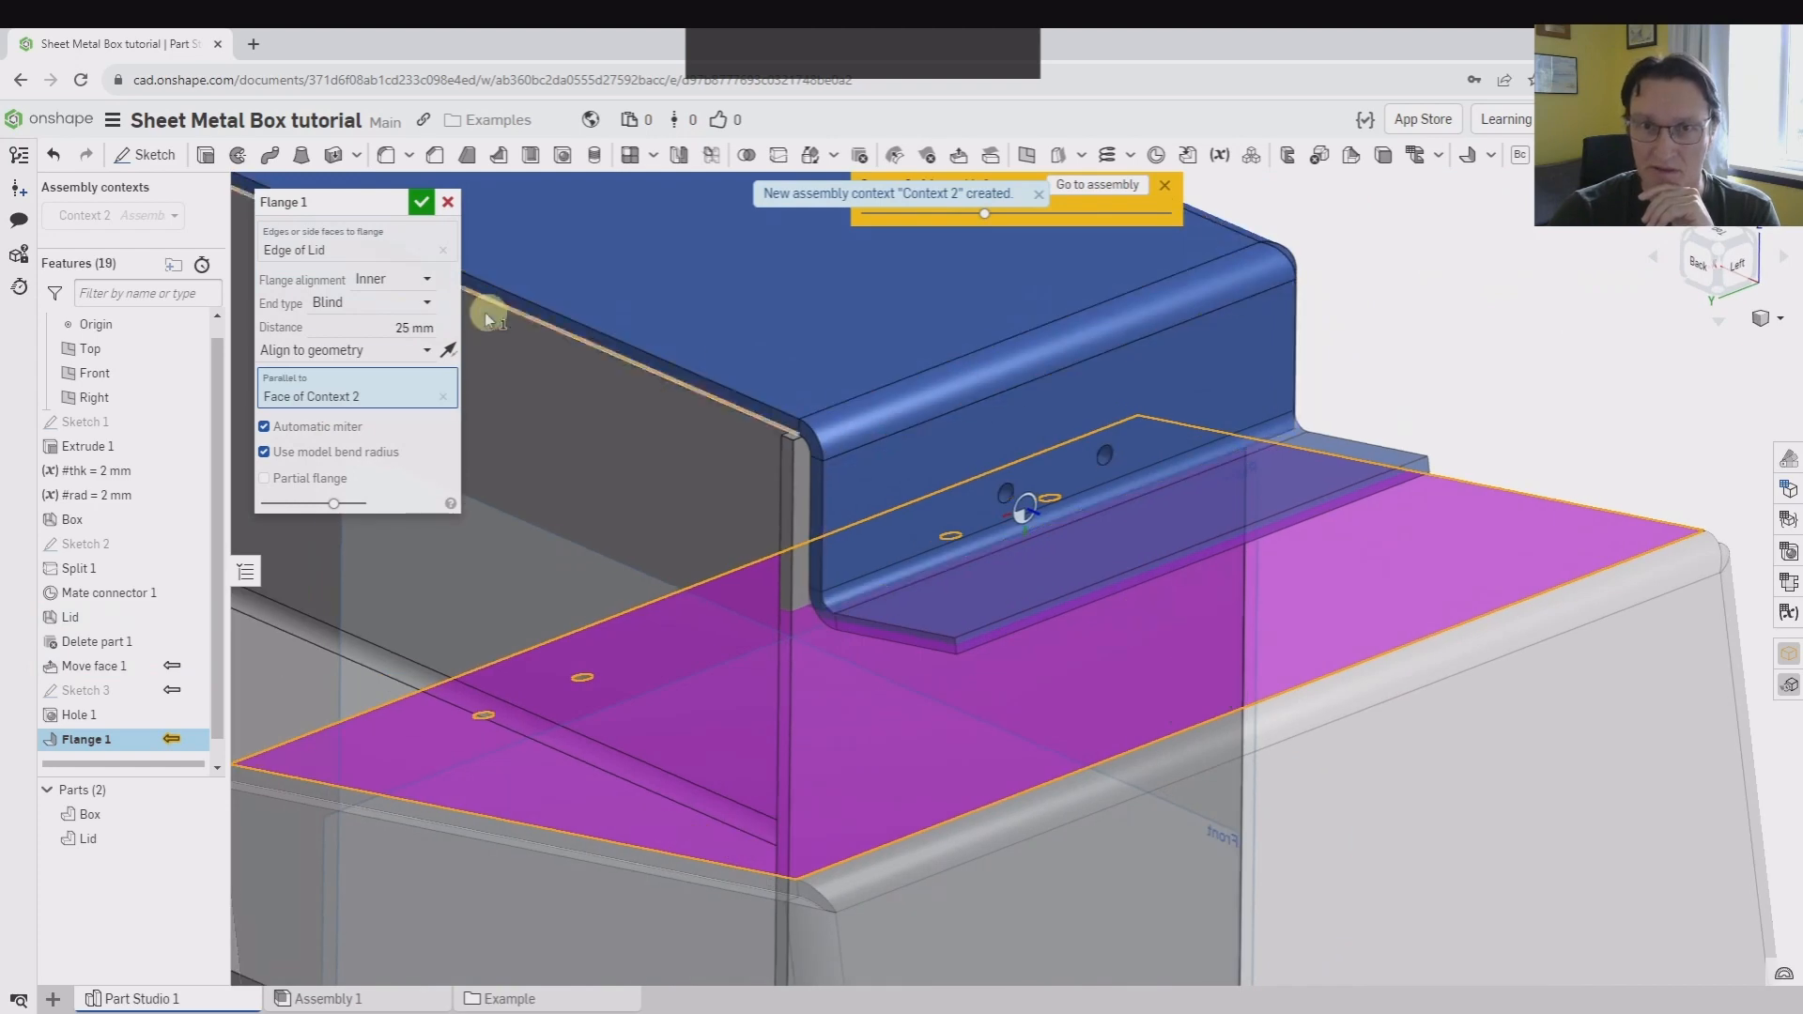
Set the flange distance to 15 mm and check its shape against the ghosted box wall
{"action": "left_click", "coordinate": [415, 327]}
{"action": "type", "text": "15"}
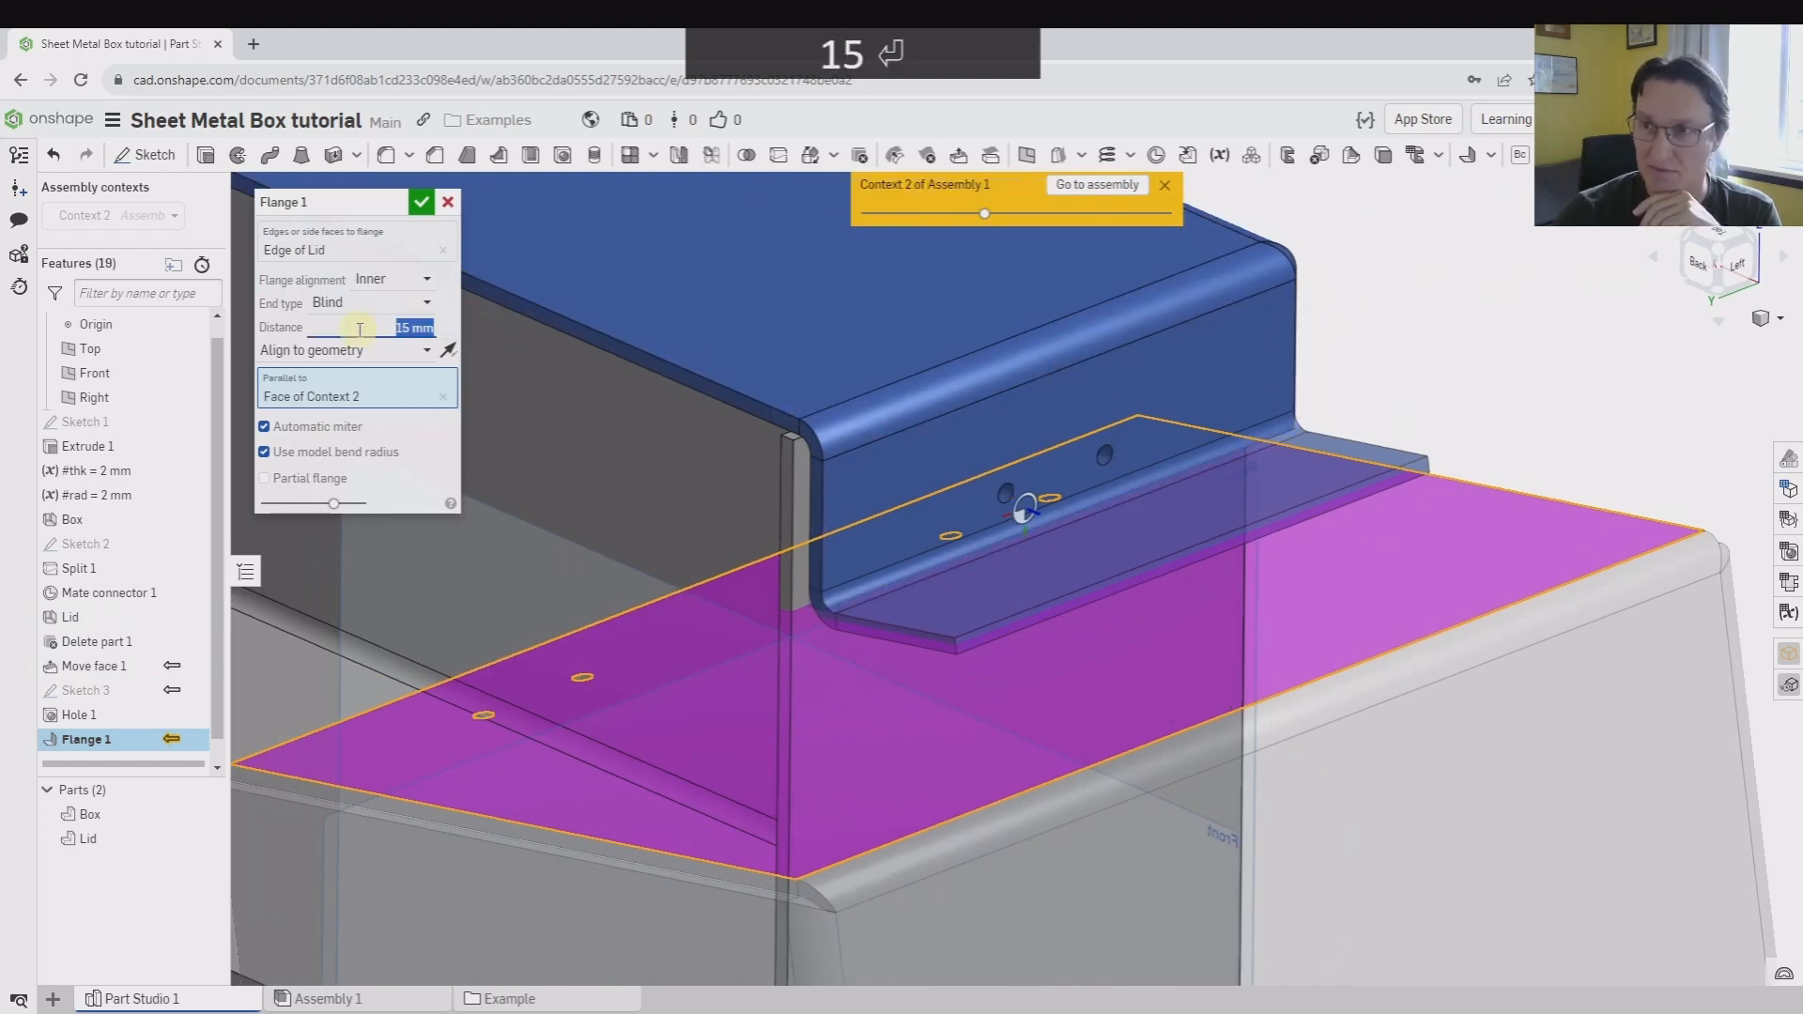
{"action": "scroll", "coordinate": [1079, 515], "scroll_direction": "up", "scroll_amount": 3}
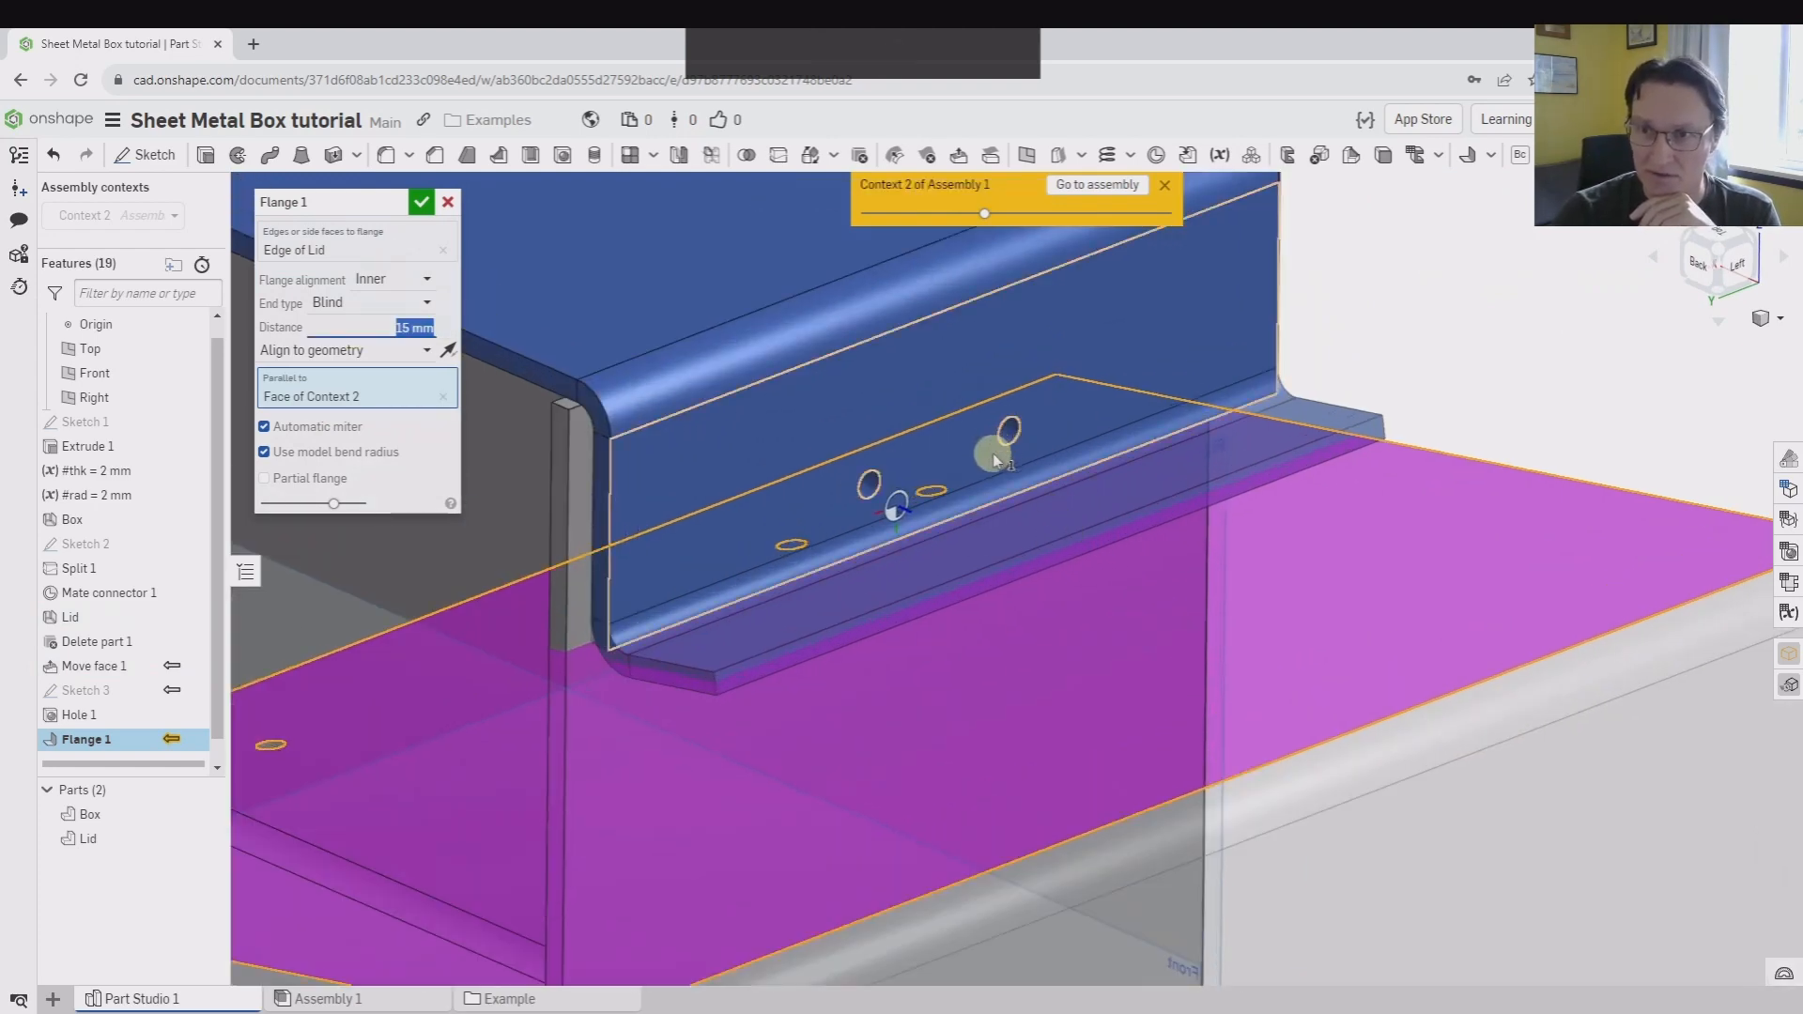
{"action": "scroll", "coordinate": [1117, 526], "scroll_direction": "down", "scroll_amount": 3}
{"action": "right_click_drag", "start_coordinate": [1197, 465], "coordinate": [1152, 482]}
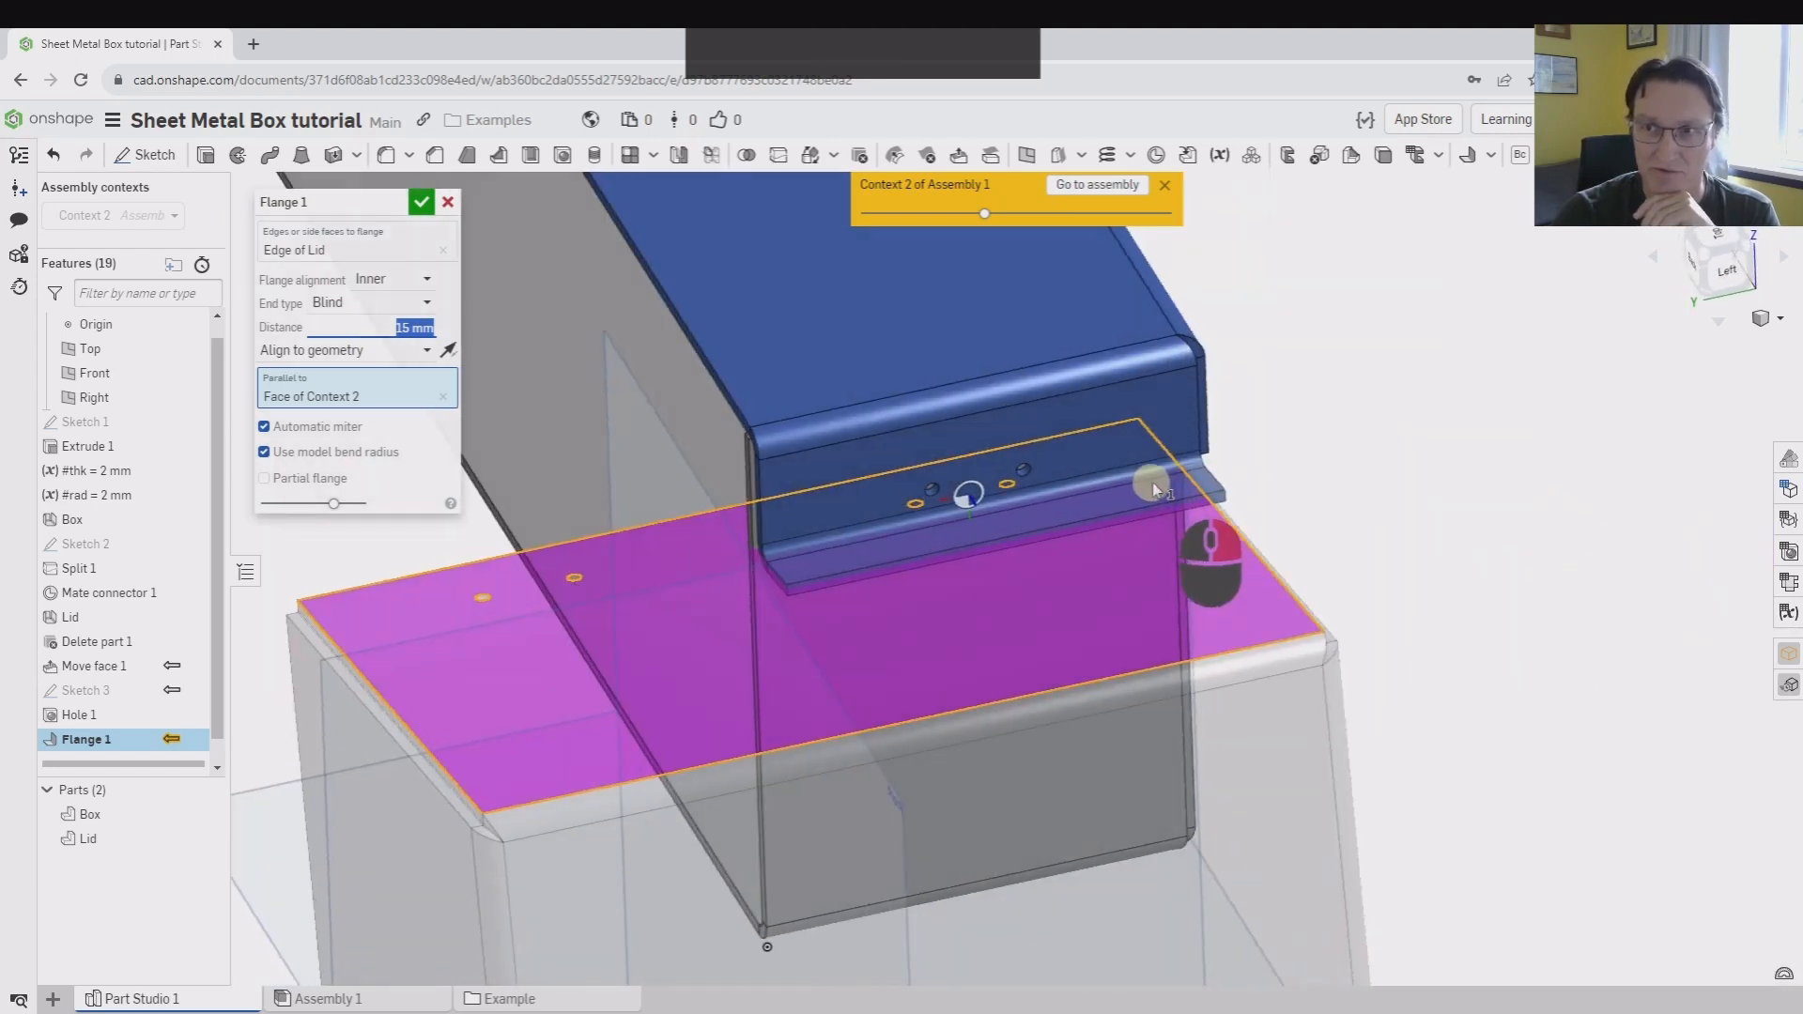
Make the flange partial from the opposite end of the edge, bounded up to entity with offset at the ghosted hinge leaf's end face
{"action": "left_click", "coordinate": [265, 478]}
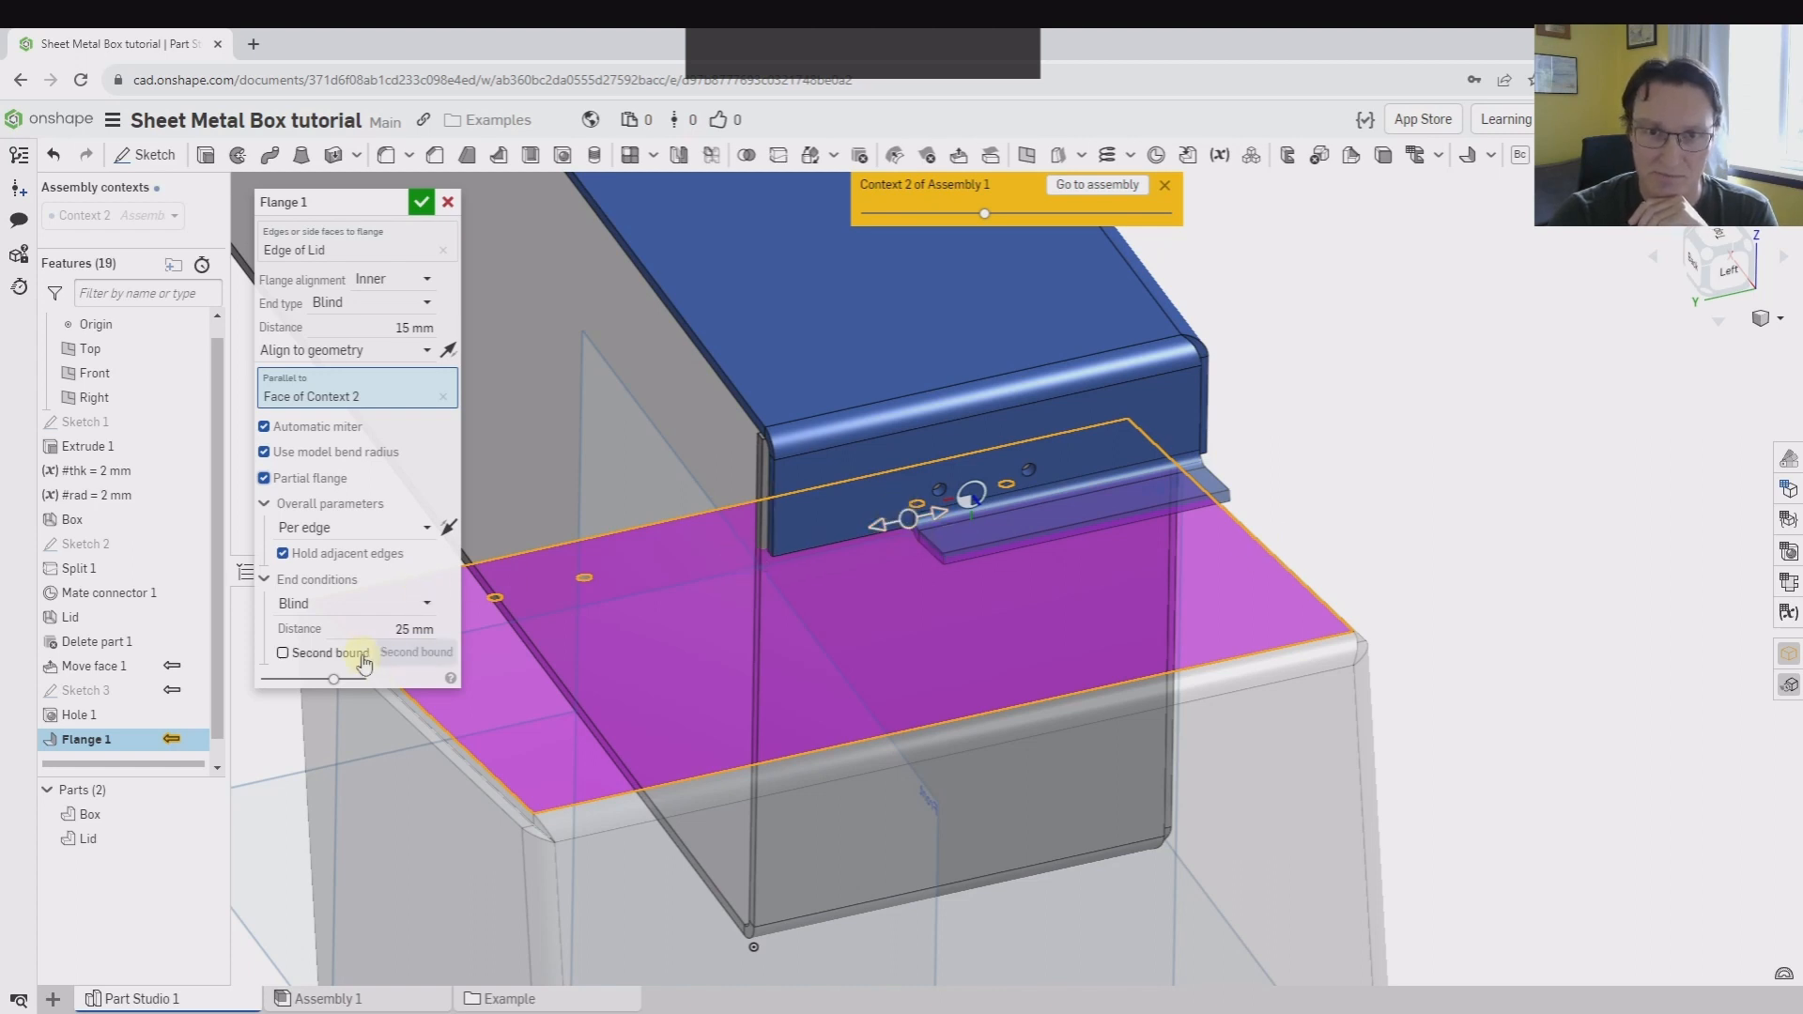
{"action": "left_click", "coordinate": [448, 529]}
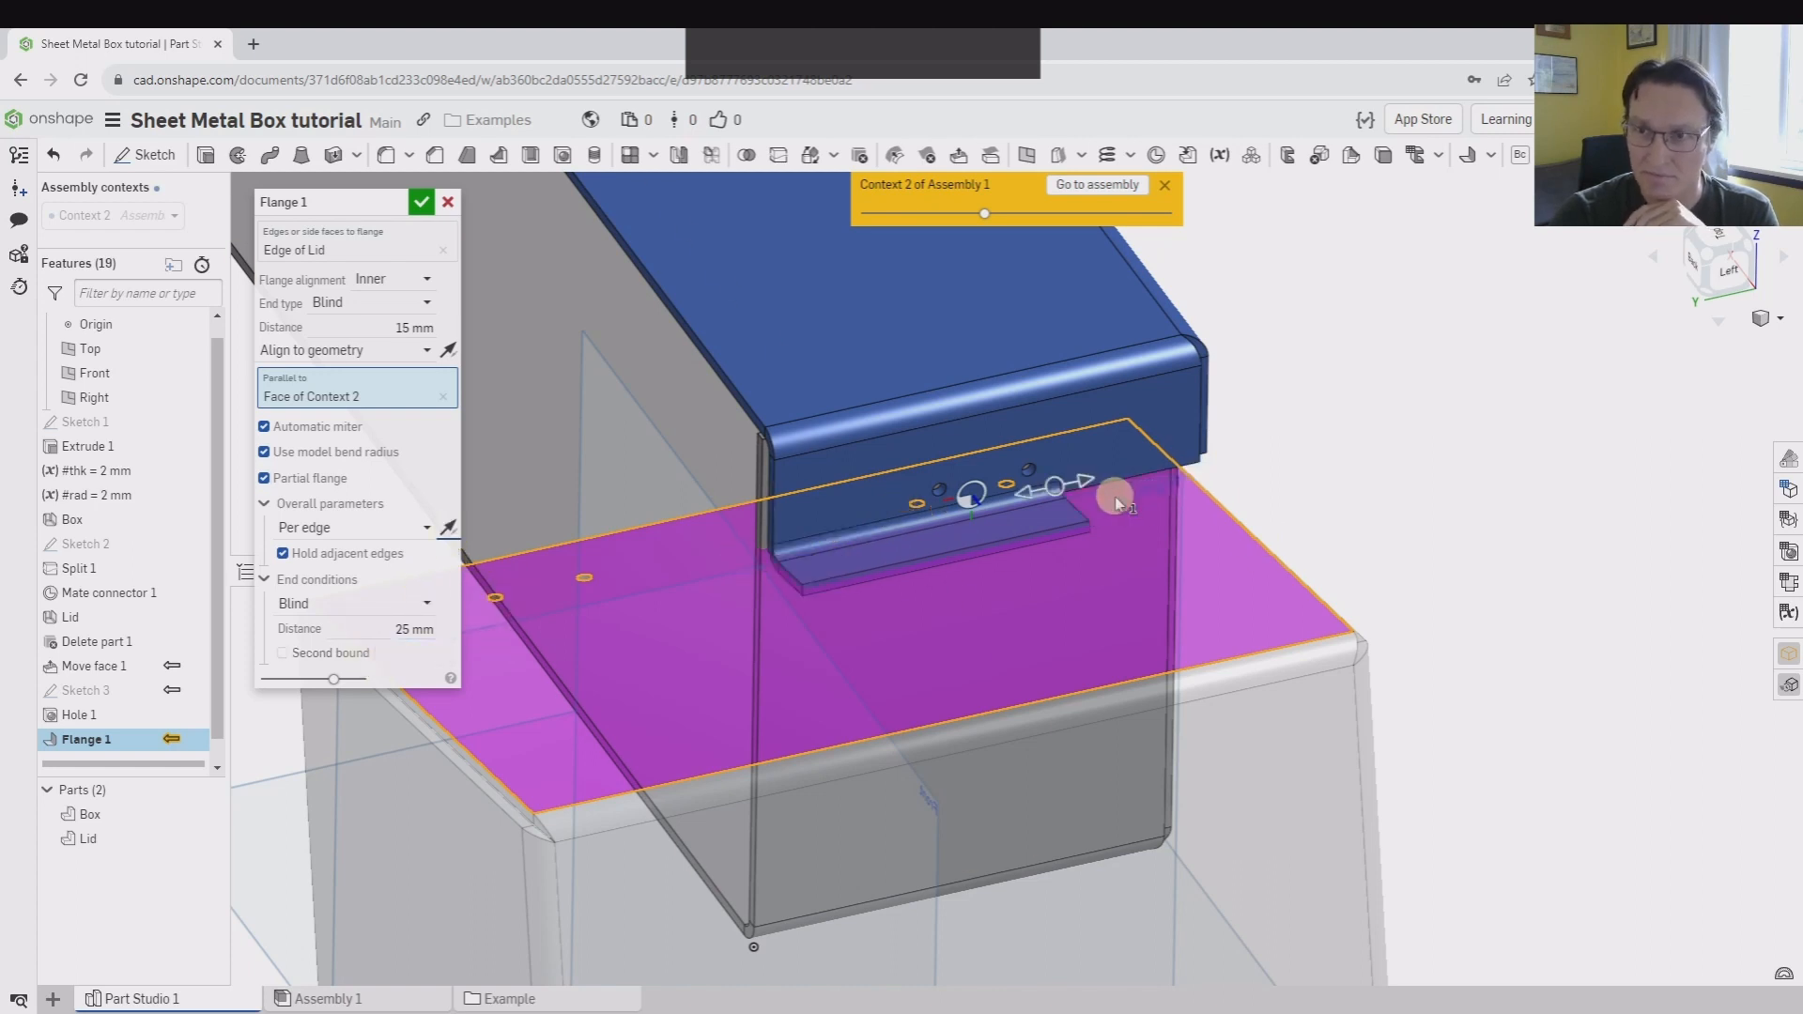
{"action": "left_click", "coordinate": [396, 605]}
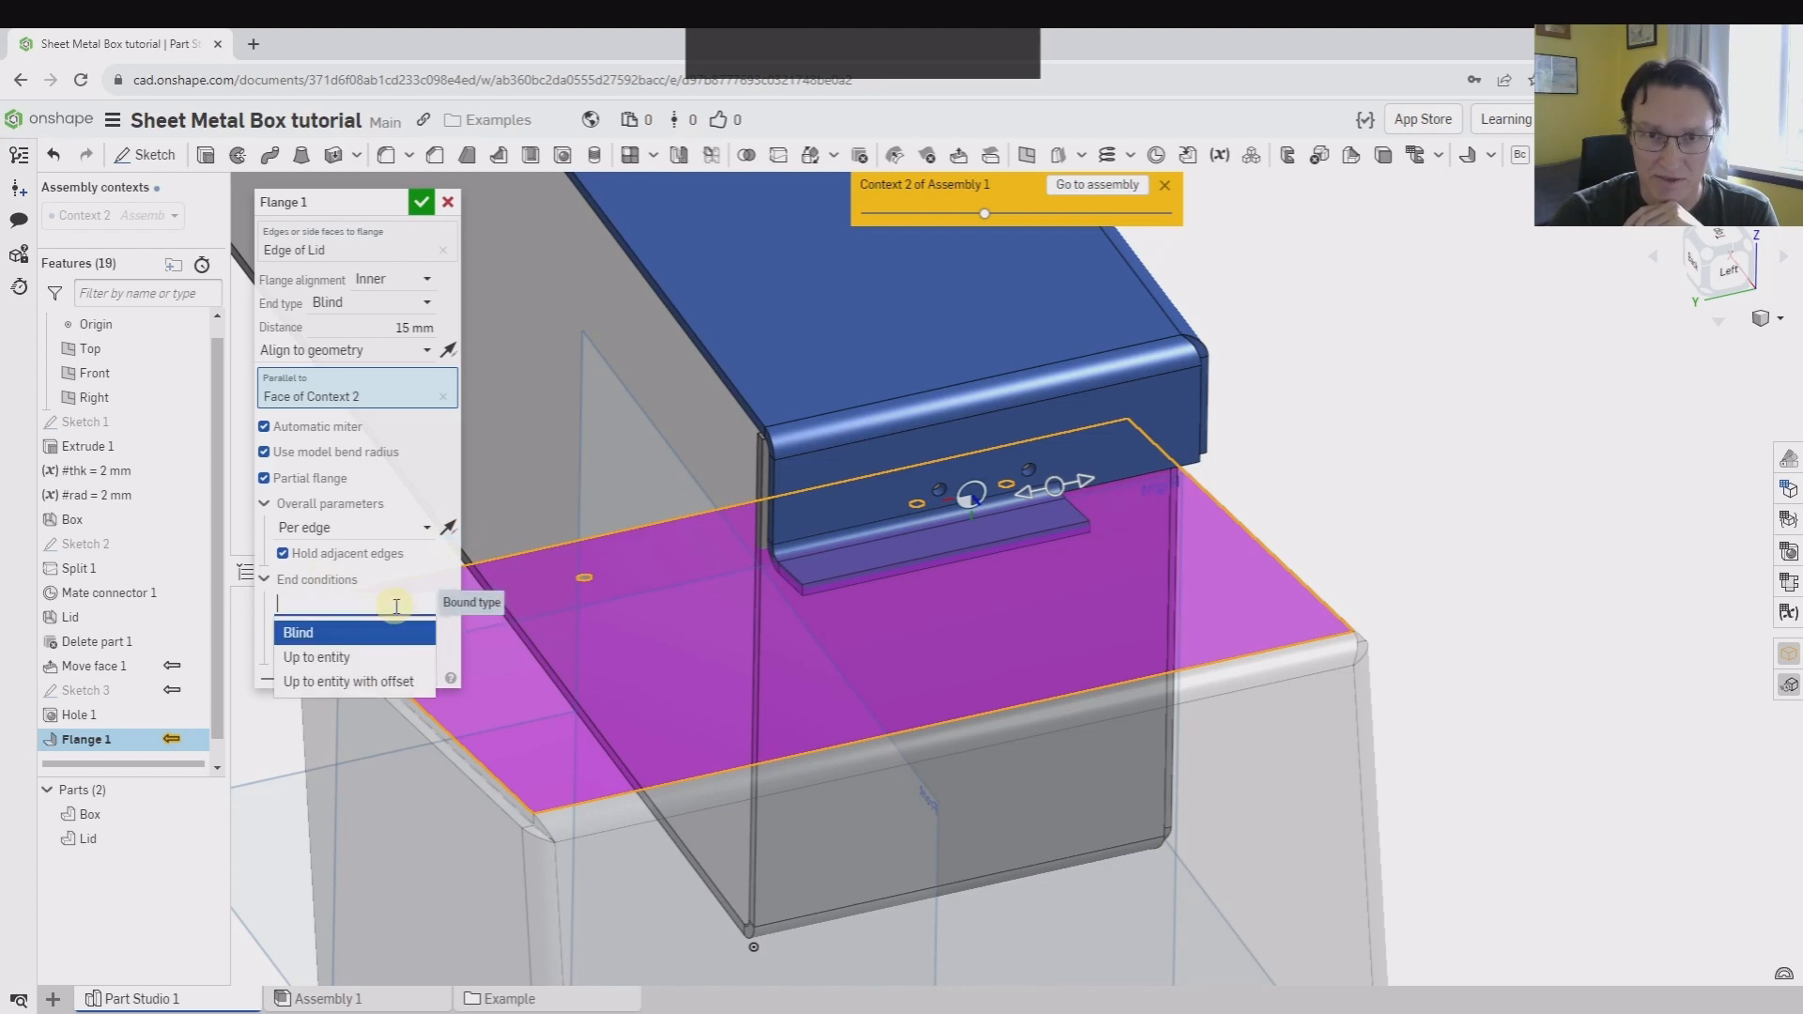
{"action": "left_click", "coordinate": [363, 681]}
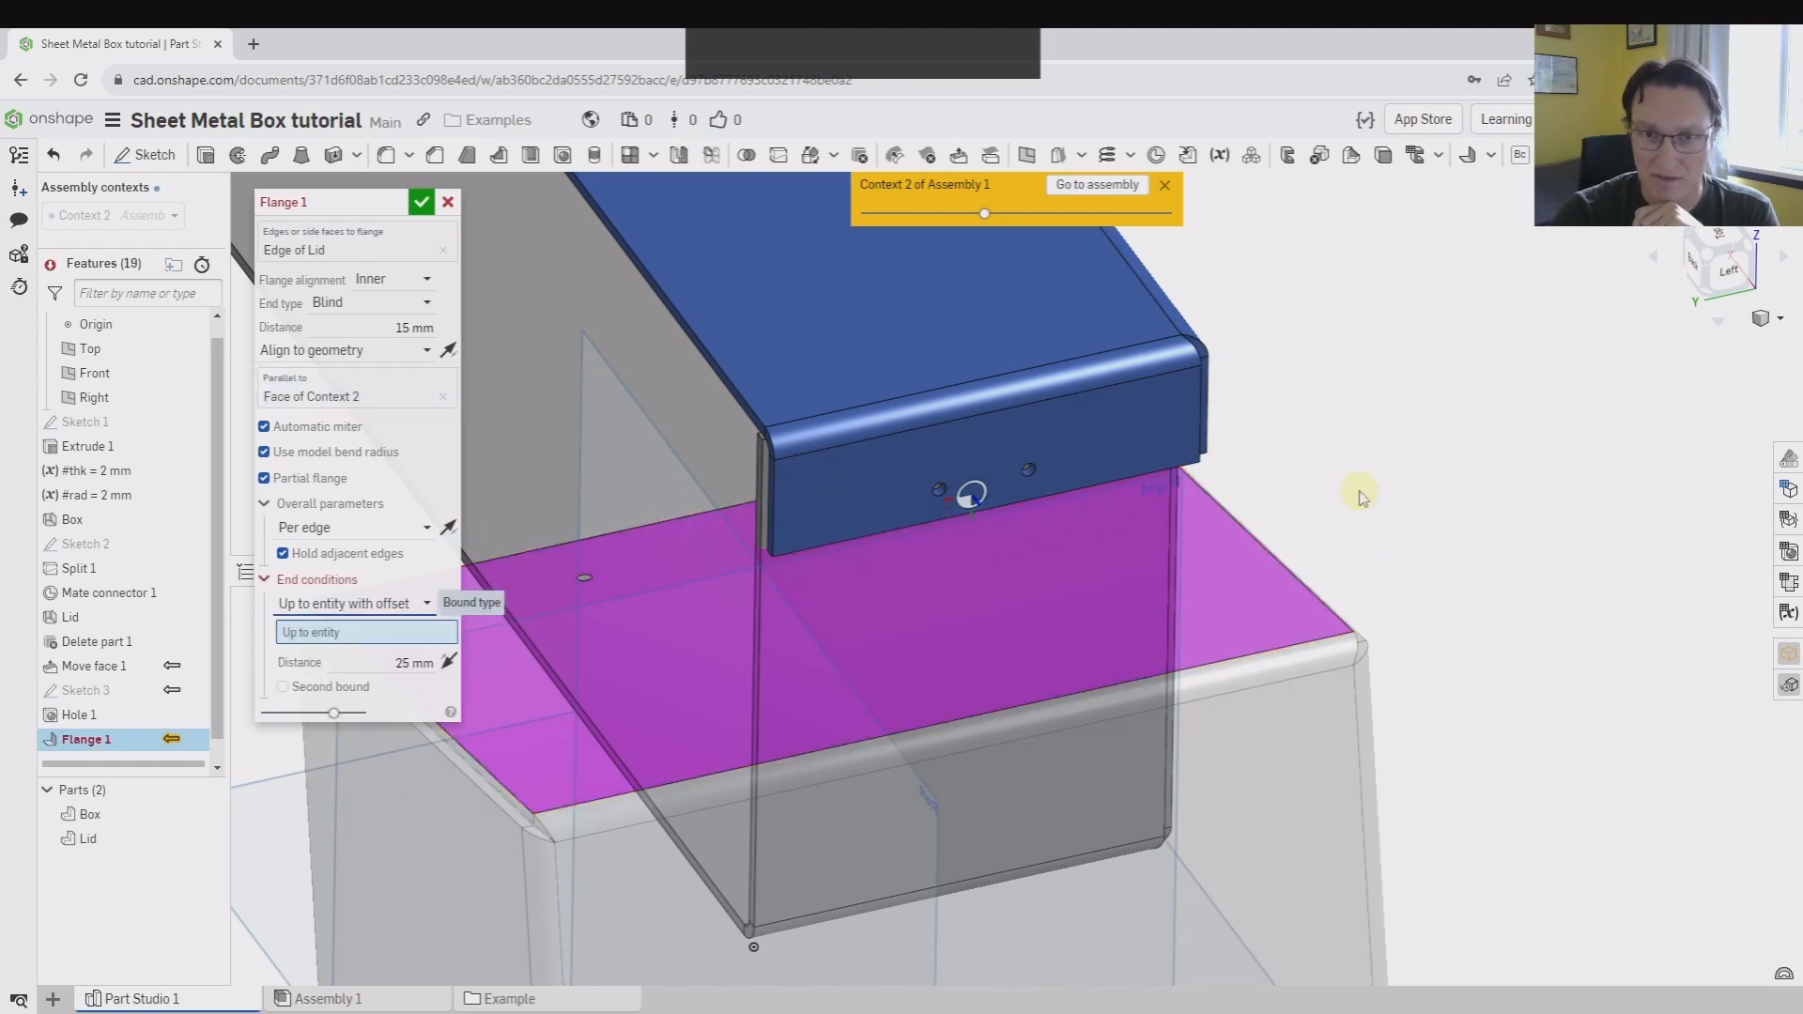
{"action": "right_click_drag", "start_coordinate": [837, 676], "coordinate": [1159, 449]}
{"action": "scroll", "coordinate": [967, 413], "scroll_direction": "down", "scroll_amount": 6}
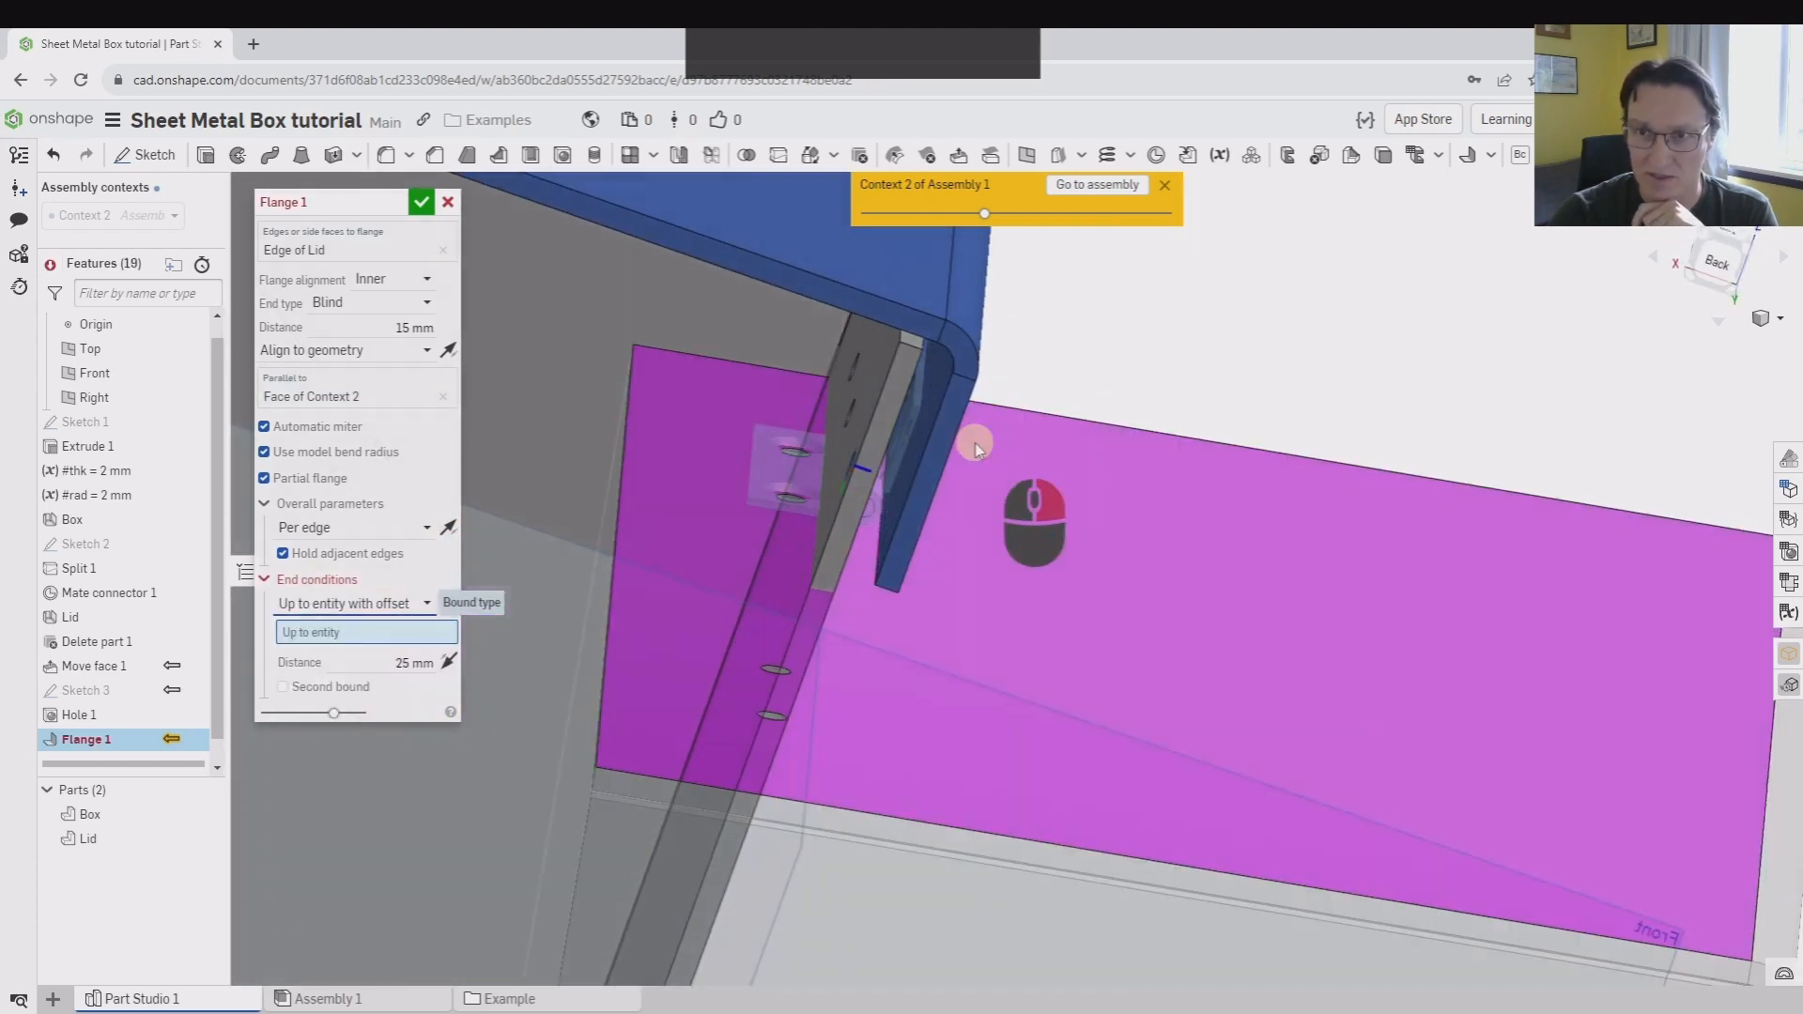
{"action": "scroll", "coordinate": [865, 349], "scroll_direction": "down", "scroll_amount": 2}
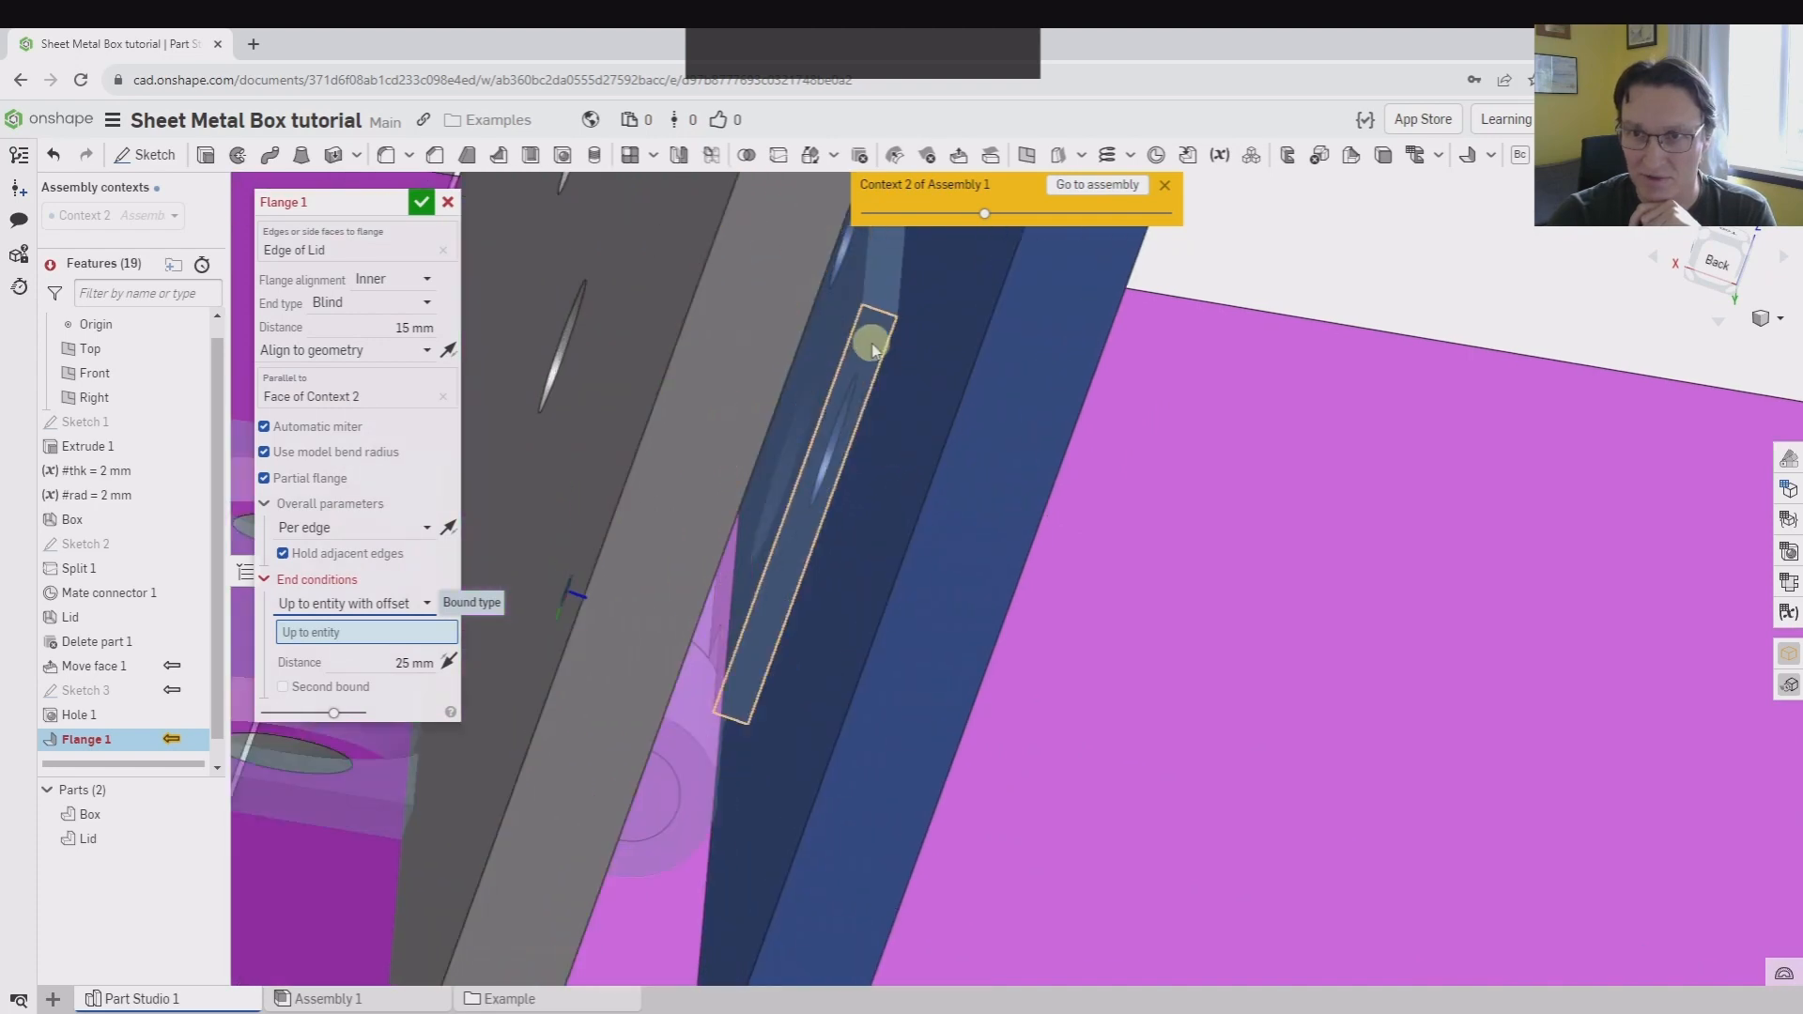
{"action": "left_click", "coordinate": [872, 348]}
Set the partial flange's offset from the hinge to 2 mm, flip the offset direction, and accept the flange
{"action": "right_click_drag", "start_coordinate": [871, 347], "coordinate": [1055, 438]}
{"action": "scroll", "coordinate": [1055, 440], "scroll_direction": "up", "scroll_amount": 4}
{"action": "middle_click_drag", "start_coordinate": [1055, 440], "coordinate": [1423, 481]}
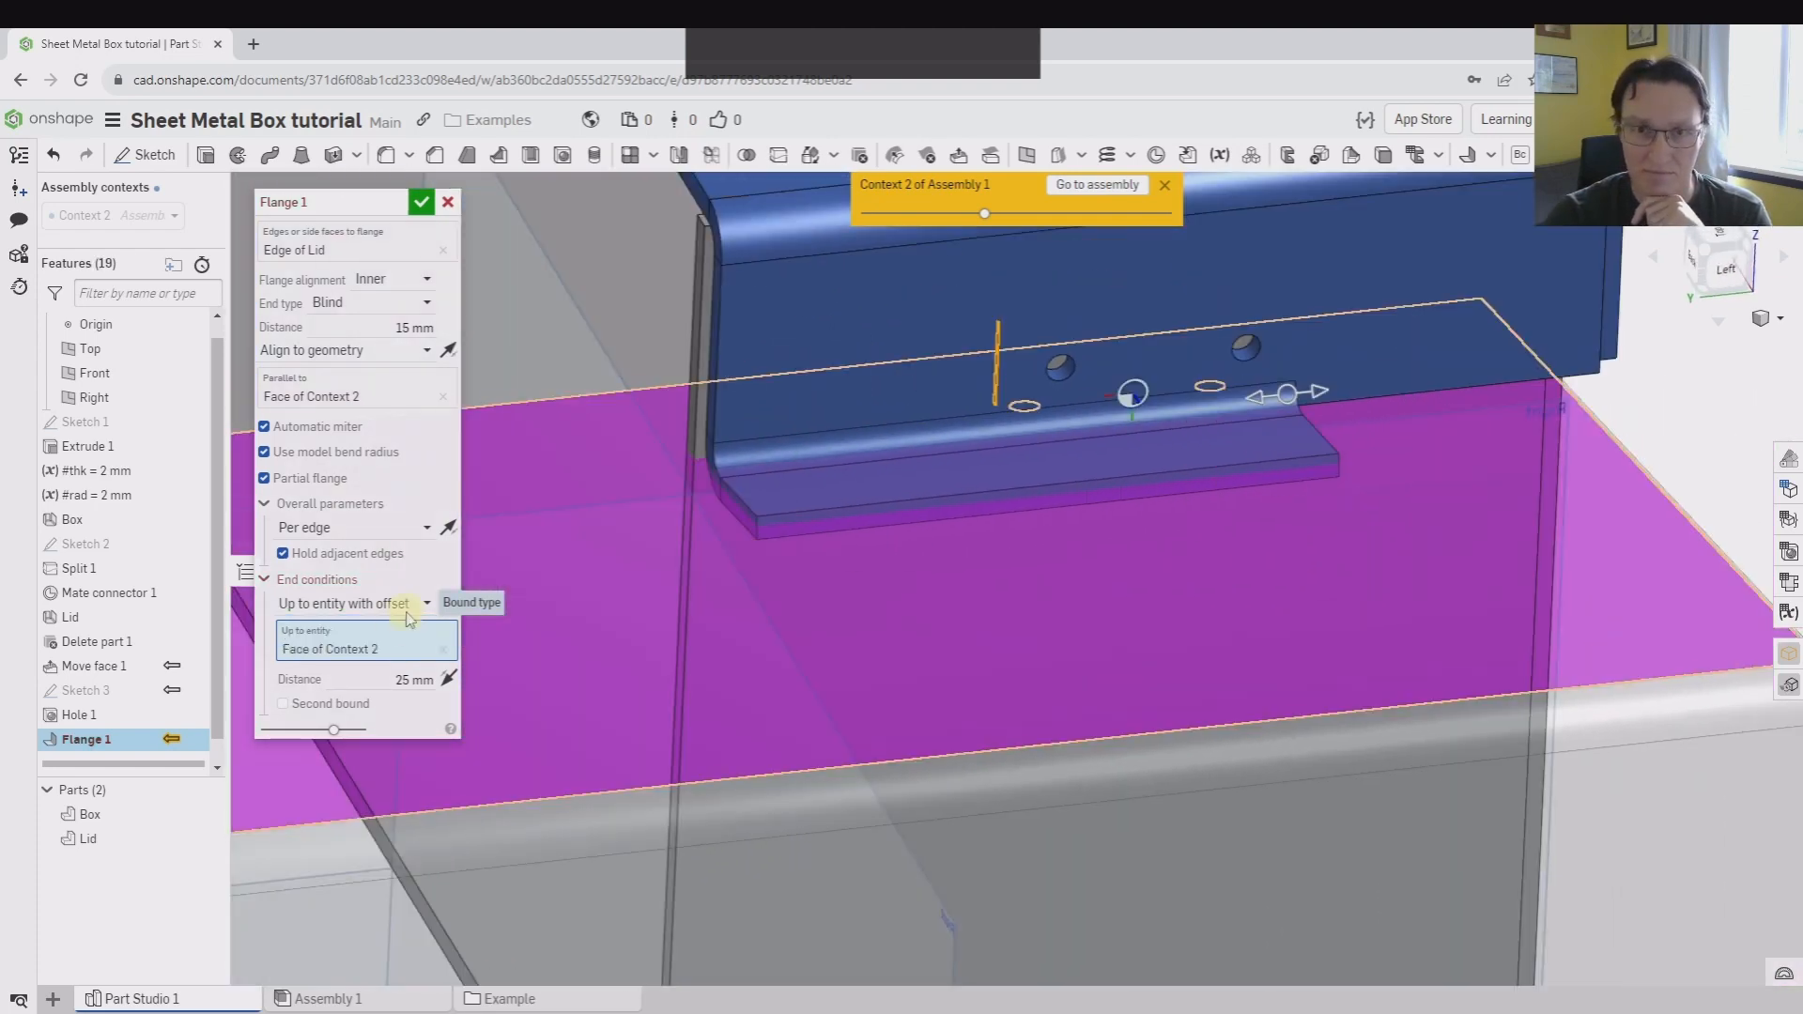
{"action": "double_click", "coordinate": [406, 679]}
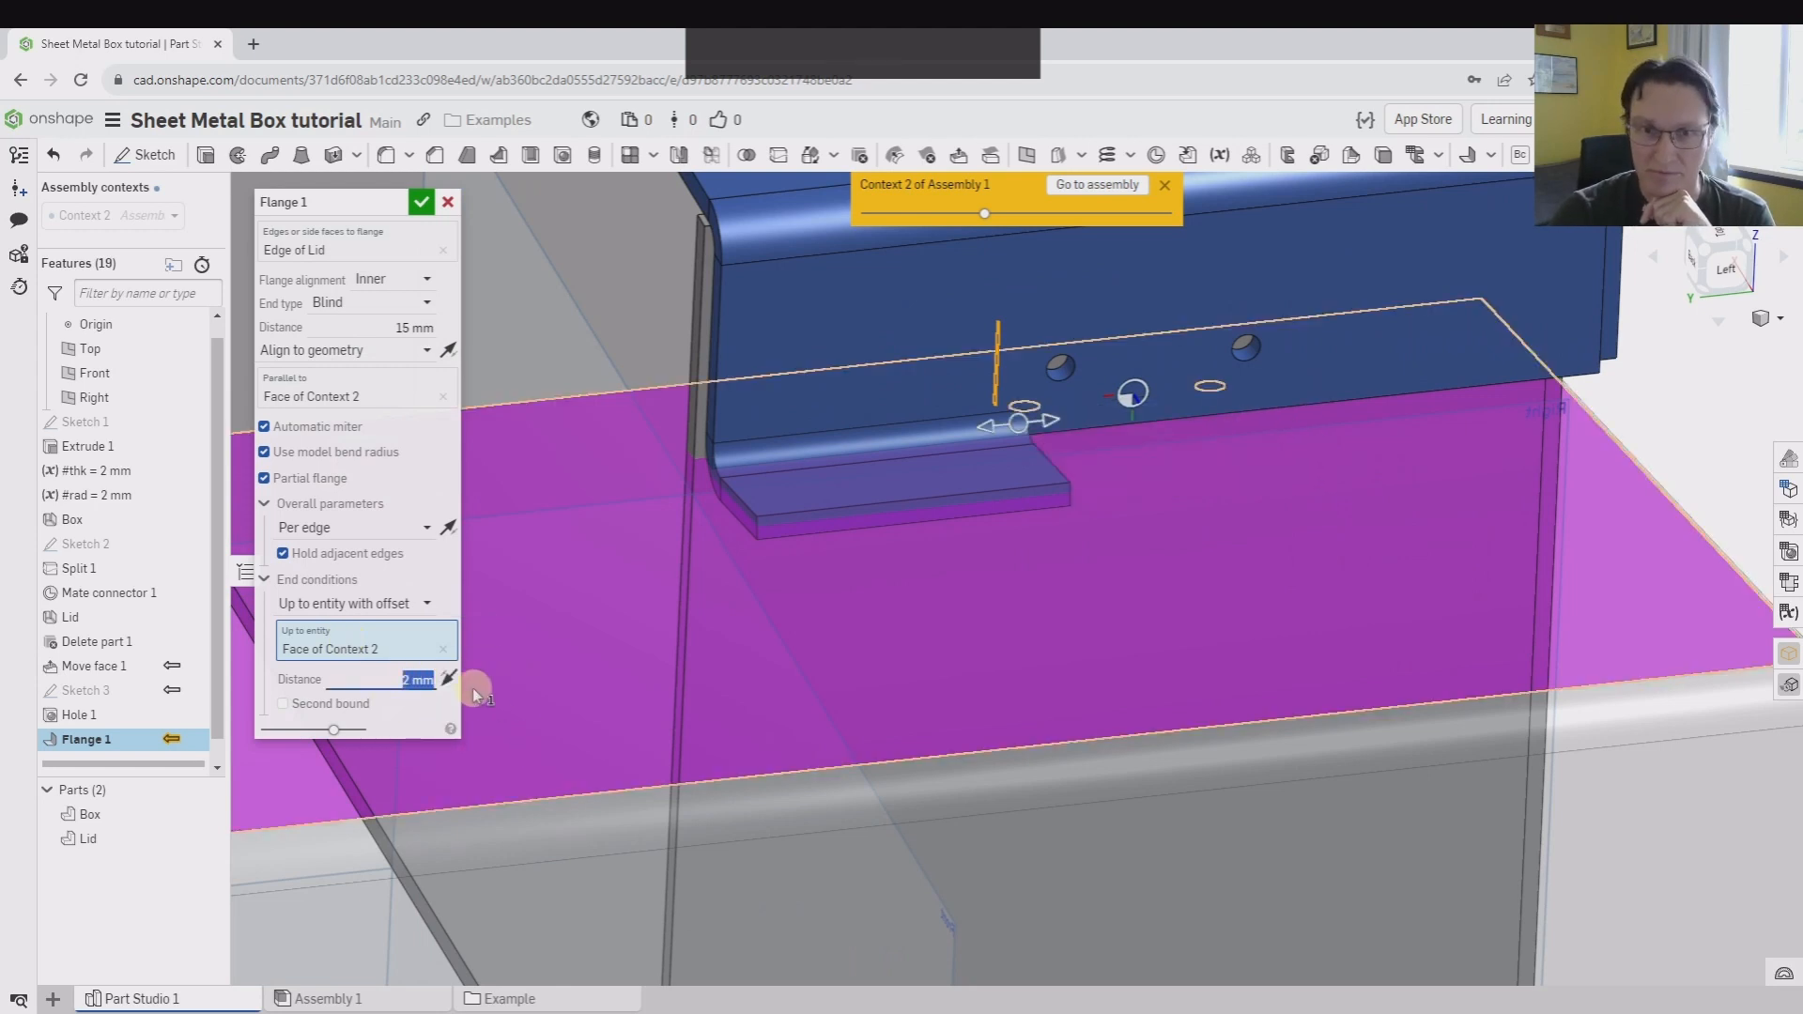
{"action": "left_click", "coordinate": [451, 676]}
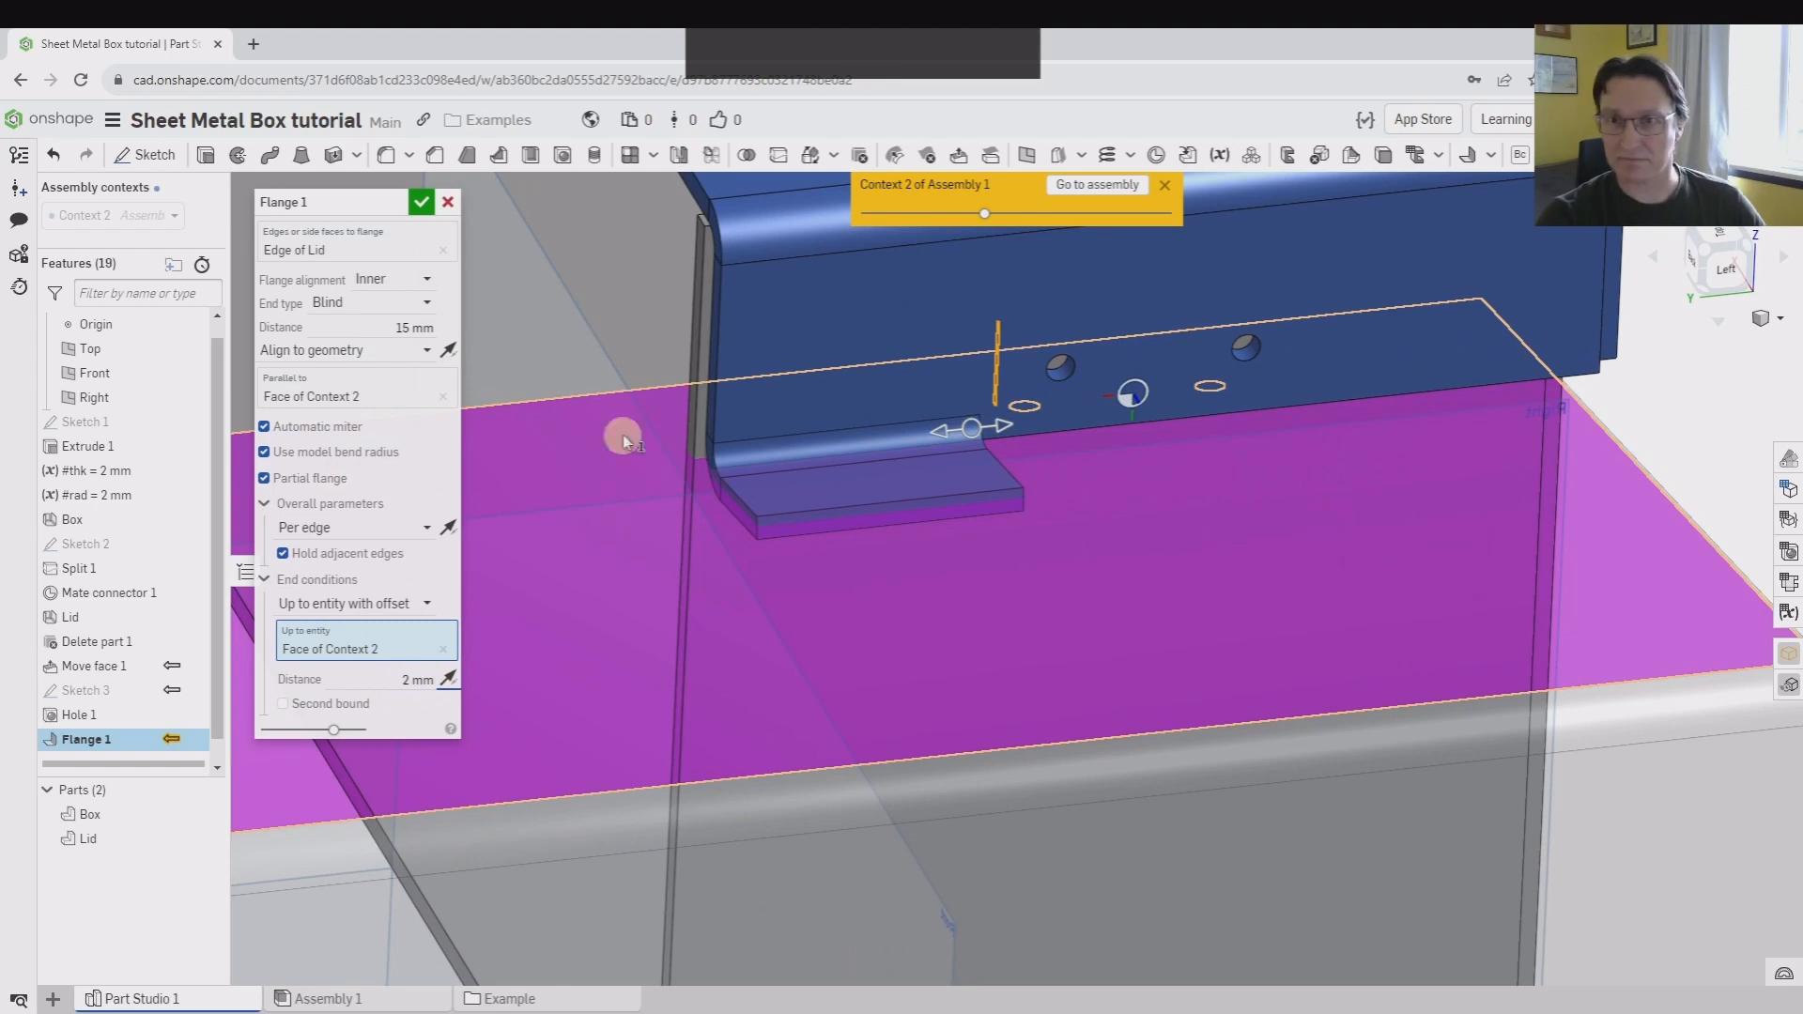
{"action": "left_click", "coordinate": [420, 202]}
{"action": "right_click_drag", "start_coordinate": [1011, 636], "coordinate": [1055, 616]}
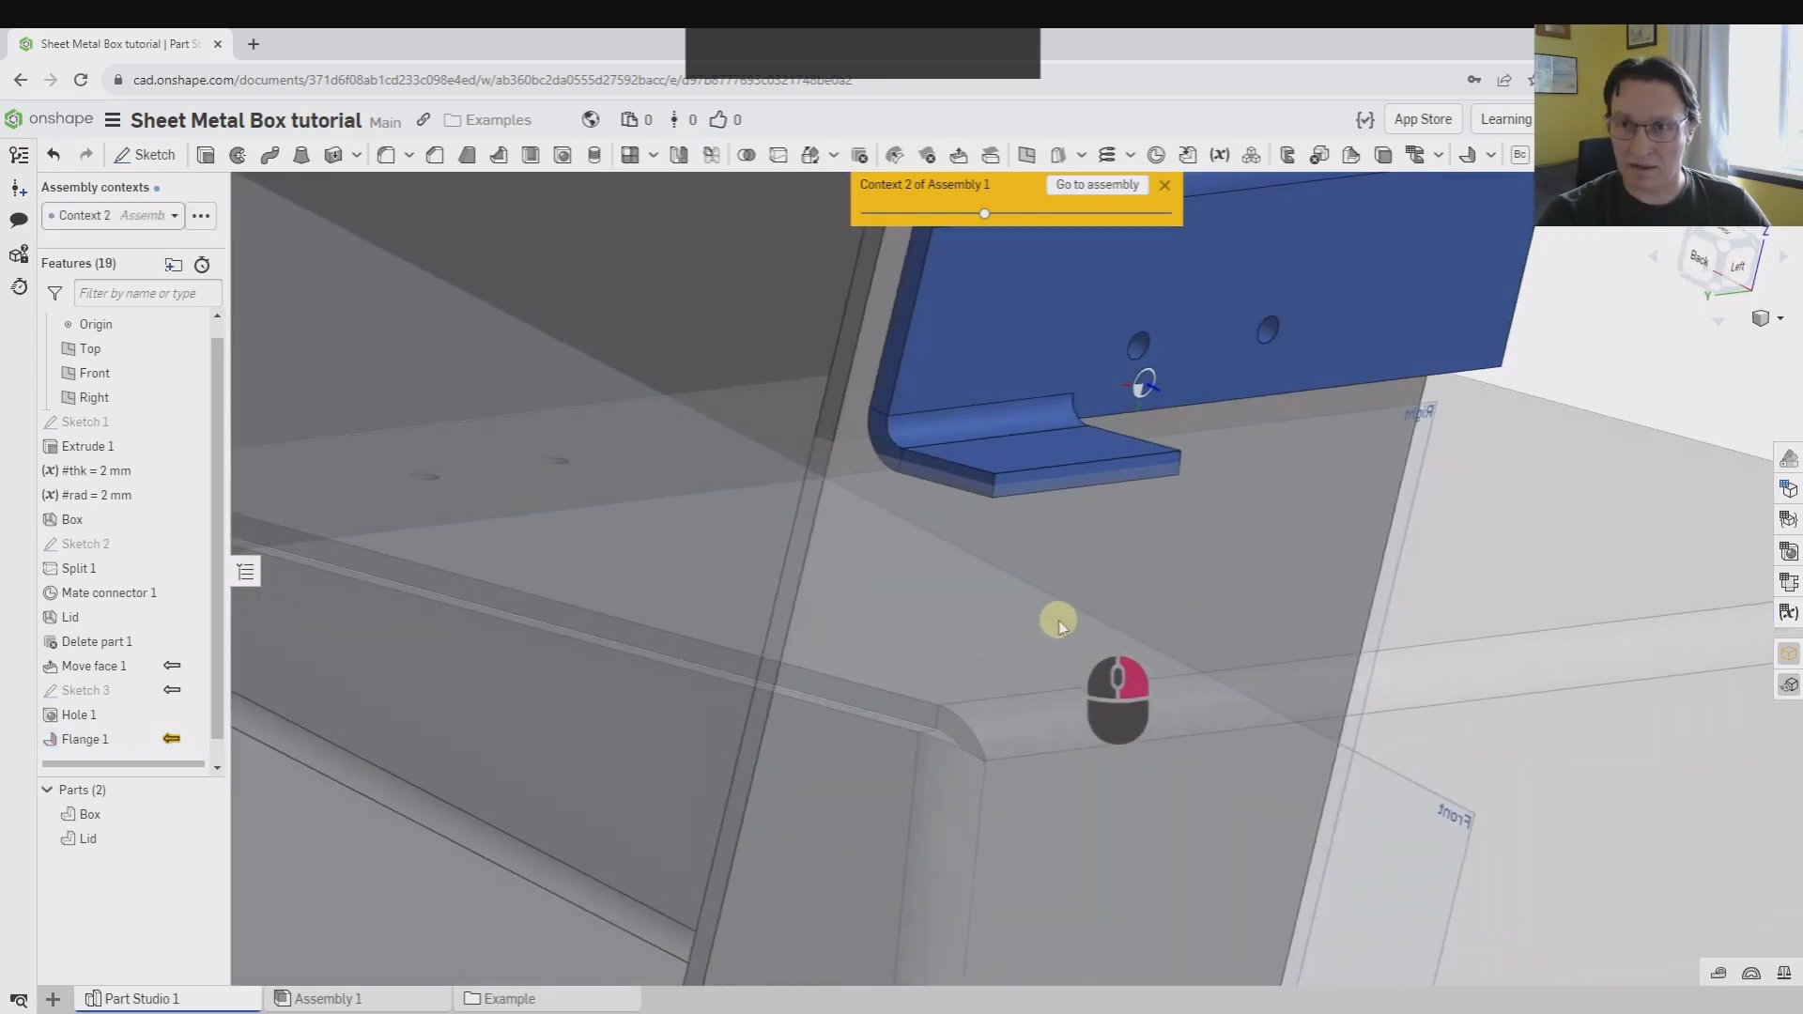
Offset the new flange's contact face with Move face, up to entity at the ghosted box's end wall face
{"action": "scroll", "coordinate": [1051, 487], "scroll_direction": "down", "scroll_amount": 5}
{"action": "scroll", "coordinate": [977, 481], "scroll_direction": "up", "scroll_amount": 5}
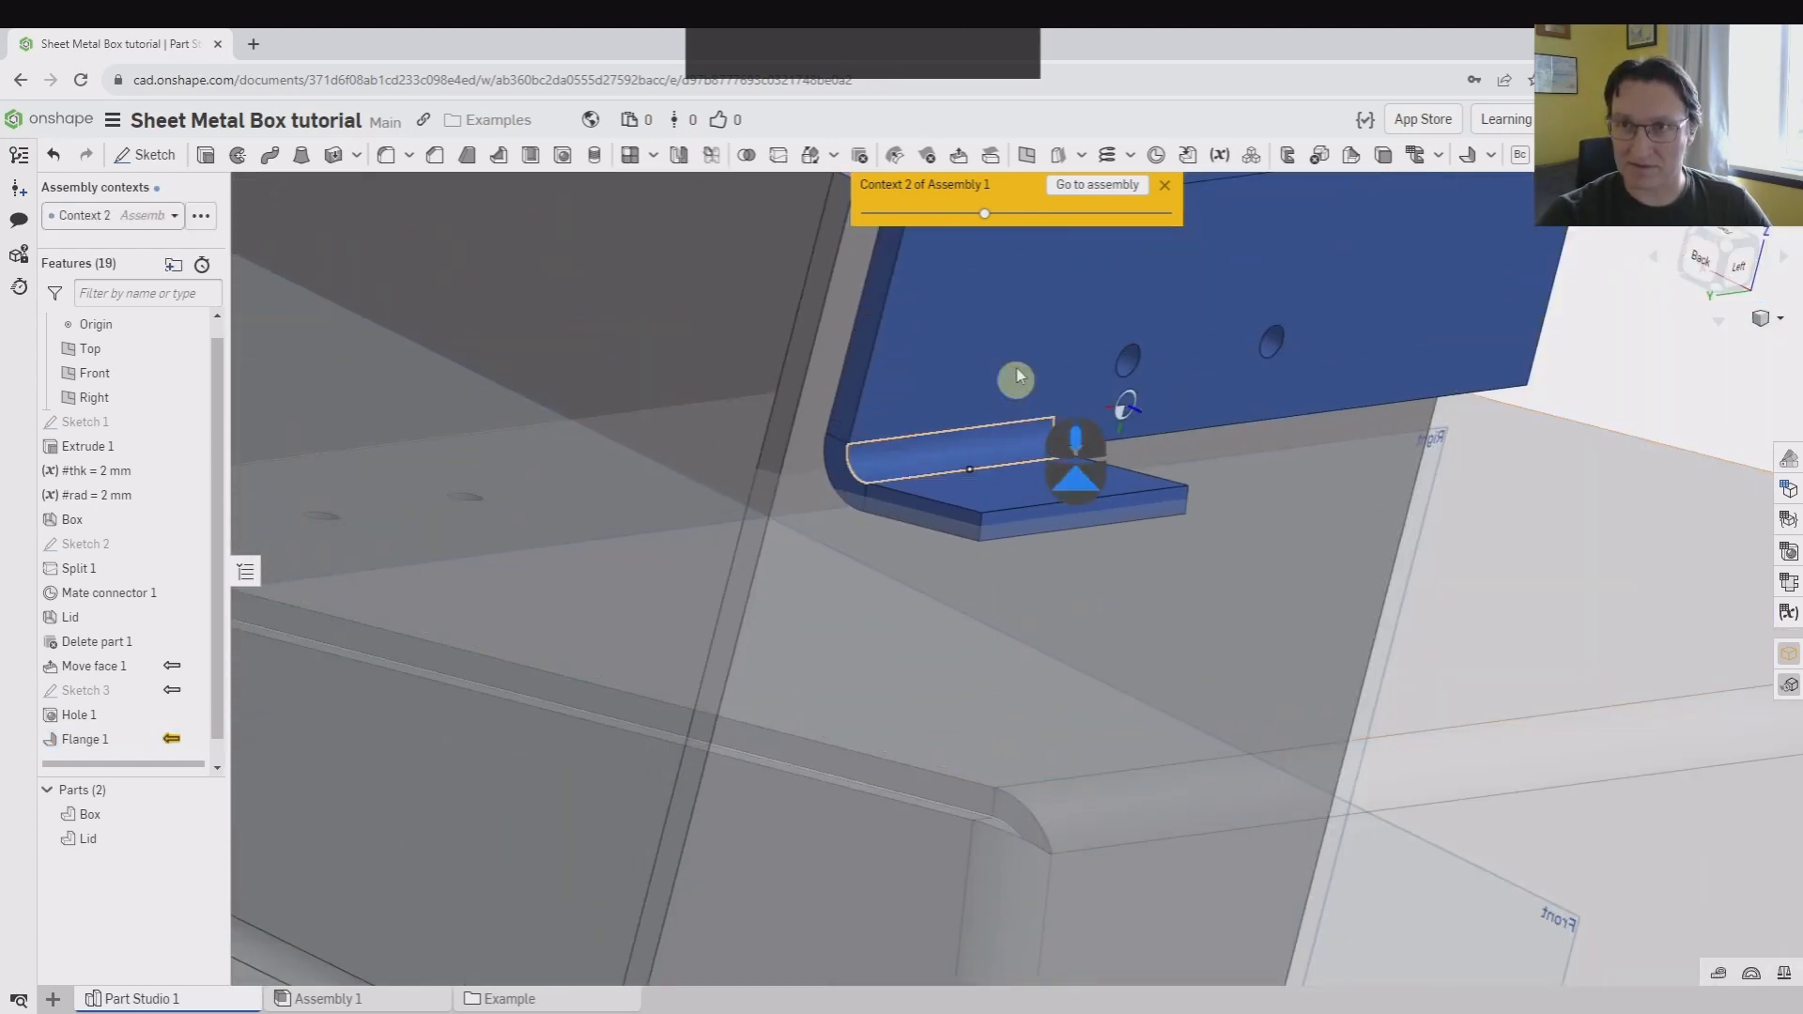
{"action": "left_click", "coordinate": [962, 157]}
{"action": "right_click_drag", "start_coordinate": [1026, 415], "coordinate": [1038, 516]}
{"action": "left_click", "coordinate": [1006, 454]}
{"action": "left_click", "coordinate": [339, 306]}
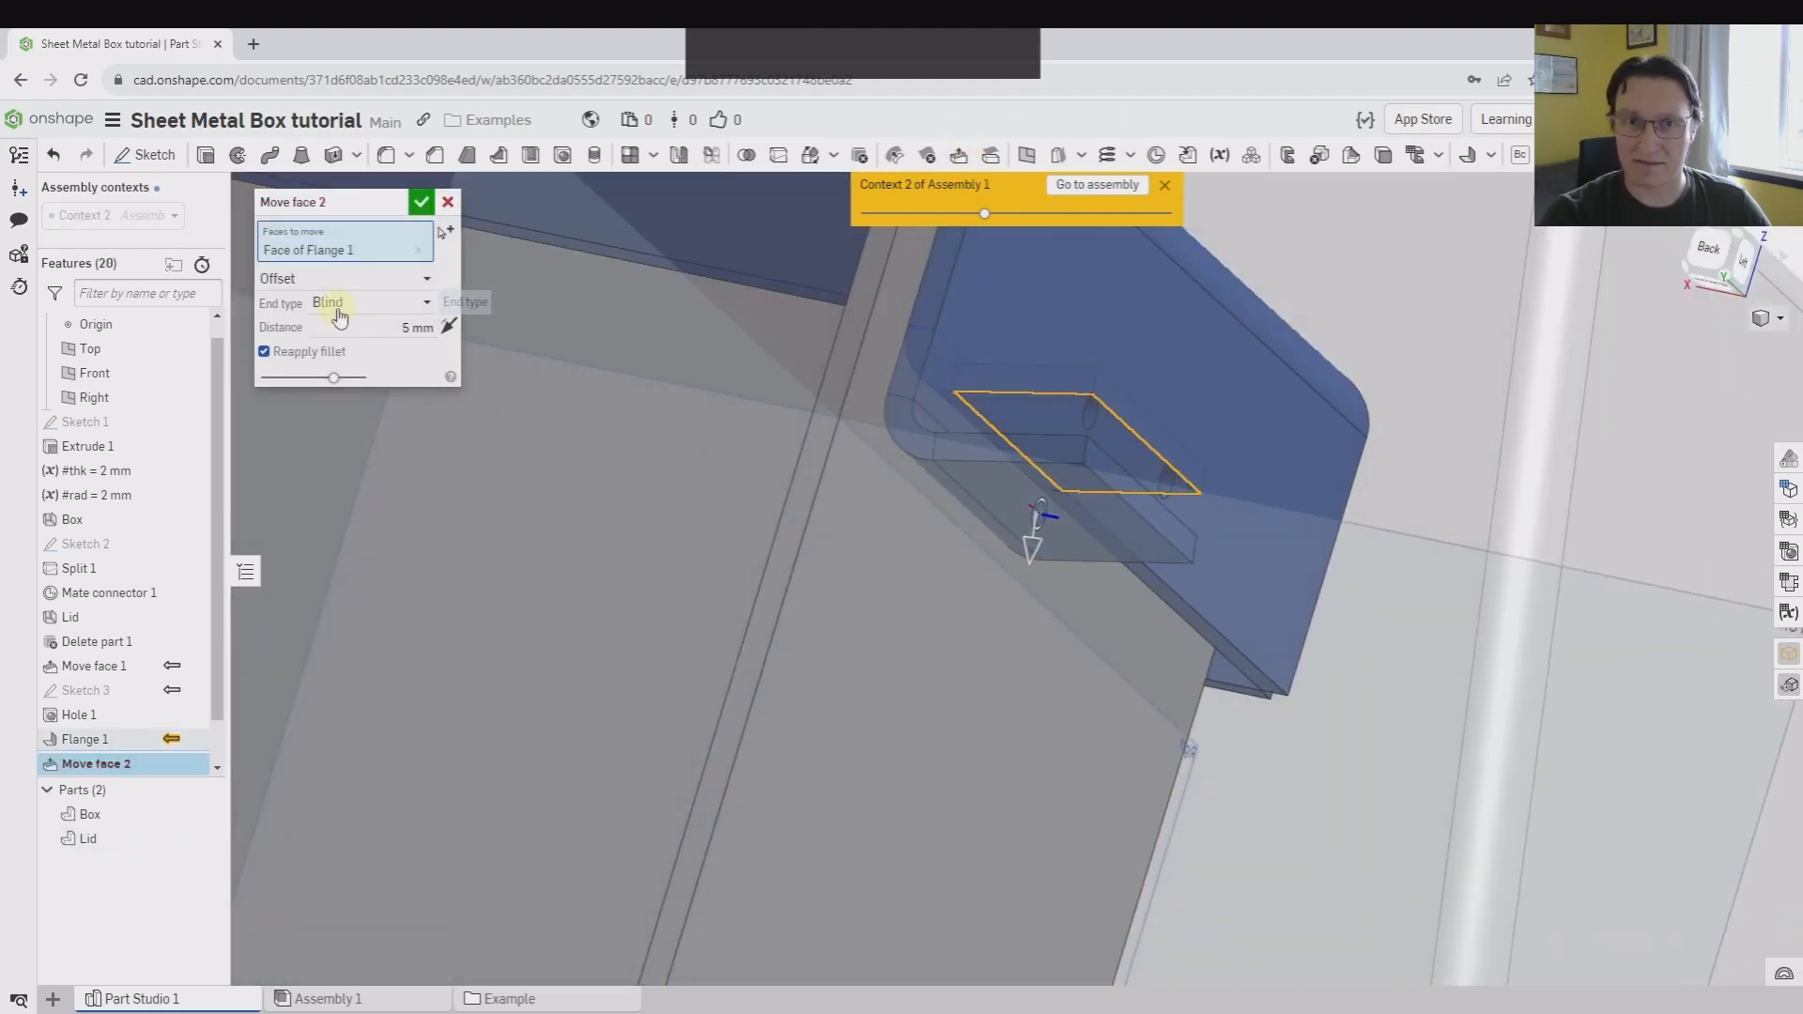
{"action": "left_click", "coordinate": [357, 355]}
{"action": "right_click_drag", "start_coordinate": [1248, 375], "coordinate": [1270, 680]}
{"action": "left_click", "coordinate": [1241, 772]}
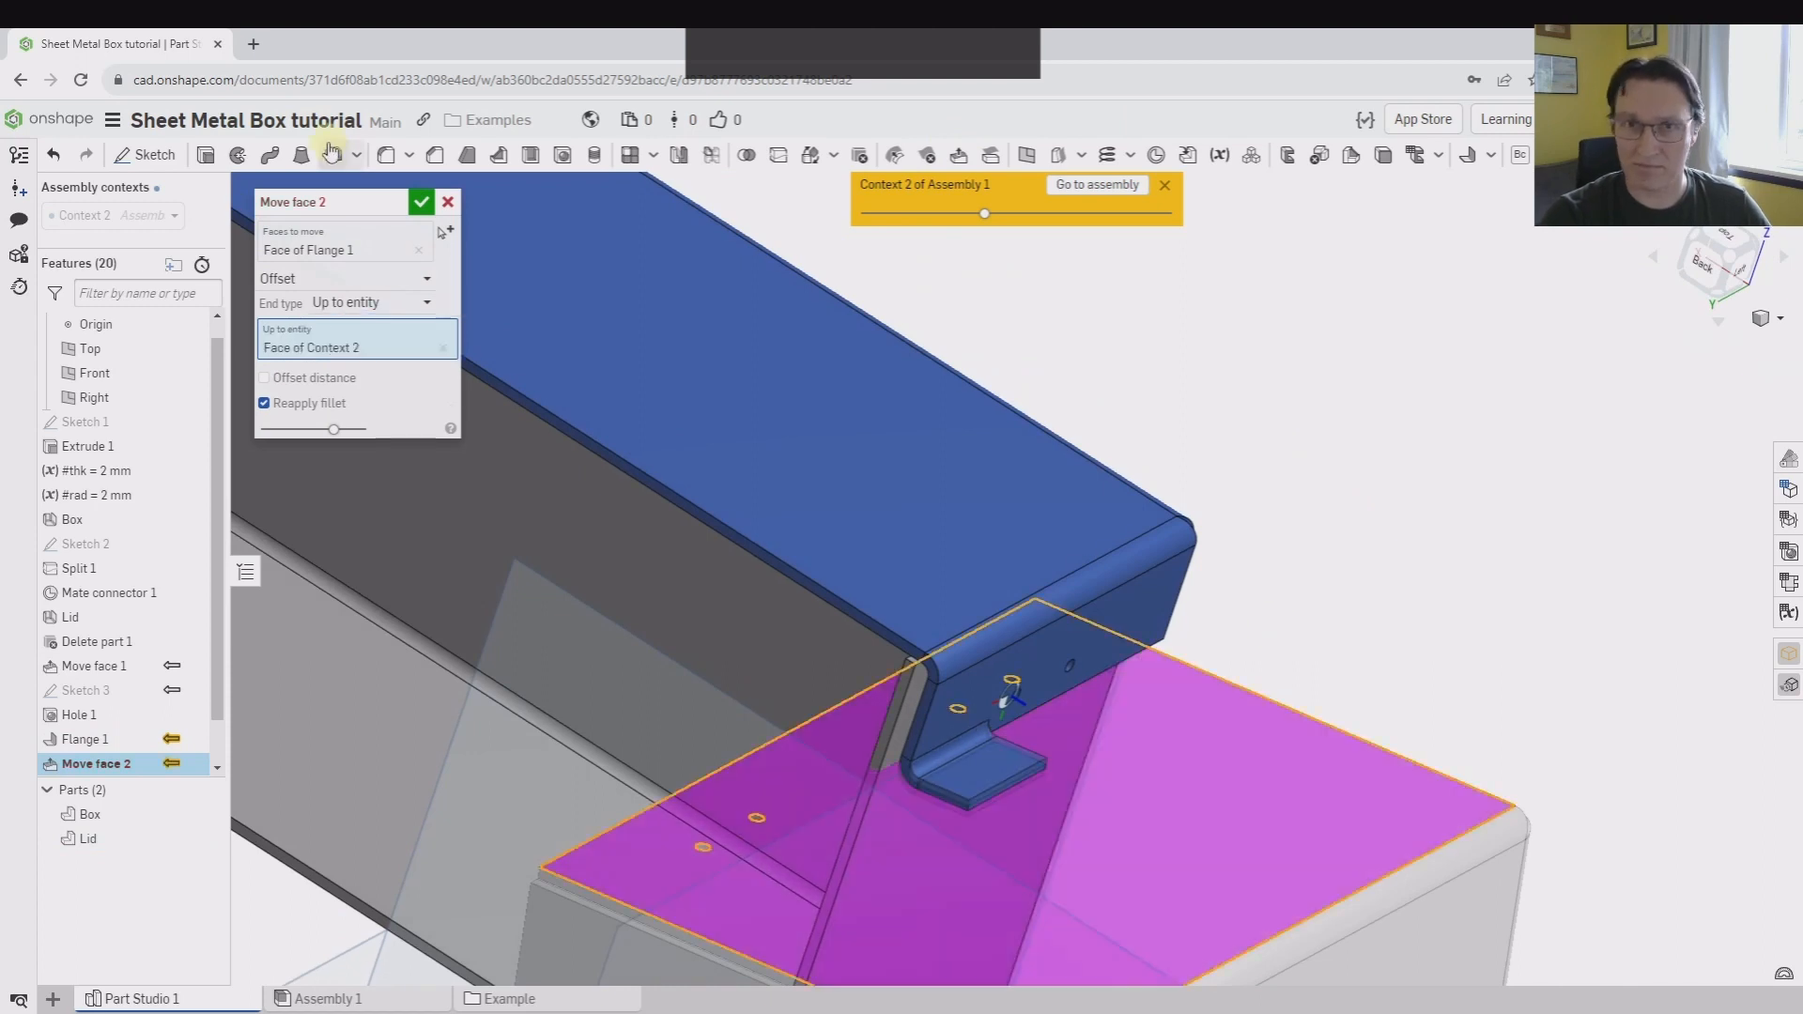
{"action": "left_click", "coordinate": [420, 202]}
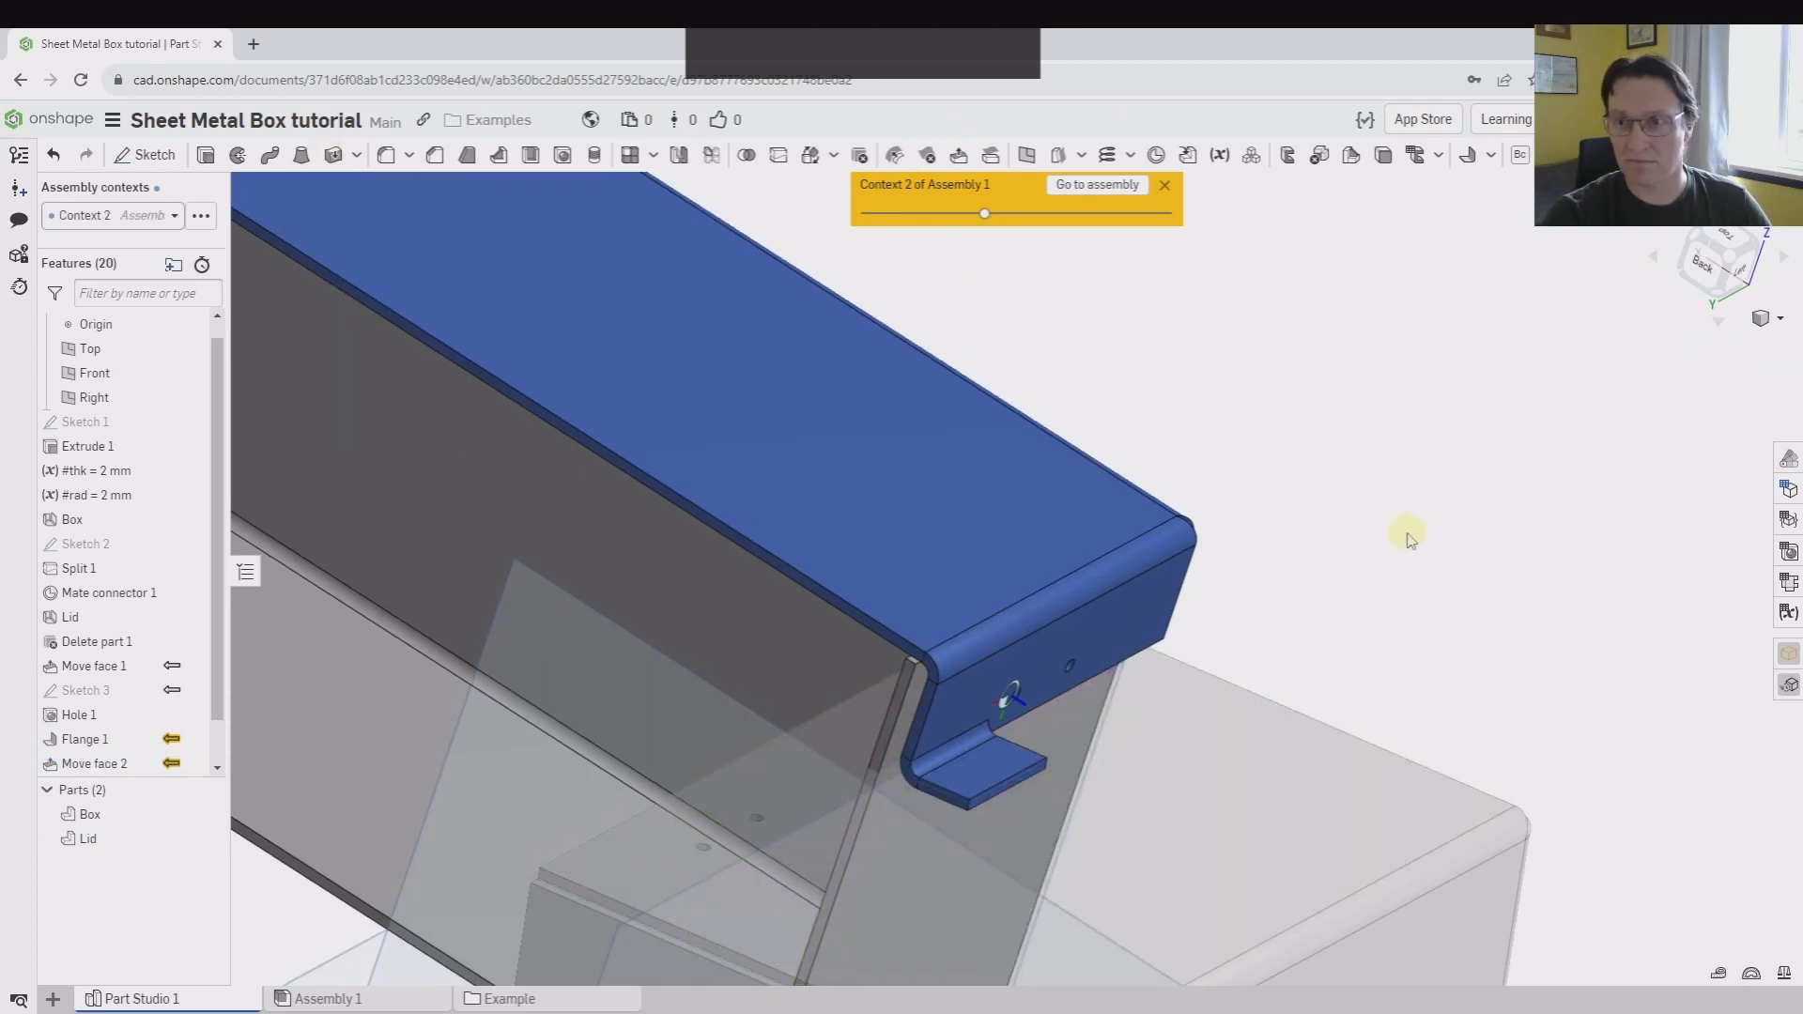
Roll the feature history forward to the end, past Mirror 1
{"action": "scroll", "coordinate": [1408, 538], "scroll_direction": "up", "scroll_amount": 5}
{"action": "scroll", "coordinate": [164, 742], "scroll_direction": "down", "scroll_amount": 1}
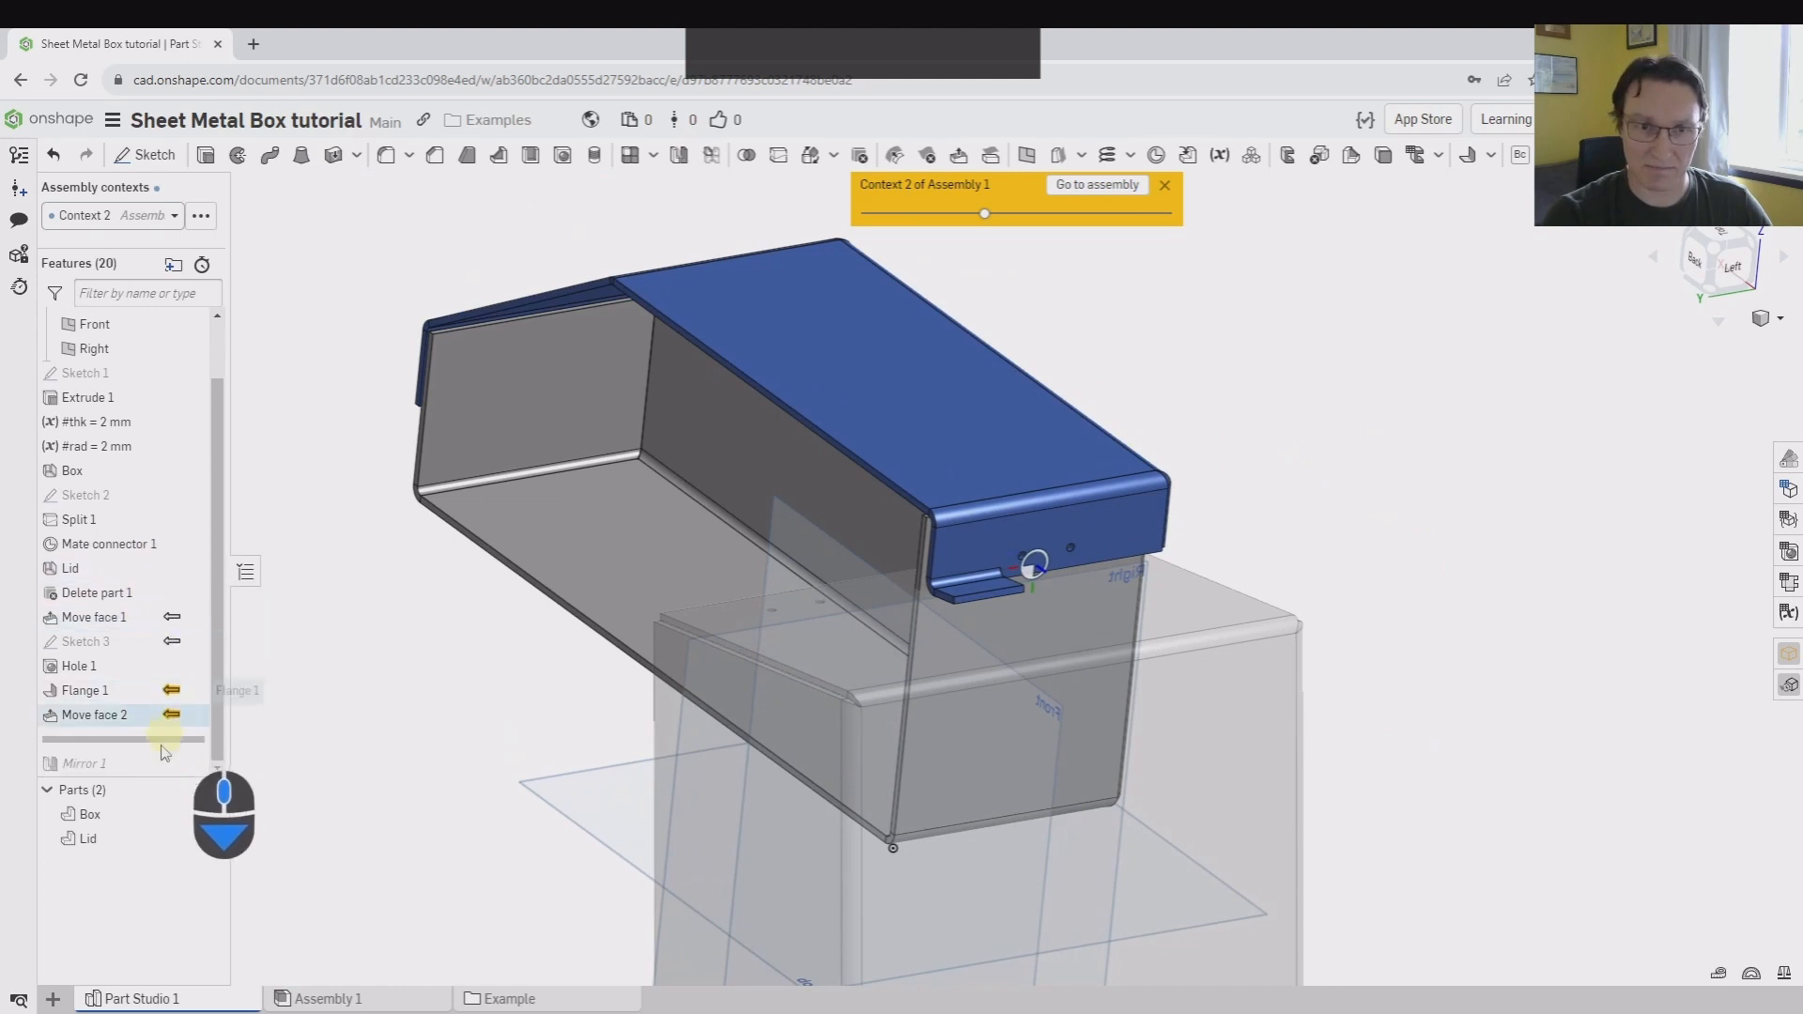
{"action": "left_click_drag", "start_coordinate": [164, 742], "coordinate": [164, 768]}
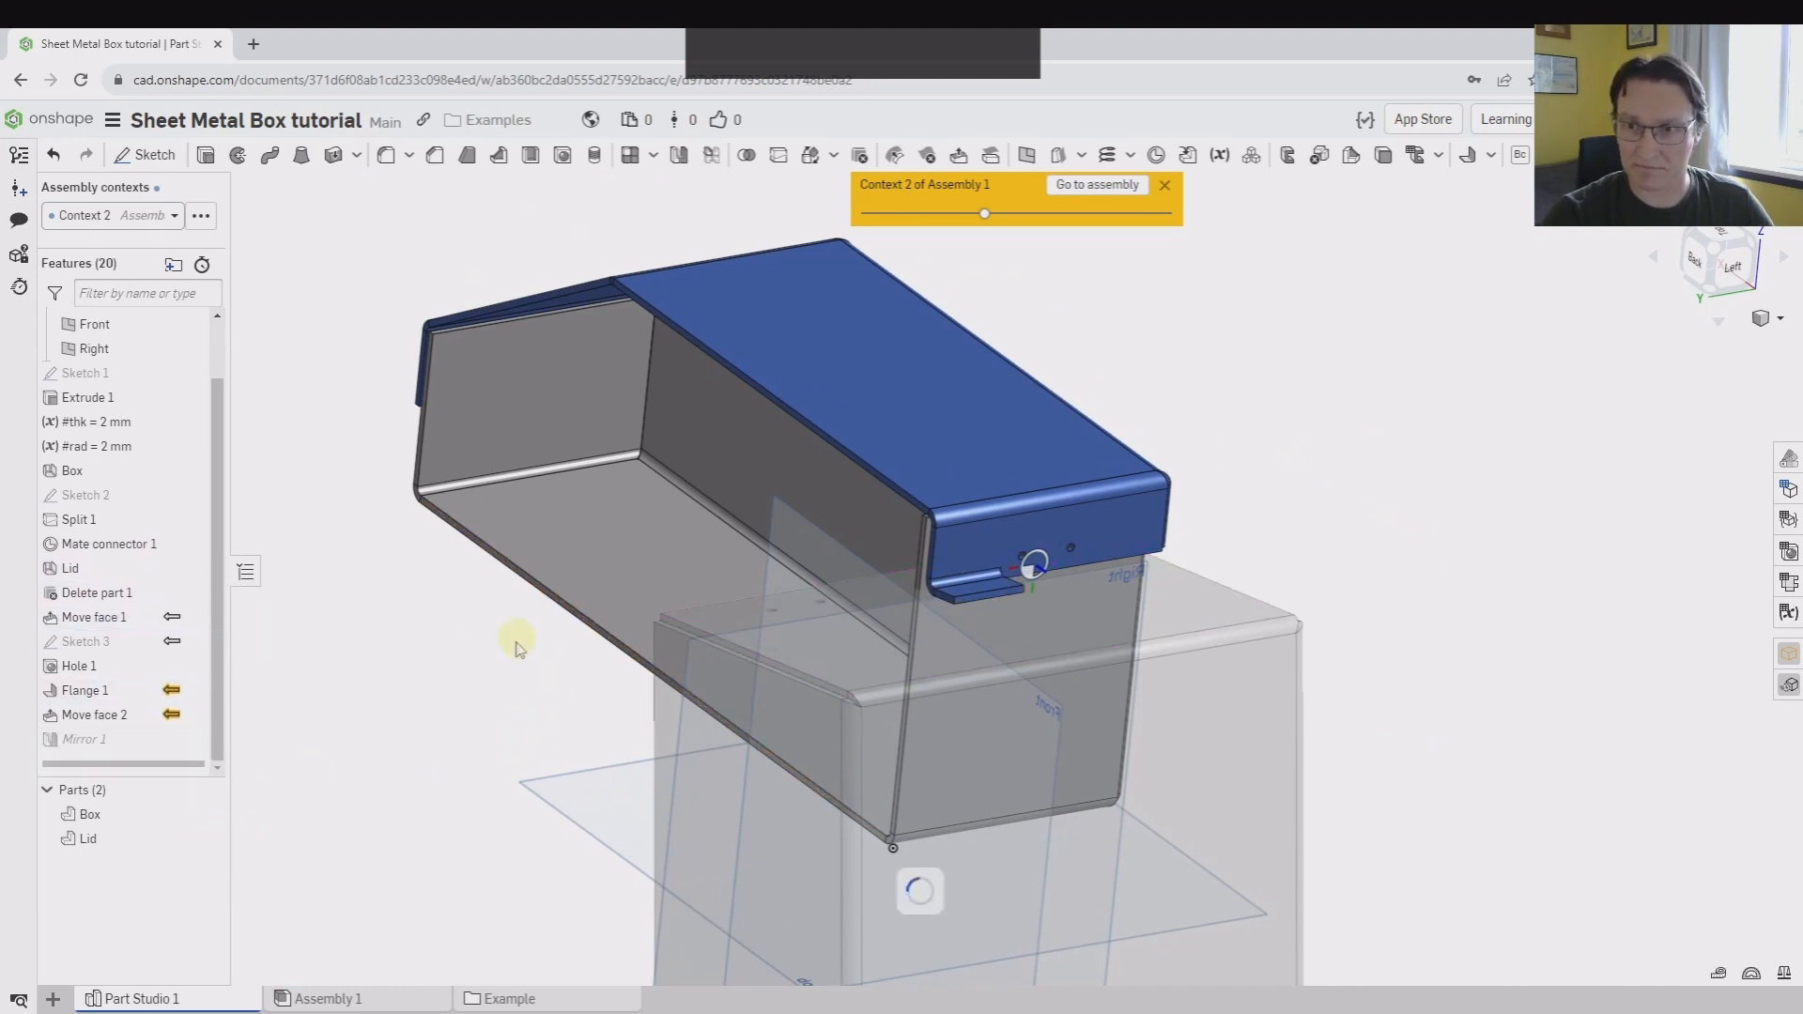
Switch to Assembly 1 and examine how the stop flange meets the box wall with the lid open
{"action": "left_click", "coordinate": [364, 999]}
{"action": "scroll", "coordinate": [878, 399], "scroll_direction": "up", "scroll_amount": 3}
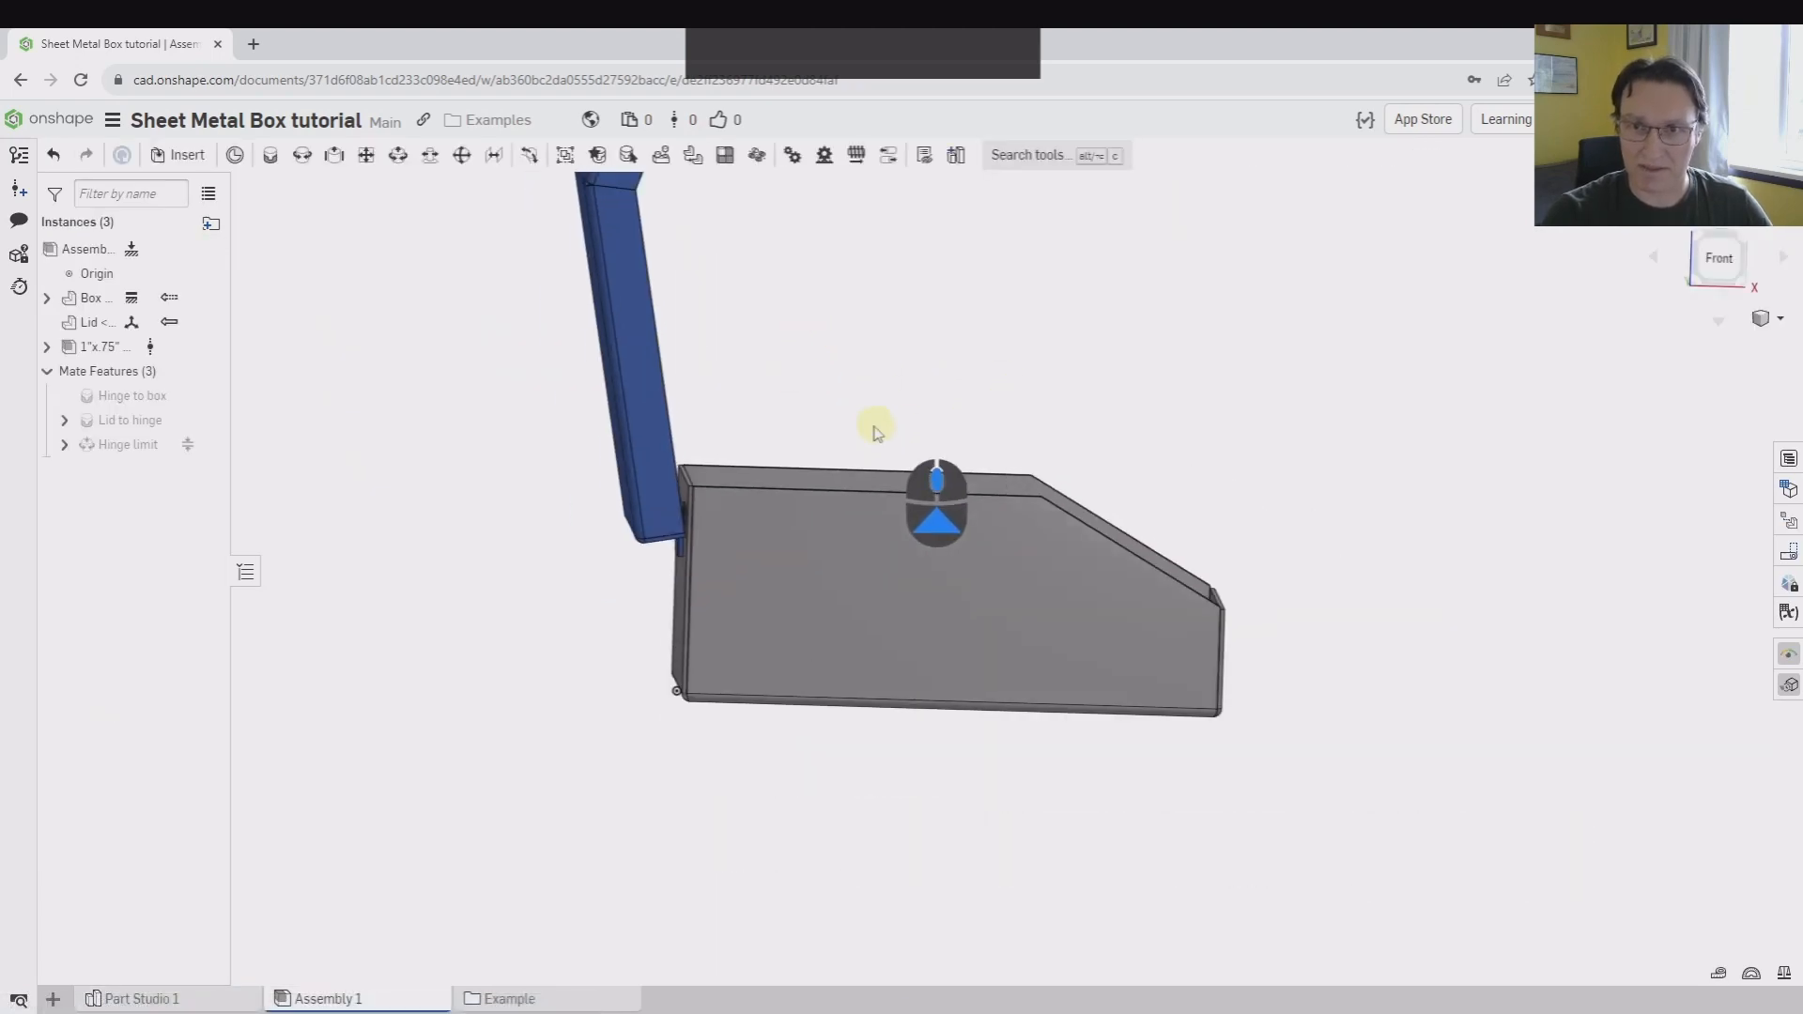
{"action": "middle_click_drag", "start_coordinate": [874, 427], "coordinate": [775, 522]}
{"action": "right_click_drag", "start_coordinate": [627, 589], "coordinate": [691, 540]}
{"action": "scroll", "coordinate": [527, 627], "scroll_direction": "down", "scroll_amount": 7}
{"action": "right_click_drag", "start_coordinate": [504, 222], "coordinate": [20, 717]}
{"action": "scroll", "coordinate": [1153, 362], "scroll_direction": "up", "scroll_amount": 2}
{"action": "scroll", "coordinate": [1153, 361], "scroll_direction": "up", "scroll_amount": 3}
{"action": "right_click_drag", "start_coordinate": [1153, 361], "coordinate": [1082, 392]}
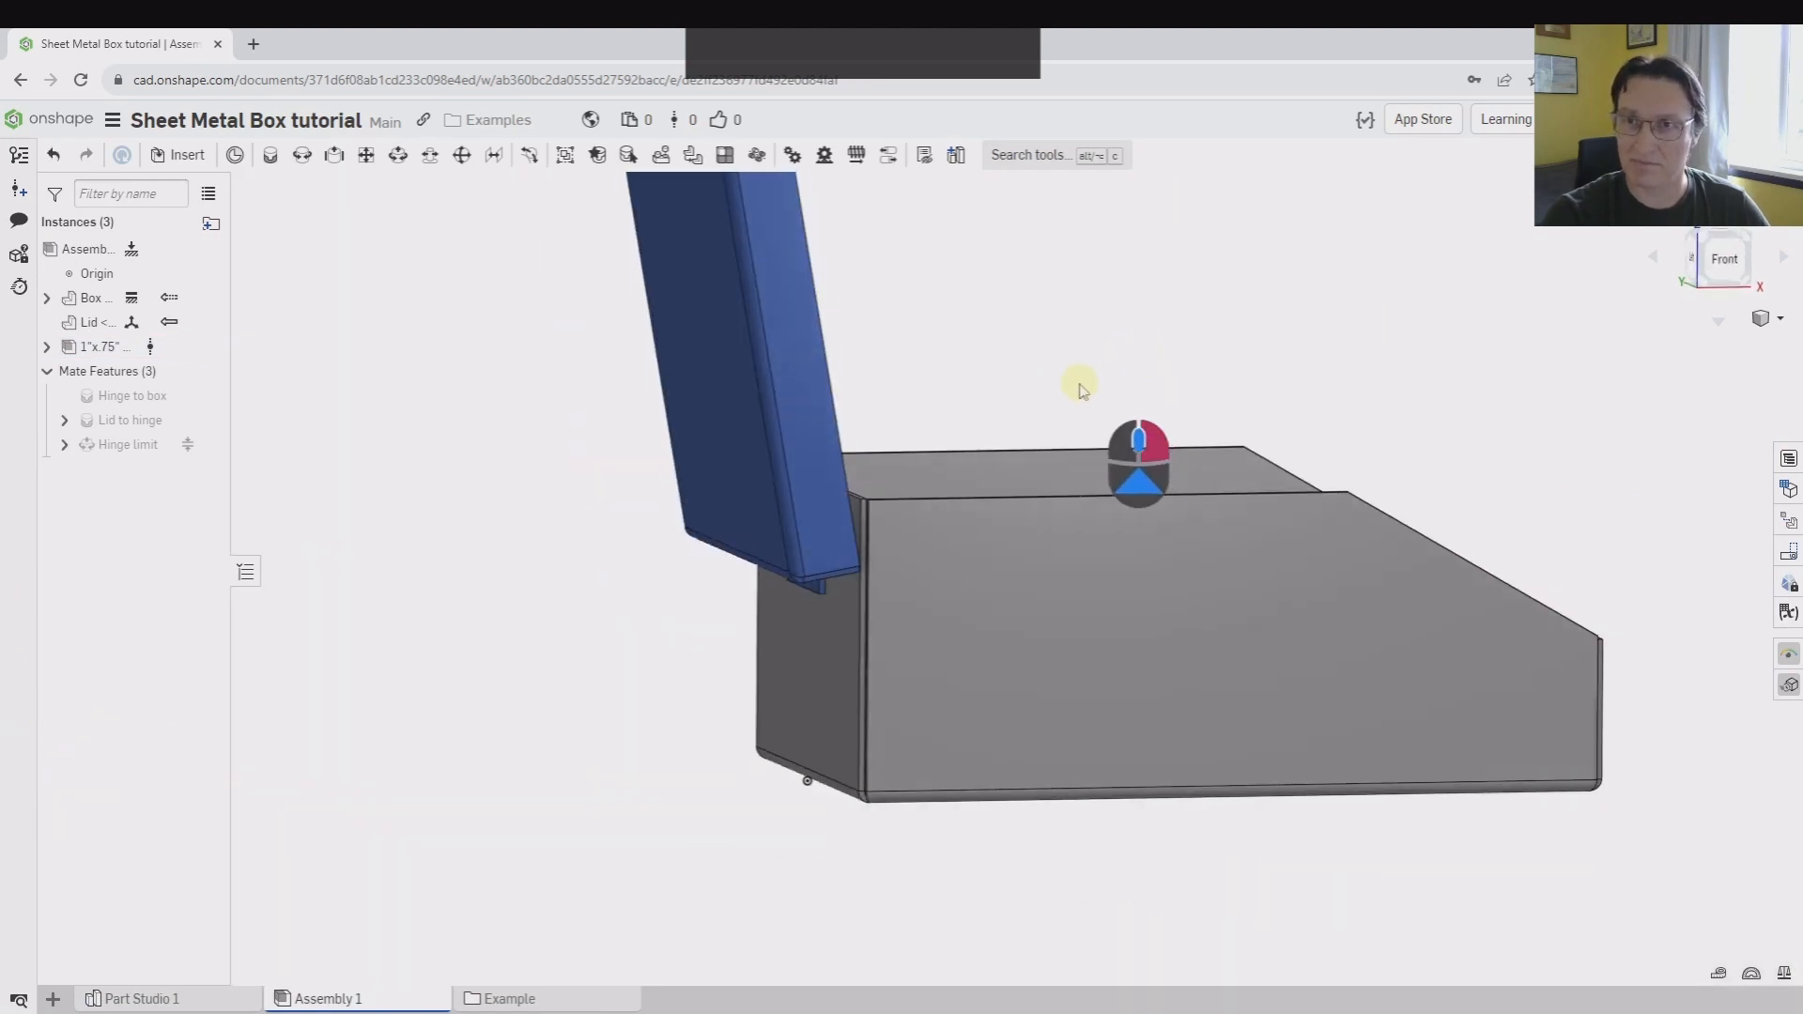
{"action": "middle_click_drag", "start_coordinate": [1077, 396], "coordinate": [748, 622]}
{"action": "scroll", "coordinate": [748, 621], "scroll_direction": "up", "scroll_amount": 2}
Swing the lid closed about the hinge
{"action": "left_click_drag", "start_coordinate": [545, 351], "coordinate": [1141, 741]}
{"action": "mouse_move", "coordinate": [1111, 560]}
{"action": "right_mouse_down"}
{"action": "mouse_move", "coordinate": [1079, 511]}
{"action": "mouse_move", "coordinate": [1126, 554]}
{"action": "right_mouse_up"}
{"action": "middle_click_drag", "start_coordinate": [904, 567], "coordinate": [1039, 273]}
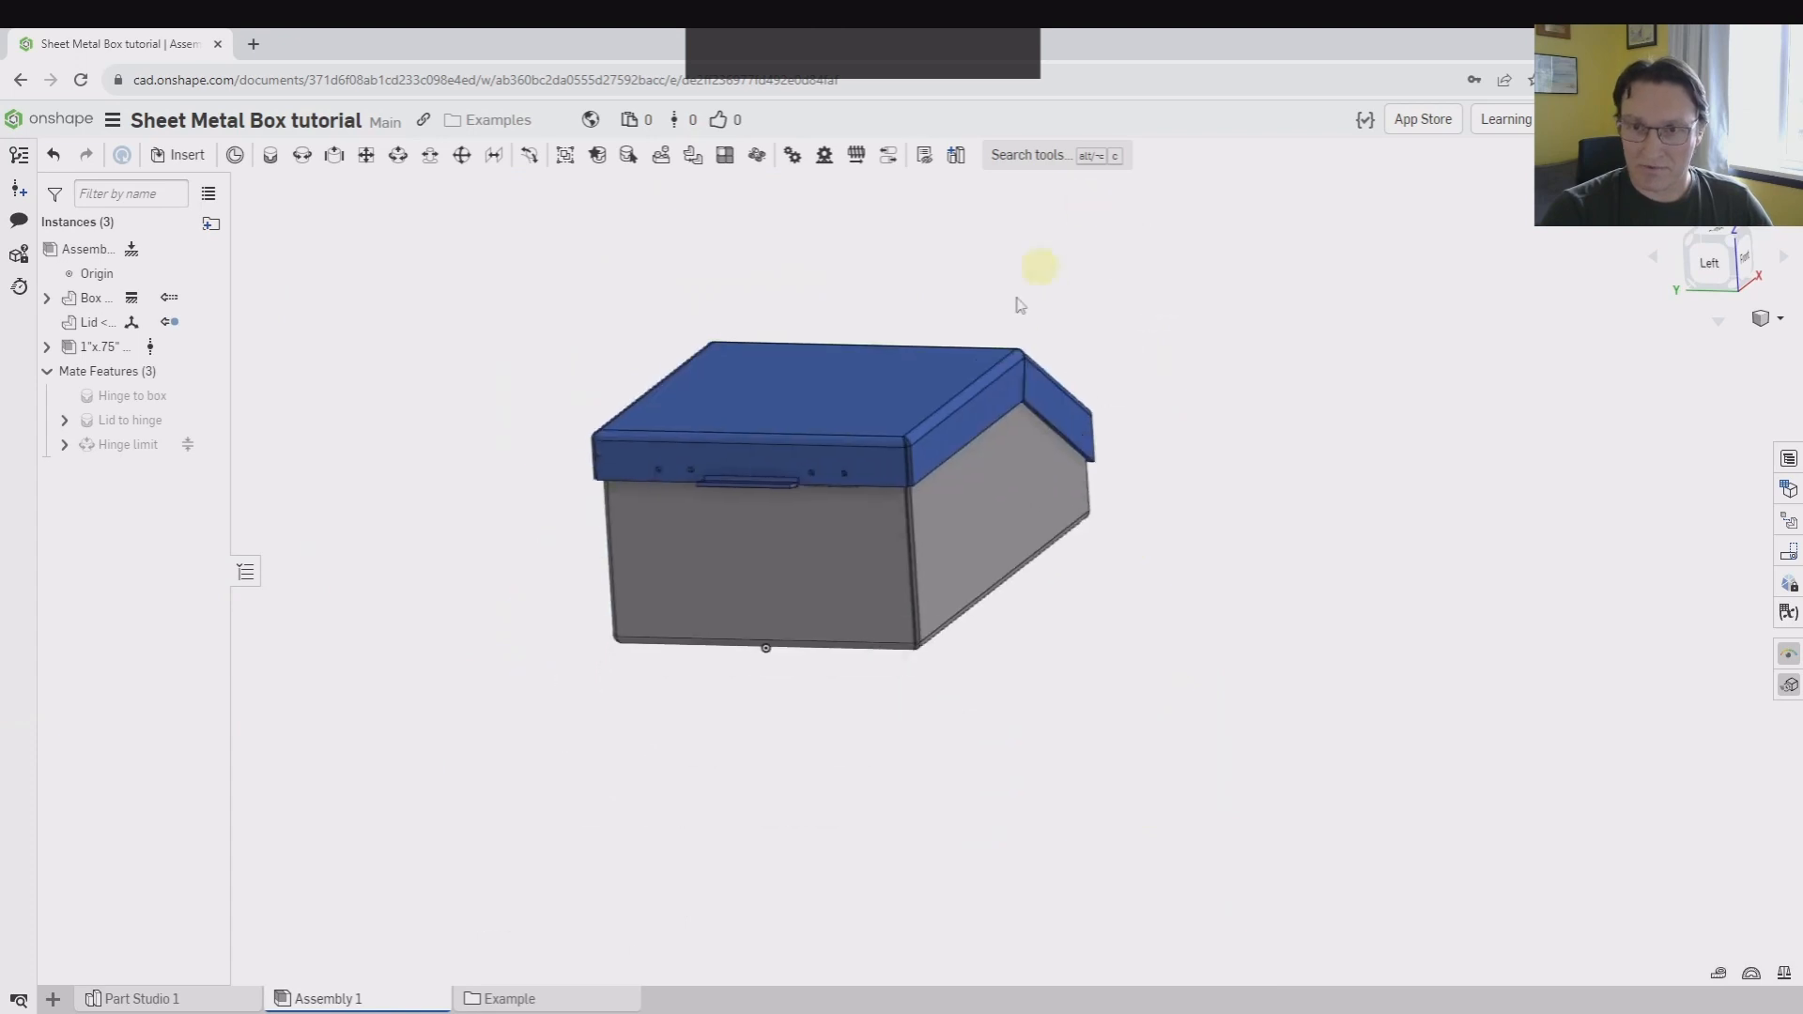
Examine the lid's hinge holes and the stop flange from the hinge side for alignment with the box holes
{"action": "scroll", "coordinate": [786, 484], "scroll_direction": "down", "scroll_amount": 4}
{"action": "middle_click_drag", "start_coordinate": [727, 447], "coordinate": [697, 602]}
{"action": "right_click_drag", "start_coordinate": [697, 602], "coordinate": [692, 552]}
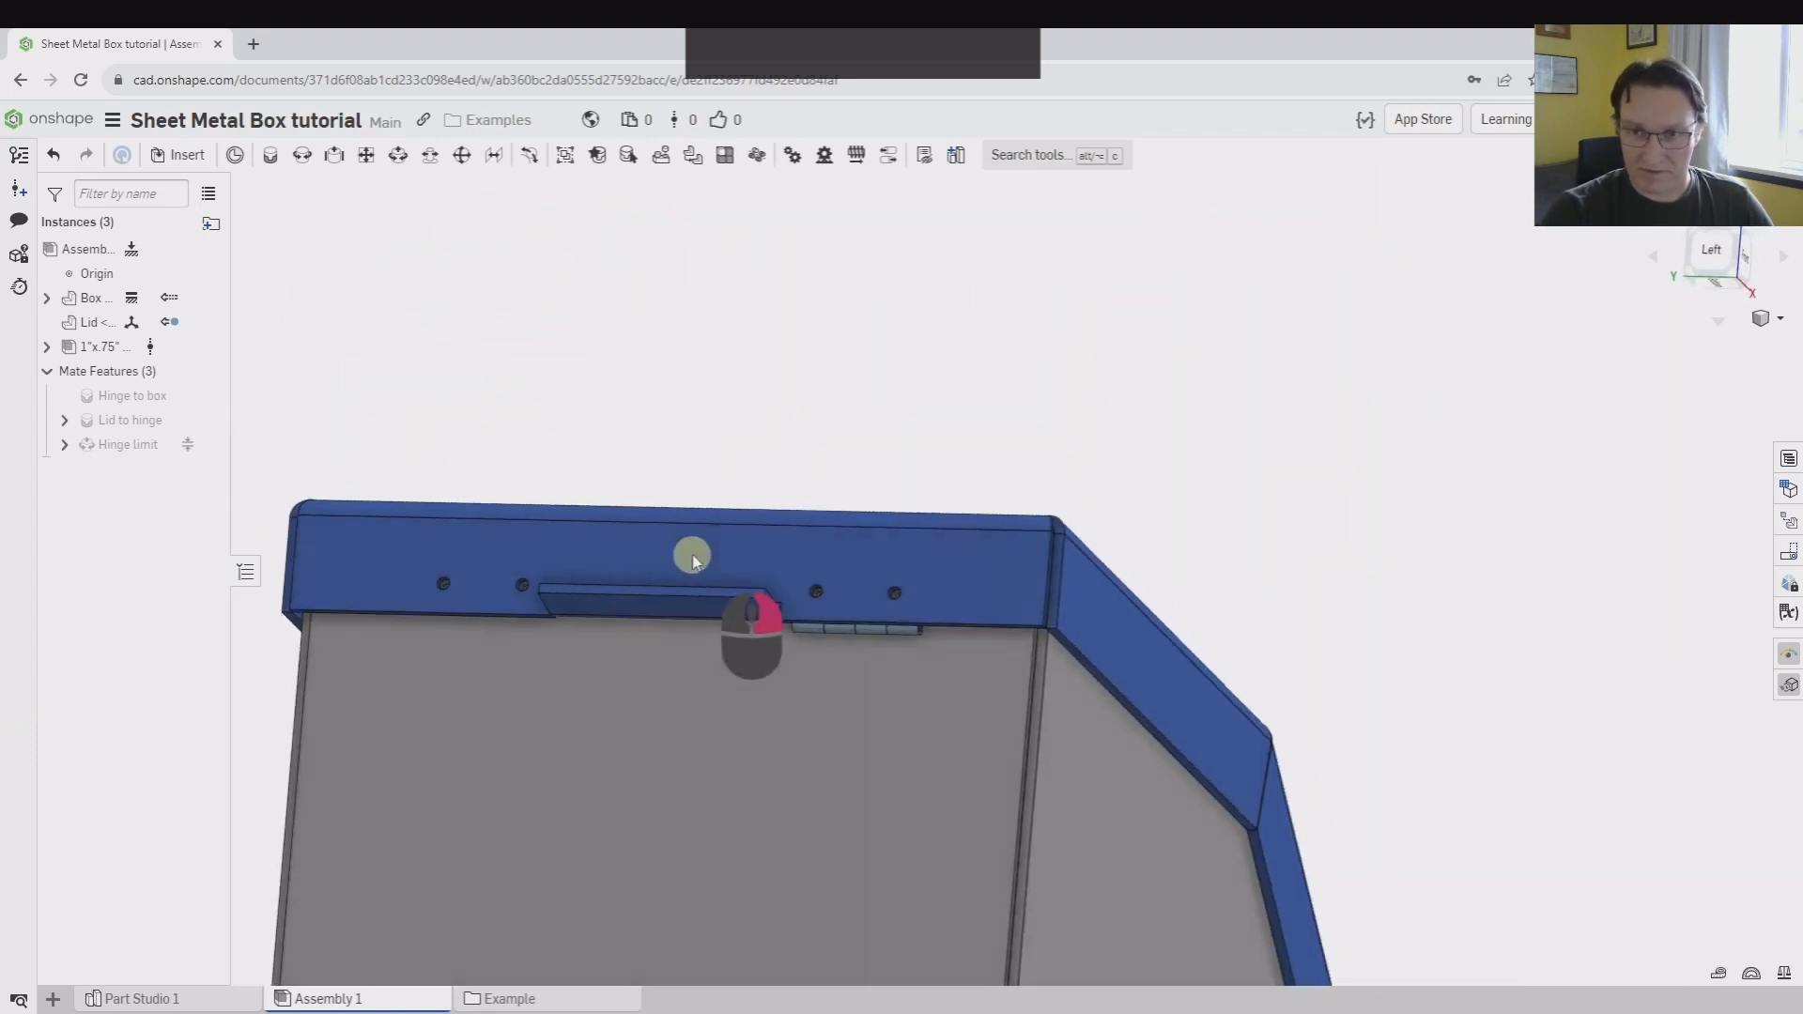
{"action": "scroll", "coordinate": [926, 652], "scroll_direction": "down", "scroll_amount": 5}
{"action": "left_click", "coordinate": [663, 499]}
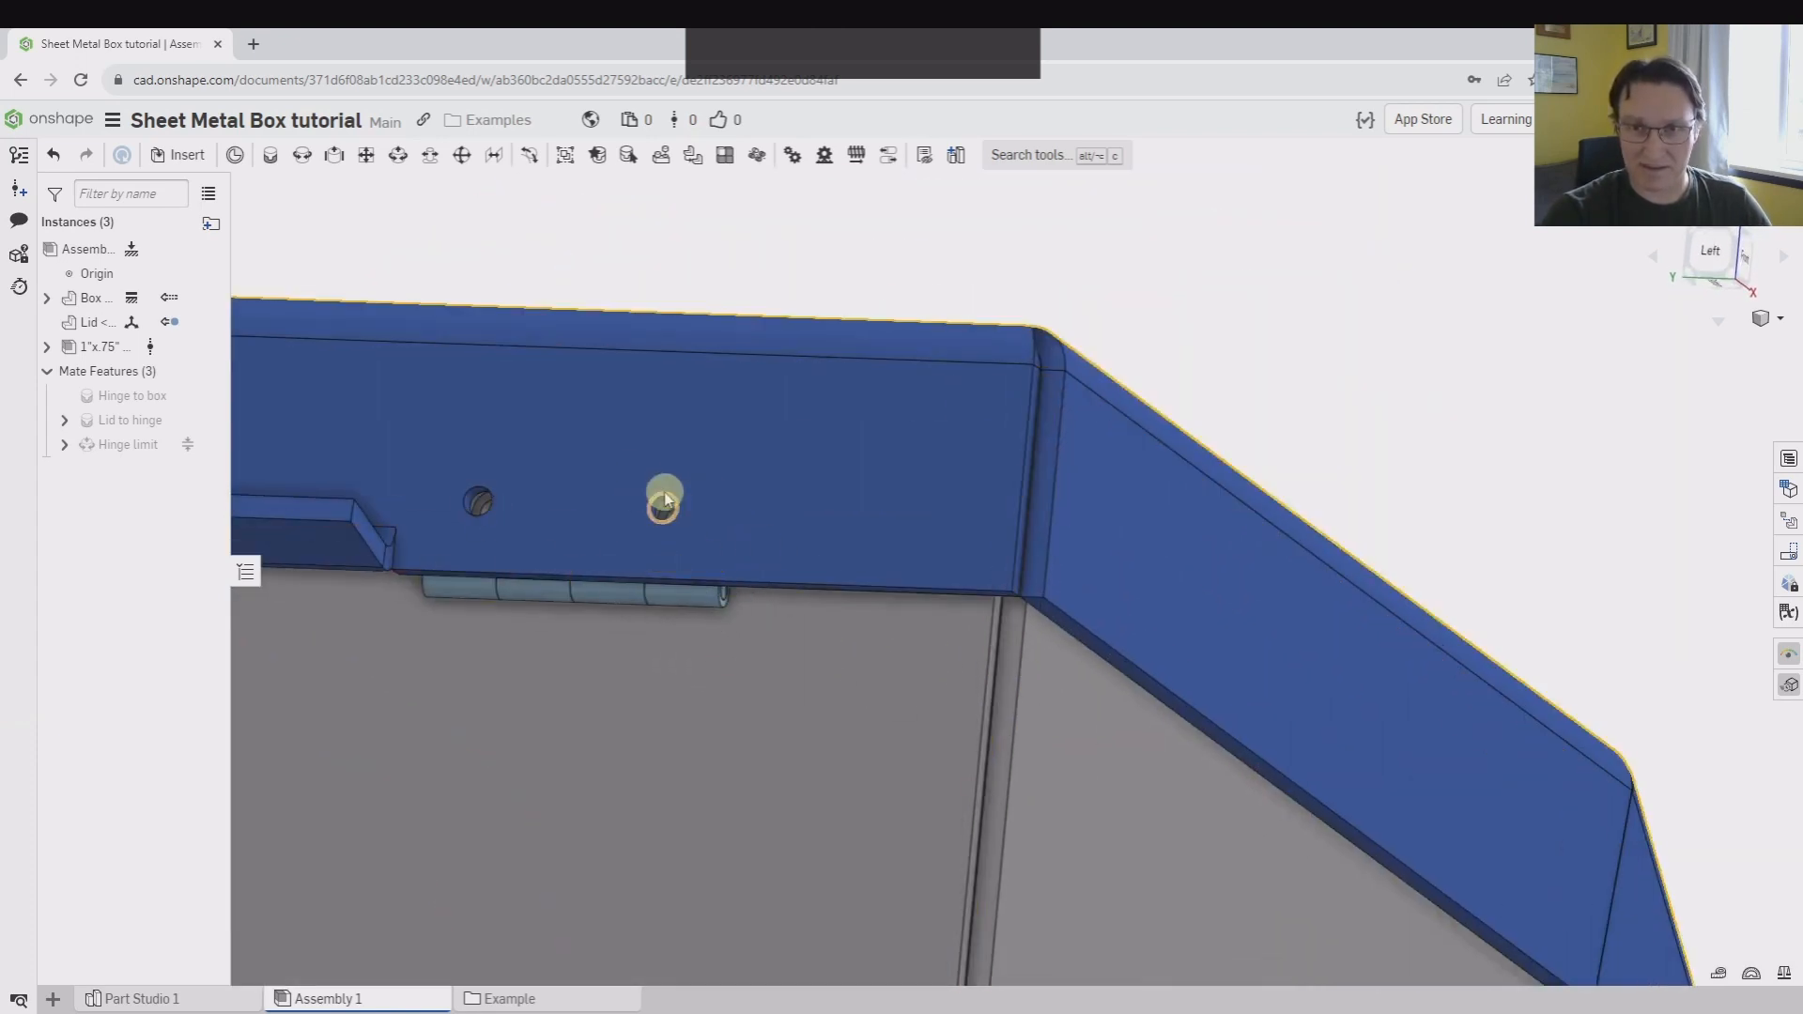
{"action": "scroll", "coordinate": [655, 508], "scroll_direction": "down", "scroll_amount": 5}
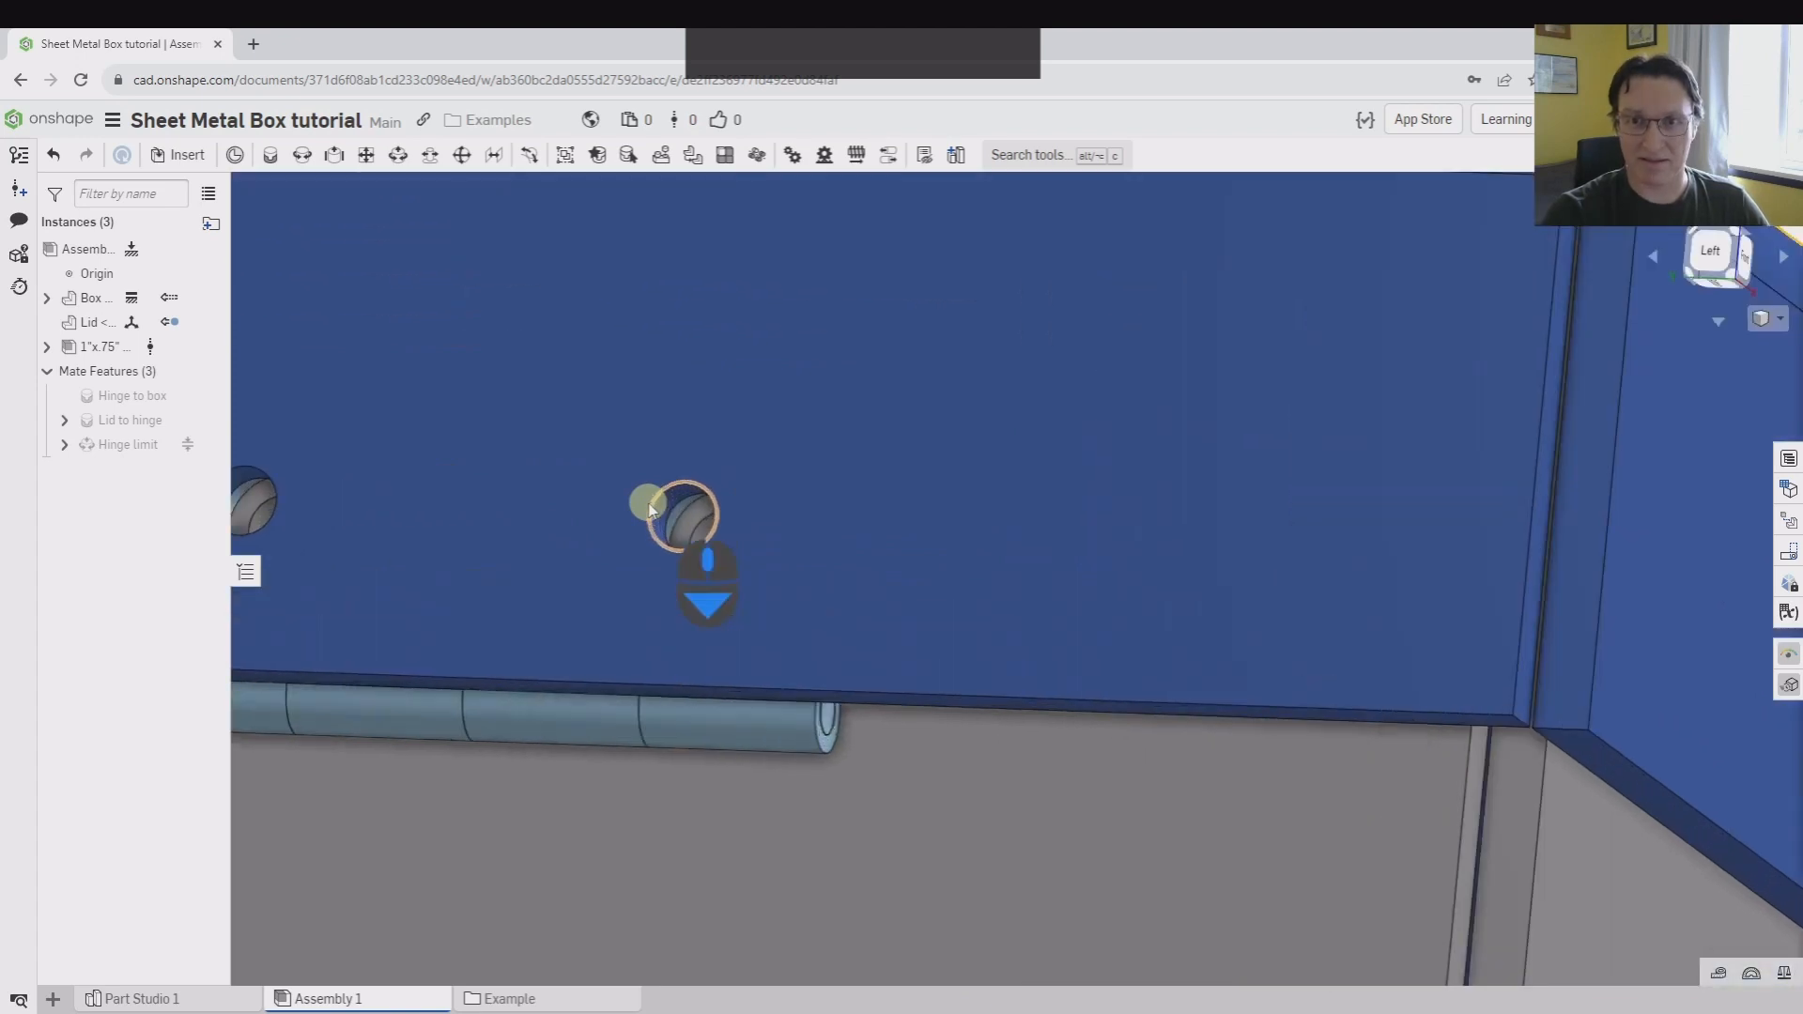
{"action": "scroll", "coordinate": [563, 728], "scroll_direction": "up", "scroll_amount": 5}
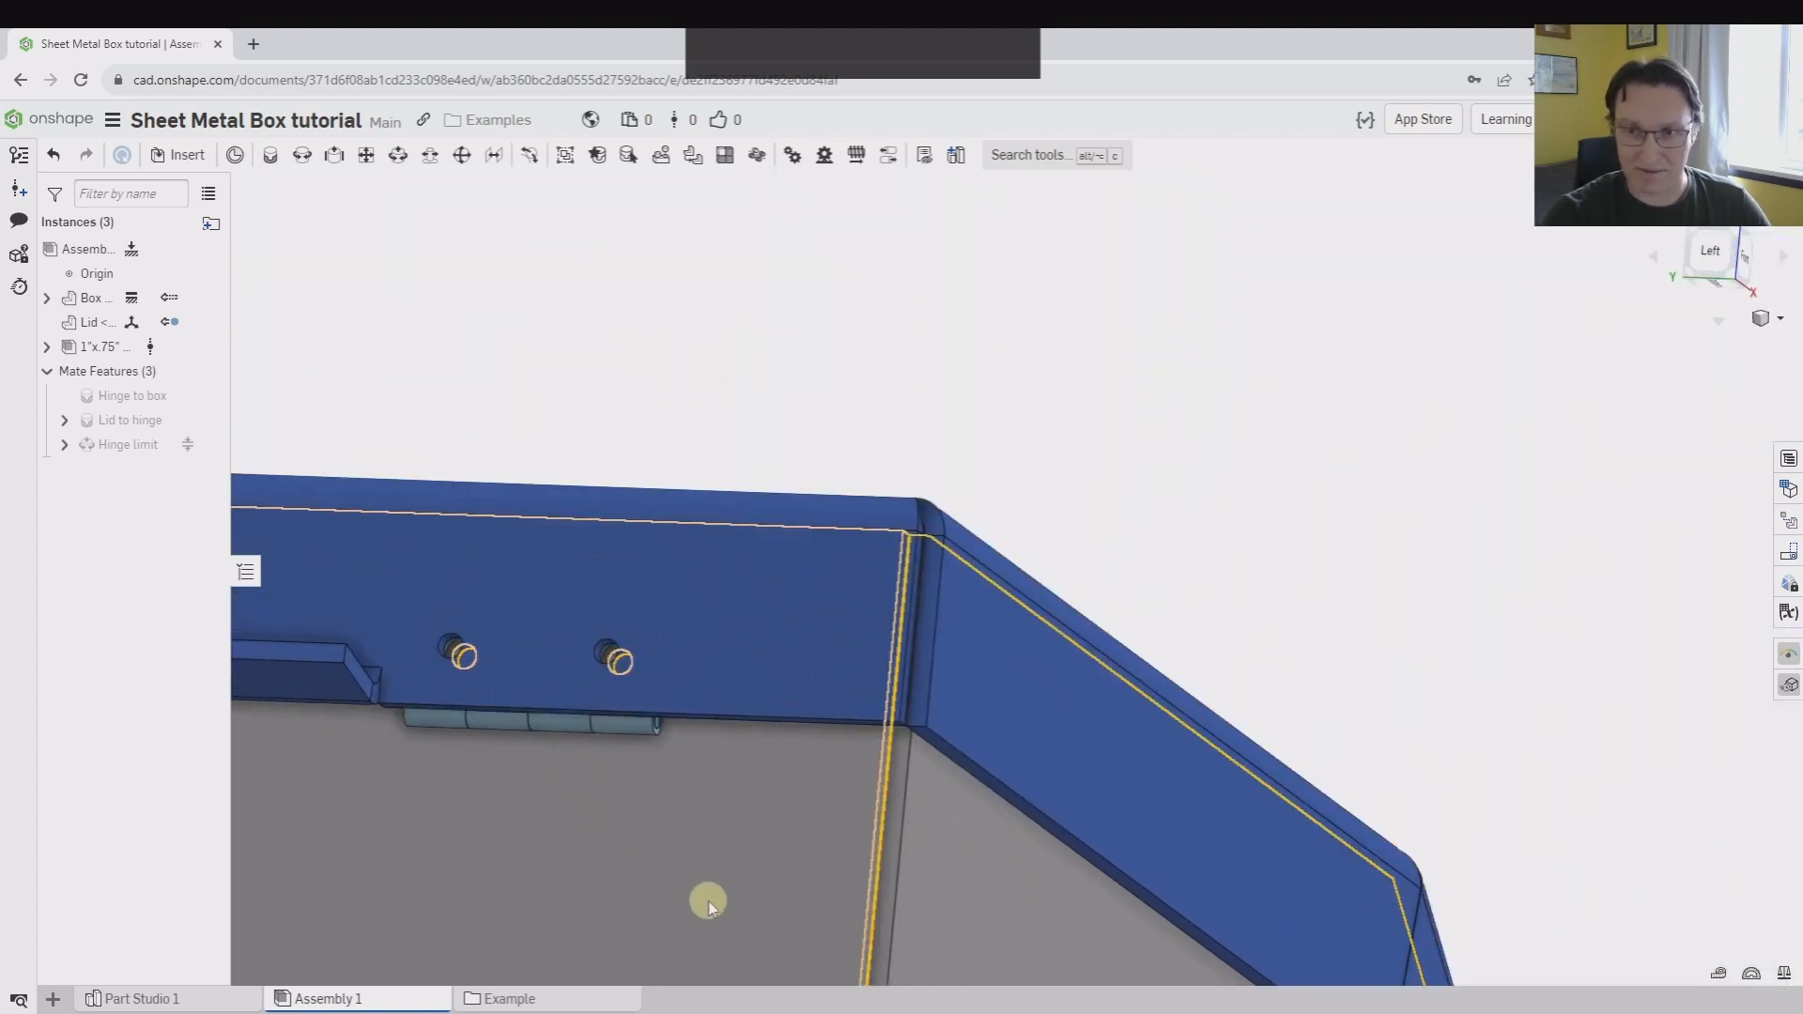
{"action": "middle_click_drag", "start_coordinate": [709, 903], "coordinate": [933, 765]}
{"action": "scroll", "coordinate": [974, 650], "scroll_direction": "up", "scroll_amount": 4}
{"action": "right_click_drag", "start_coordinate": [1012, 353], "coordinate": [993, 387]}
{"action": "scroll", "coordinate": [1123, 338], "scroll_direction": "up", "scroll_amount": 6}
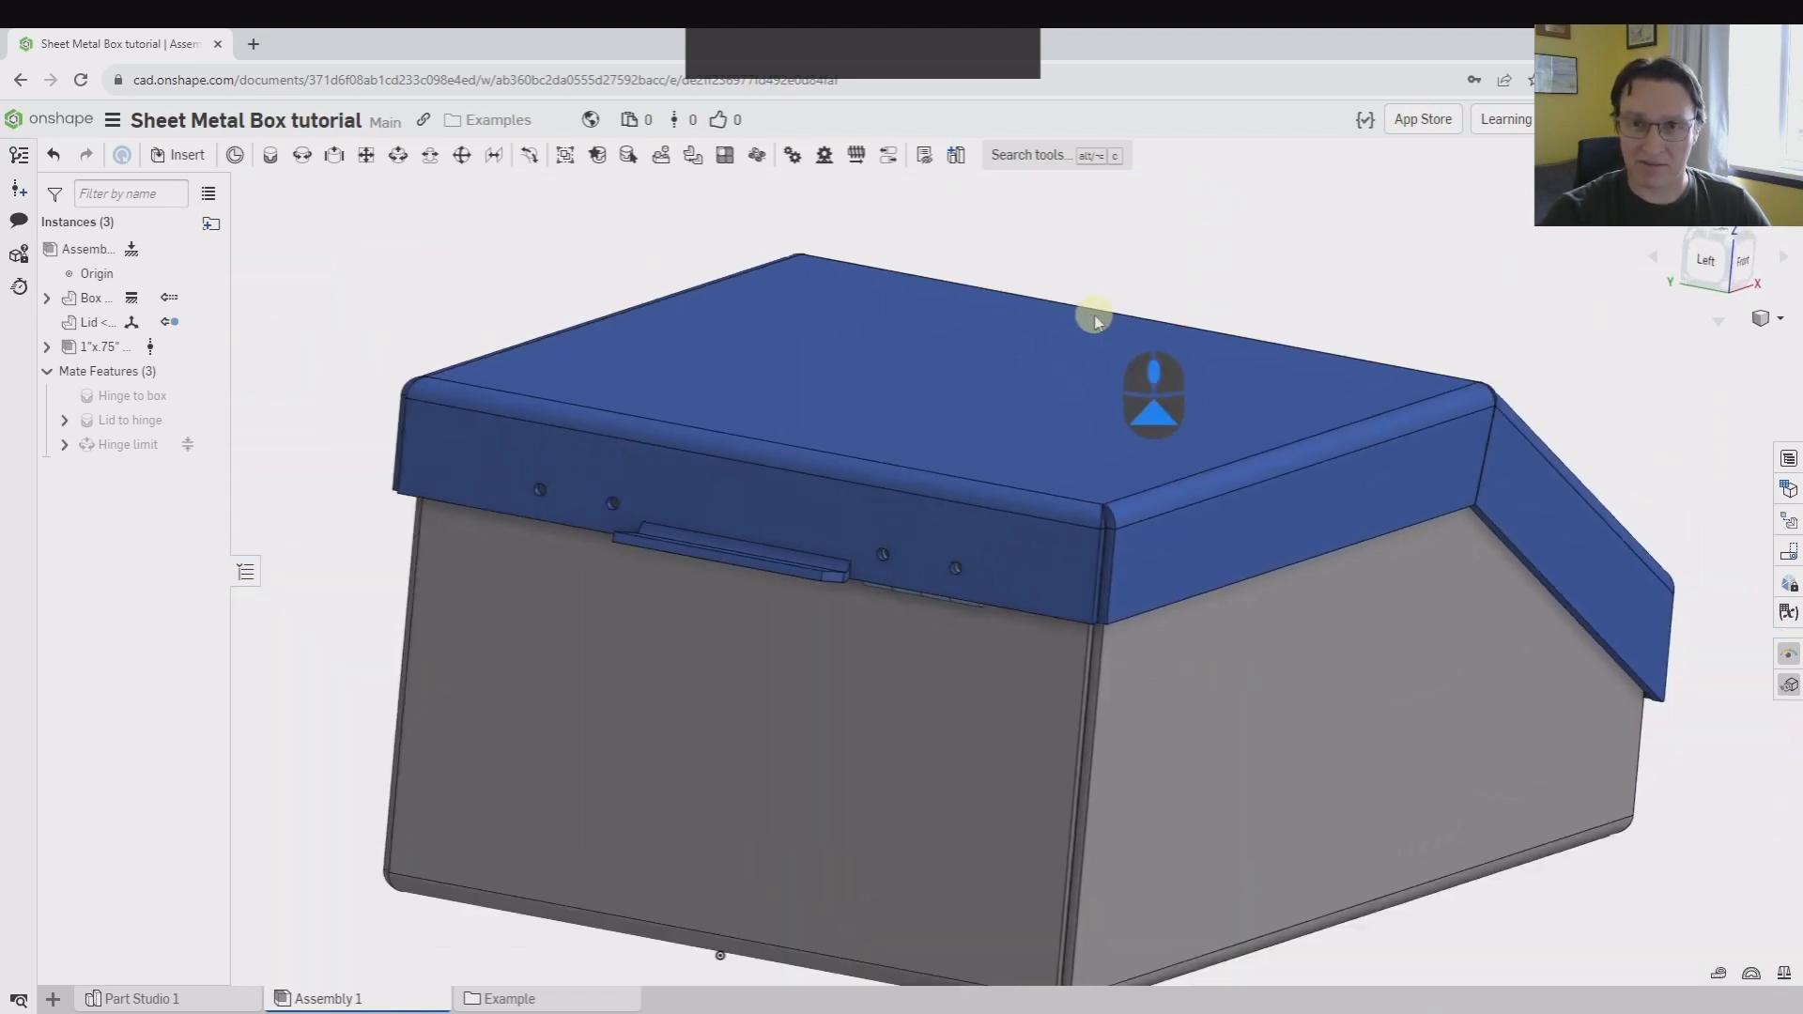
Examine the closed box and the stop flange's profile in the front view
{"action": "right_click_drag", "start_coordinate": [1295, 302], "coordinate": [1095, 346]}
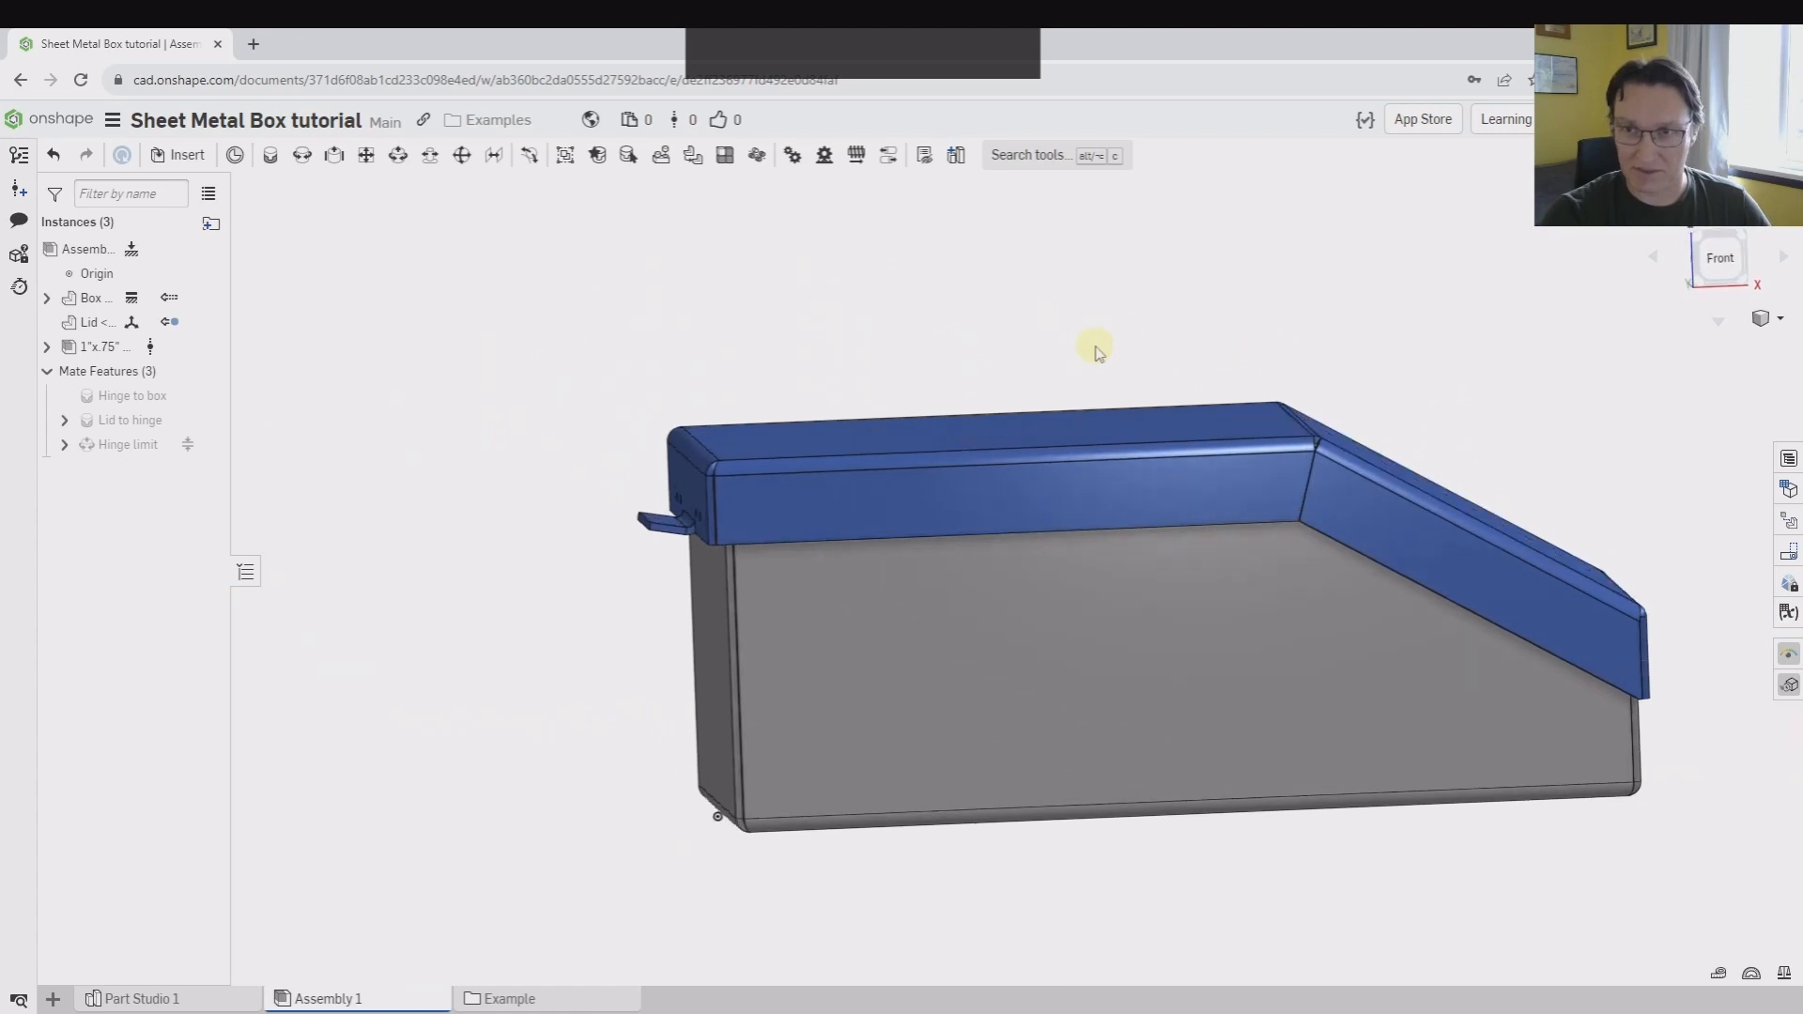
{"action": "left_click", "coordinate": [1714, 279]}
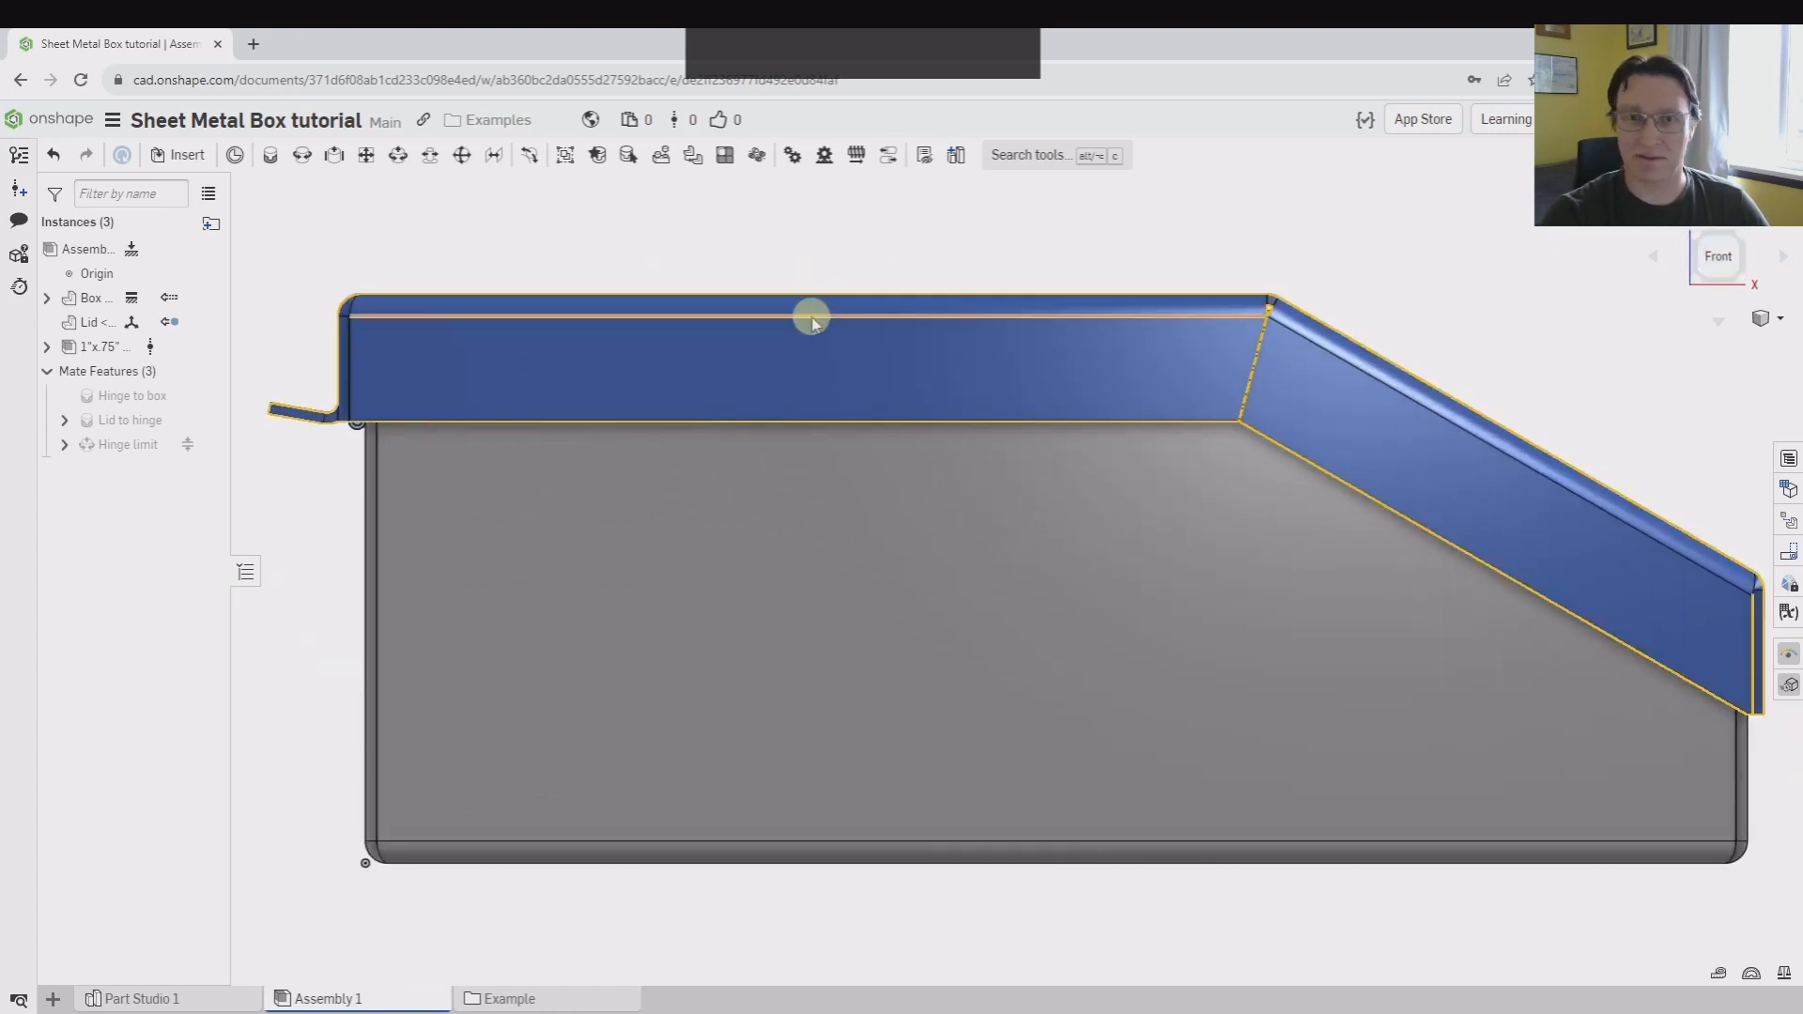
{"action": "scroll", "coordinate": [765, 274], "scroll_direction": "up", "scroll_amount": 3}
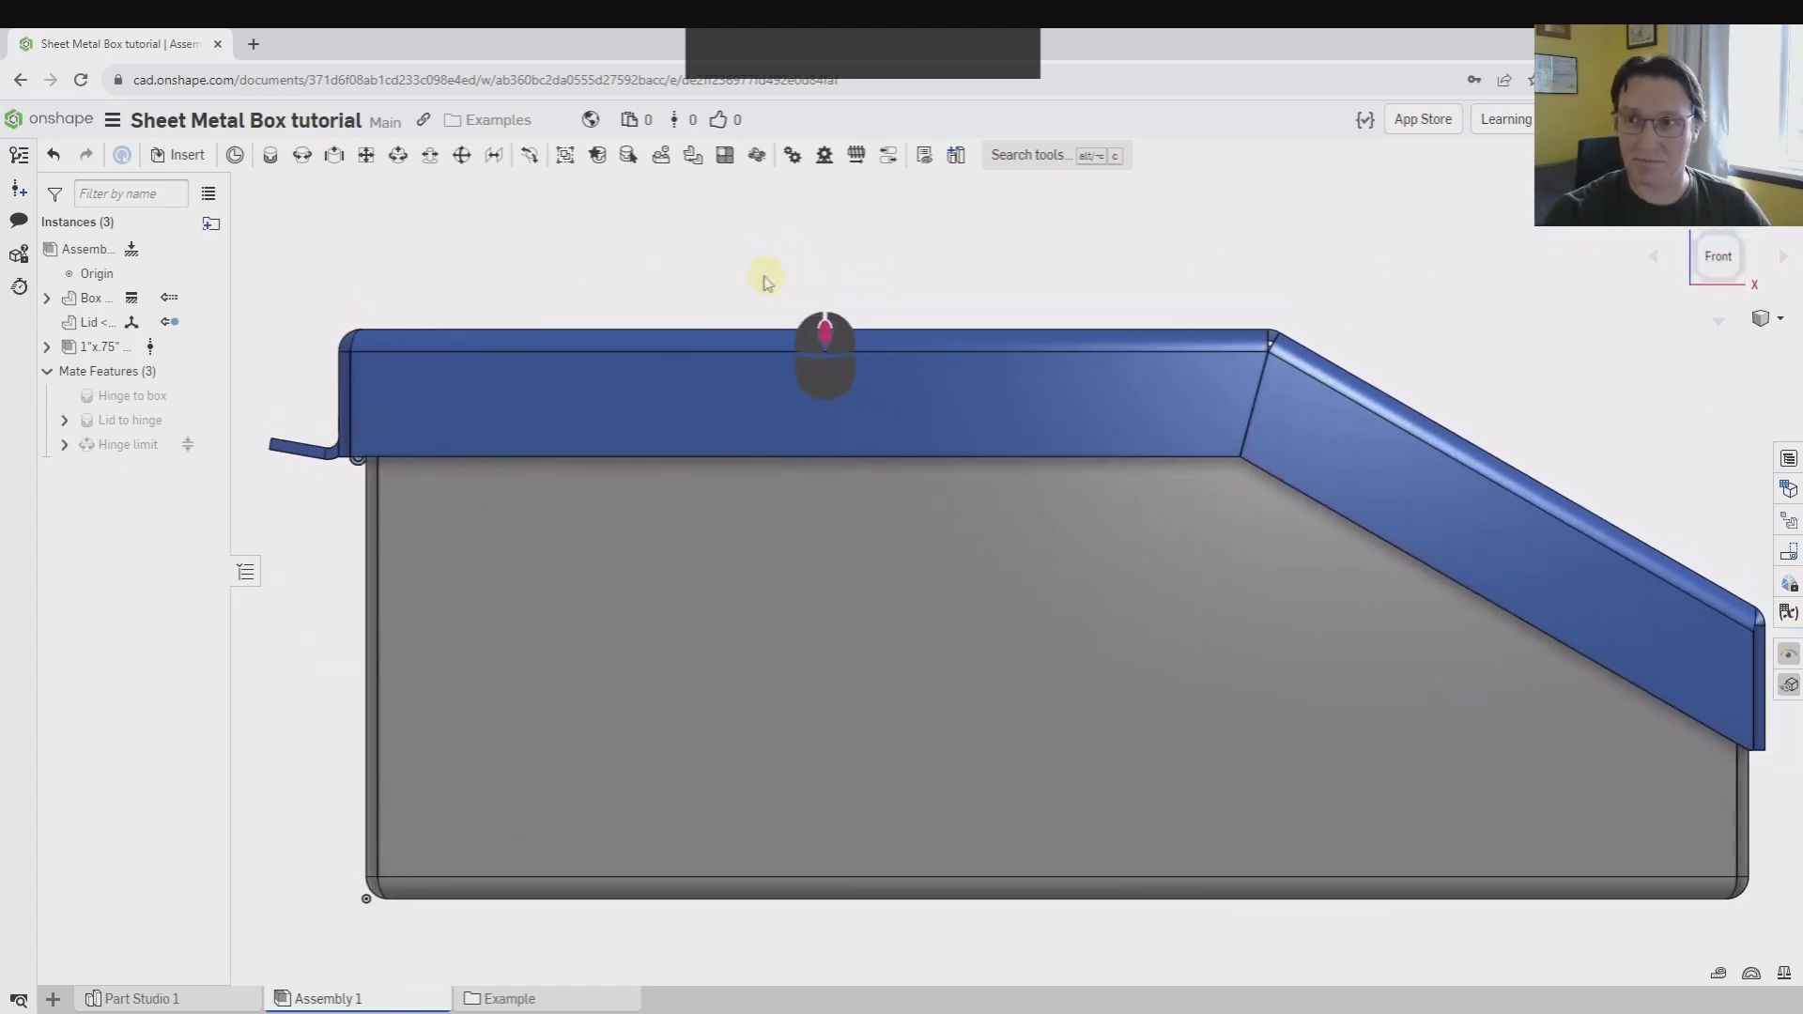
{"action": "scroll", "coordinate": [475, 249], "scroll_direction": "down", "scroll_amount": 5}
{"action": "middle_click_drag", "start_coordinate": [562, 270], "coordinate": [505, 244]}
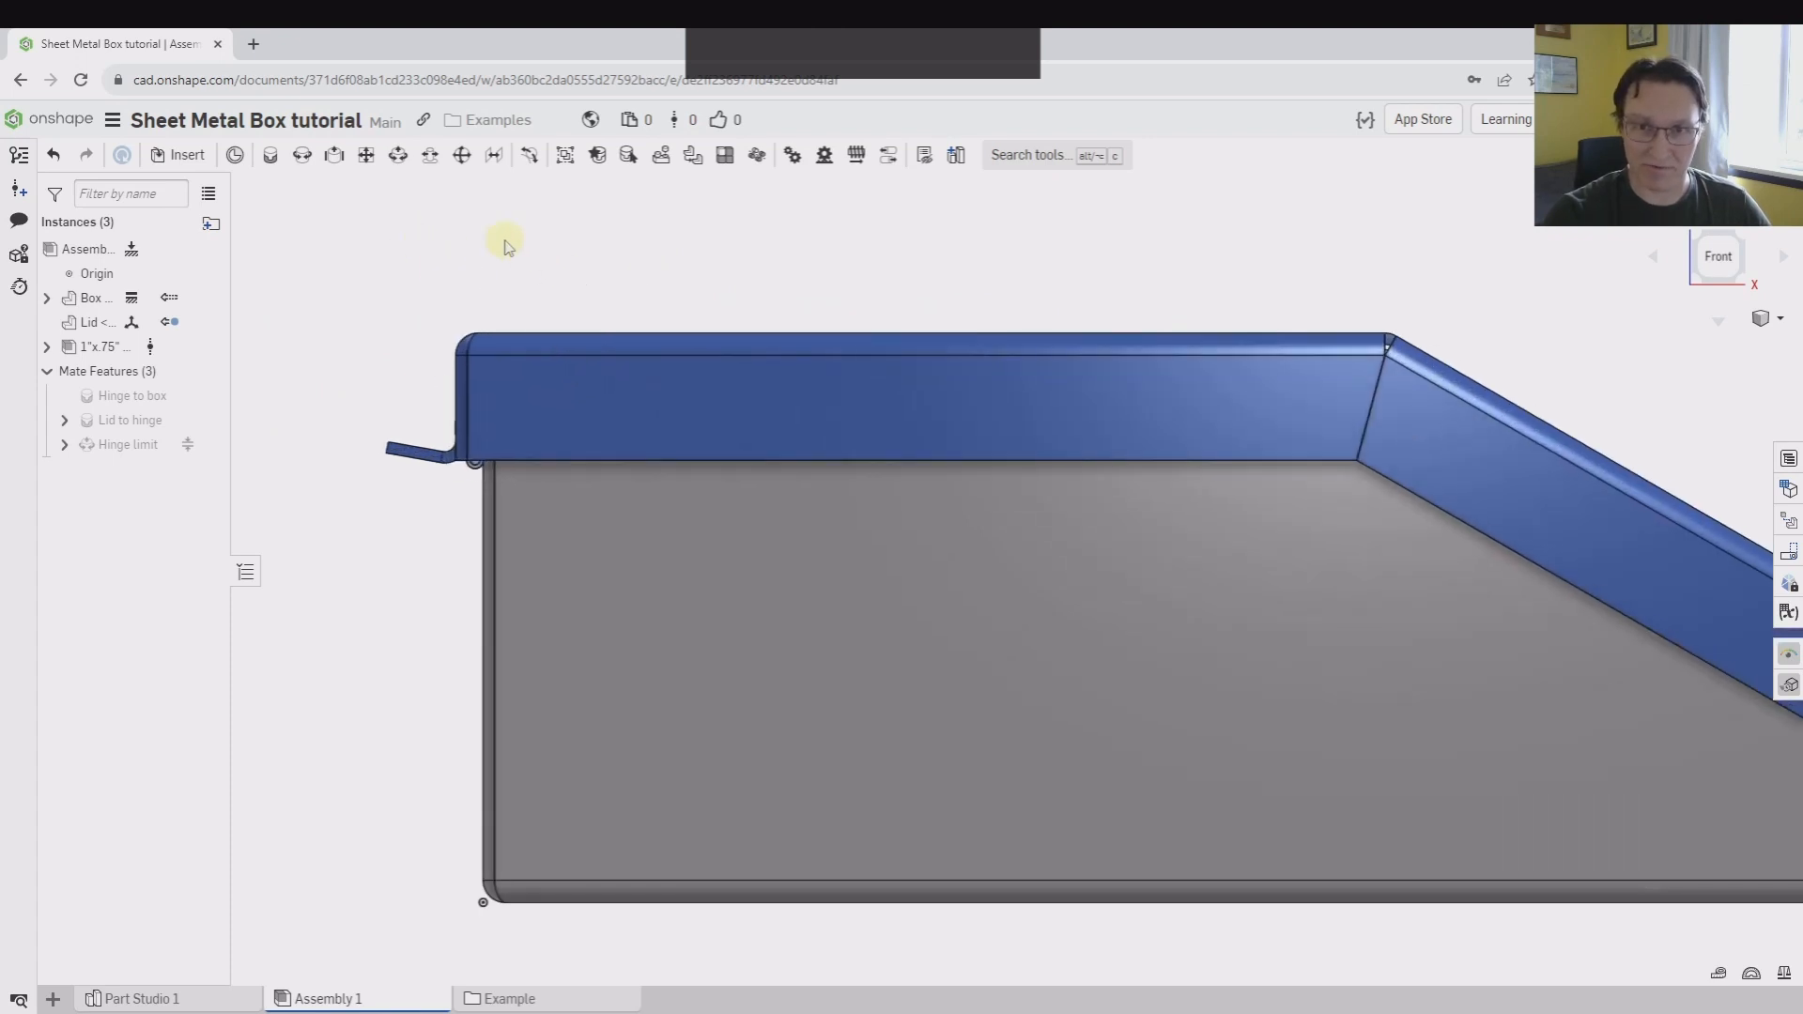
{"action": "right_click_drag", "start_coordinate": [438, 267], "coordinate": [550, 309]}
{"action": "middle_click_drag", "start_coordinate": [605, 314], "coordinate": [822, 329]}
{"action": "scroll", "coordinate": [845, 332], "scroll_direction": "up", "scroll_amount": 4}
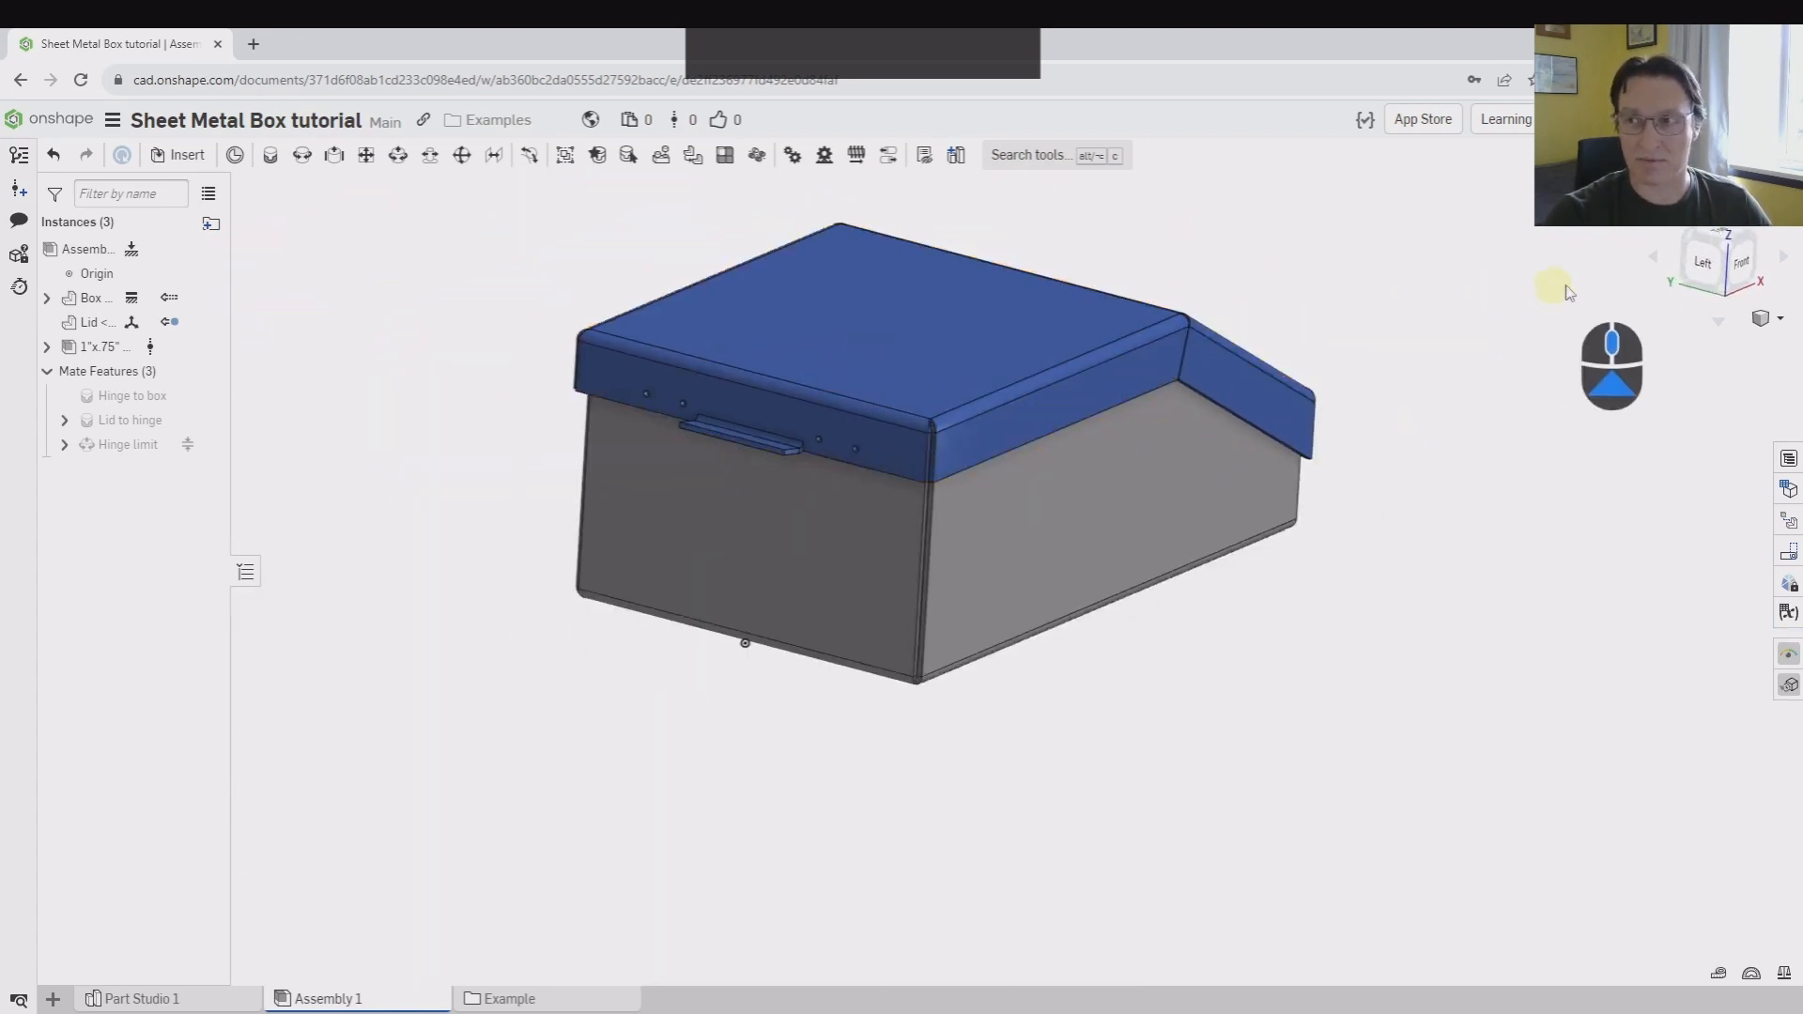
Measure the parallel distance between the hinge's end face and the nearby corner face of the box
{"action": "left_click", "coordinate": [1702, 277]}
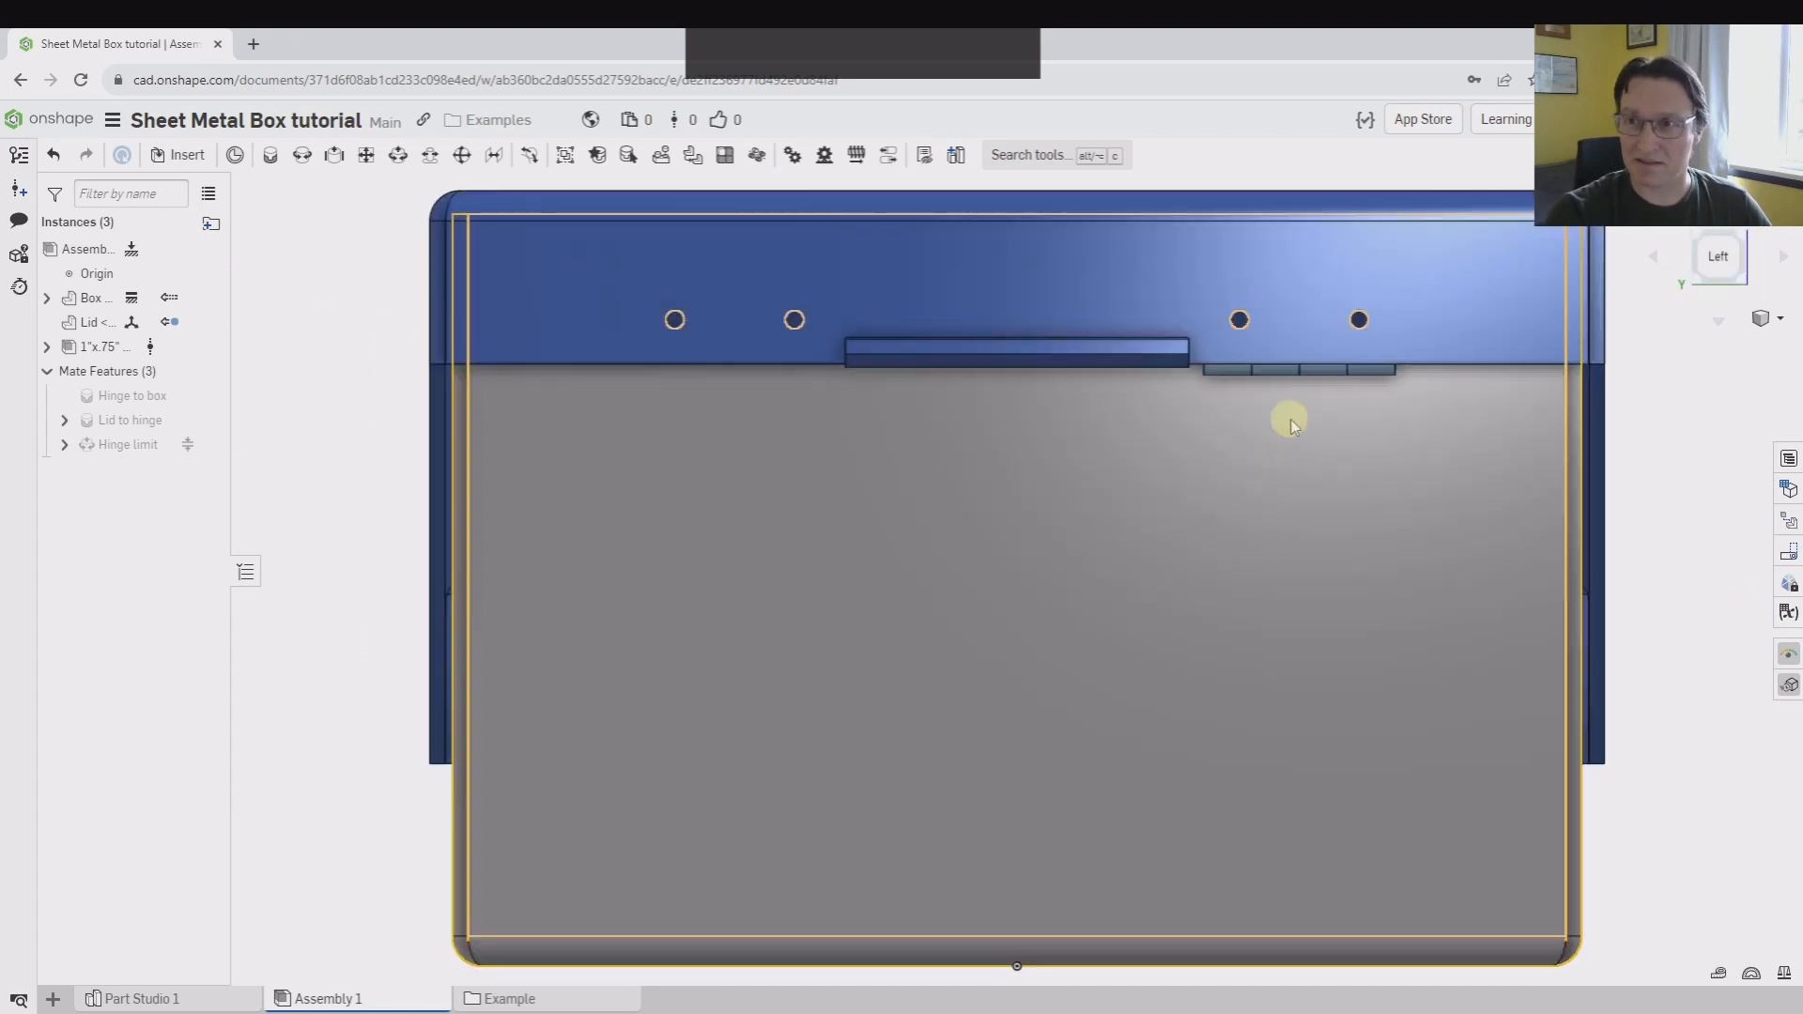
{"action": "right_click_drag", "start_coordinate": [1555, 340], "coordinate": [949, 354]}
{"action": "scroll", "coordinate": [1252, 431], "scroll_direction": "down", "scroll_amount": 5}
{"action": "right_click_drag", "start_coordinate": [1252, 431], "coordinate": [1132, 324]}
{"action": "scroll", "coordinate": [1045, 523], "scroll_direction": "down", "scroll_amount": 8}
{"action": "scroll", "coordinate": [1002, 549], "scroll_direction": "up", "scroll_amount": 8}
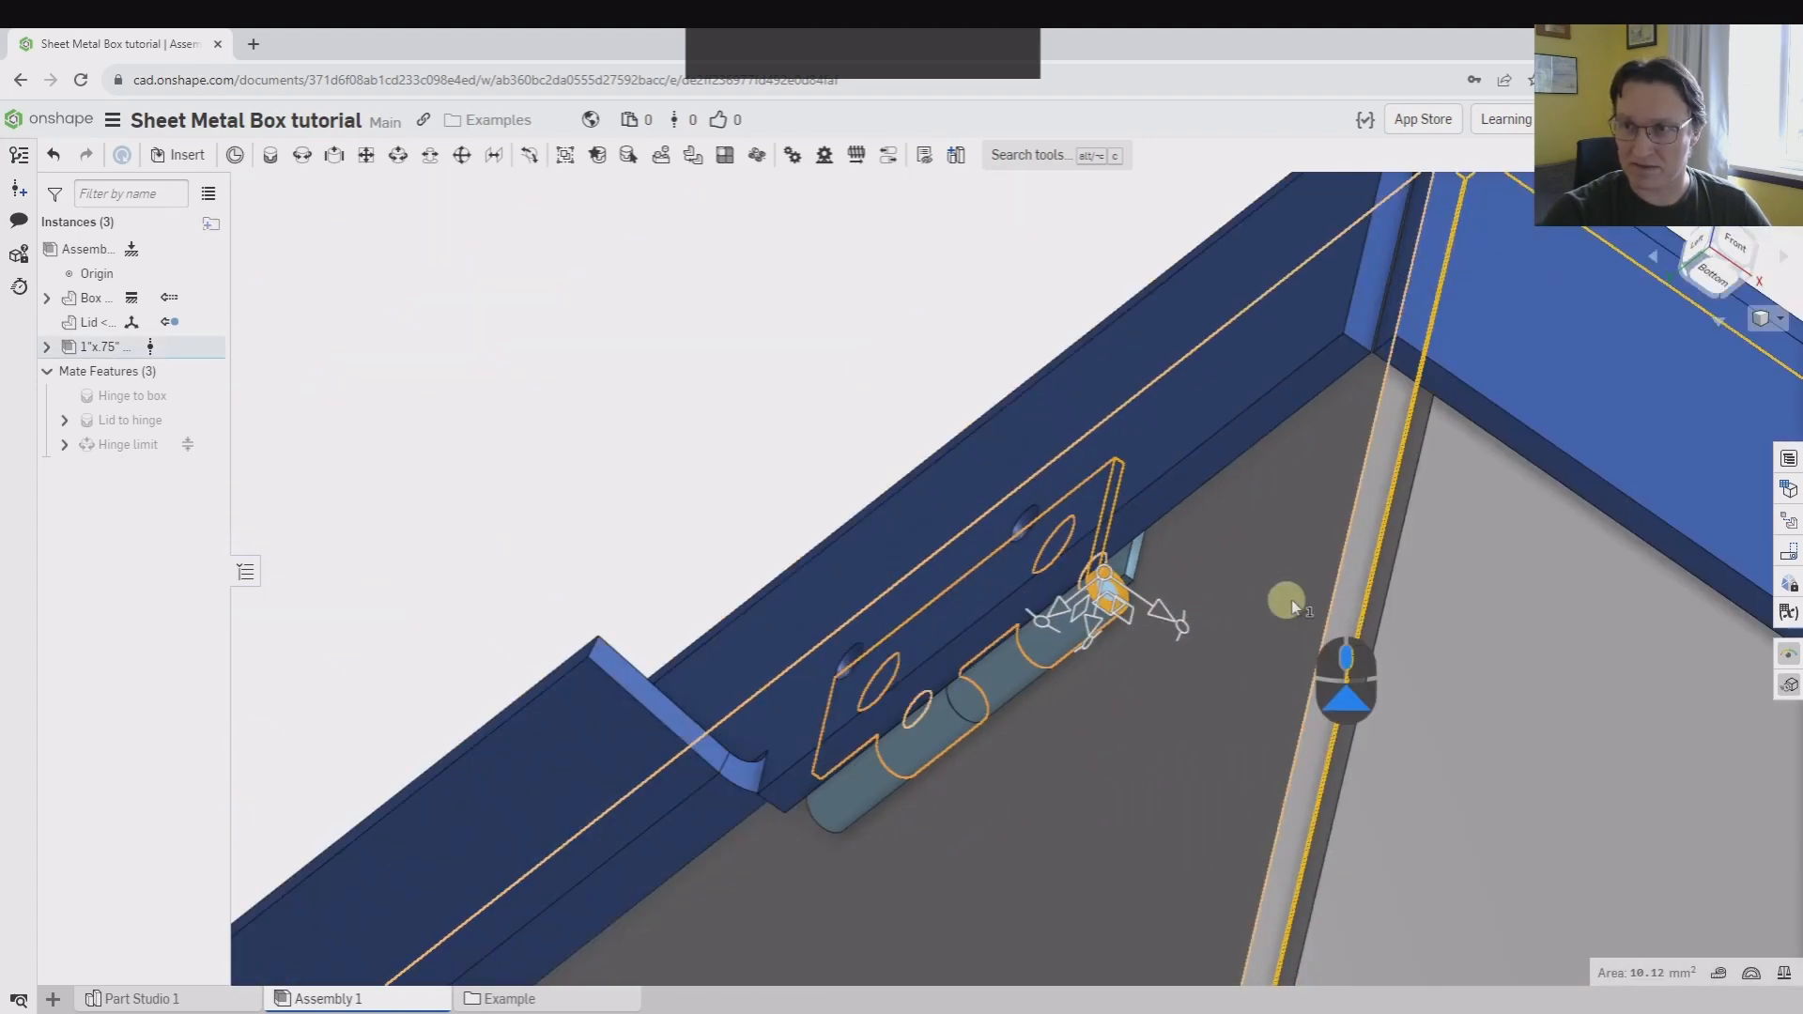
{"action": "scroll", "coordinate": [1291, 525], "scroll_direction": "down", "scroll_amount": 2}
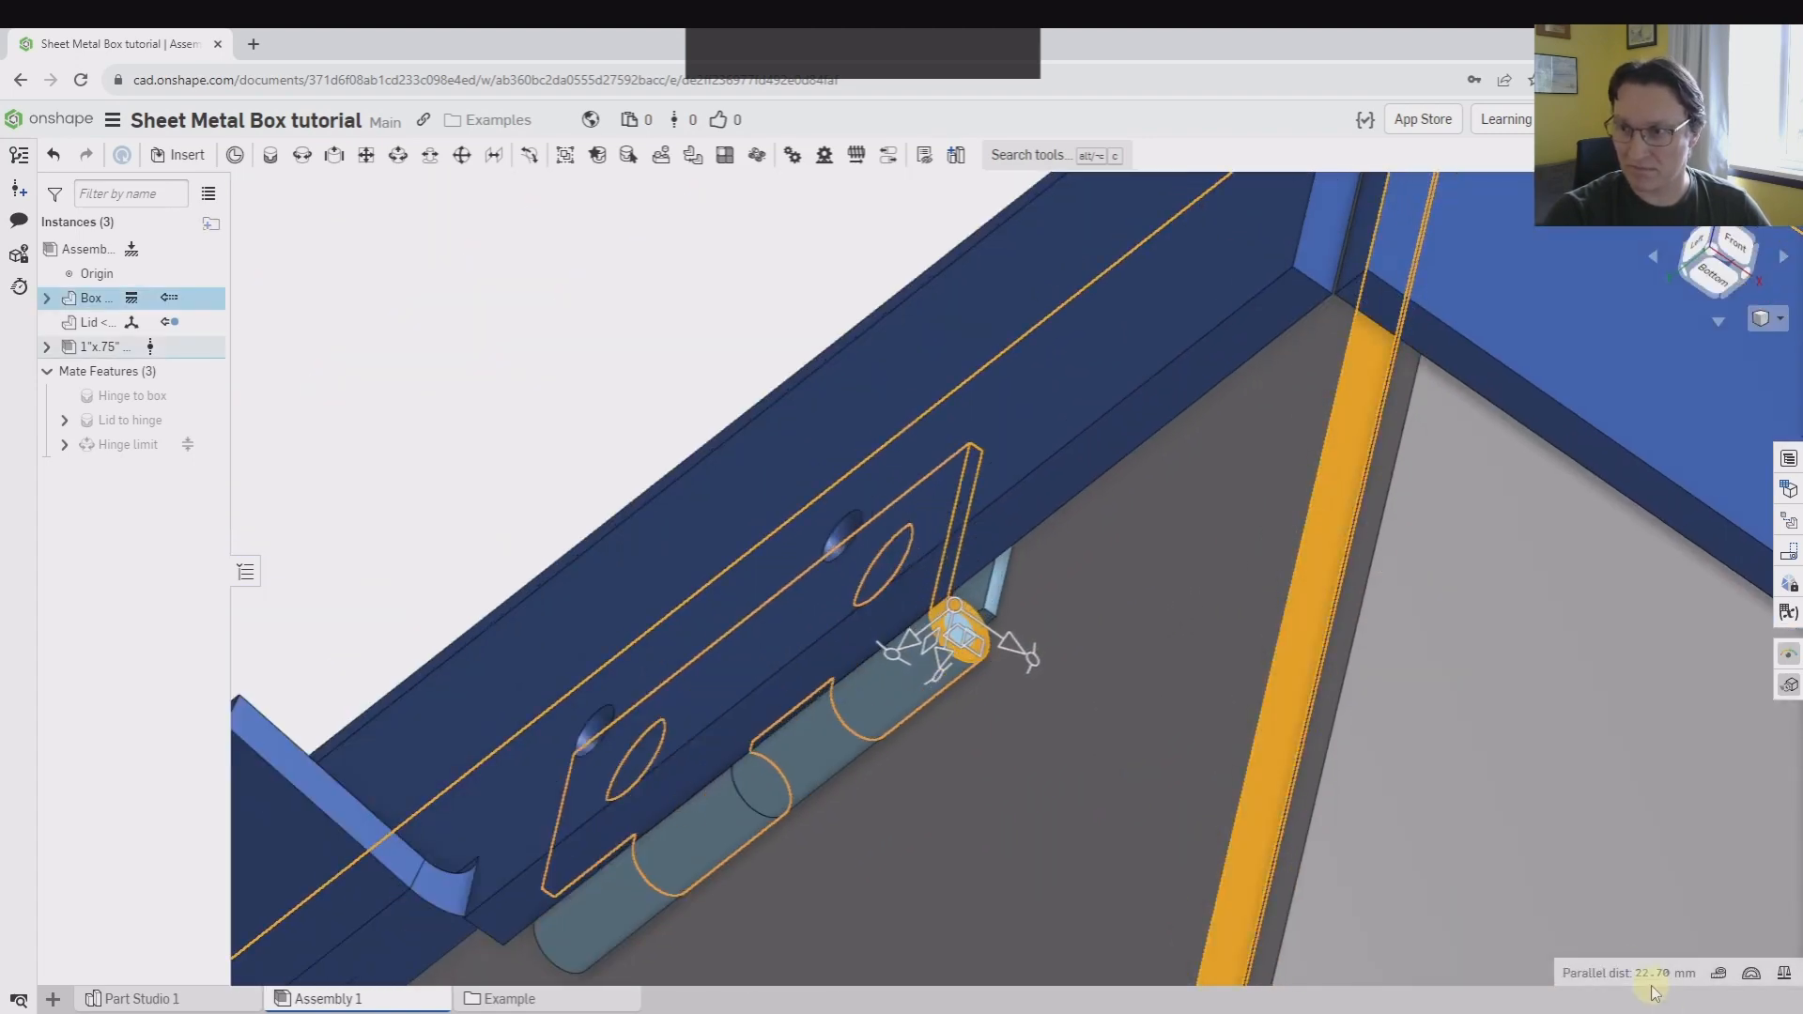
{"action": "scroll", "coordinate": [507, 370], "scroll_direction": "up", "scroll_amount": 3}
{"action": "right_click_drag", "start_coordinate": [507, 370], "coordinate": [686, 453]}
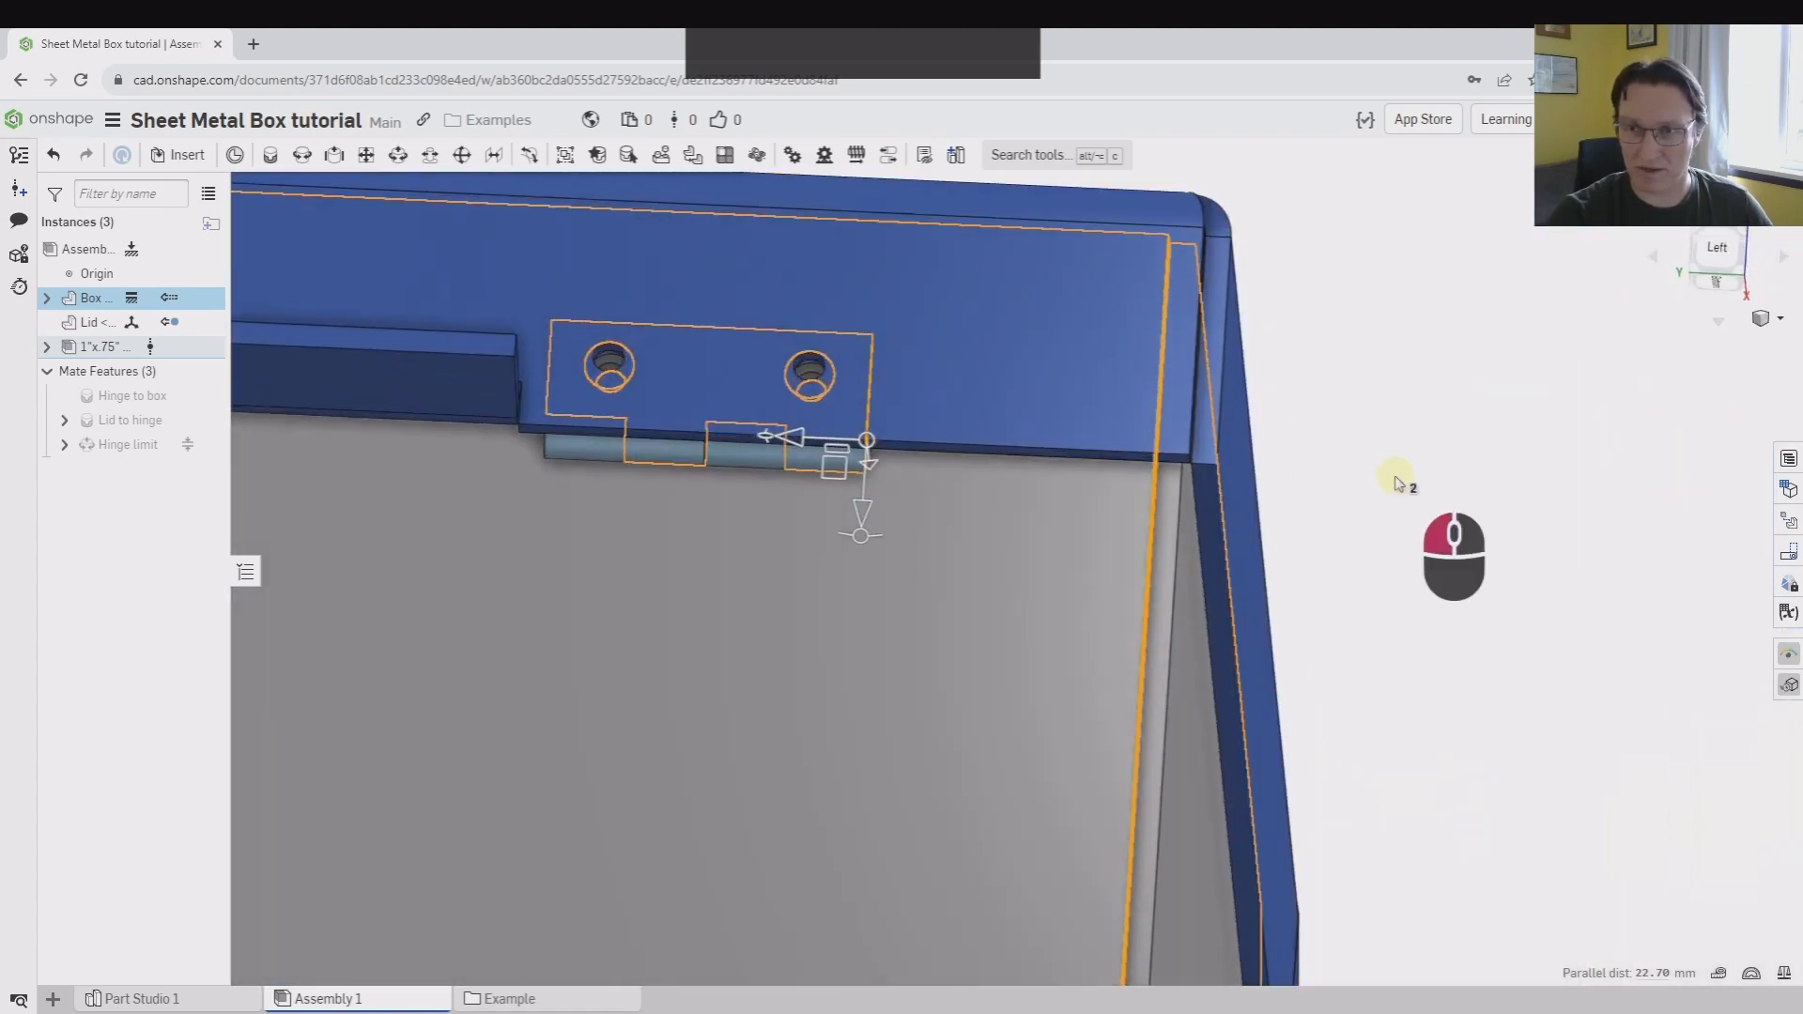
{"action": "scroll", "coordinate": [966, 443], "scroll_direction": "up", "scroll_amount": 4}
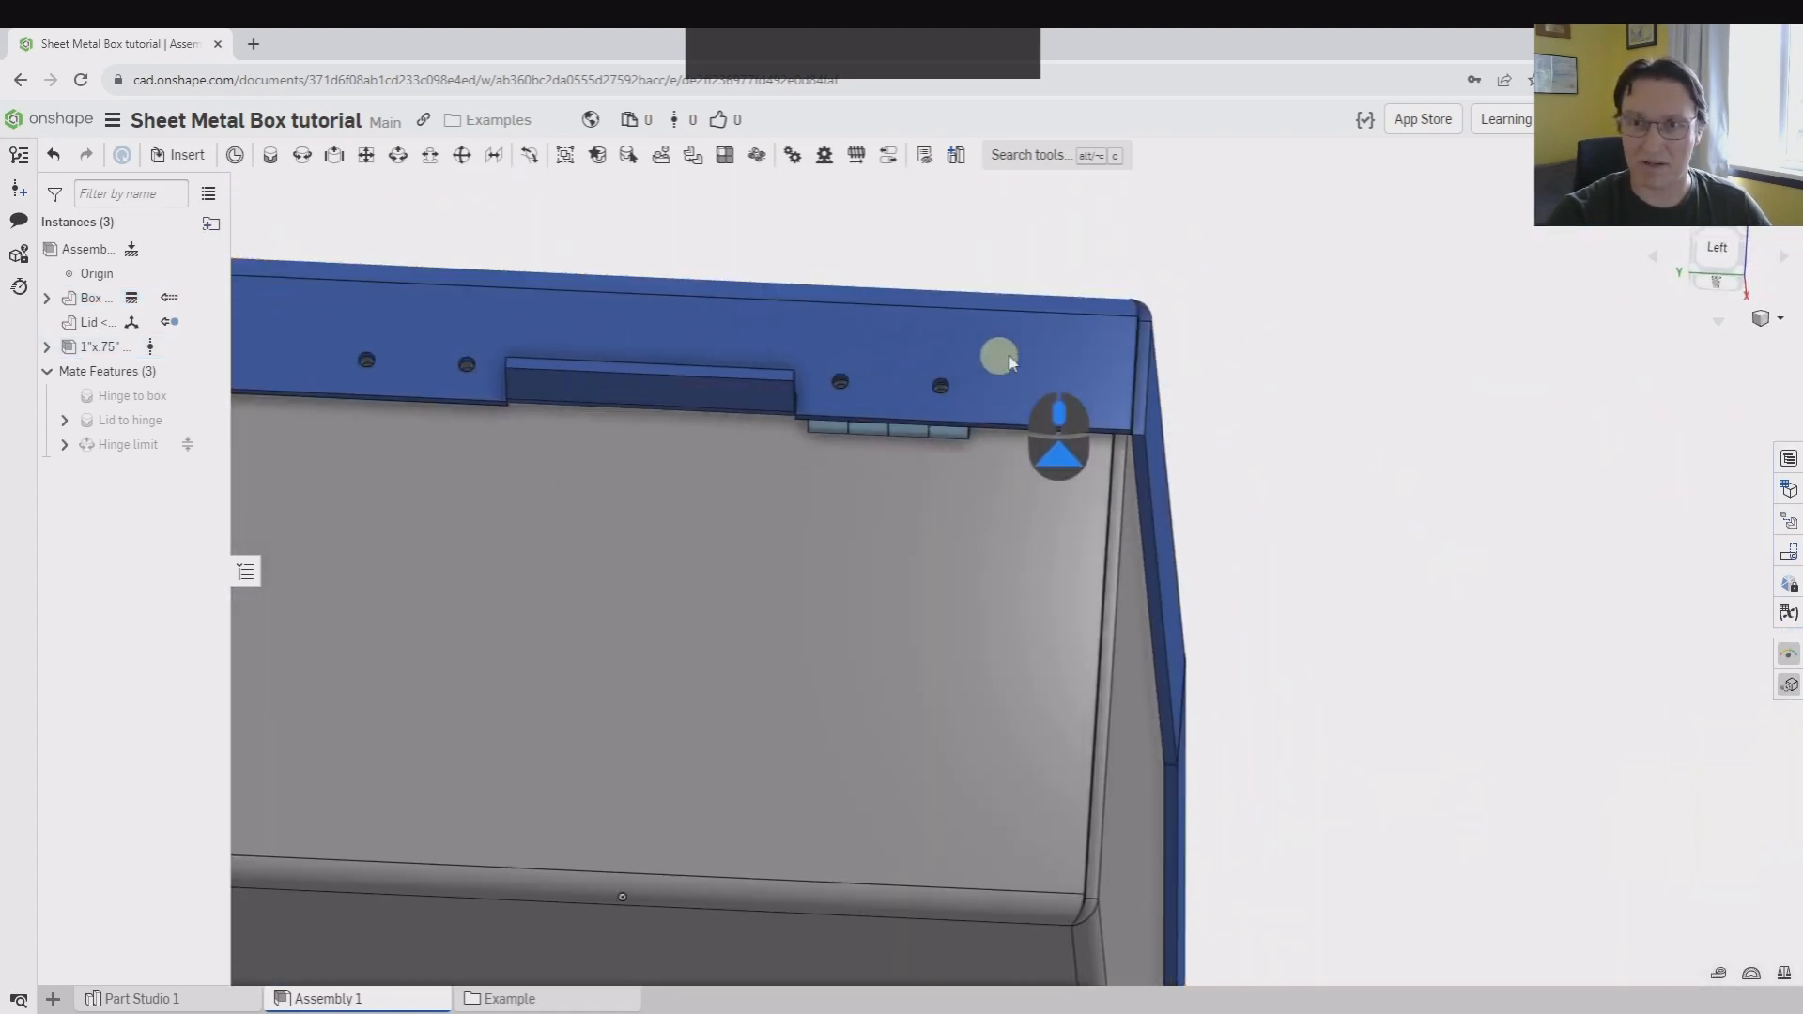
{"action": "scroll", "coordinate": [1010, 364], "scroll_direction": "up", "scroll_amount": 4}
{"action": "right_click_drag", "start_coordinate": [1119, 360], "coordinate": [1073, 405]}
{"action": "middle_click_drag", "start_coordinate": [1118, 390], "coordinate": [1028, 479]}
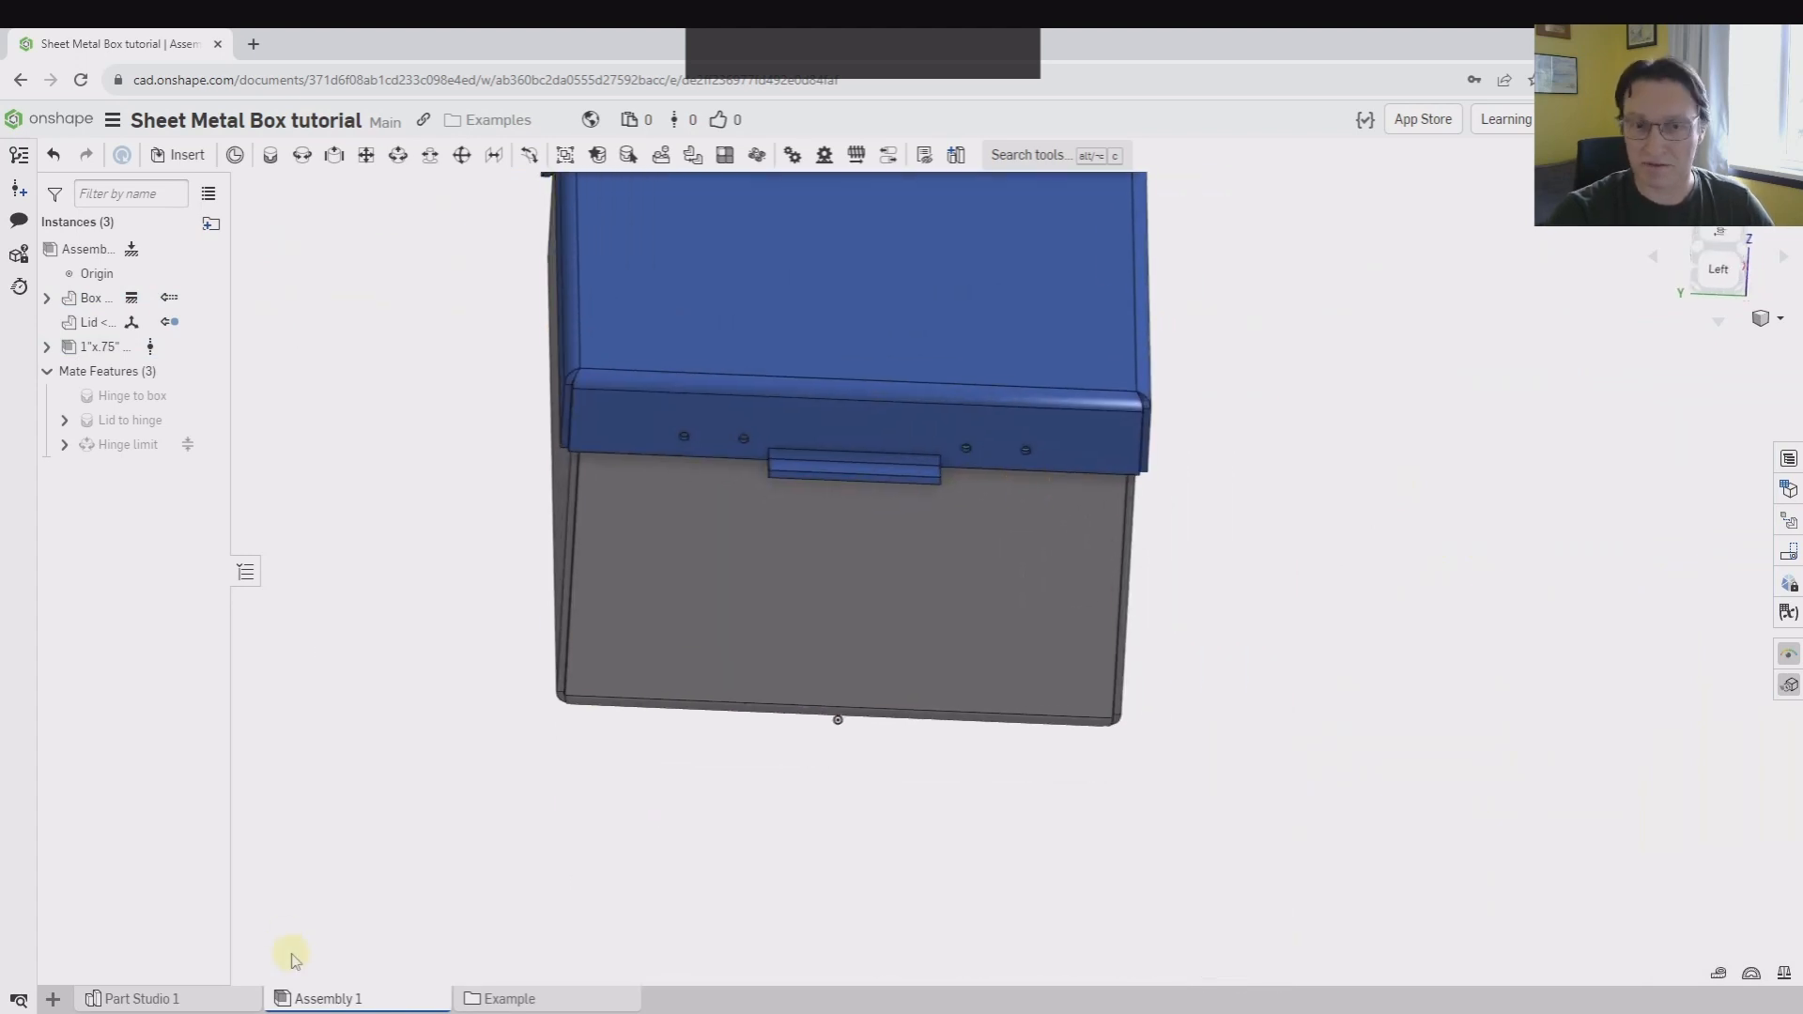
Try offsetting Mate connector 1 by -15 mm along X in the part studio
{"action": "left_click", "coordinate": [225, 1003]}
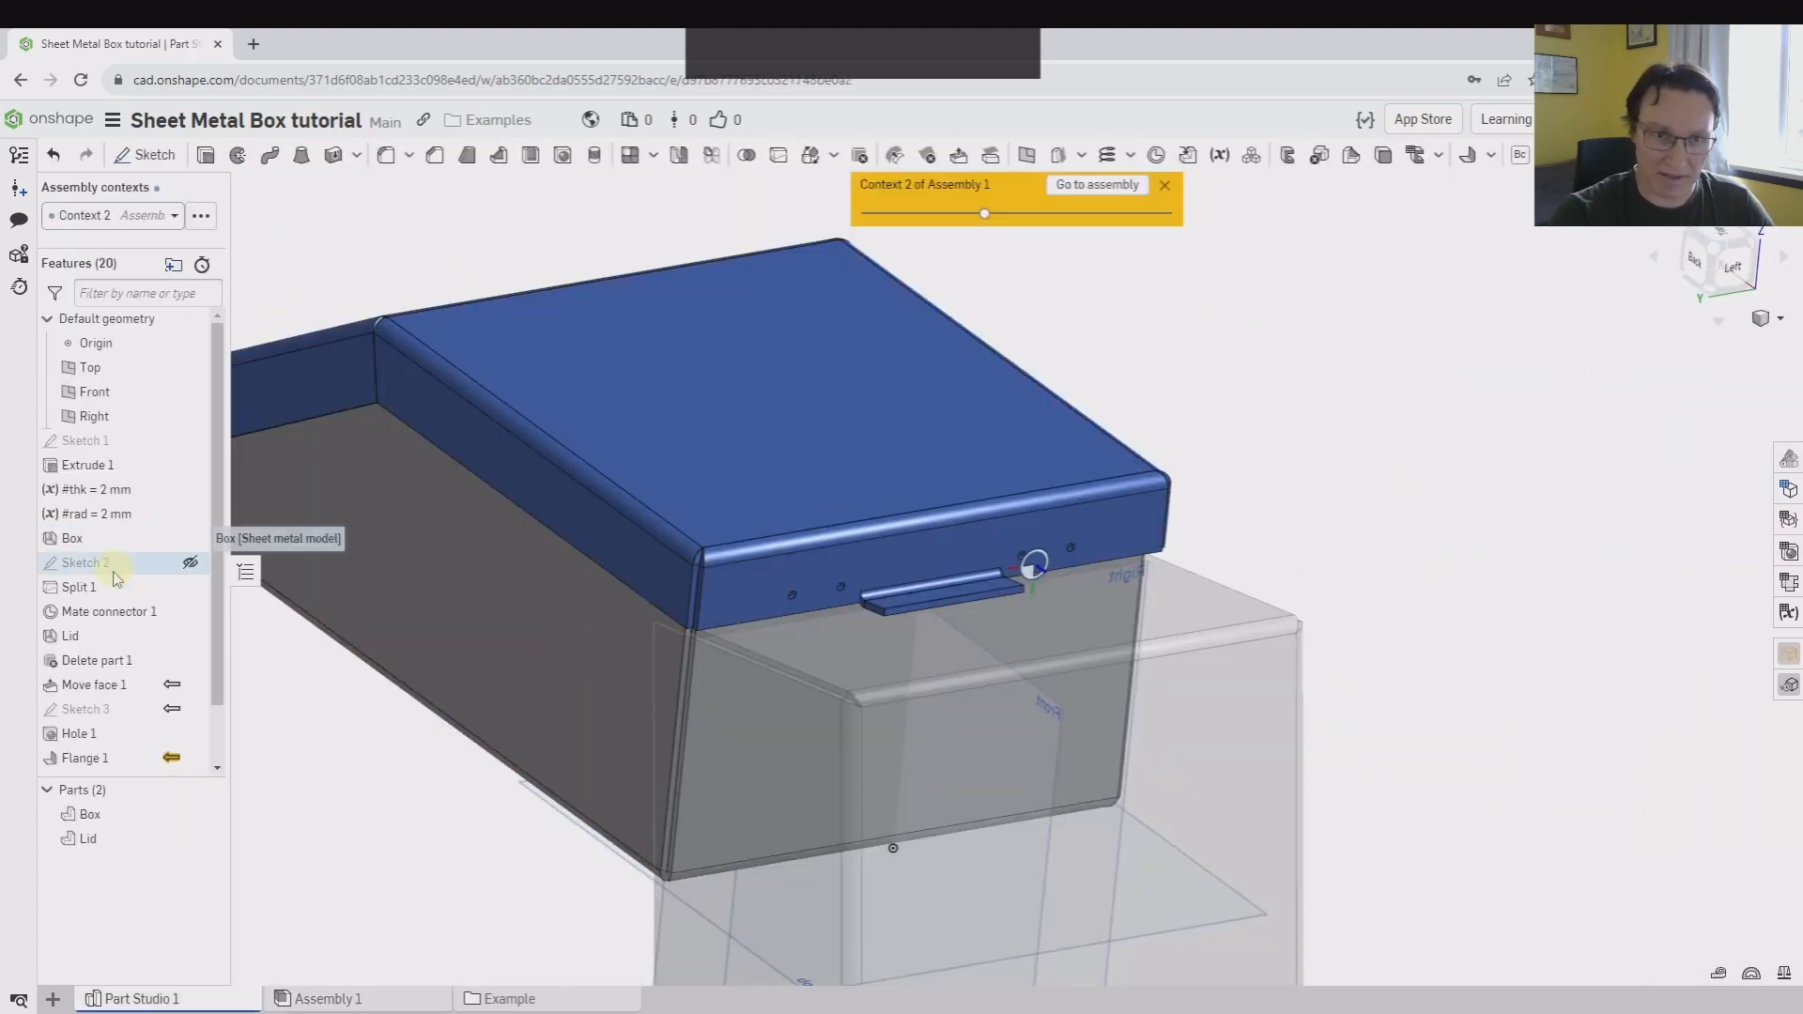
{"action": "double_click", "coordinate": [107, 612]}
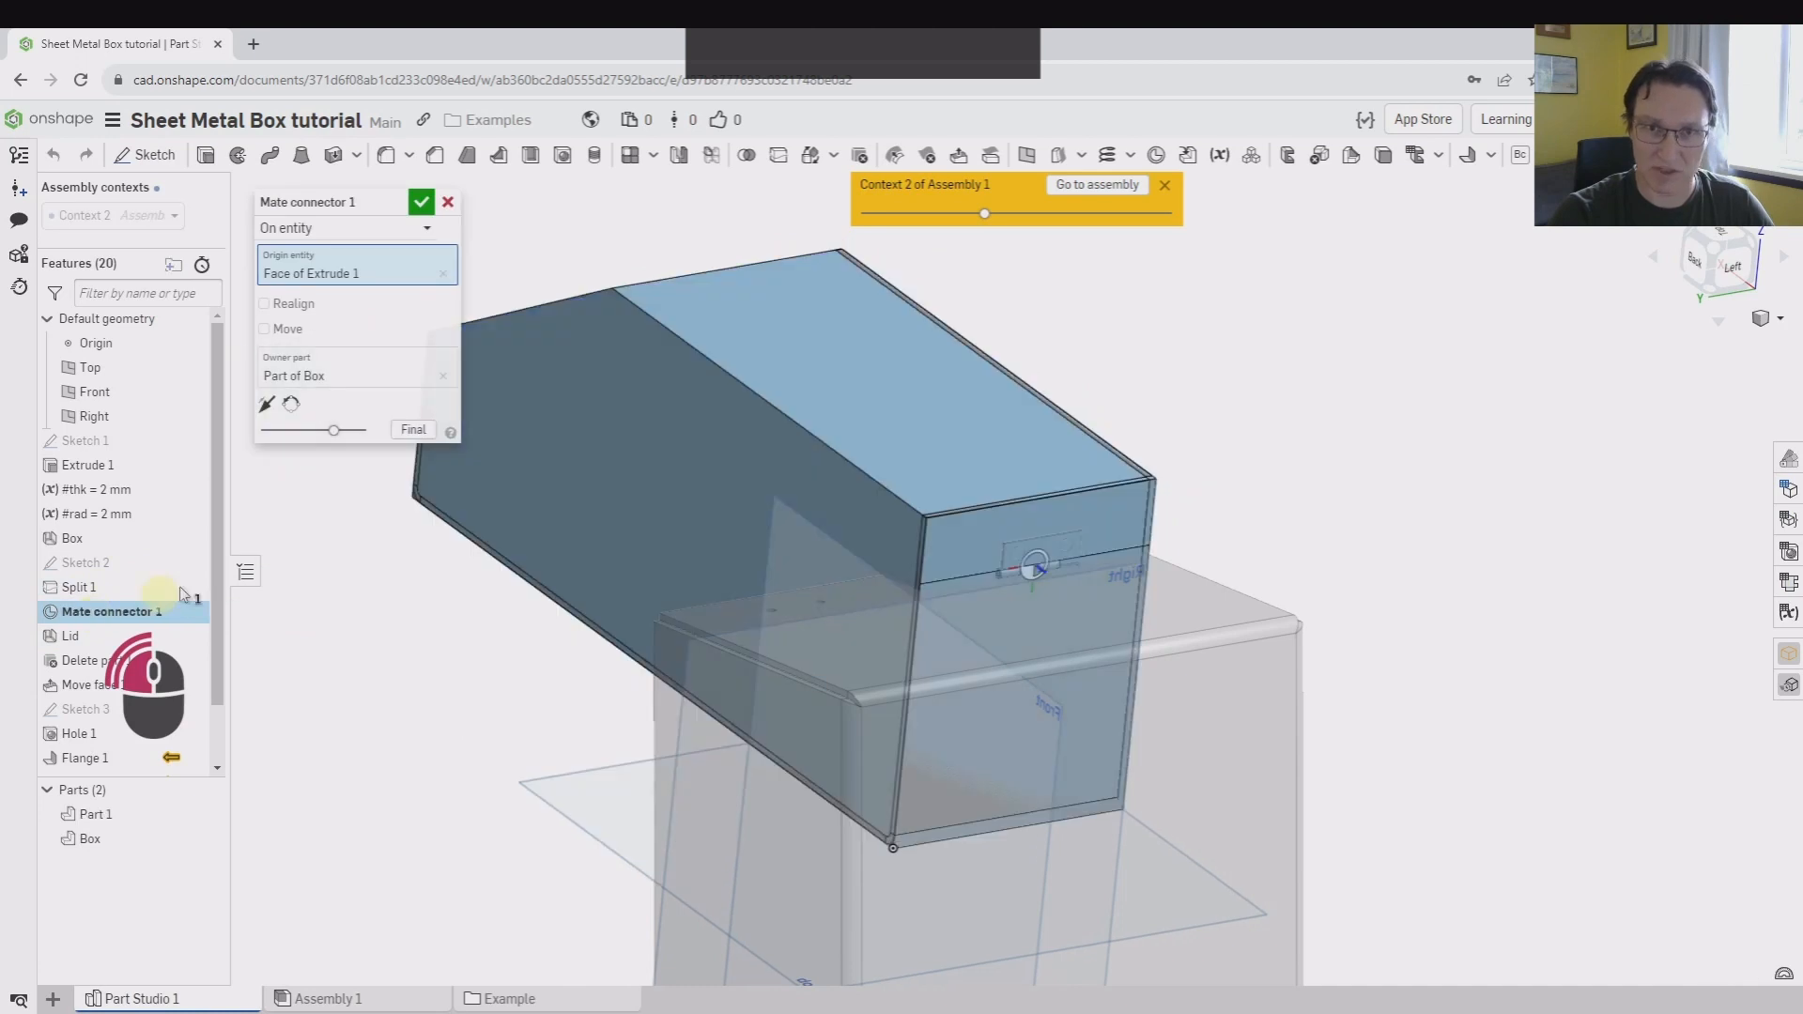
{"action": "left_click", "coordinate": [286, 330]}
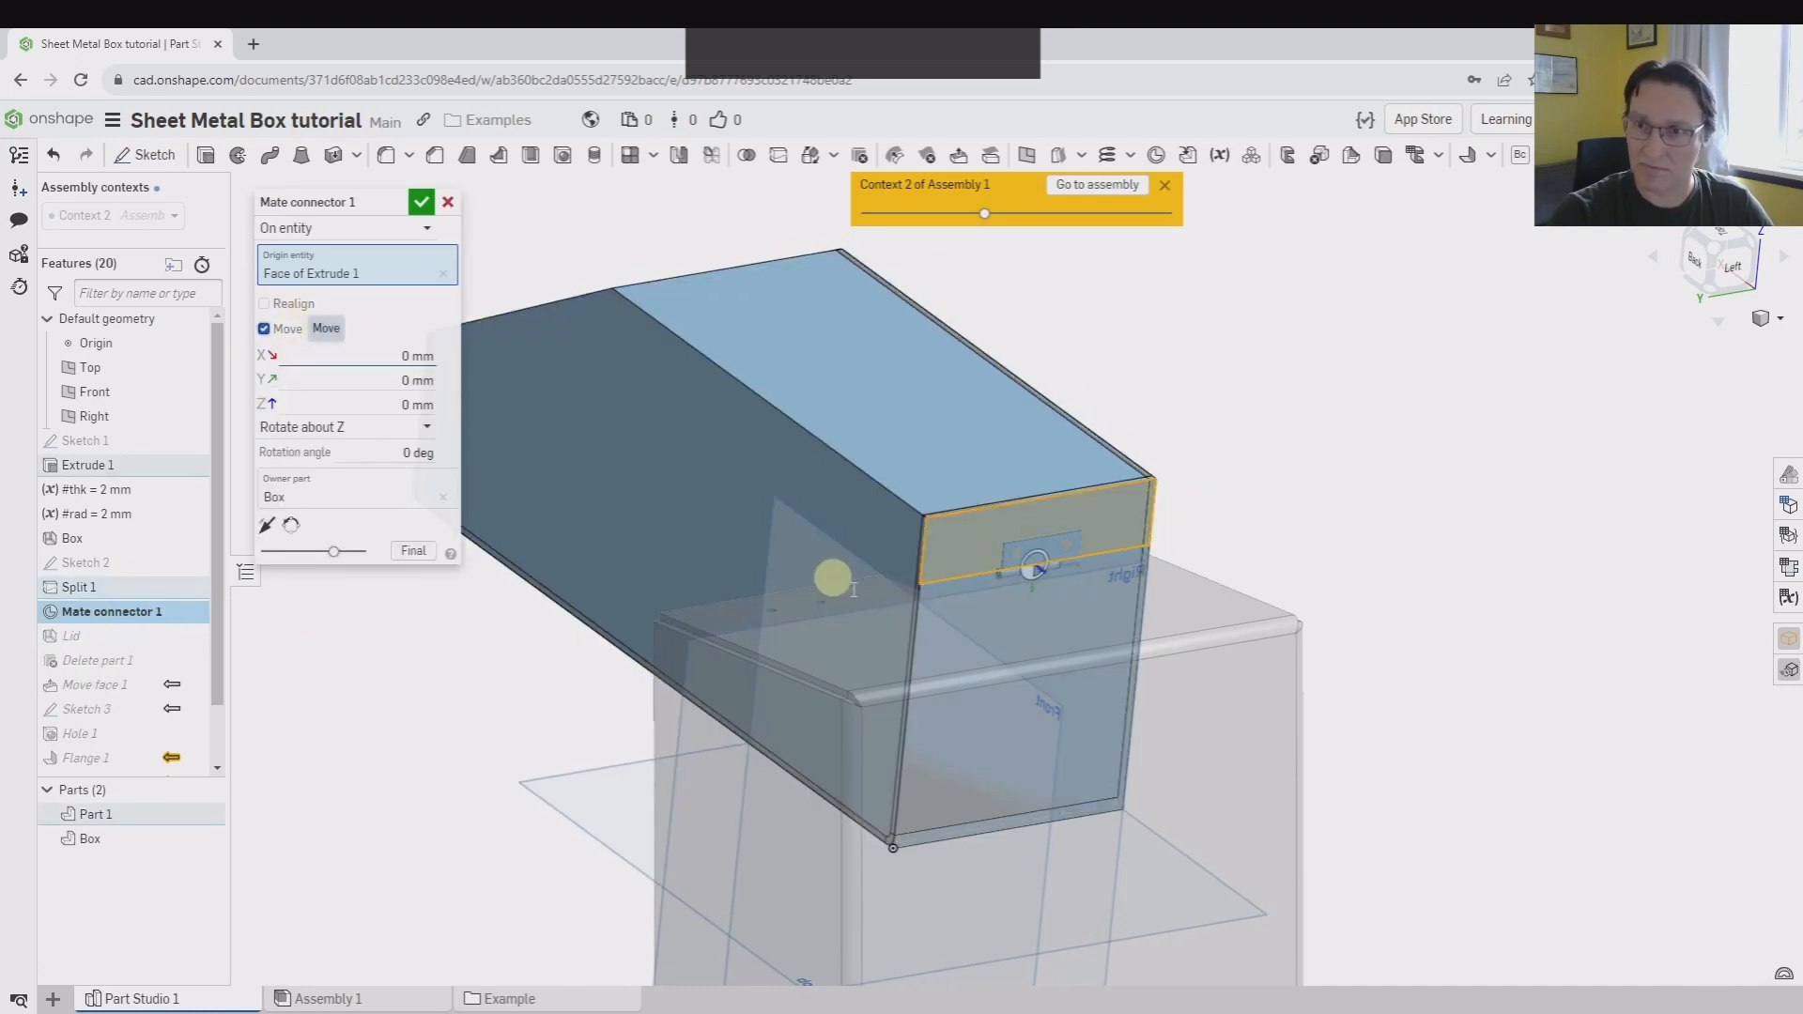
{"action": "scroll", "coordinate": [1028, 540], "scroll_direction": "up", "scroll_amount": 6}
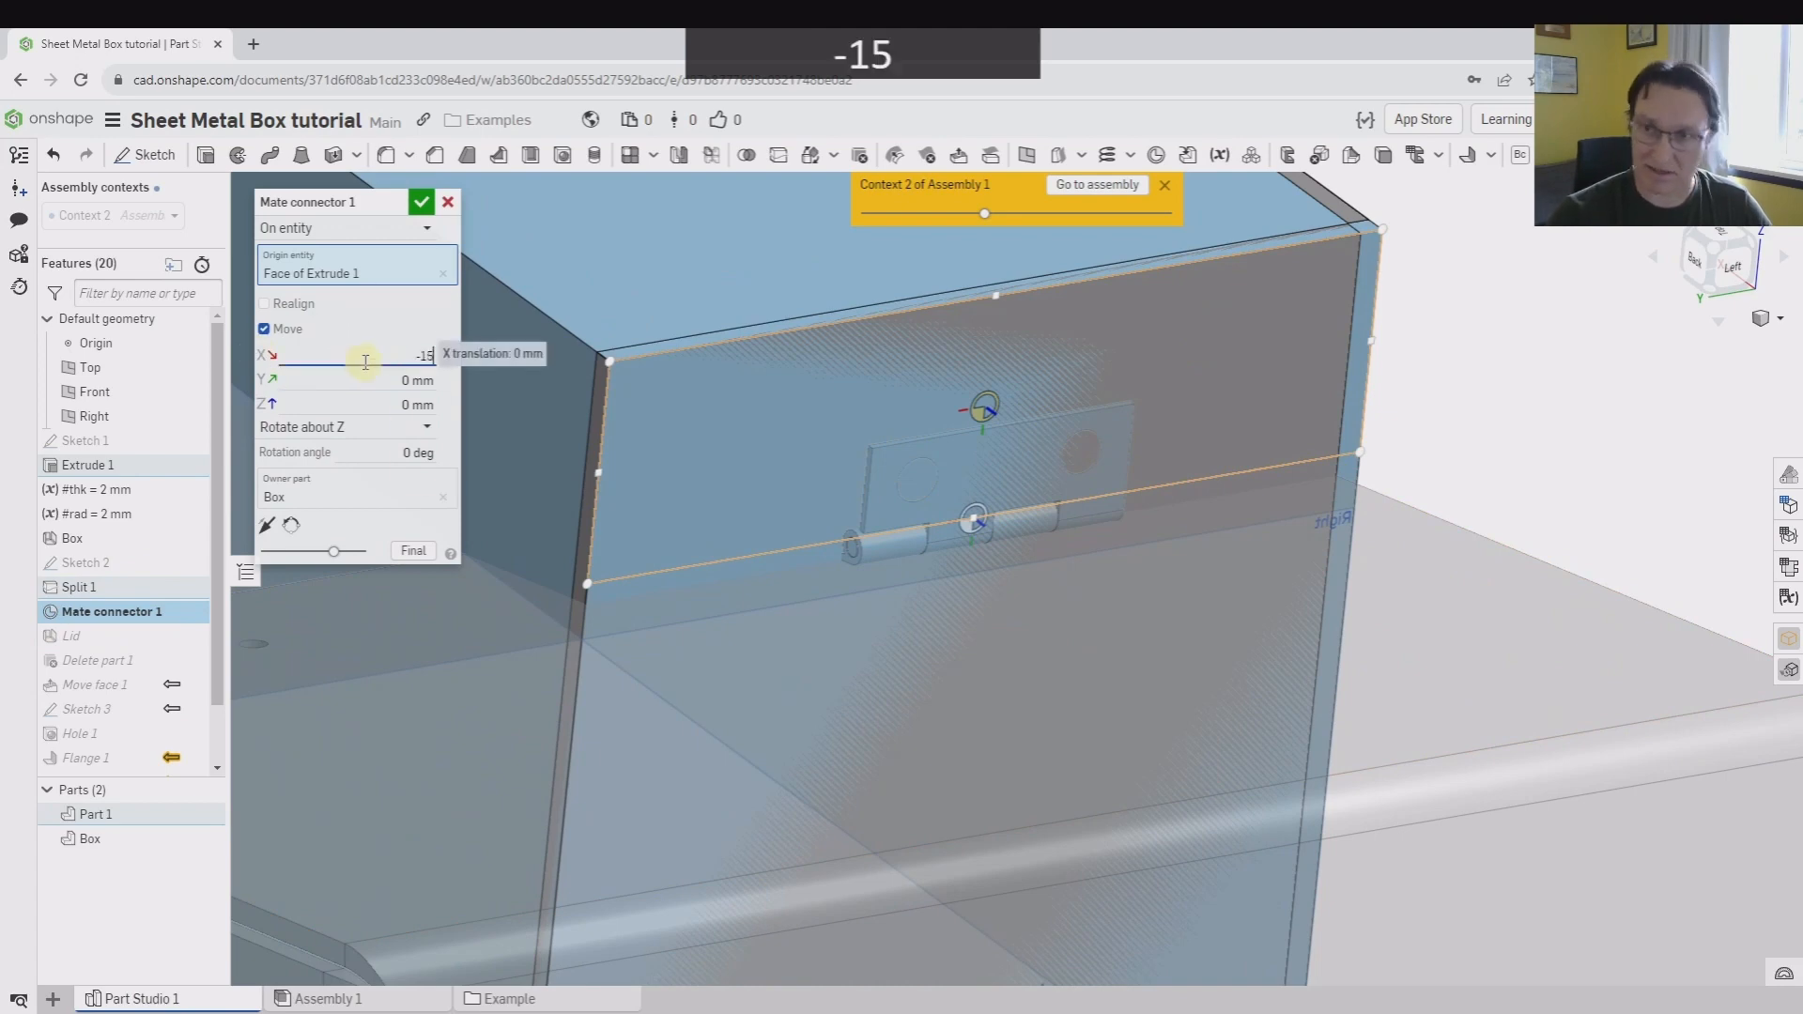
{"action": "left_click", "coordinate": [424, 201]}
{"action": "scroll", "coordinate": [1387, 505], "scroll_direction": "up", "scroll_amount": 5}
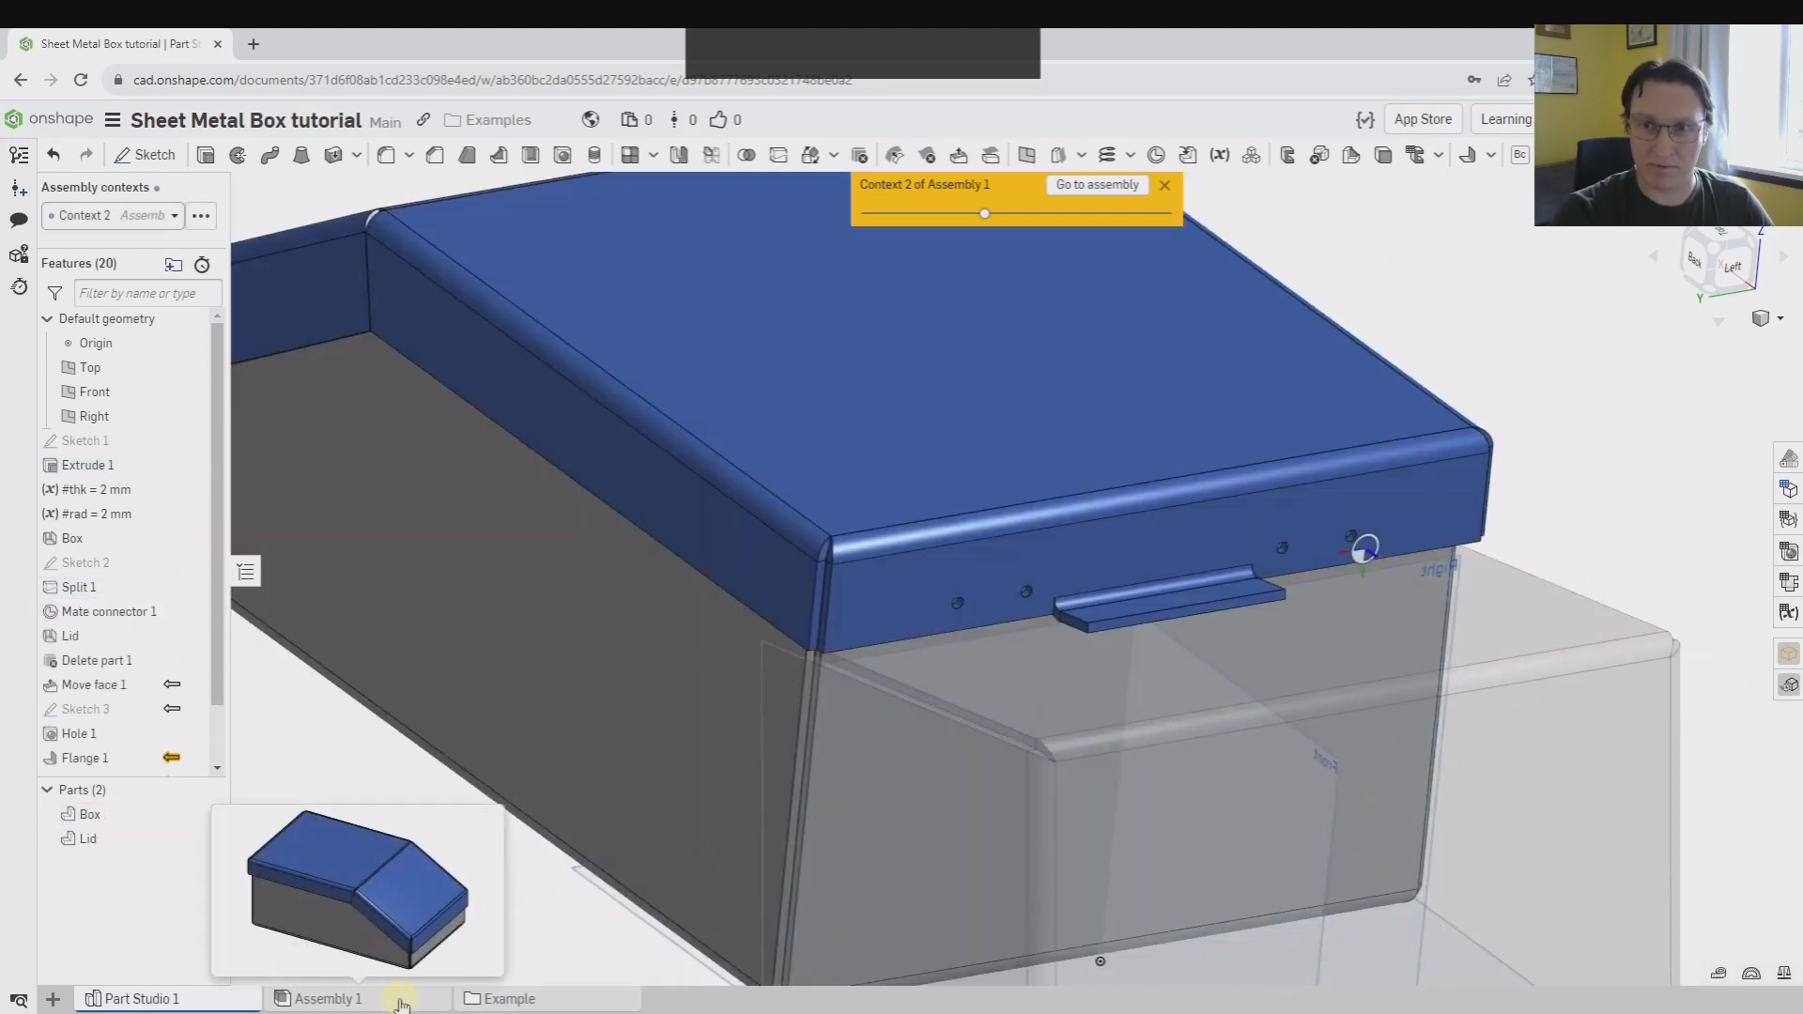
Check the hinge side of the box in the assembly and undo the mate connector's offset in the part studio
{"action": "left_click", "coordinate": [401, 1000]}
{"action": "right_click_drag", "start_coordinate": [463, 849], "coordinate": [700, 741]}
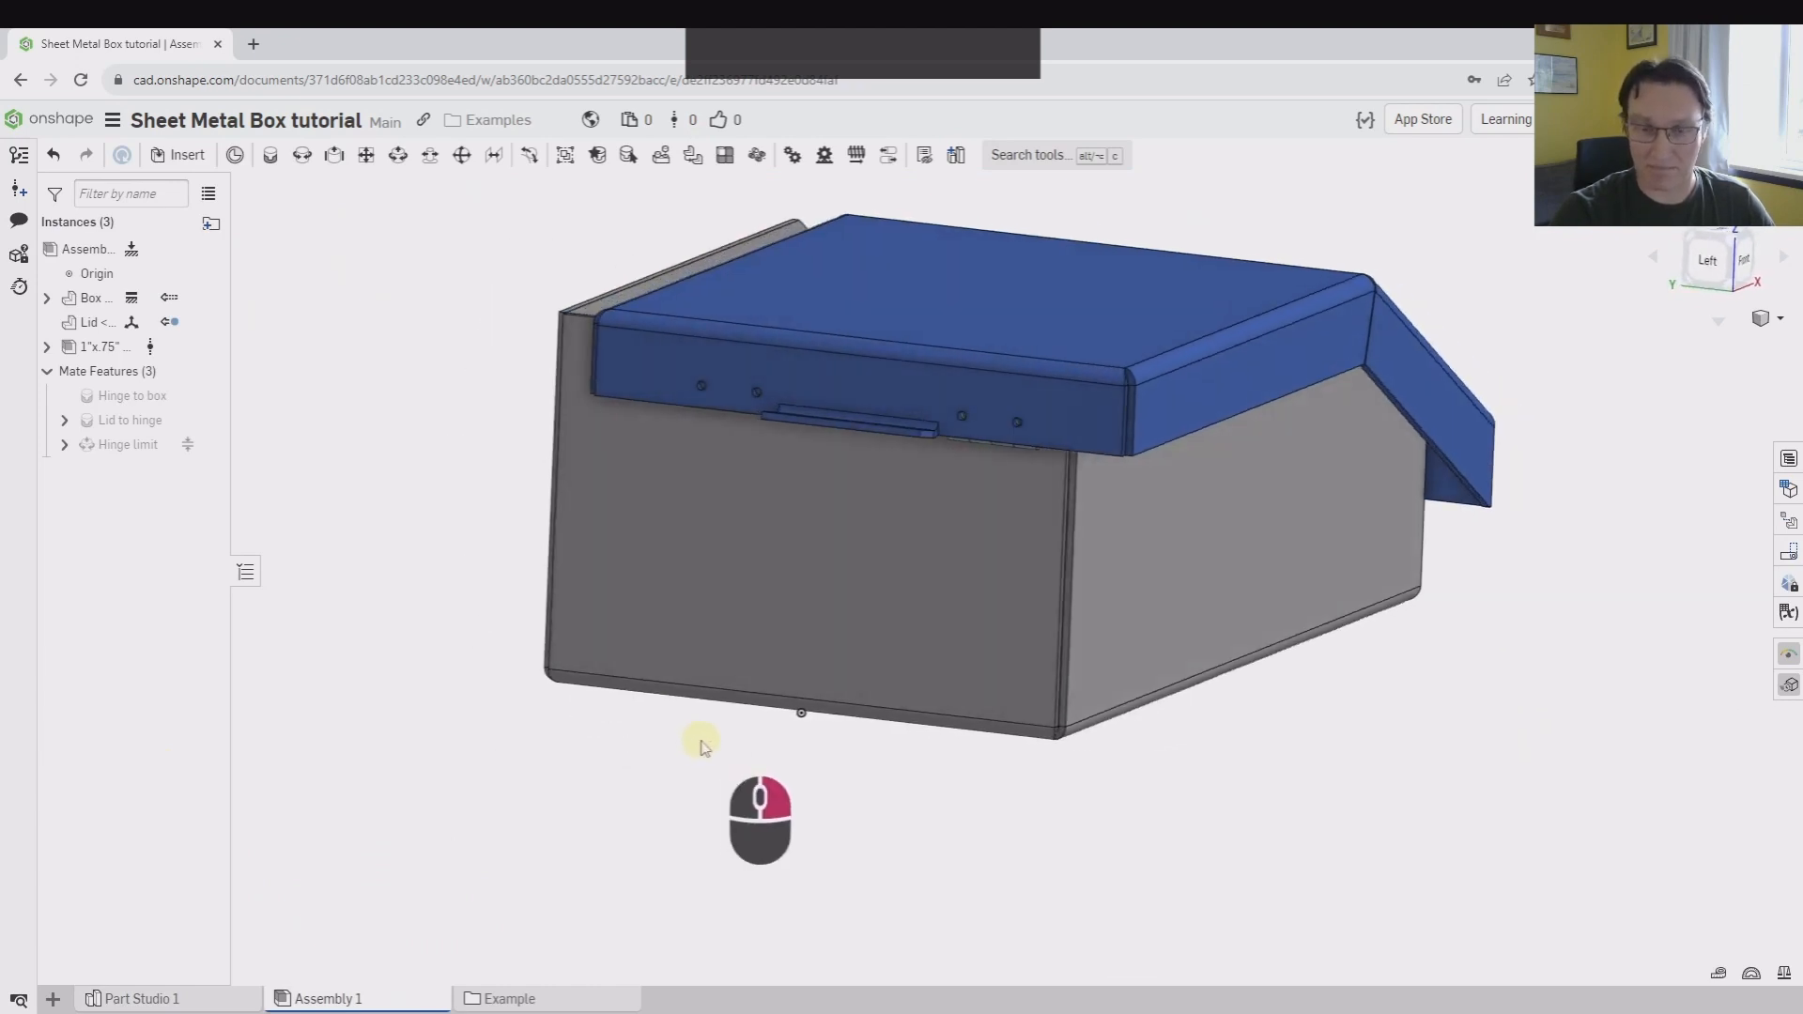
{"action": "left_click", "coordinate": [217, 1002]}
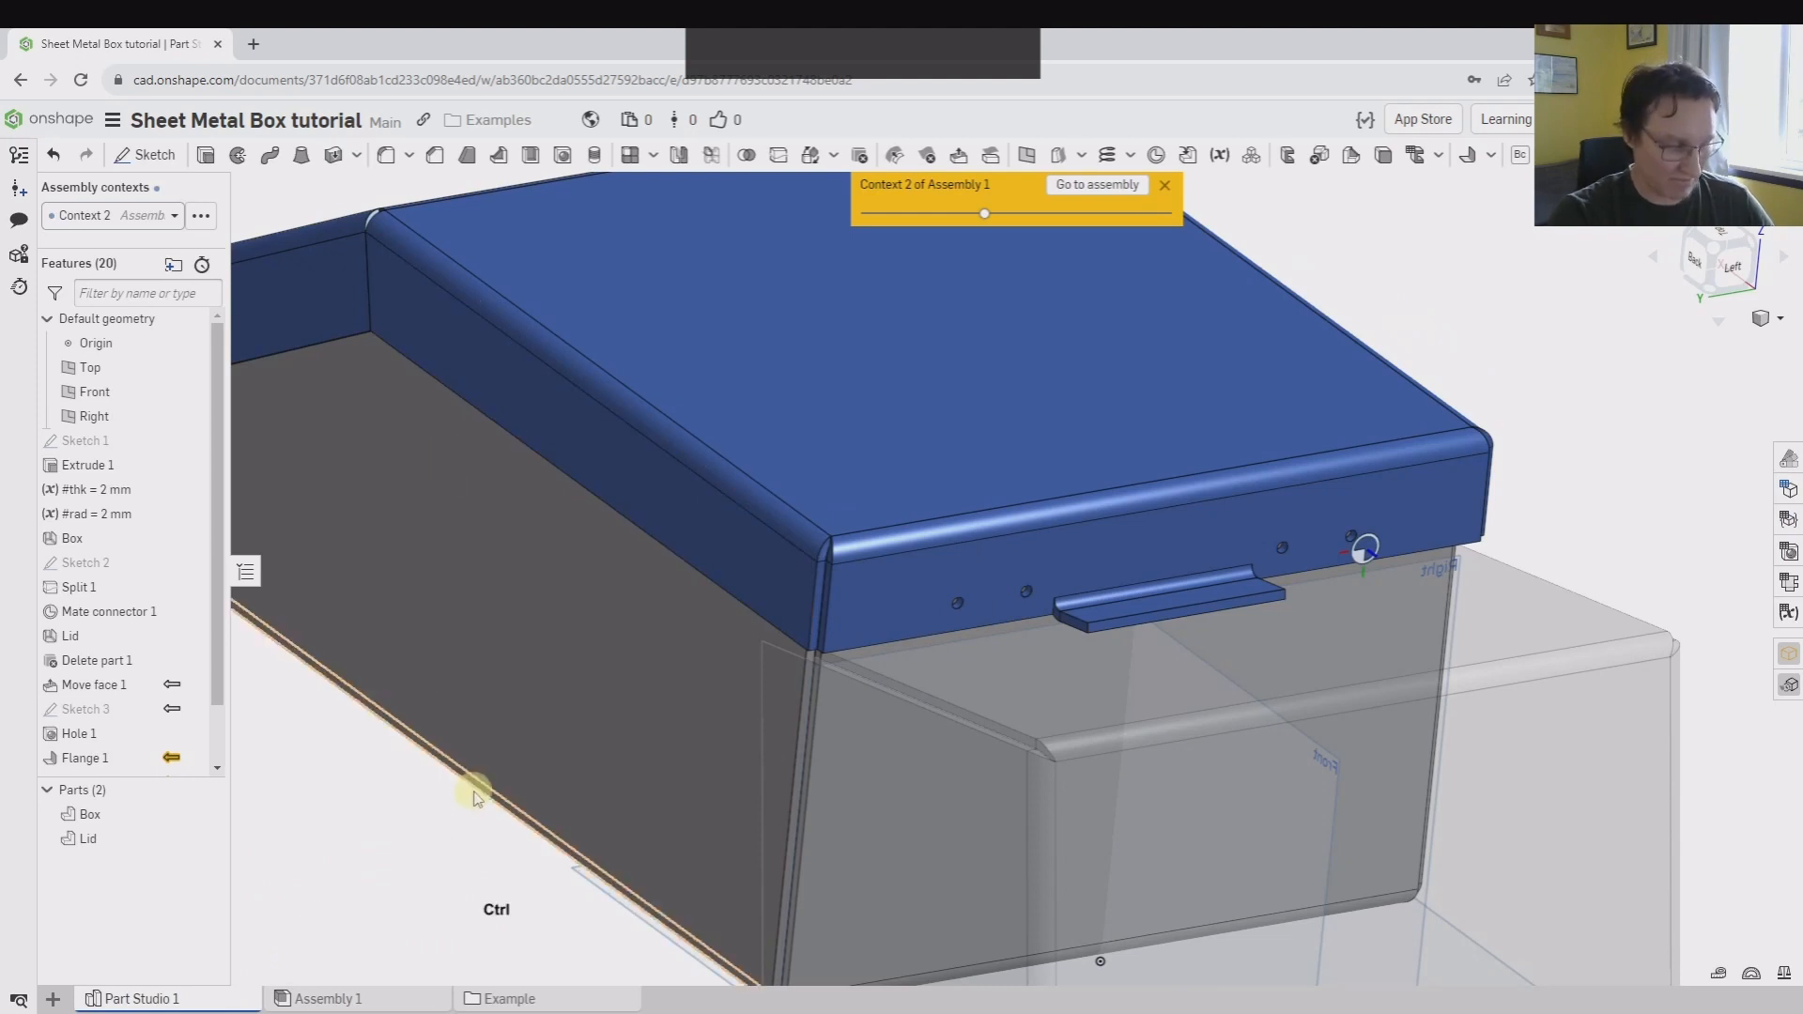
{"action": "key", "text": "ctrl+z"}
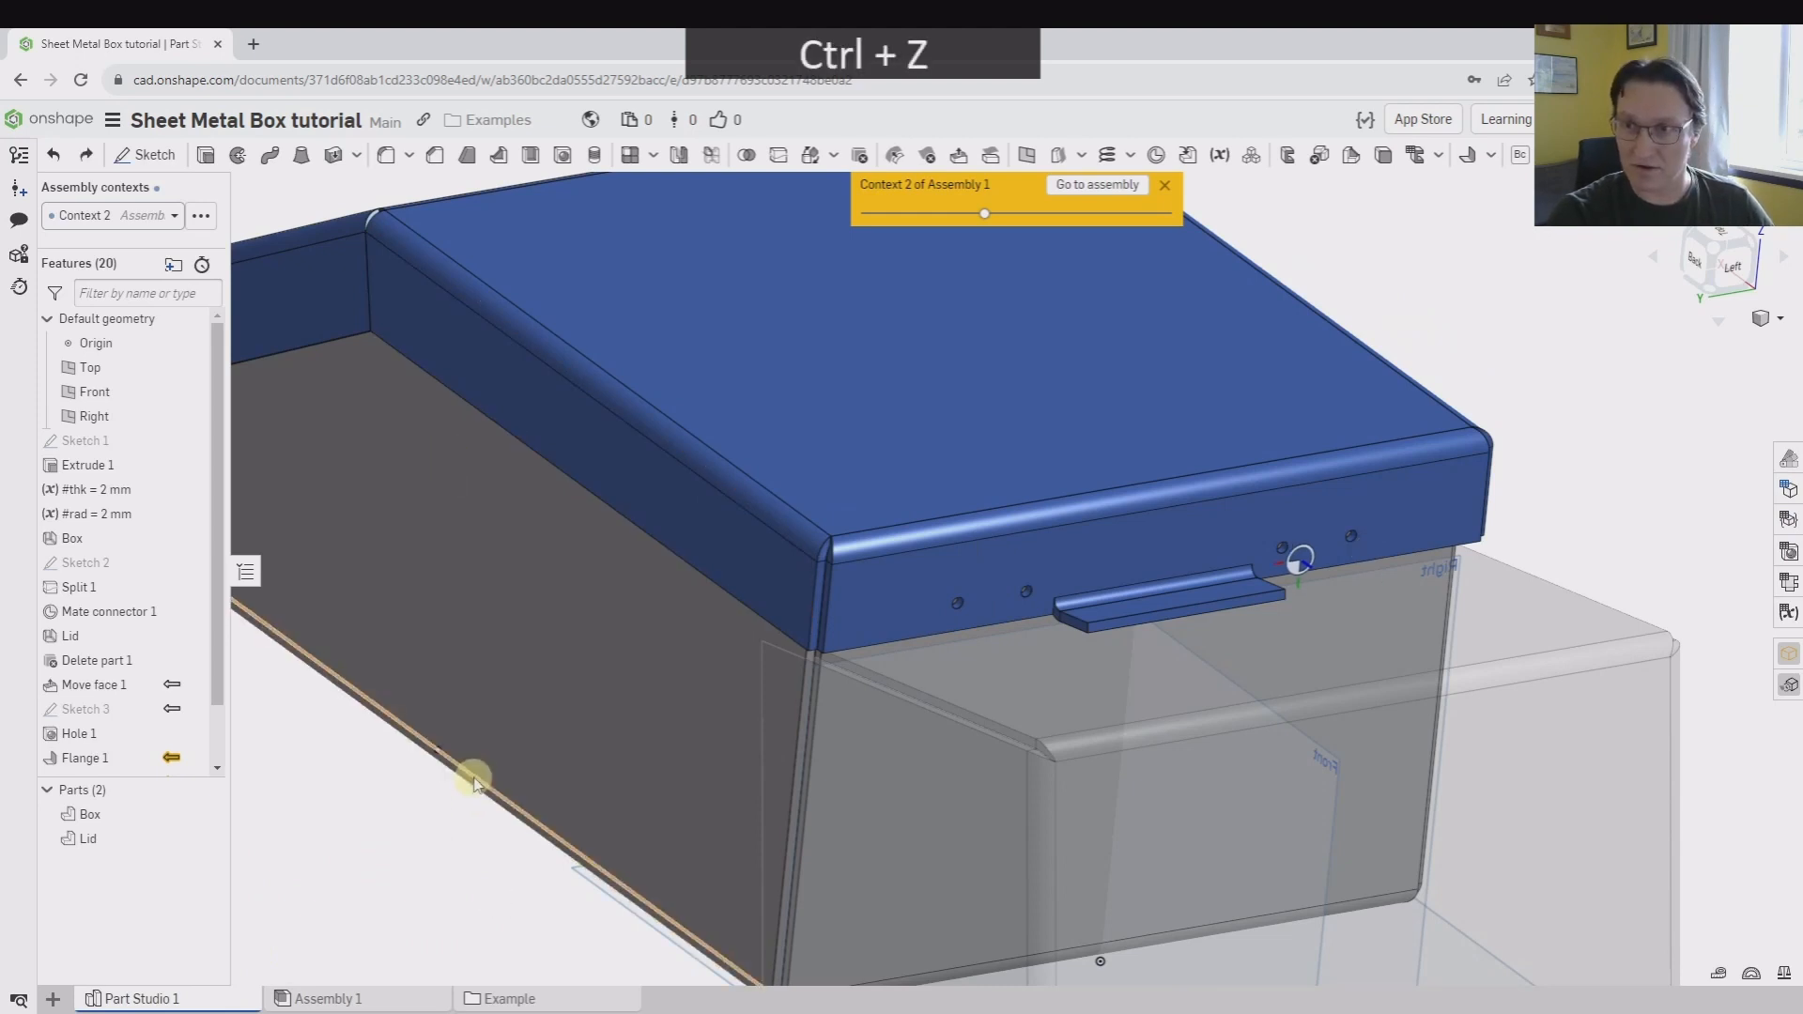
Suppress the Lid to hinge mate in the assembly and view the closed box squarely from the hinge side
{"action": "left_click", "coordinate": [364, 1000]}
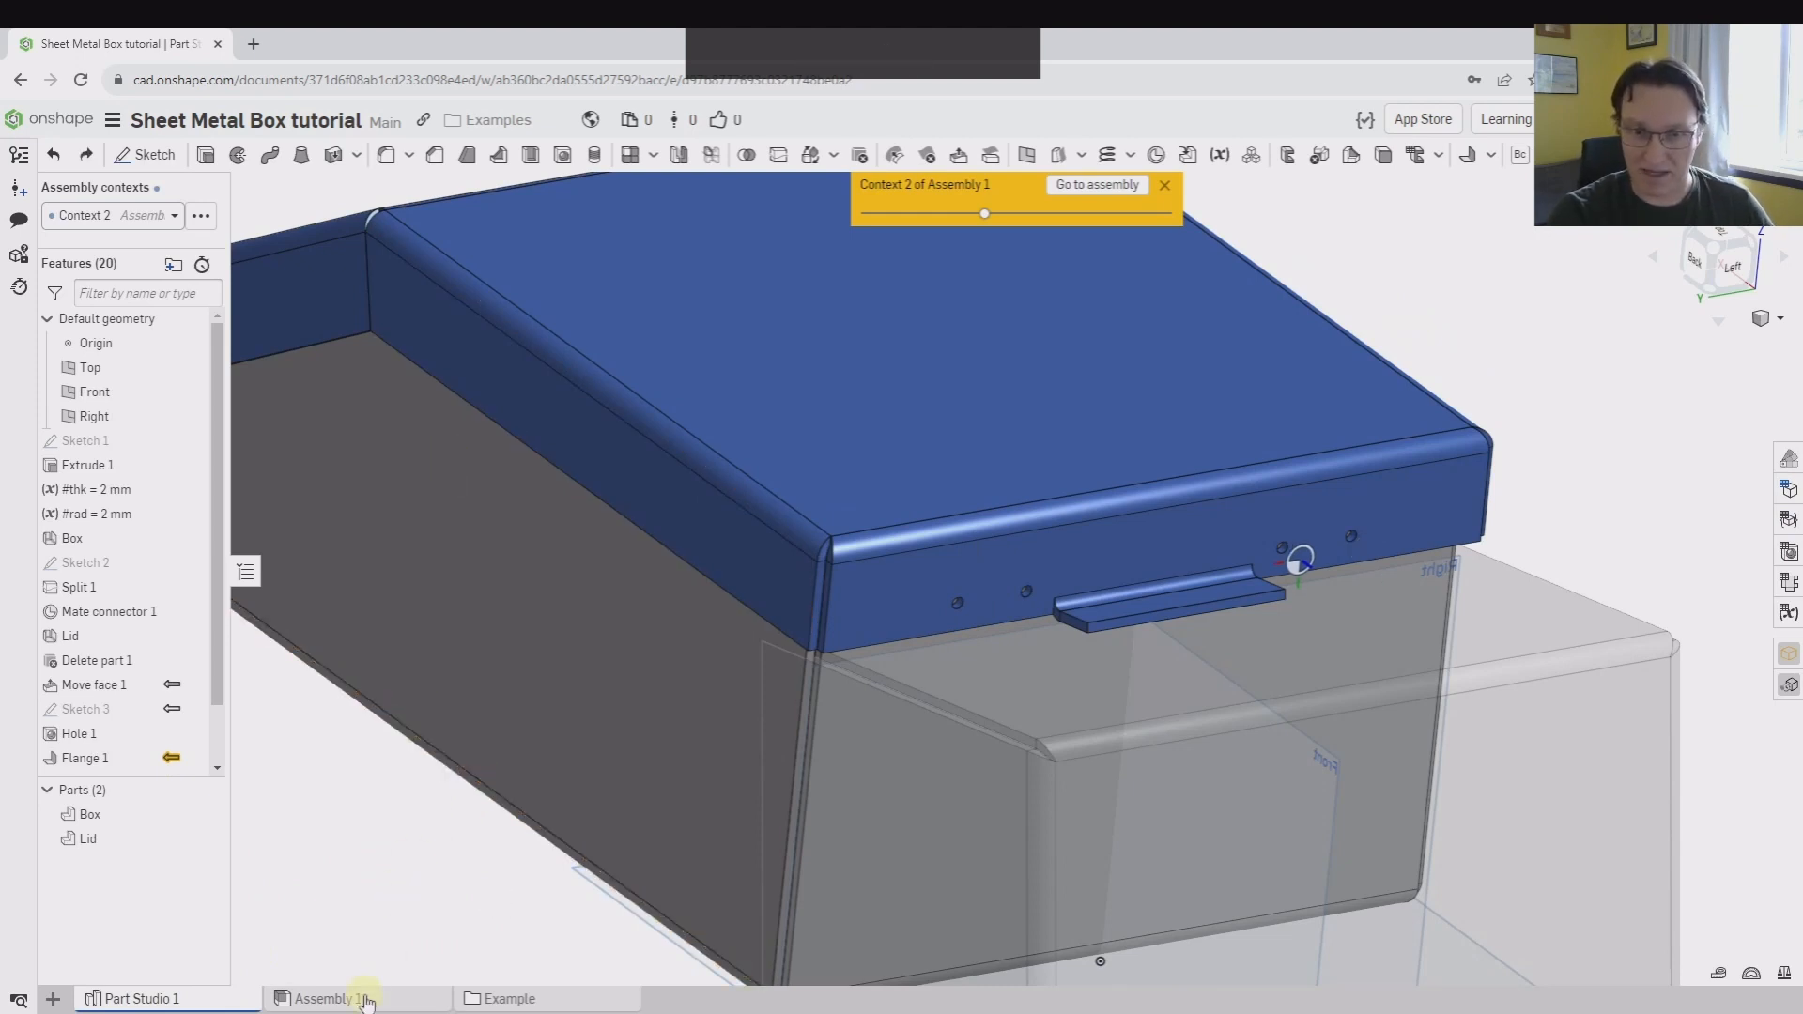
{"action": "right_click_drag", "start_coordinate": [874, 628], "coordinate": [1023, 564]}
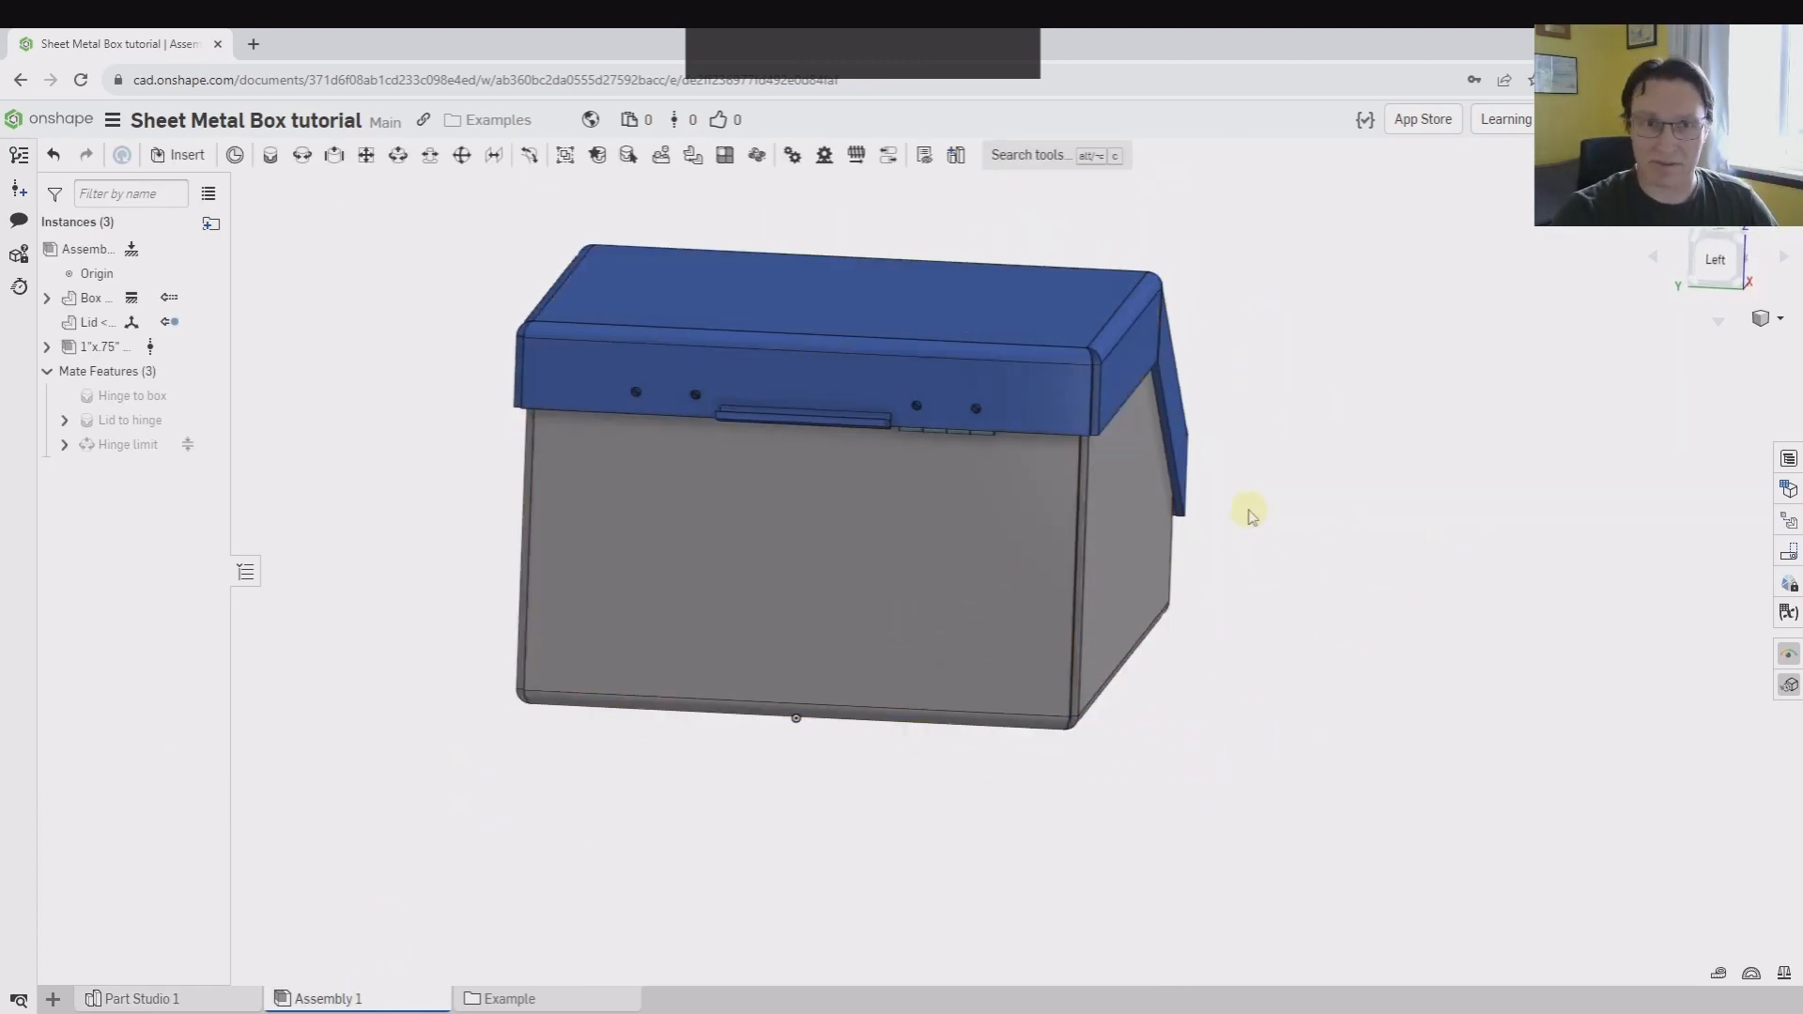
{"action": "right_click_drag", "start_coordinate": [1249, 514], "coordinate": [1259, 673]}
{"action": "right_click_drag", "start_coordinate": [523, 648], "coordinate": [525, 601]}
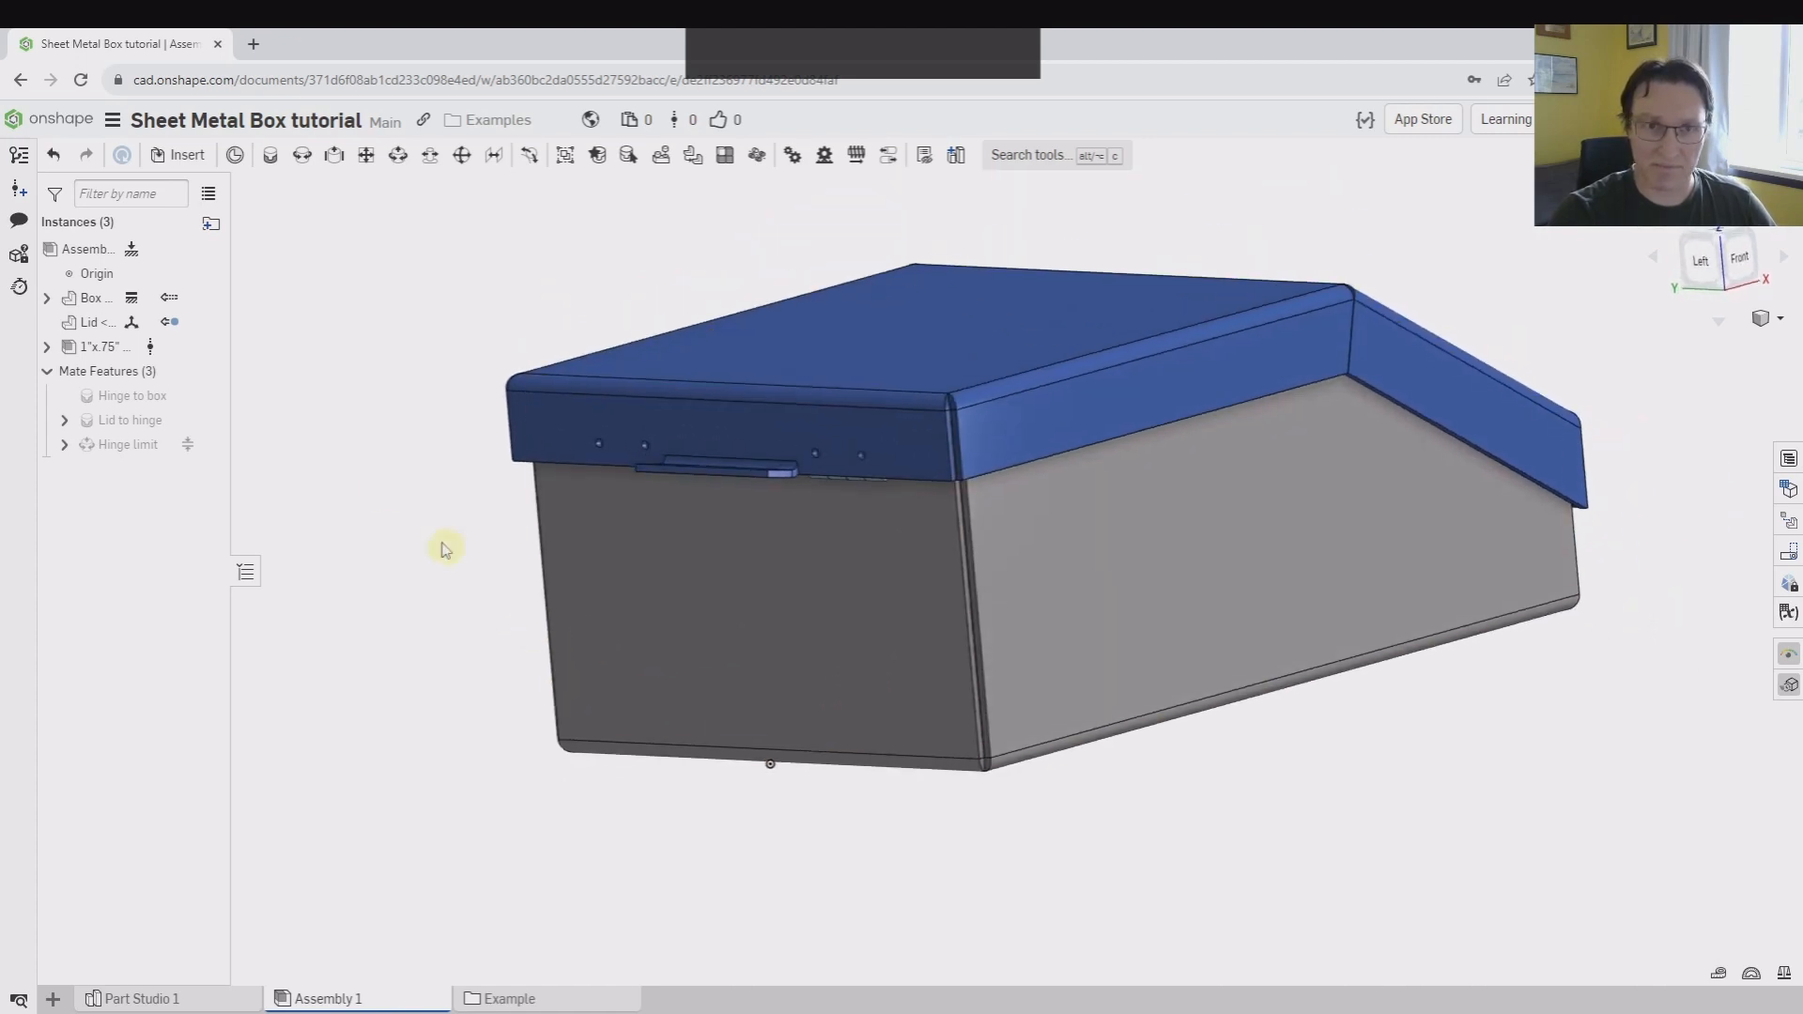
{"action": "right_click", "coordinate": [115, 425]}
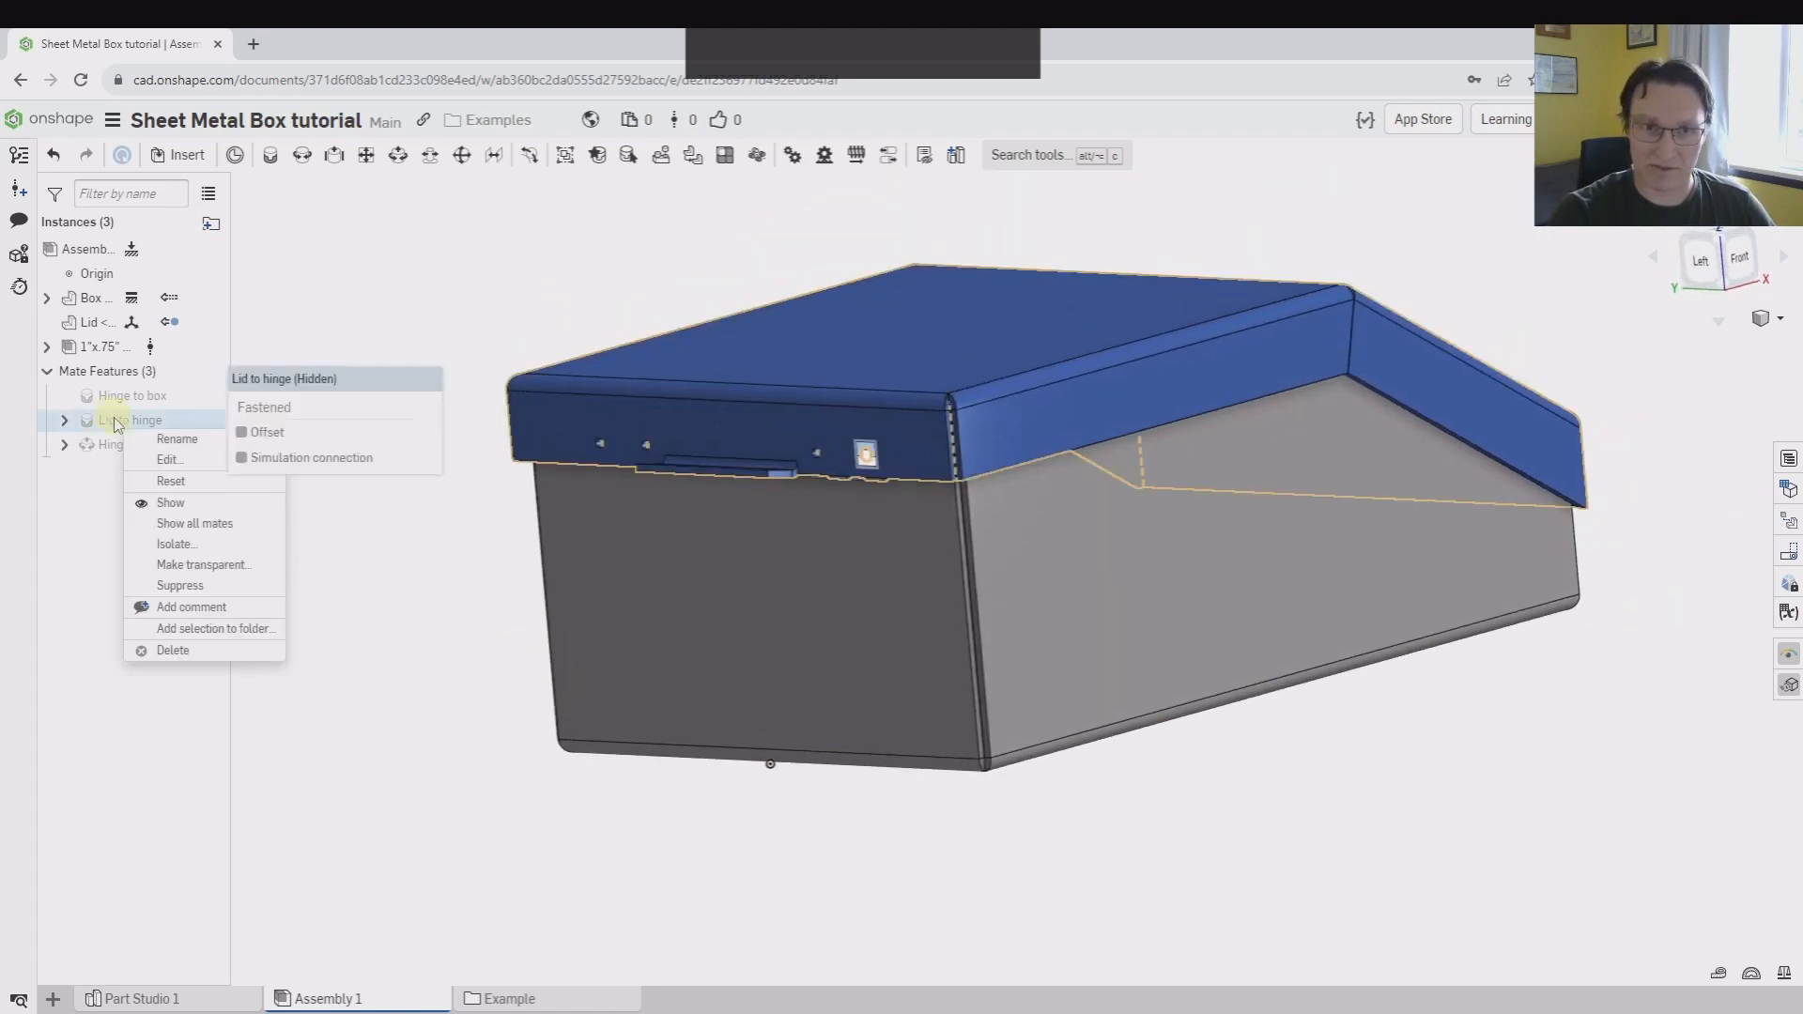
{"action": "left_click", "coordinate": [195, 585]}
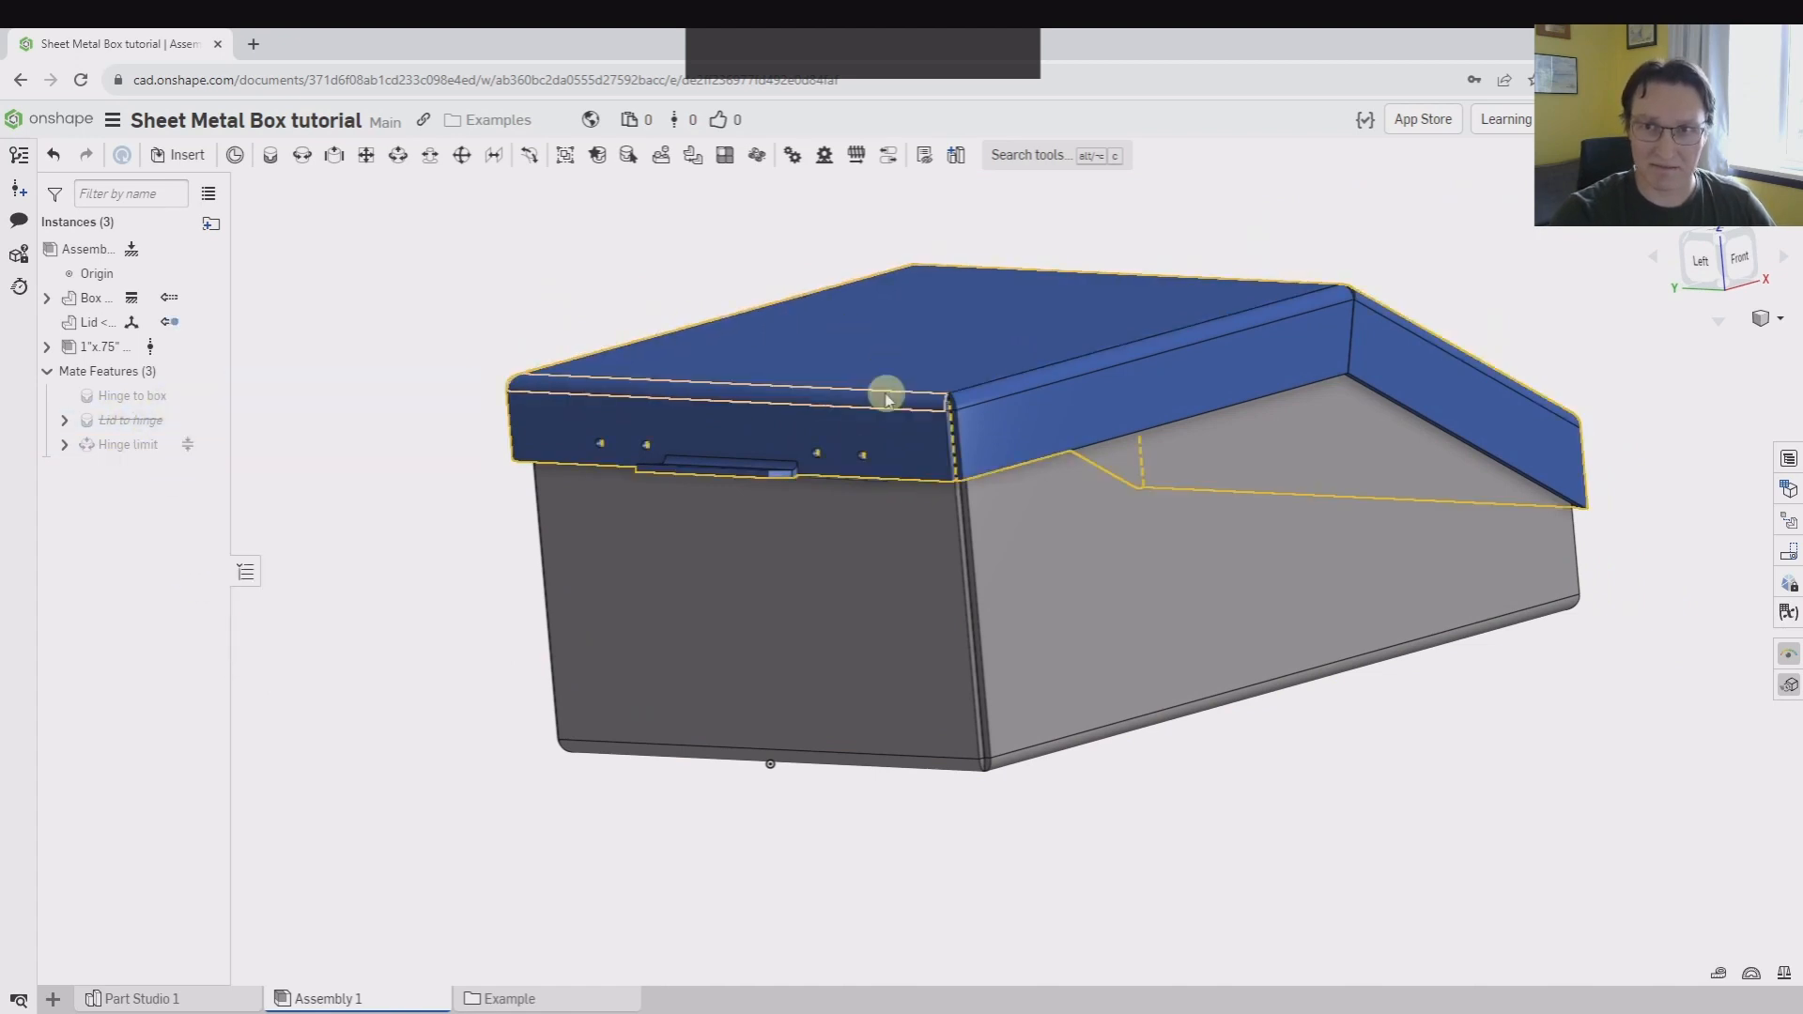
{"action": "left_click", "coordinate": [1701, 283]}
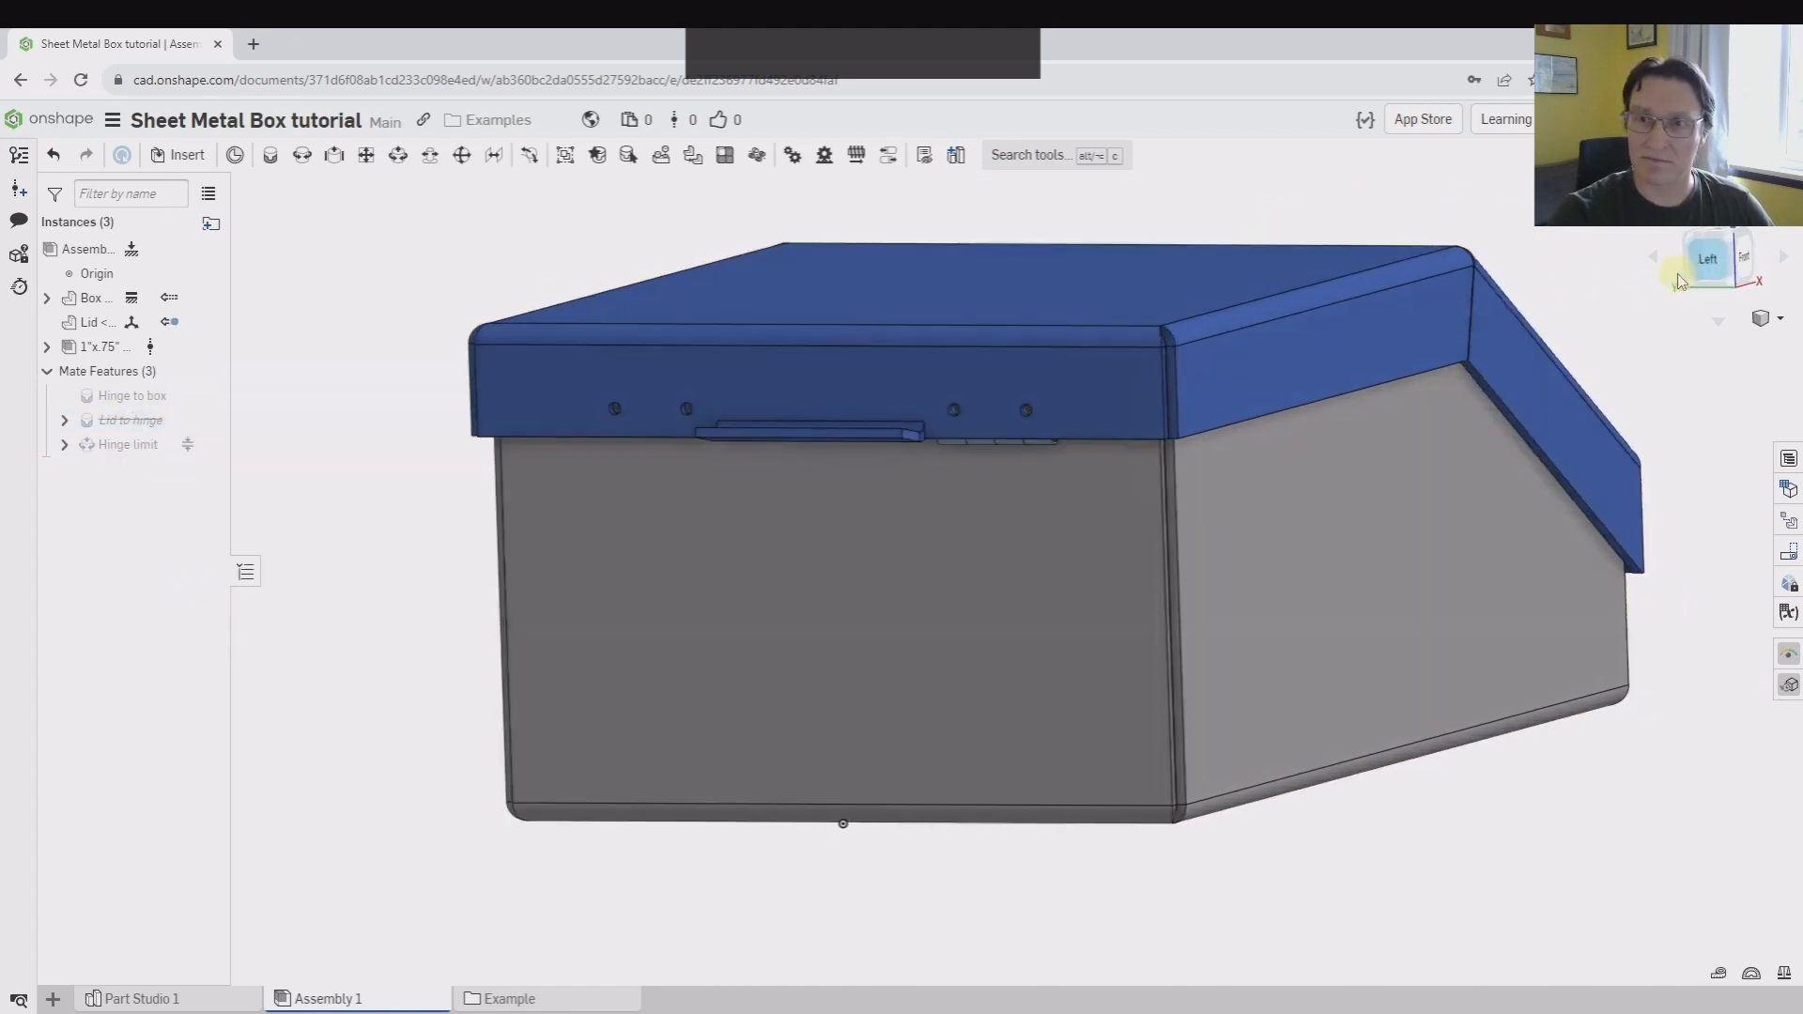
{"action": "scroll", "coordinate": [1500, 568], "scroll_direction": "down", "scroll_amount": 3}
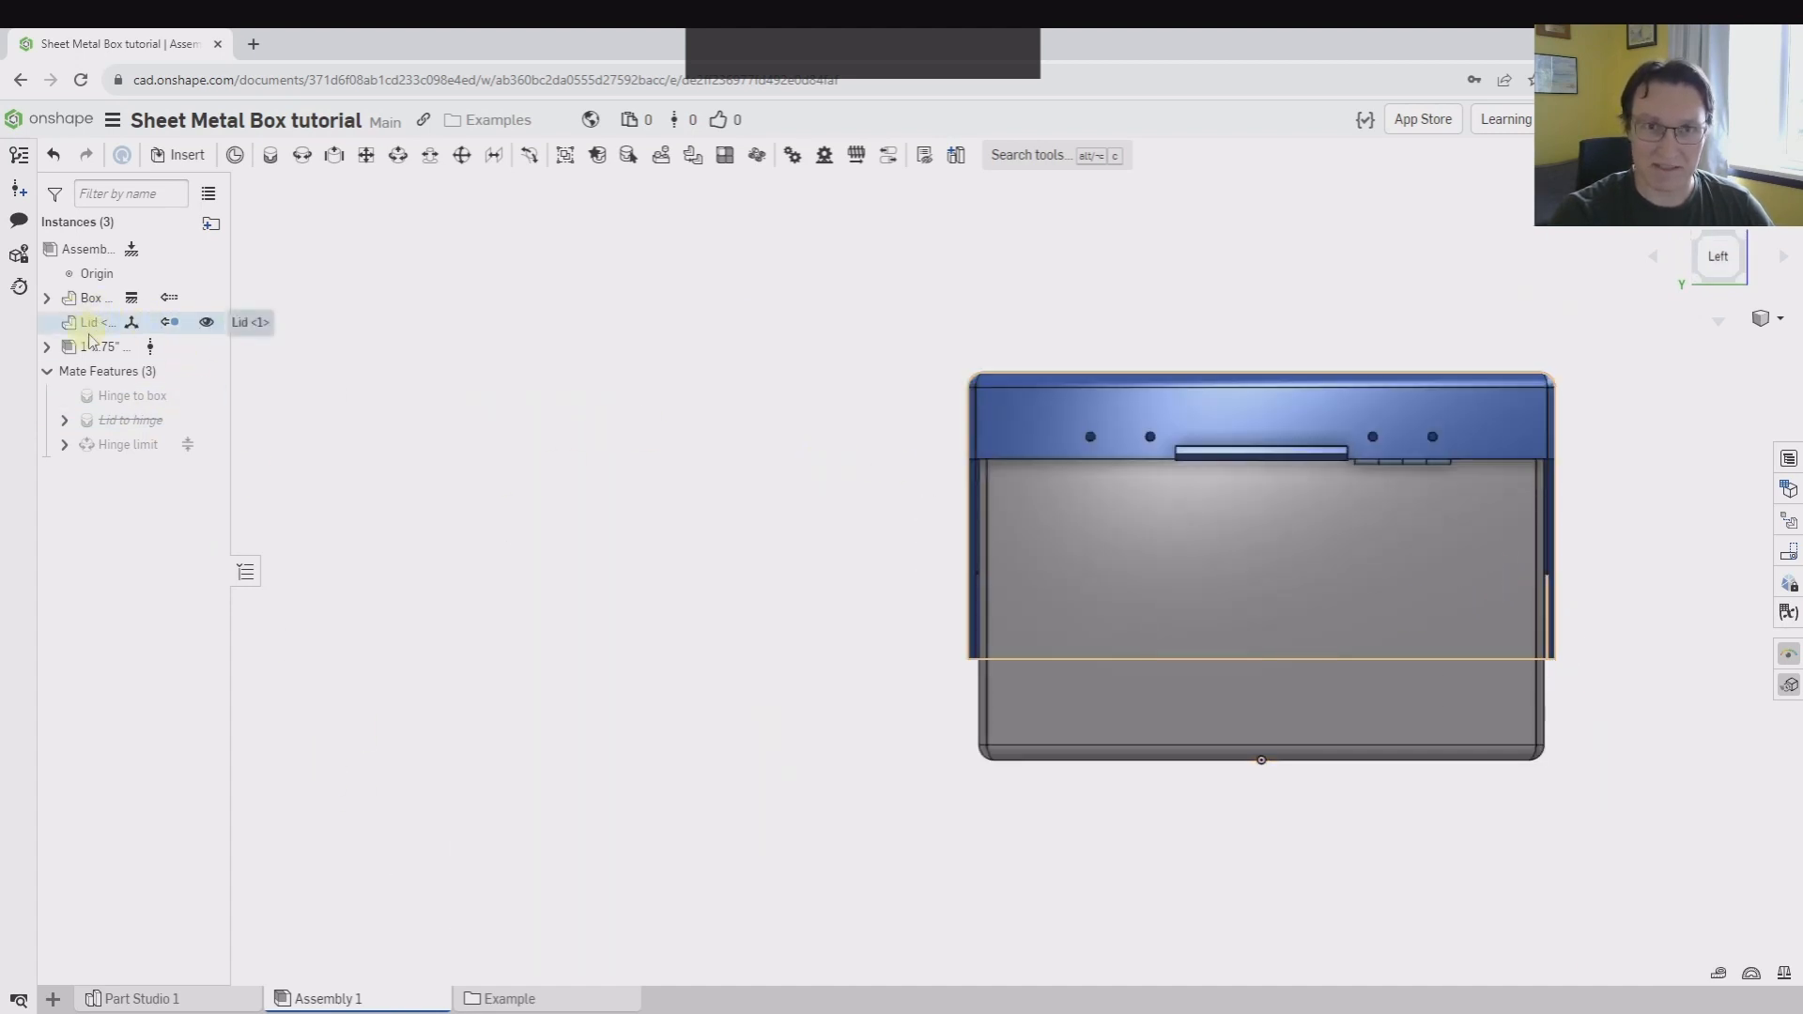
Offset Mate connector 1 by -15 mm along X in the part studio
{"action": "left_click", "coordinate": [167, 1001]}
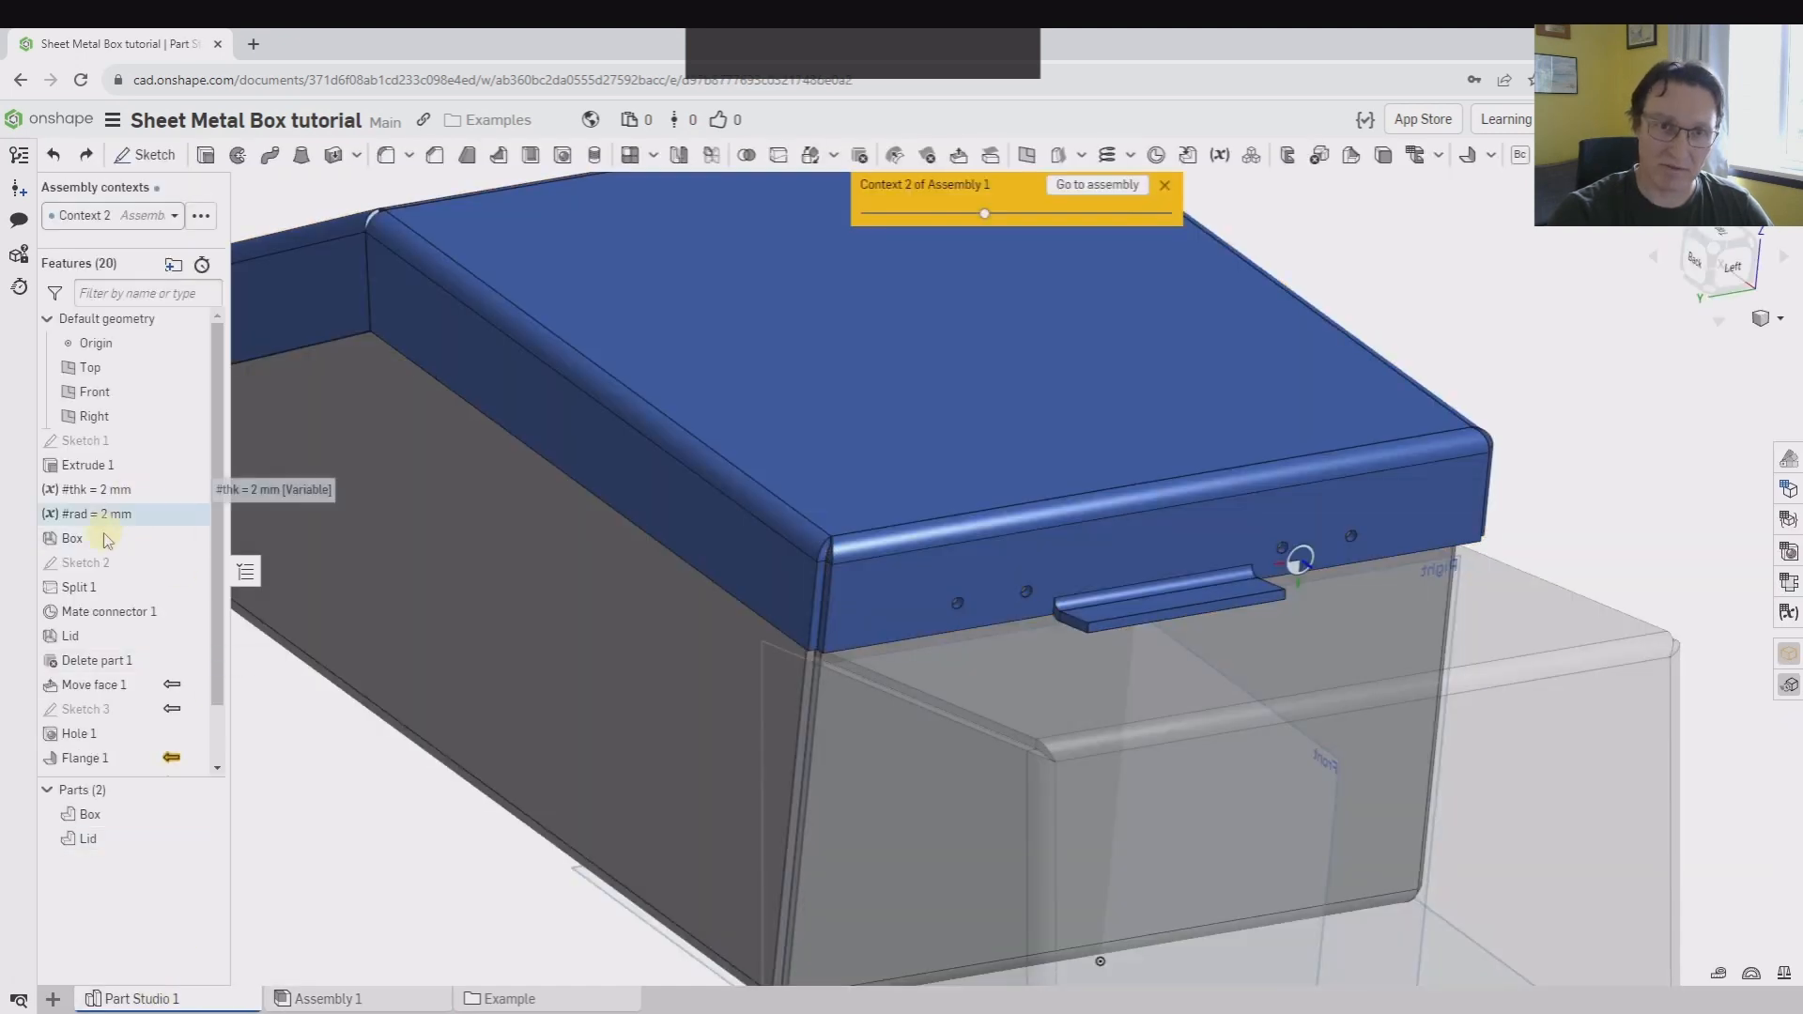
{"action": "double_click", "coordinate": [108, 611]}
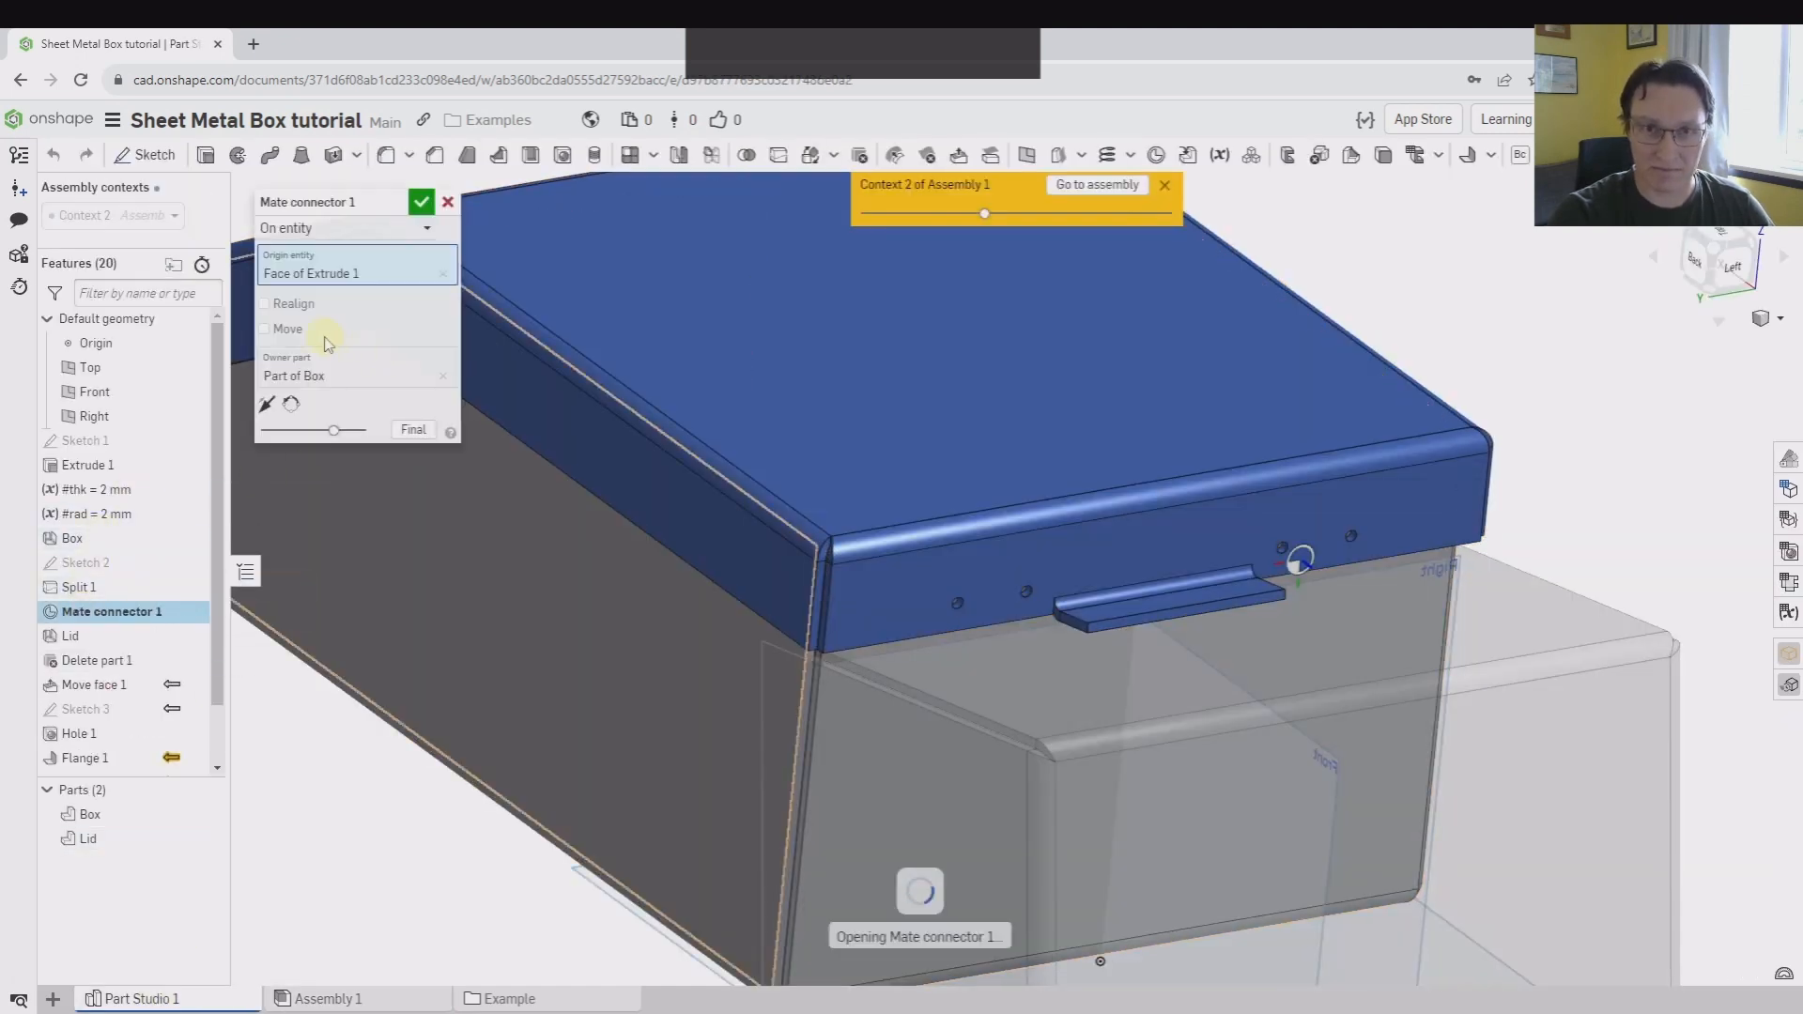
{"action": "left_click", "coordinate": [265, 329]}
{"action": "left_click", "coordinate": [395, 353]}
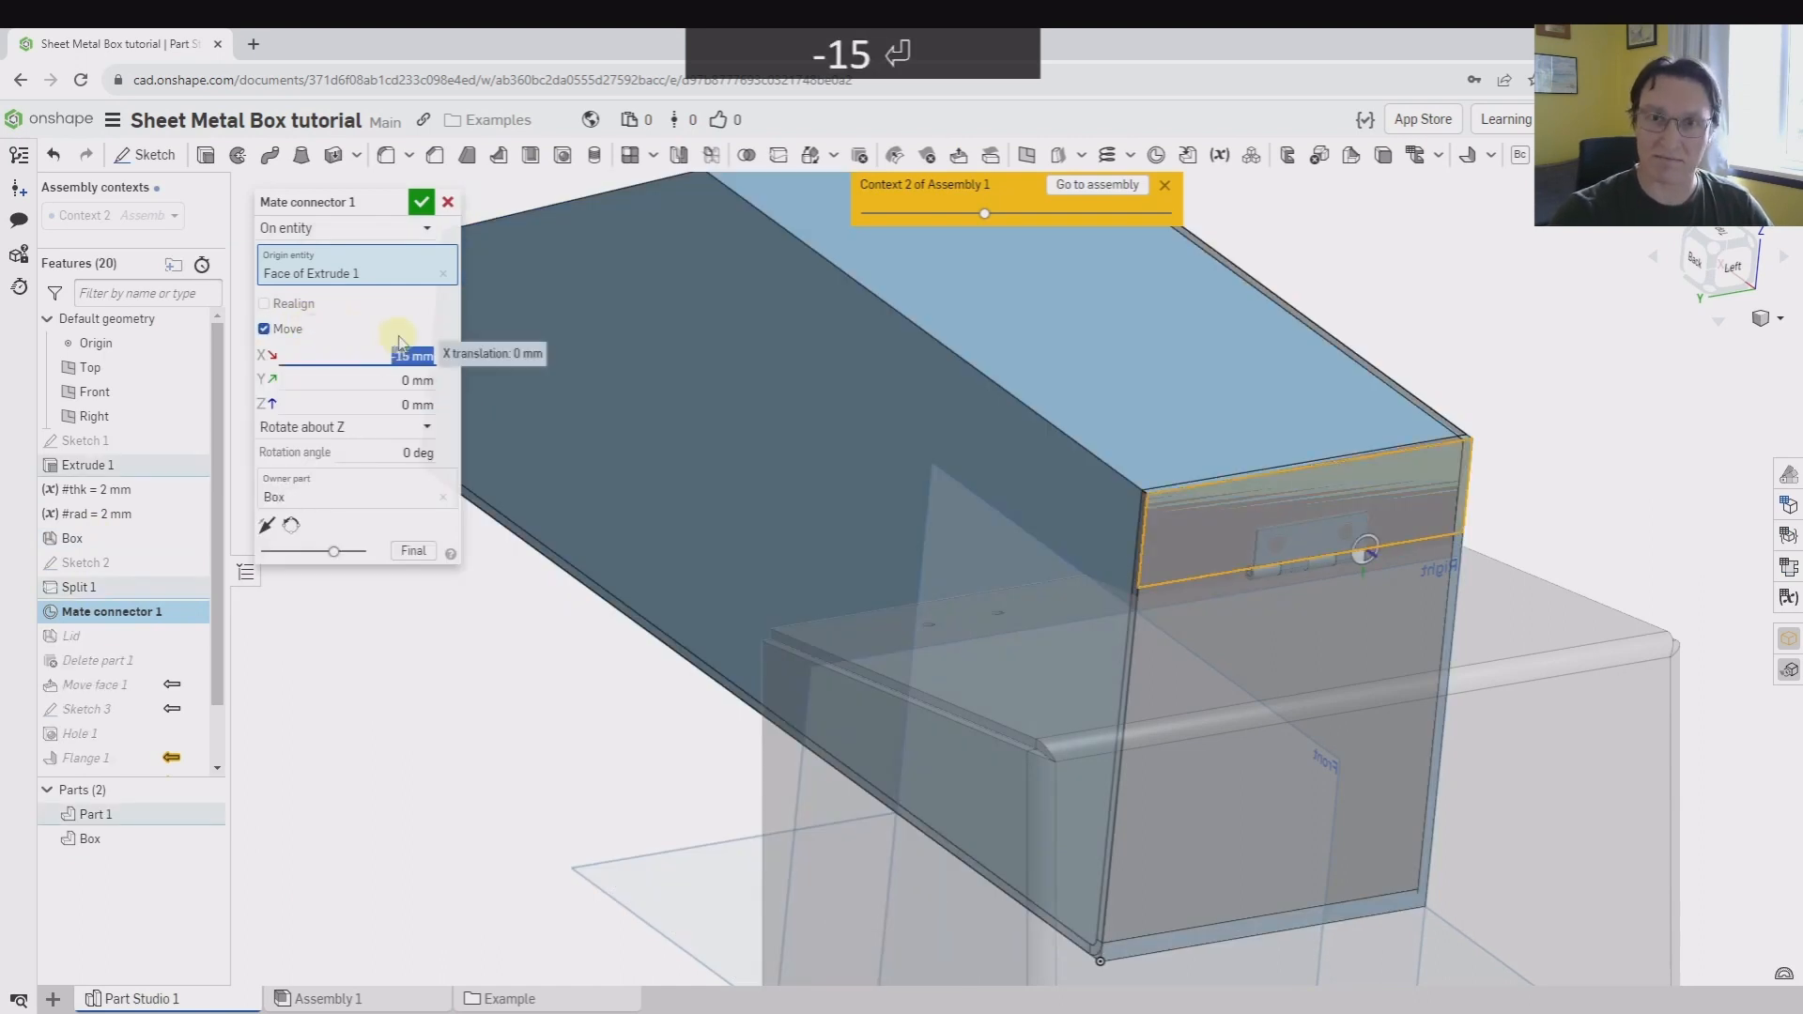
{"action": "left_click", "coordinate": [421, 205]}
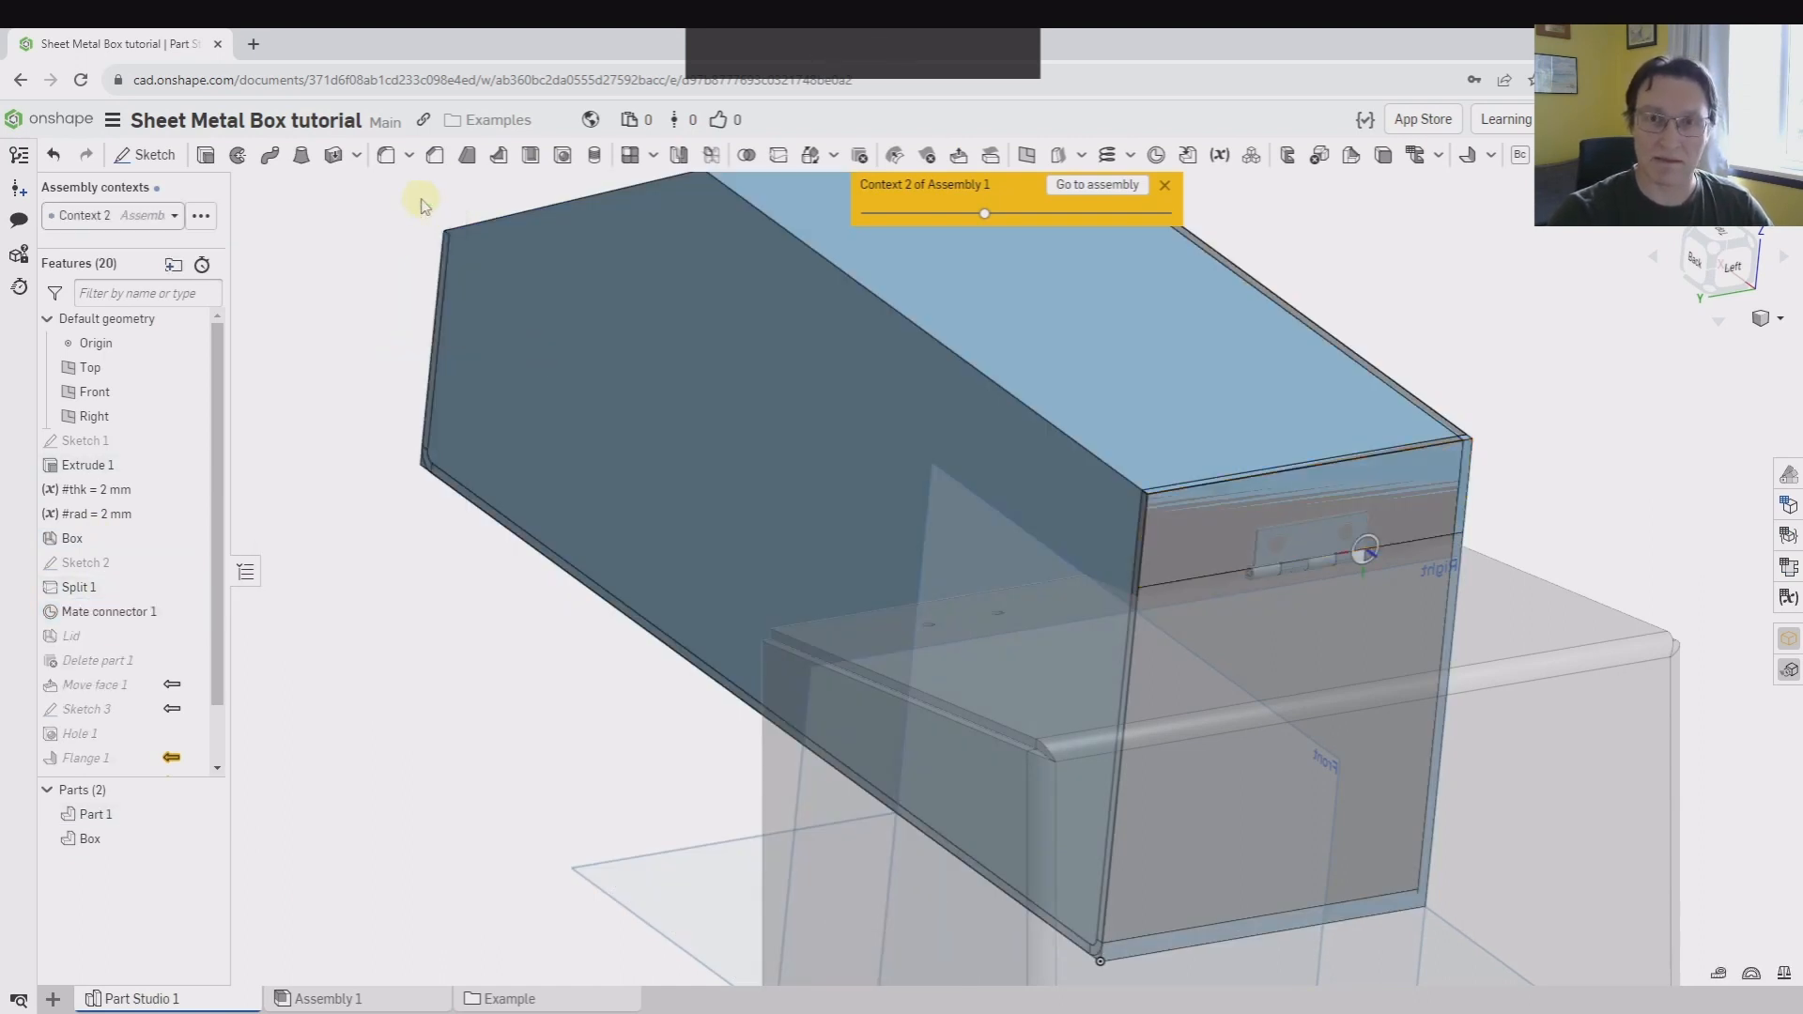
Update Context 1 of the lid in the assembly to match the moved hinge
{"action": "left_click", "coordinate": [330, 1001]}
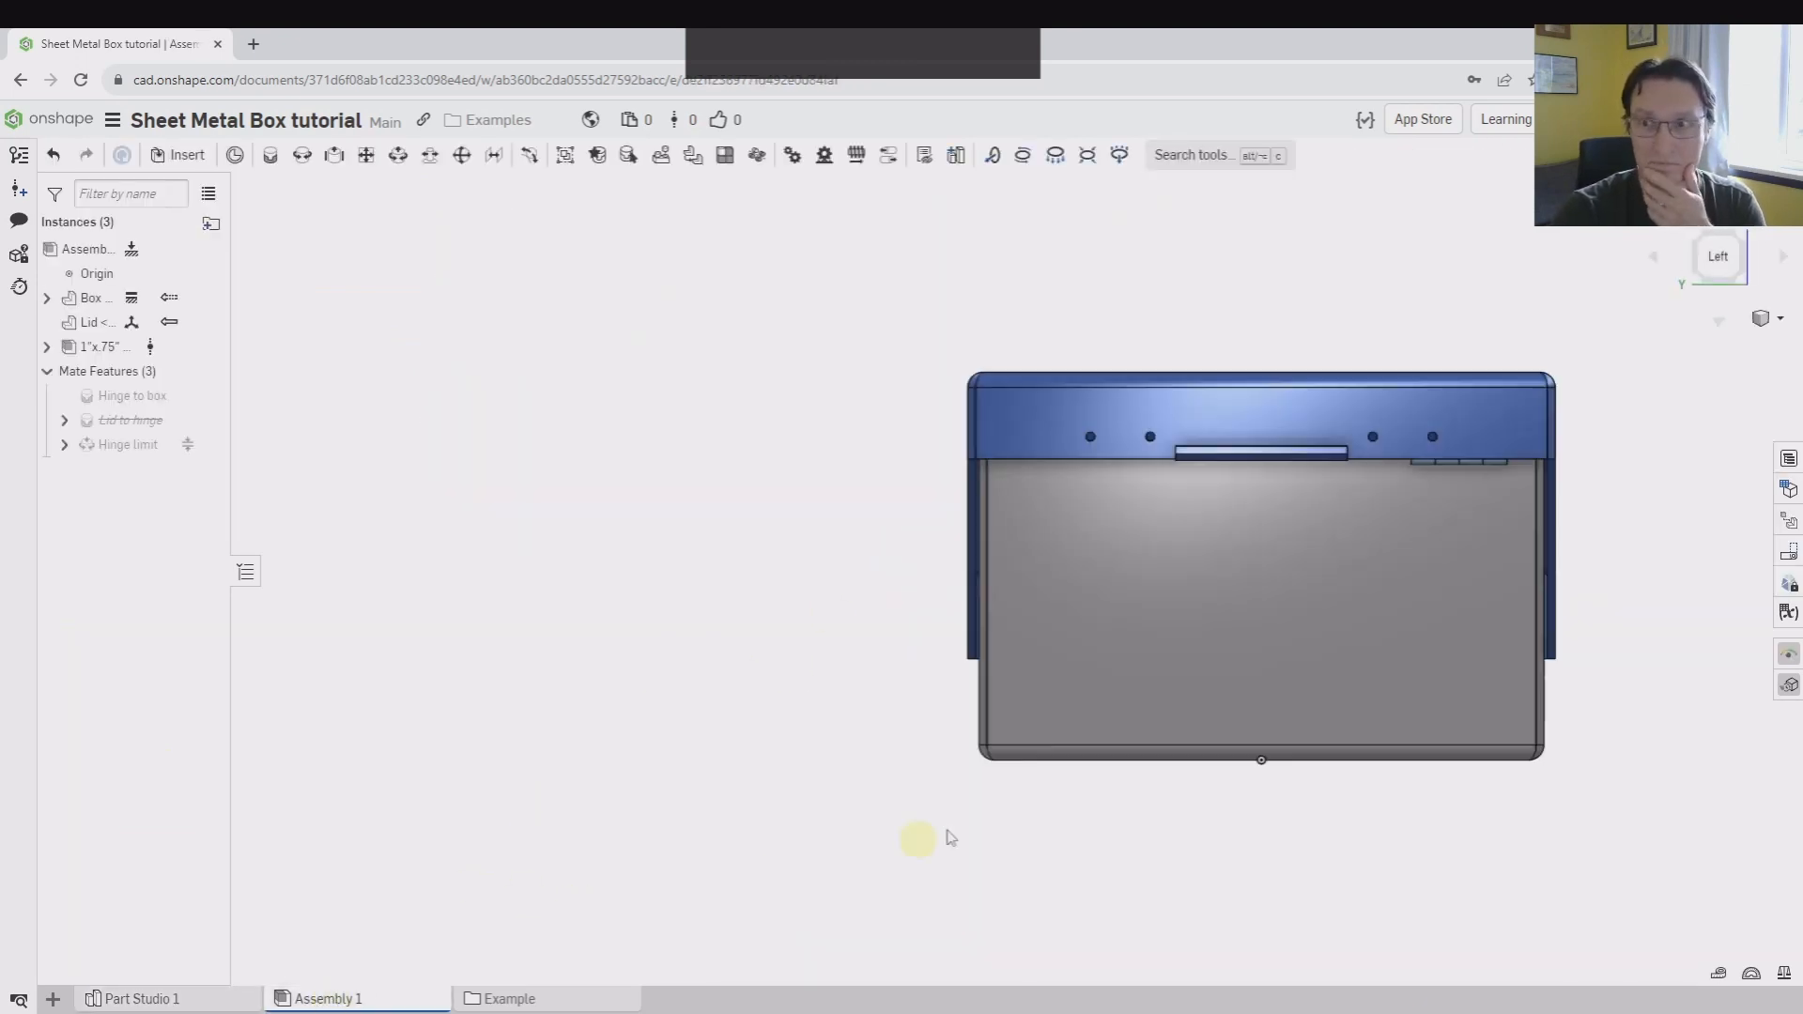
{"action": "scroll", "coordinate": [1502, 416], "scroll_direction": "down", "scroll_amount": 4}
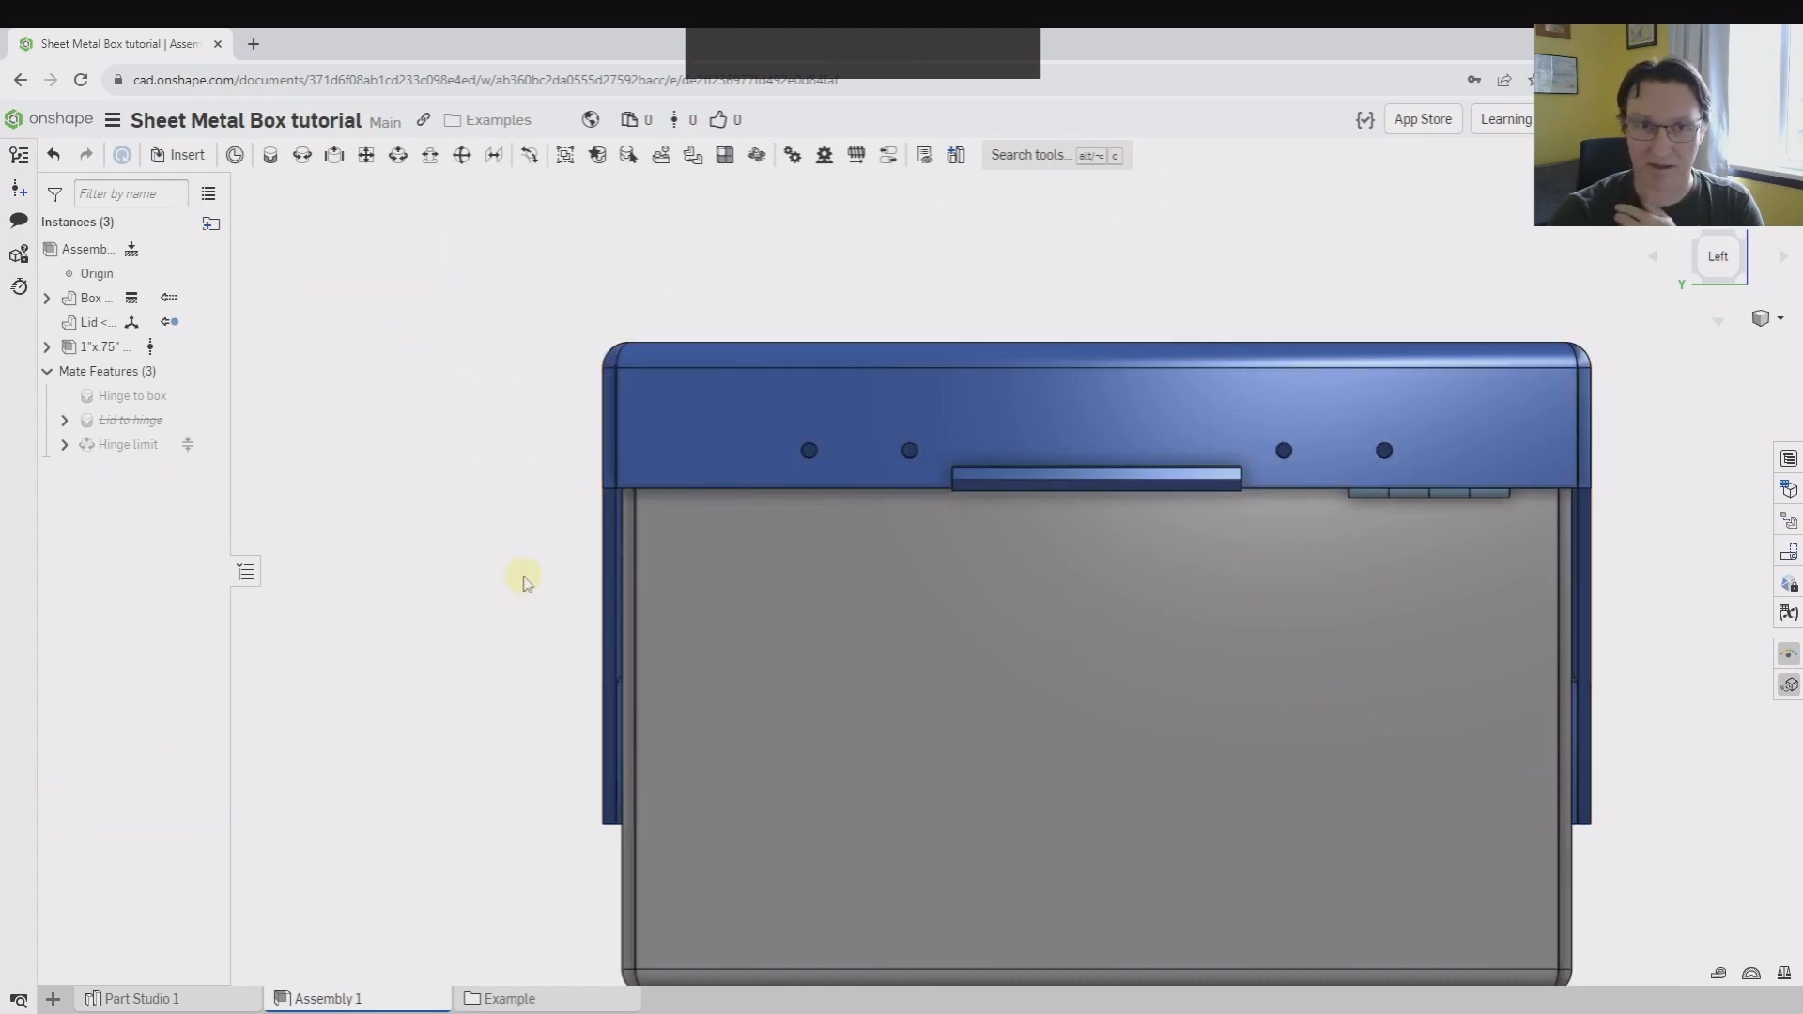
{"action": "right_click", "coordinate": [106, 330]}
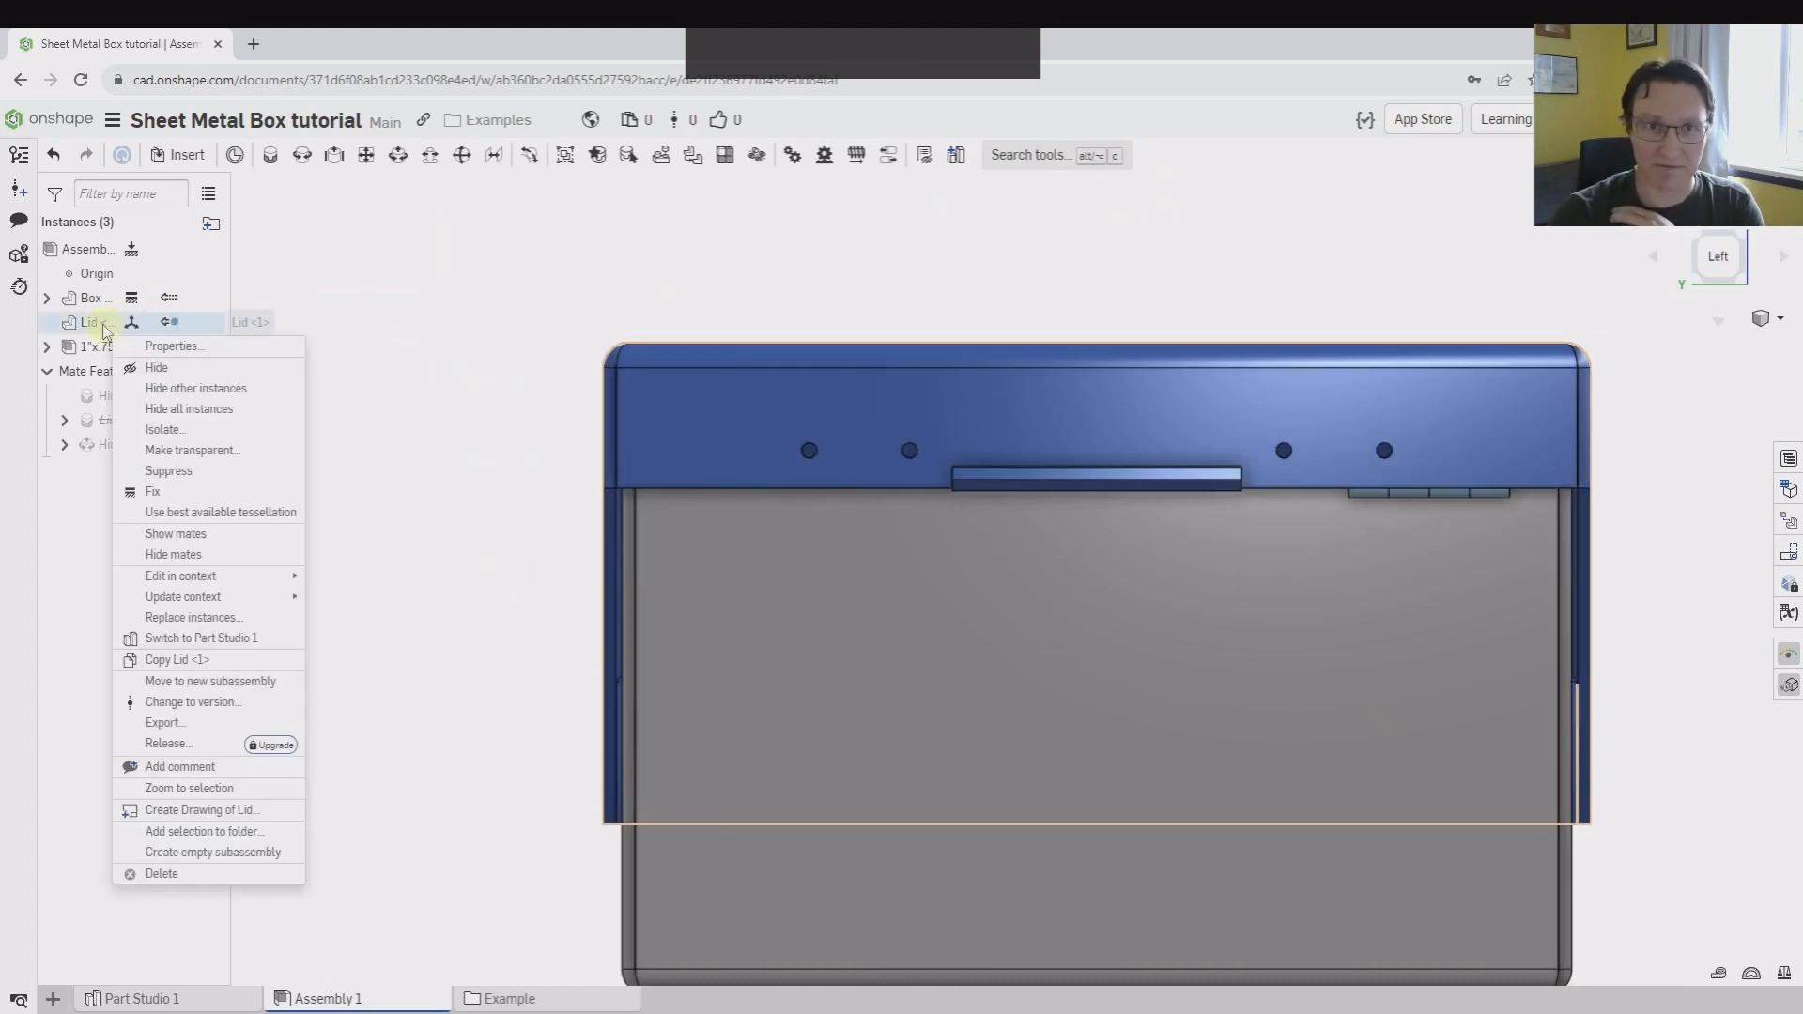
{"action": "mouse_move", "coordinate": [195, 597]}
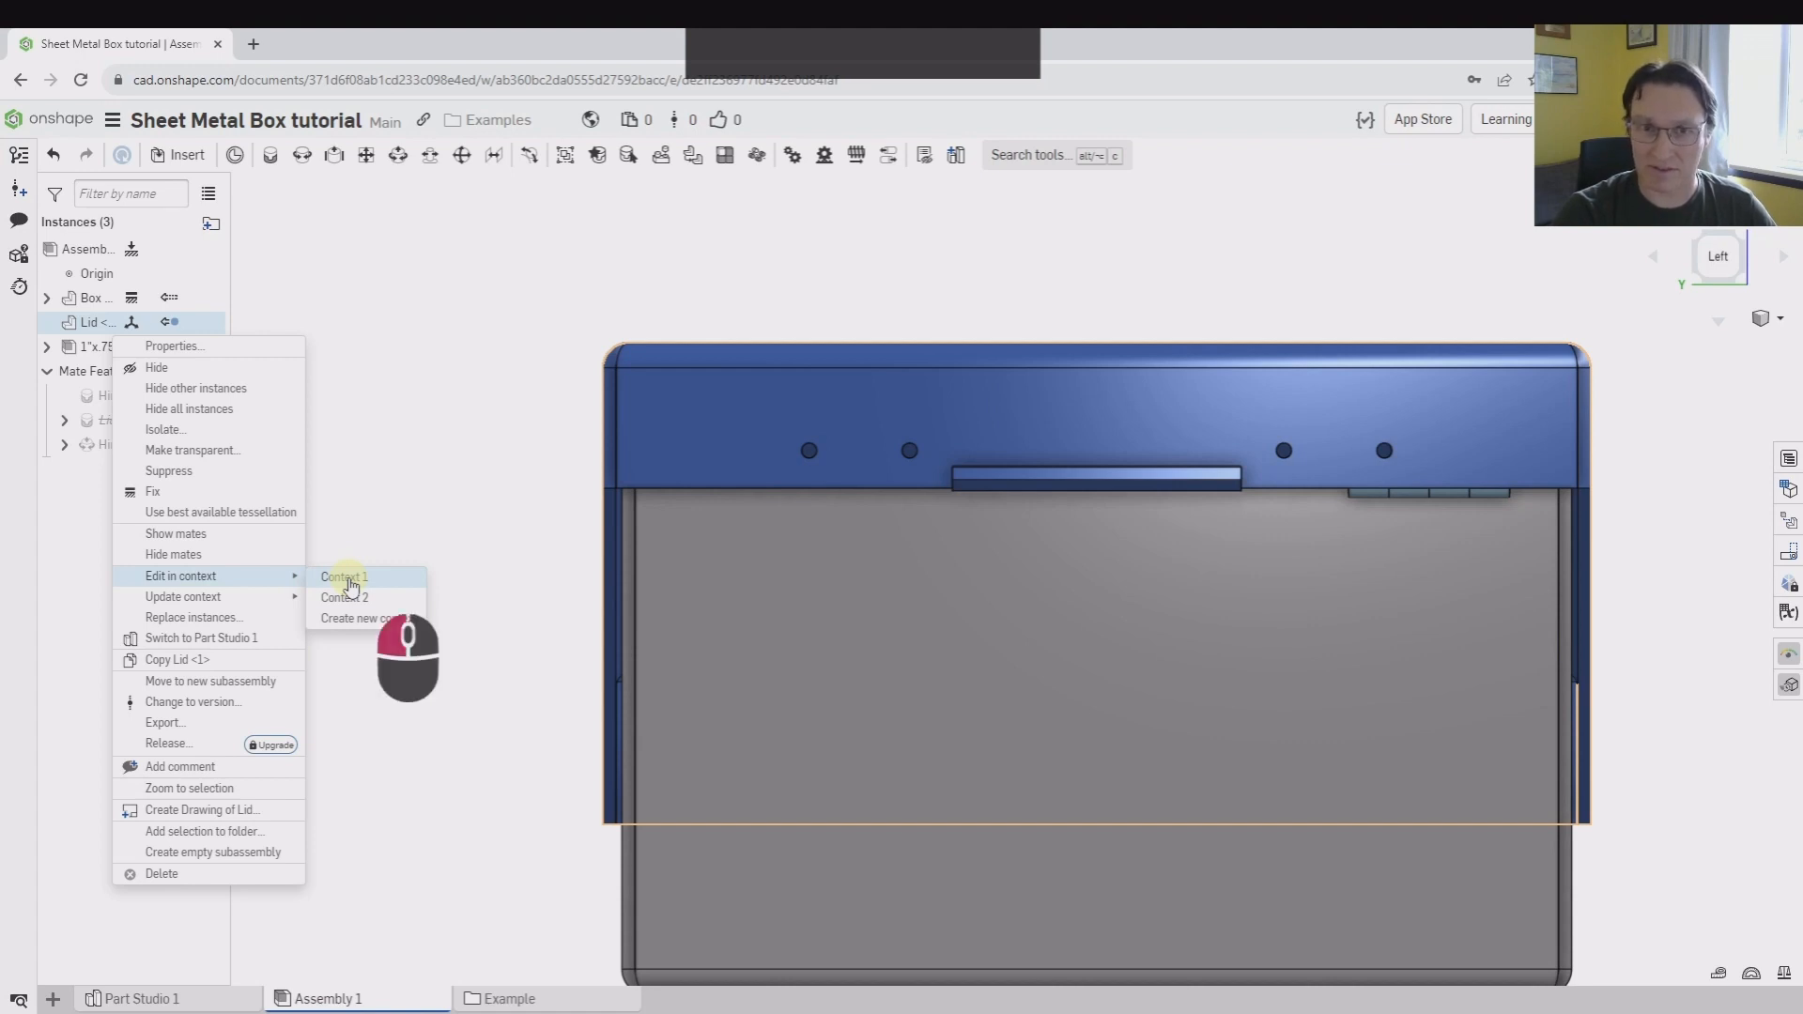
{"action": "left_click", "coordinate": [406, 476]}
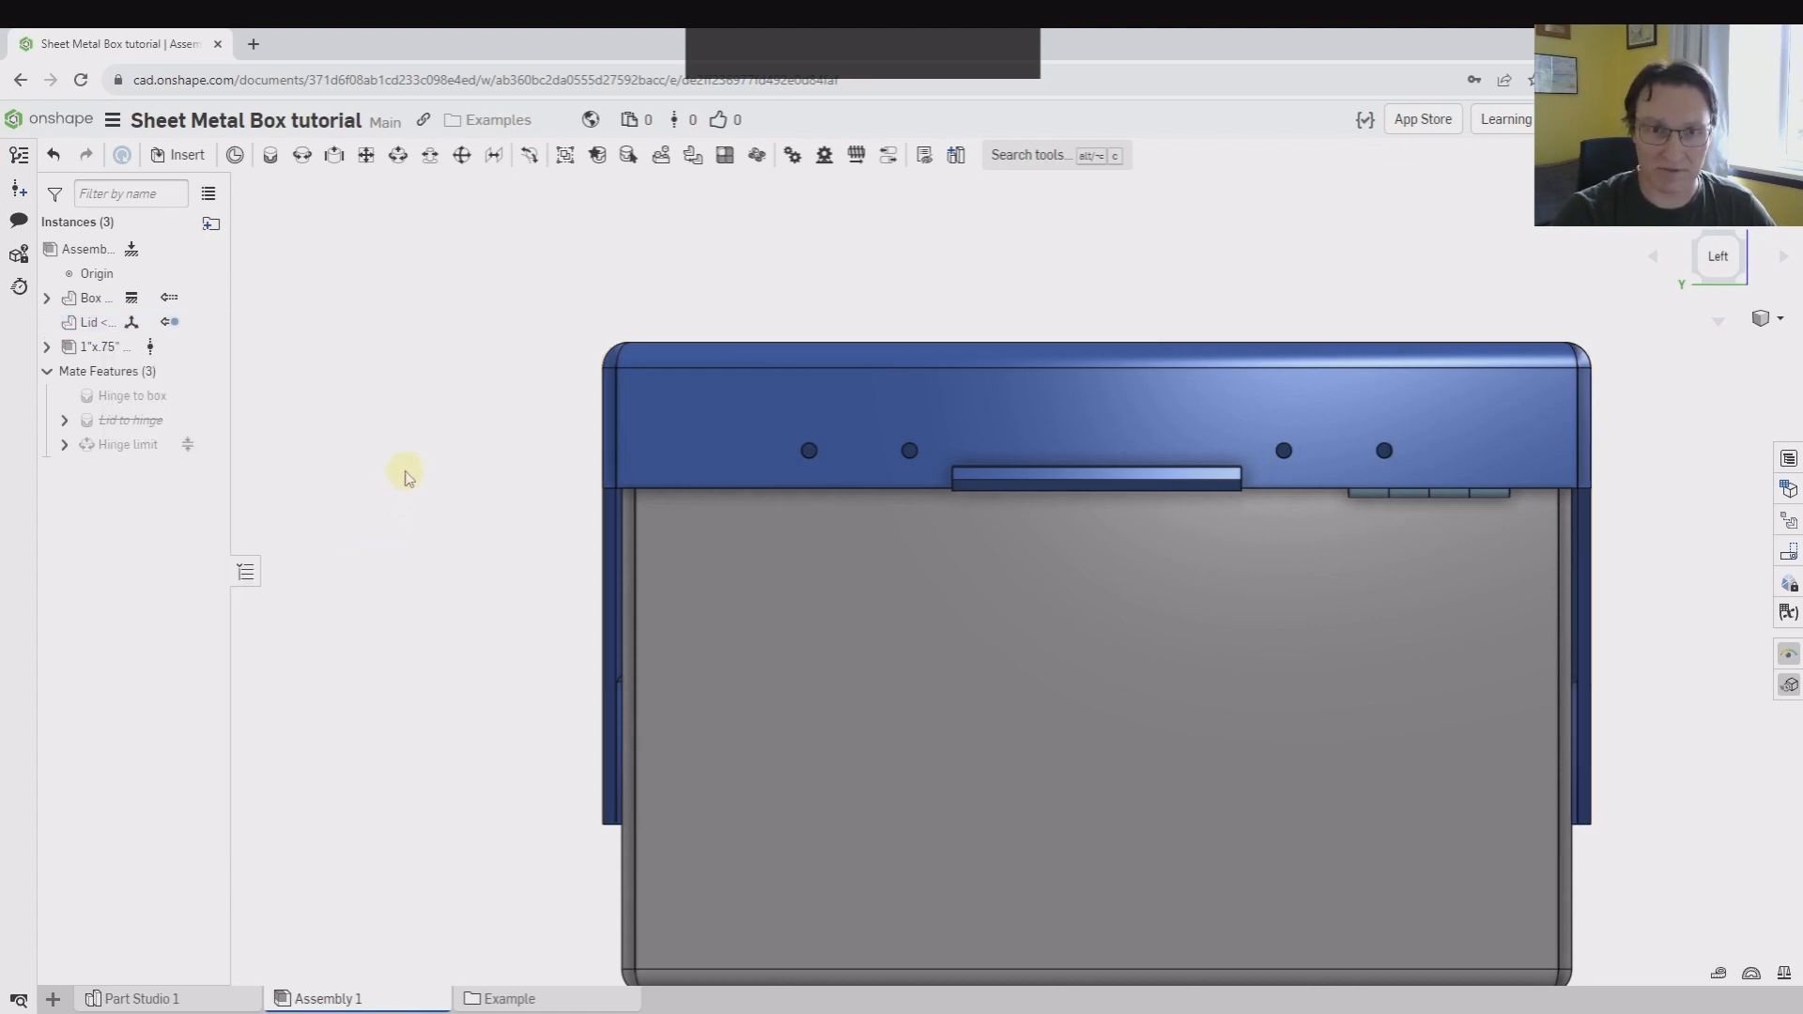
{"action": "right_click", "coordinate": [141, 322]}
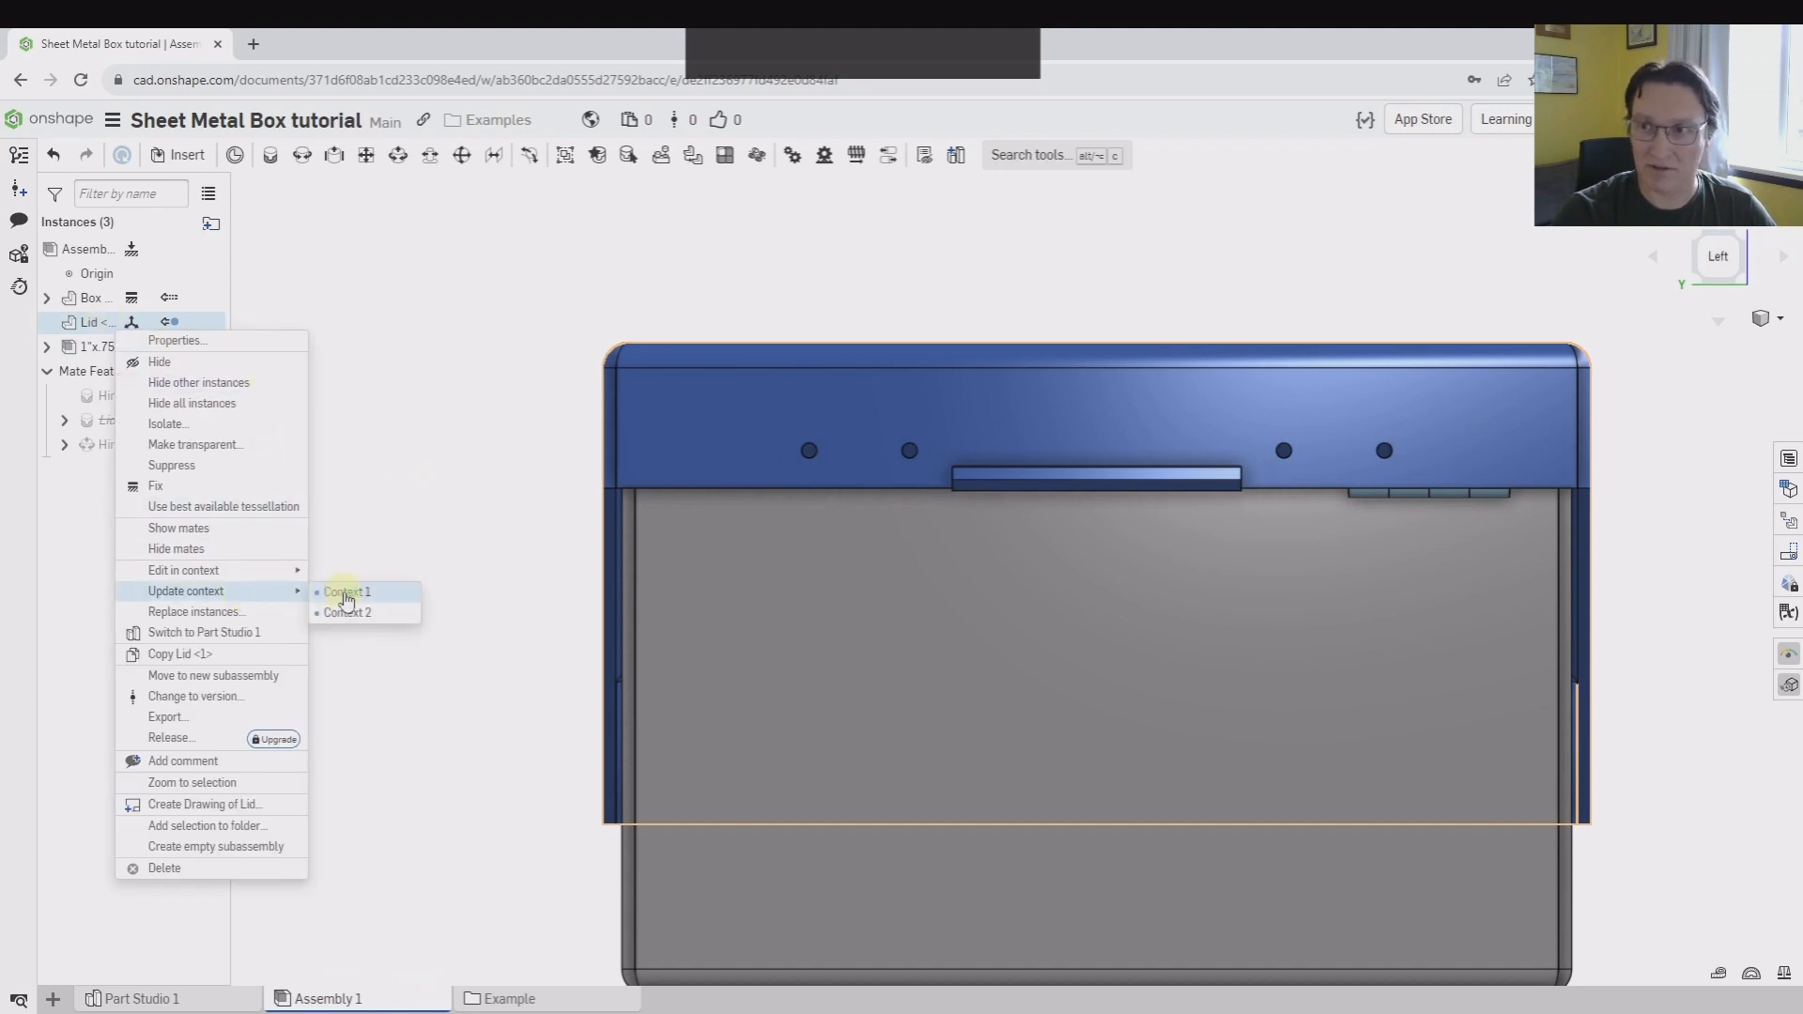
{"action": "left_click", "coordinate": [347, 593]}
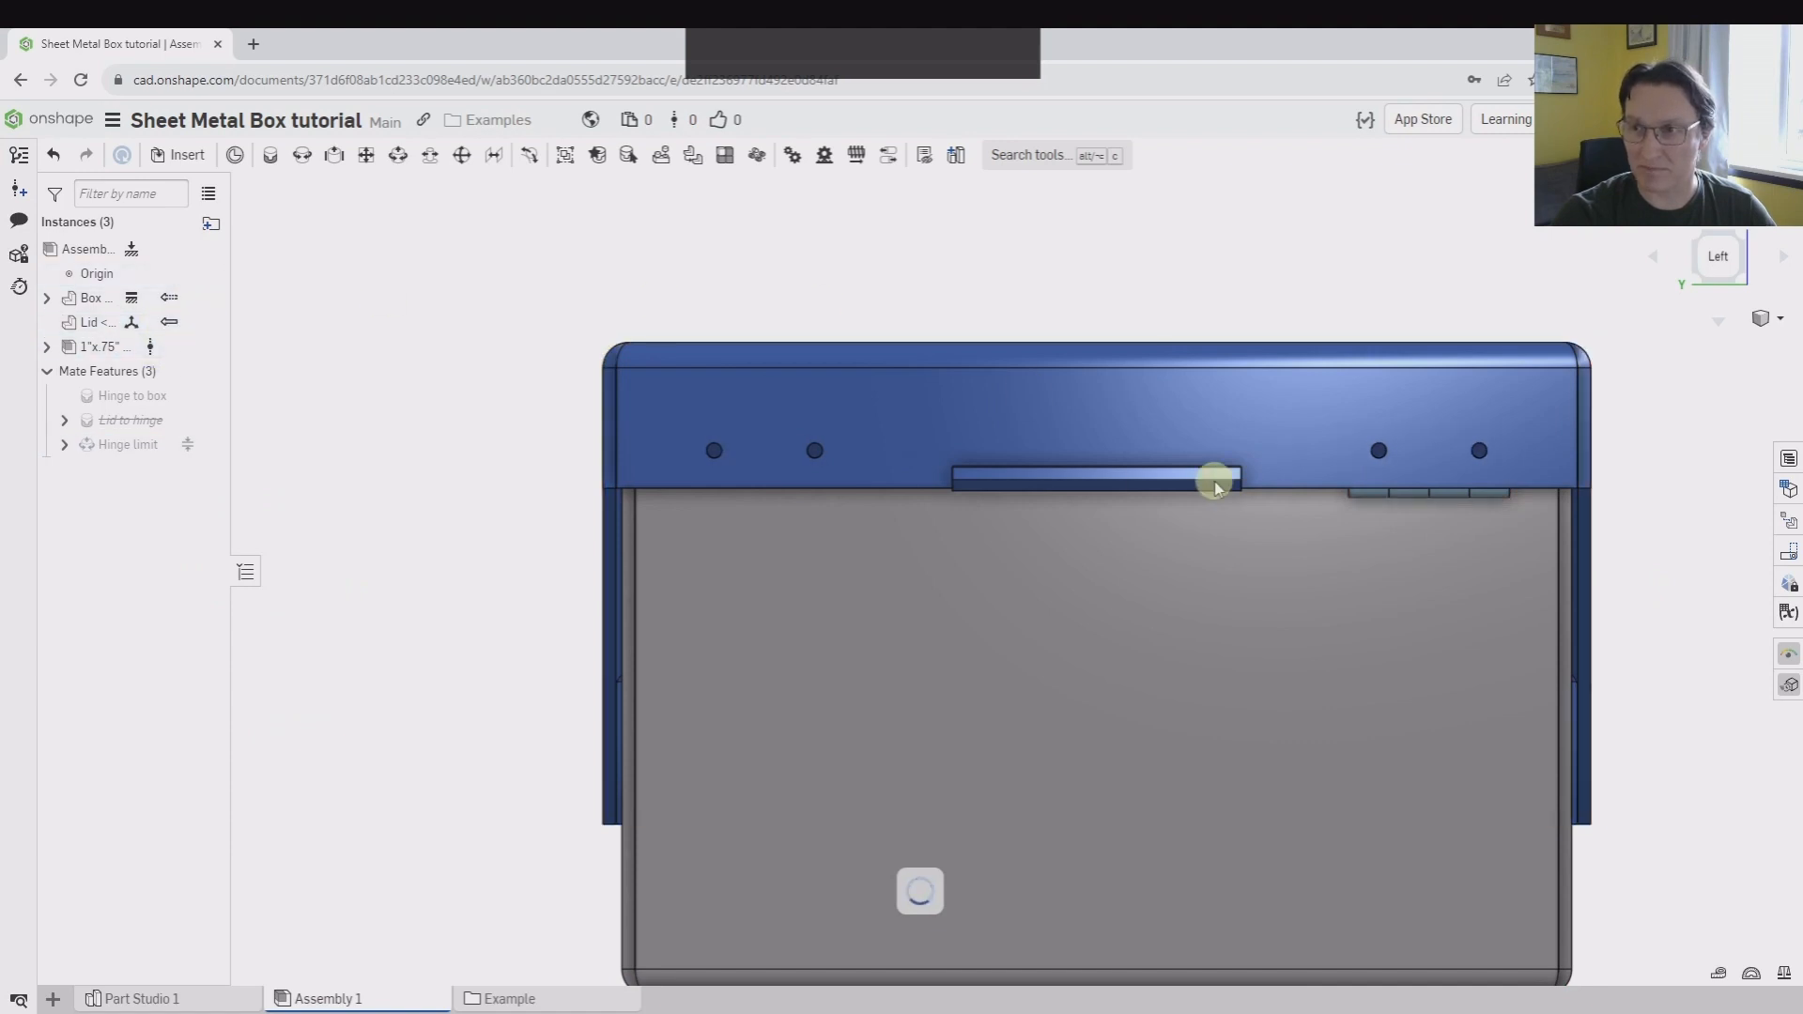
Check the lid's holes against the hinge position and unsuppress the Lid to hinge mate
{"action": "scroll", "coordinate": [1427, 407], "scroll_direction": "down", "scroll_amount": 3}
{"action": "scroll", "coordinate": [1427, 408], "scroll_direction": "down", "scroll_amount": 2}
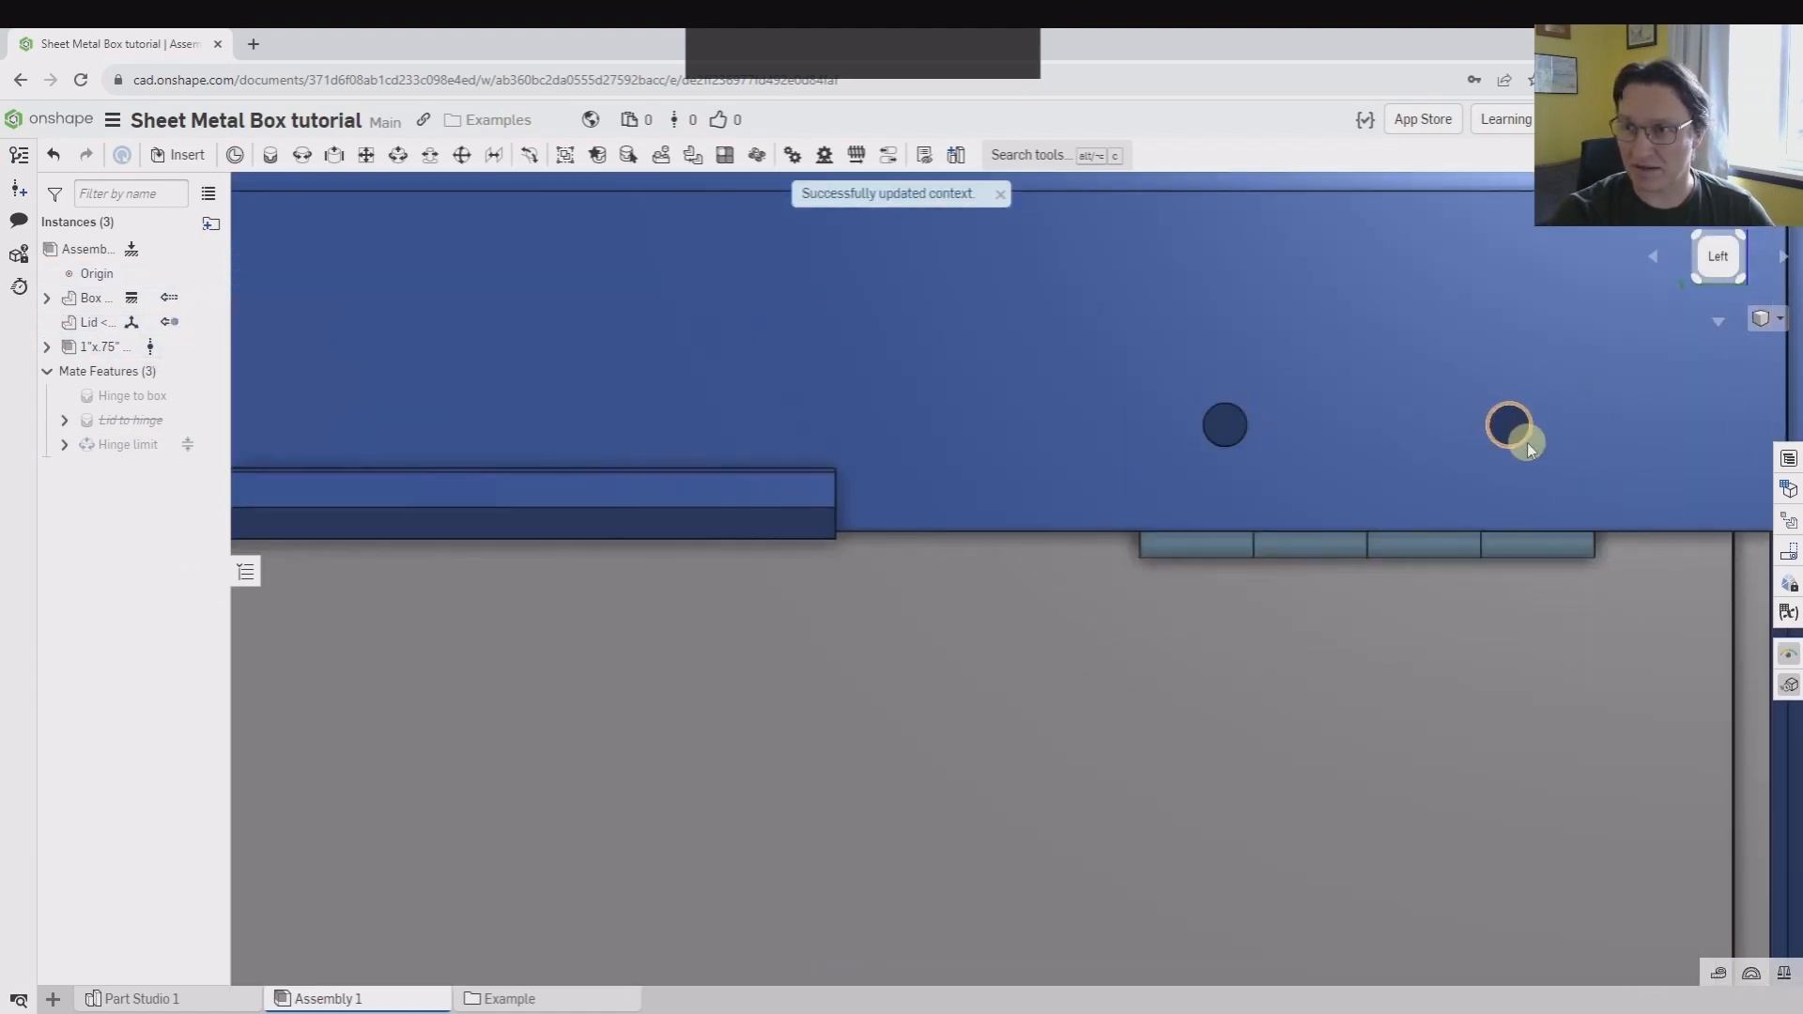
{"action": "scroll", "coordinate": [1489, 531], "scroll_direction": "up", "scroll_amount": 5}
{"action": "right_click_drag", "start_coordinate": [1174, 588], "coordinate": [1240, 560]}
{"action": "right_click", "coordinate": [145, 419]}
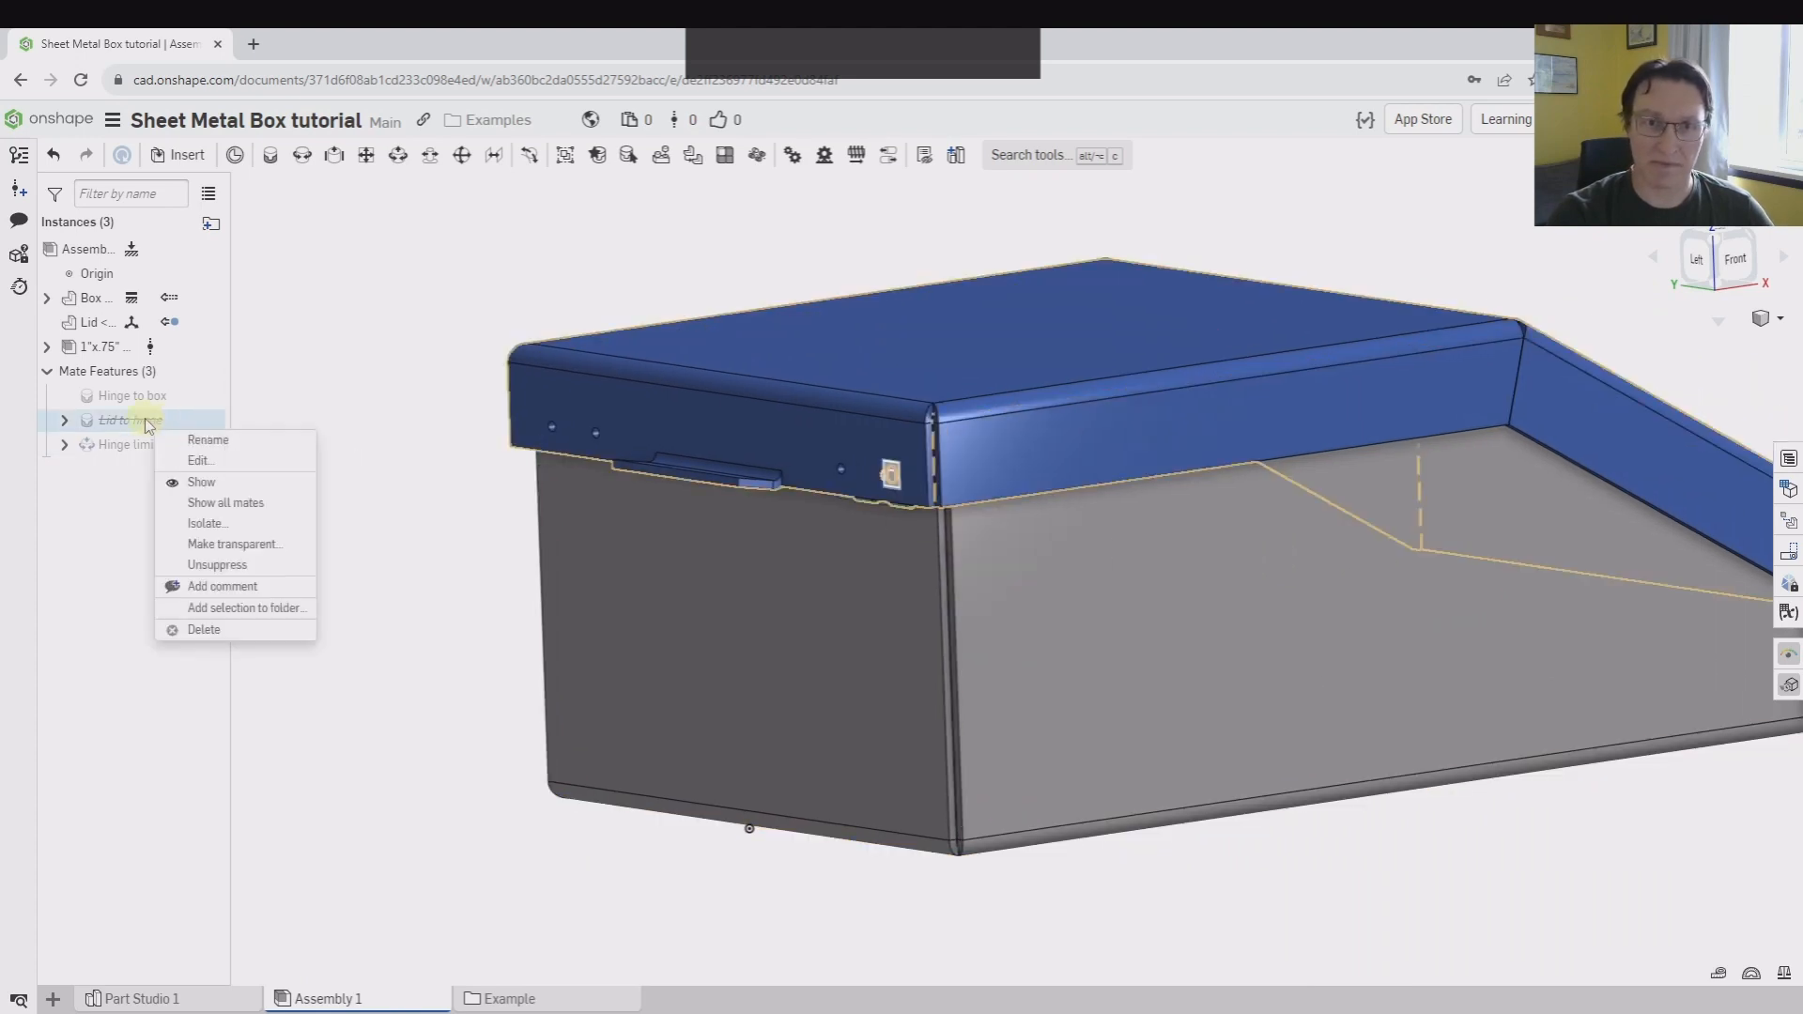
{"action": "left_click", "coordinate": [225, 565]}
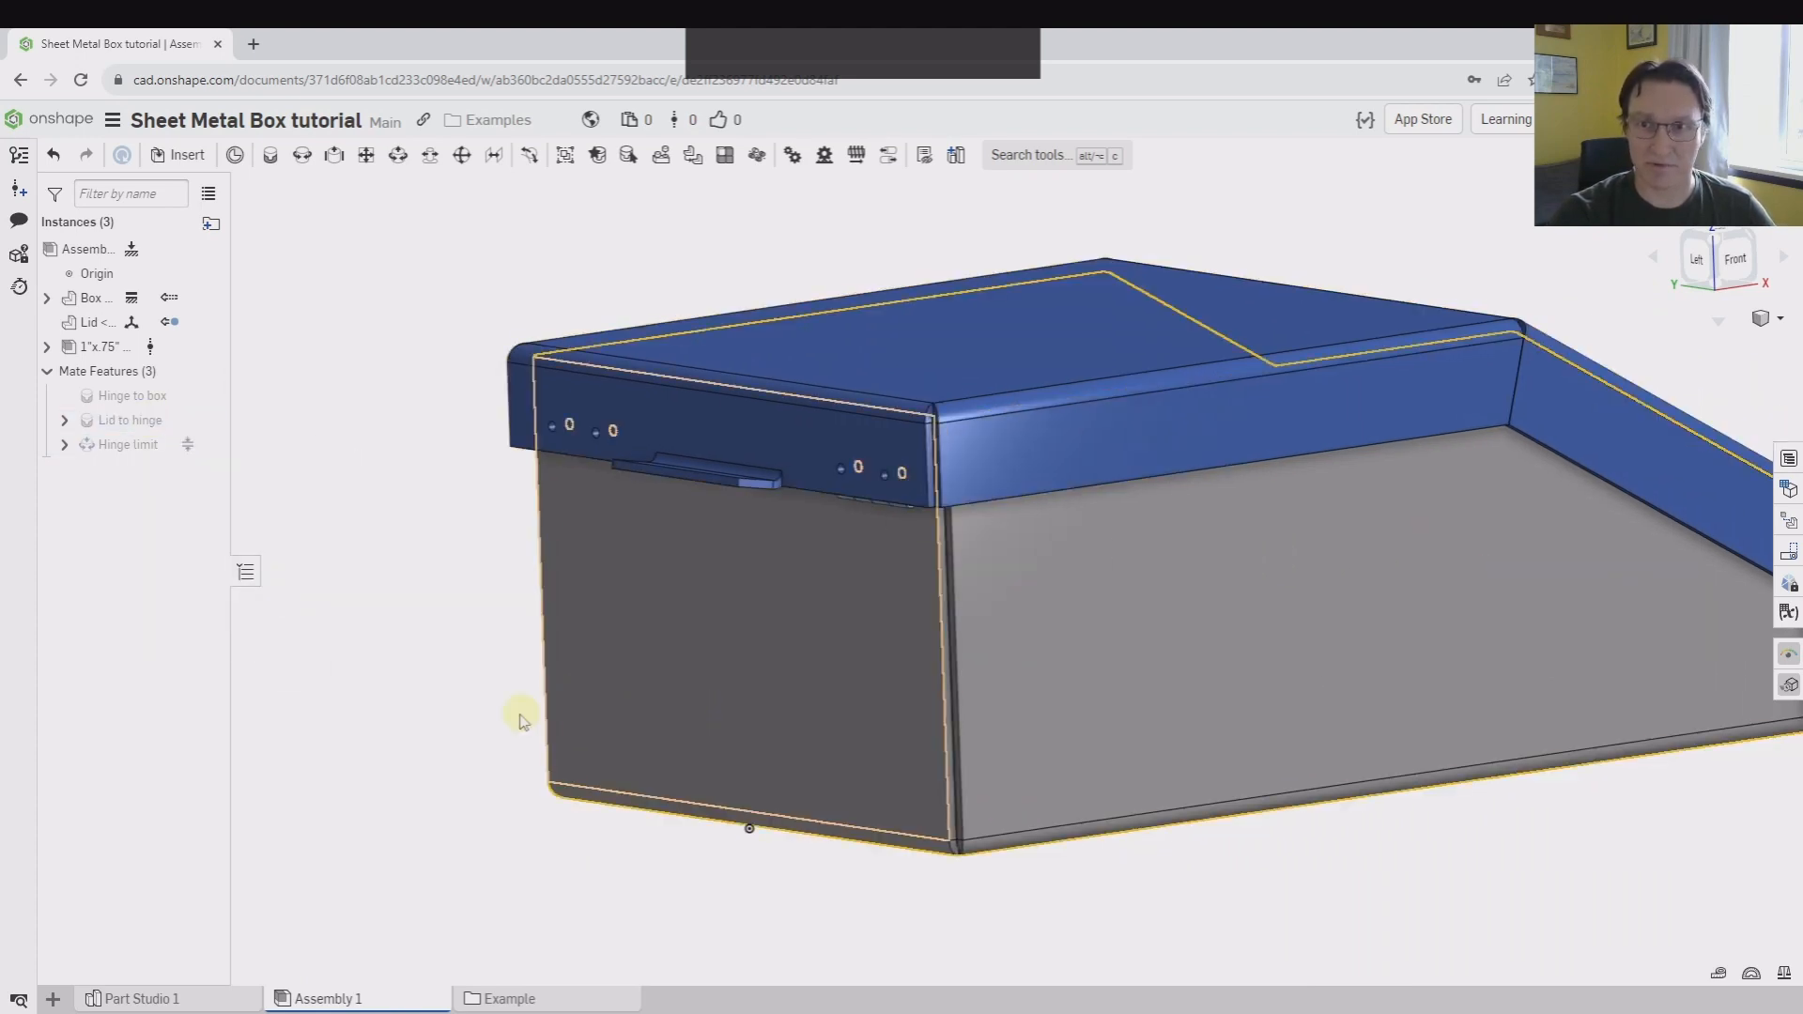
Examine the closed lid's hinge holes and stop flange from below and from above the hinge side
{"action": "middle_click_drag", "start_coordinate": [521, 718], "coordinate": [498, 772]}
{"action": "scroll", "coordinate": [498, 771], "scroll_direction": "up", "scroll_amount": 3}
{"action": "left_click_drag", "start_coordinate": [1207, 551], "coordinate": [1299, 873]}
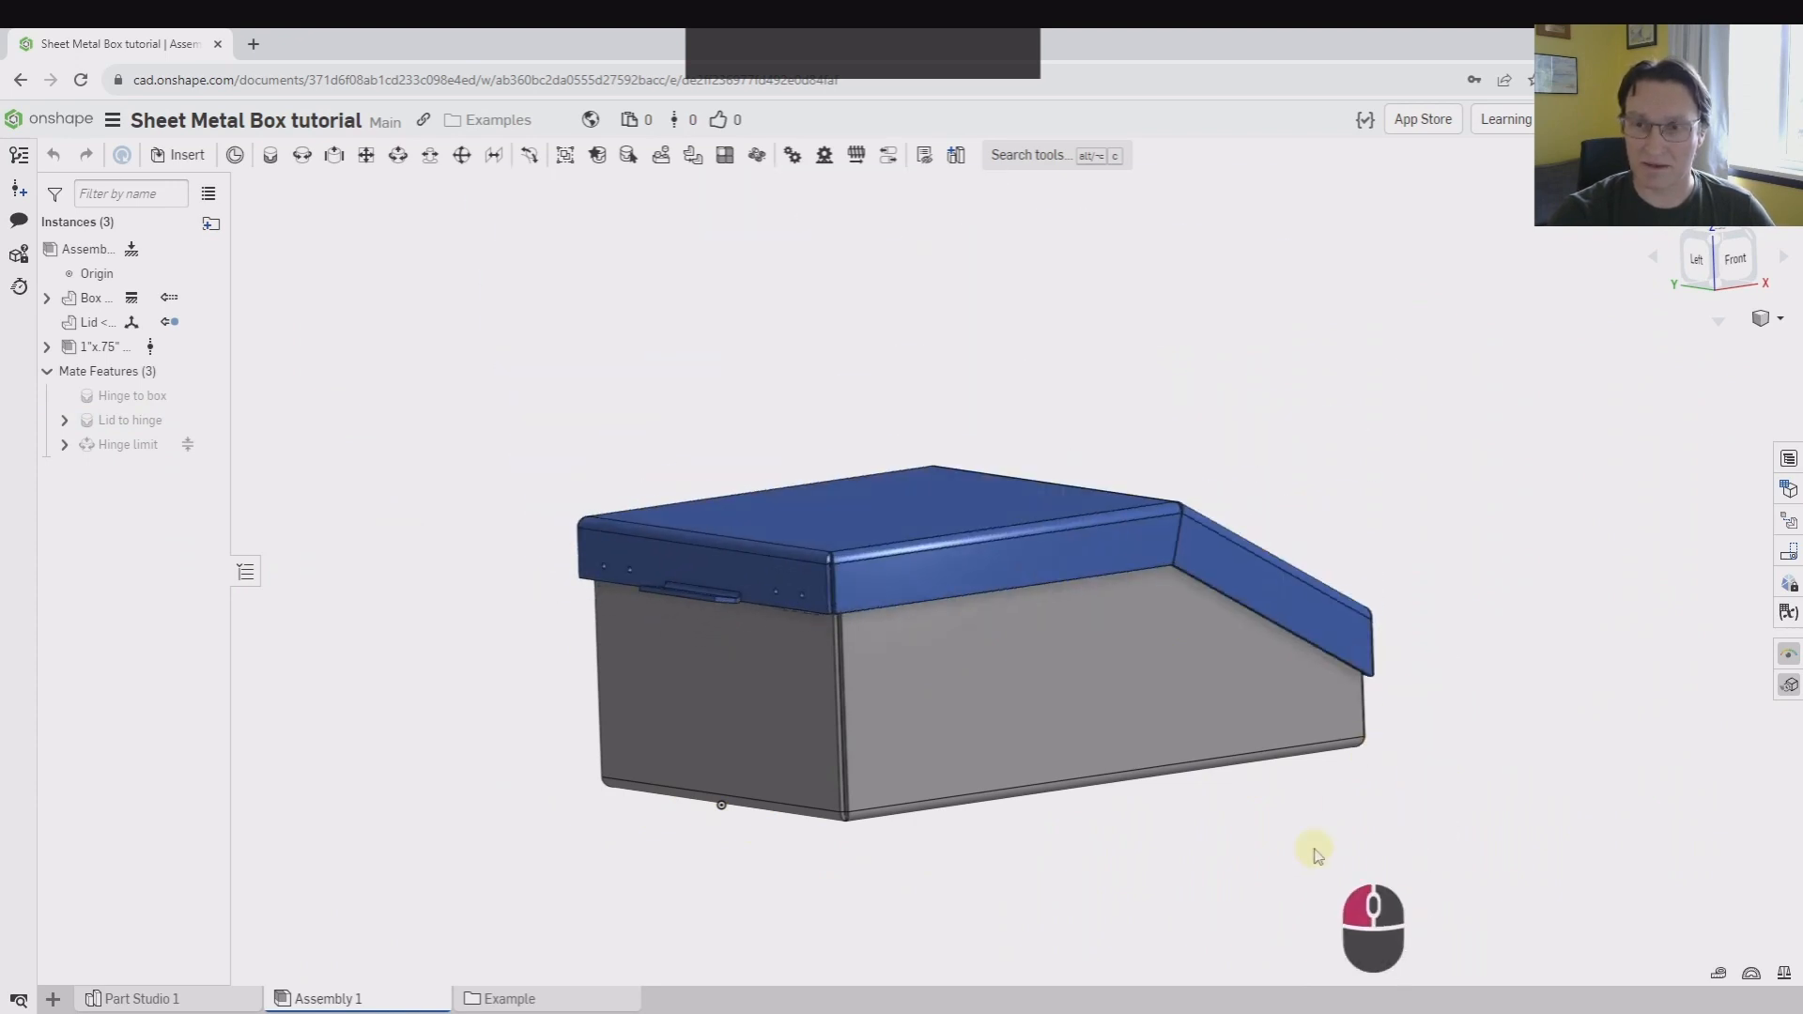
{"action": "scroll", "coordinate": [657, 594], "scroll_direction": "down", "scroll_amount": 3}
{"action": "right_click_drag", "start_coordinate": [701, 592], "coordinate": [780, 519]}
{"action": "scroll", "coordinate": [782, 522], "scroll_direction": "down", "scroll_amount": 3}
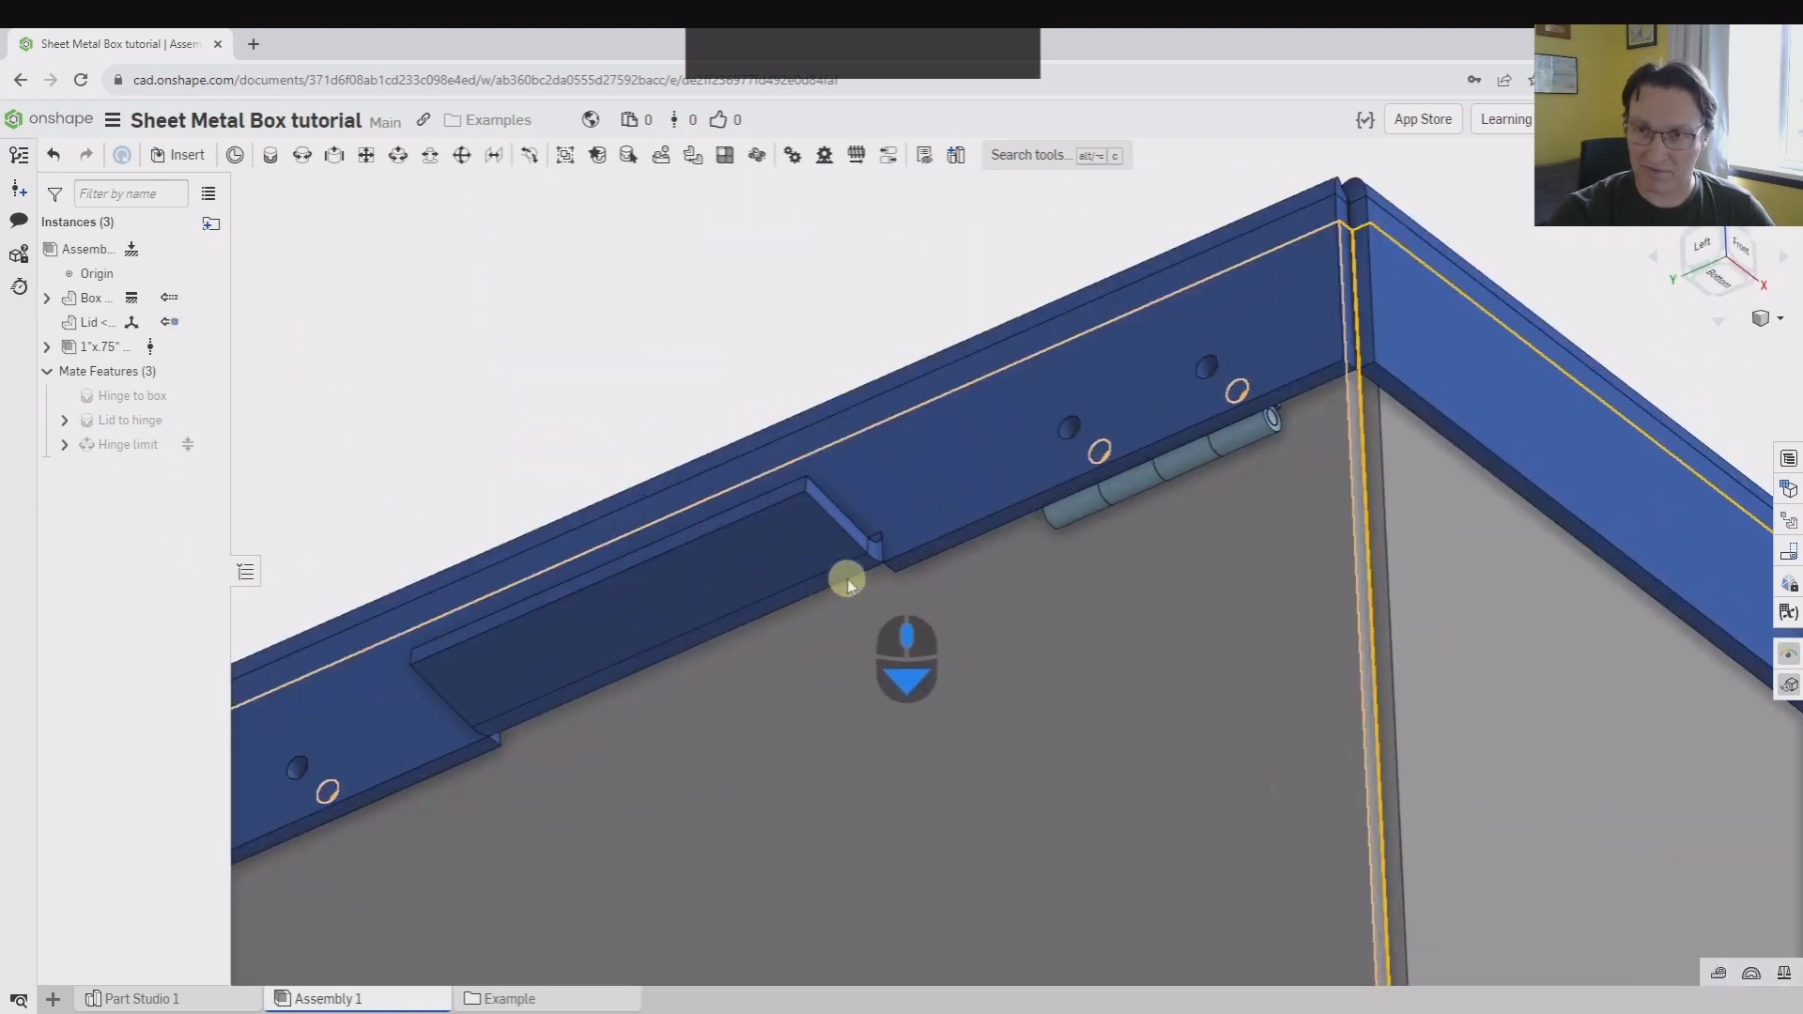
{"action": "scroll", "coordinate": [1053, 524], "scroll_direction": "up", "scroll_amount": 4}
{"action": "middle_click_drag", "start_coordinate": [1133, 522], "coordinate": [1062, 641]}
{"action": "right_click_drag", "start_coordinate": [1054, 517], "coordinate": [1031, 595]}
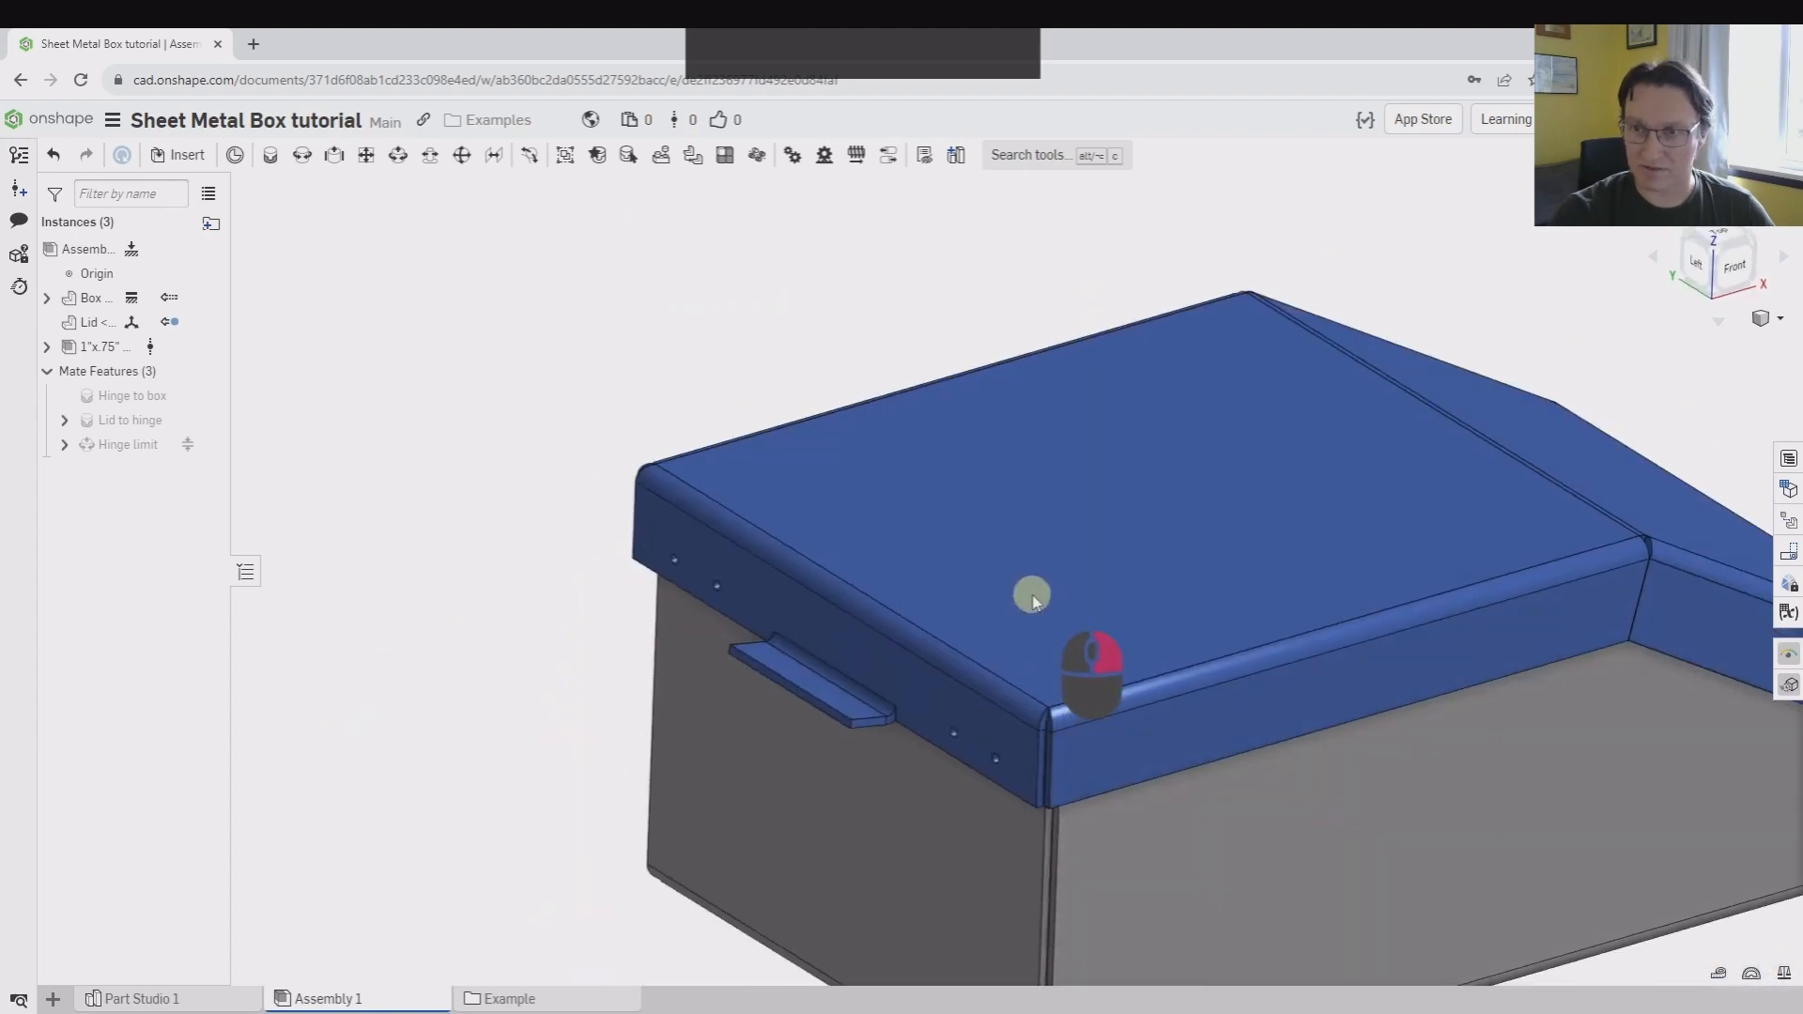
Swing the lid open about the hinge and view the stop flange against the box from below
{"action": "left_click_drag", "start_coordinate": [1417, 514], "coordinate": [201, 507]}
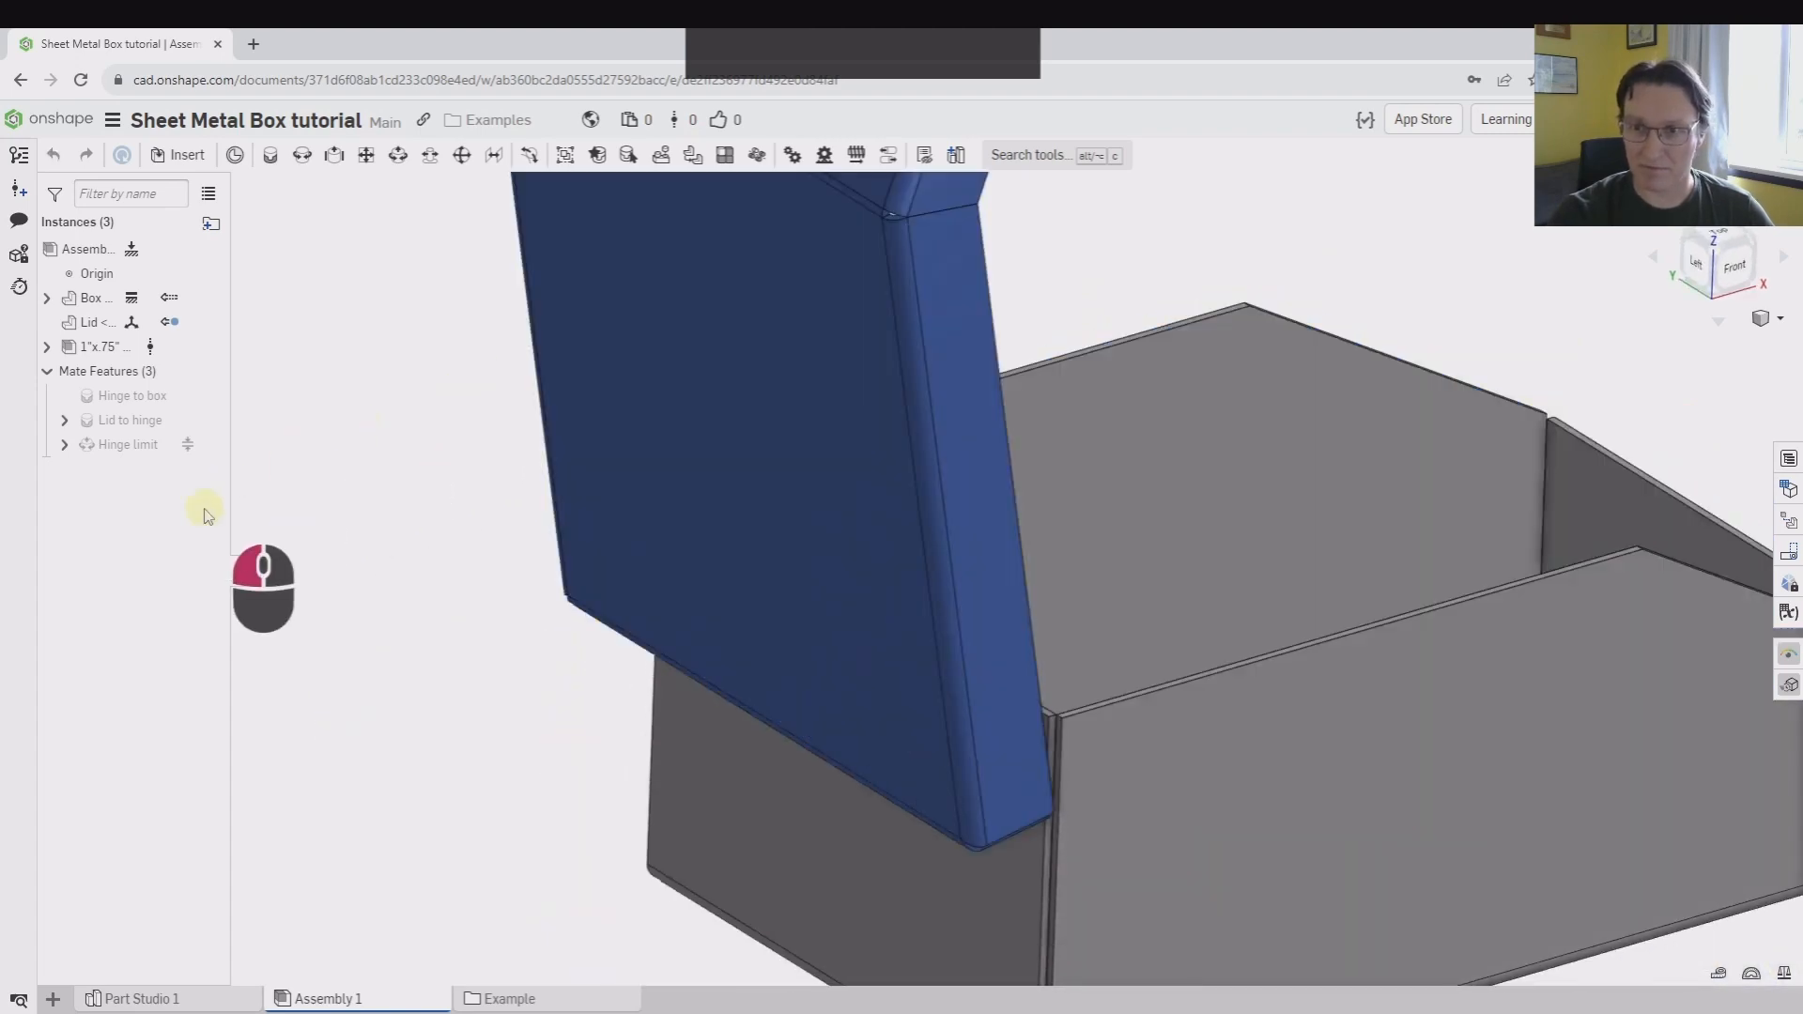
{"action": "right_click_drag", "start_coordinate": [787, 701], "coordinate": [841, 765]}
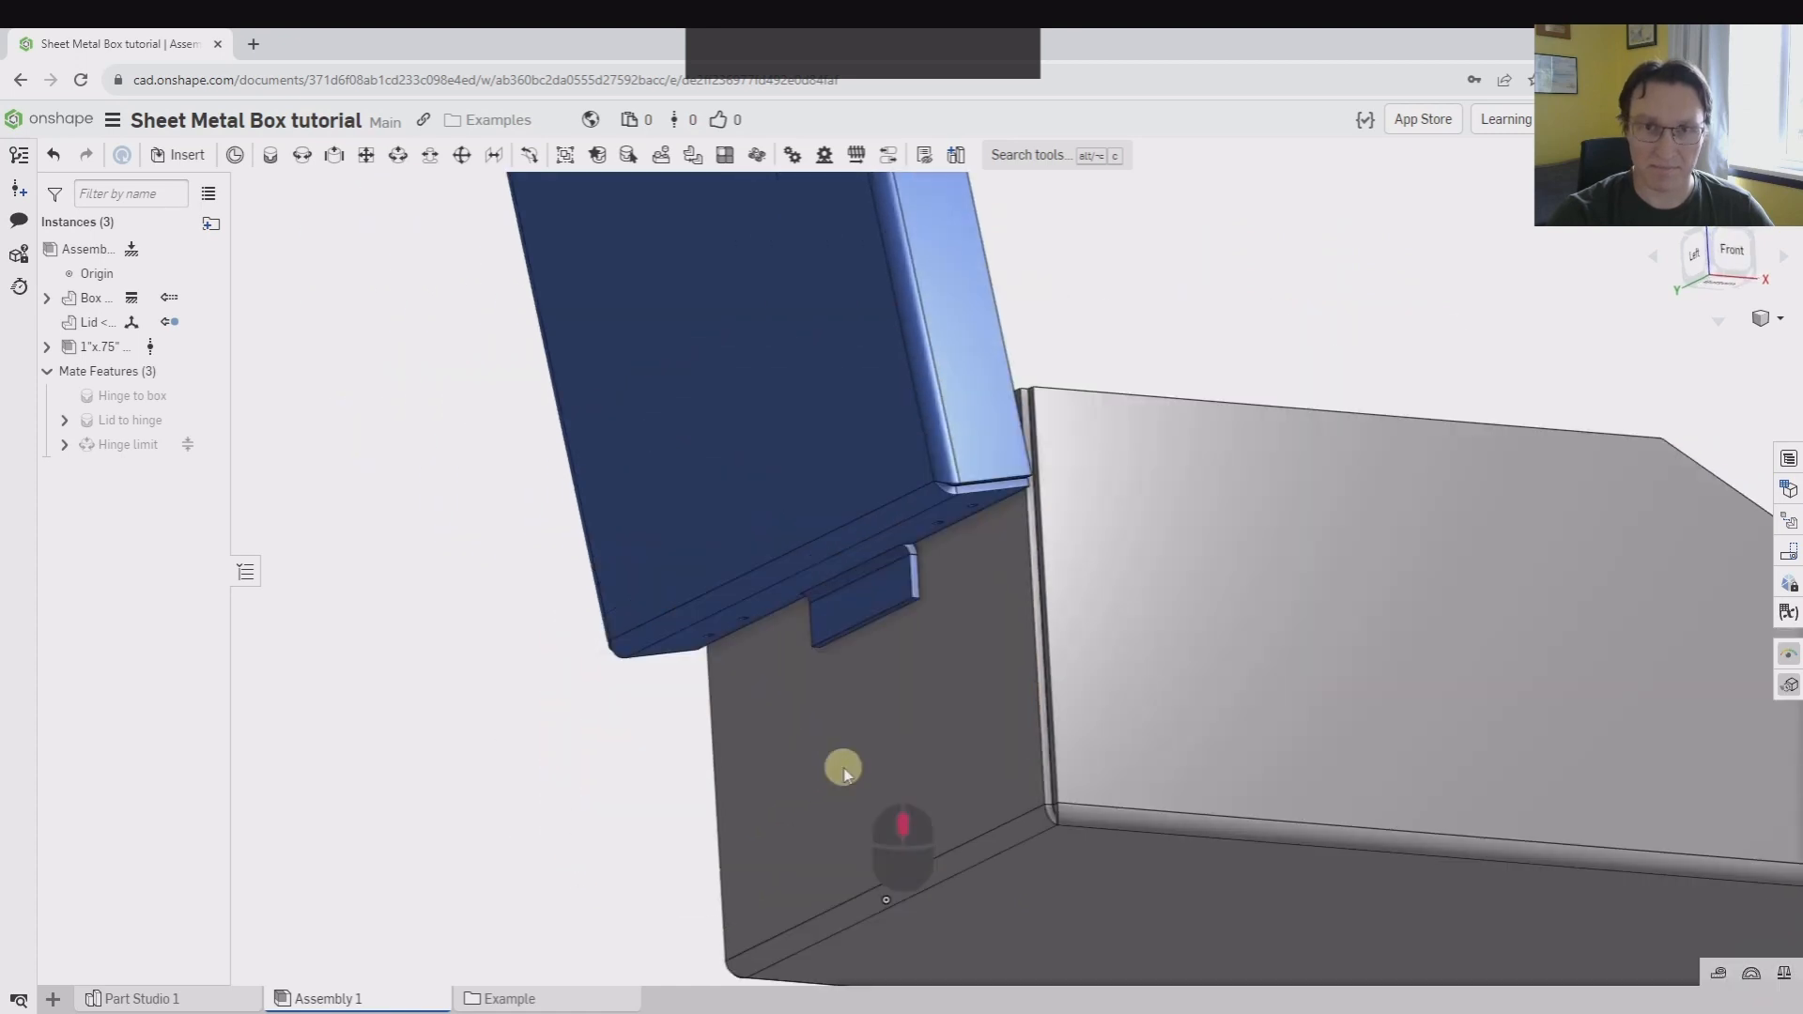
Update Context 2 of the lid in the assembly
{"action": "right_click", "coordinate": [93, 332]}
{"action": "mouse_move", "coordinate": [207, 606]}
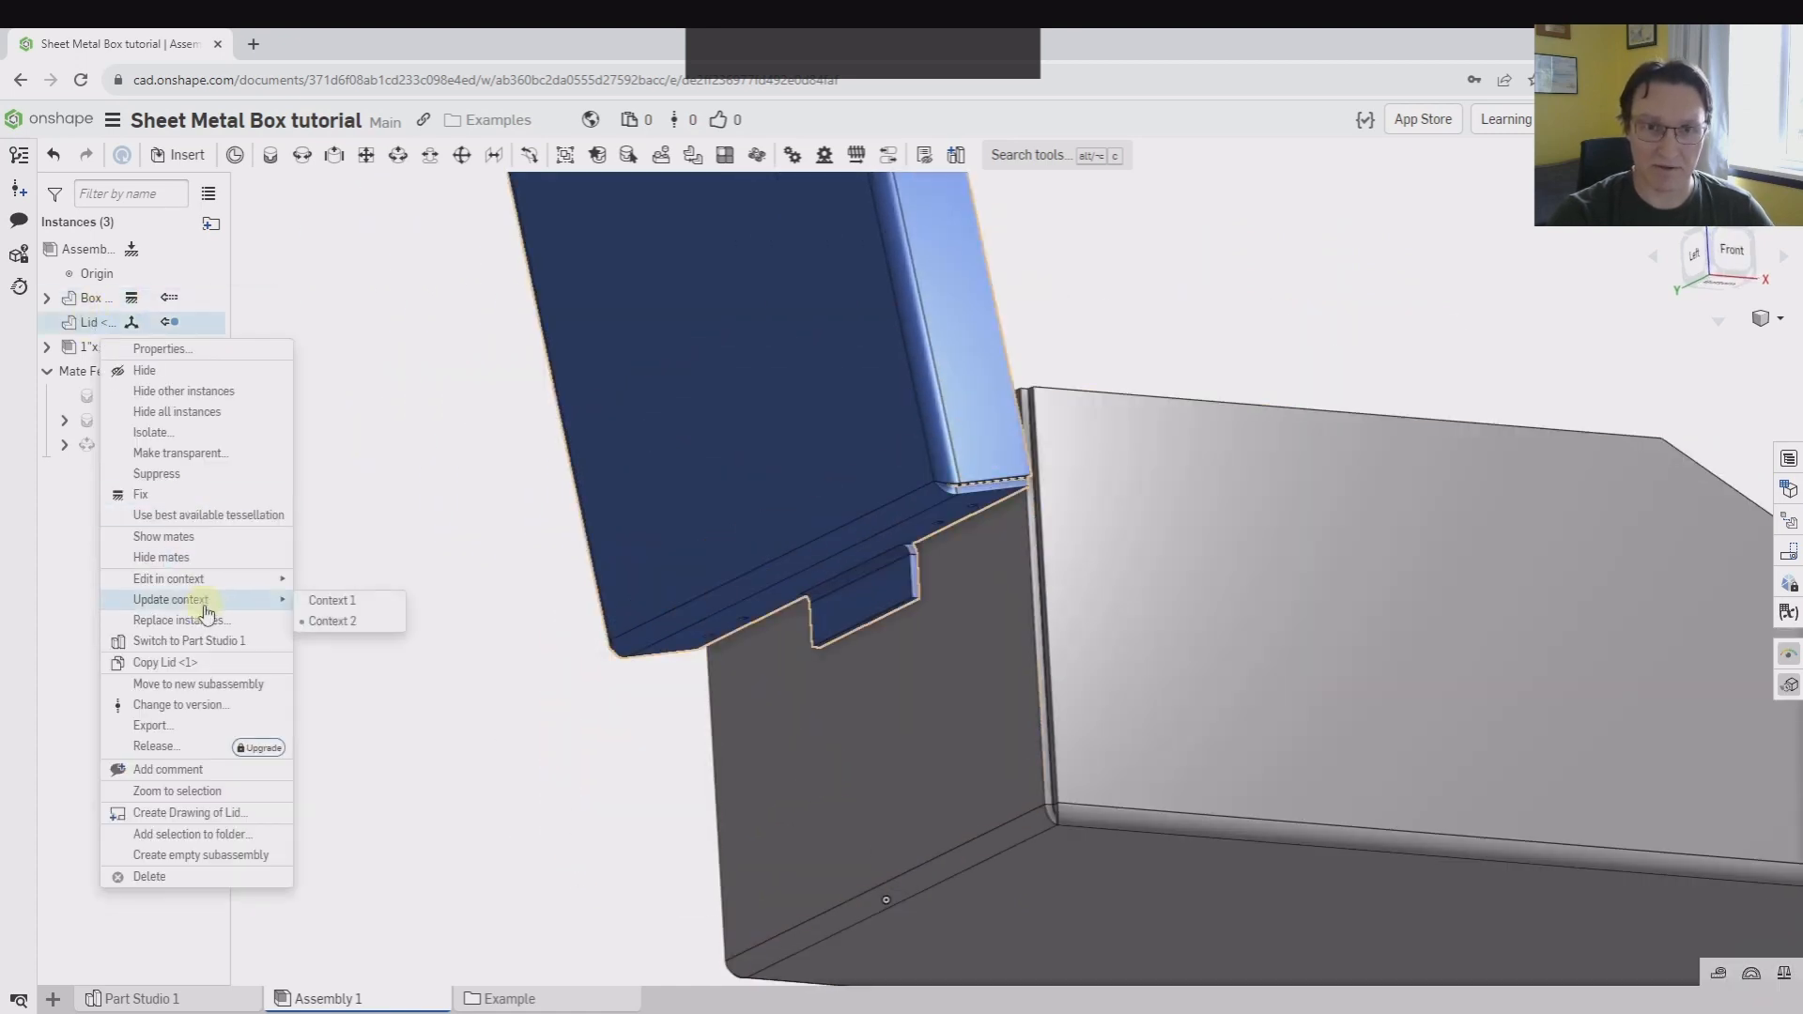
{"action": "left_click", "coordinate": [333, 622]}
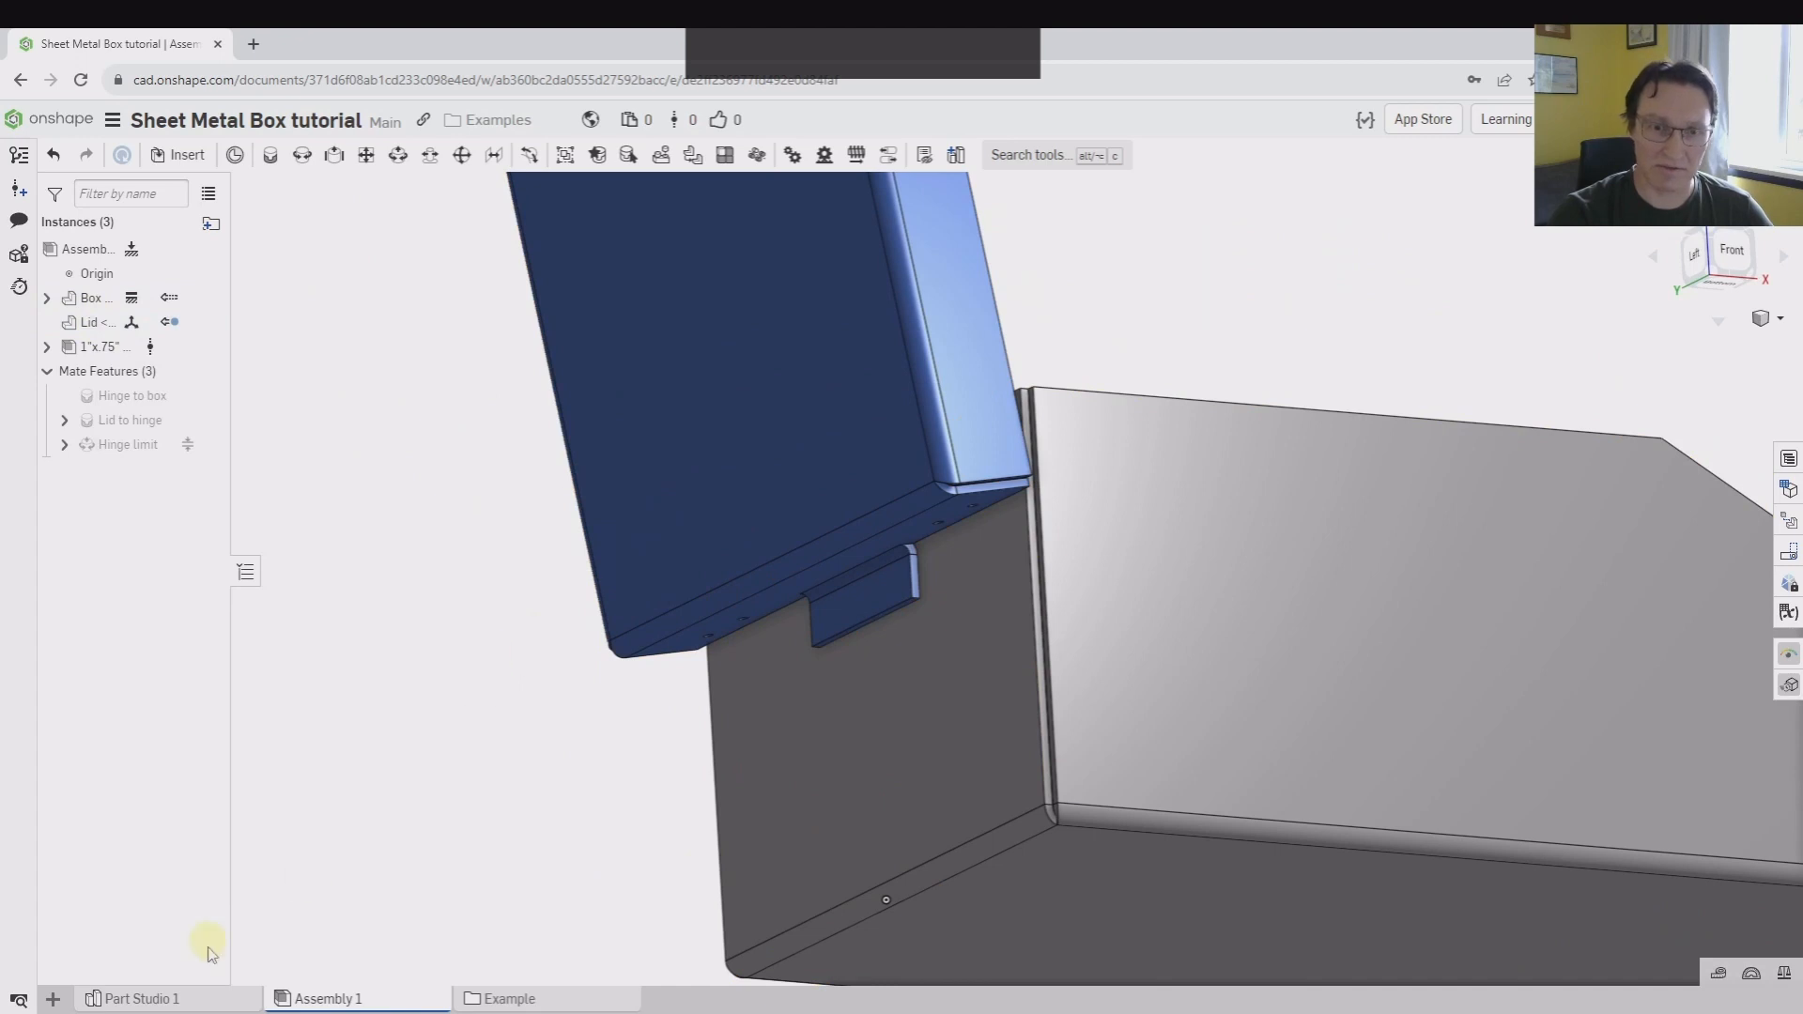
In Part Studio 1, rename the assembly context Context 2 as "Limit flange"
{"action": "left_click", "coordinate": [158, 998]}
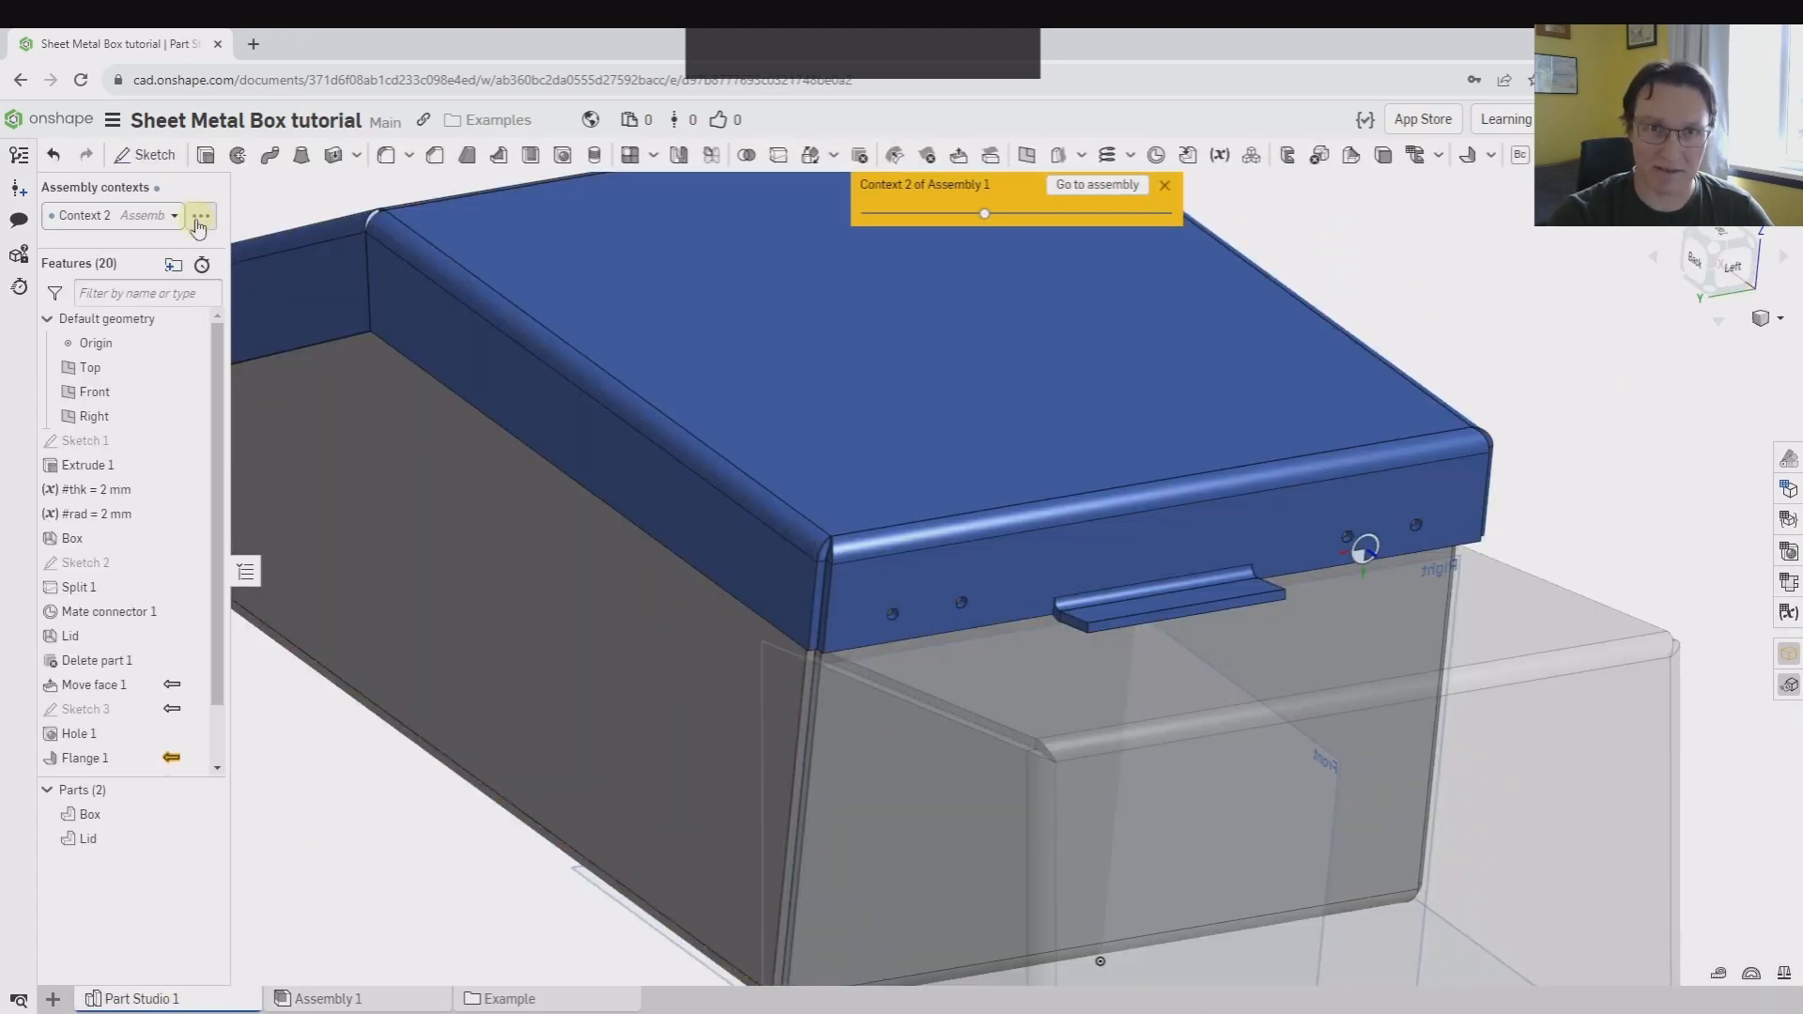
{"action": "left_click", "coordinate": [198, 222]}
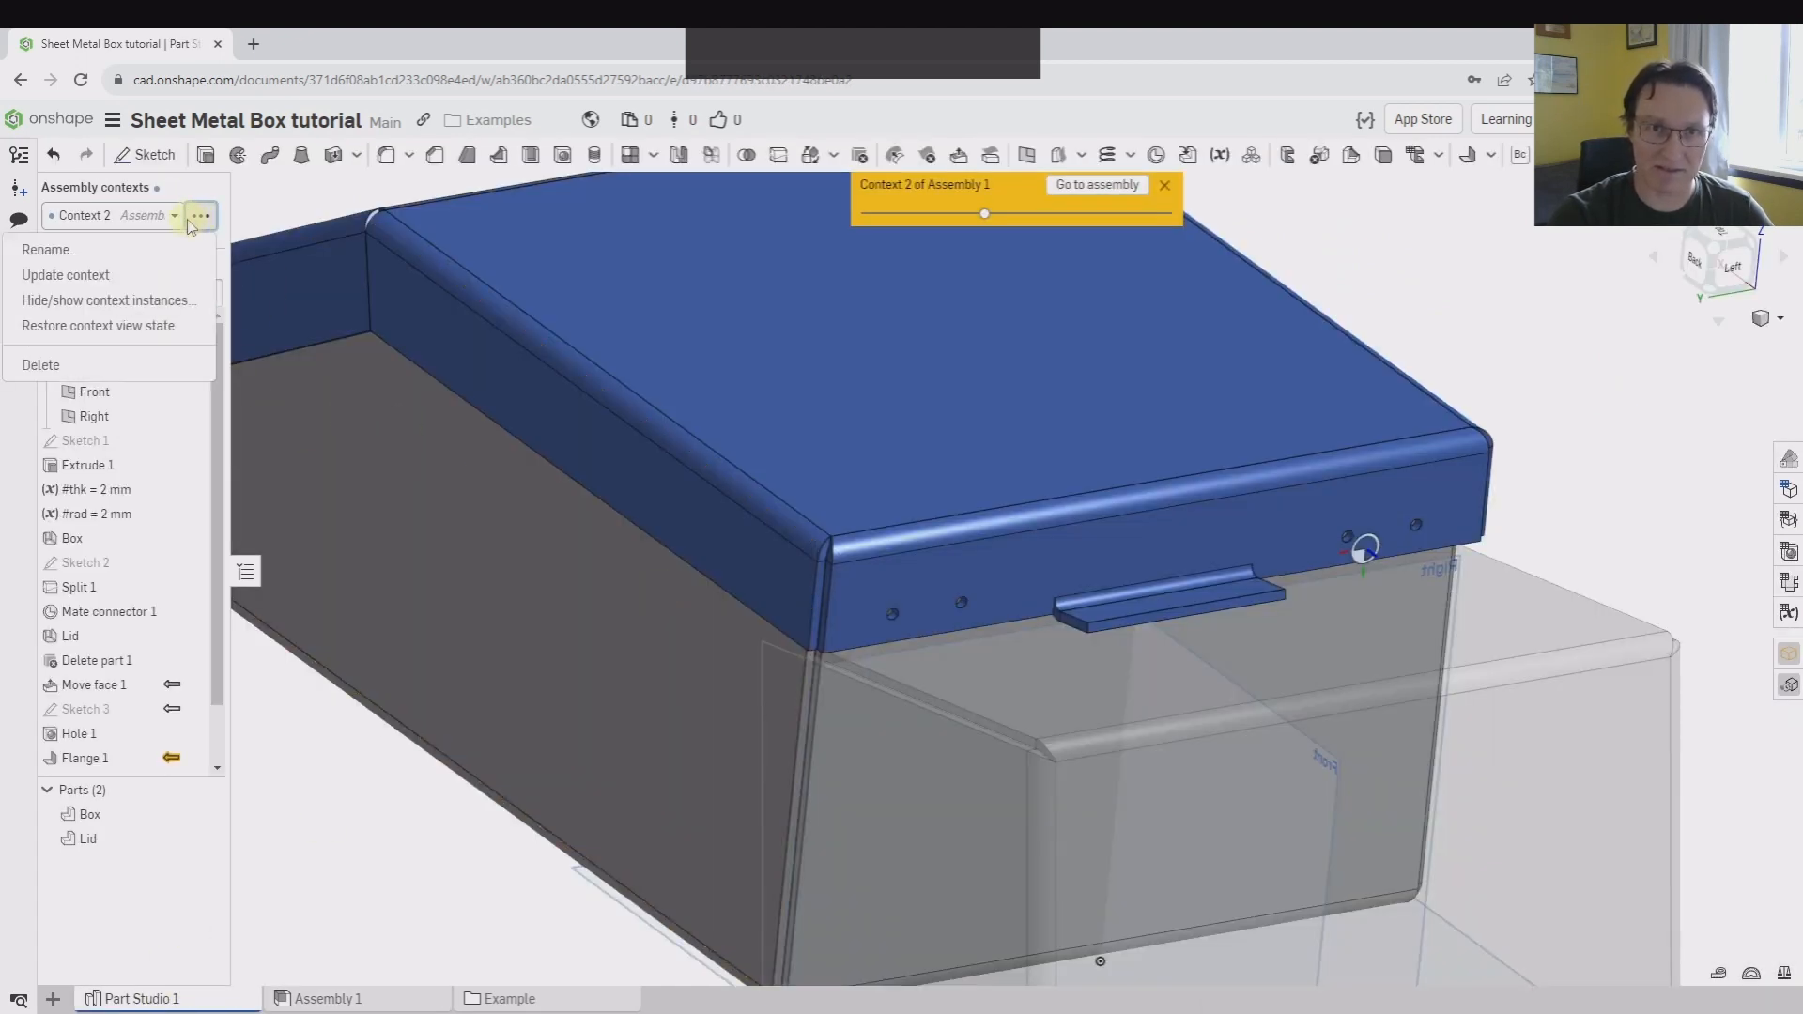
{"action": "left_click", "coordinate": [84, 260]}
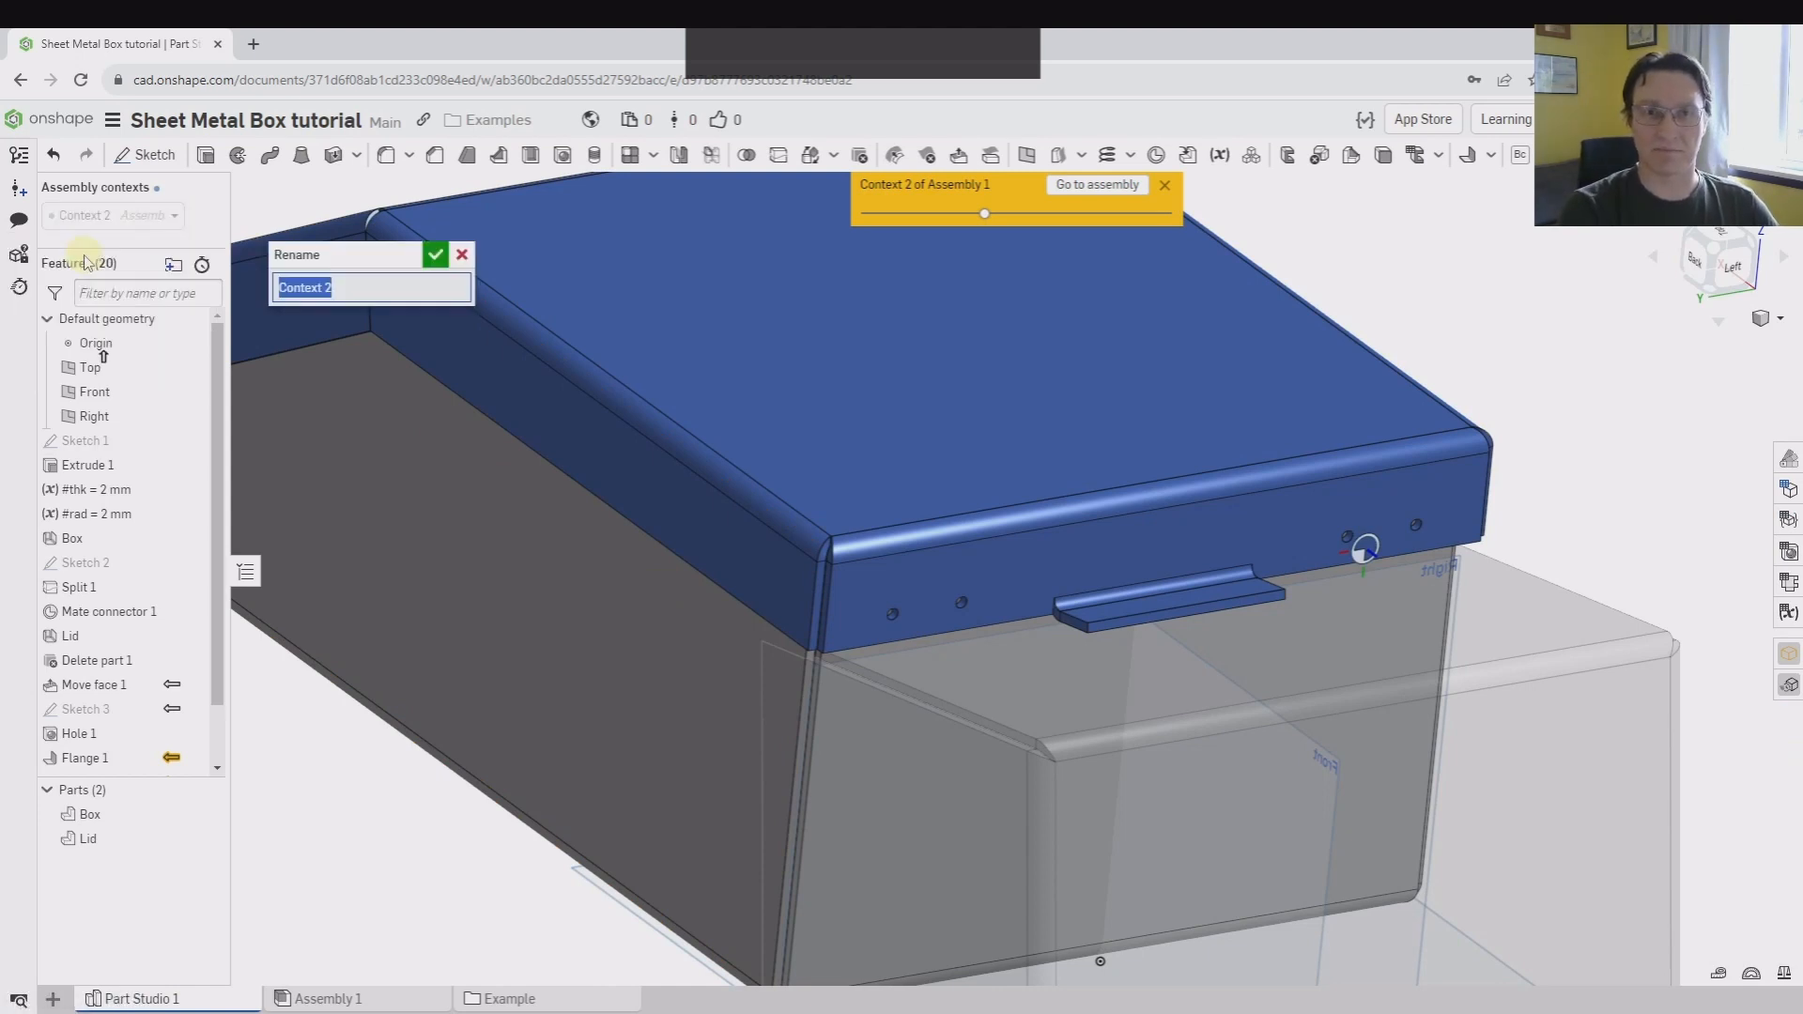
{"action": "type", "text": "Limit flange"}
{"action": "key", "text": "Return"}
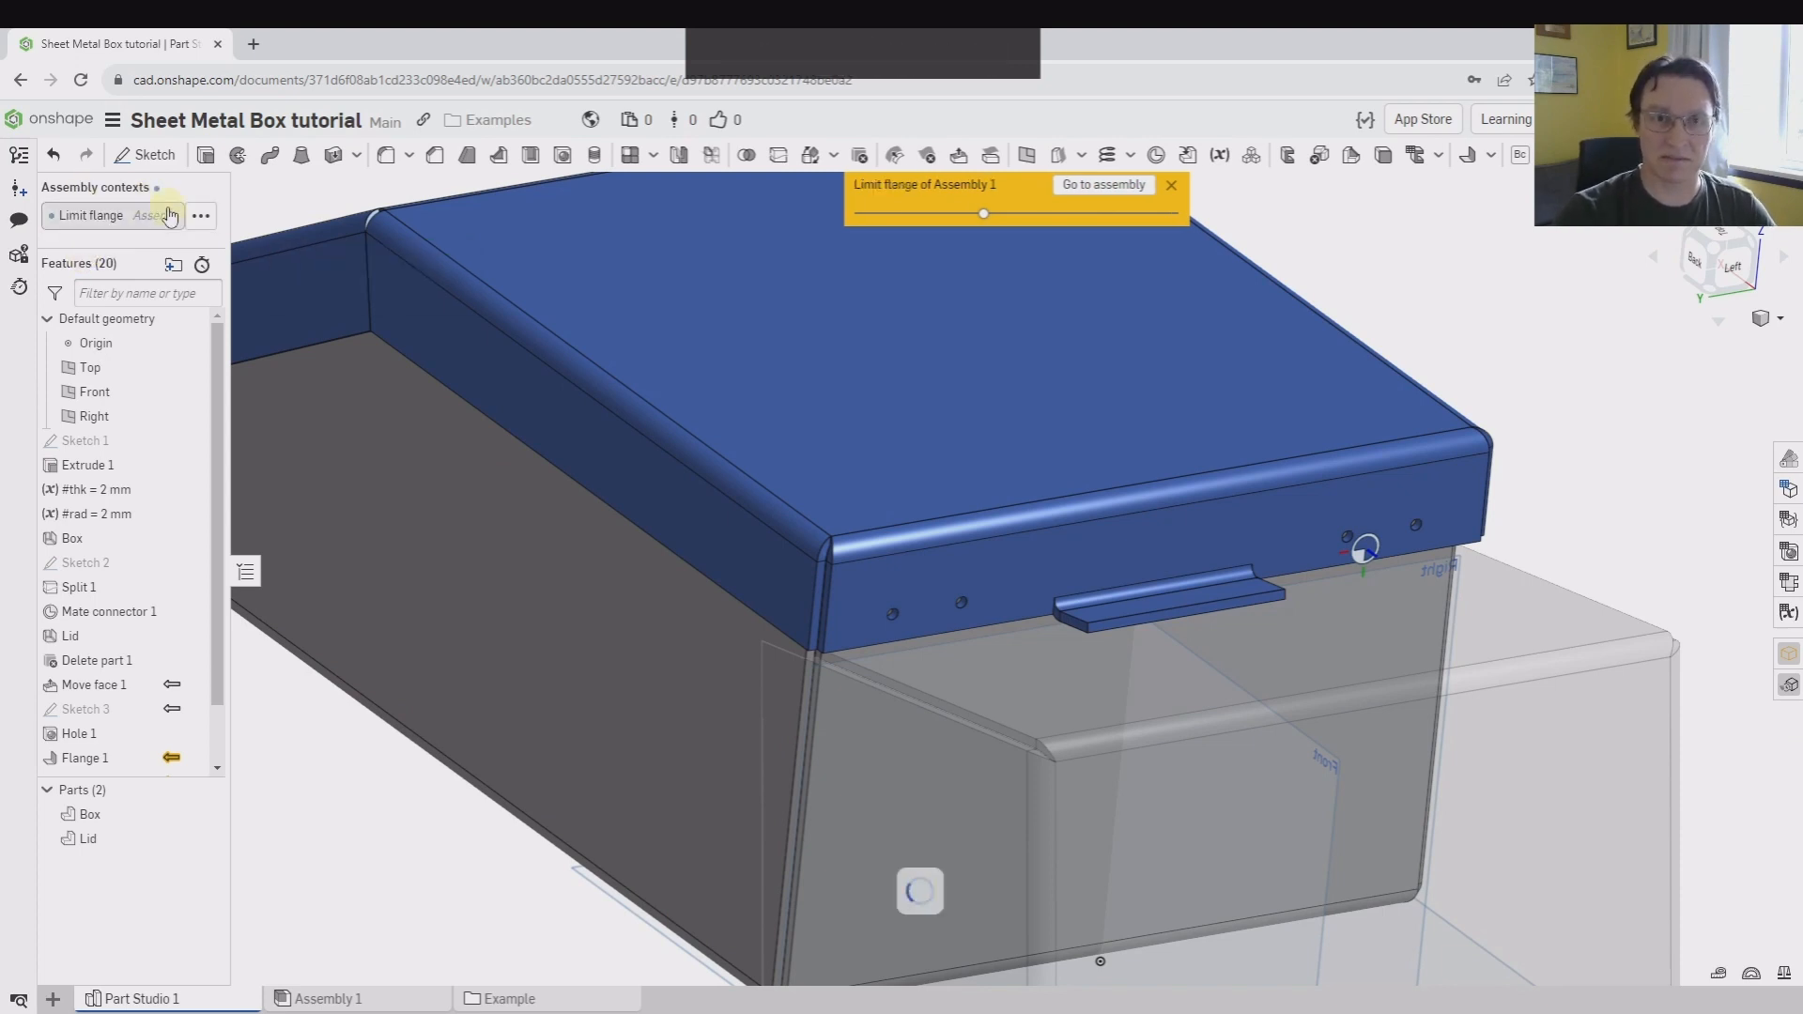
Switch to the assembly context Context 1 and rename it as "Hinge holes"
{"action": "left_click", "coordinate": [169, 215]}
{"action": "left_click", "coordinate": [106, 270]}
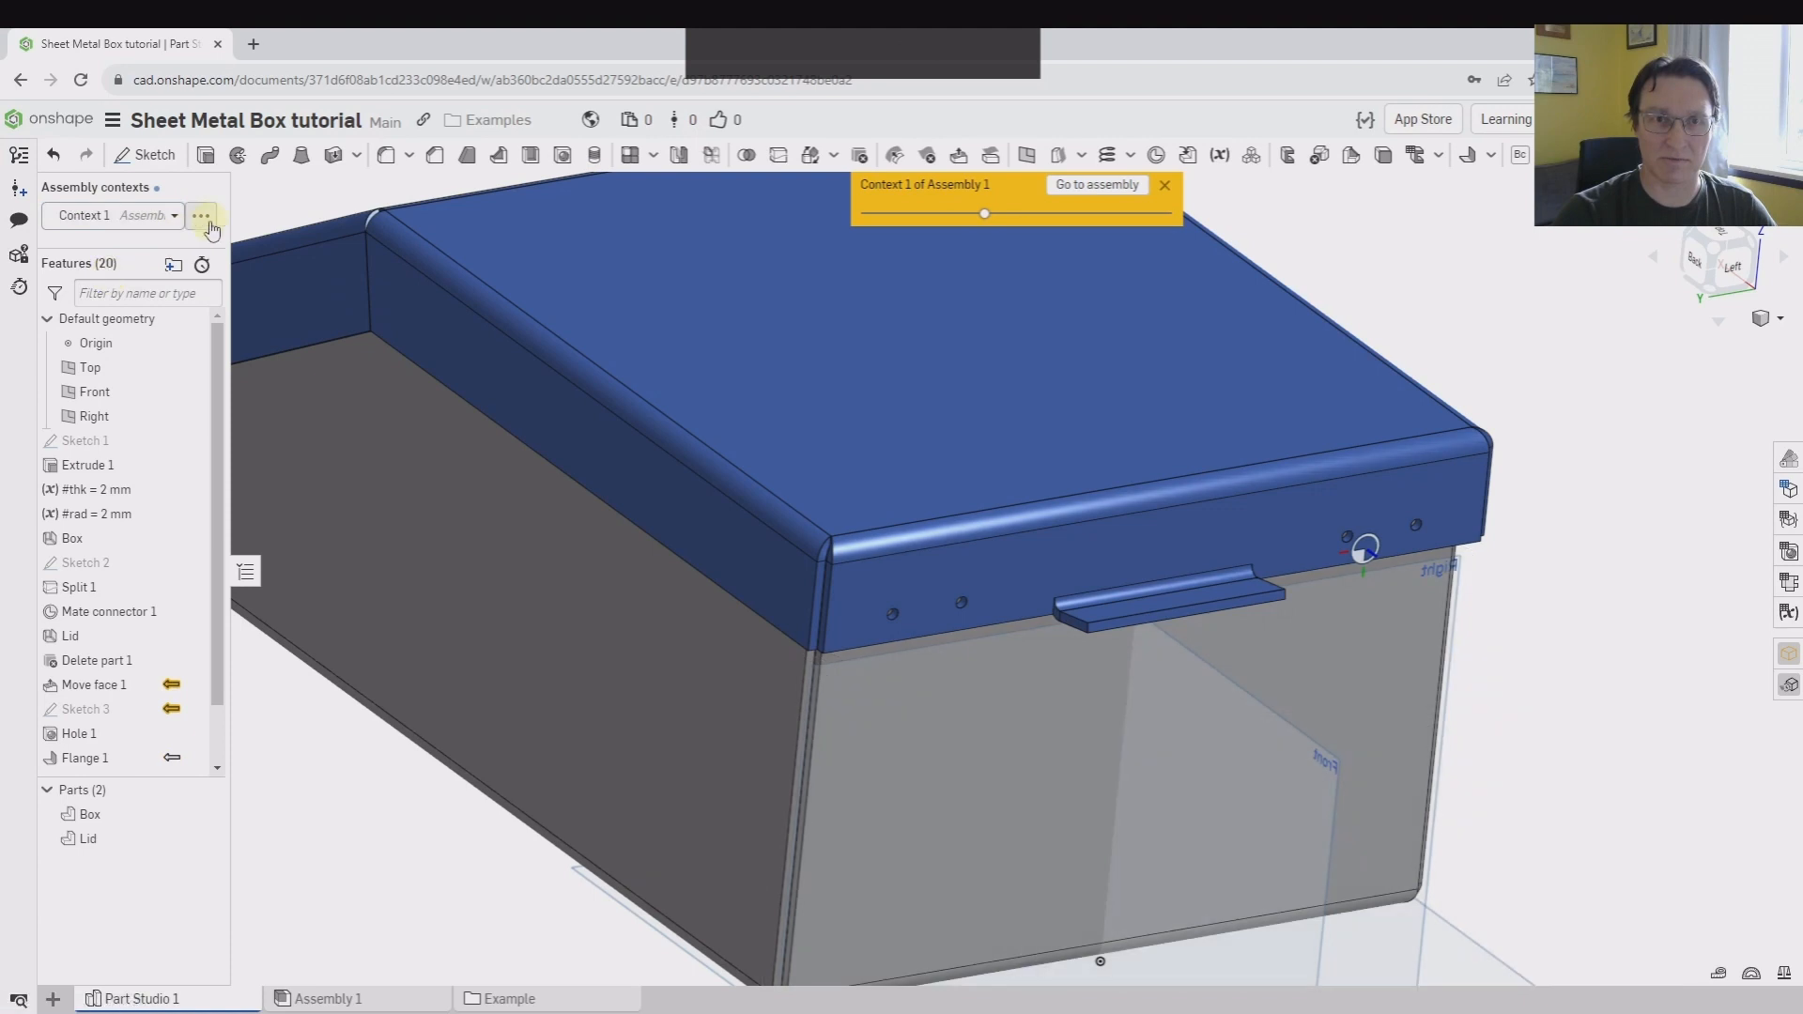
{"action": "left_click", "coordinate": [201, 218]}
{"action": "left_click", "coordinate": [131, 249]}
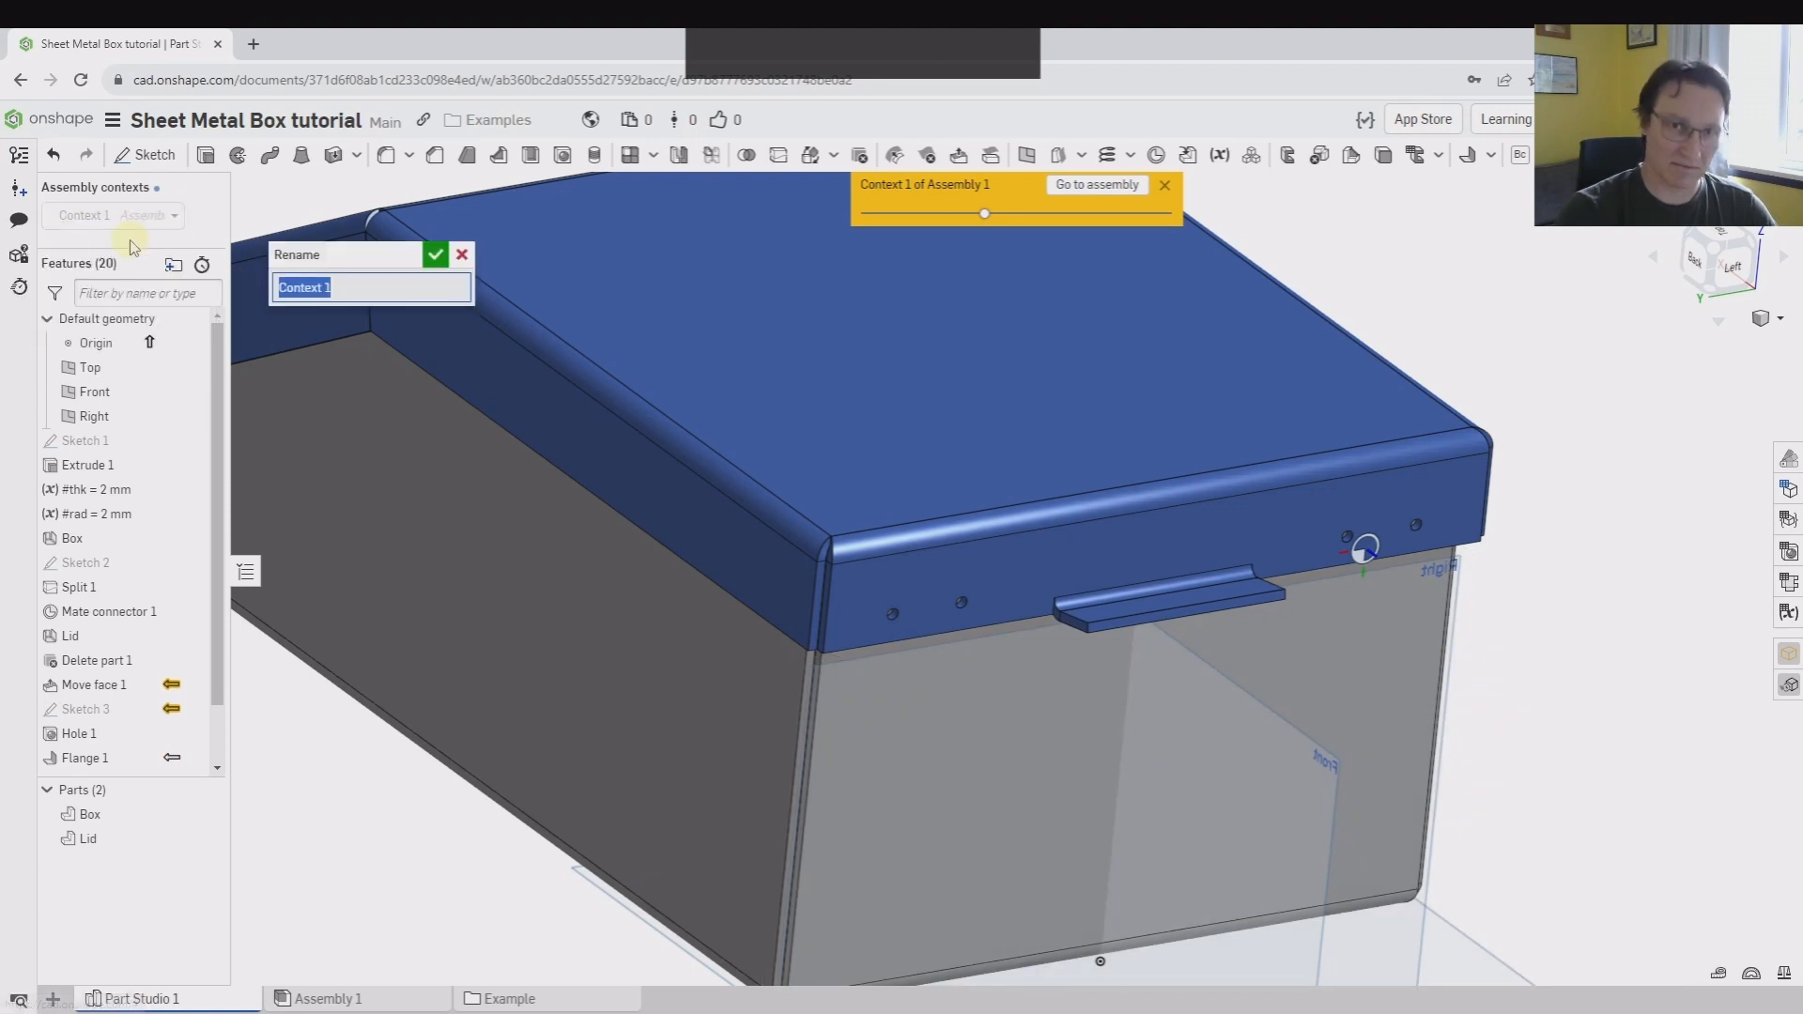
{"action": "type", "text": "Hinge holes"}
{"action": "key", "text": "Return"}
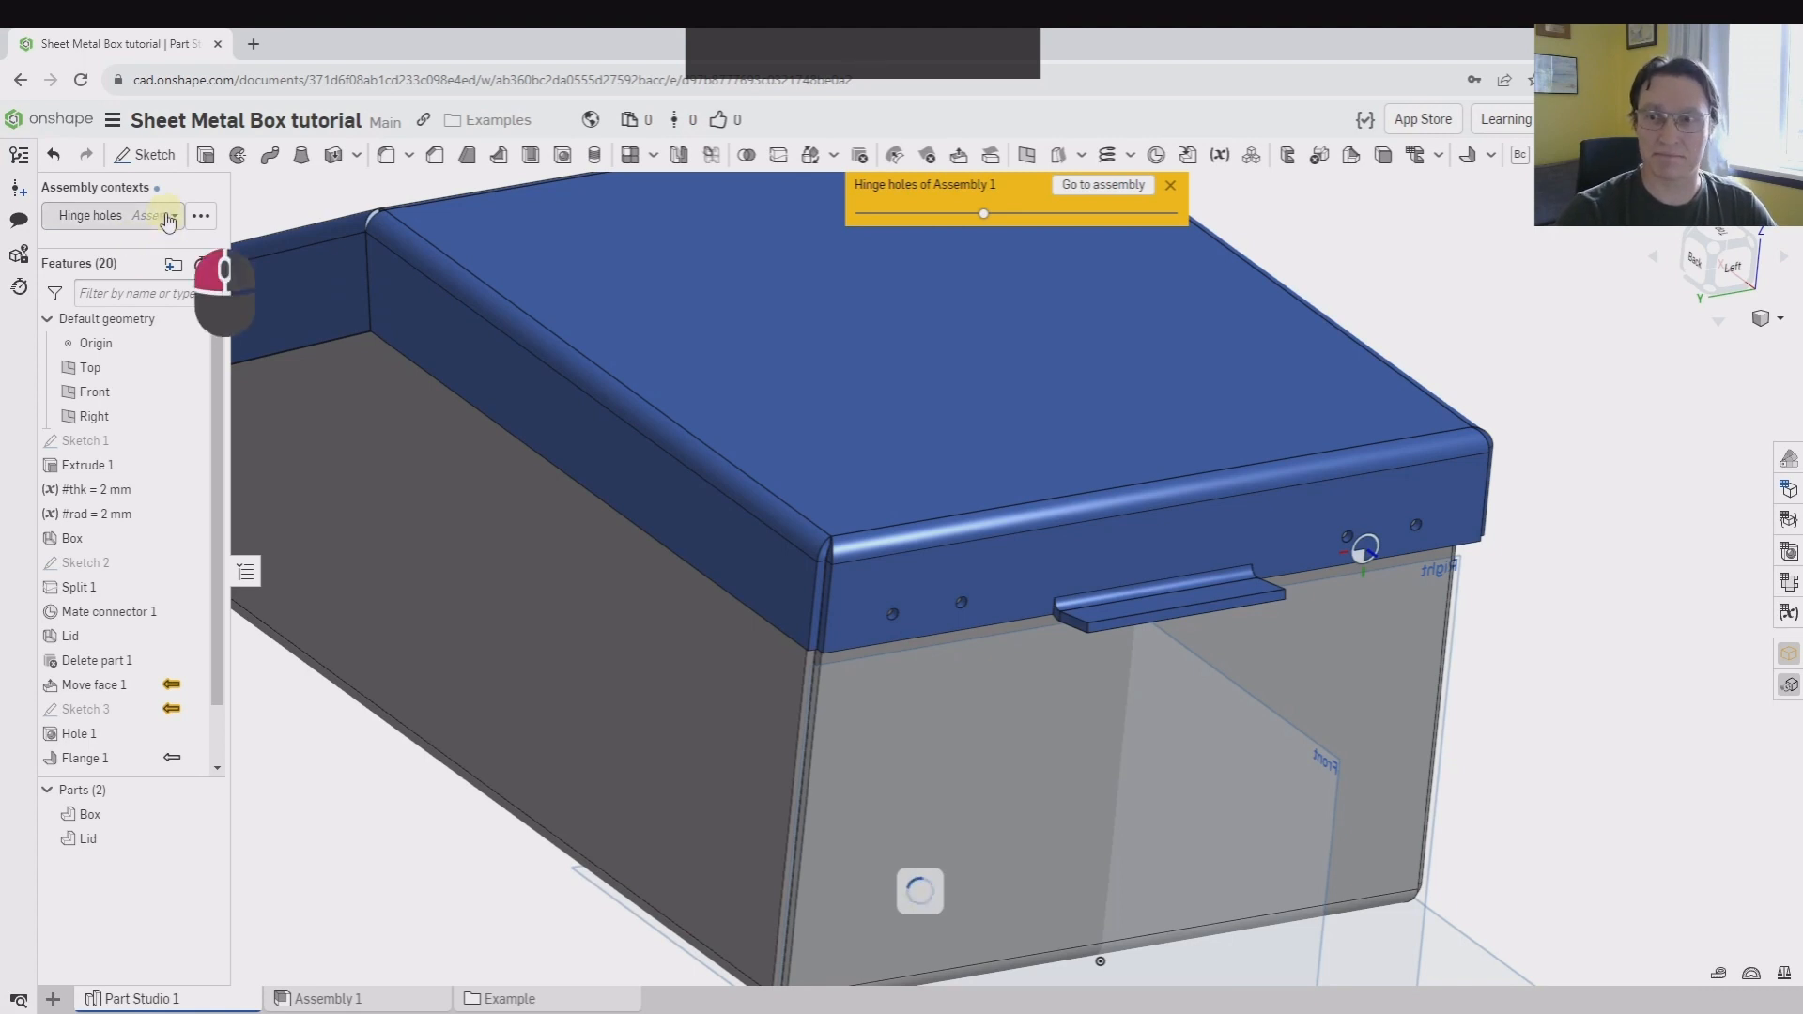
Activate the Limit flange context and view the lid's stop flange against the ghosted box from the hinge side
{"action": "left_click", "coordinate": [169, 218]}
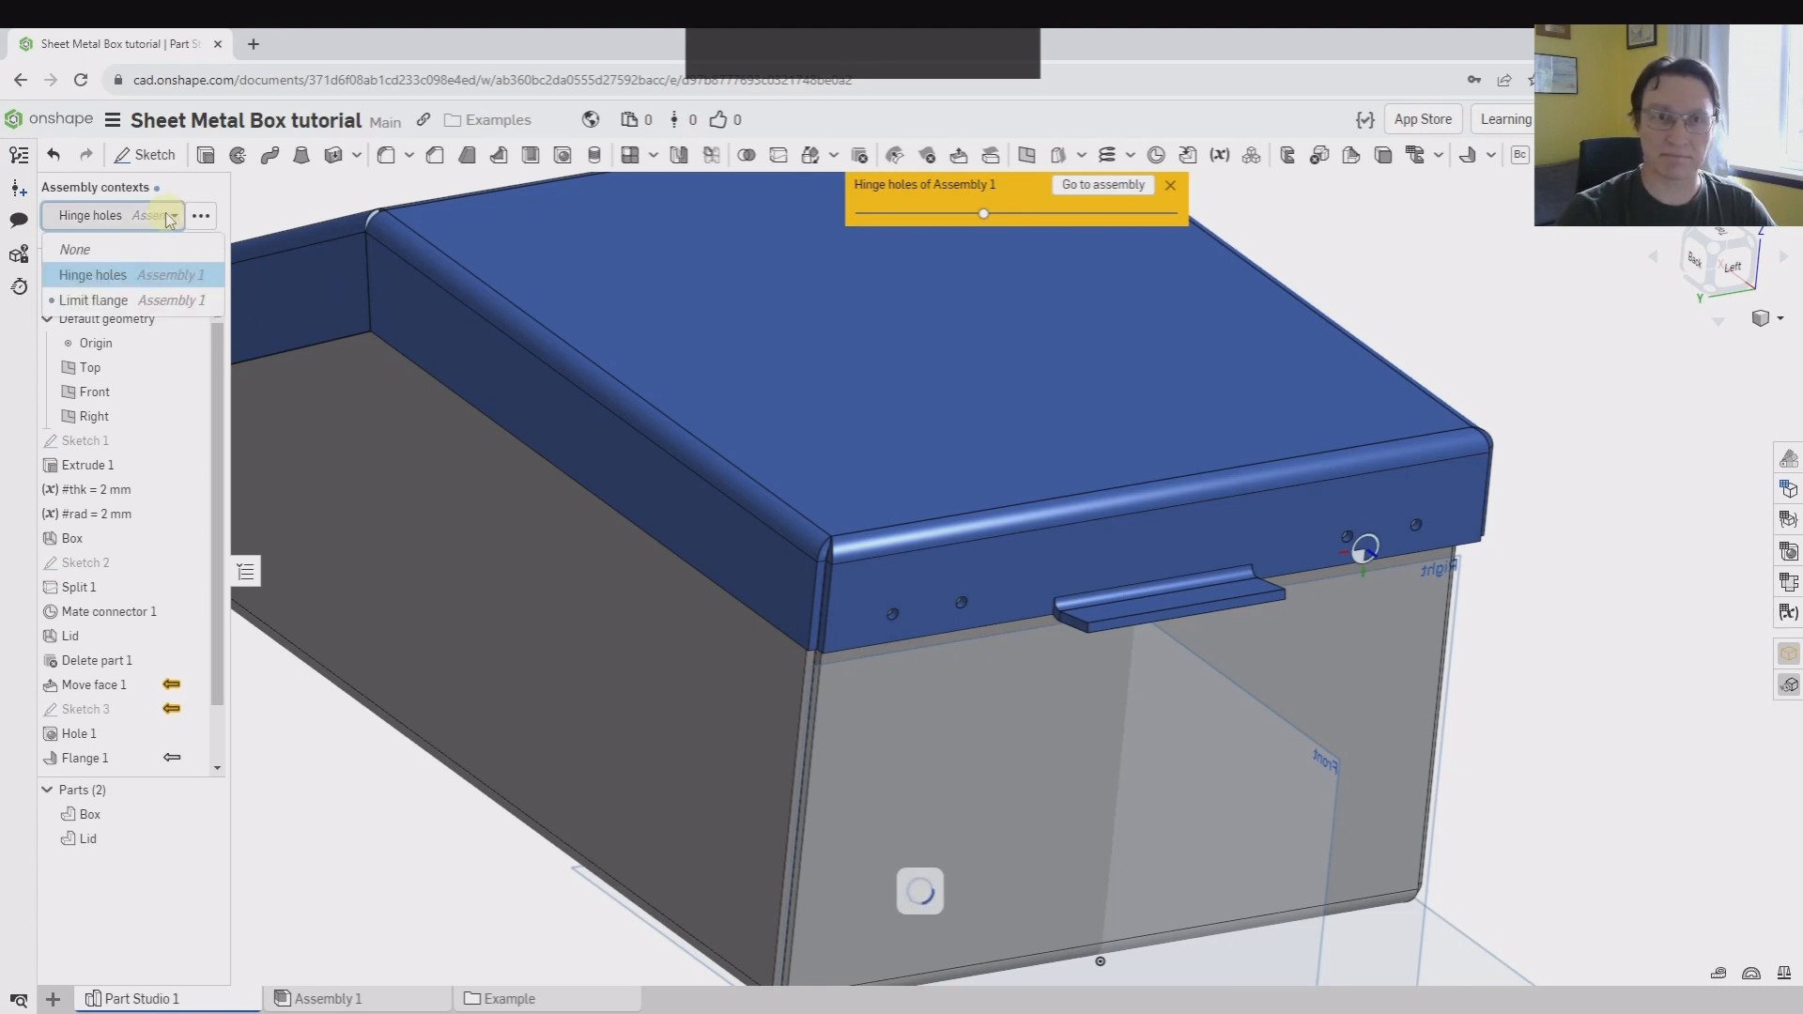
{"action": "left_click", "coordinate": [71, 300]}
{"action": "right_click_drag", "start_coordinate": [833, 572], "coordinate": [604, 463]}
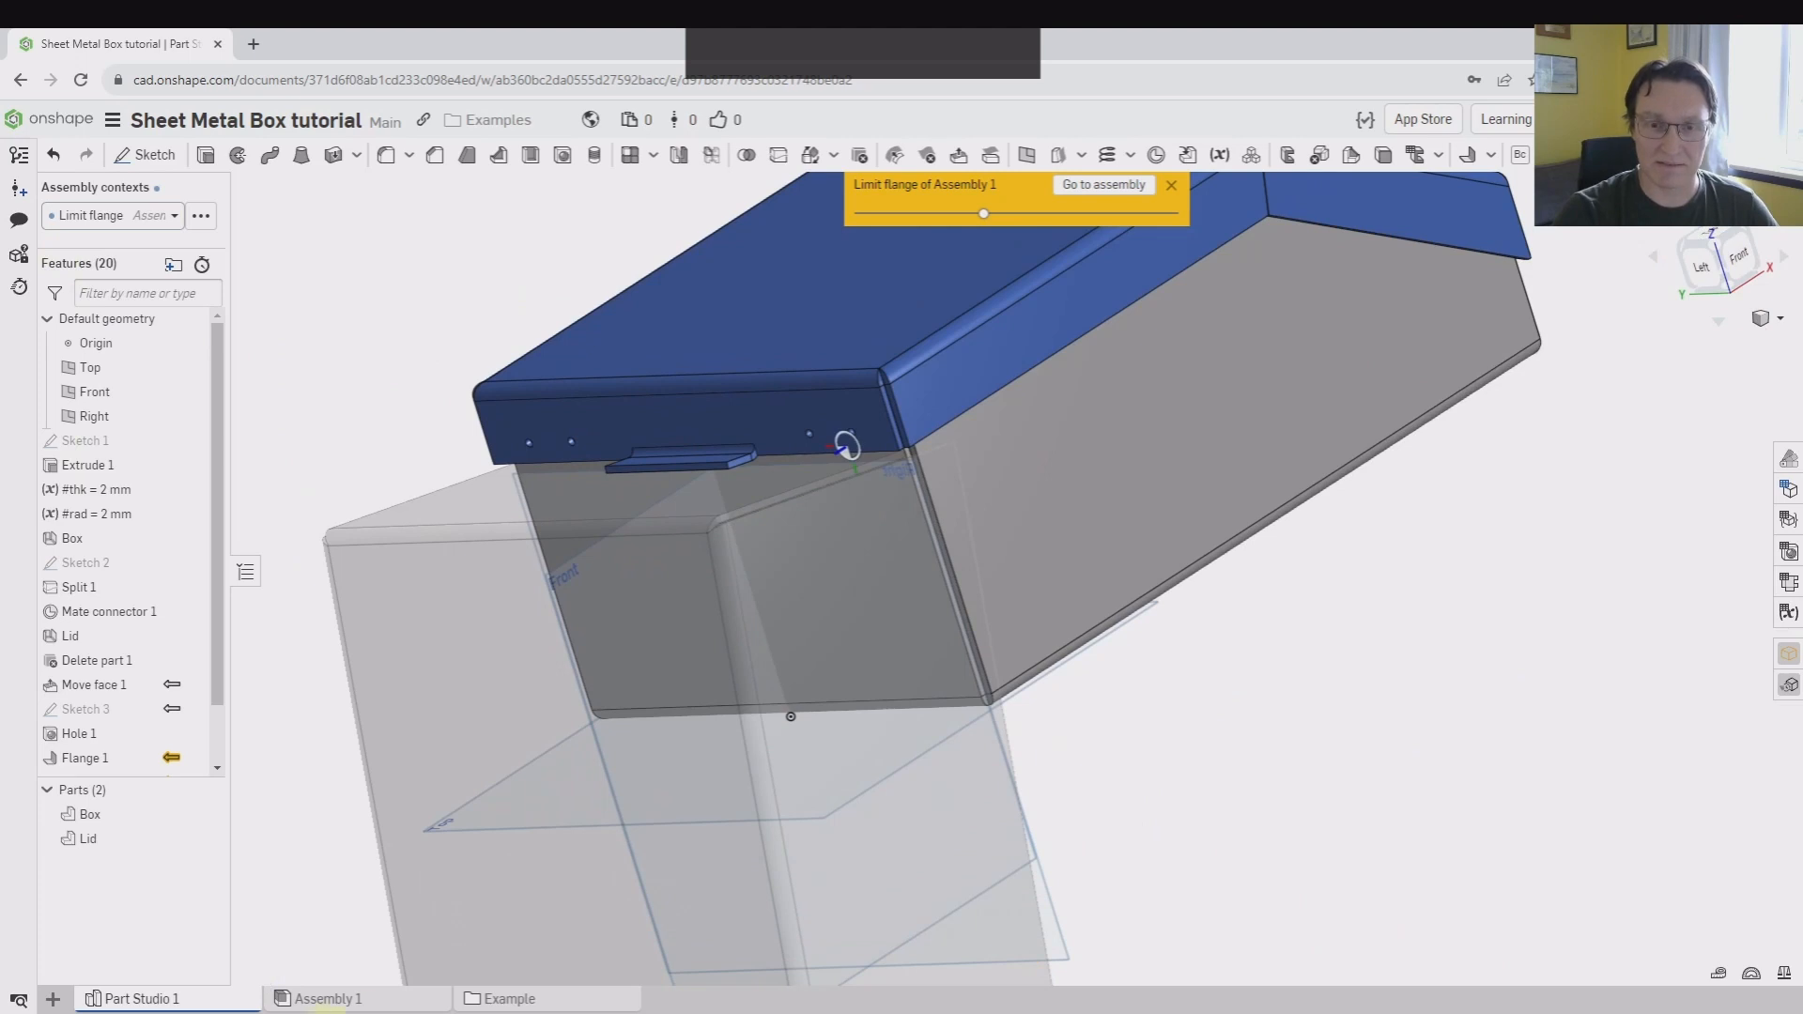
{"action": "mouse_move", "coordinate": [399, 1008]}
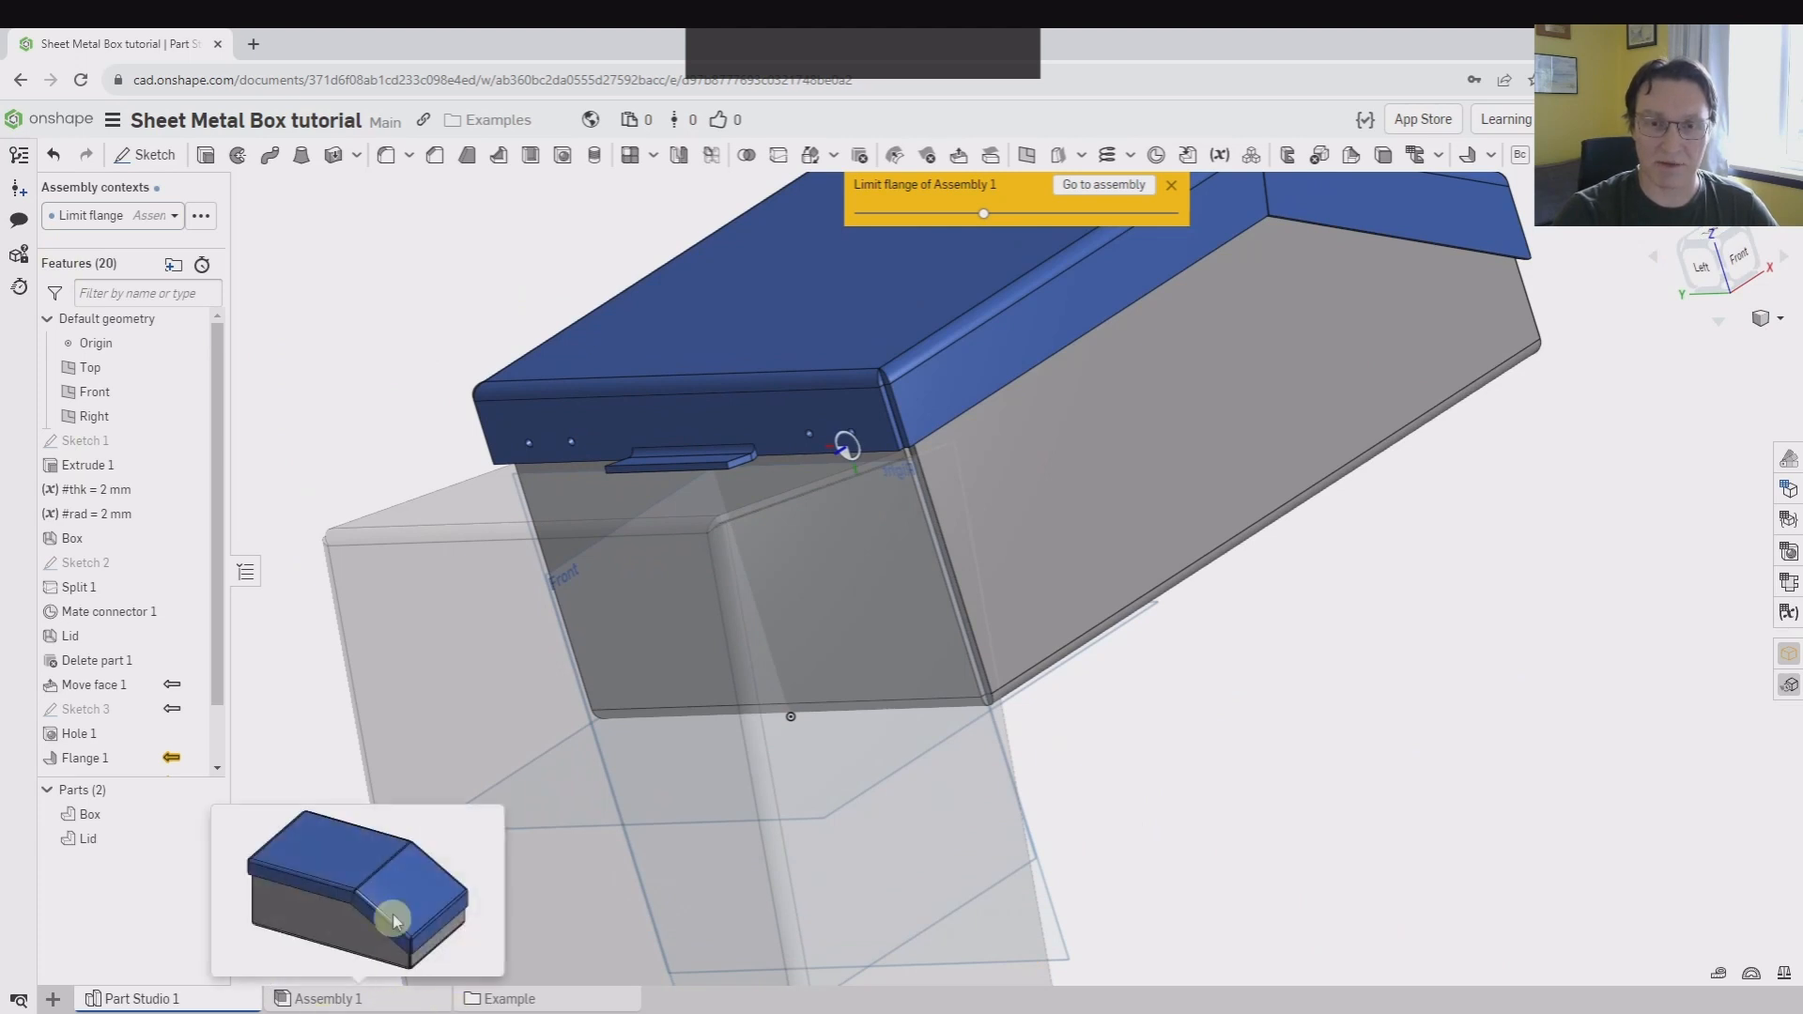
{"action": "left_click", "coordinate": [341, 1001]}
{"action": "left_click", "coordinate": [757, 488]}
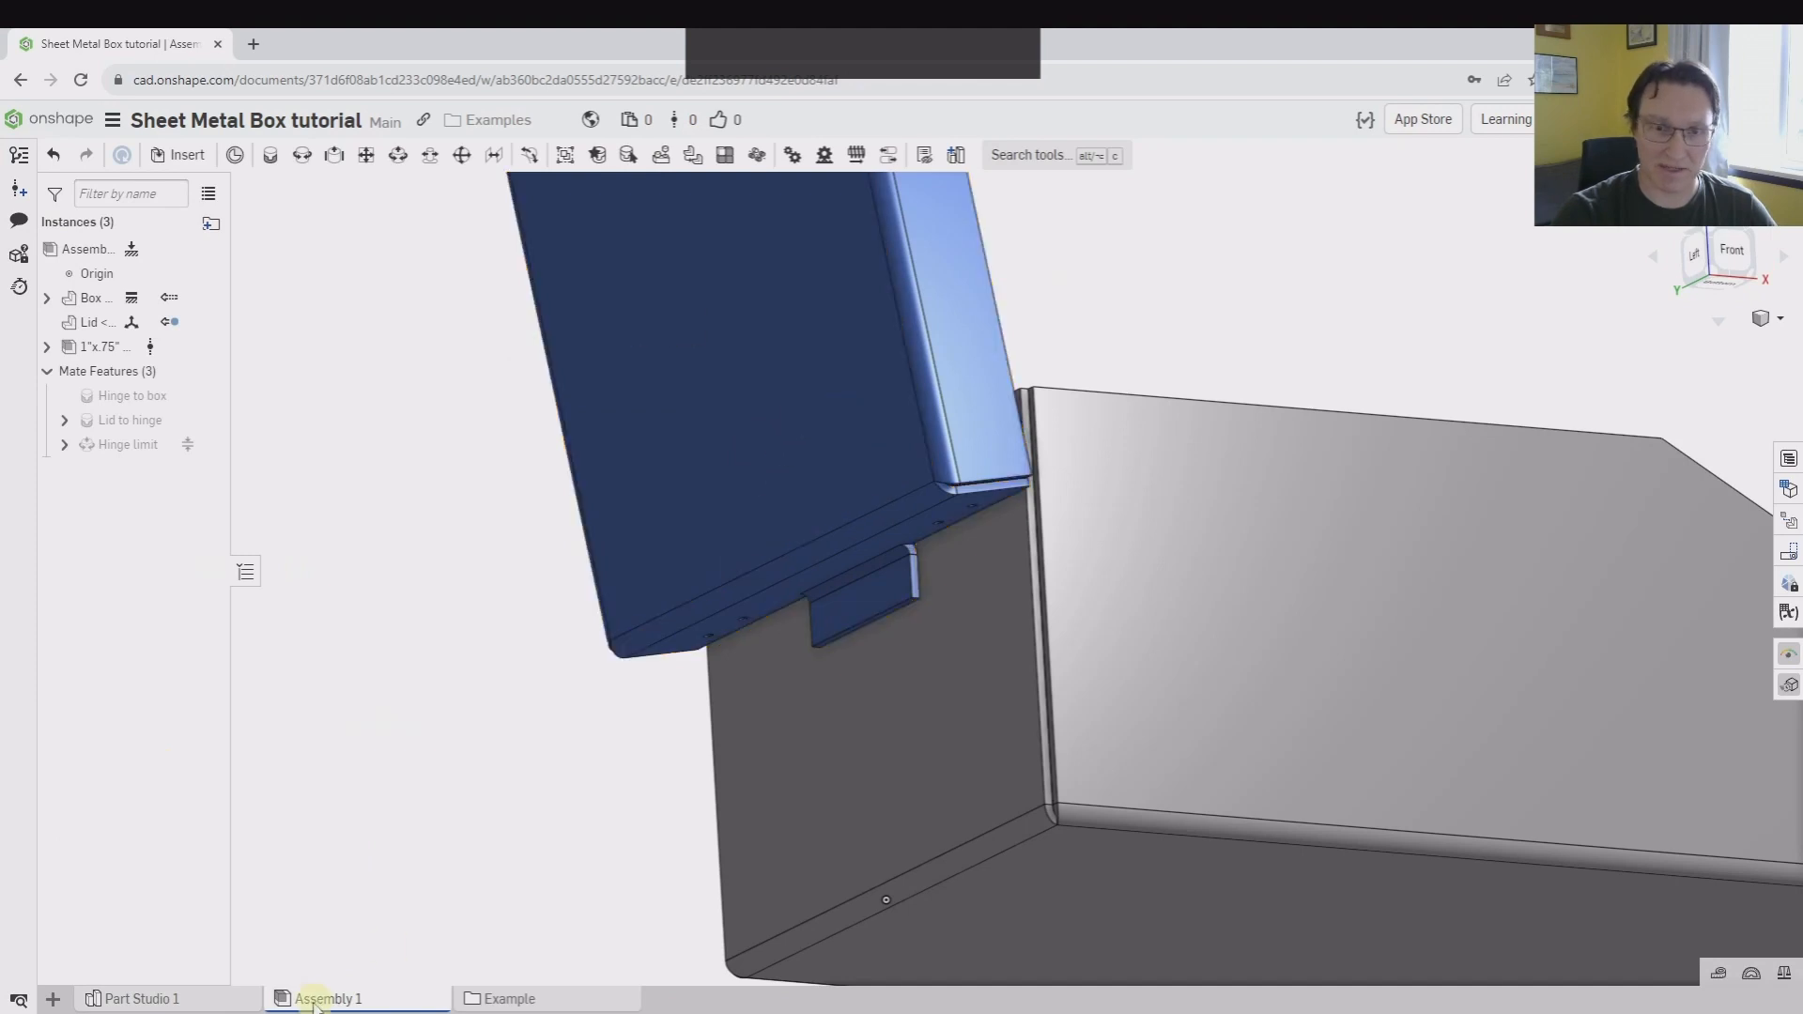
{"action": "left_click", "coordinate": [191, 997]}
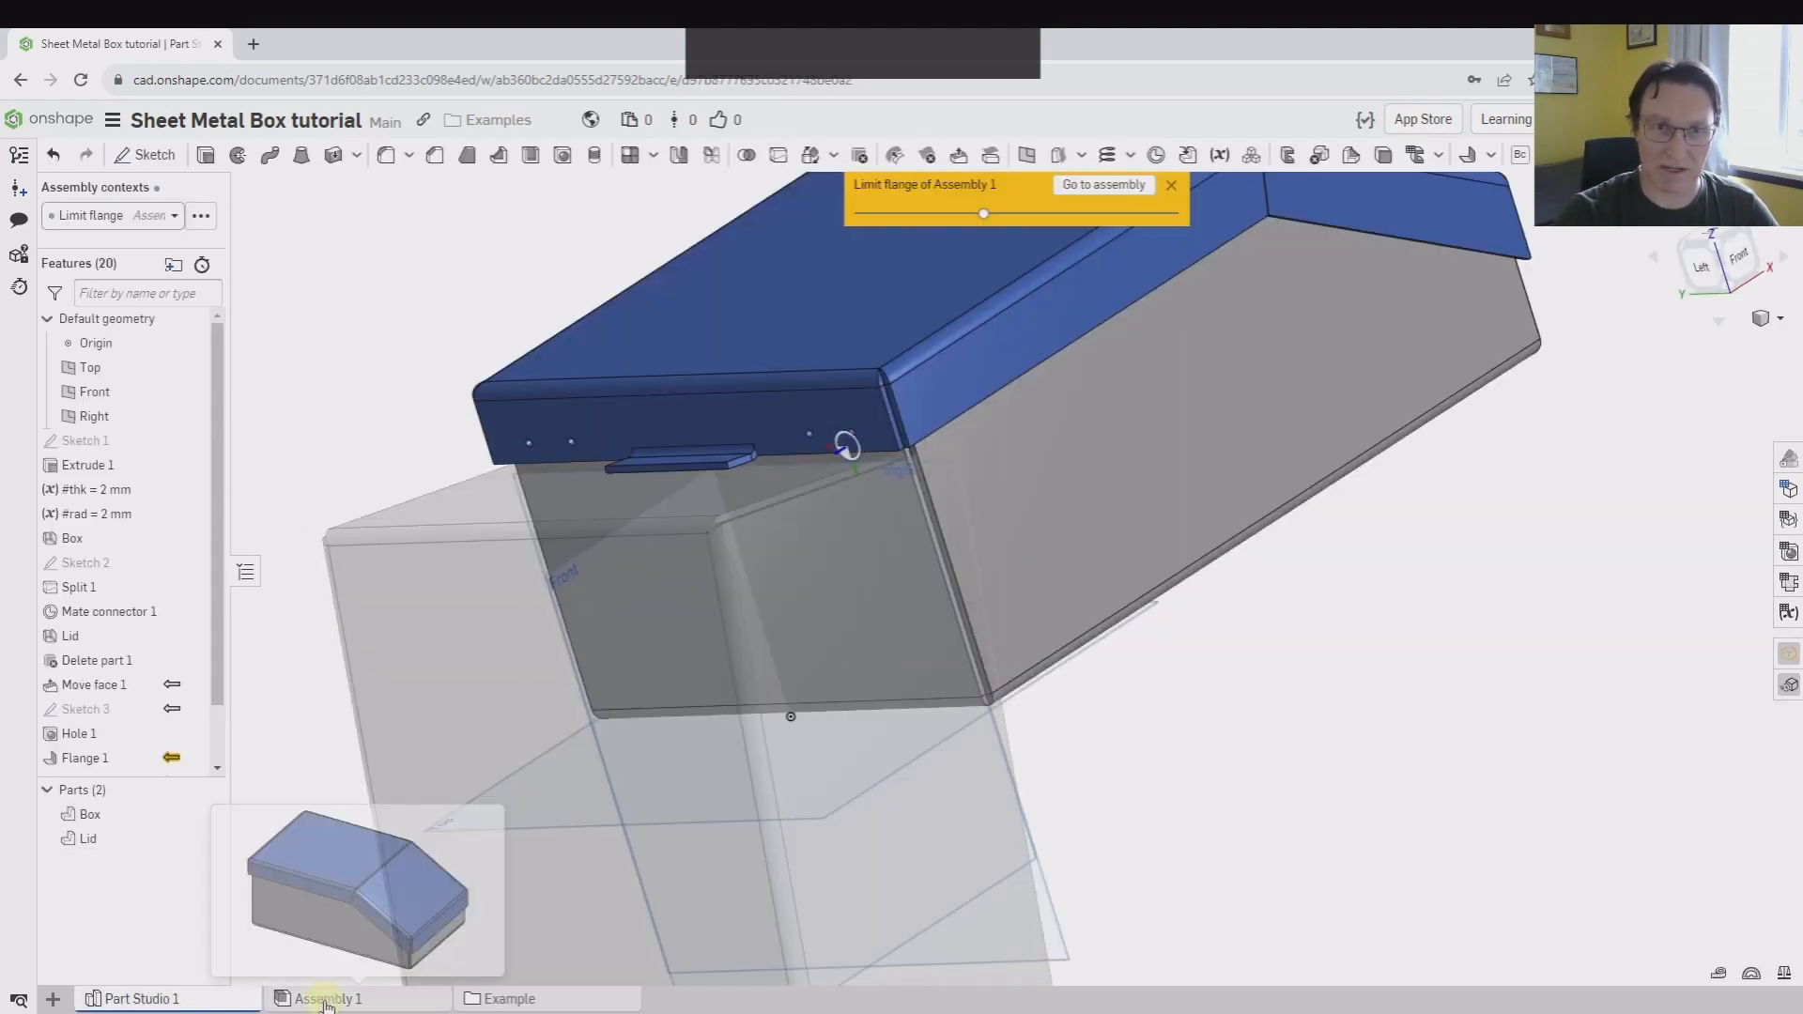
{"action": "left_click", "coordinate": [200, 218]}
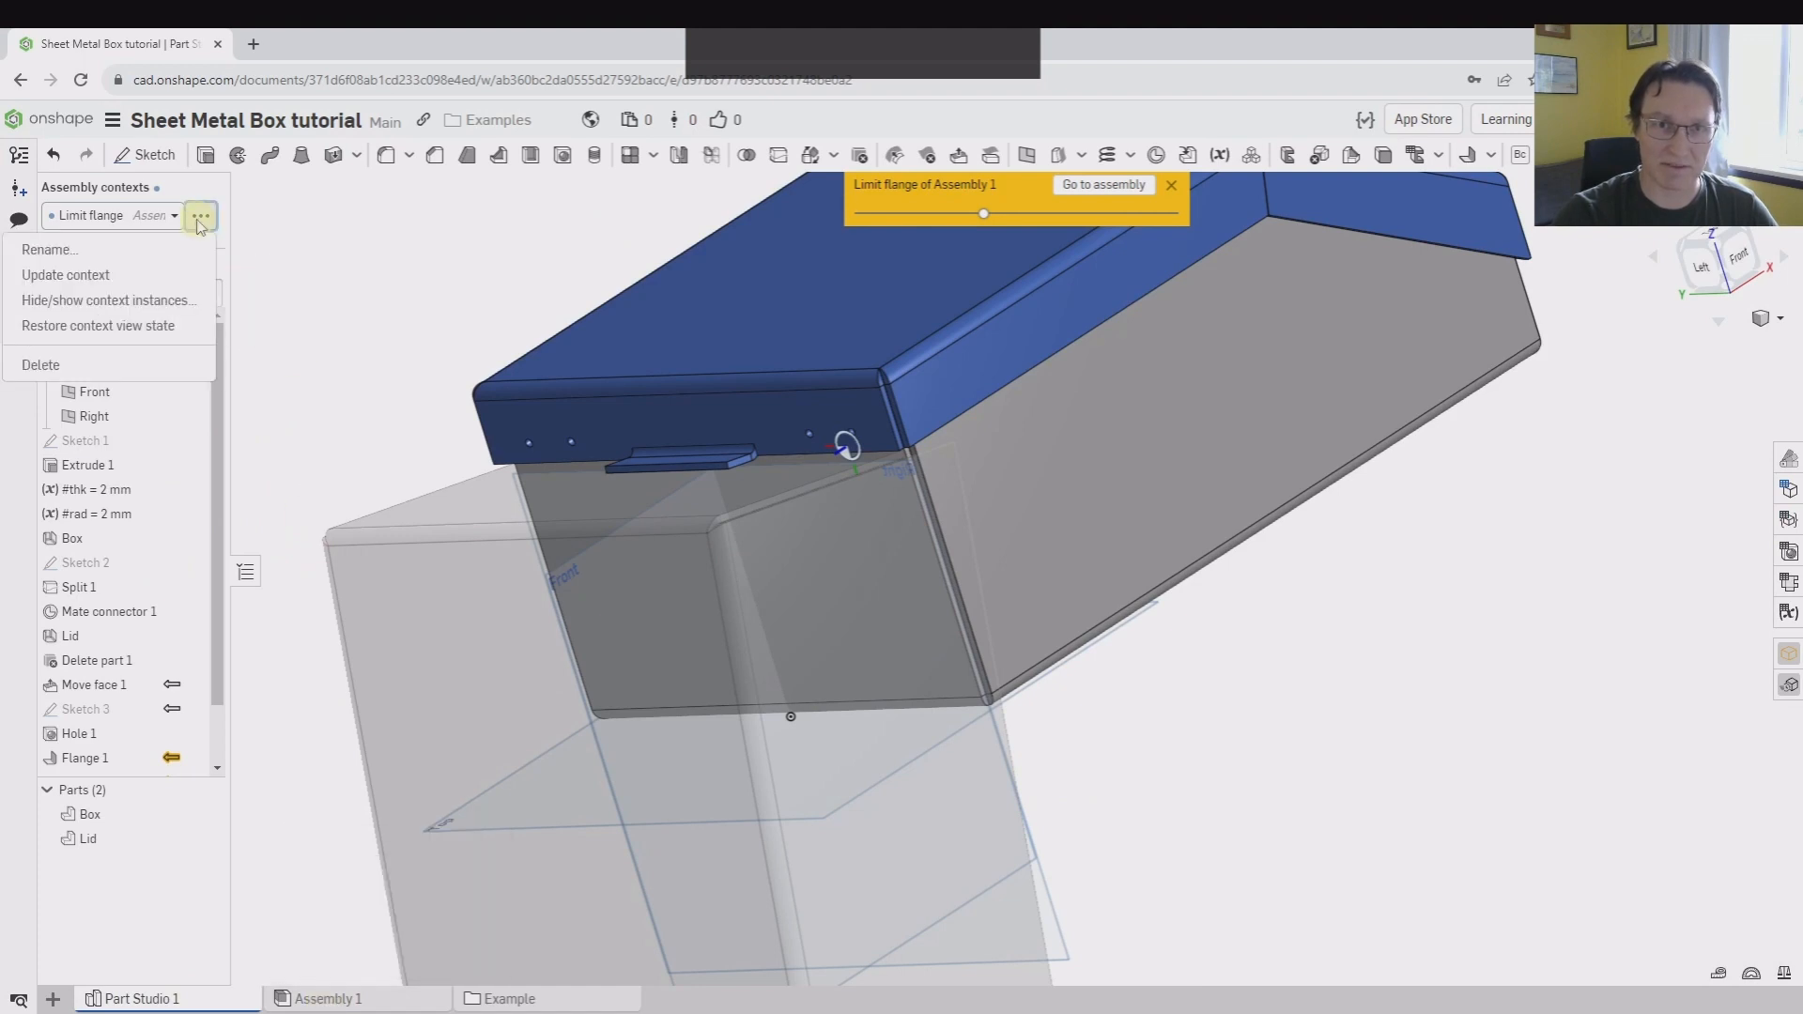
{"action": "left_click", "coordinate": [287, 303]}
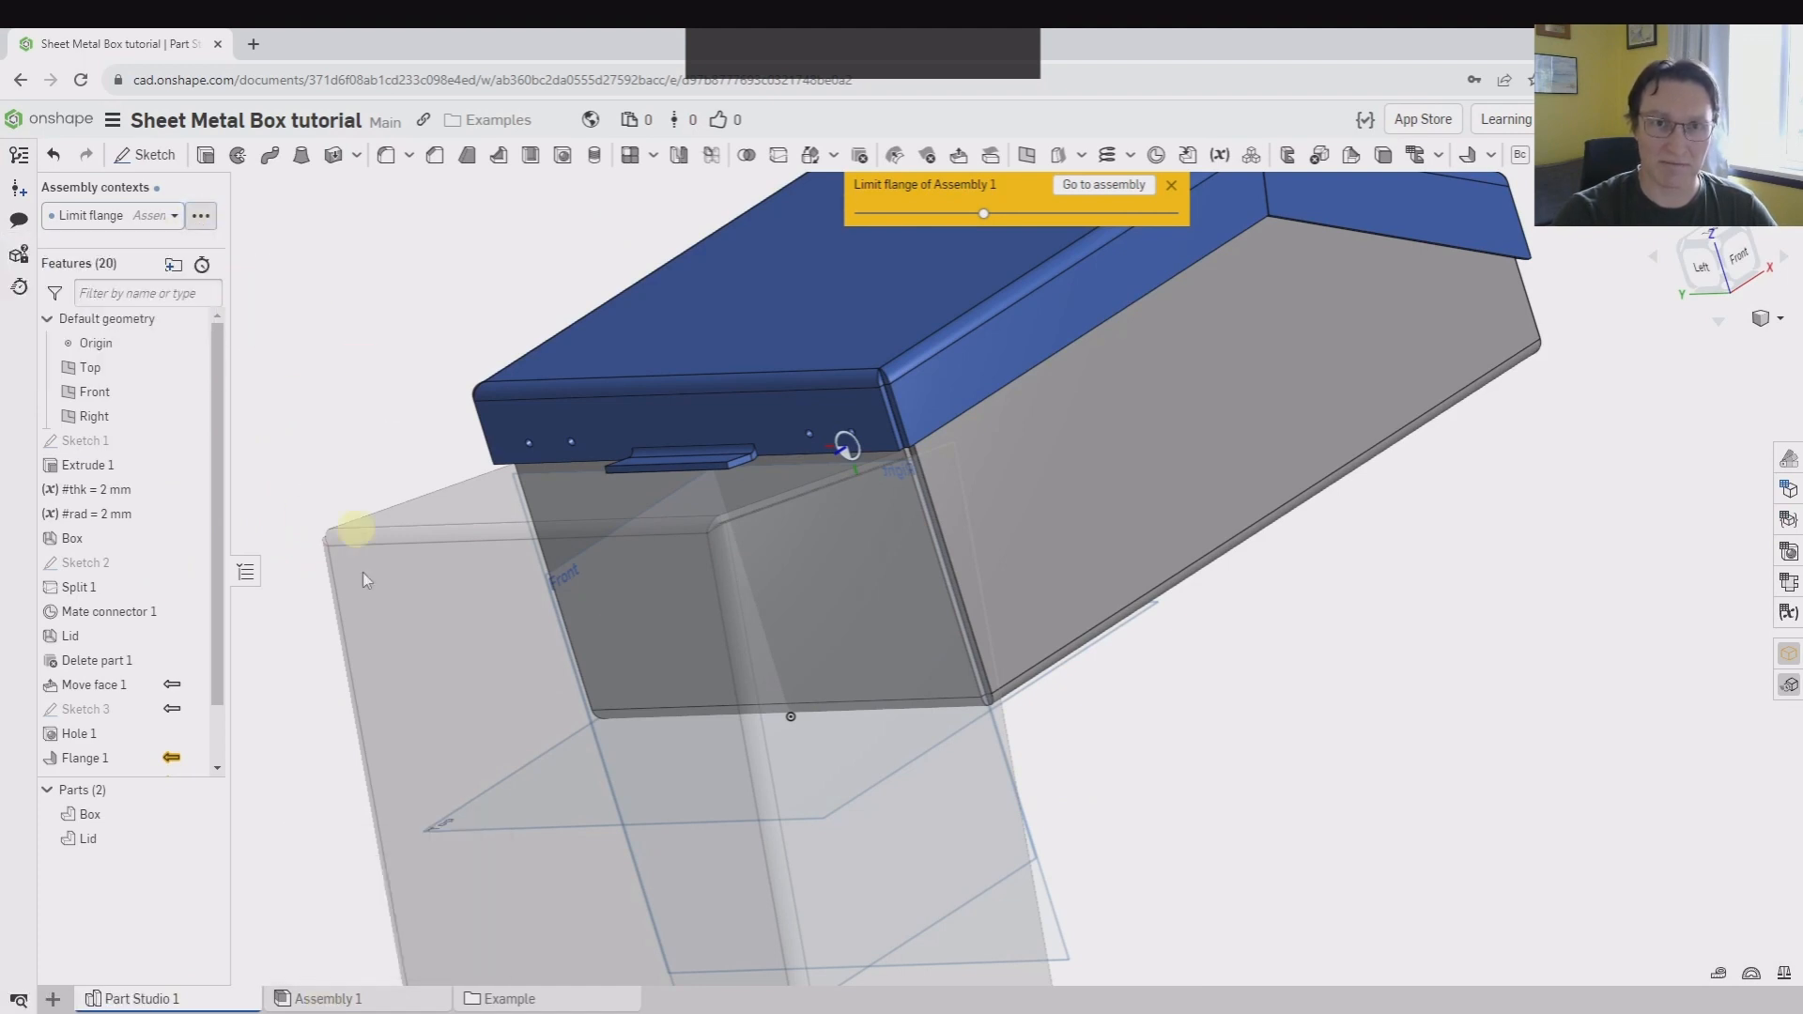
Return to Assembly 1 and update the lid's Limit flange context with the lid open
{"action": "left_click", "coordinate": [359, 1000]}
{"action": "mouse_move", "coordinate": [623, 568]}
{"action": "right_mouse_down"}
{"action": "mouse_move", "coordinate": [685, 575]}
{"action": "mouse_move", "coordinate": [549, 737]}
{"action": "mouse_move", "coordinate": [591, 611]}
{"action": "mouse_move", "coordinate": [648, 554]}
{"action": "right_mouse_up"}
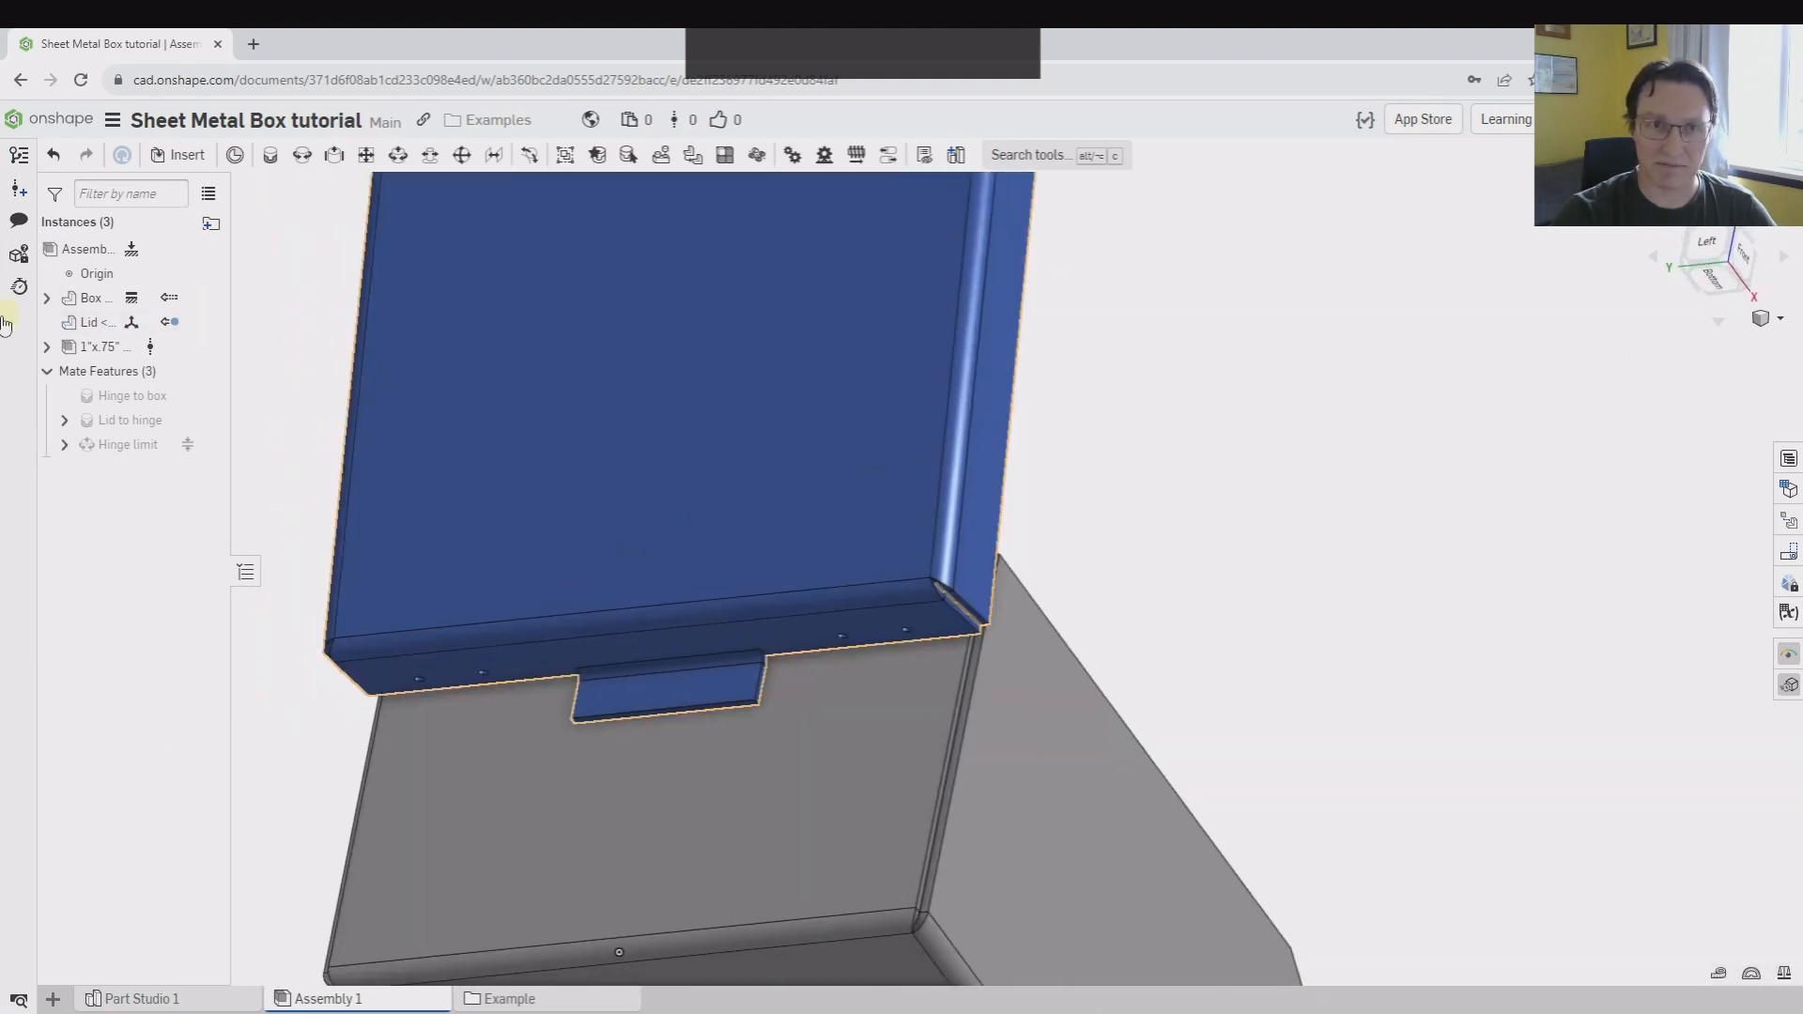
{"action": "right_click", "coordinate": [92, 323]}
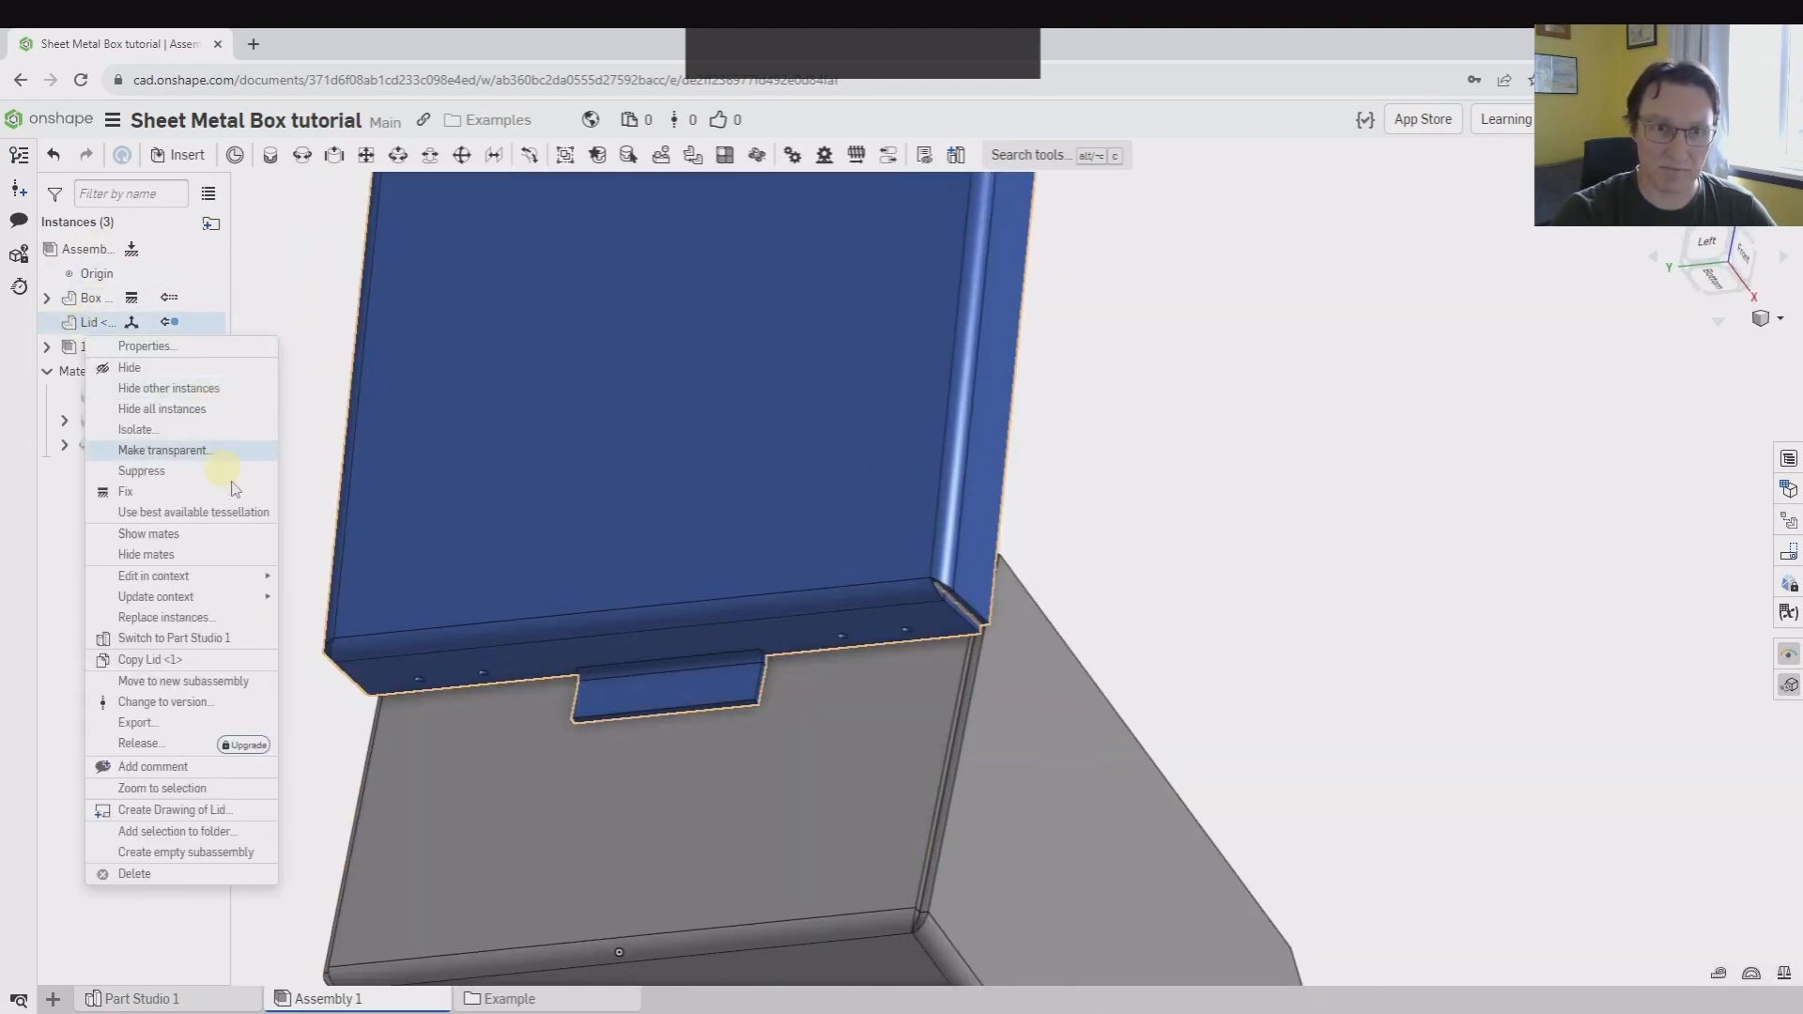
{"action": "mouse_move", "coordinate": [222, 605]}
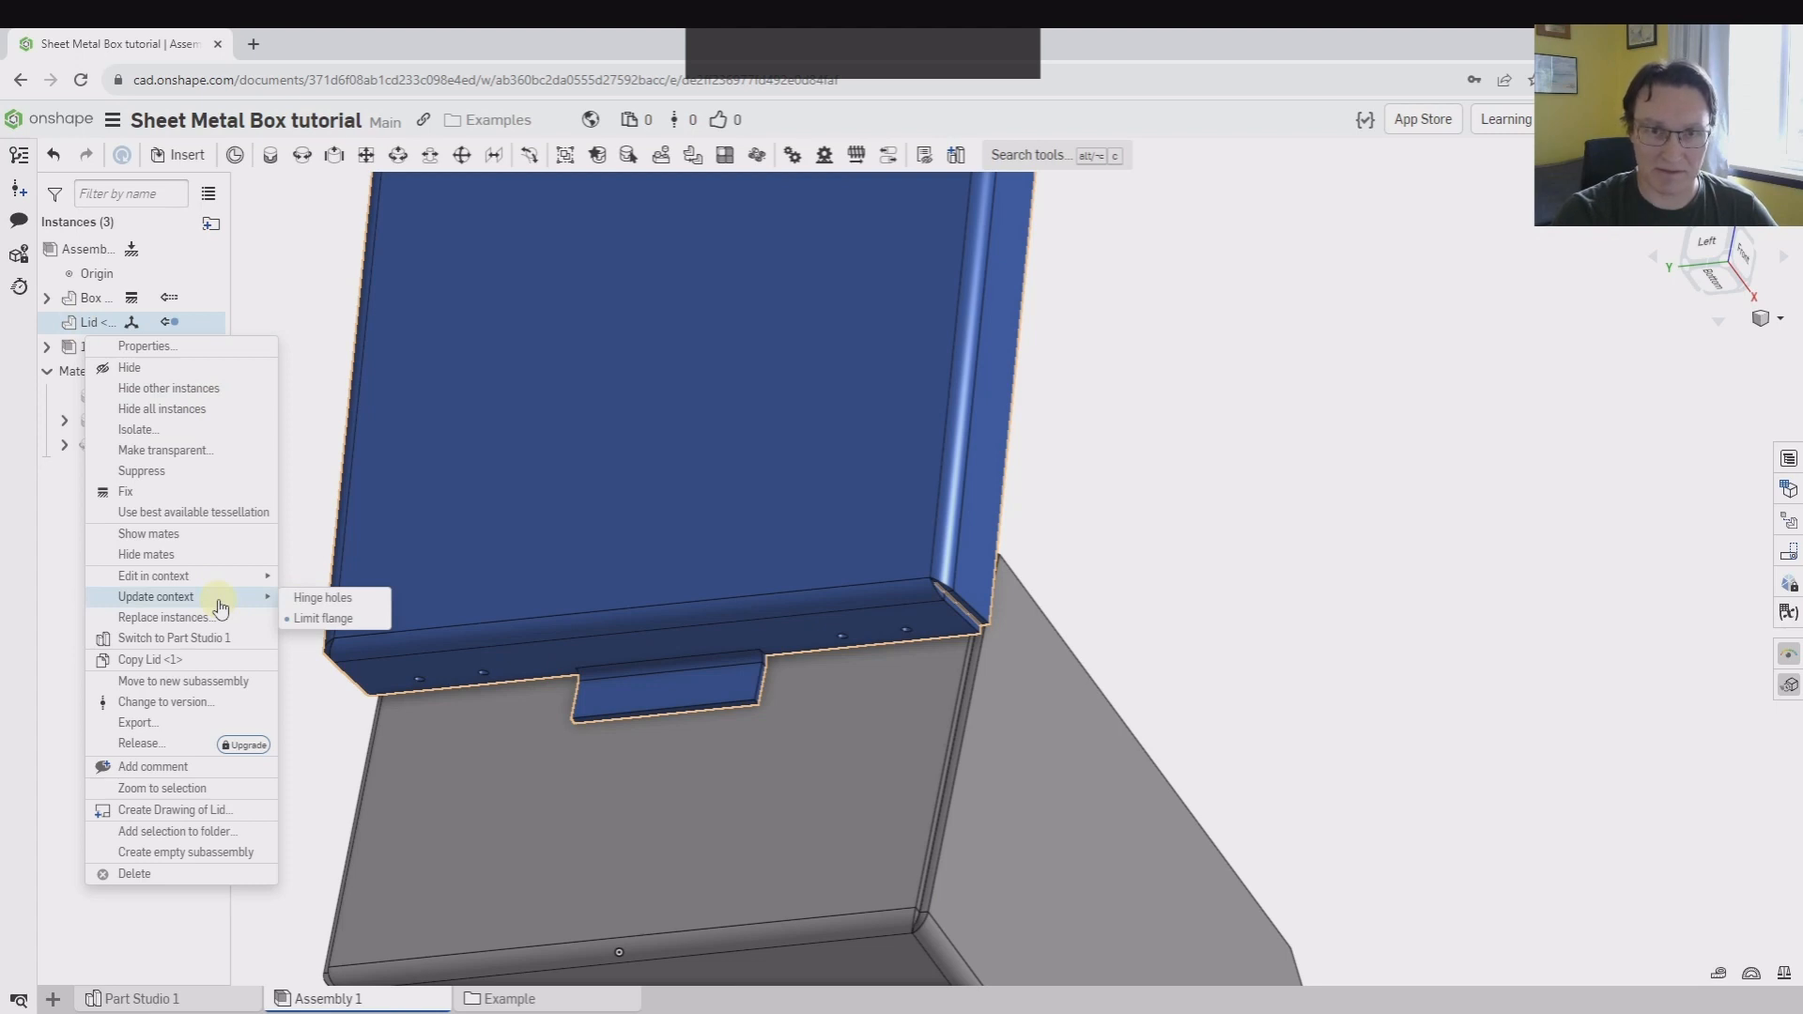
{"action": "left_click", "coordinate": [334, 619]}
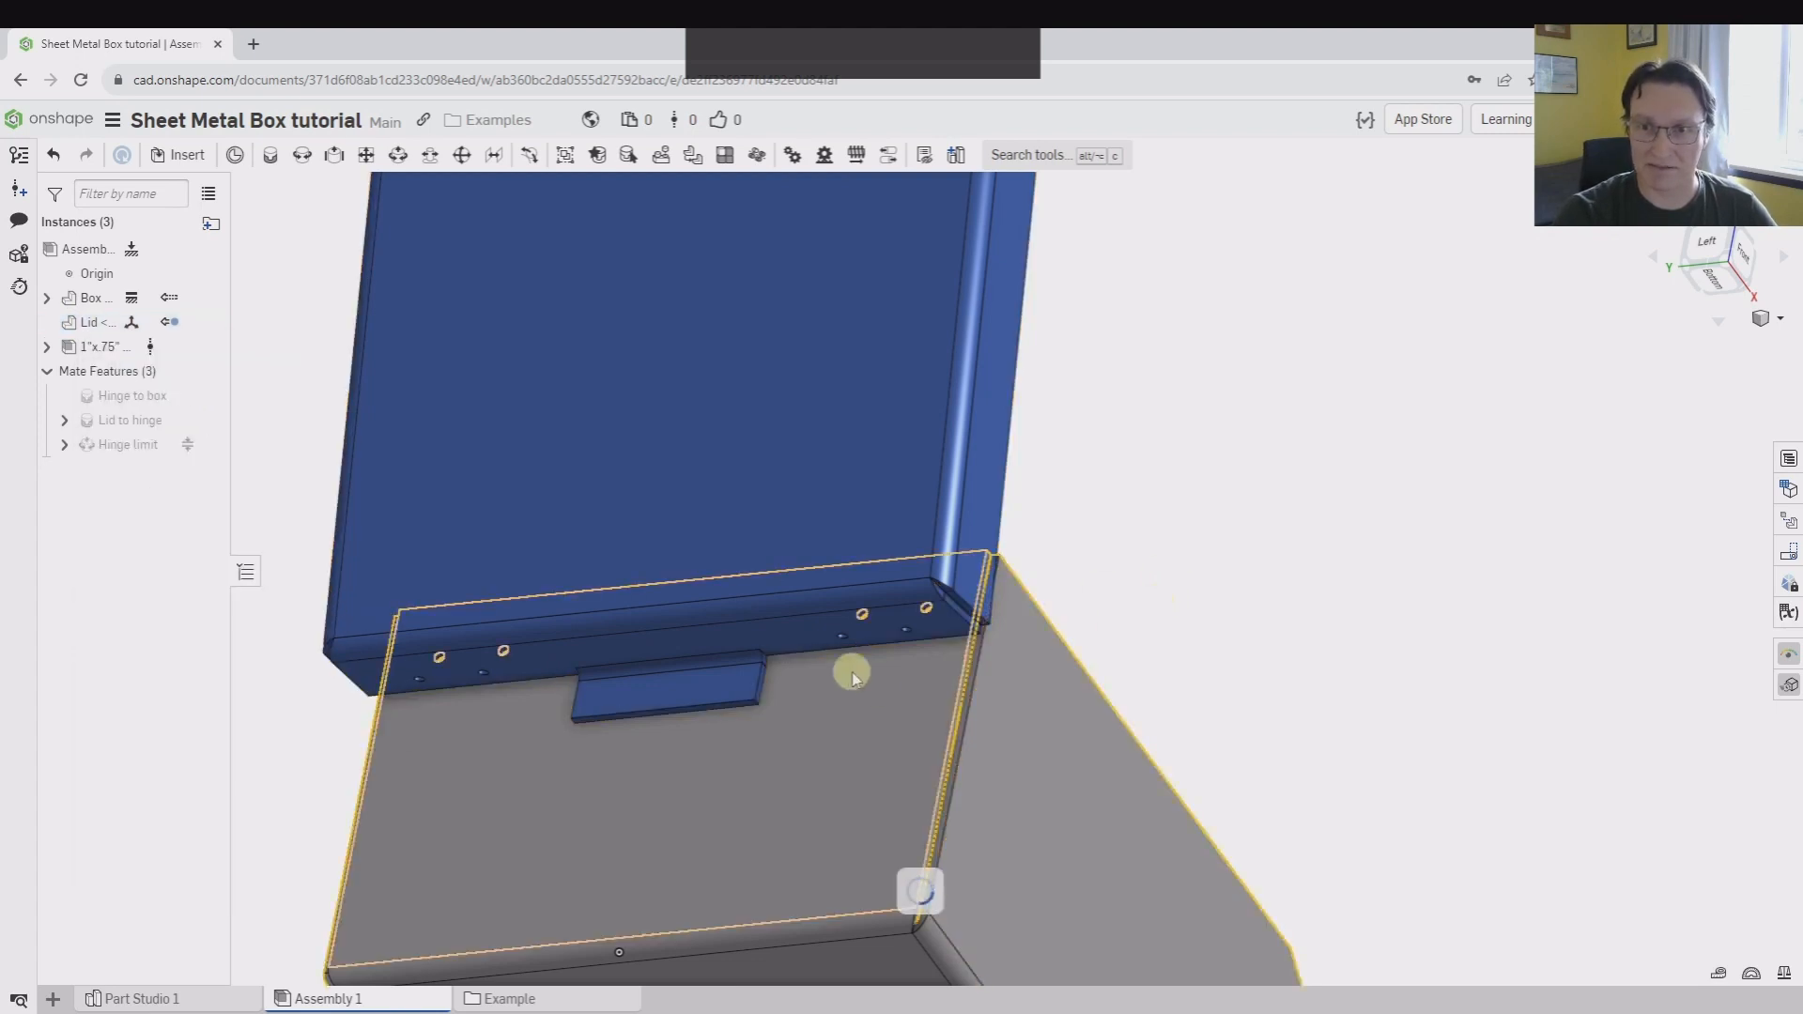
Examine the opened lid's stop flange and hinge area against the box, close up from below and from the side
{"action": "scroll", "coordinate": [973, 716], "scroll_direction": "up", "scroll_amount": 3}
{"action": "right_click_drag", "start_coordinate": [974, 717], "coordinate": [1142, 644]}
{"action": "scroll", "coordinate": [963, 636], "scroll_direction": "down", "scroll_amount": 3}
{"action": "scroll", "coordinate": [1037, 606], "scroll_direction": "up", "scroll_amount": 7}
{"action": "scroll", "coordinate": [1143, 645], "scroll_direction": "up", "scroll_amount": 3}
{"action": "middle_click_drag", "start_coordinate": [1056, 626], "coordinate": [742, 629]}
{"action": "right_click_drag", "start_coordinate": [741, 622], "coordinate": [798, 640]}
Swing the lid closed and inspect its hinge holes and stop flange from below and in a view of the whole box
{"action": "left_click_drag", "start_coordinate": [433, 265], "coordinate": [507, 700]}
{"action": "scroll", "coordinate": [543, 655], "scroll_direction": "down", "scroll_amount": 4}
{"action": "right_click_drag", "start_coordinate": [543, 656], "coordinate": [1021, 554]}
{"action": "scroll", "coordinate": [962, 652], "scroll_direction": "down", "scroll_amount": 3}
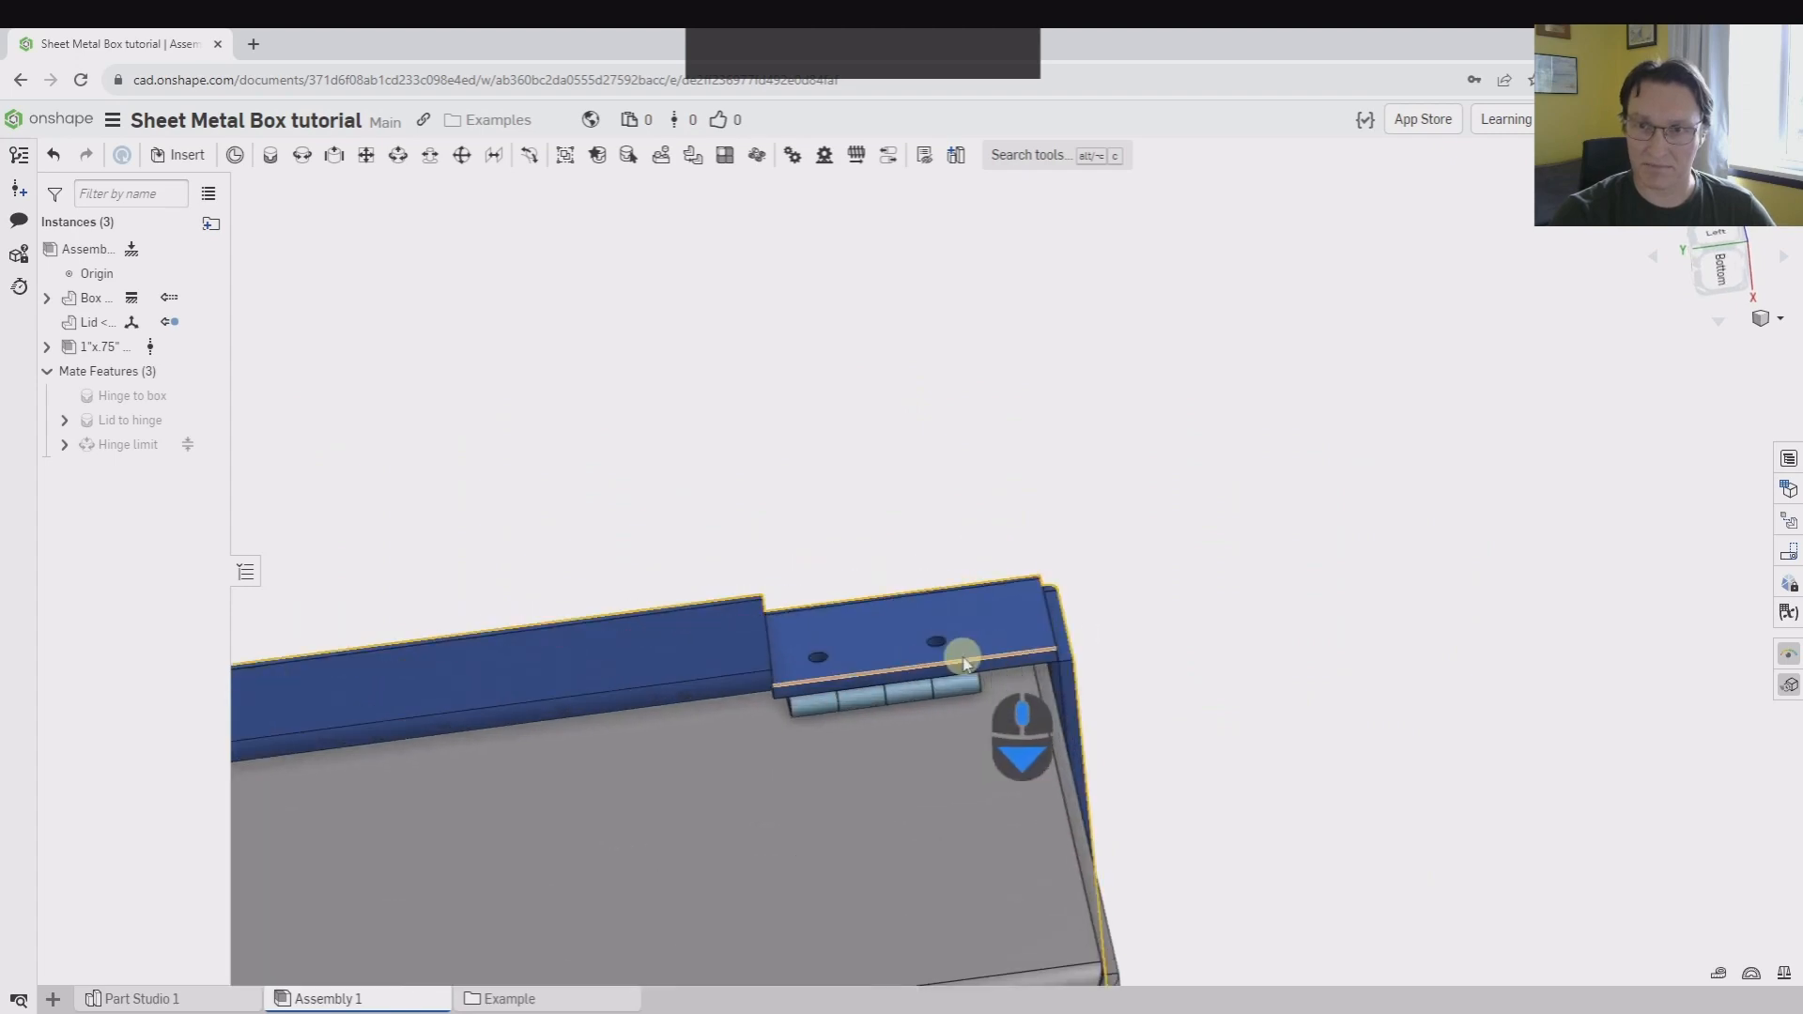
{"action": "right_click_drag", "start_coordinate": [962, 652], "coordinate": [905, 696]}
{"action": "scroll", "coordinate": [986, 664], "scroll_direction": "down", "scroll_amount": 4}
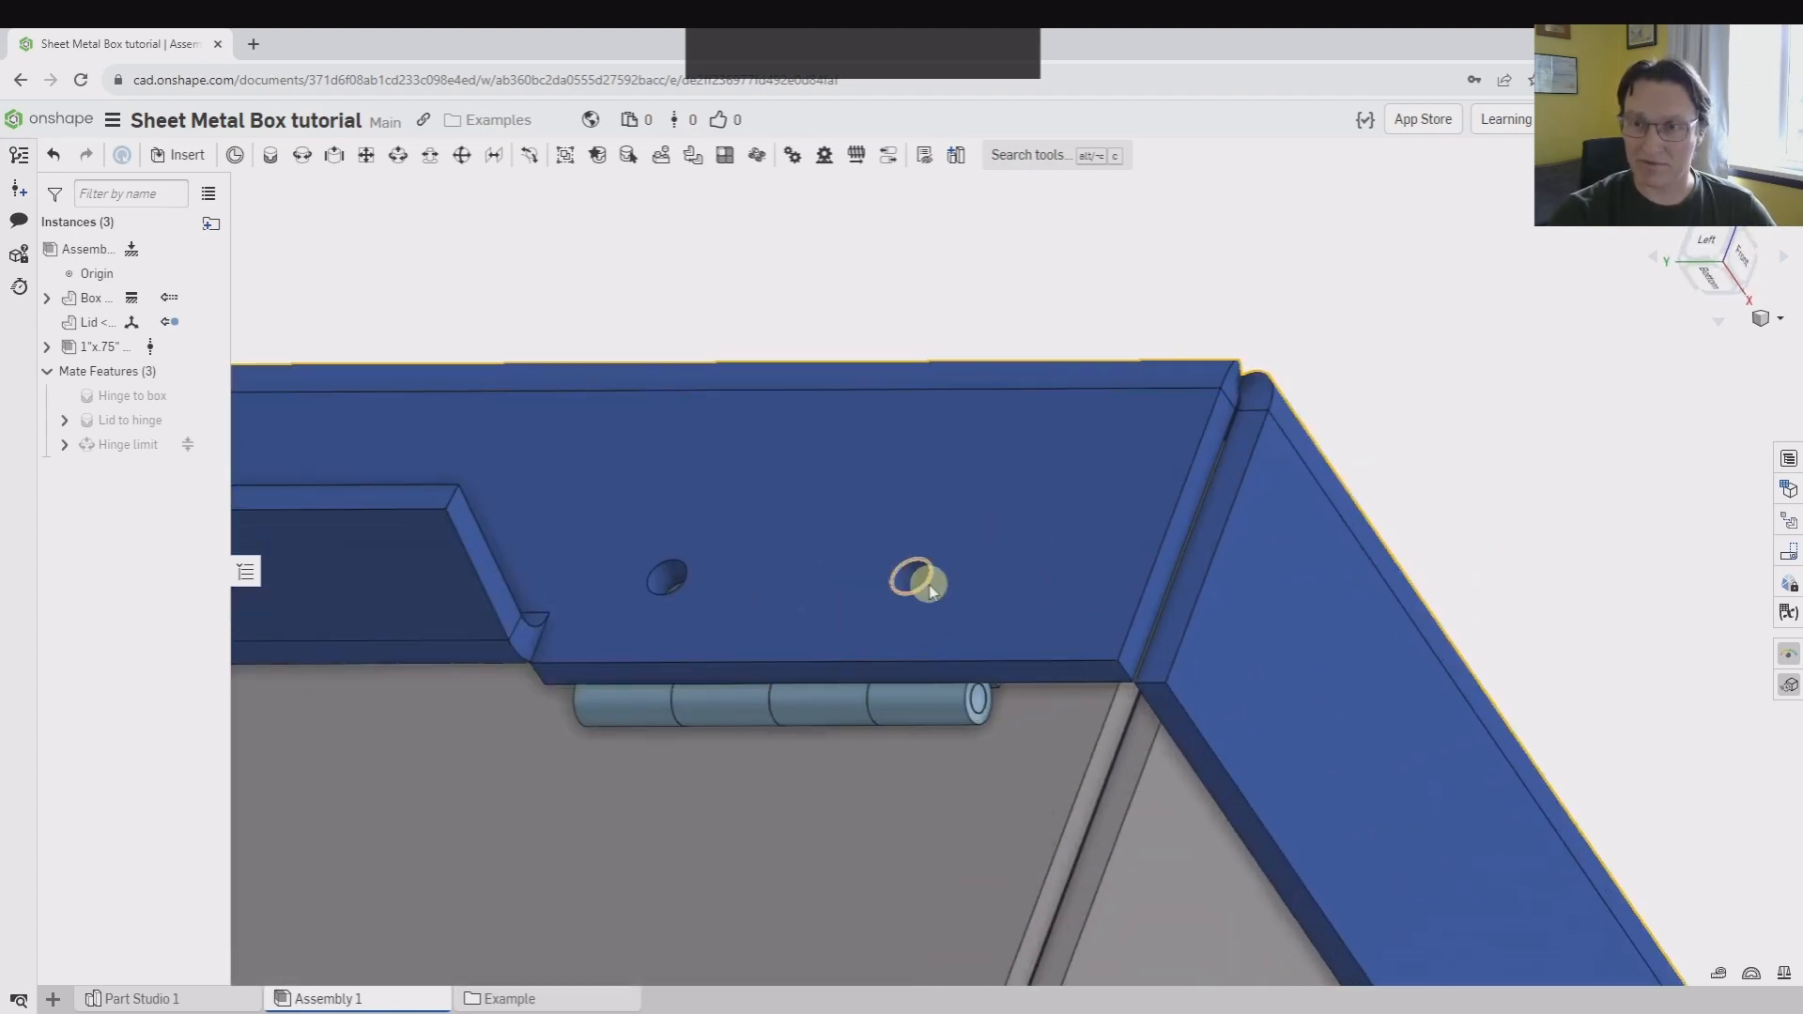
{"action": "right_click_drag", "start_coordinate": [918, 582], "coordinate": [879, 654]}
{"action": "scroll", "coordinate": [1167, 813], "scroll_direction": "up", "scroll_amount": 10}
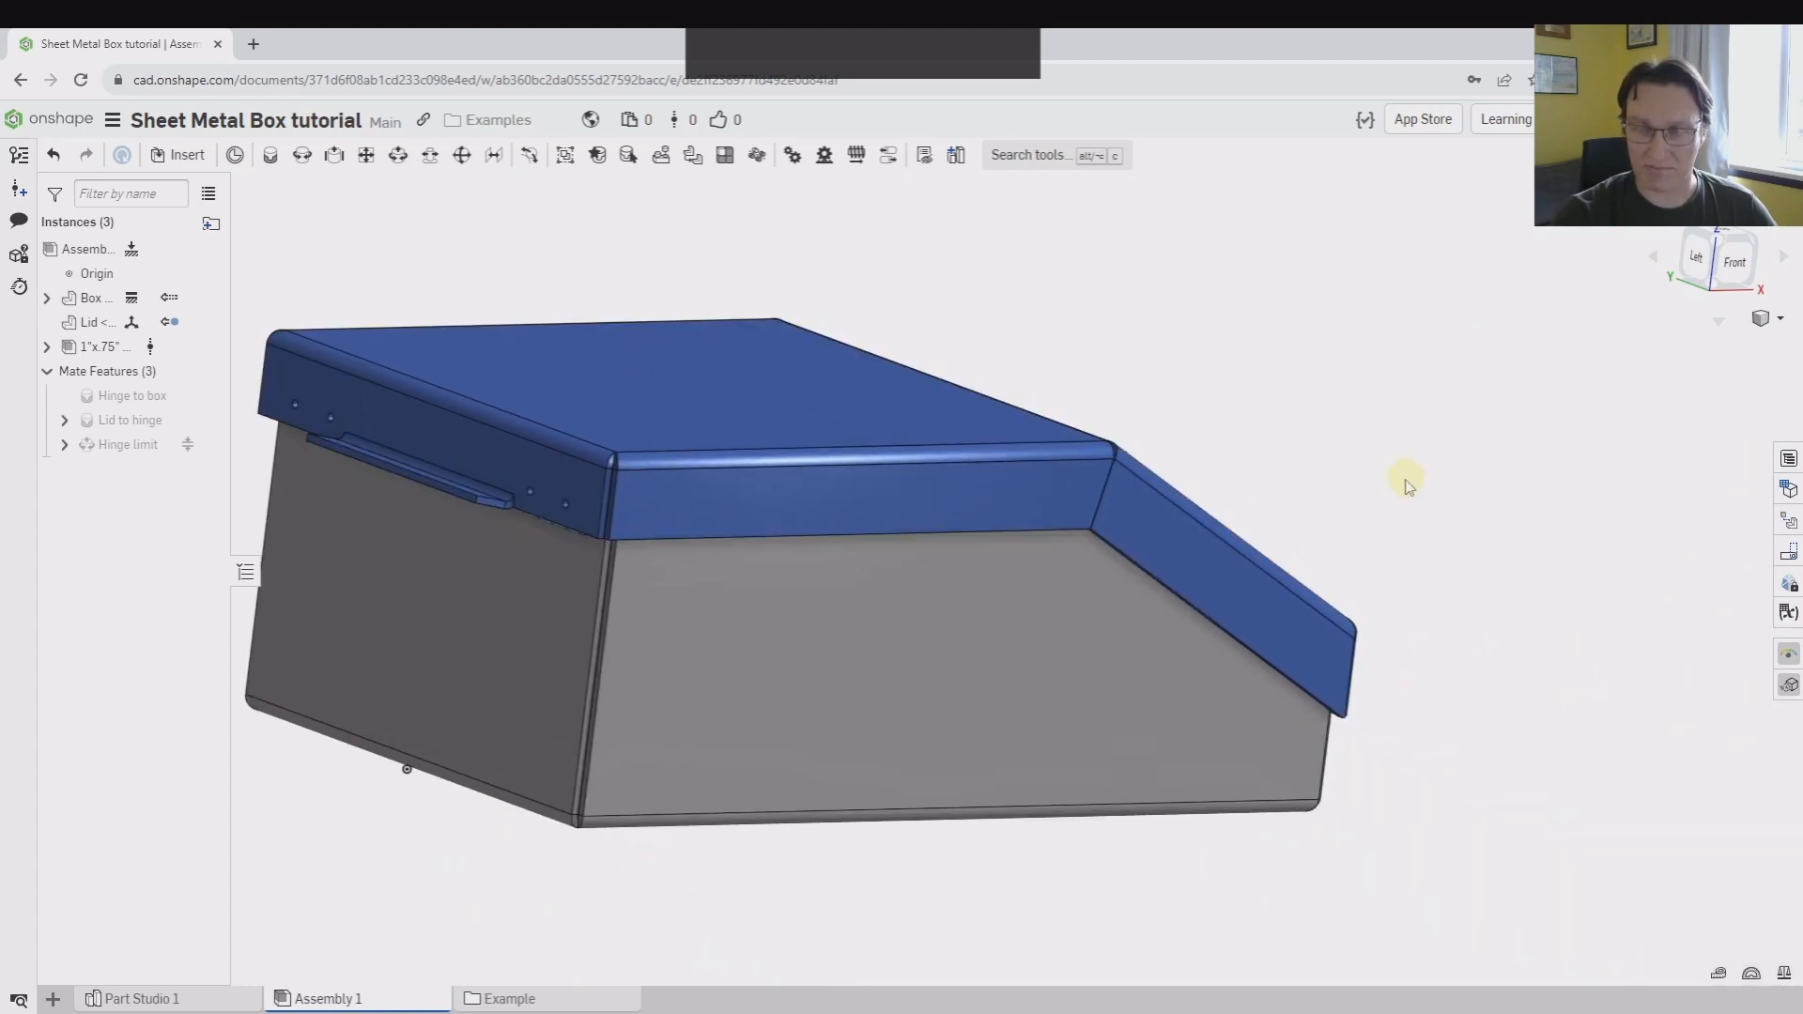
{"action": "right_click_drag", "start_coordinate": [1408, 487], "coordinate": [1360, 491]}
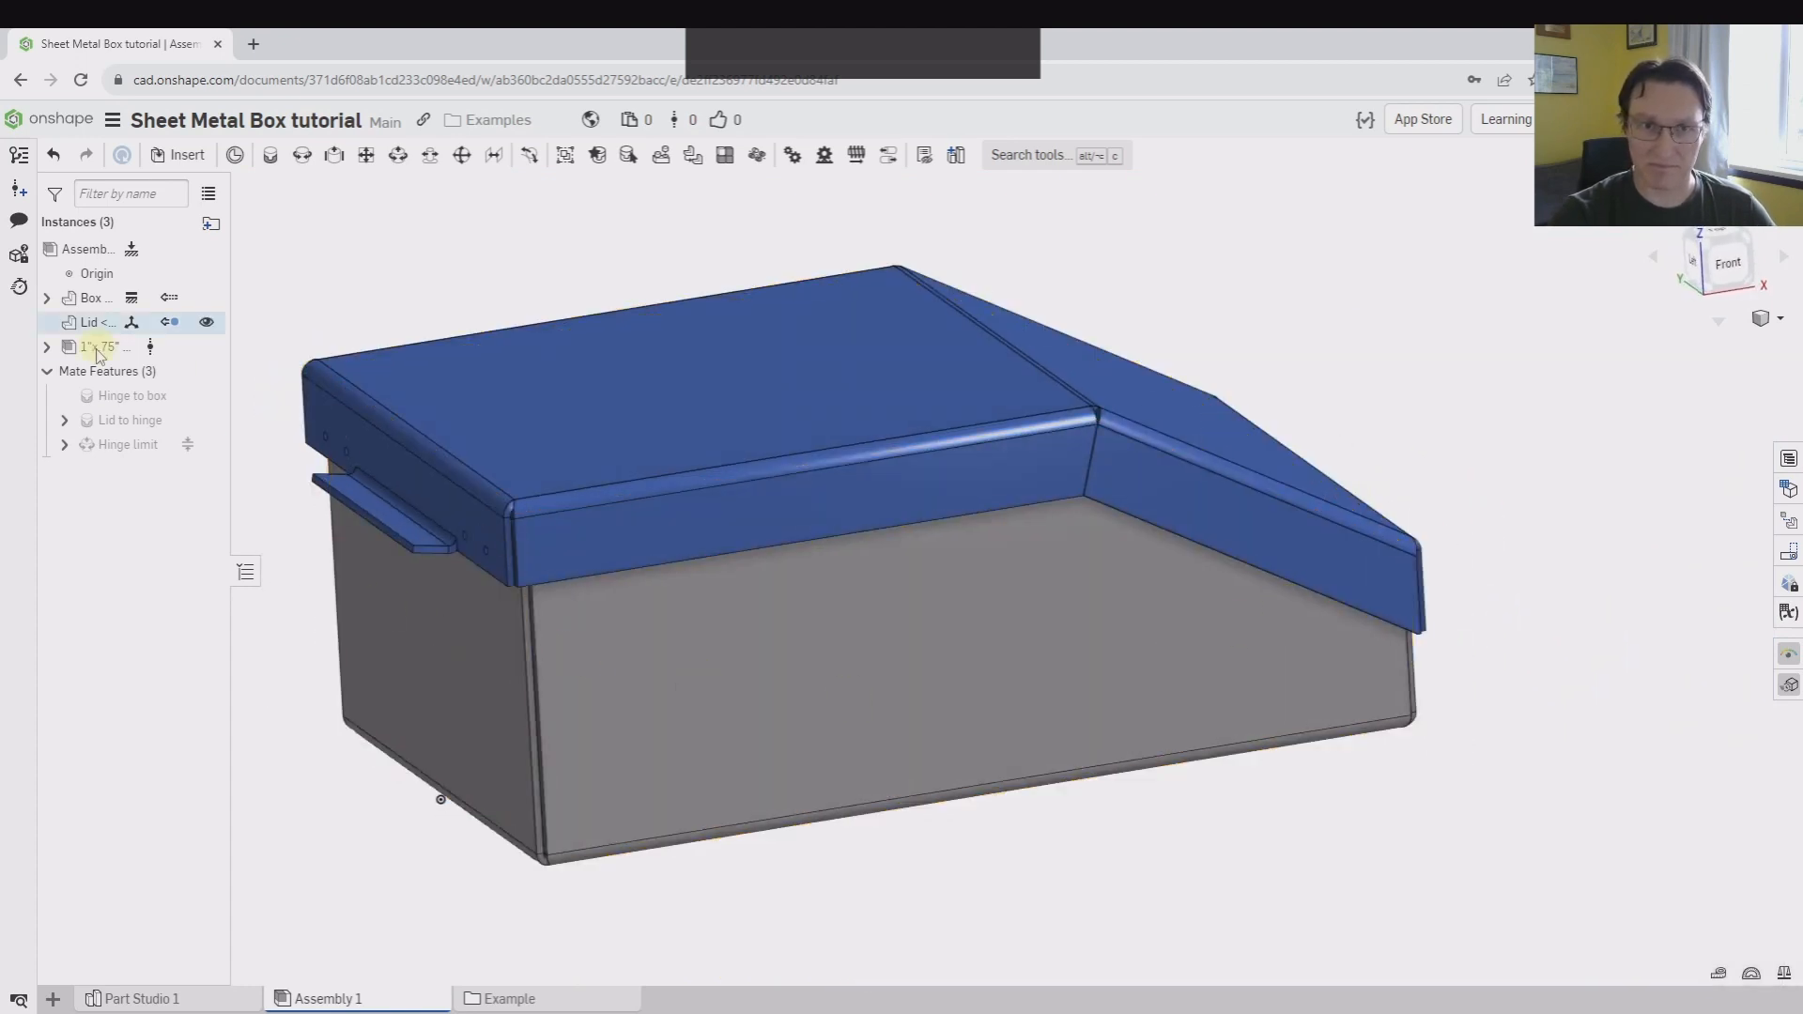
{"action": "middle_click_drag", "start_coordinate": [628, 241], "coordinate": [721, 402]}
{"action": "right_click_drag", "start_coordinate": [532, 352], "coordinate": [711, 470]}
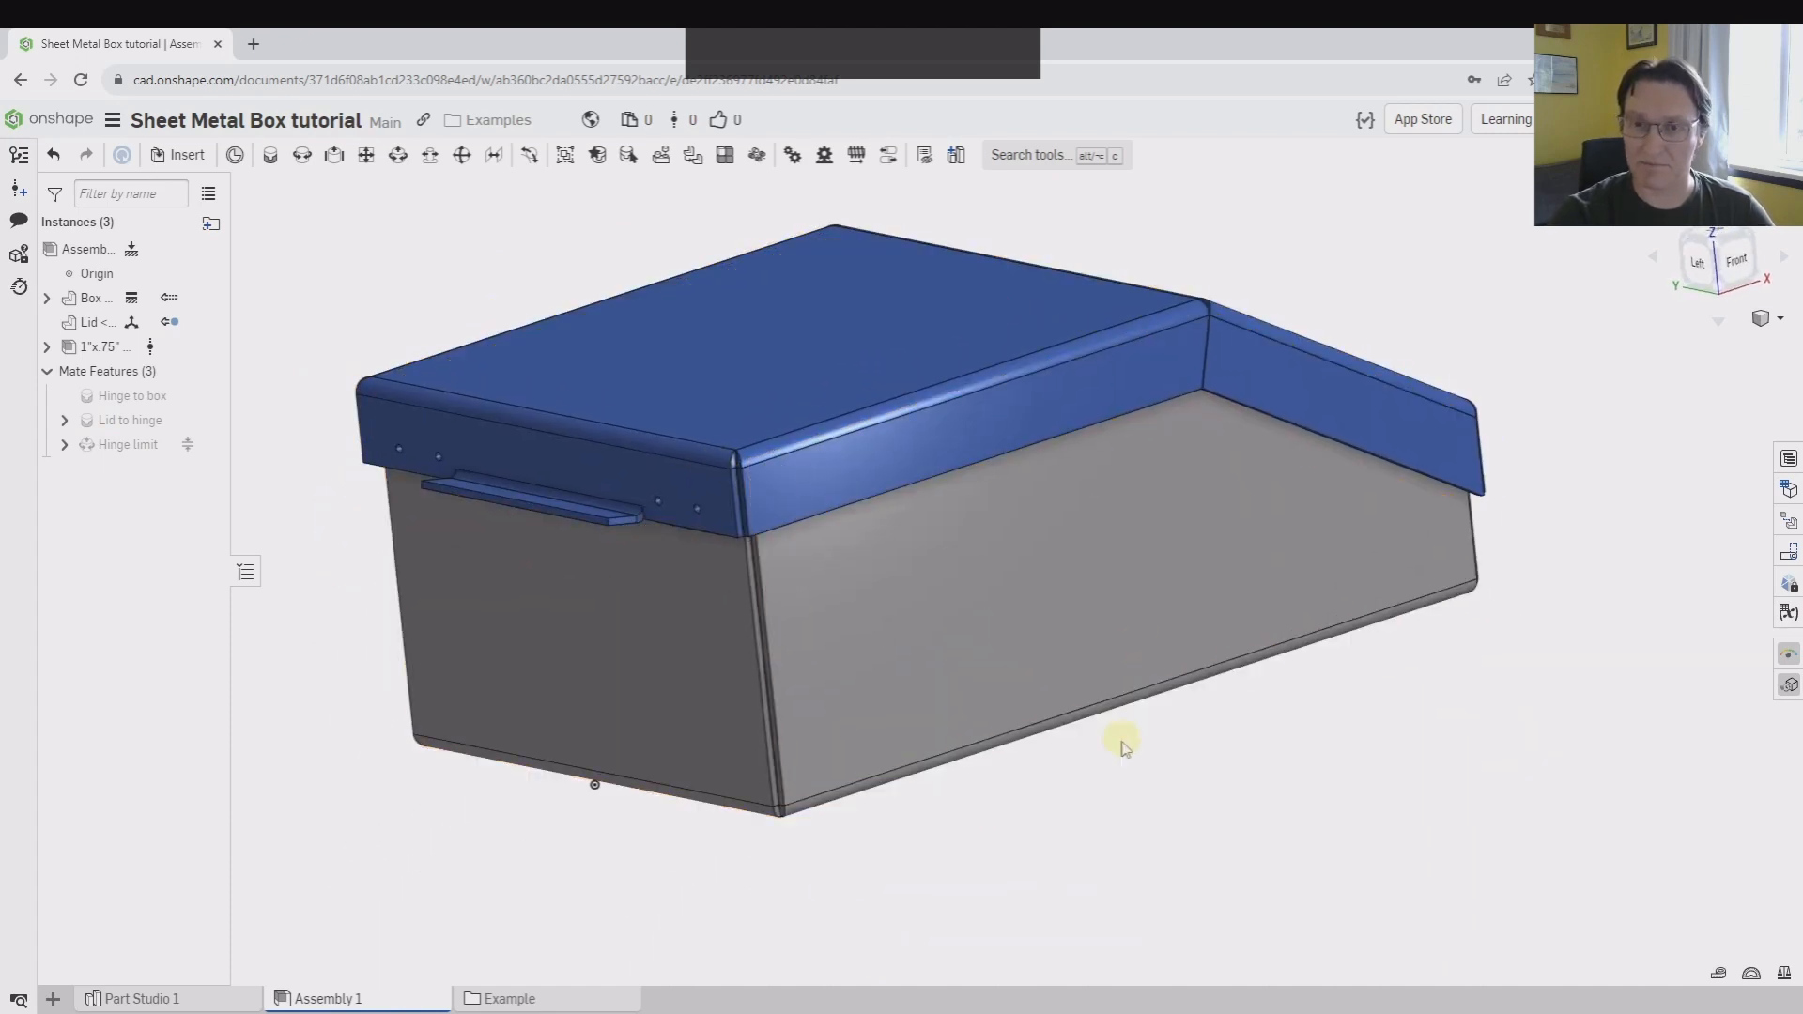
{"action": "middle_click_drag", "start_coordinate": [1123, 742], "coordinate": [1151, 797]}
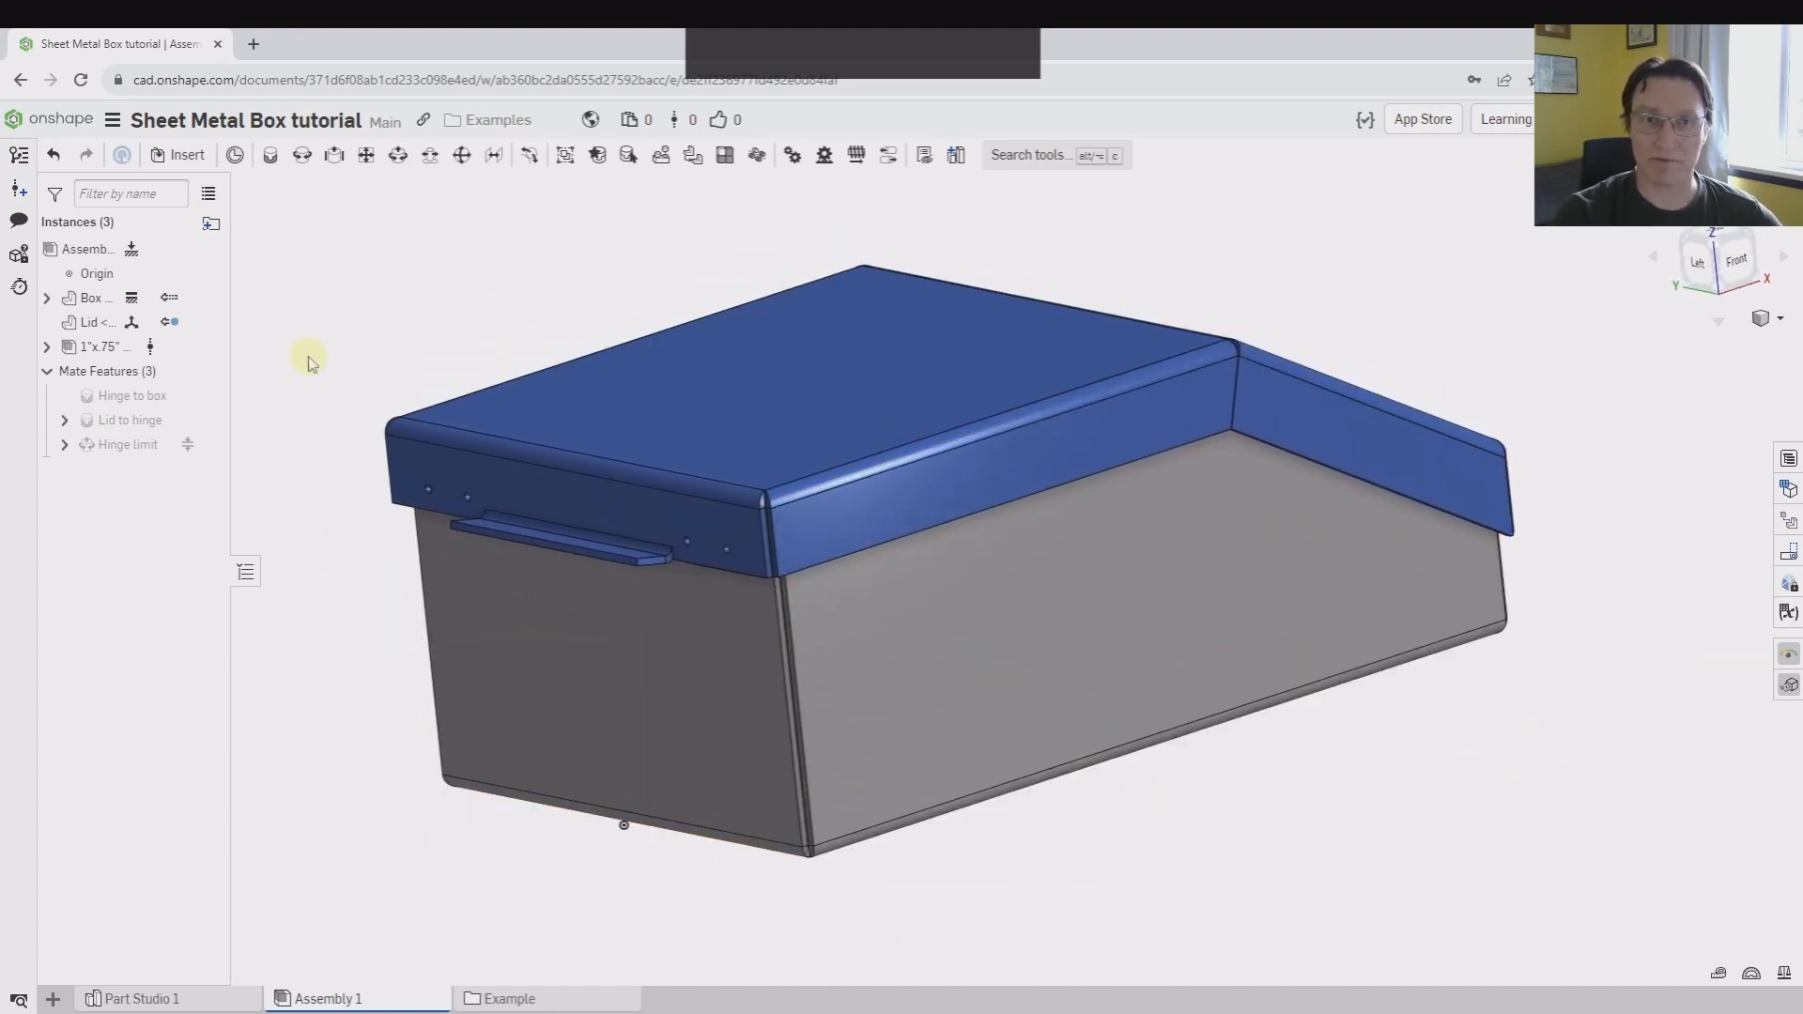